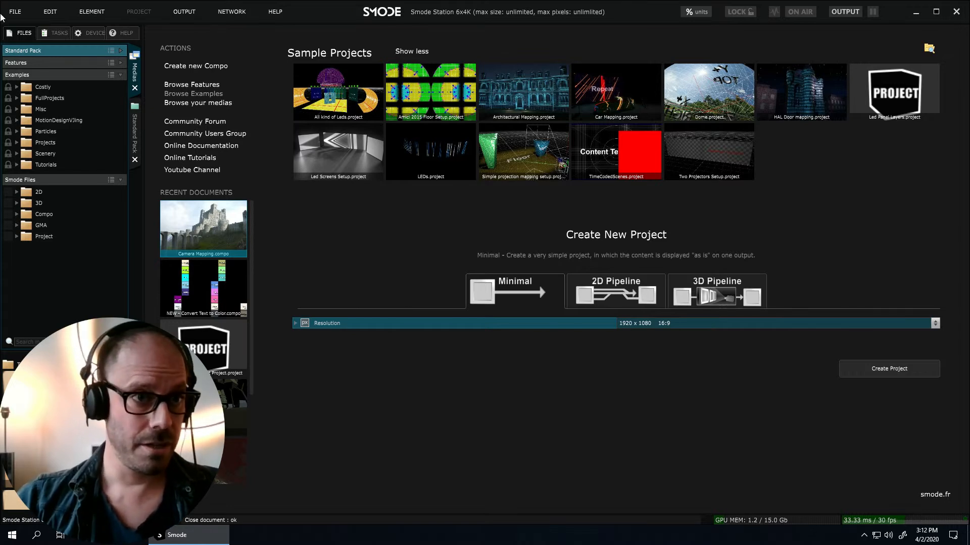
Create a new 1920 x 1080 compo with its gamma value set to sRGB.
{"action": "left_click", "coordinate": [15, 11]}
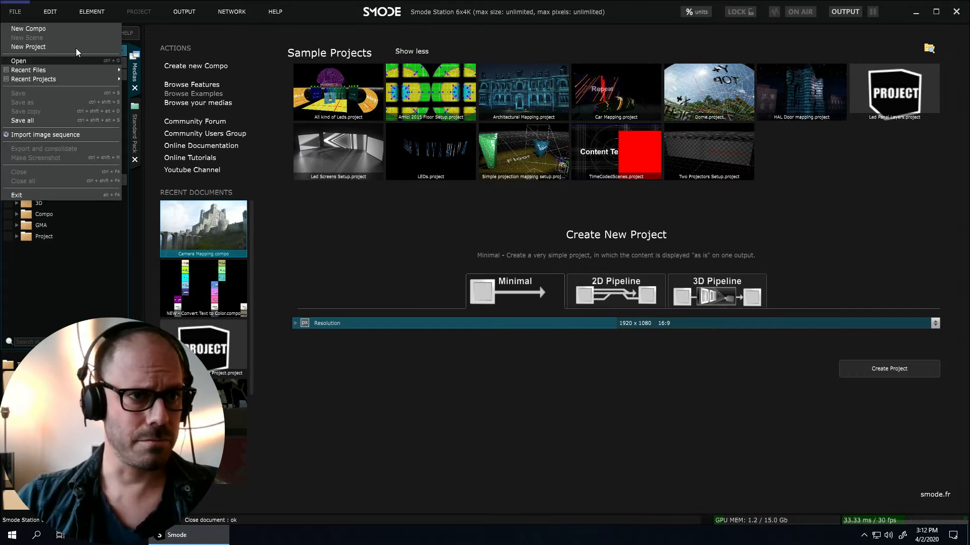
{"action": "left_click", "coordinate": [34, 28]}
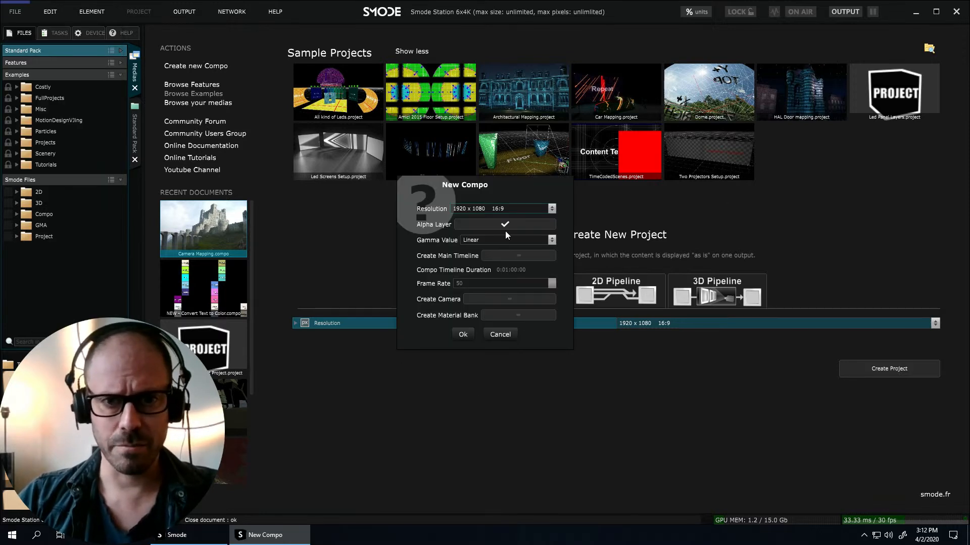
{"action": "left_click", "coordinate": [499, 242]}
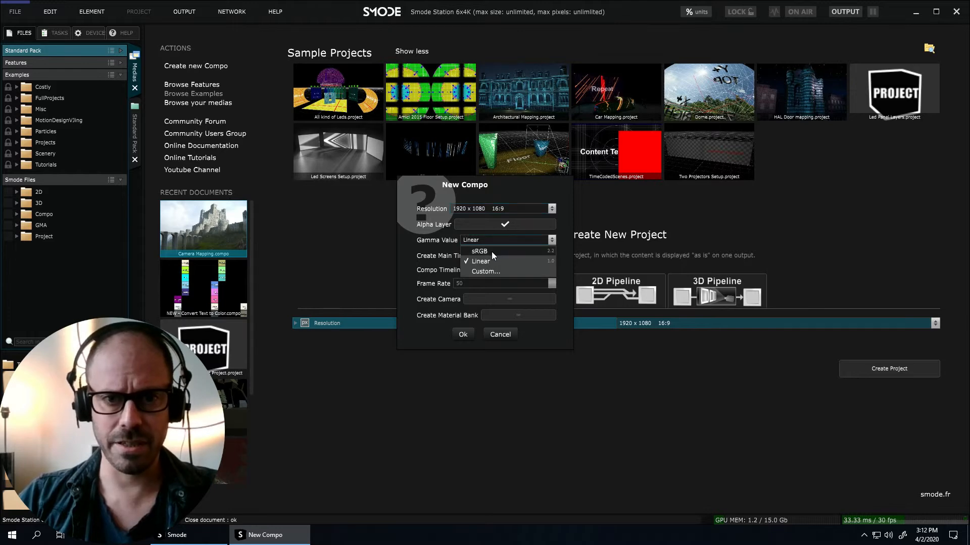
{"action": "left_click", "coordinate": [492, 252]}
{"action": "left_click", "coordinate": [464, 335]}
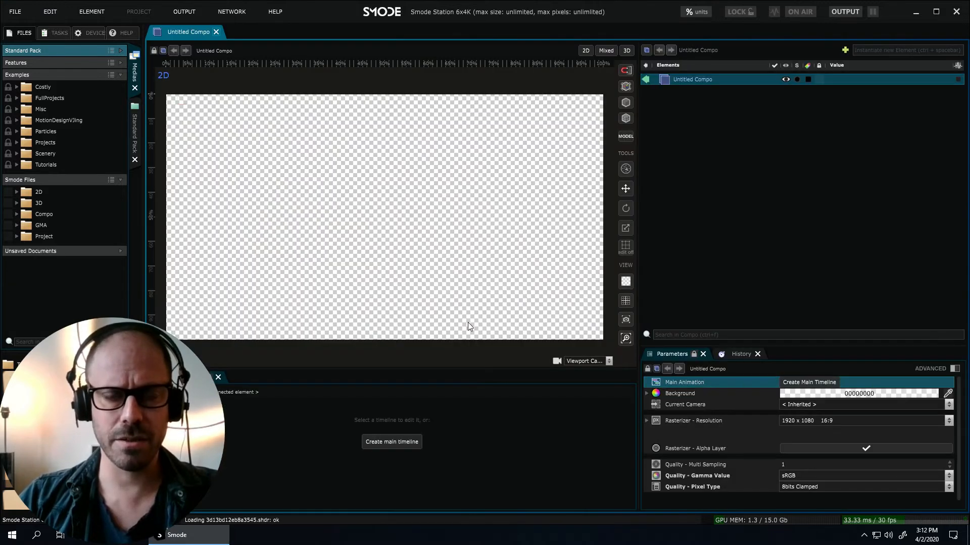
Set the compo's pixel type to HDR 16bits and enlarge the parameters area.
{"action": "left_click", "coordinate": [797, 486]}
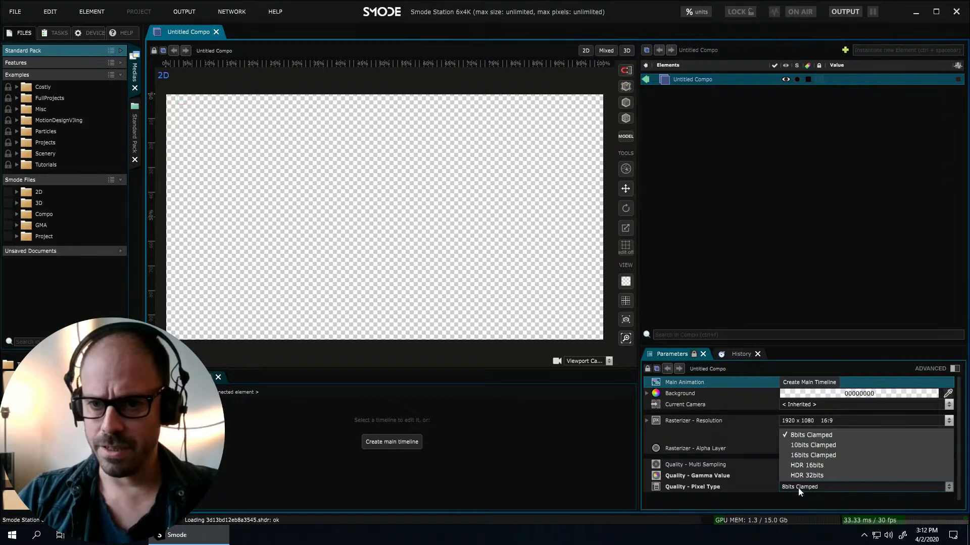
{"action": "left_click", "coordinate": [826, 465]}
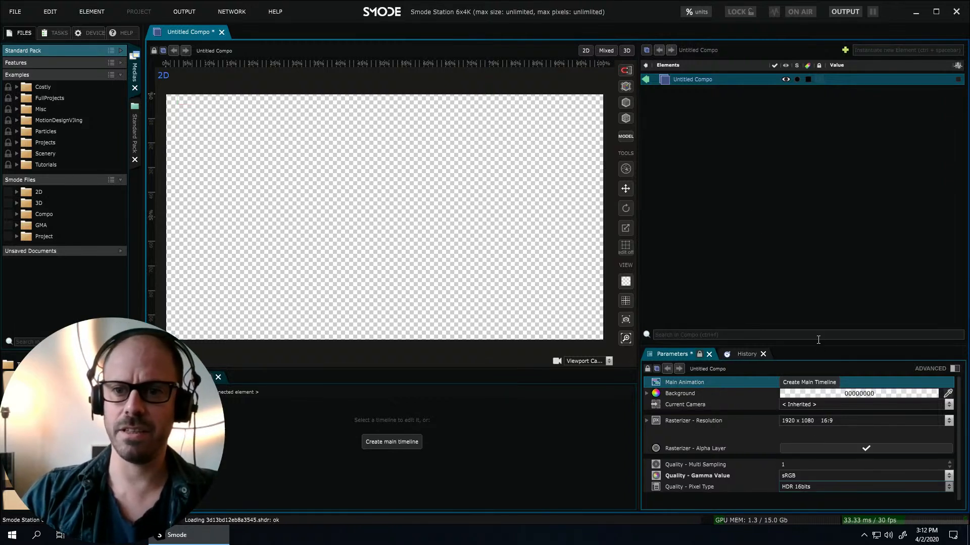
{"action": "left_click_drag", "start_coordinate": [817, 347], "coordinate": [817, 292]}
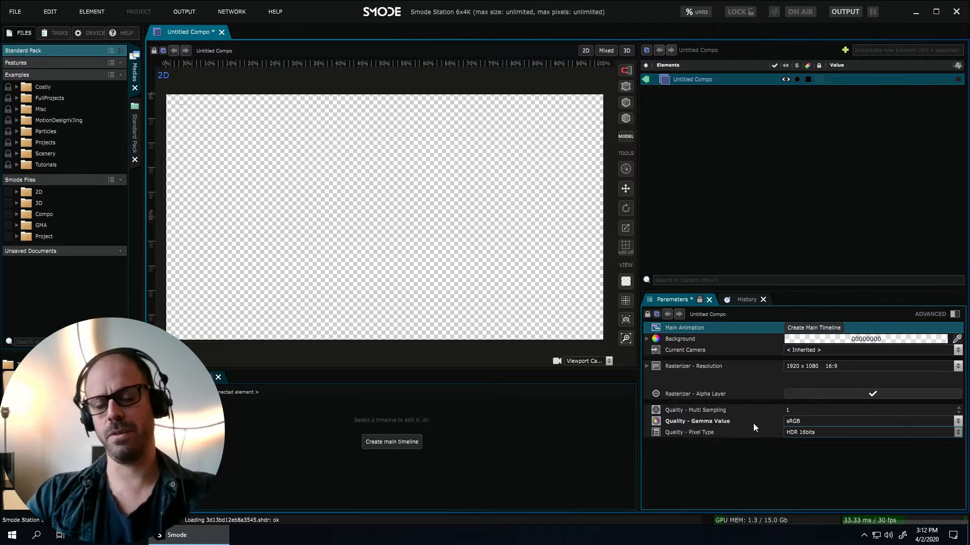
{"action": "left_click", "coordinate": [801, 432]}
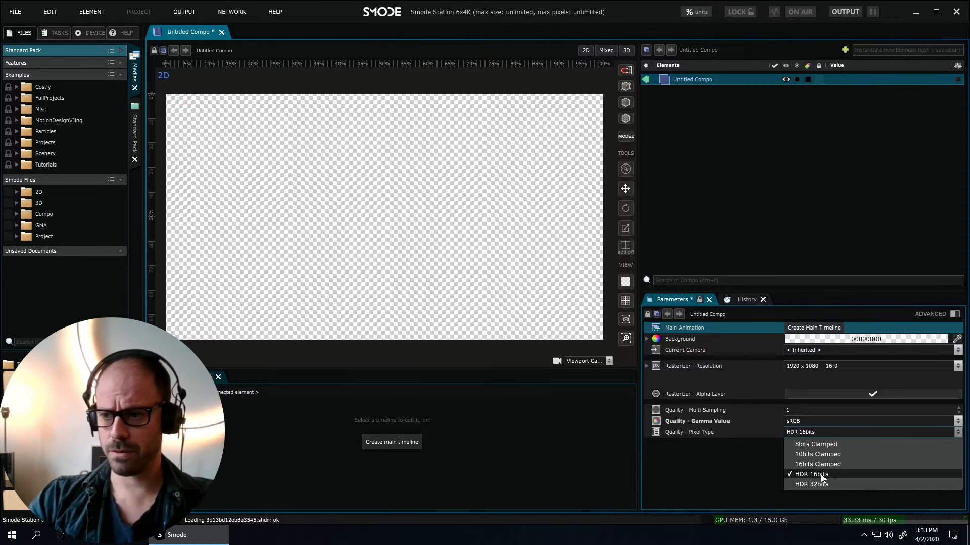
{"action": "left_click", "coordinate": [701, 470]}
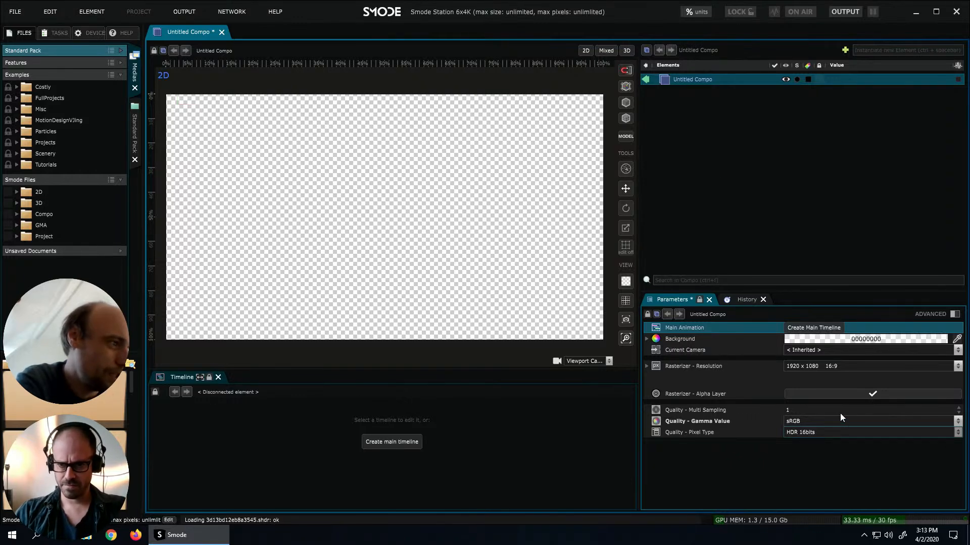
{"action": "left_click", "coordinate": [840, 433]}
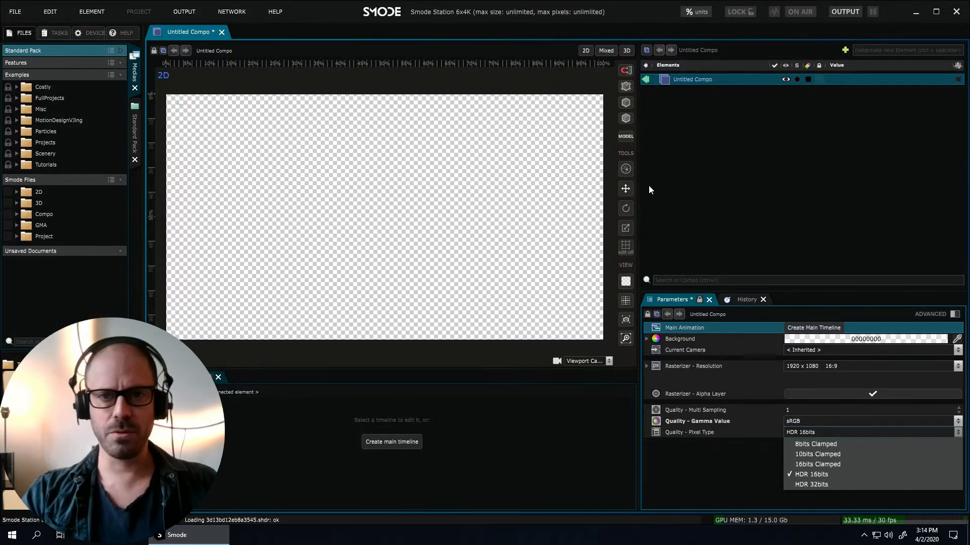
{"action": "left_click", "coordinate": [853, 153]}
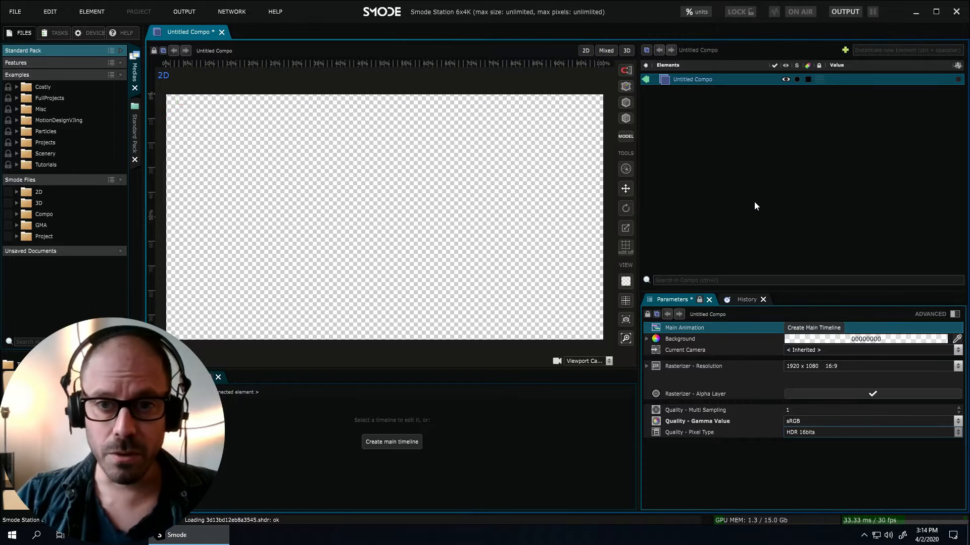
Change the viewport background from the checkerboard to solid black.
{"action": "left_click", "coordinate": [625, 281]}
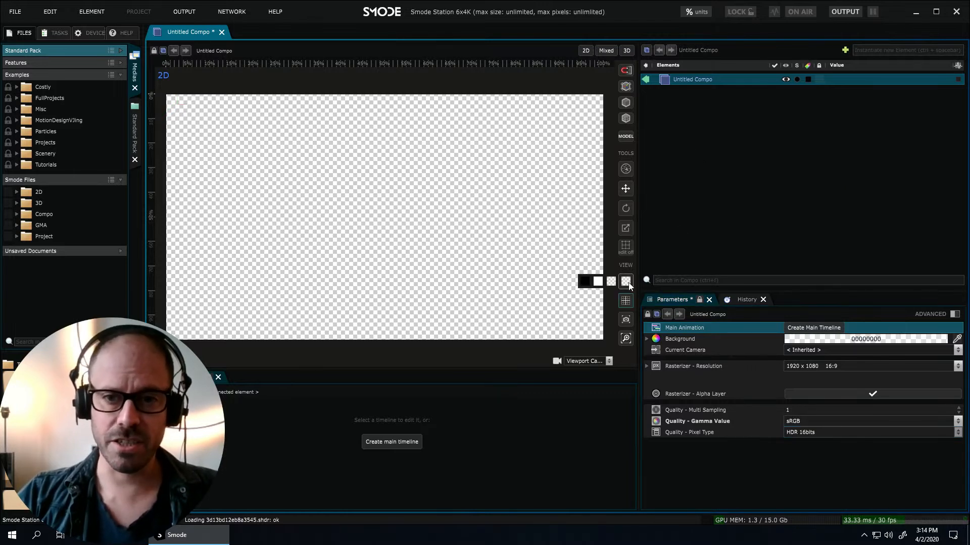
{"action": "left_click", "coordinate": [586, 279]}
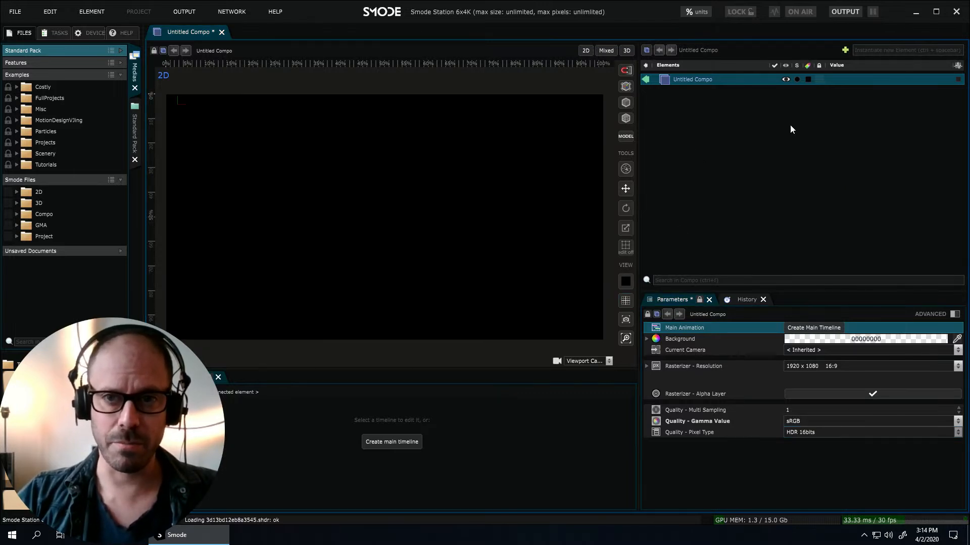
Add a nested 2D Compo layer inside the untitled compo and name it PART STAR.
{"action": "right_click", "coordinate": [711, 154]}
{"action": "mouse_move", "coordinate": [672, 177]}
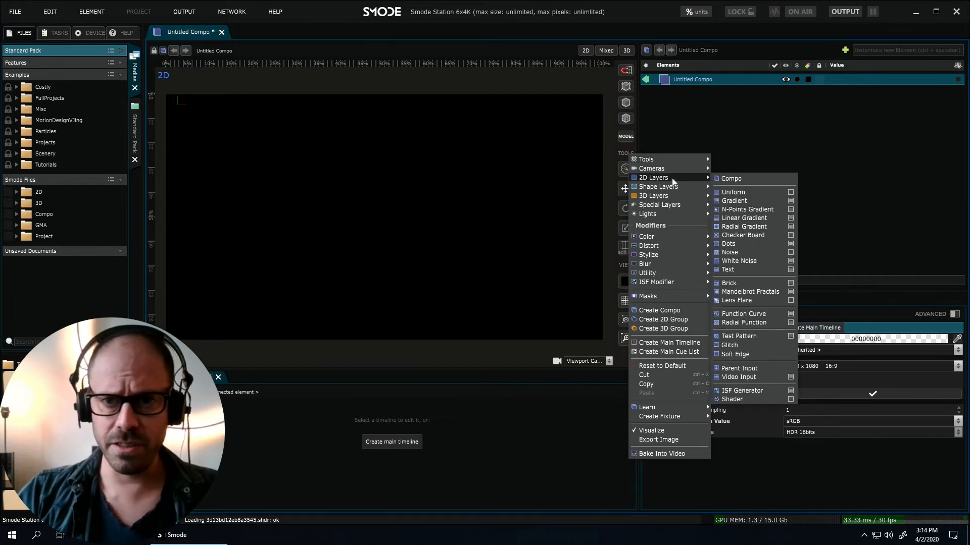
{"action": "left_click", "coordinate": [740, 177]}
{"action": "left_click", "coordinate": [700, 90]}
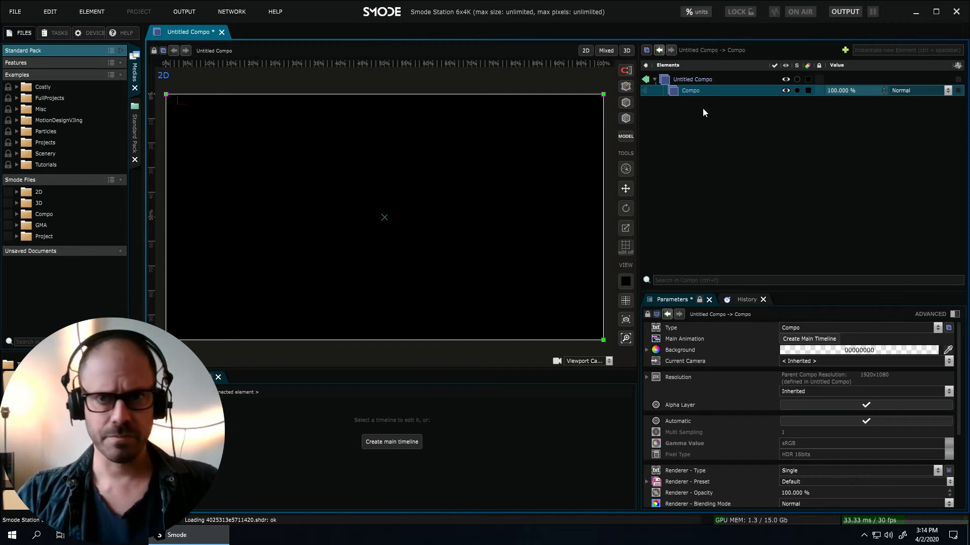
{"action": "type", "text": "PA"}
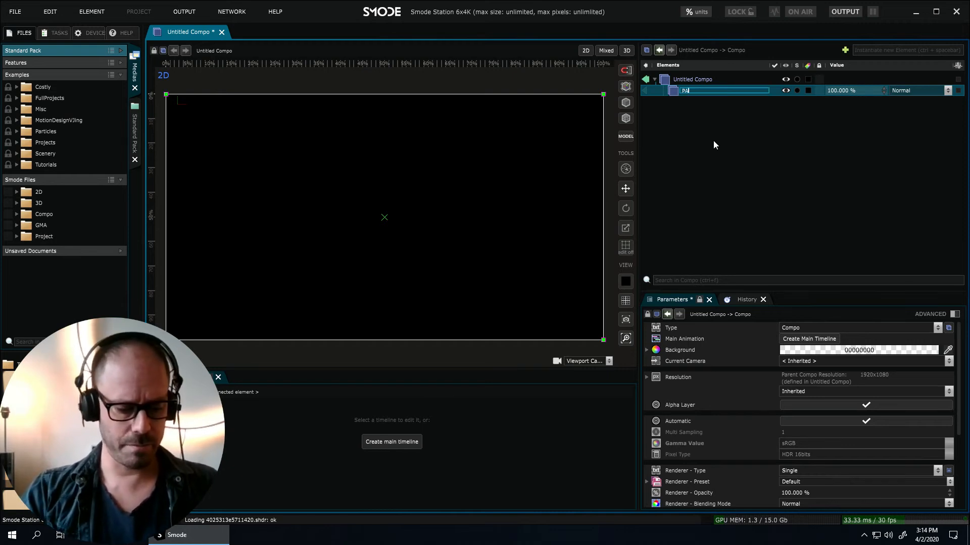
{"action": "type", "text": "RT STAR"}
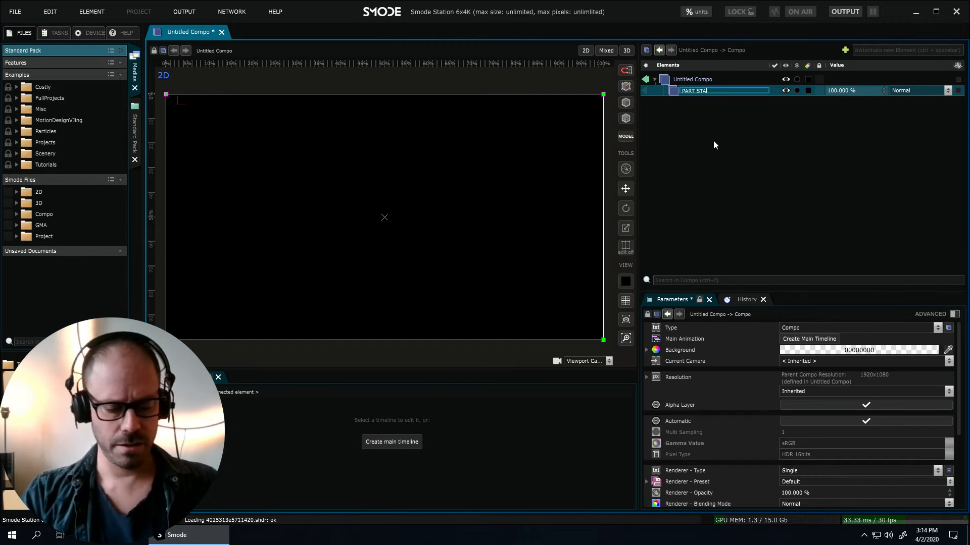
{"action": "key", "text": "Return"}
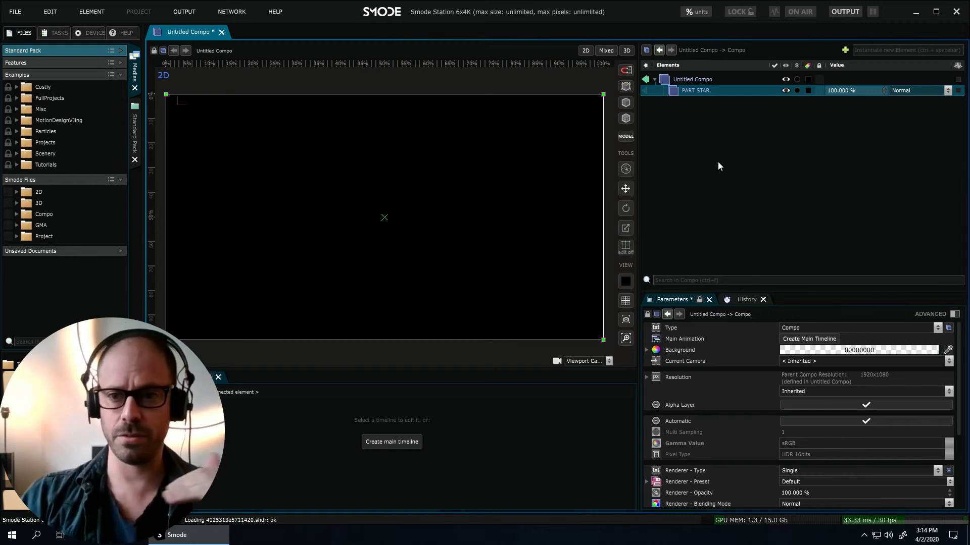
Give the PART STAR compo a custom resolution of 256 x 256 pixels.
{"action": "left_click", "coordinate": [798, 392]}
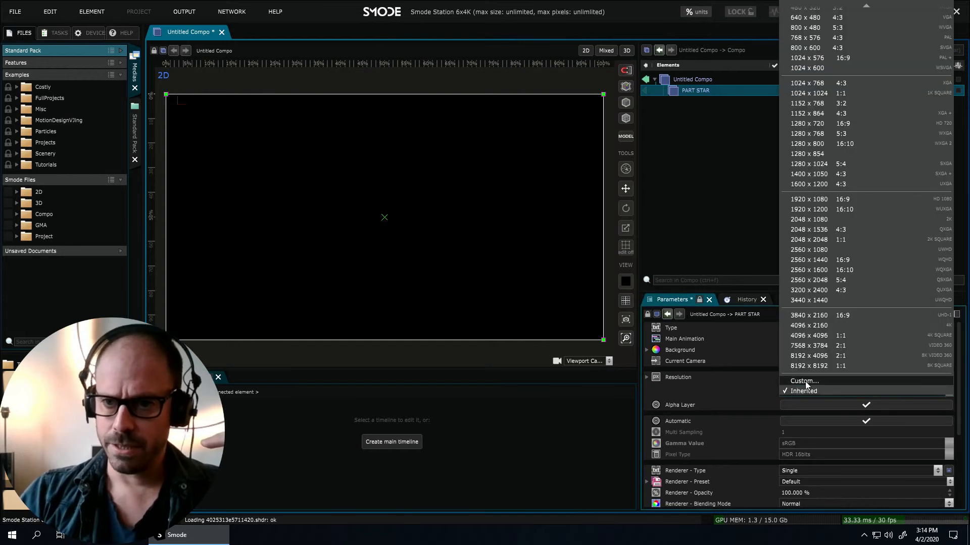
{"action": "left_click", "coordinate": [806, 380]}
{"action": "double_click", "coordinate": [450, 256]}
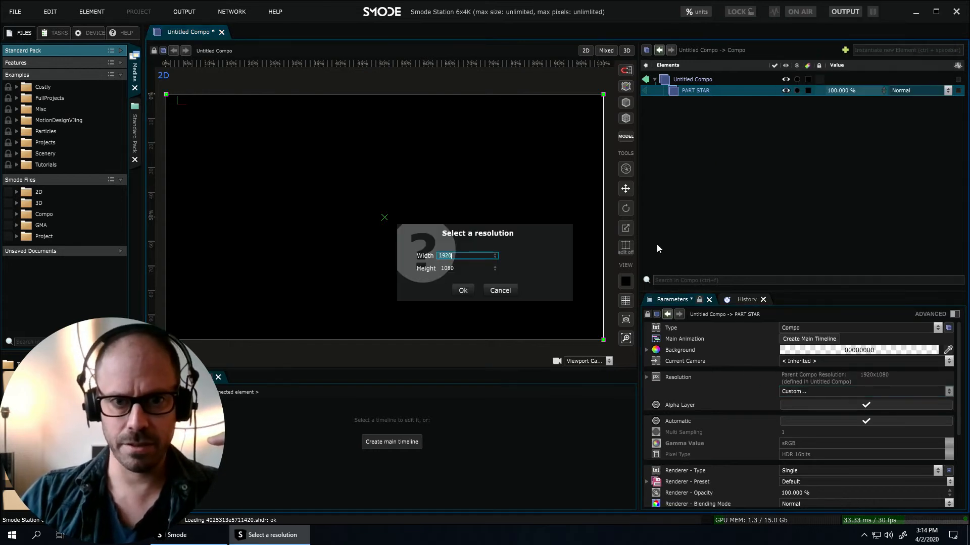
{"action": "type", "text": "256"}
{"action": "double_click", "coordinate": [449, 271]}
{"action": "type", "text": "256"}
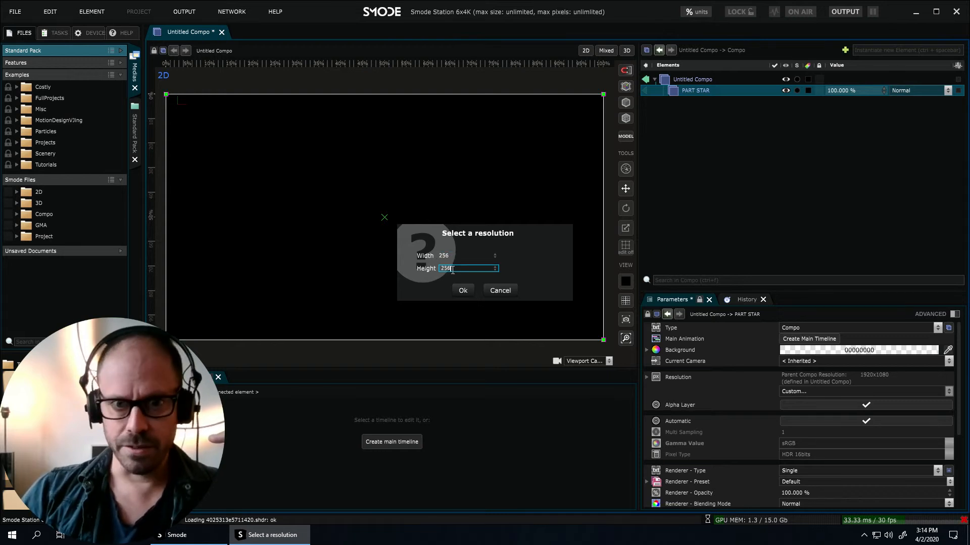
{"action": "left_click", "coordinate": [463, 292]}
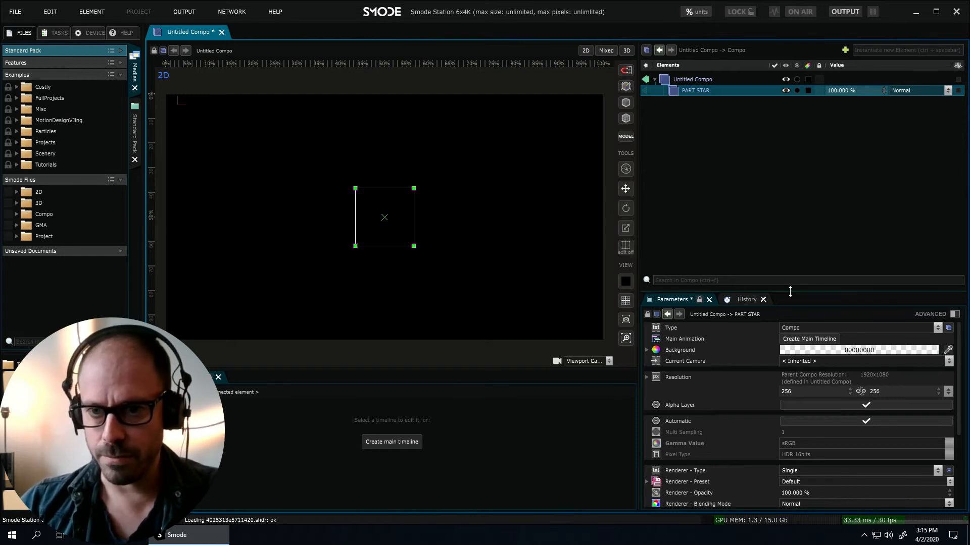
Enlarge the parameters area further so that more of PART STAR's settings fit in it.
{"action": "left_click_drag", "start_coordinate": [786, 292], "coordinate": [764, 212]}
{"action": "scroll", "coordinate": [739, 443], "scroll_direction": "down", "scroll_amount": 2}
{"action": "scroll", "coordinate": [740, 426], "scroll_direction": "up", "scroll_amount": 2}
{"action": "left_click", "coordinate": [689, 80]}
{"action": "left_click", "coordinate": [688, 90]}
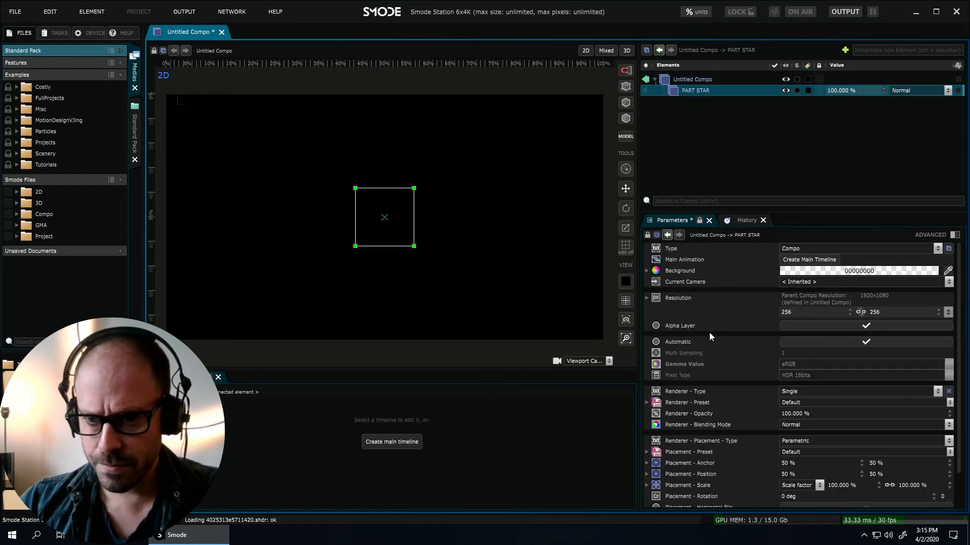
{"action": "scroll", "coordinate": [709, 333], "scroll_direction": "down", "scroll_amount": 2}
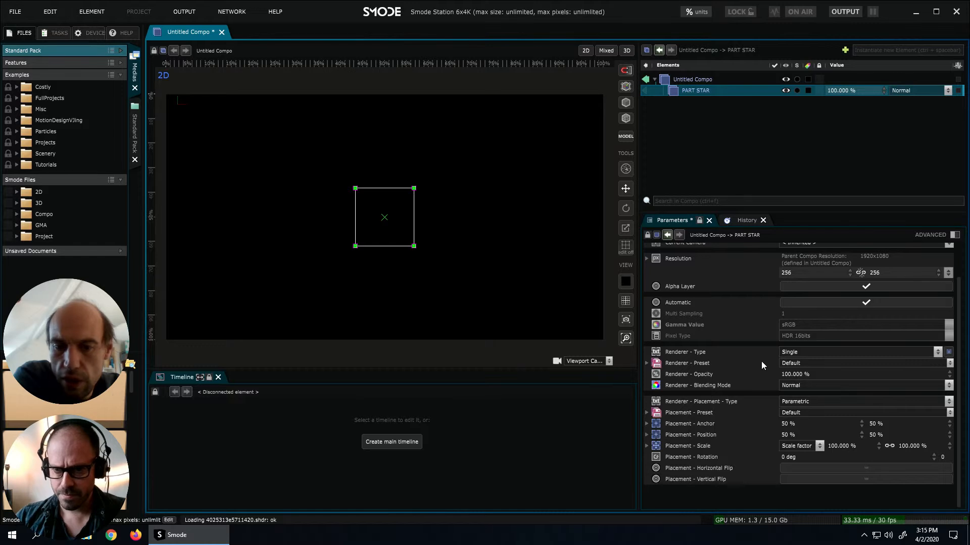
Add a 2D Noise layer inside PART STAR and set its function type to Chiseled.
{"action": "right_click", "coordinate": [686, 91]}
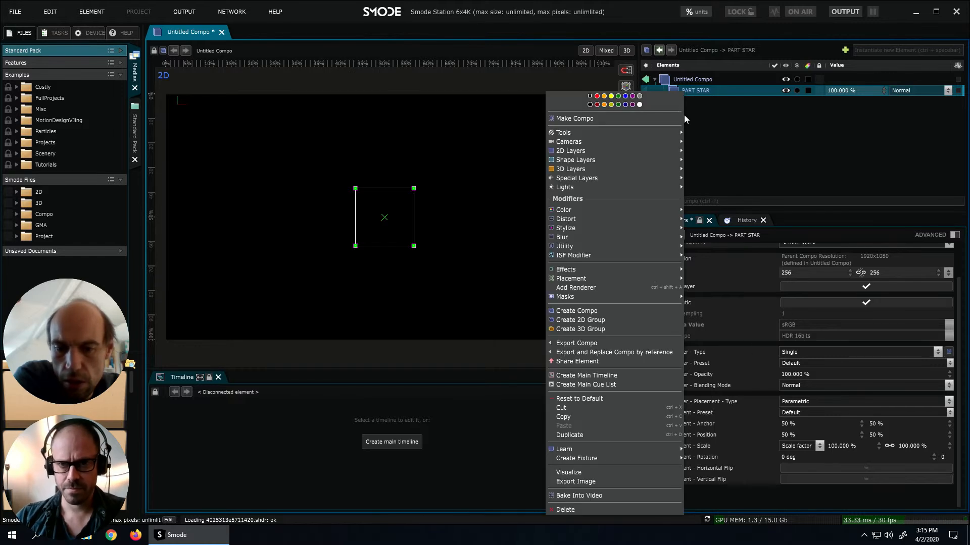
{"action": "mouse_move", "coordinate": [631, 153]}
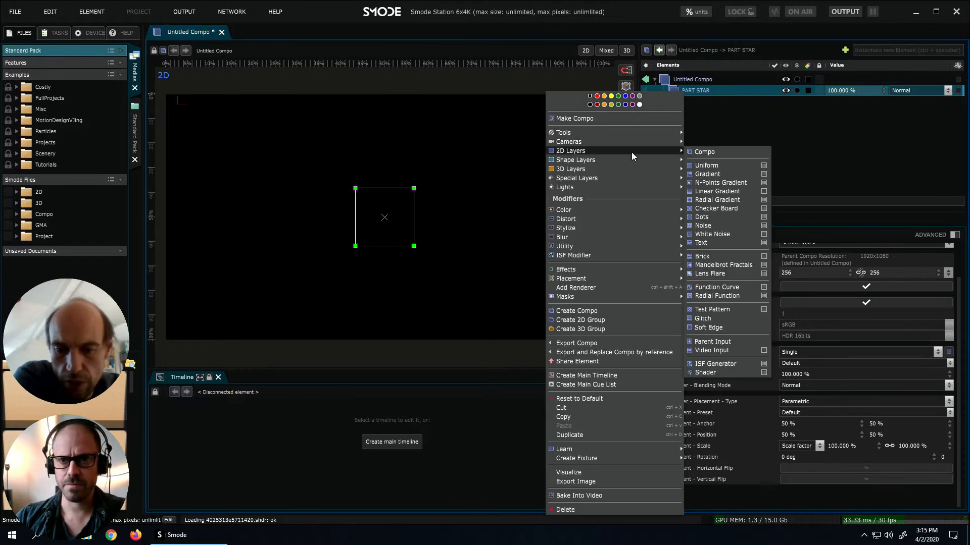
{"action": "left_click", "coordinate": [711, 225]}
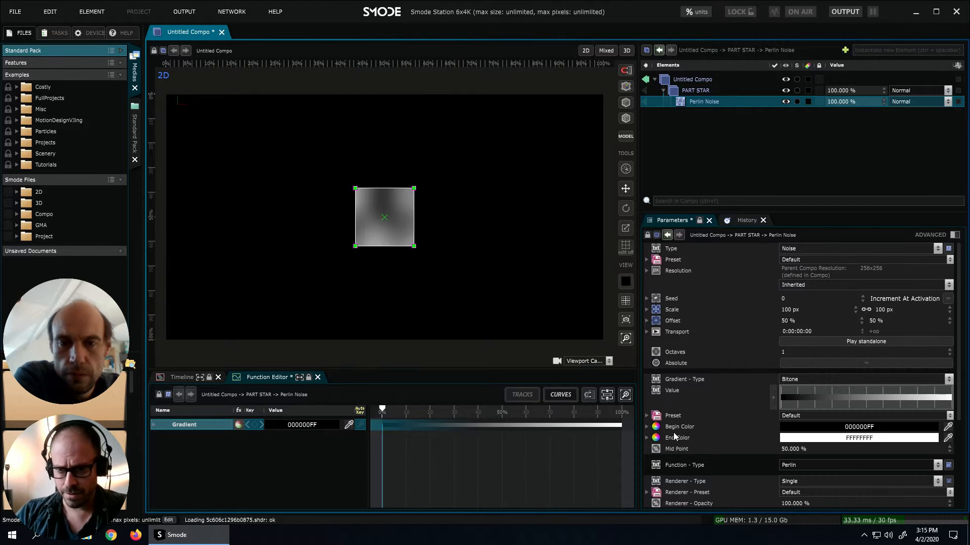
{"action": "scroll", "coordinate": [687, 429], "scroll_direction": "down", "scroll_amount": 5}
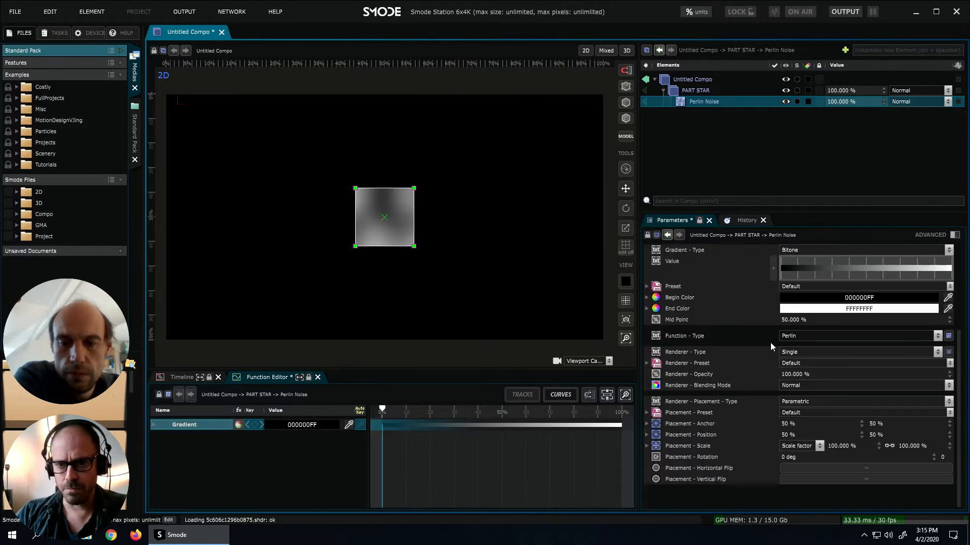
{"action": "scroll", "coordinate": [756, 419], "scroll_direction": "up", "scroll_amount": 5}
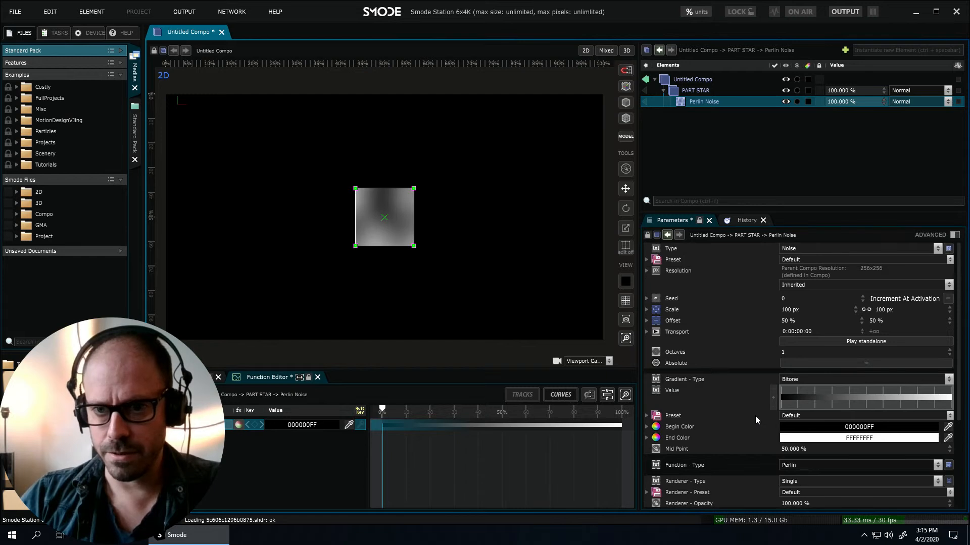
{"action": "left_click", "coordinate": [783, 465]}
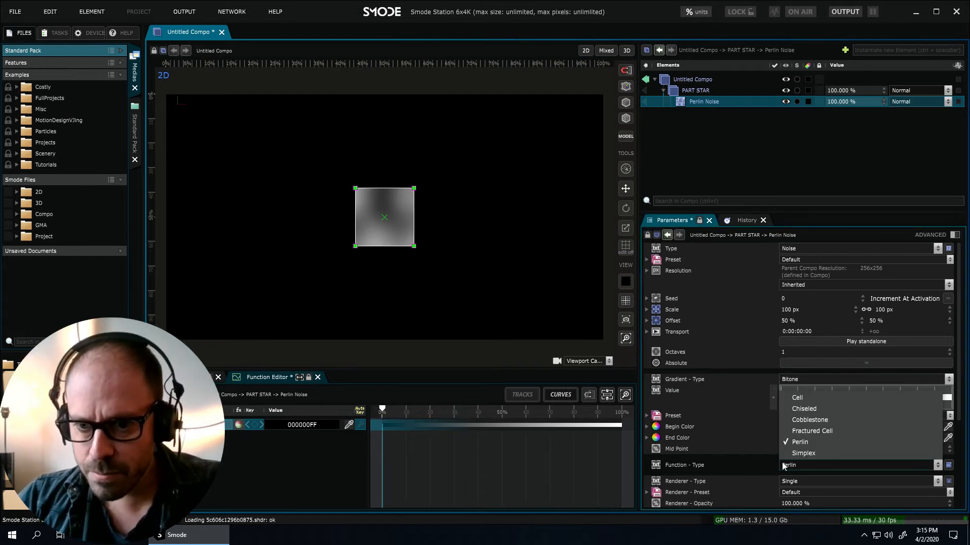
{"action": "left_click", "coordinate": [808, 409]}
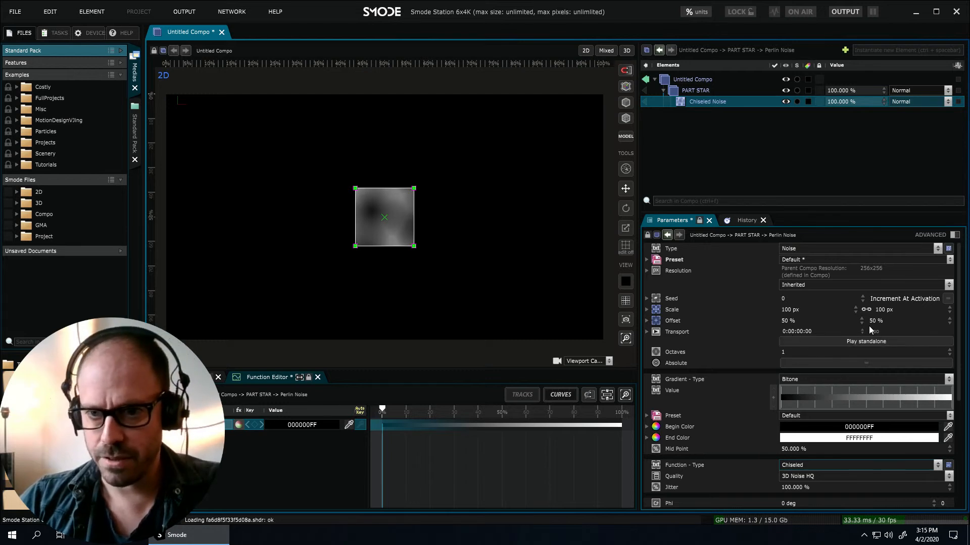
Unlink the noise layer's scale values and set them to 8 px horizontally and 200 px vertically.
{"action": "left_click", "coordinate": [866, 310]}
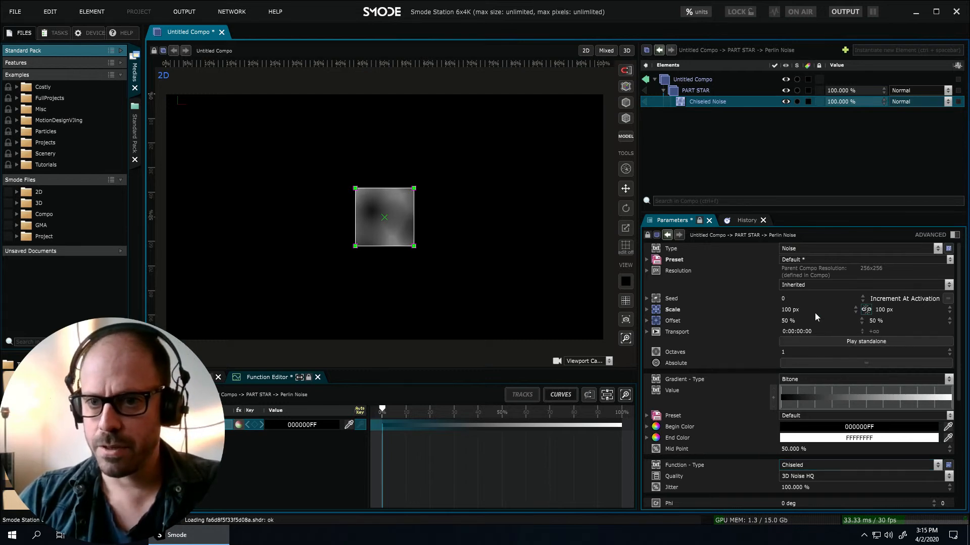
{"action": "double_click", "coordinate": [813, 310]}
{"action": "type", "text": "8"}
{"action": "key", "text": "Return"}
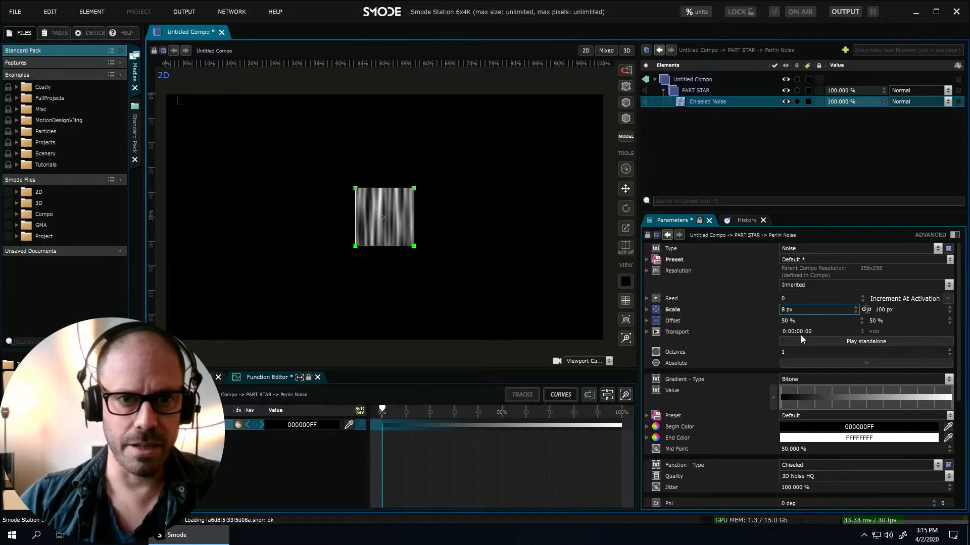
{"action": "double_click", "coordinate": [896, 309]}
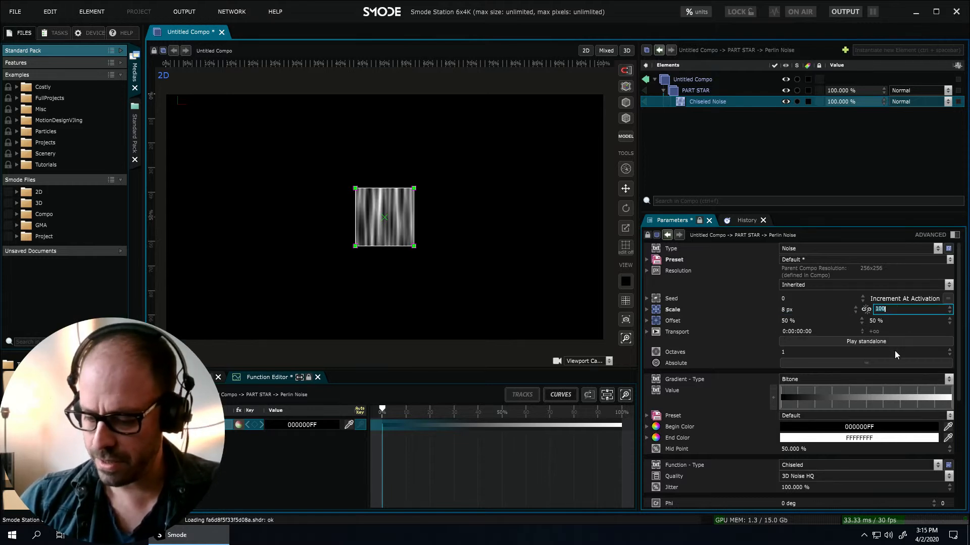
{"action": "type", "text": "200"}
{"action": "key", "text": "Return"}
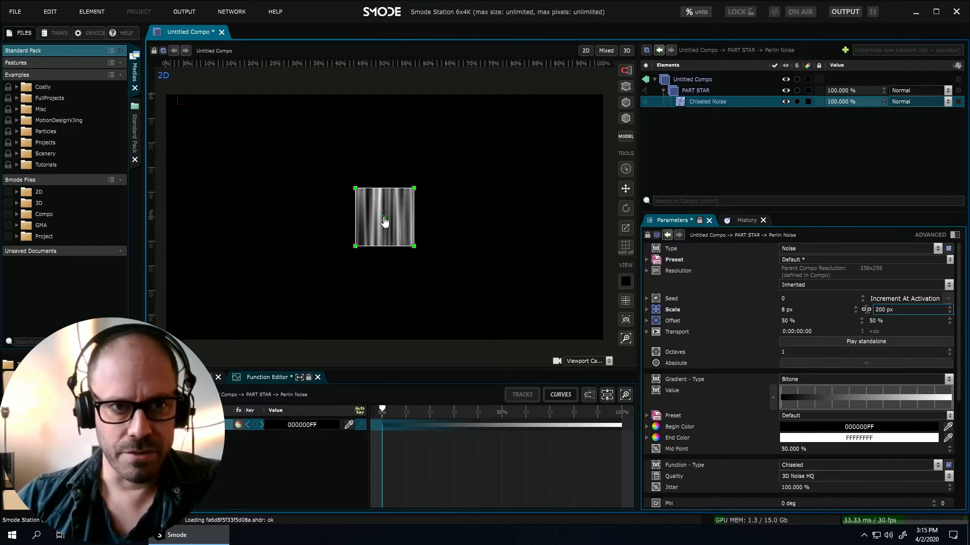
Change the Chiseled Noise layer's gradient type to Tritone.
{"action": "scroll", "coordinate": [384, 223], "scroll_direction": "up", "scroll_amount": 3}
{"action": "scroll", "coordinate": [403, 226], "scroll_direction": "up", "scroll_amount": 3}
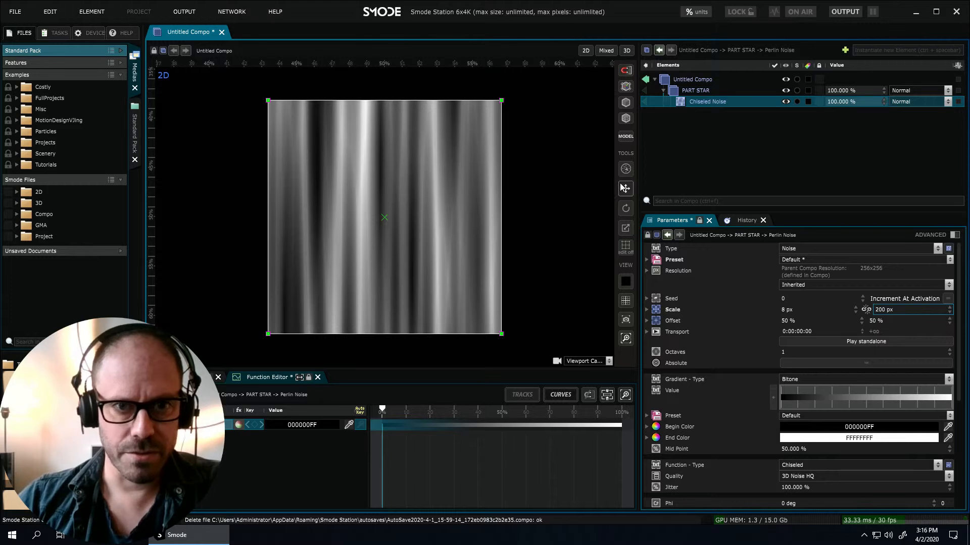
{"action": "left_click", "coordinate": [805, 382]}
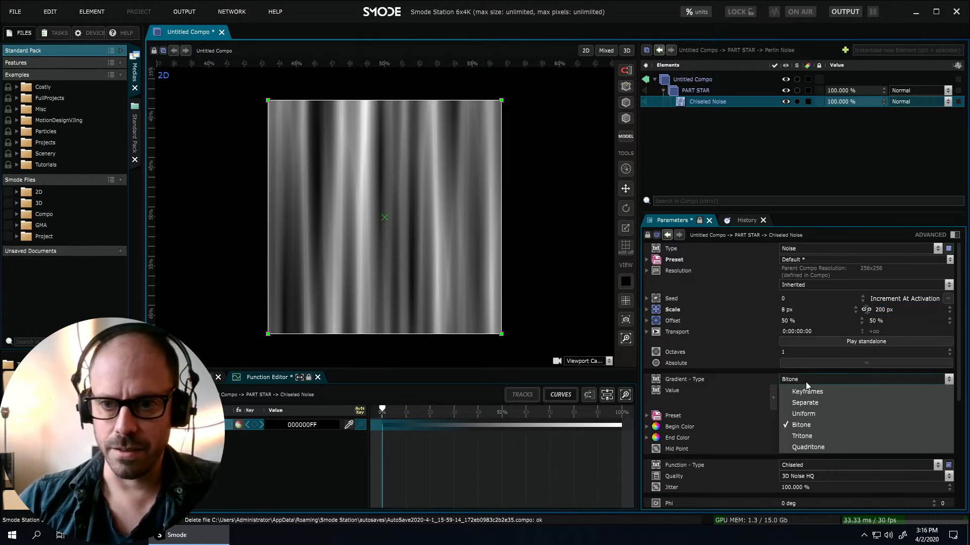
{"action": "left_click", "coordinate": [811, 437]}
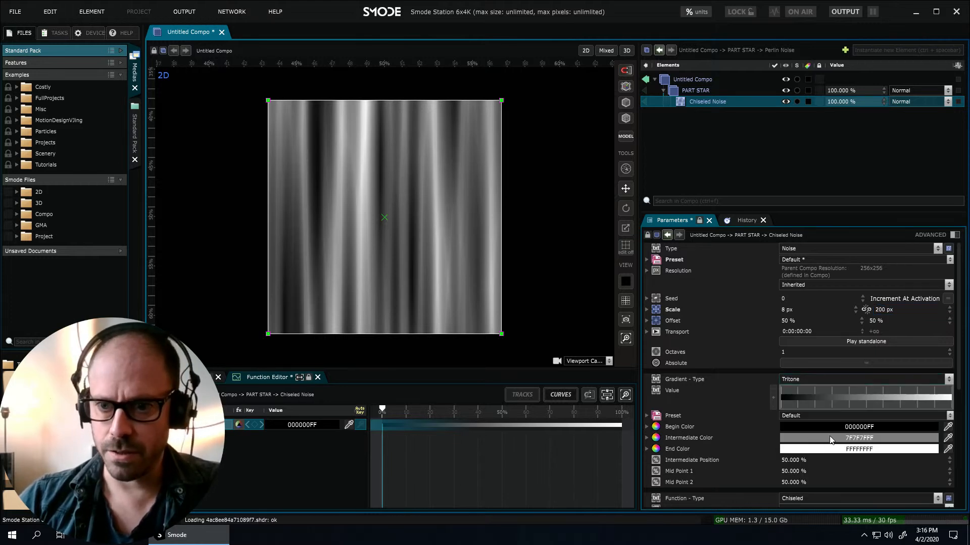
Set the noise gradient's intermediate color to a bright blue, 009FFFFF.
{"action": "left_click", "coordinate": [829, 439]}
{"action": "left_click", "coordinate": [894, 454]}
{"action": "left_click_drag", "start_coordinate": [872, 442], "coordinate": [897, 407]}
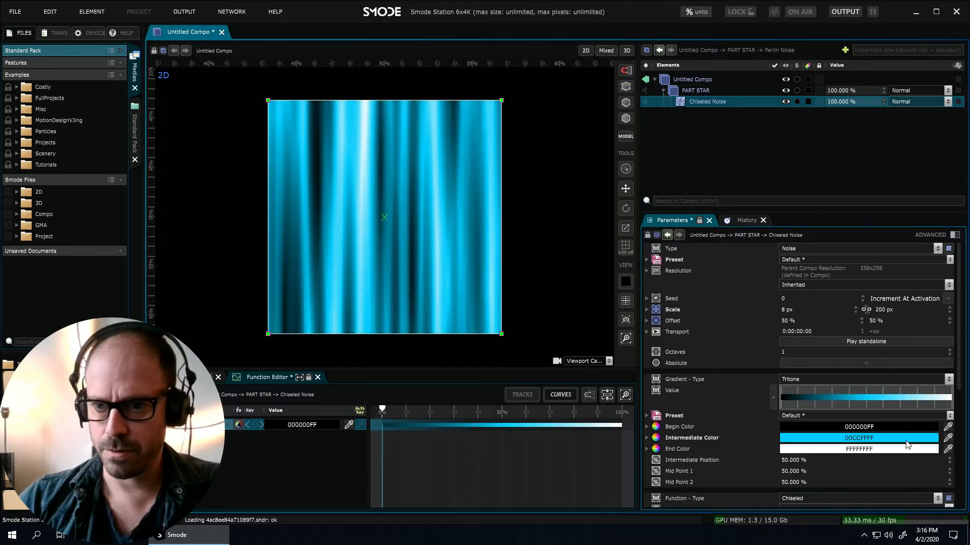
{"action": "left_click", "coordinate": [922, 440]}
{"action": "left_click", "coordinate": [892, 459]}
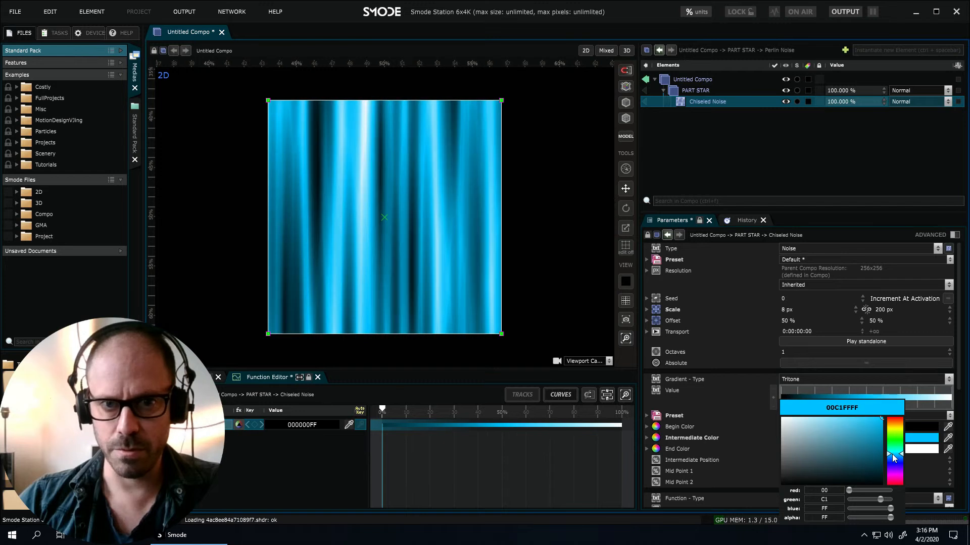
{"action": "left_click_drag", "start_coordinate": [892, 454], "coordinate": [892, 456]}
{"action": "left_click", "coordinate": [768, 174]}
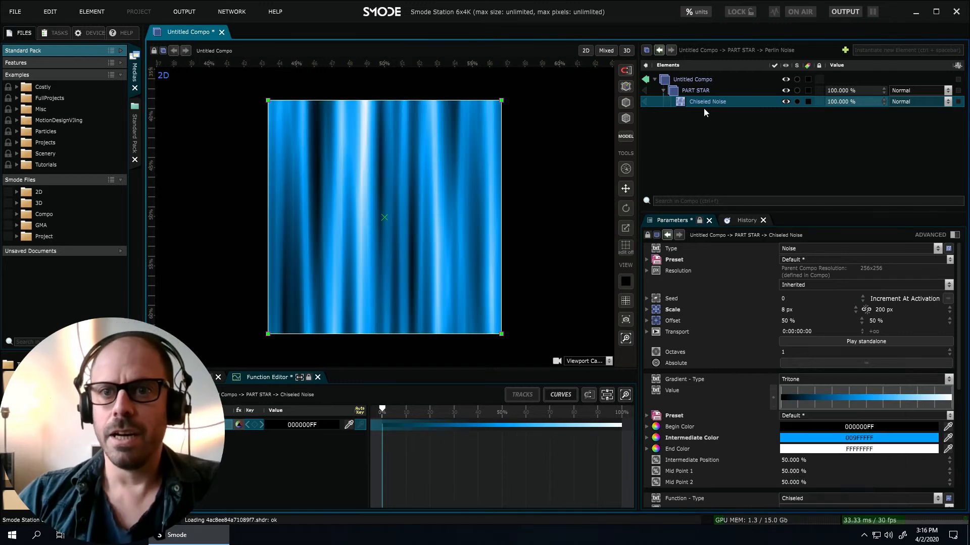
Add a Polar Coordinates distort modifier to the Chiseled Noise layer.
{"action": "right_click", "coordinate": [705, 102]}
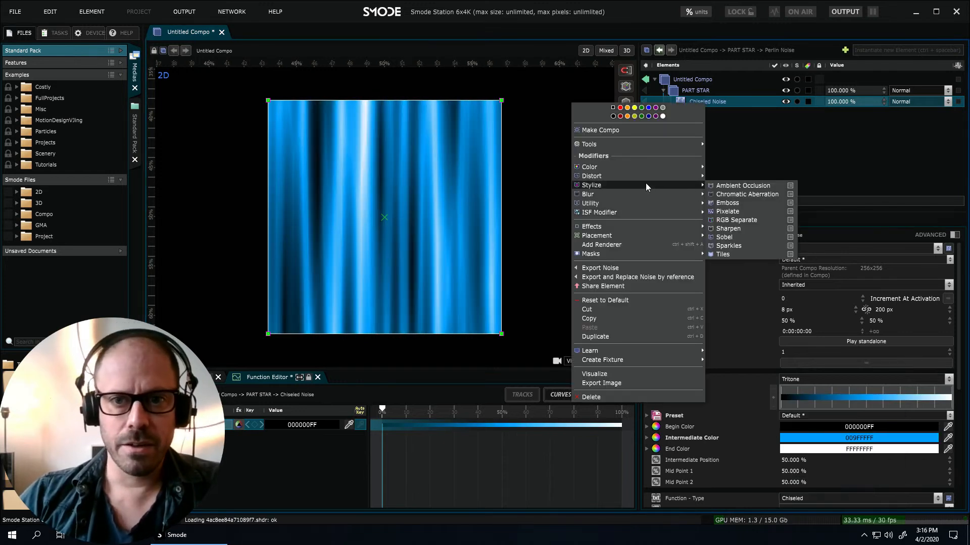
{"action": "mouse_move", "coordinate": [645, 177]}
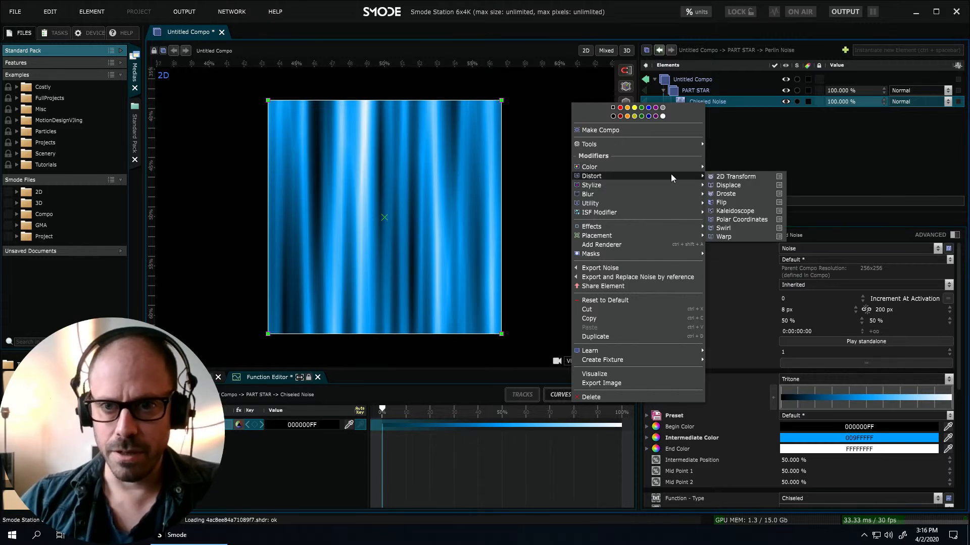
{"action": "left_click", "coordinate": [734, 221]}
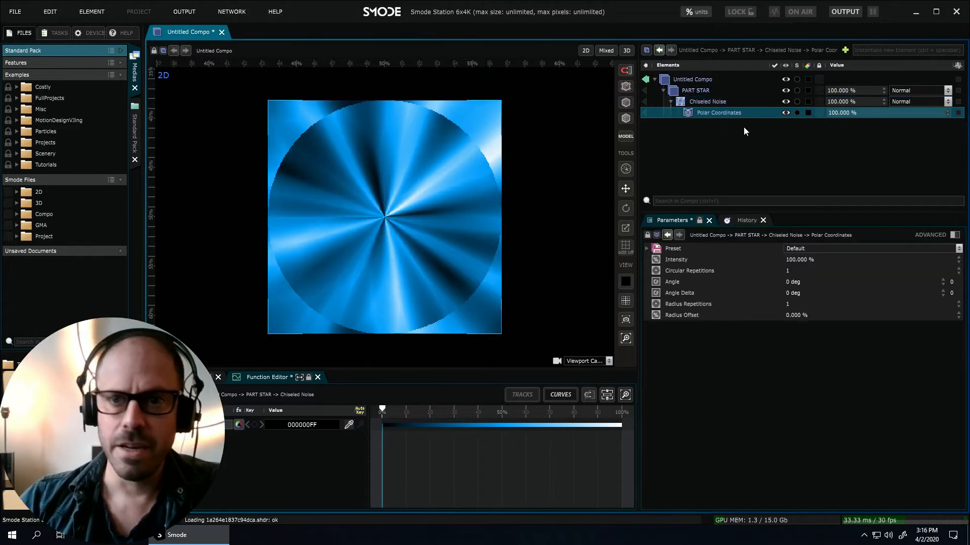
Add a Circle Mask to the Chiseled Noise layer, unlink its scale values and set the horizontal scale to 100%.
{"action": "left_click", "coordinate": [696, 103]}
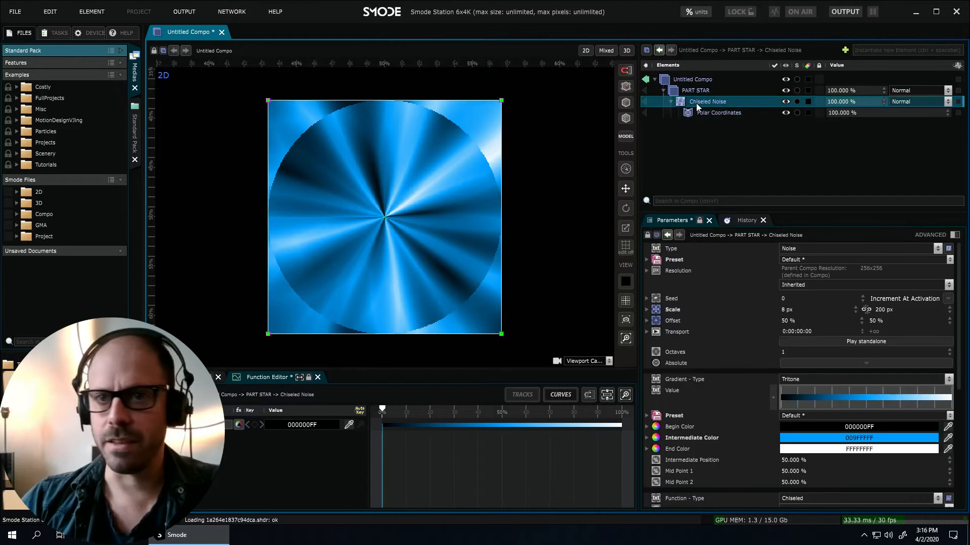
{"action": "right_click", "coordinate": [696, 103]}
{"action": "mouse_move", "coordinate": [613, 256]}
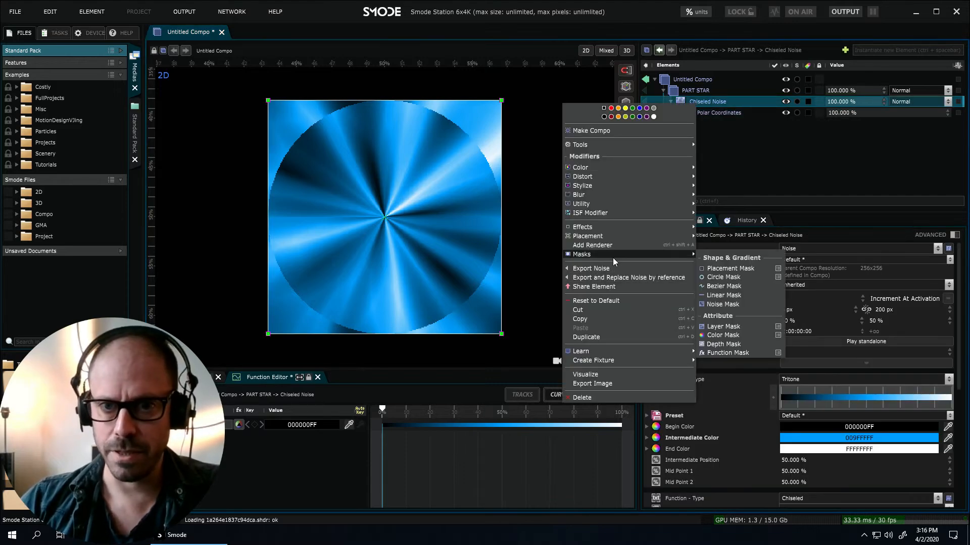
{"action": "left_click", "coordinate": [722, 277]}
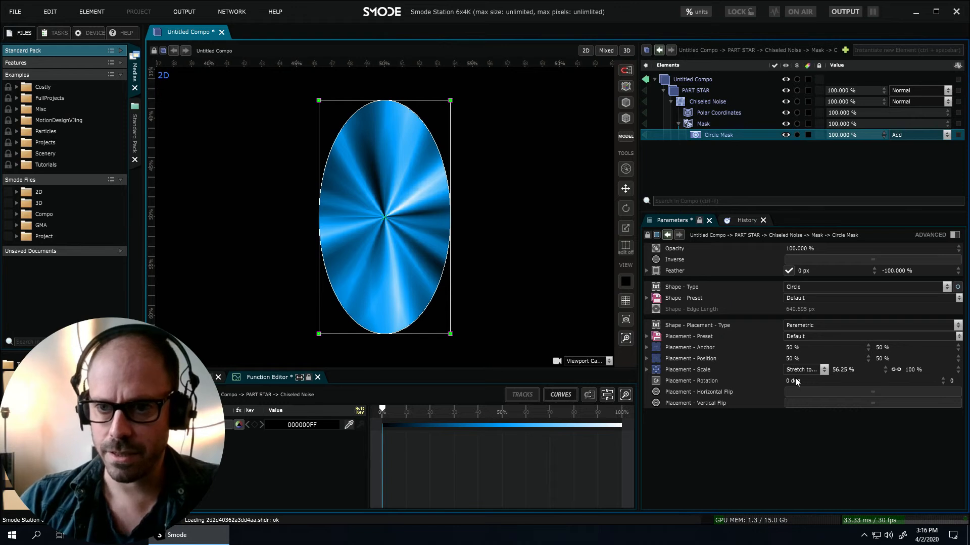
{"action": "left_click", "coordinate": [894, 370]}
{"action": "double_click", "coordinate": [850, 369]}
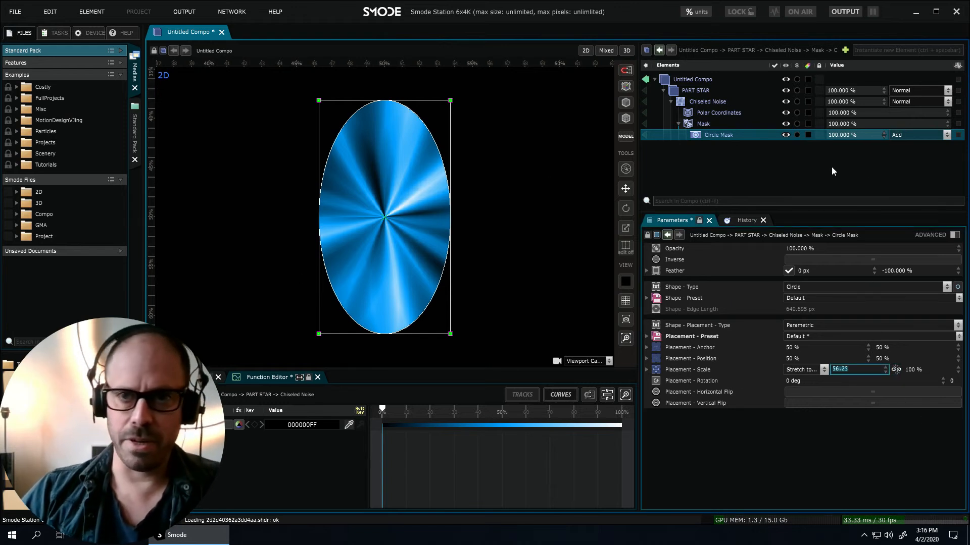
{"action": "type", "text": "100"}
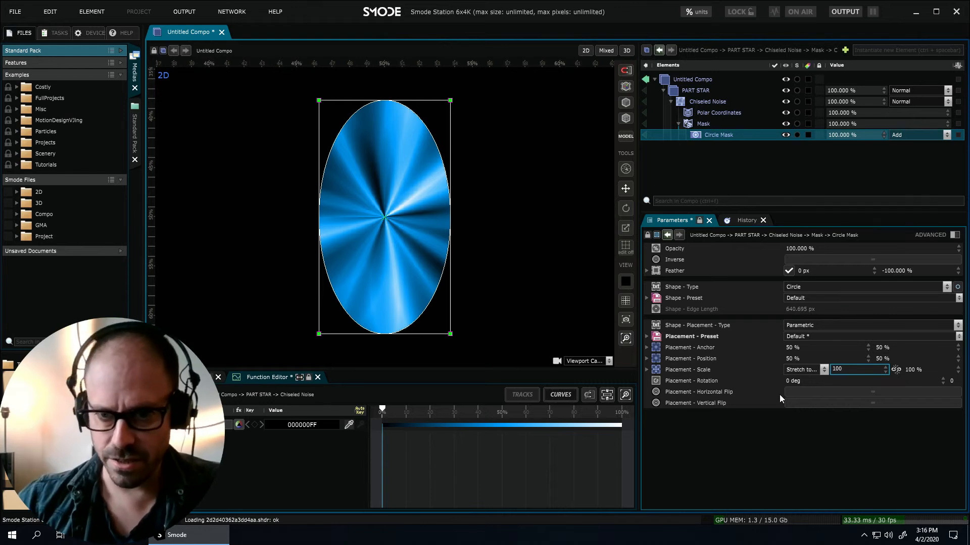
{"action": "key", "text": "Return"}
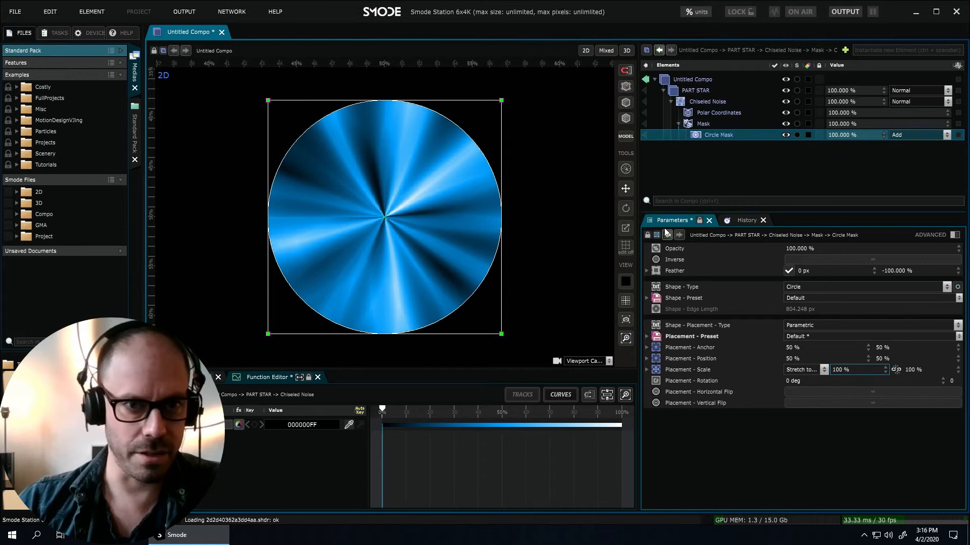
Set the feather of the noise layer's Circle Mask to 128 px.
{"action": "left_click_drag", "start_coordinate": [816, 272], "coordinate": [837, 271]}
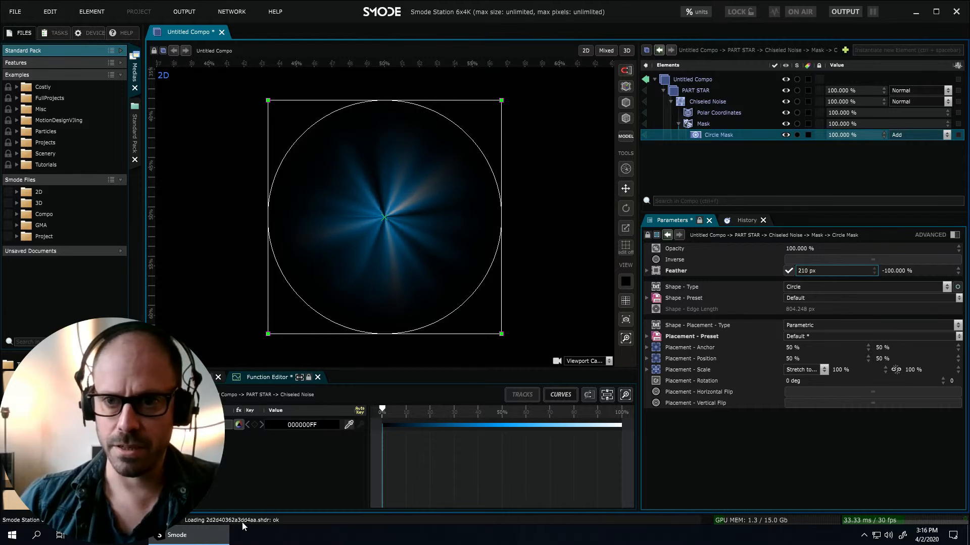
{"action": "double_click", "coordinate": [820, 271]}
{"action": "type", "text": "128"}
{"action": "key", "text": "Return"}
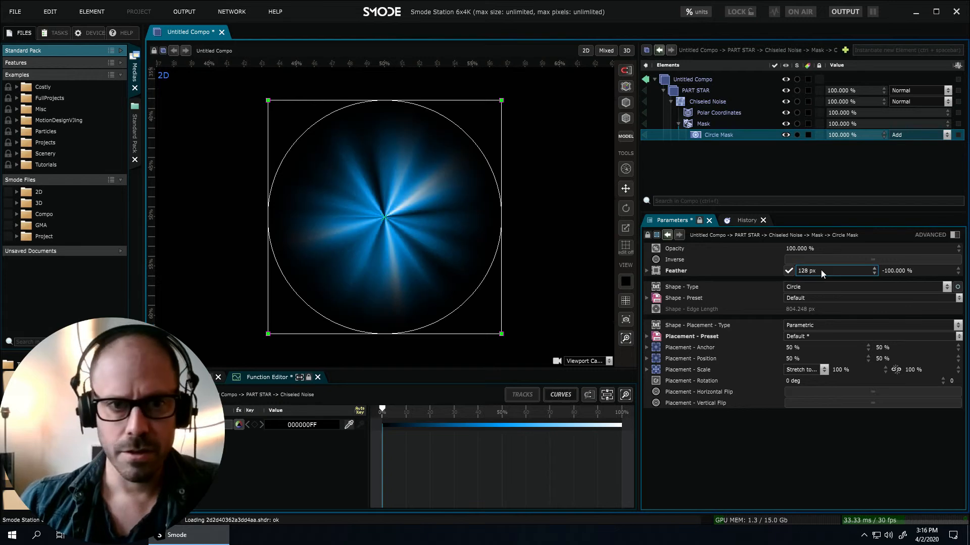
Add a 2D Uniform layer inside PART STAR and set its color to white, FFFFFFFF.
{"action": "left_click", "coordinate": [678, 124]}
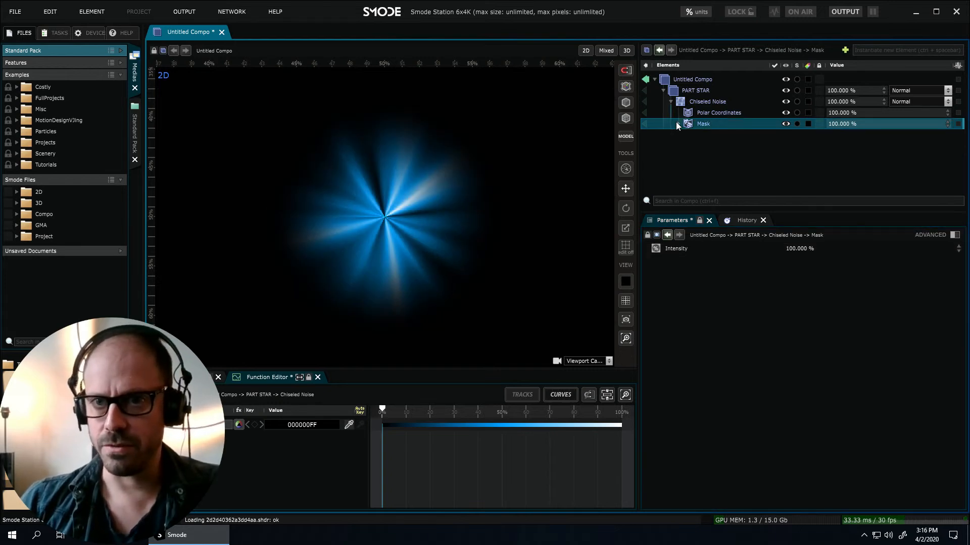
{"action": "left_click", "coordinate": [671, 101]}
{"action": "left_click", "coordinate": [696, 88]}
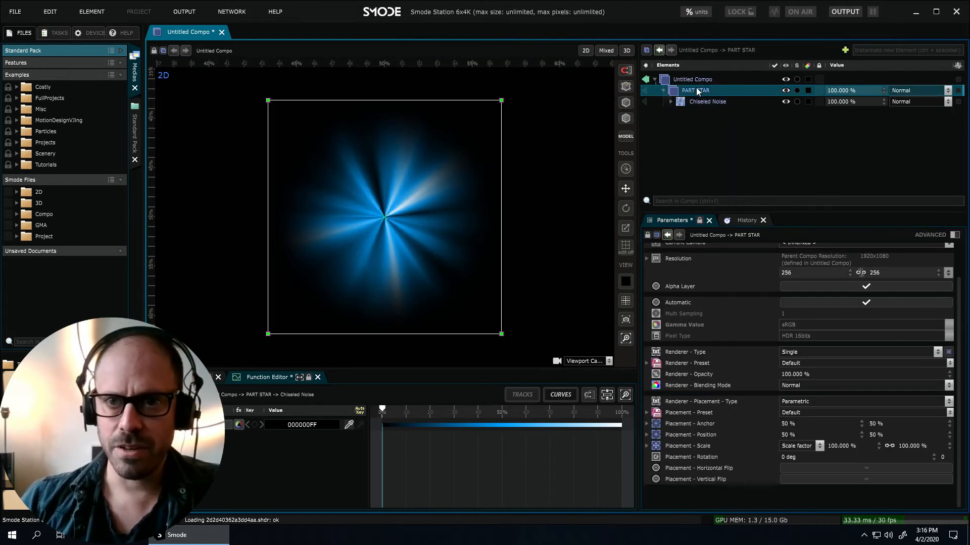
{"action": "right_click", "coordinate": [696, 88]}
{"action": "mouse_move", "coordinate": [617, 147]}
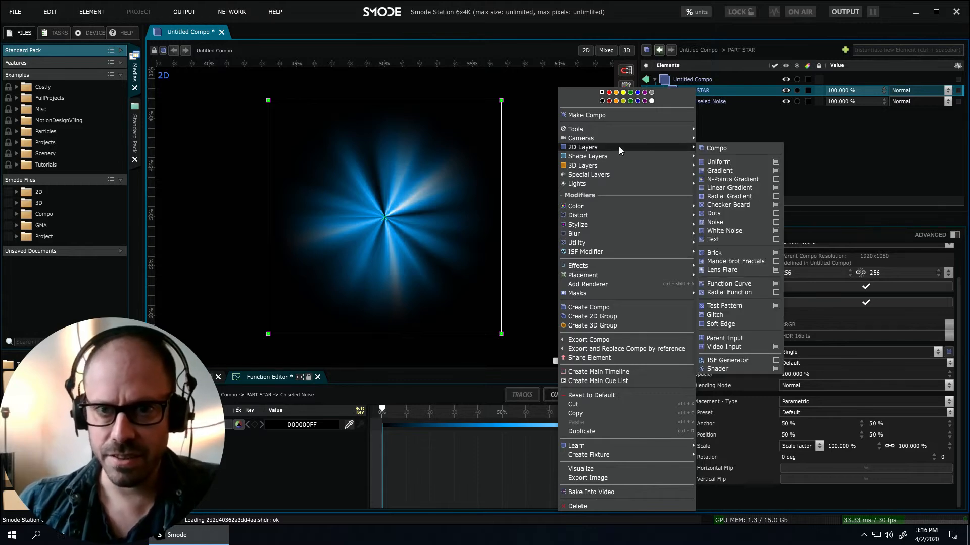
{"action": "left_click", "coordinate": [718, 162]}
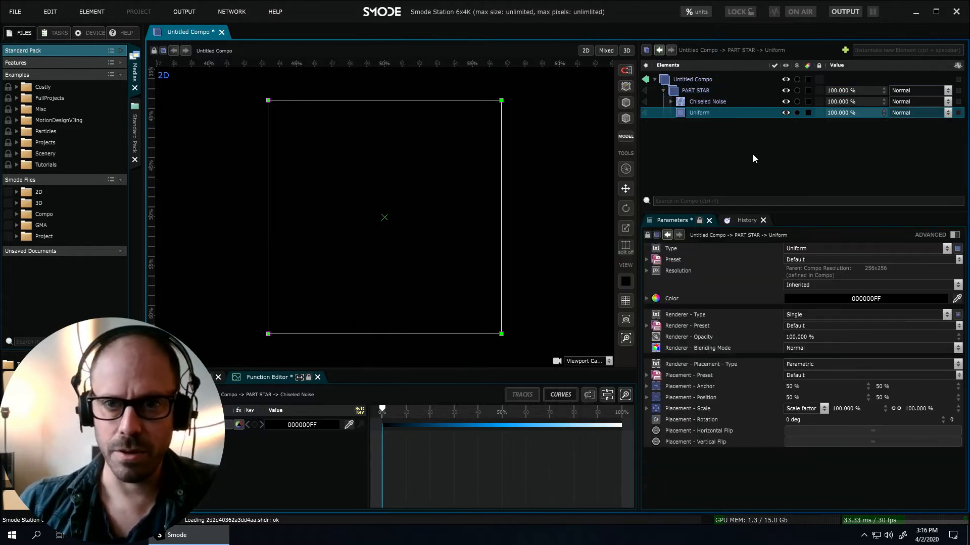
{"action": "left_click", "coordinate": [843, 298]}
{"action": "left_click_drag", "start_coordinate": [803, 331], "coordinate": [729, 229]}
{"action": "left_click", "coordinate": [683, 113]}
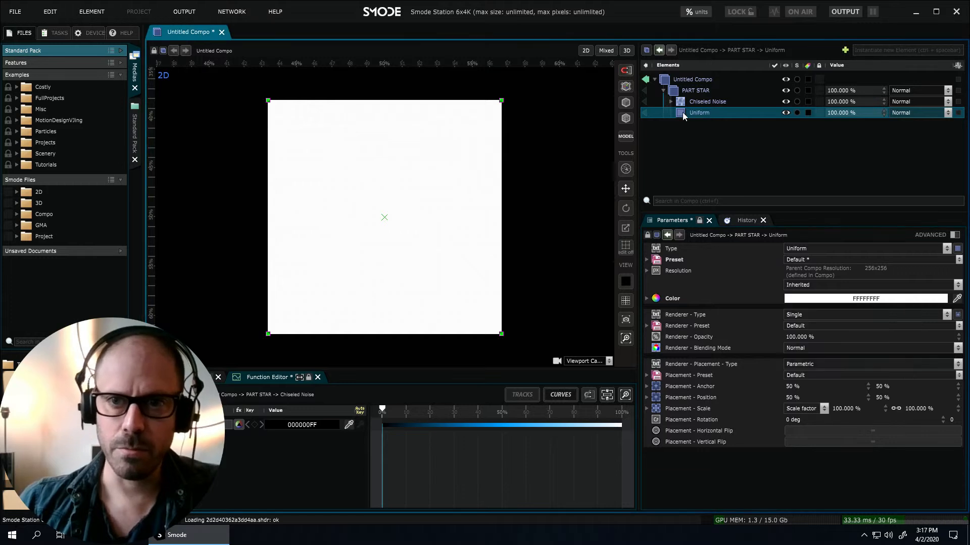
Copy the Chiseled Noise layer's mask onto the Uniform layer.
{"action": "left_click", "coordinate": [668, 102]}
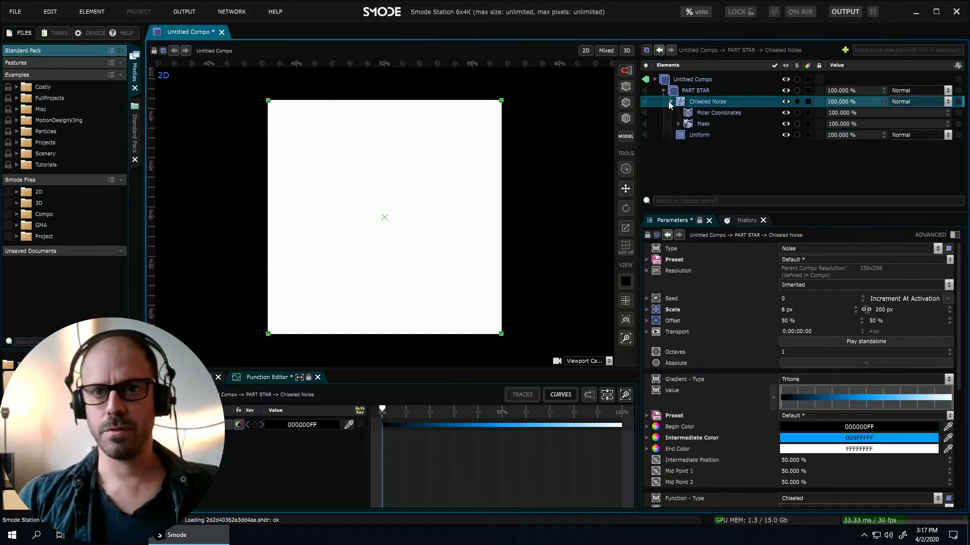
{"action": "left_click", "coordinate": [701, 125]}
{"action": "left_click_drag", "start_coordinate": [700, 129], "coordinate": [702, 137]}
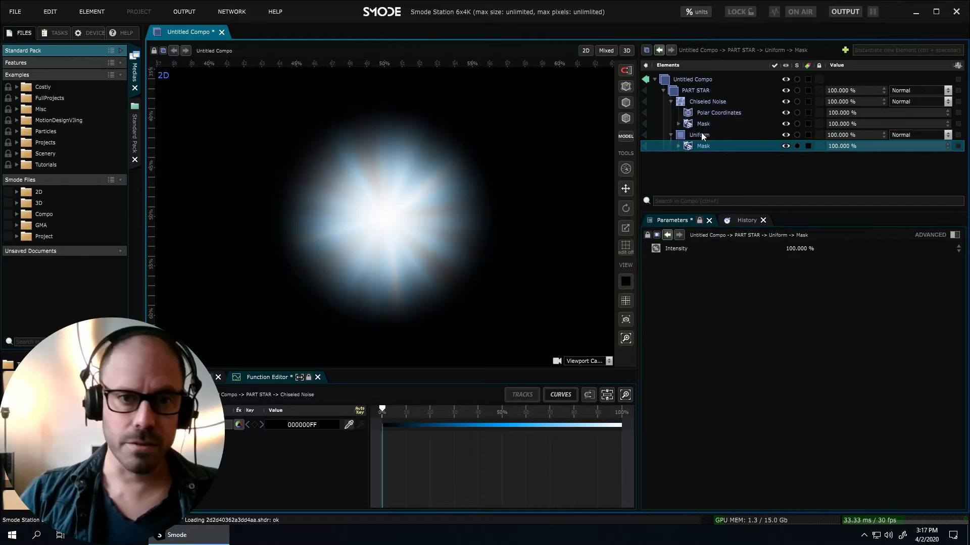
Link the scale values of the Uniform layer's Circle Mask, shrink it to about 48.9% and reduce its feather to about 69 px.
{"action": "left_click", "coordinate": [677, 146]}
{"action": "left_click", "coordinate": [704, 157]}
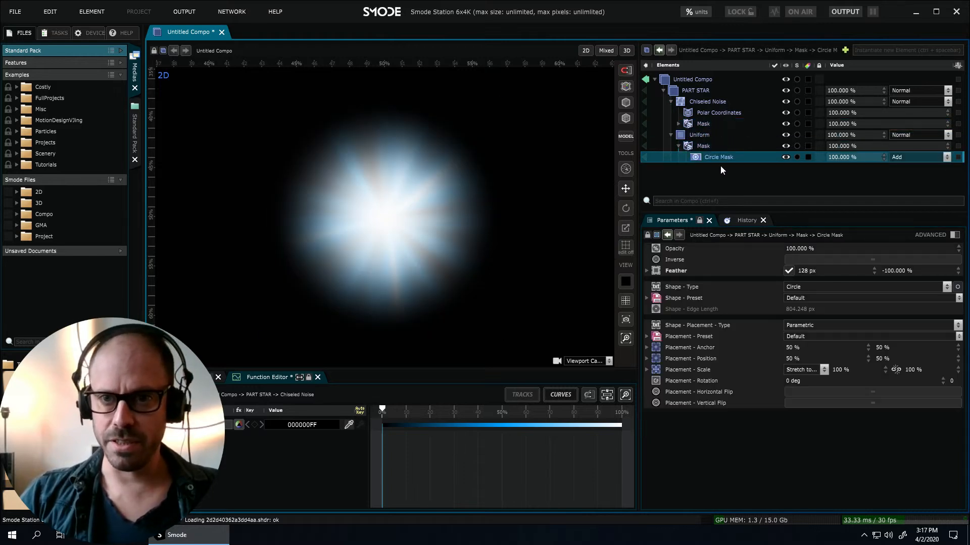
{"action": "left_click", "coordinate": [896, 370]}
{"action": "left_click_drag", "start_coordinate": [861, 368], "coordinate": [826, 369]}
{"action": "mouse_move", "coordinate": [824, 274]}
{"action": "left_mouse_down"}
{"action": "mouse_move", "coordinate": [802, 273]}
{"action": "mouse_move", "coordinate": [818, 274]}
{"action": "left_mouse_up"}
{"action": "left_click_drag", "start_coordinate": [853, 372], "coordinate": [839, 371]}
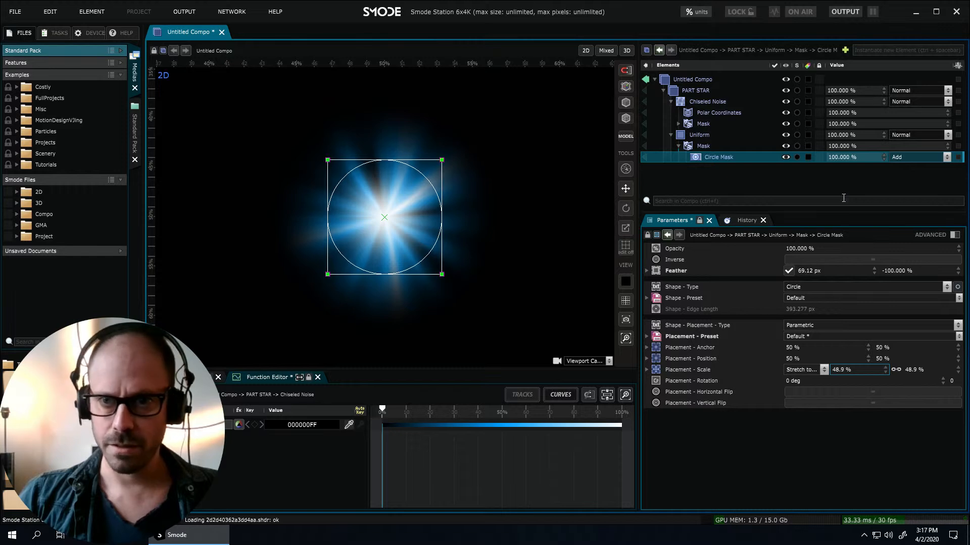
Set the Uniform layer's opacity to 50% and check the star at different zoom levels.
{"action": "left_click", "coordinate": [727, 135]}
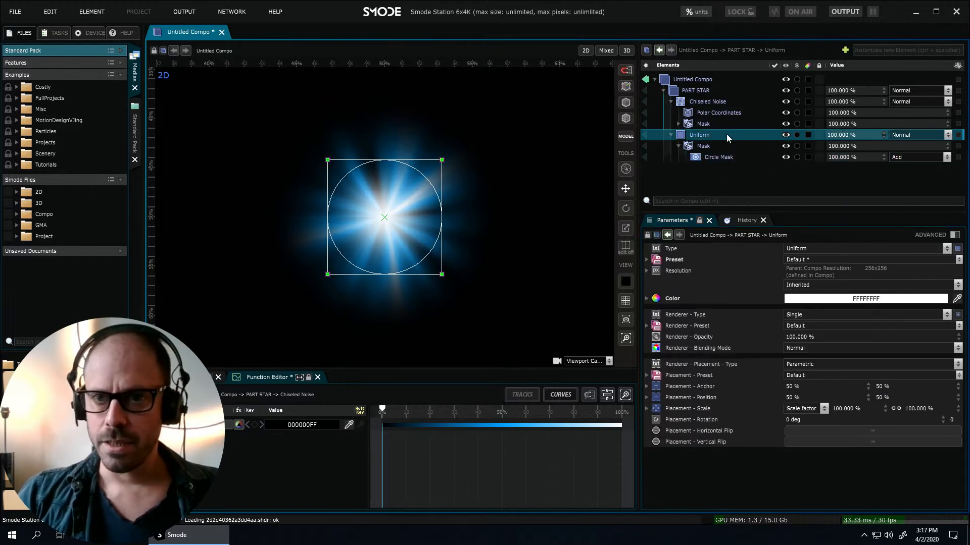
{"action": "double_click", "coordinate": [848, 135]}
{"action": "type", "text": "50"}
{"action": "key", "text": "Return"}
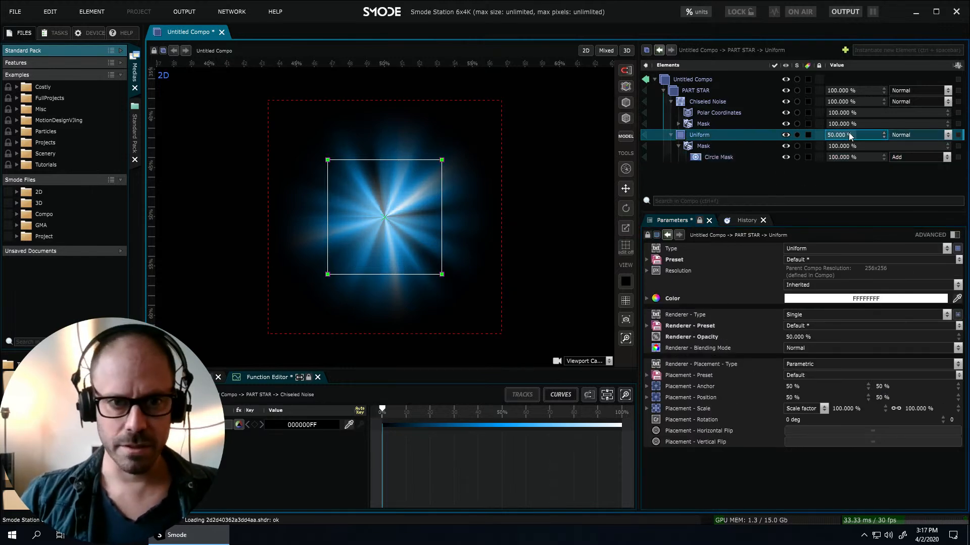
{"action": "scroll", "coordinate": [495, 225], "scroll_direction": "down", "scroll_amount": 3}
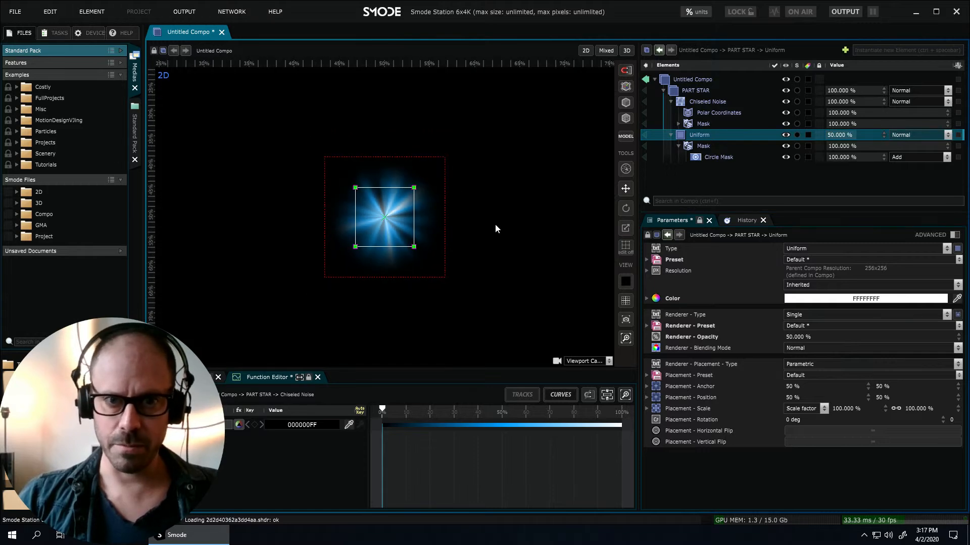
{"action": "scroll", "coordinate": [514, 223], "scroll_direction": "up", "scroll_amount": 4}
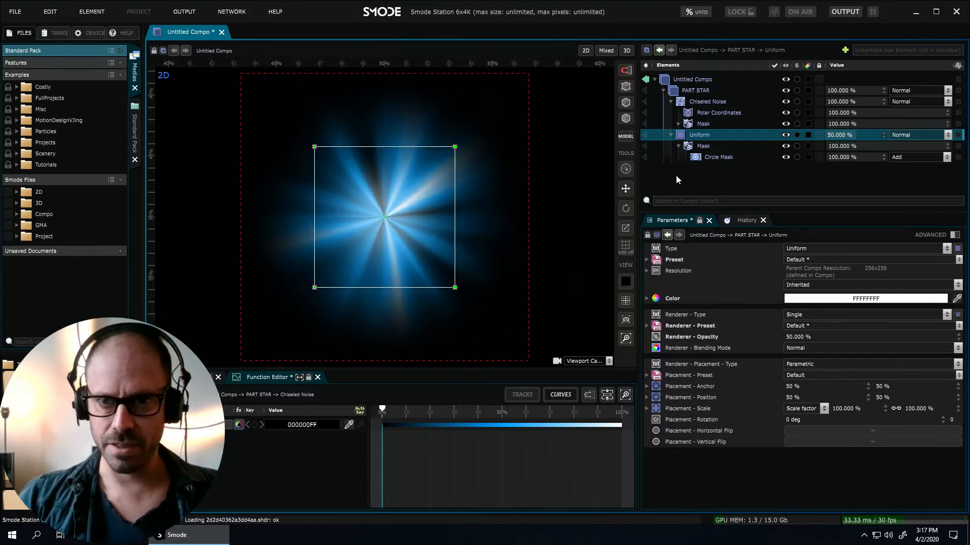
Hide the Uniform layer inside PART STAR and show it again to compare the star with and without it.
{"action": "left_click", "coordinate": [664, 91]}
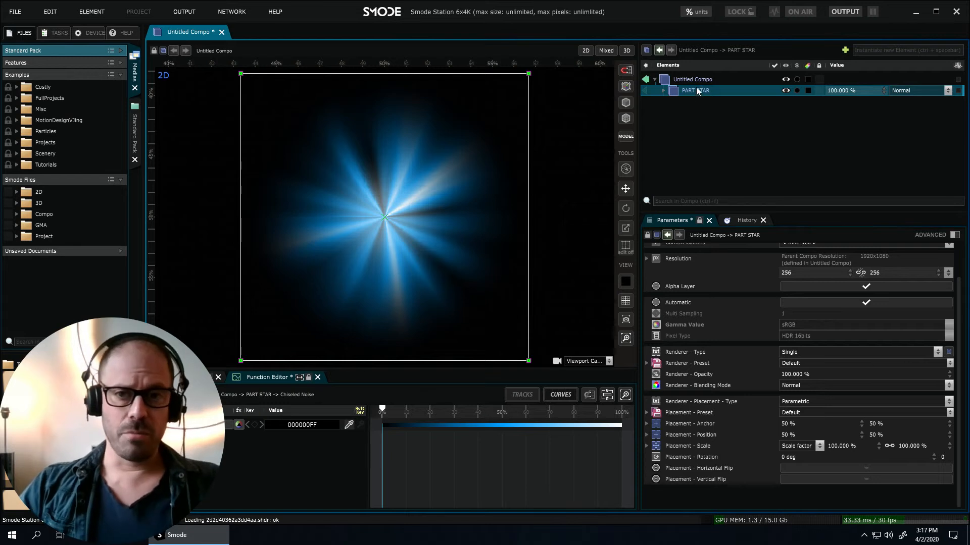
{"action": "left_click", "coordinate": [662, 90]}
{"action": "left_click", "coordinate": [670, 102]}
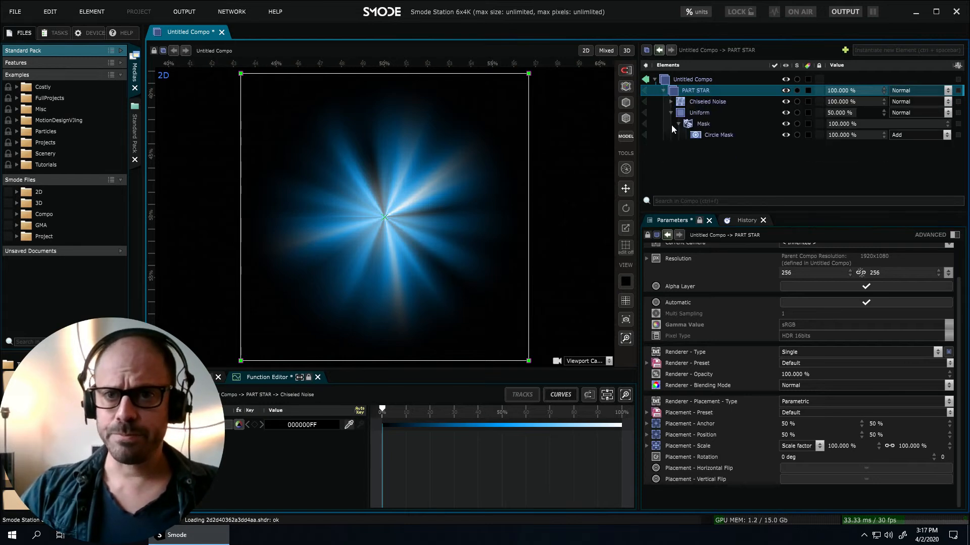
{"action": "left_click", "coordinate": [670, 112]}
{"action": "left_click", "coordinate": [695, 114]}
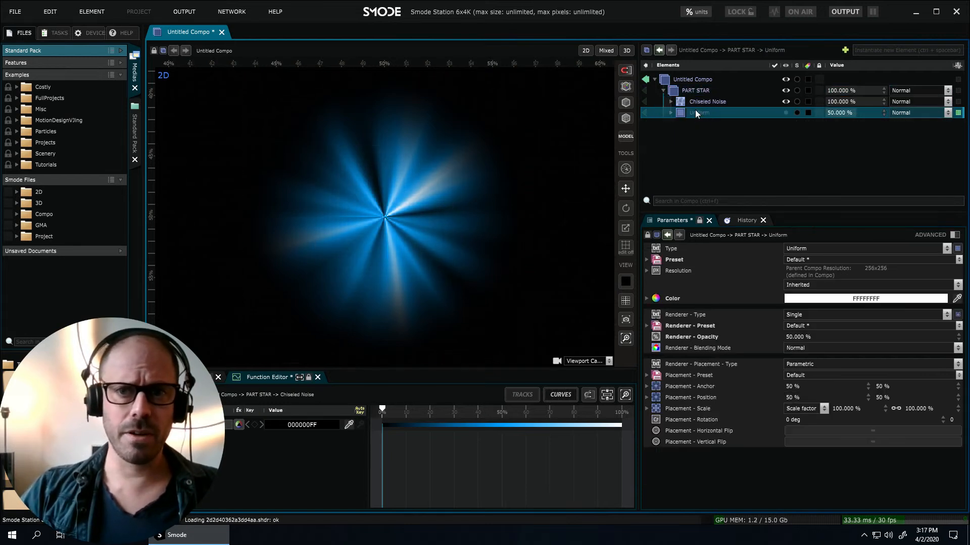
Switch off the Polar Coordinates modifier on the Chiseled Noise layer to view the texture without it.
{"action": "left_click", "coordinate": [670, 102]}
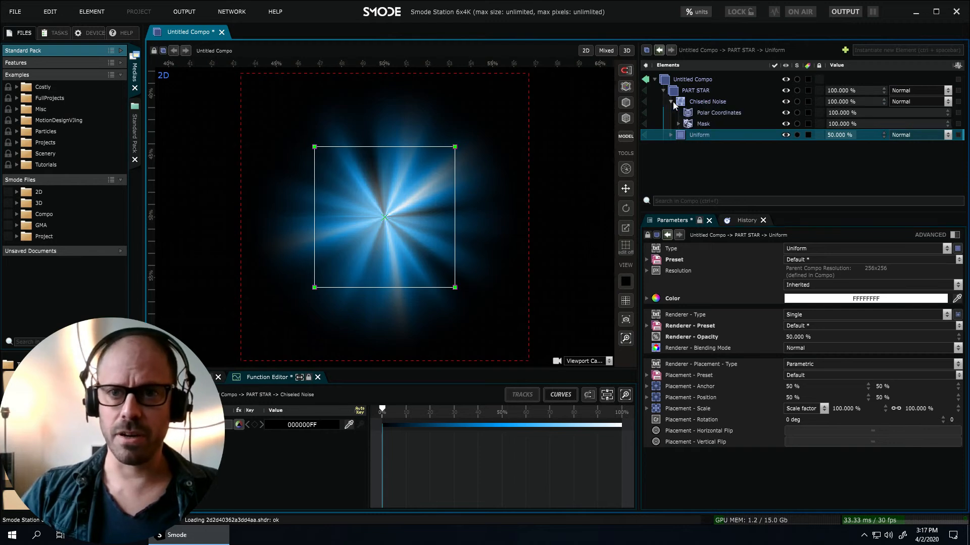
{"action": "left_click", "coordinate": [698, 113]}
{"action": "key", "text": "space"}
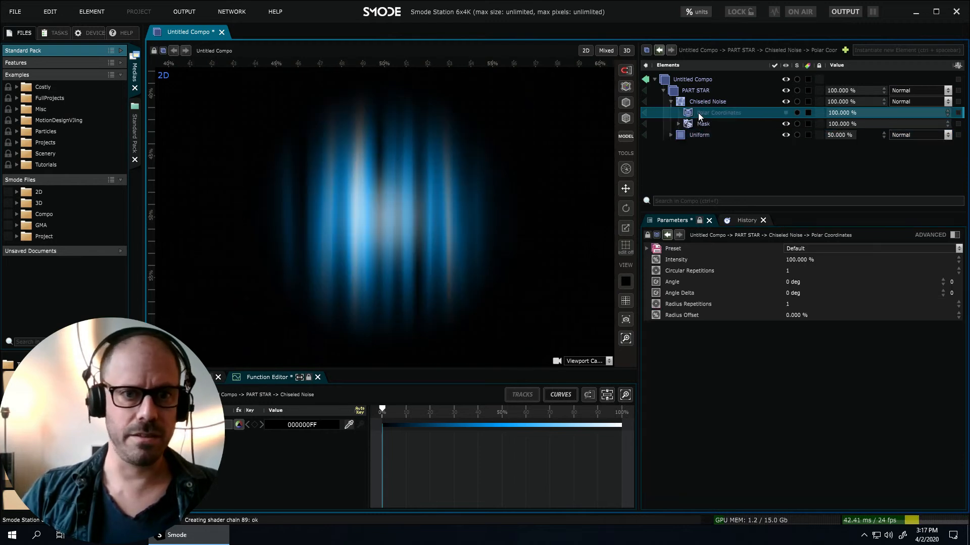
Switch the Polar Coordinates modifier back on and add an Exposure modifier to PART STAR with exposure 5.2.
{"action": "key", "text": "space"}
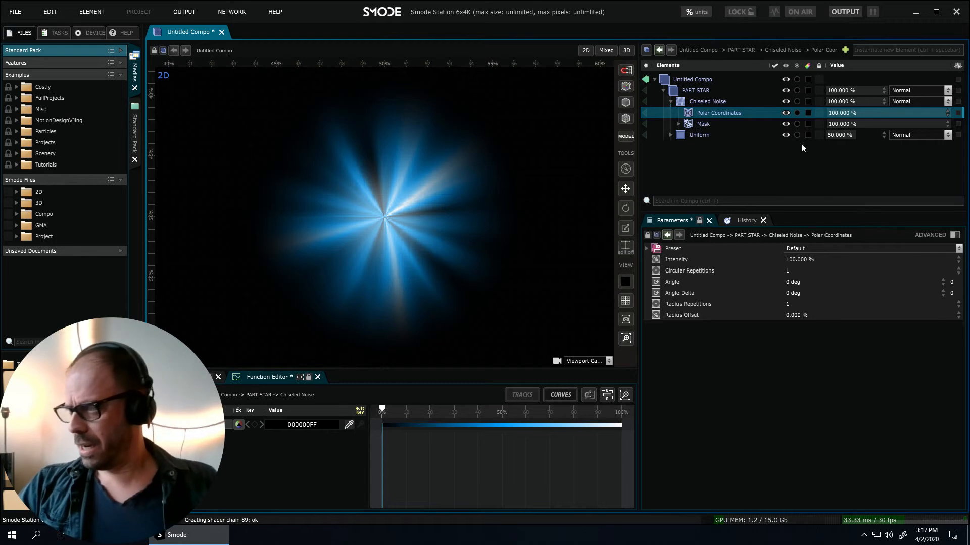
{"action": "left_click", "coordinate": [705, 90]}
{"action": "right_click", "coordinate": [705, 90]}
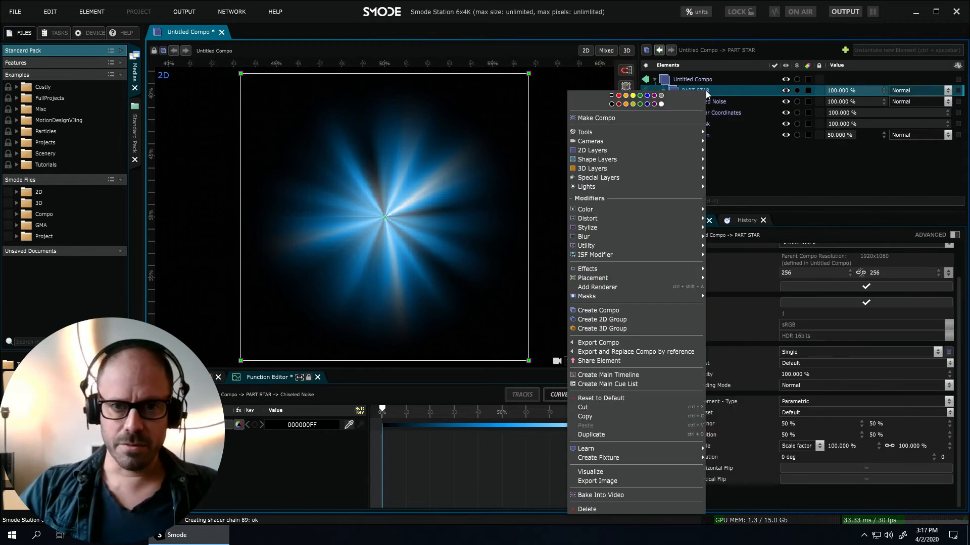
{"action": "mouse_move", "coordinate": [644, 149]}
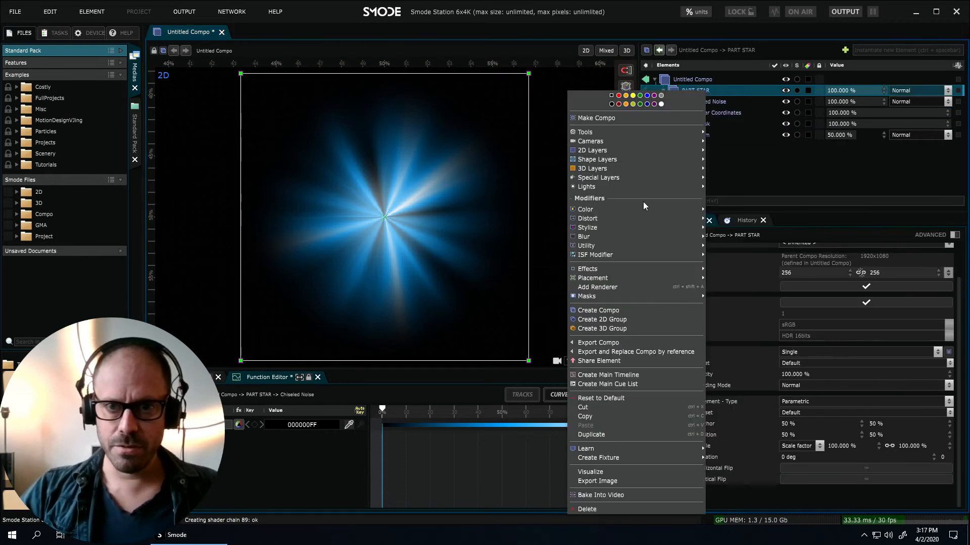
{"action": "mouse_move", "coordinate": [641, 208]}
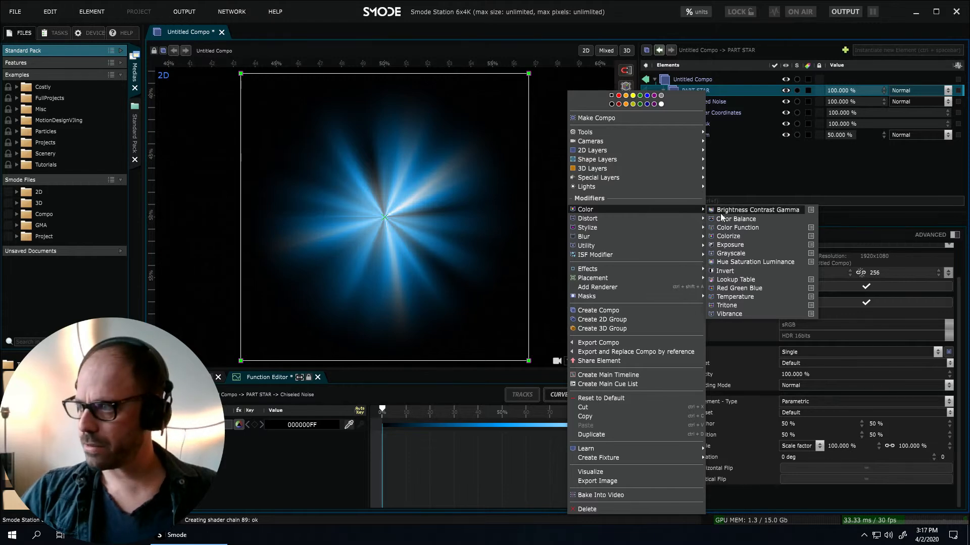
{"action": "left_click", "coordinate": [731, 245]}
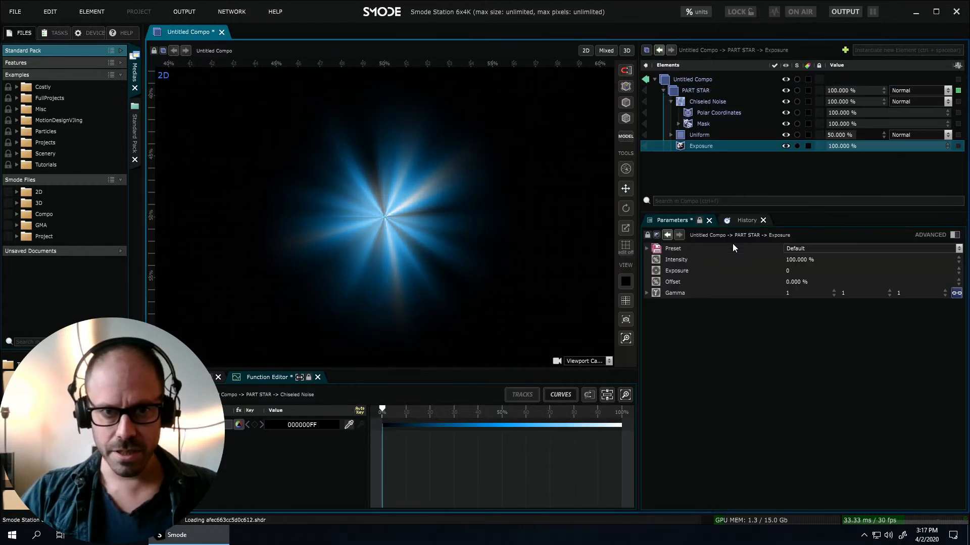
{"action": "left_click_drag", "start_coordinate": [810, 271], "coordinate": [810, 197]}
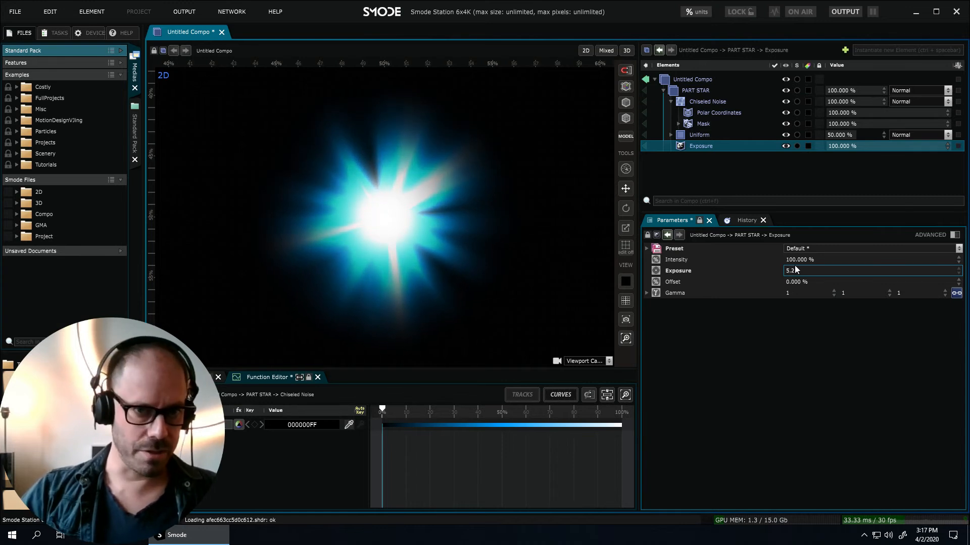
Try to copy the Uniform layer's mask onto the Exposure modifier.
{"action": "left_click", "coordinate": [695, 146]}
{"action": "right_click", "coordinate": [695, 146]}
{"action": "left_click", "coordinate": [756, 161]}
{"action": "left_click", "coordinate": [670, 135]}
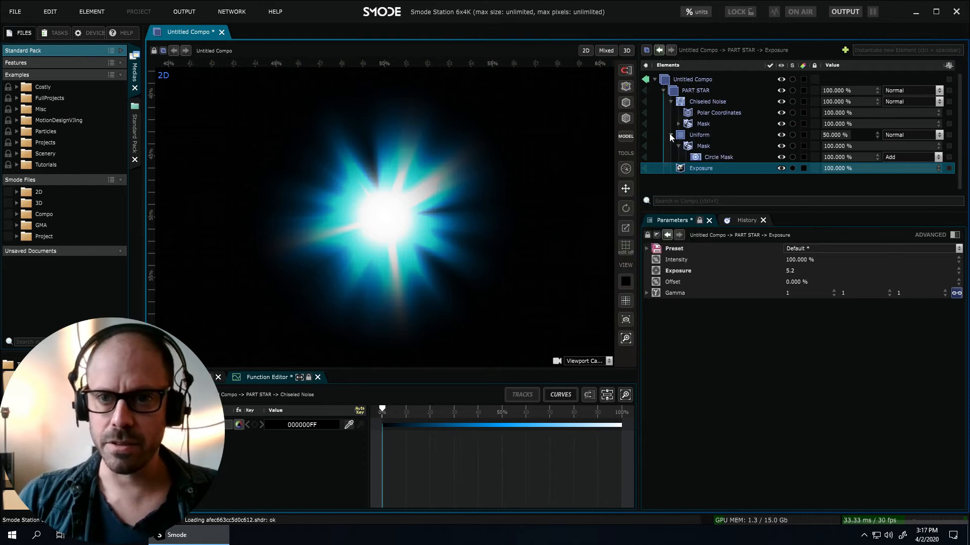
{"action": "left_click_drag", "start_coordinate": [695, 147], "coordinate": [700, 178]}
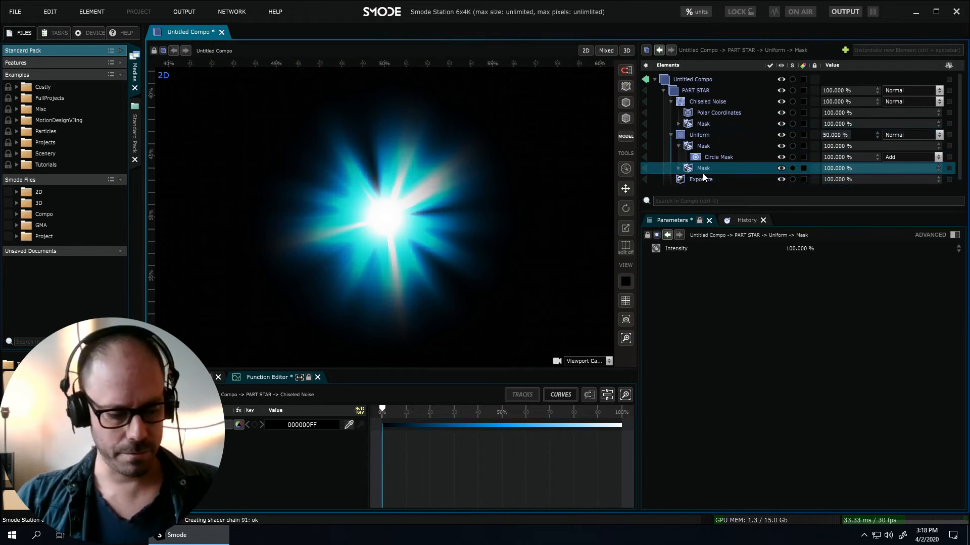
Add a Circle Mask to the Exposure modifier, set its horizontal scale to 100%, link both scale values and shrink it to 44%.
{"action": "right_click", "coordinate": [693, 167]}
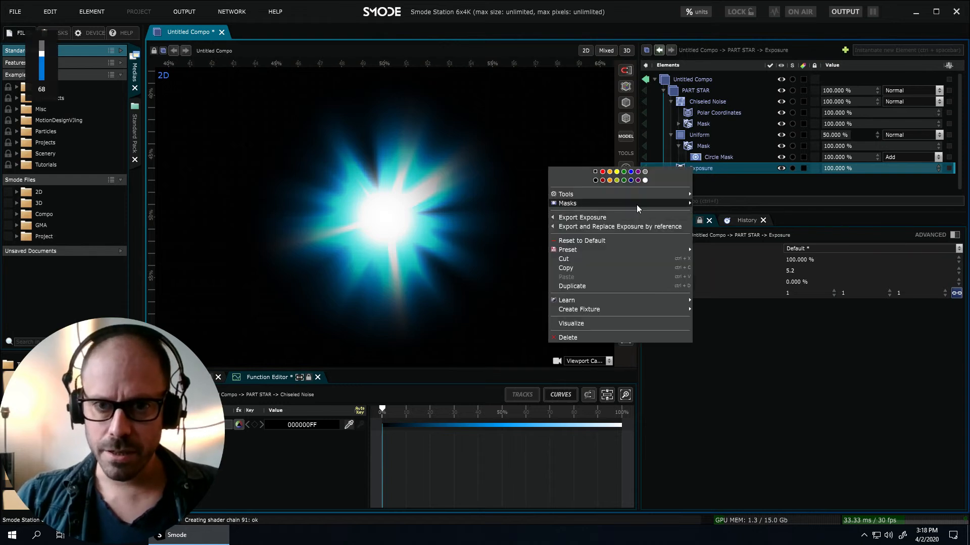
{"action": "mouse_move", "coordinate": [638, 207]}
{"action": "left_click", "coordinate": [717, 226]}
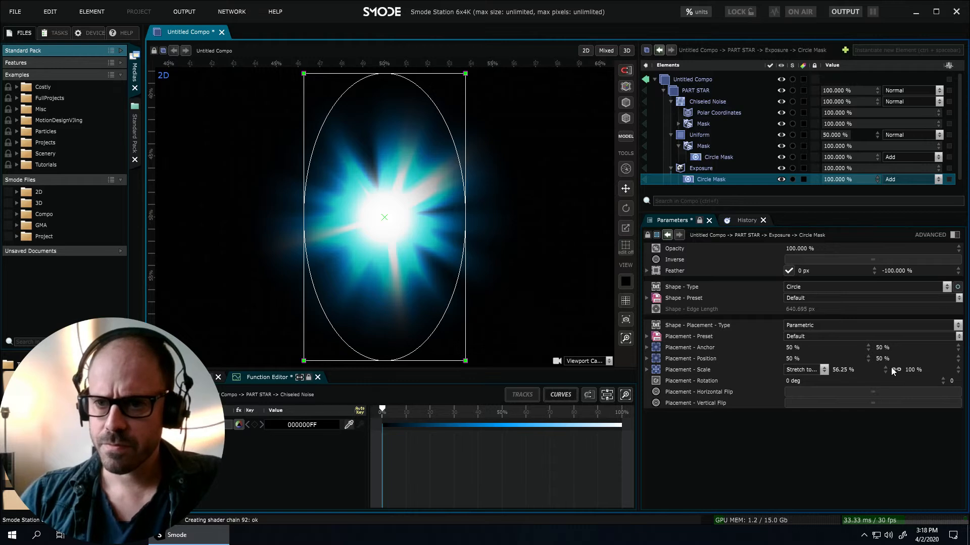
{"action": "double_click", "coordinate": [865, 369]}
{"action": "type", "text": "100"}
{"action": "key", "text": "Return"}
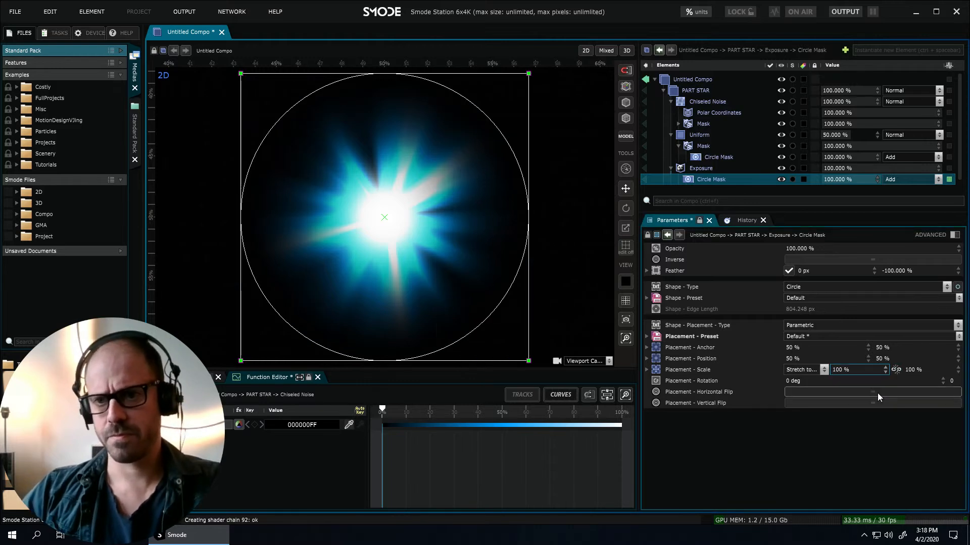
{"action": "left_click", "coordinate": [896, 370]}
{"action": "left_click_drag", "start_coordinate": [923, 372], "coordinate": [923, 401]}
Soften the Exposure modifier's Circle Mask, trying a feather of 32 px and settling on 64 px.
{"action": "left_click", "coordinate": [830, 270]}
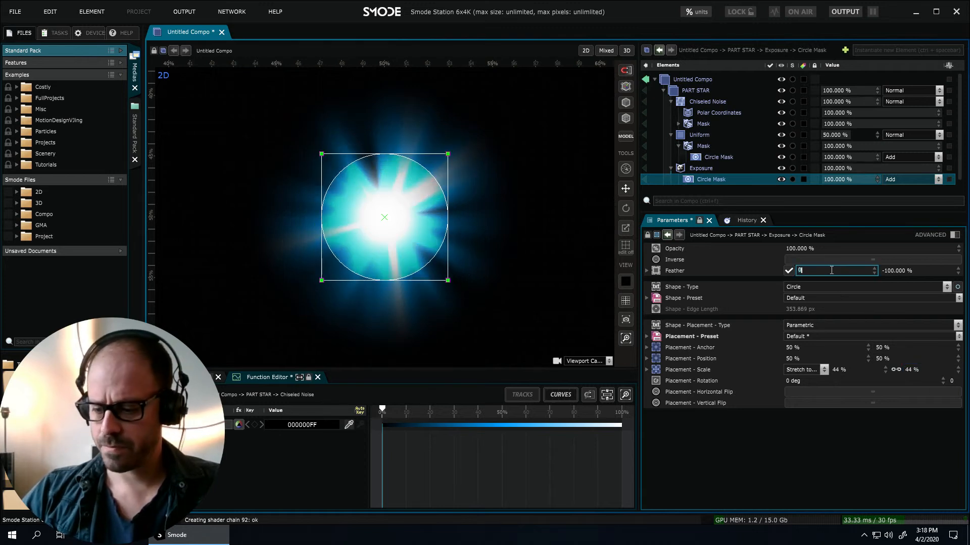
{"action": "type", "text": "21"}
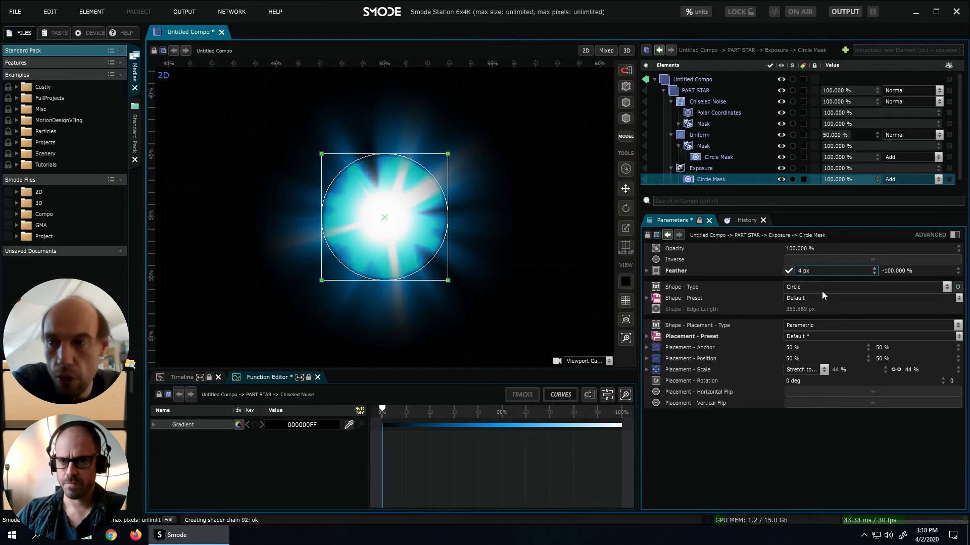
{"action": "key", "text": "Return"}
{"action": "left_click_drag", "start_coordinate": [874, 271], "coordinate": [874, 240]}
{"action": "double_click", "coordinate": [812, 271]}
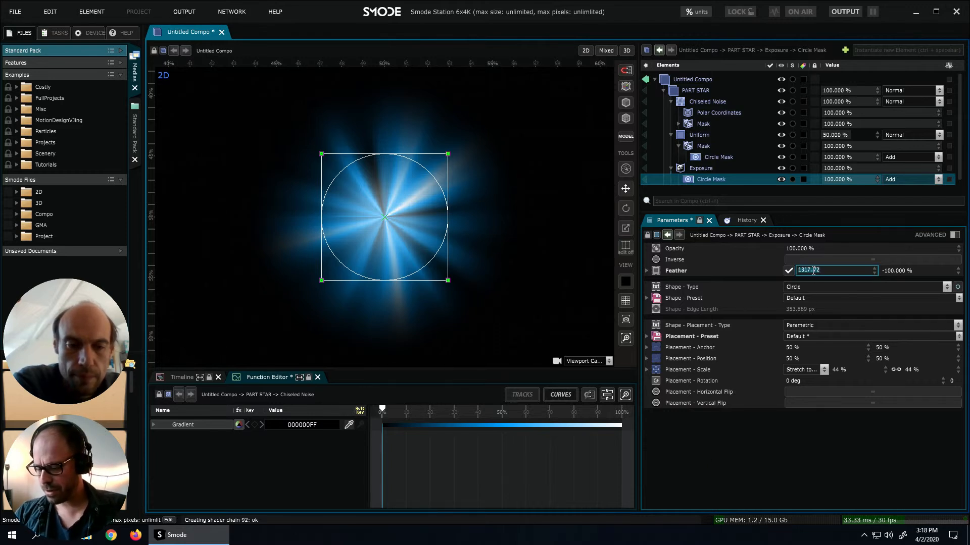
{"action": "type", "text": "32"}
{"action": "key", "text": "Return"}
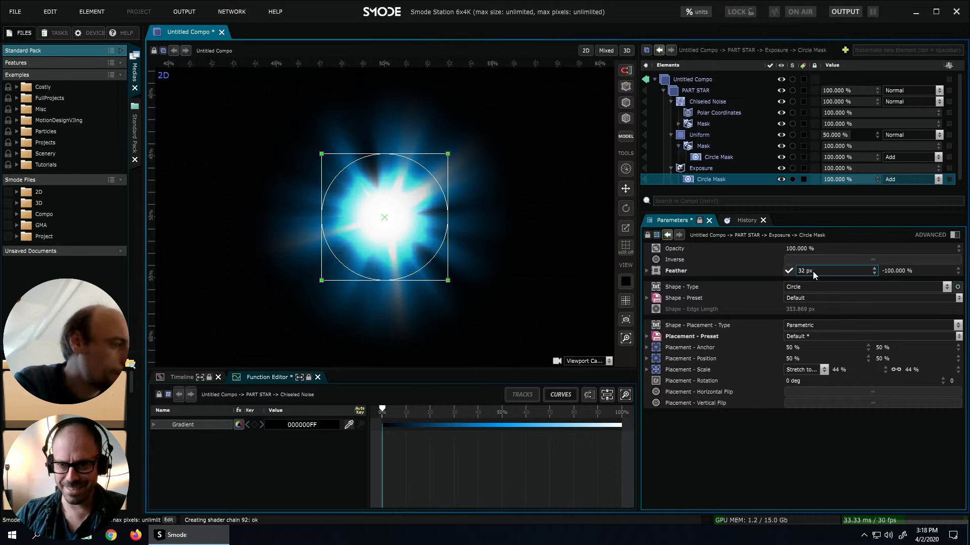
{"action": "double_click", "coordinate": [814, 271]}
{"action": "type", "text": "64"}
{"action": "key", "text": "Return"}
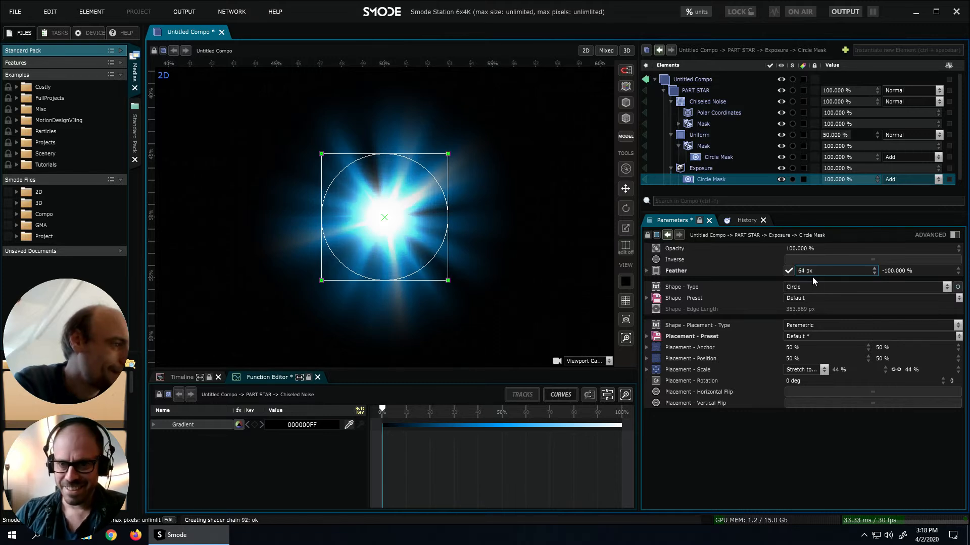
Collapse PART STAR in the element tree and hide its outline and handles in the viewport to view the clean star.
{"action": "scroll", "coordinate": [511, 262], "scroll_direction": "down", "scroll_amount": 5}
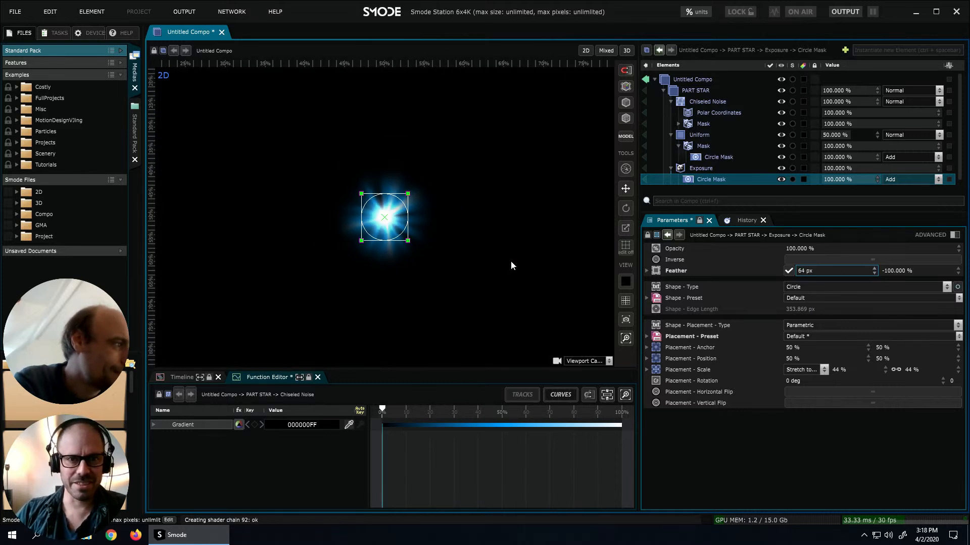
{"action": "left_click", "coordinate": [662, 90]}
{"action": "scroll", "coordinate": [422, 214], "scroll_direction": "down", "scroll_amount": 1}
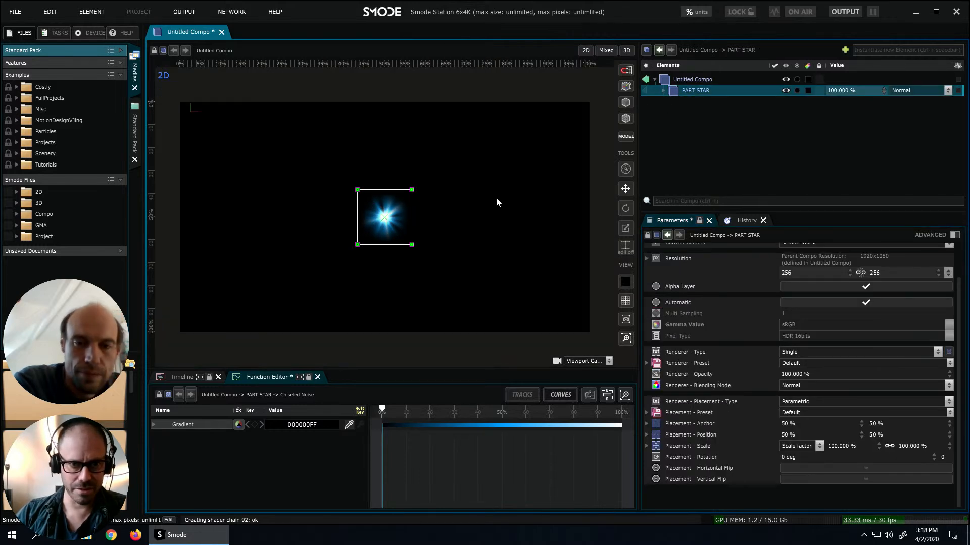
{"action": "left_click", "coordinate": [626, 102]}
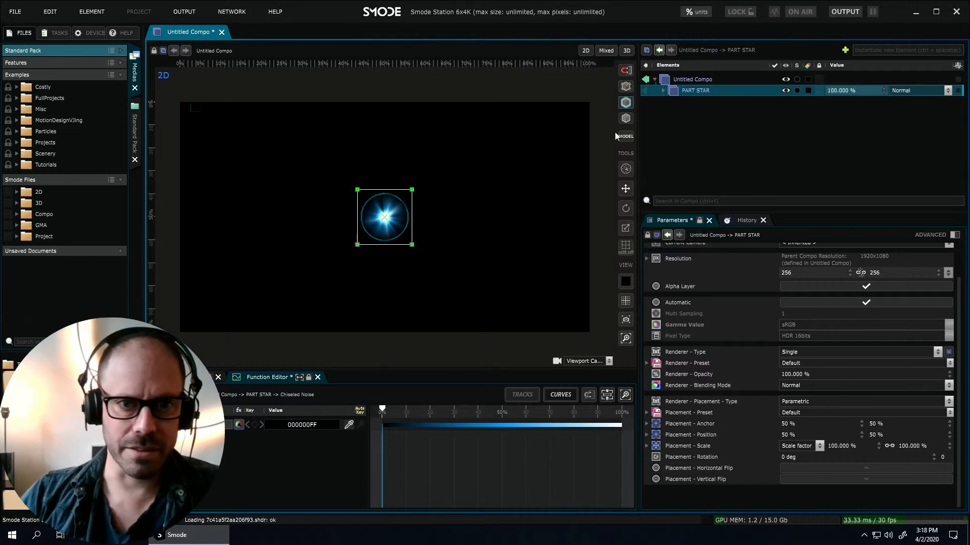
{"action": "left_click", "coordinate": [625, 102]}
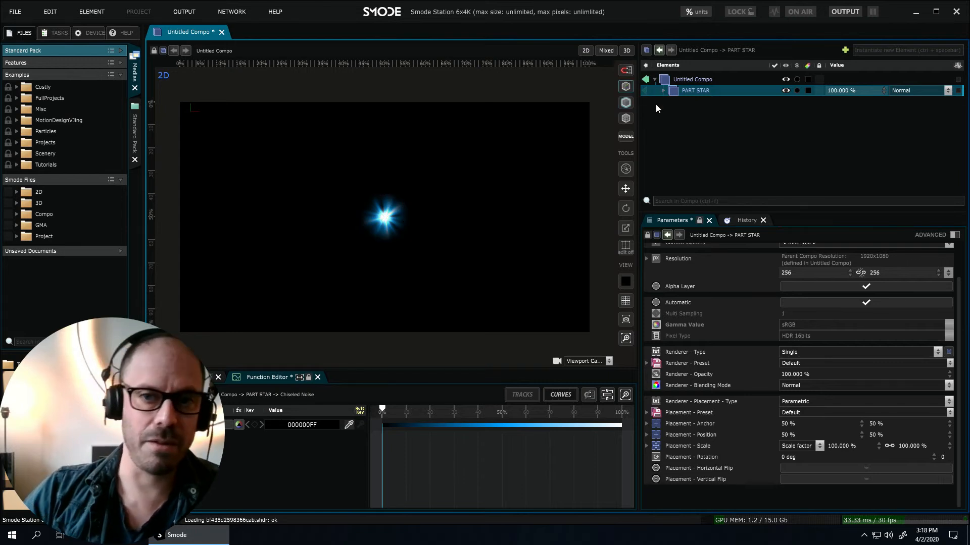
{"action": "left_click", "coordinate": [663, 91]}
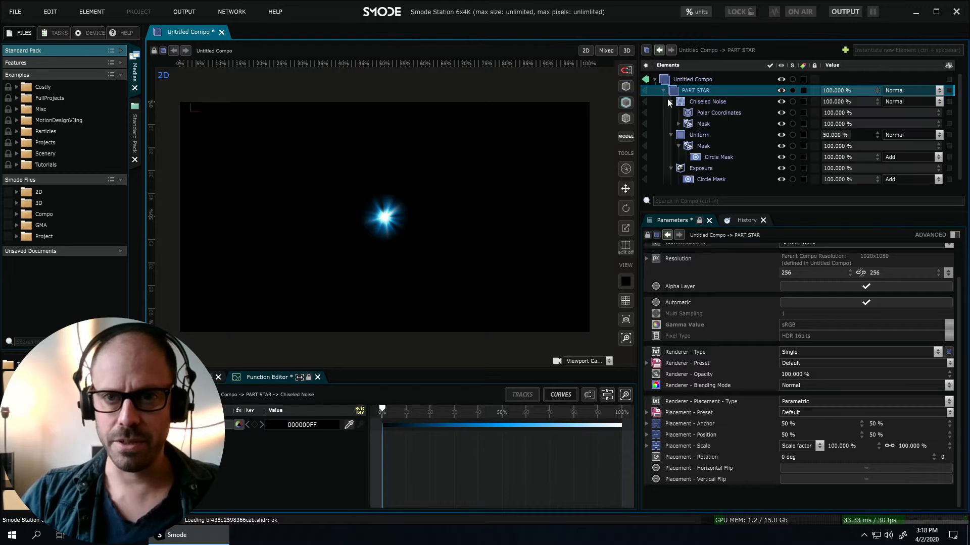
{"action": "left_click", "coordinate": [663, 91]}
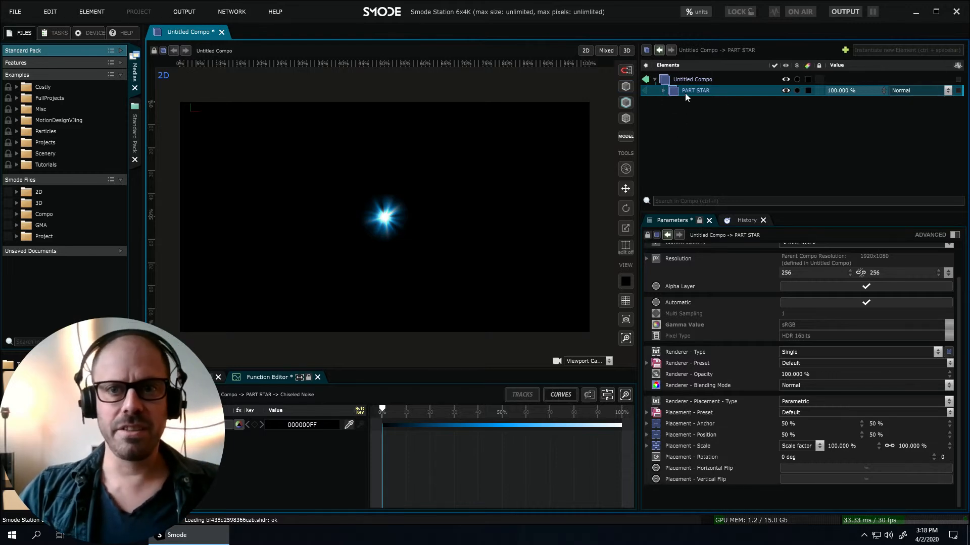
Deactivate the PART STAR layer and add a Random Points 3D layer to the main composition.
{"action": "key", "text": "ctrl+e"}
{"action": "right_click", "coordinate": [690, 132]}
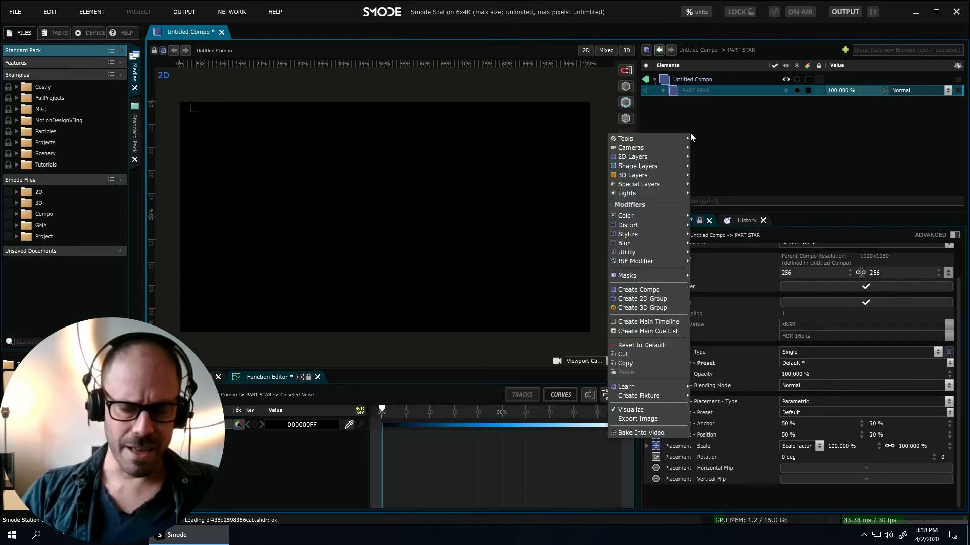
{"action": "mouse_move", "coordinate": [660, 148]}
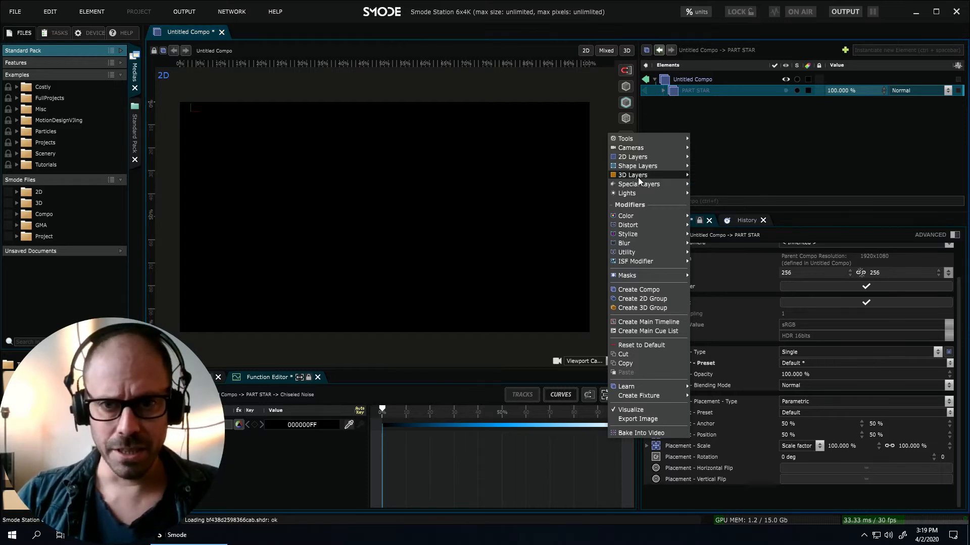
{"action": "mouse_move", "coordinate": [638, 178]}
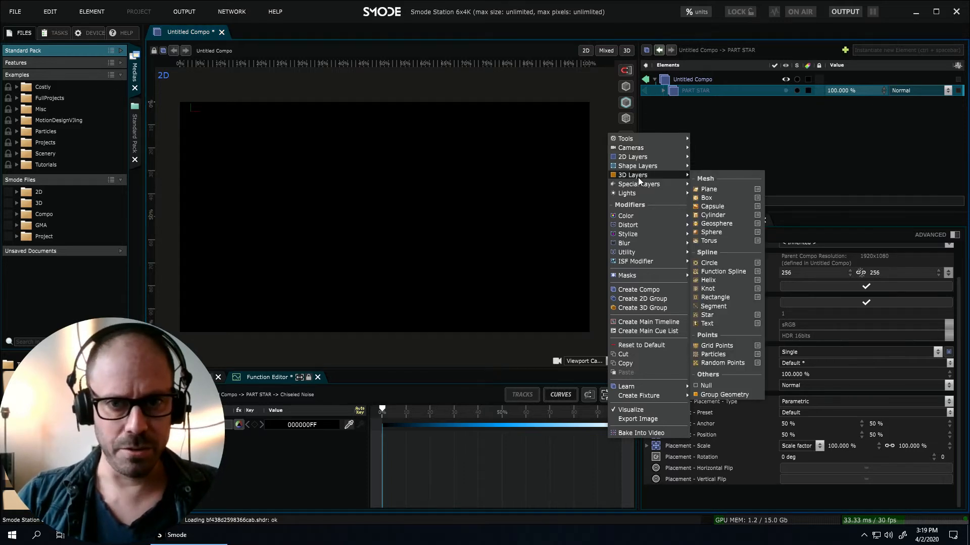
{"action": "left_click", "coordinate": [715, 364]}
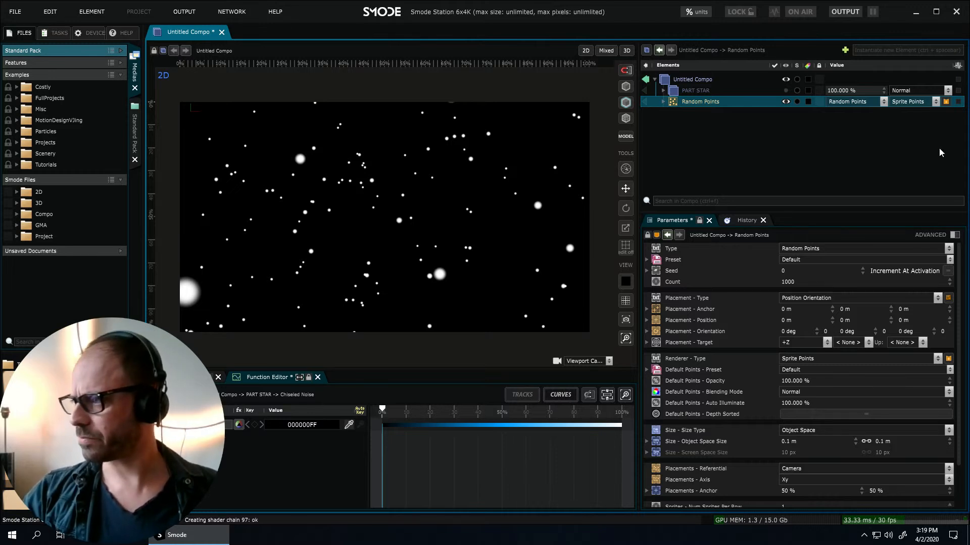
Add a standard camera to the main composition.
{"action": "right_click", "coordinate": [730, 159]}
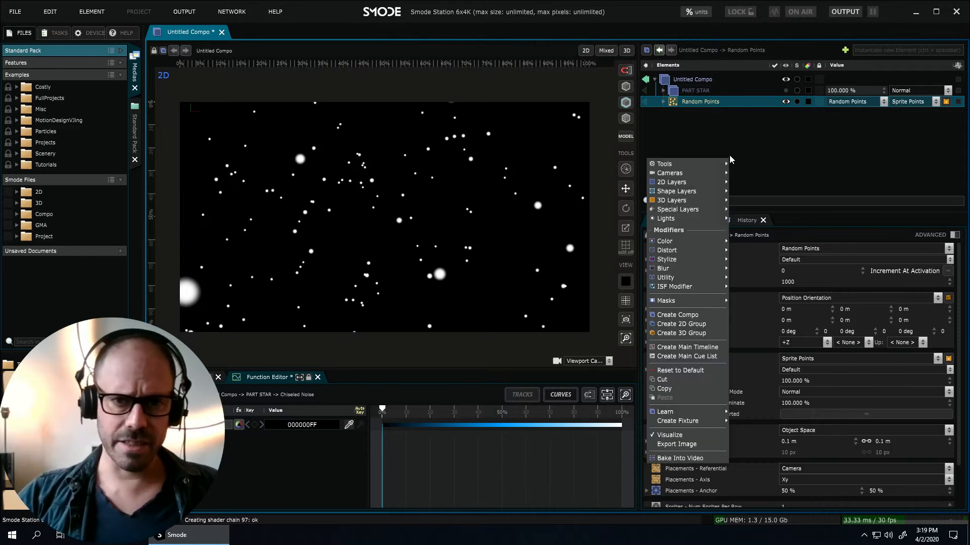
{"action": "mouse_move", "coordinate": [710, 172]}
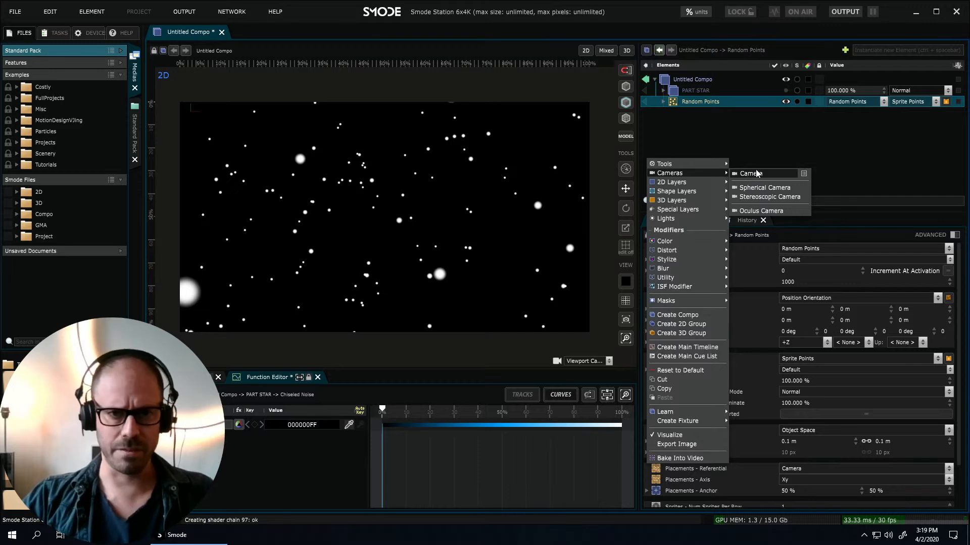
{"action": "mouse_move", "coordinate": [757, 173]}
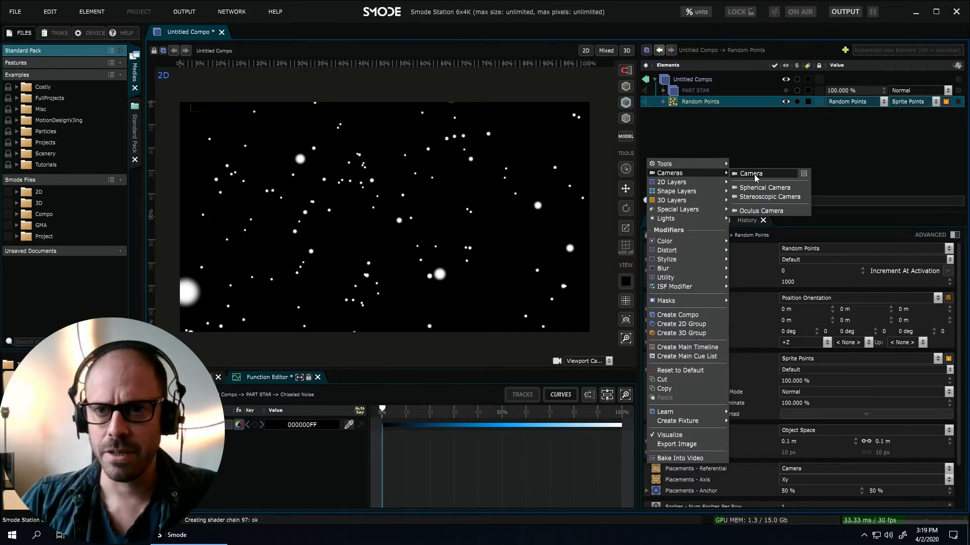
{"action": "left_click", "coordinate": [753, 174]}
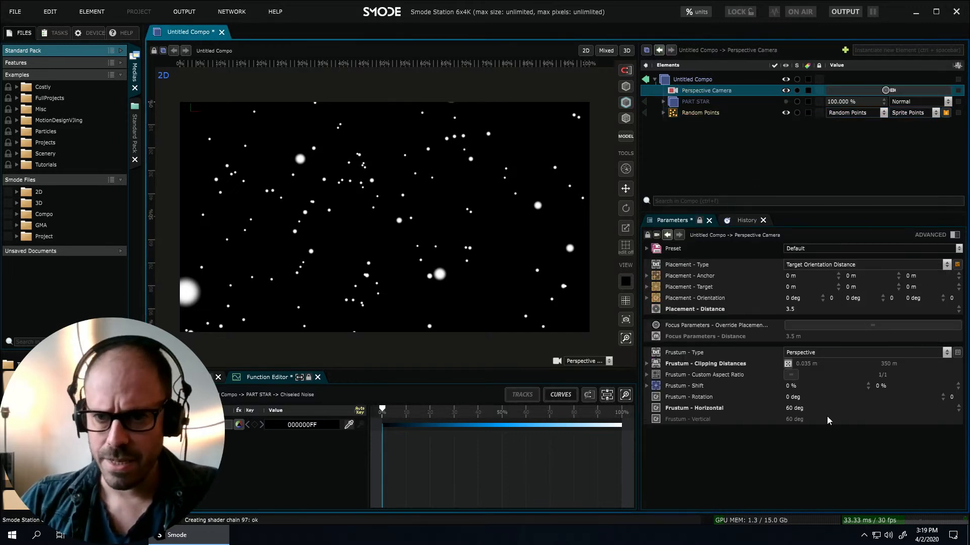
Set the perspective camera's horizontal frustum to 25 degrees and its placement distance to 6.5.
{"action": "double_click", "coordinate": [810, 408]}
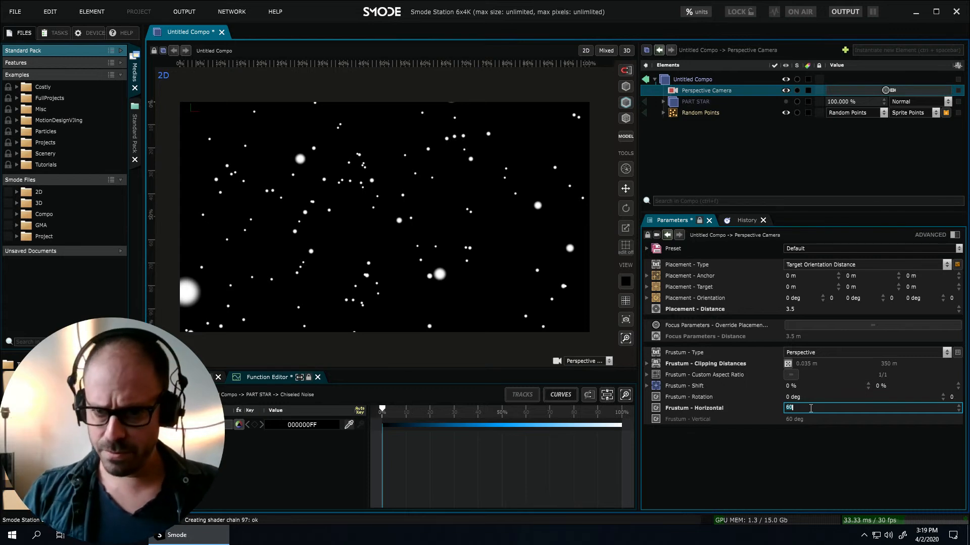
{"action": "type", "text": "25"}
{"action": "key", "text": "Return"}
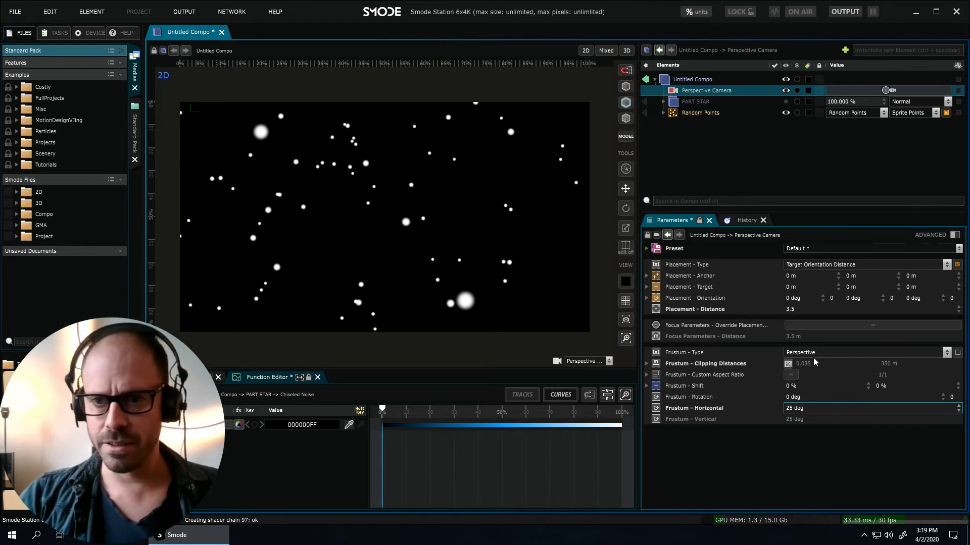
{"action": "left_click", "coordinate": [806, 310]}
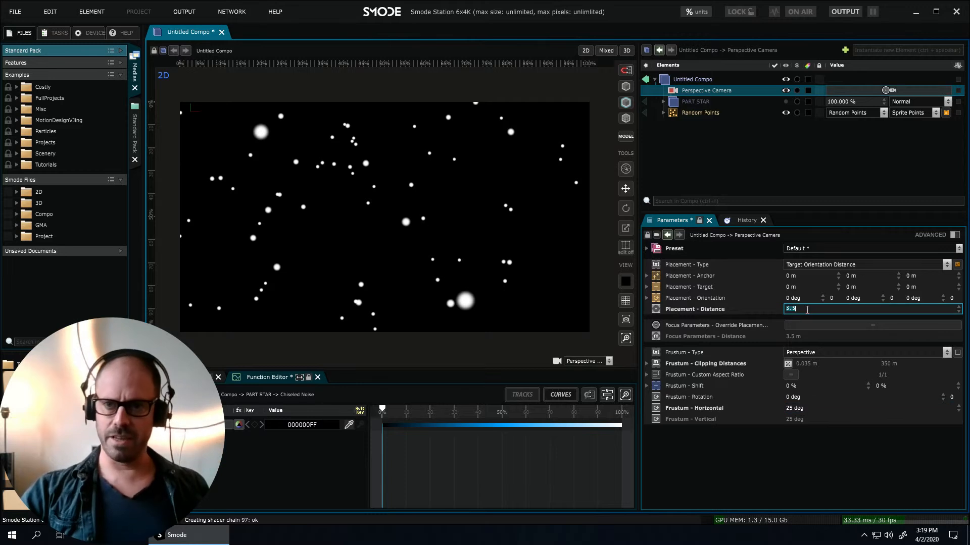
{"action": "type", "text": "6.5"}
{"action": "key", "text": "Return"}
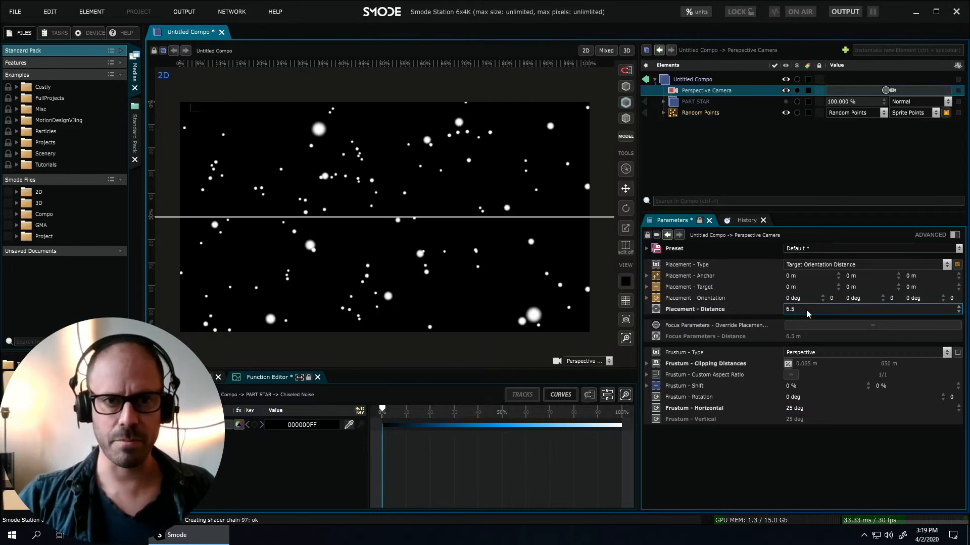
Set the radius of the sphere that positions the Random Points to 2.5 m.
{"action": "left_click", "coordinate": [663, 113]}
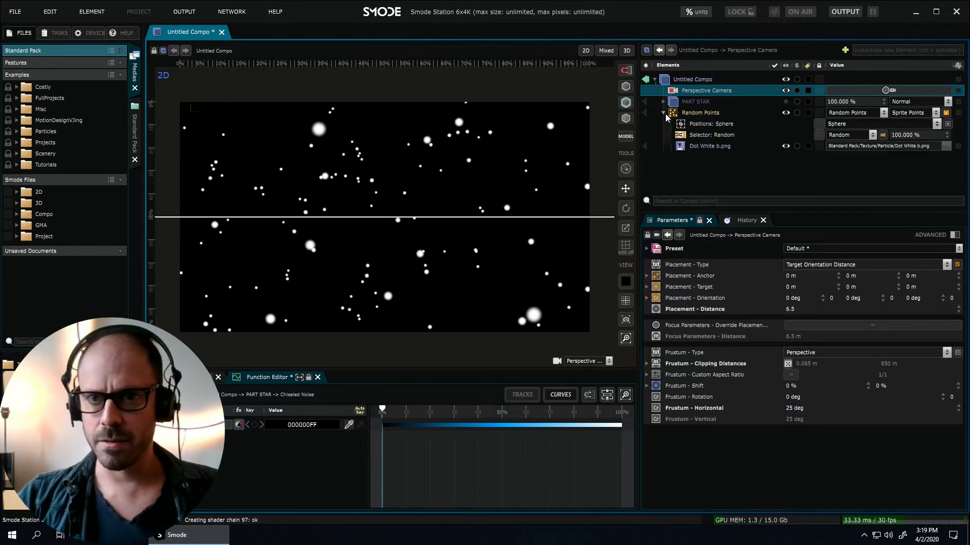
{"action": "left_click", "coordinate": [687, 126]}
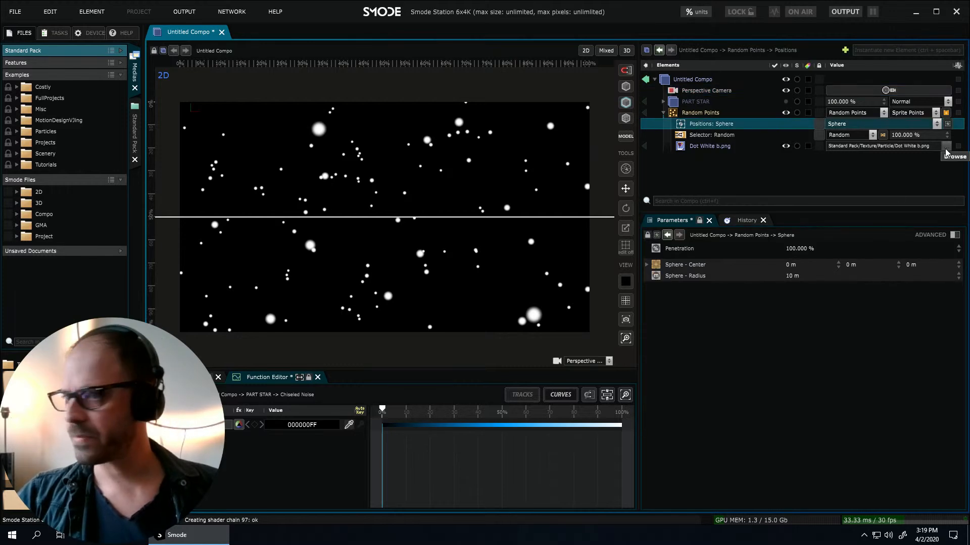
{"action": "left_click", "coordinate": [706, 117]}
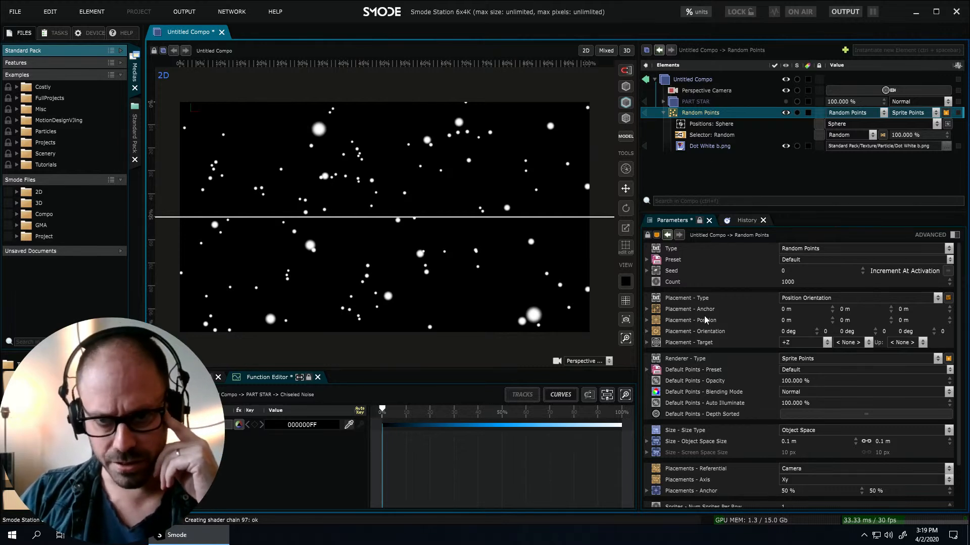
{"action": "scroll", "coordinate": [709, 393], "scroll_direction": "down", "scroll_amount": 2}
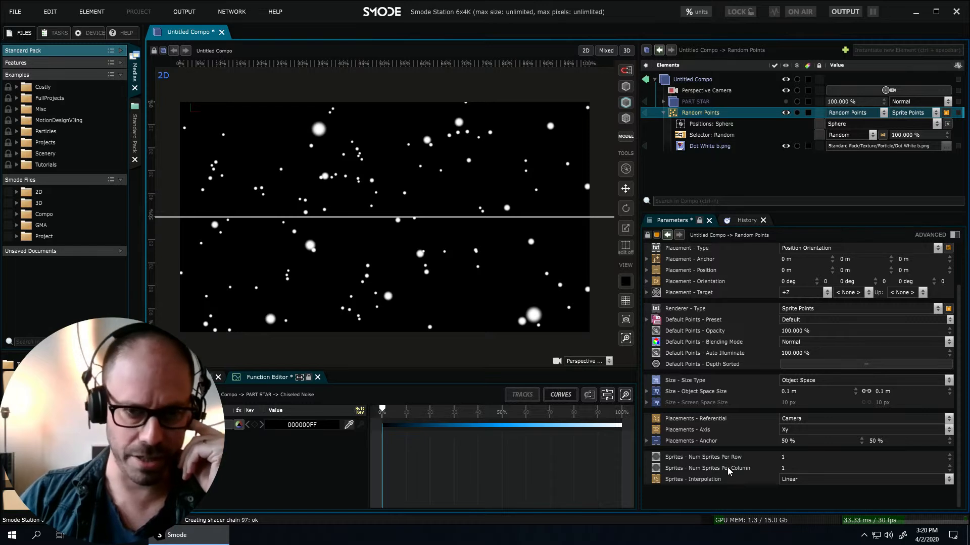
{"action": "left_click", "coordinate": [717, 126]}
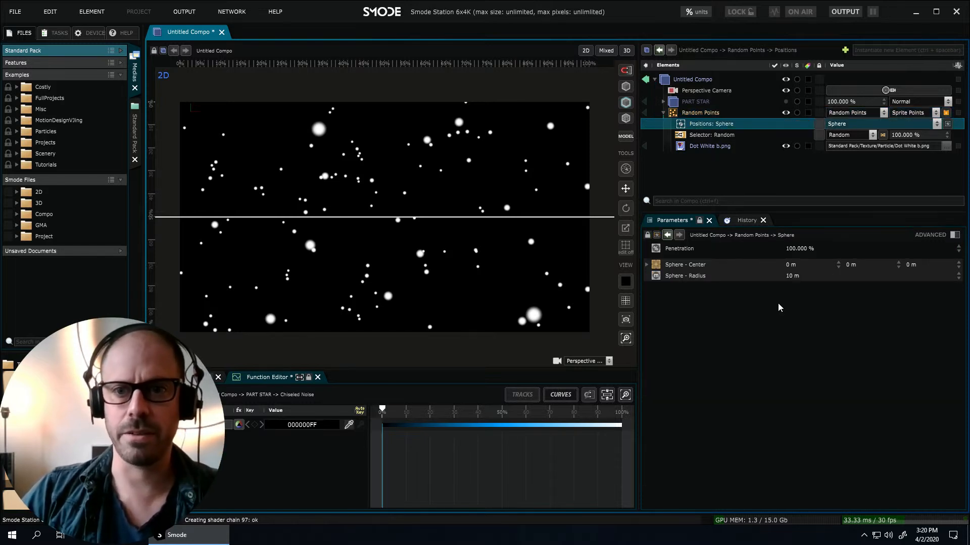
{"action": "left_click_drag", "start_coordinate": [820, 277], "coordinate": [779, 277]}
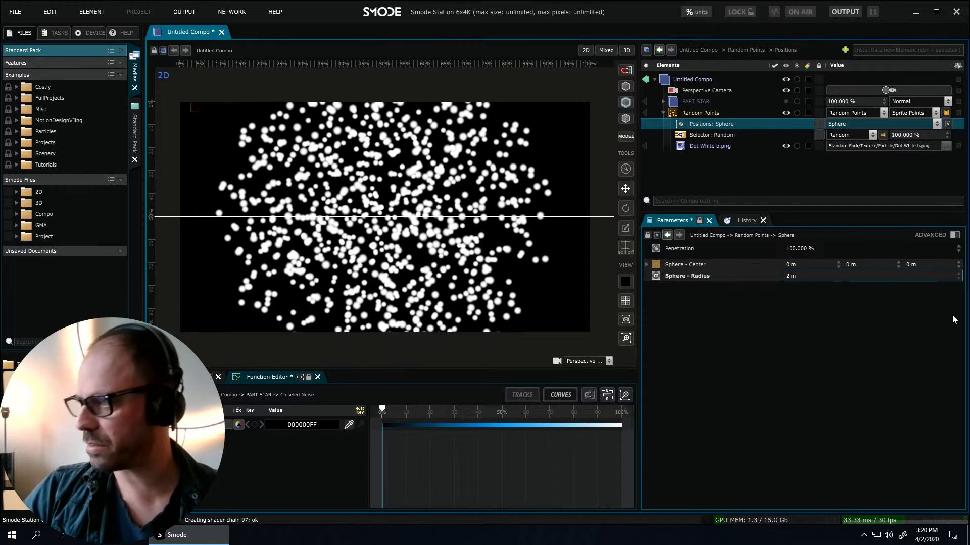
{"action": "left_click", "coordinate": [839, 272]}
{"action": "type", "text": ".5"}
{"action": "key", "text": "Return"}
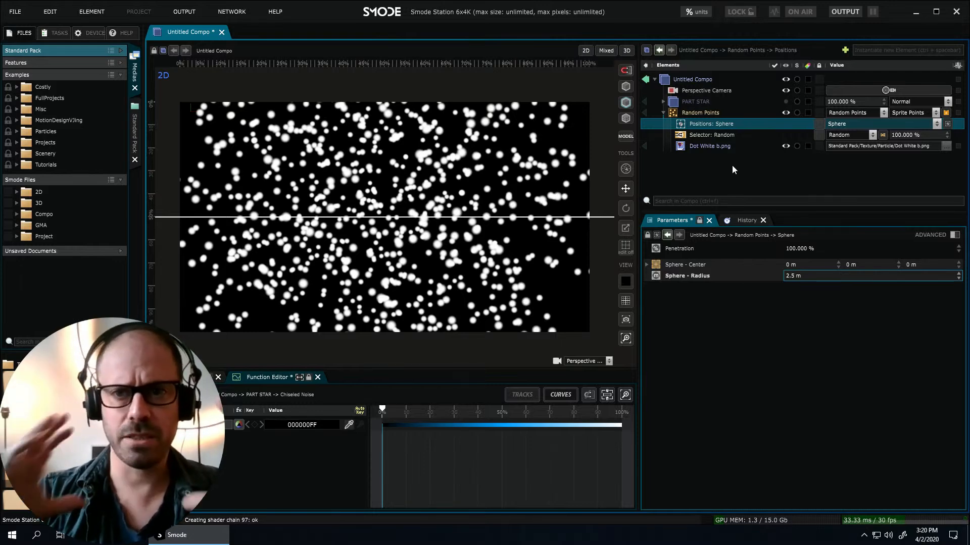
Open the file settings of the Random Points' Dot White b.png sprite texture and enlarge the viewport.
{"action": "left_click", "coordinate": [704, 113]}
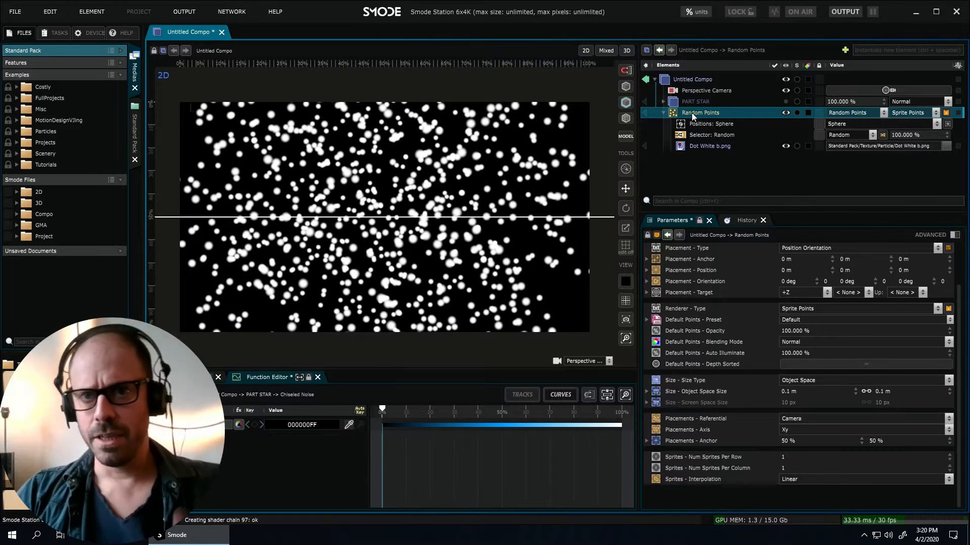
{"action": "left_click", "coordinate": [692, 147]}
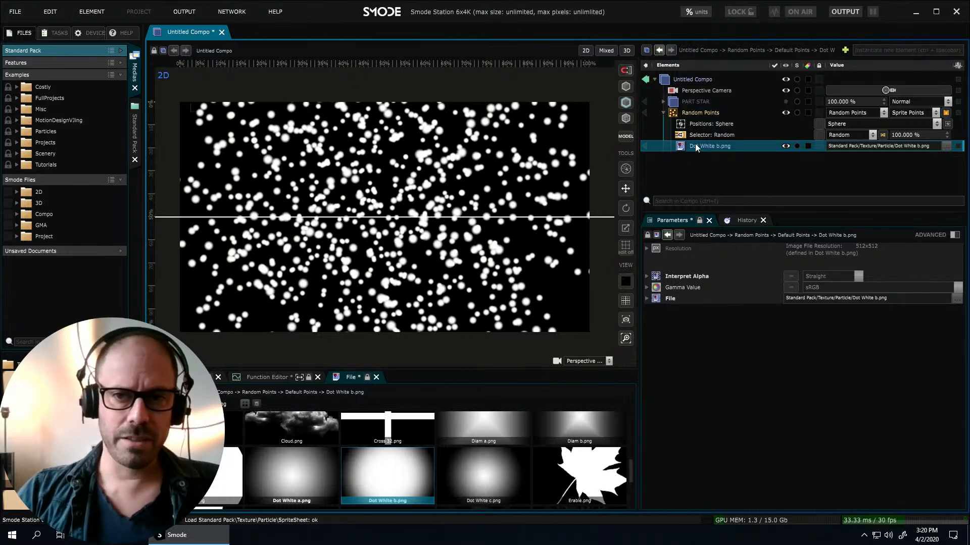
{"action": "left_click_drag", "start_coordinate": [472, 370], "coordinate": [489, 399]}
Deactivate Random Points and reactivate PART STAR, with the white guide line hidden in the viewport.
{"action": "left_click", "coordinate": [698, 103]}
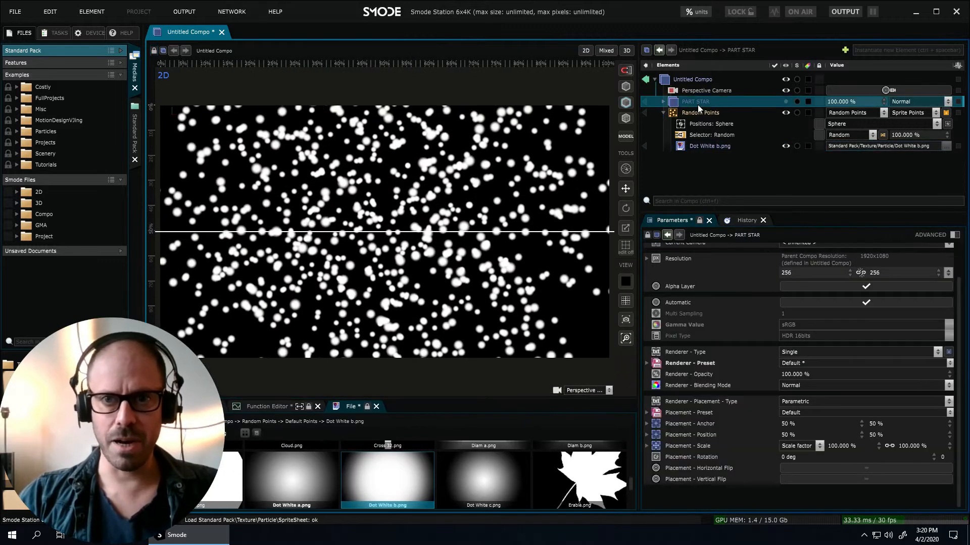
{"action": "left_click", "coordinate": [695, 113]}
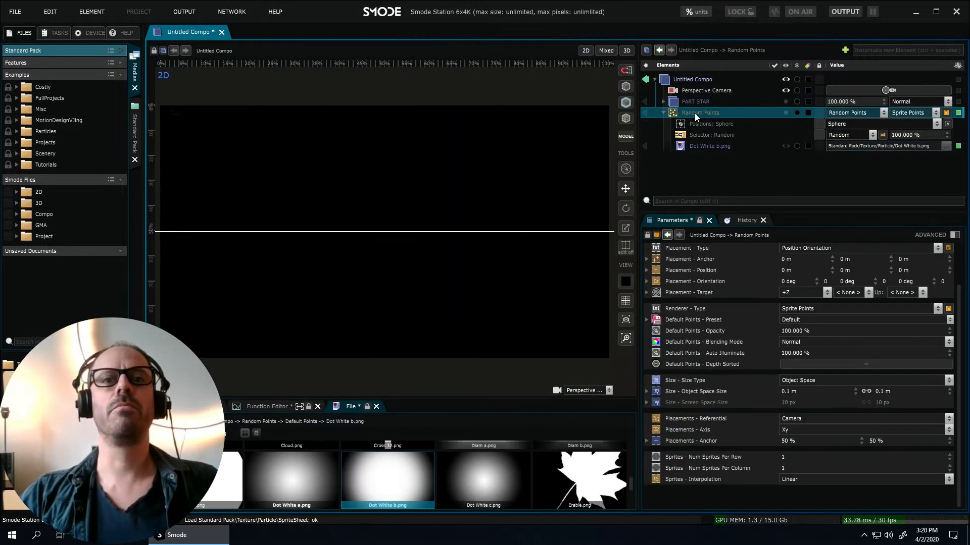
{"action": "left_click", "coordinate": [699, 105]}
{"action": "key", "text": "space"}
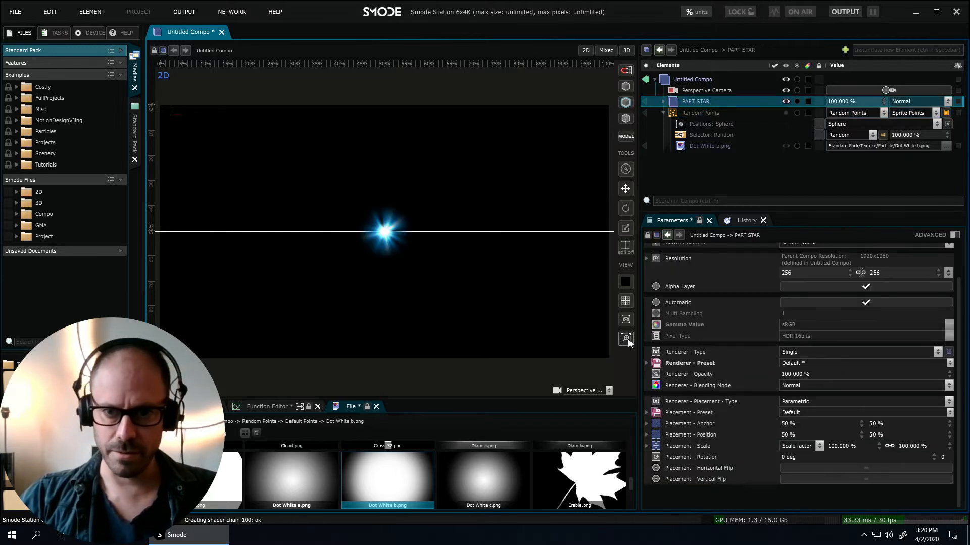
{"action": "left_click", "coordinate": [625, 301]}
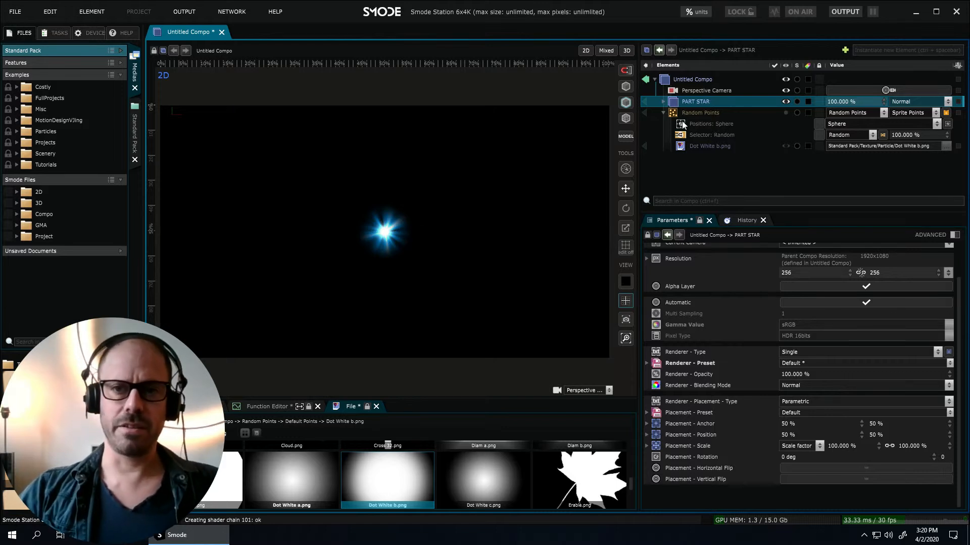
Share the PART STAR element so the composition uses it by reference, and make the element tree area taller.
{"action": "right_click", "coordinate": [686, 104]}
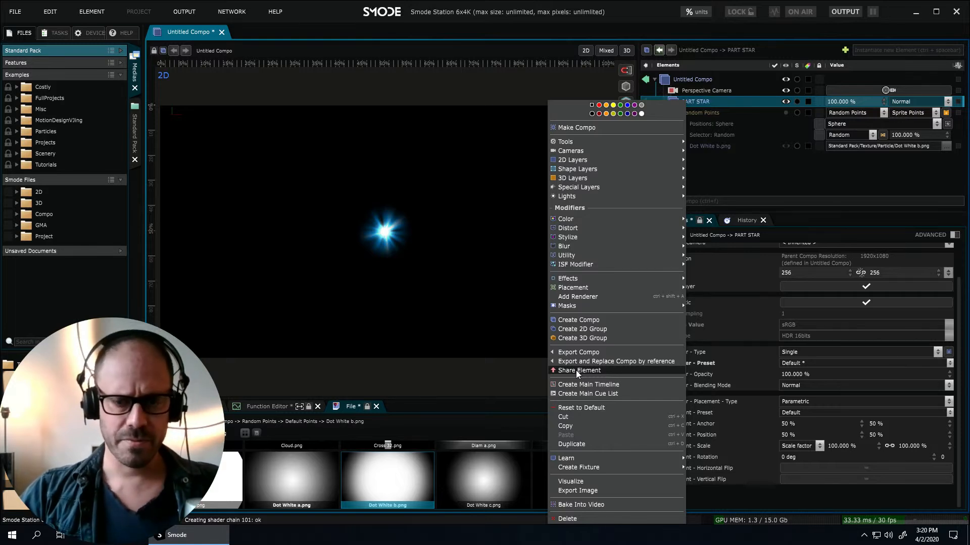
{"action": "left_click", "coordinate": [758, 171]}
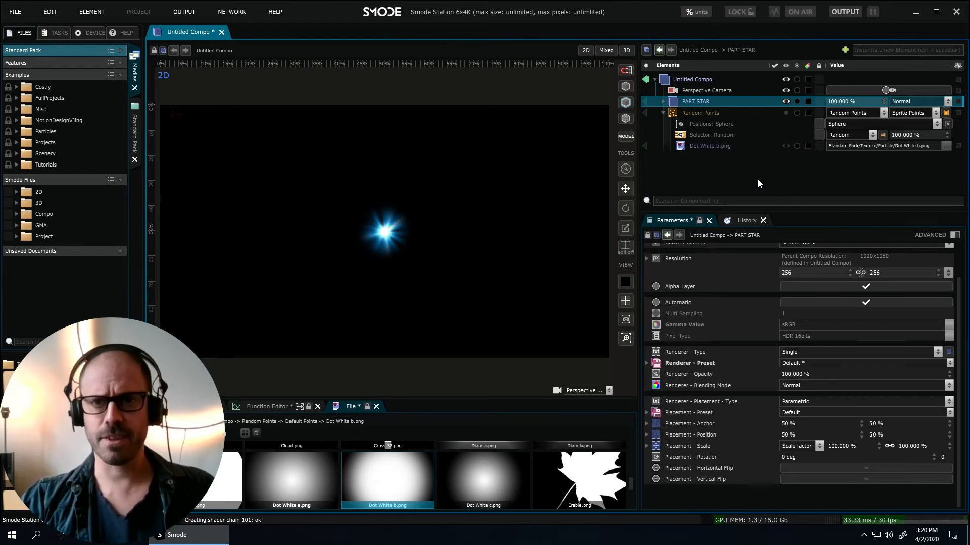
{"action": "right_click", "coordinate": [696, 102]}
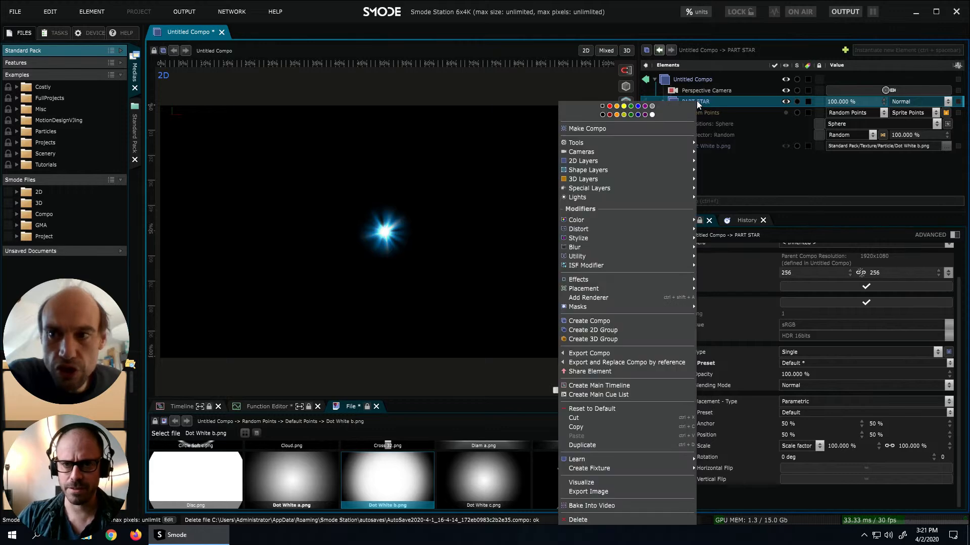
{"action": "left_click", "coordinate": [595, 371]}
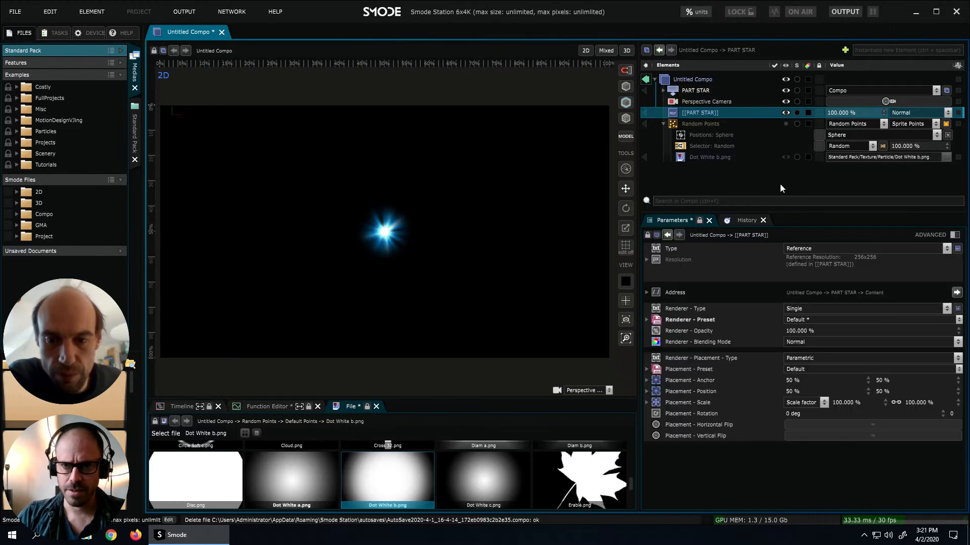
{"action": "left_click_drag", "start_coordinate": [731, 212], "coordinate": [731, 255]}
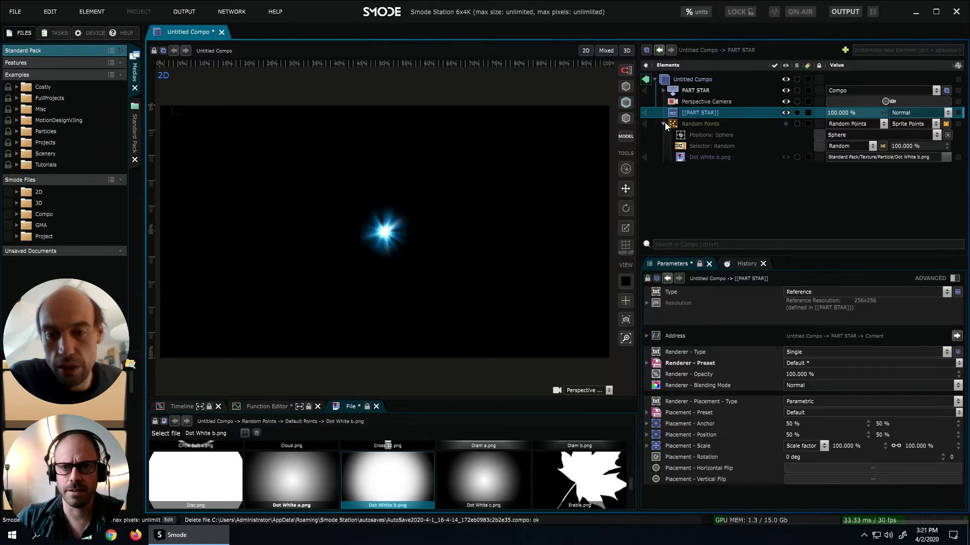
Set the placement scale of the Circle Mask on PART STAR's Exposure to 33 %, leaving PART STAR and Random Points collapsed.
{"action": "left_click", "coordinate": [662, 89]}
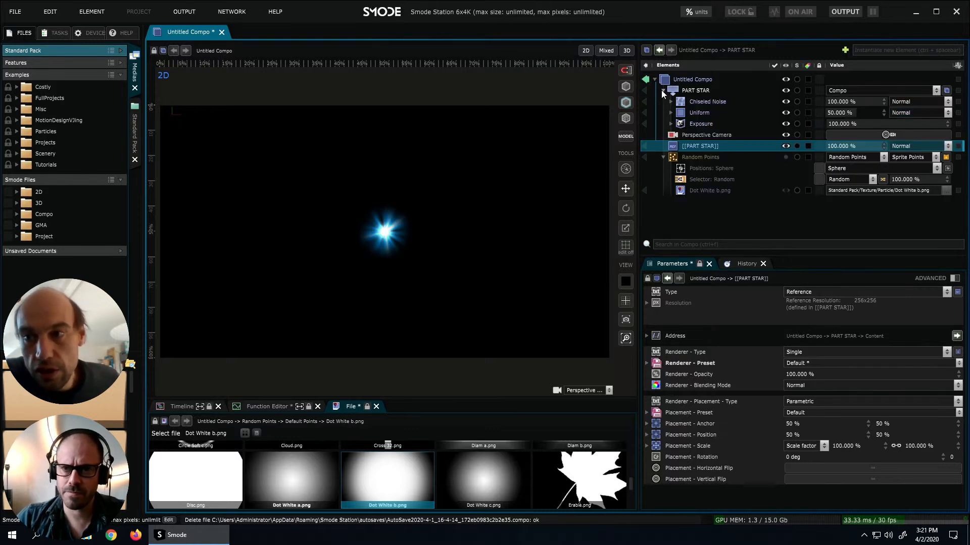
{"action": "left_click", "coordinate": [671, 124]}
{"action": "left_click", "coordinate": [693, 134]}
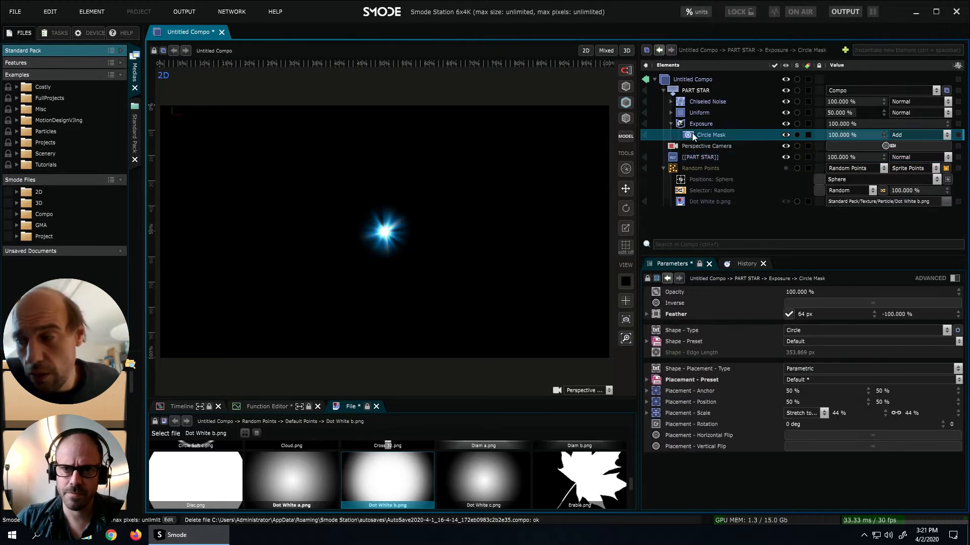
{"action": "double_click", "coordinate": [841, 414]}
{"action": "type", "text": "25"}
{"action": "key", "text": "Return"}
{"action": "double_click", "coordinate": [842, 417]}
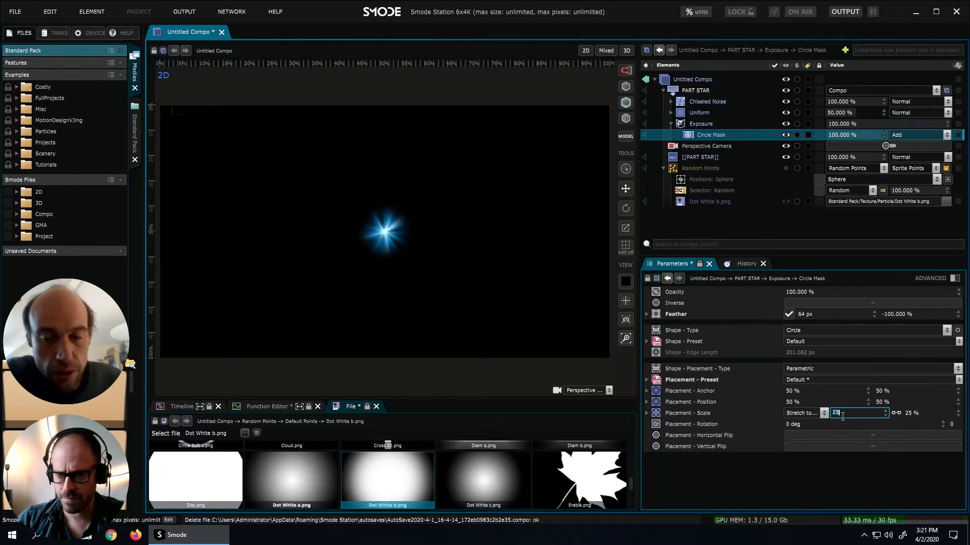
{"action": "type", "text": "33"}
{"action": "key", "text": "Return"}
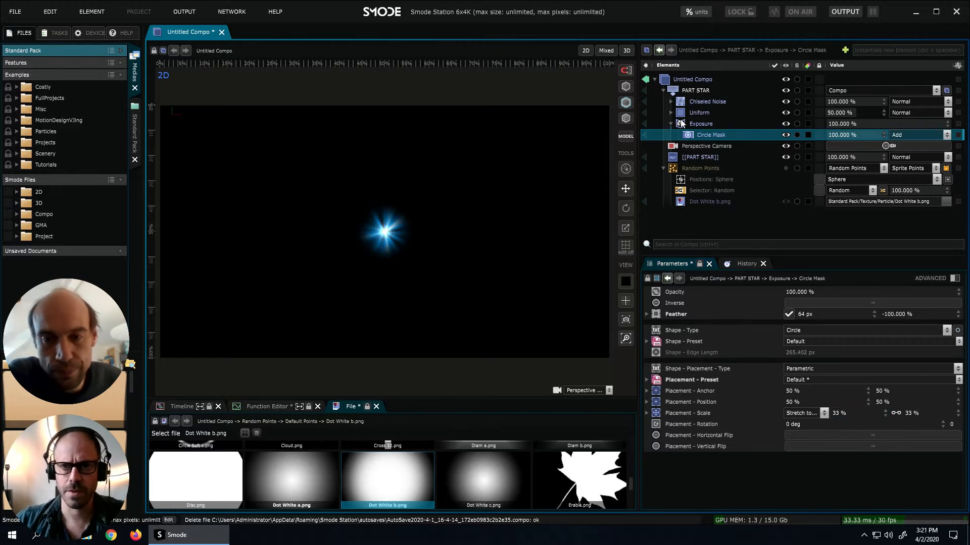
{"action": "left_click", "coordinate": [663, 91]}
{"action": "left_click", "coordinate": [663, 124]}
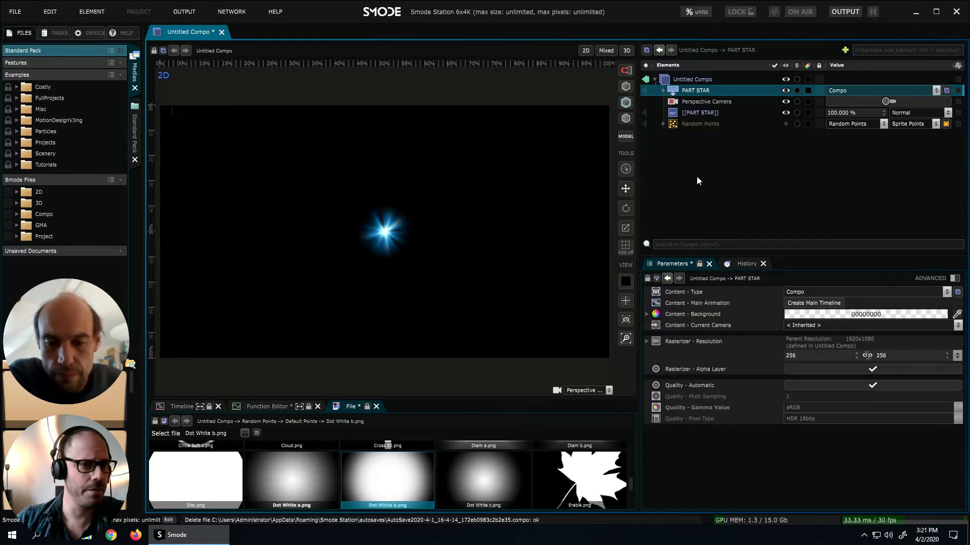
Make three copies of the PART STAR reference below Random Points and spread them horizontally, one at a 72 % position.
{"action": "left_click", "coordinate": [700, 113]}
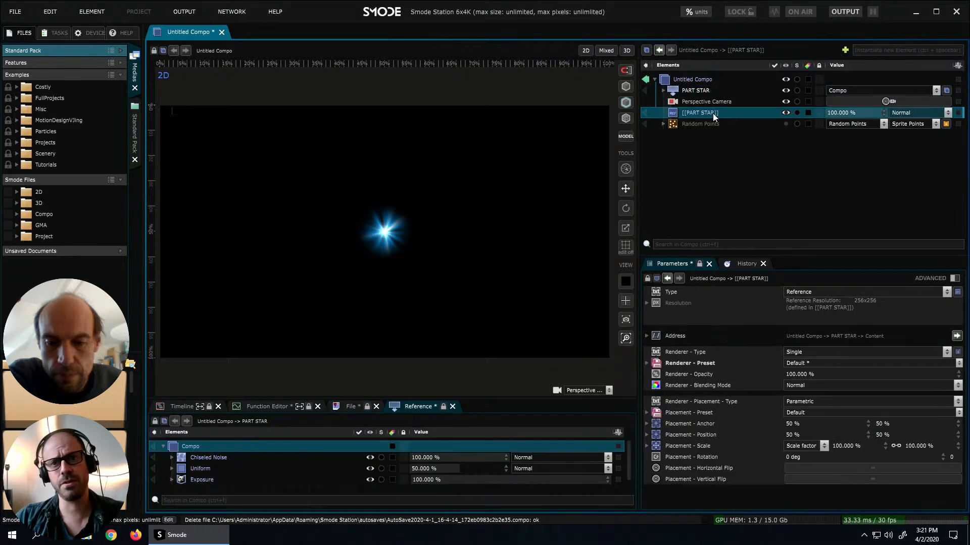
{"action": "left_click_drag", "start_coordinate": [697, 114], "coordinate": [695, 172]}
{"action": "left_click", "coordinate": [697, 142]}
{"action": "left_click_drag", "start_coordinate": [798, 434], "coordinate": [823, 434]}
{"action": "left_click", "coordinate": [708, 137]}
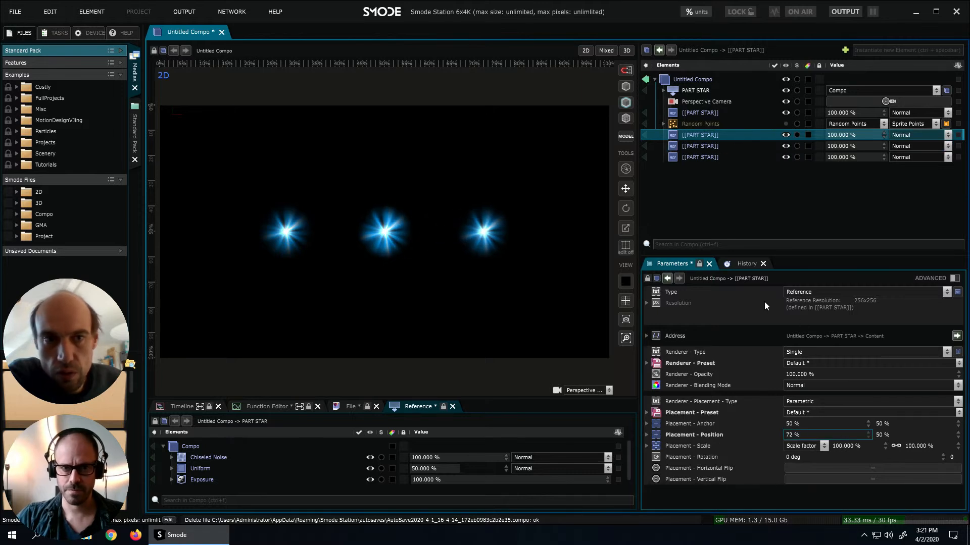
Delete the last two of the three PART STAR reference copies below Random Points.
{"action": "left_click", "coordinate": [662, 123]}
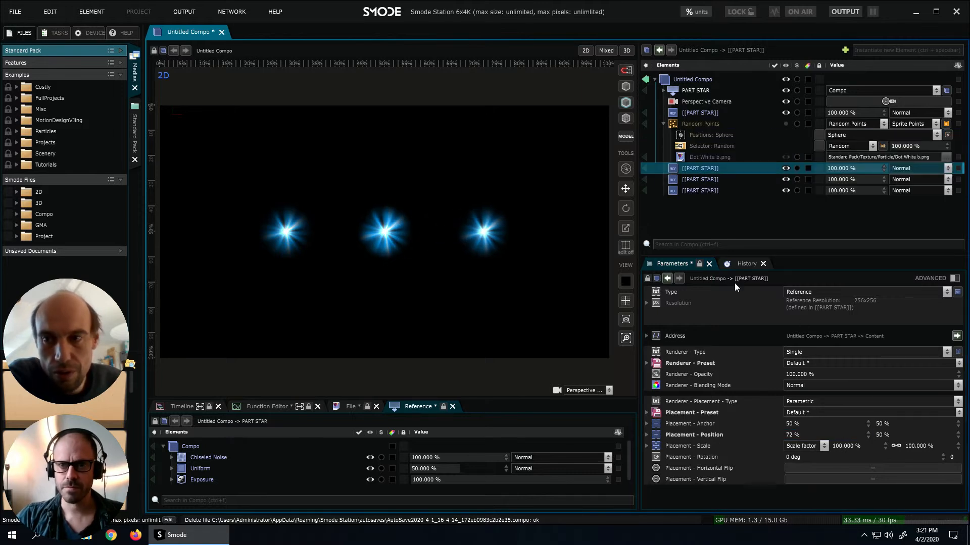
{"action": "left_click", "coordinate": [695, 192]}
{"action": "left_click", "coordinate": [693, 168], "text": "shift"}
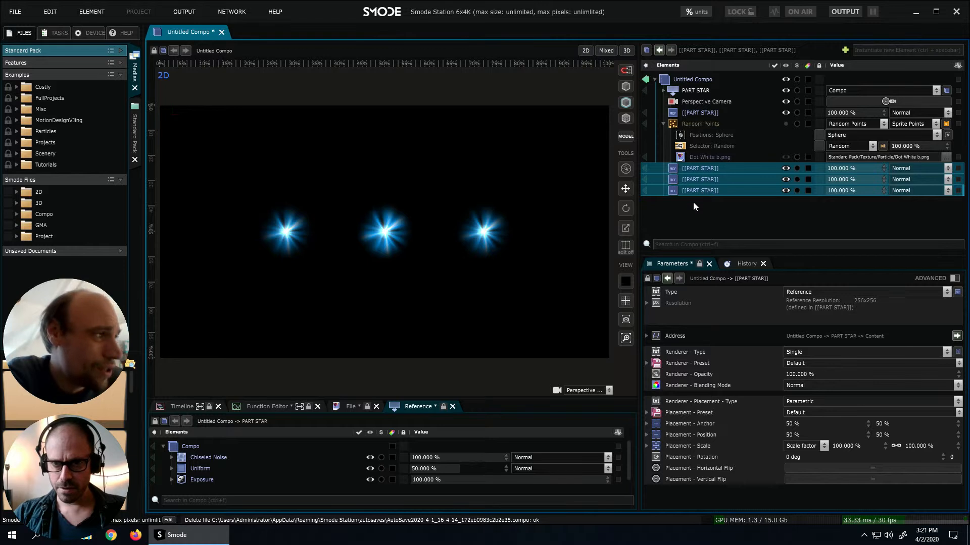
{"action": "left_click", "coordinate": [692, 191]}
{"action": "left_click", "coordinate": [694, 178], "text": "shift"}
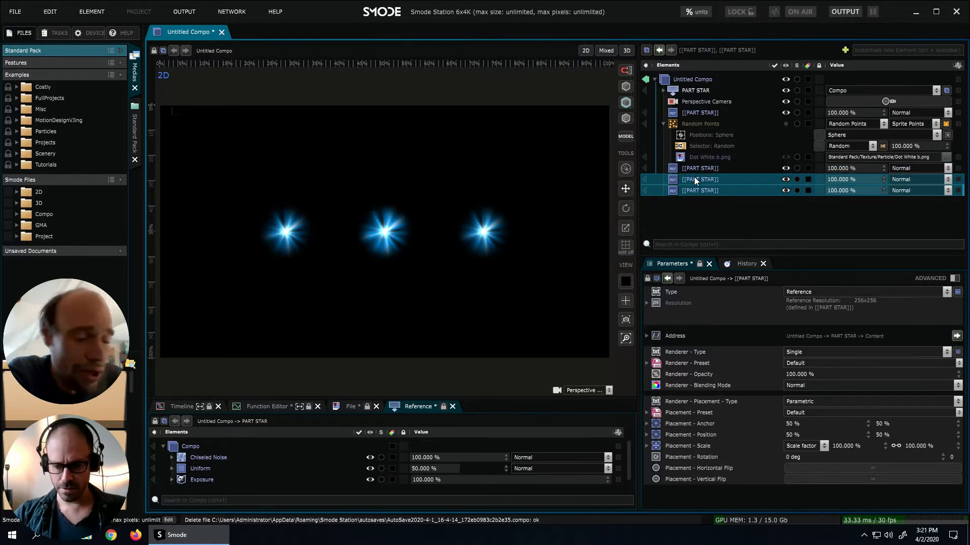
{"action": "key", "text": "Delete"}
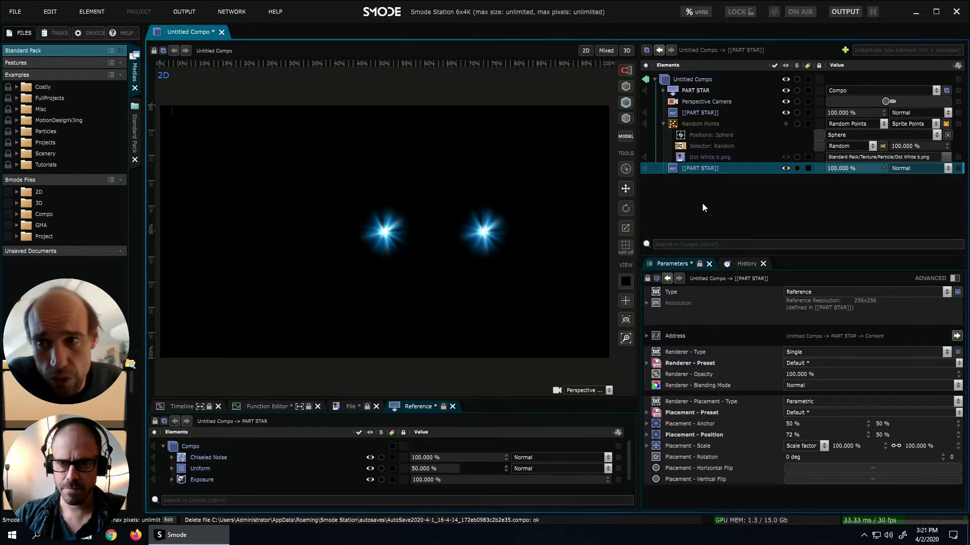
Collapse Random Points and delete the remaining PART STAR reference copy below it.
{"action": "left_click", "coordinate": [664, 124]}
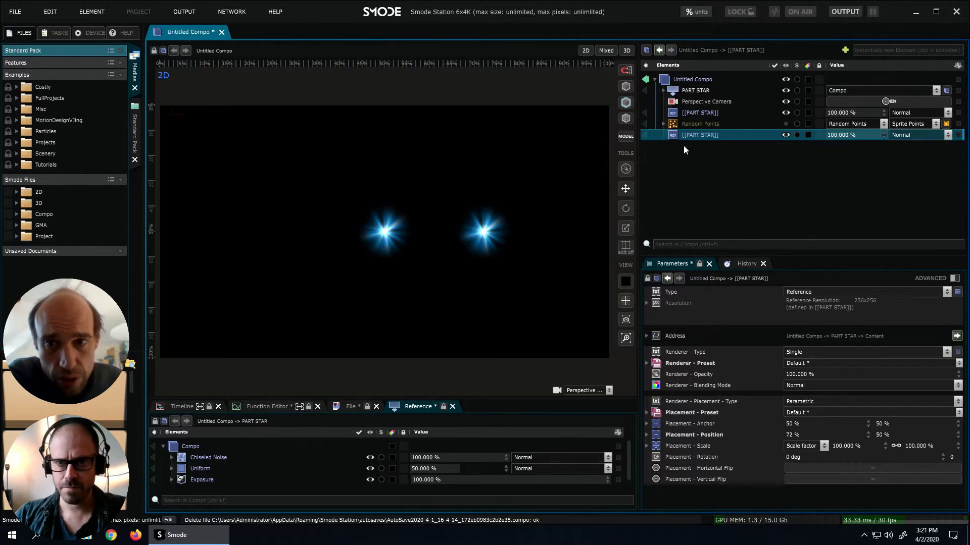
{"action": "left_click", "coordinate": [686, 125]}
{"action": "left_click", "coordinate": [688, 134]}
{"action": "key", "text": "Delete"}
{"action": "key", "text": "Return"}
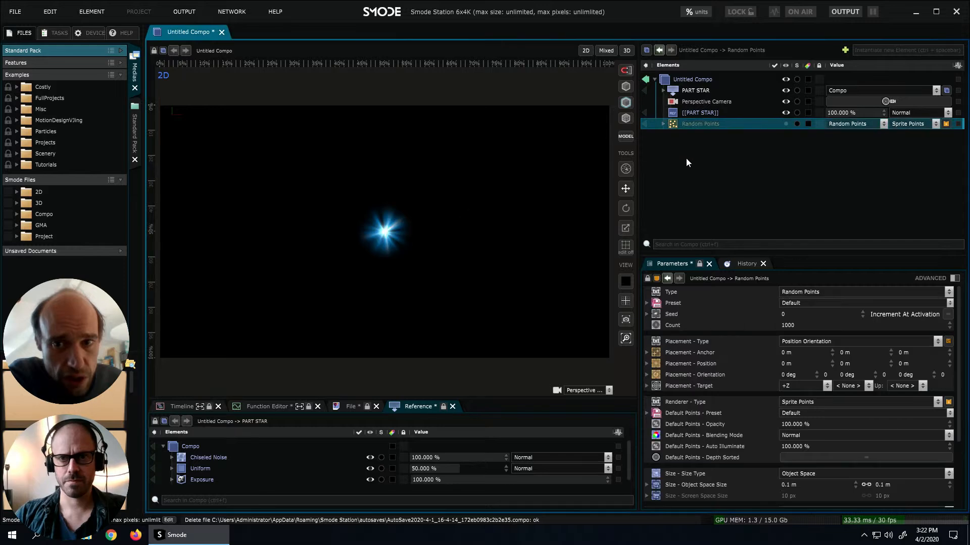
Open the built-in help page for the shared PART STAR compo, widen the help area and read through it.
{"action": "left_click", "coordinate": [685, 94]}
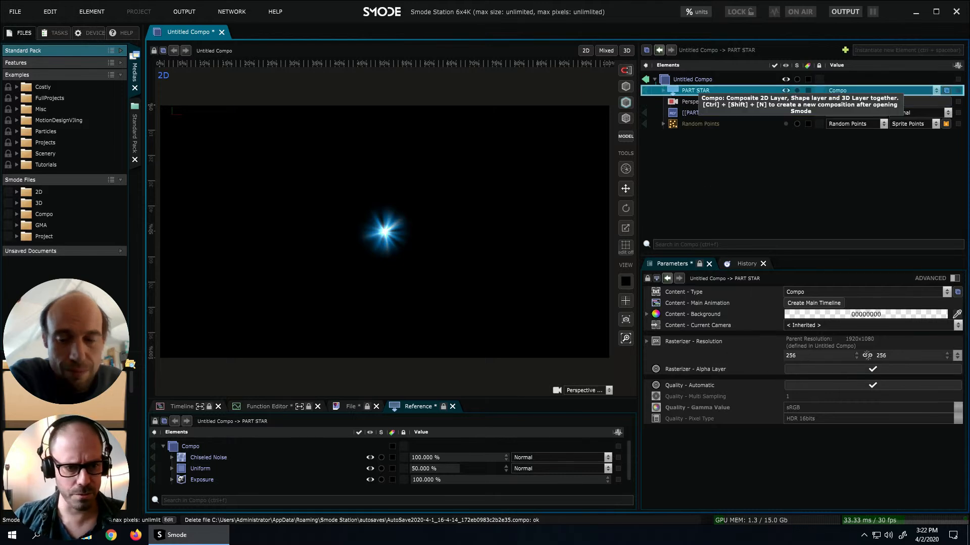
{"action": "key", "text": "F1"}
{"action": "left_click_drag", "start_coordinate": [146, 122], "coordinate": [188, 121]}
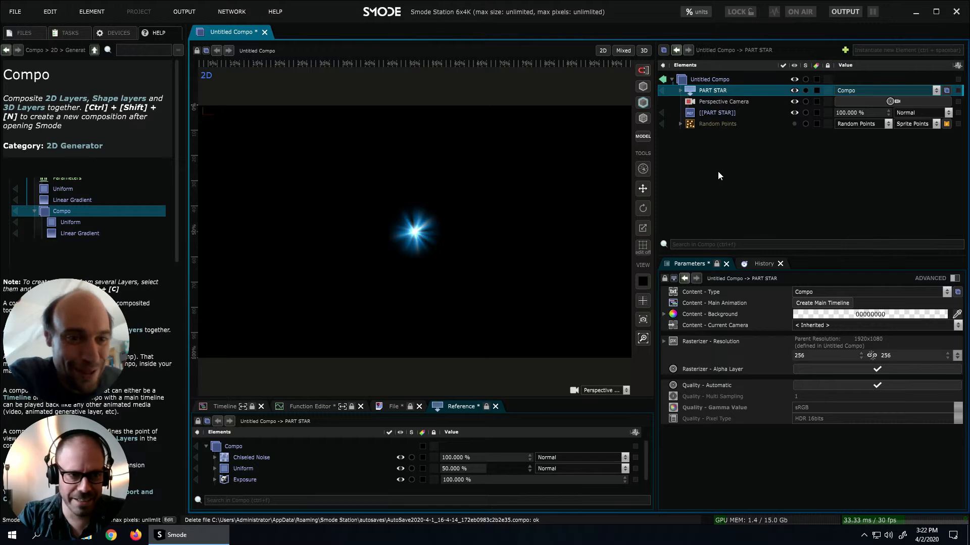
{"action": "scroll", "coordinate": [143, 253], "scroll_direction": "down", "scroll_amount": 6}
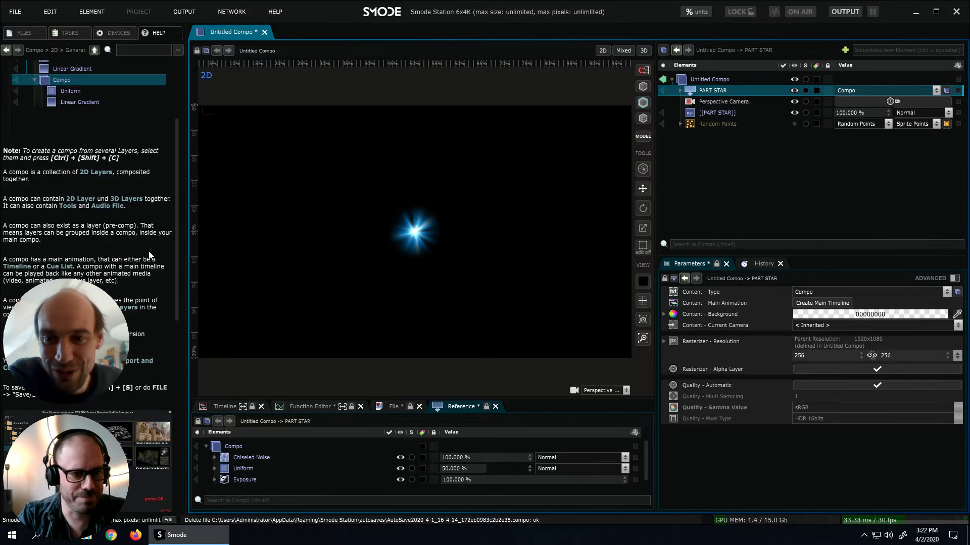
{"action": "scroll", "coordinate": [143, 250], "scroll_direction": "up", "scroll_amount": 6}
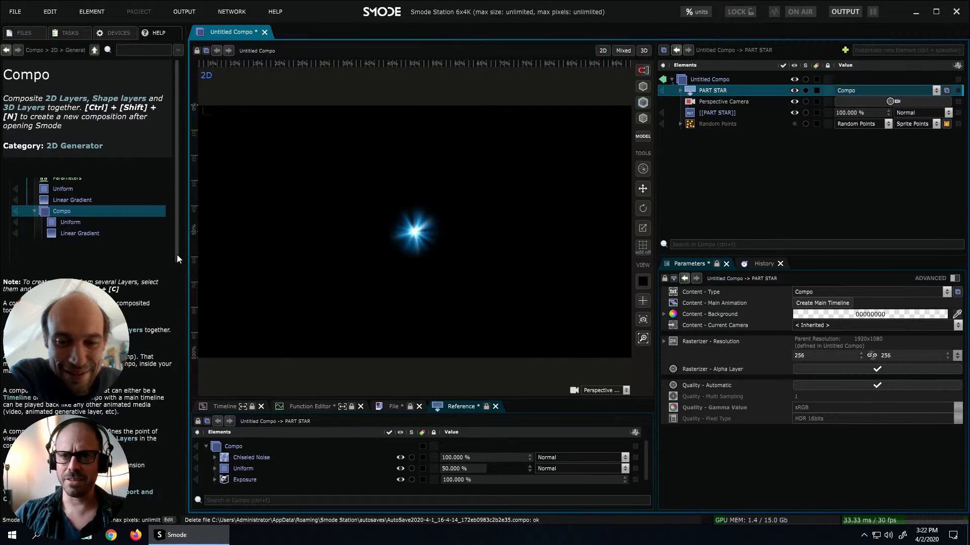
Narrow the help area and save the composition in the Compo folder under the name STAR PARTICLES.
{"action": "left_click", "coordinate": [712, 113]}
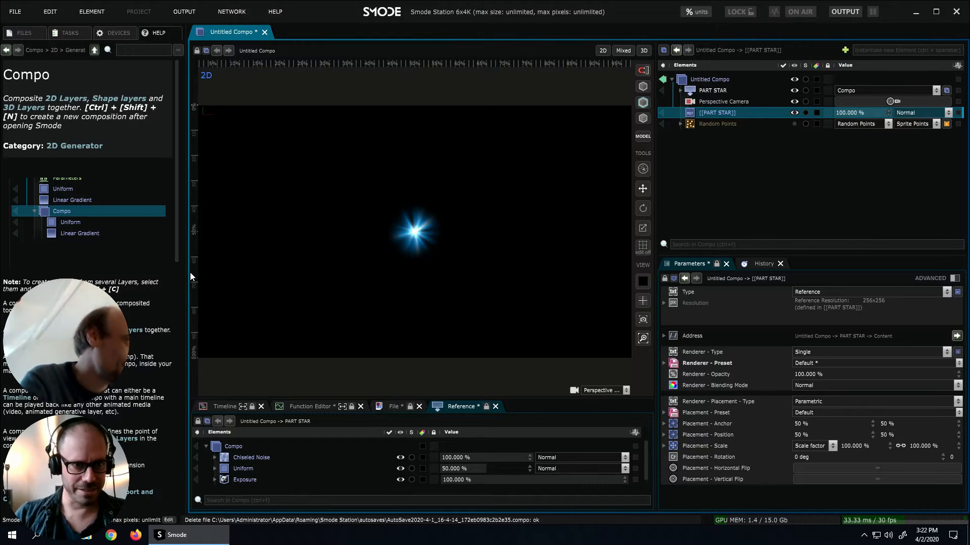
{"action": "left_click_drag", "start_coordinate": [186, 273], "coordinate": [148, 277]}
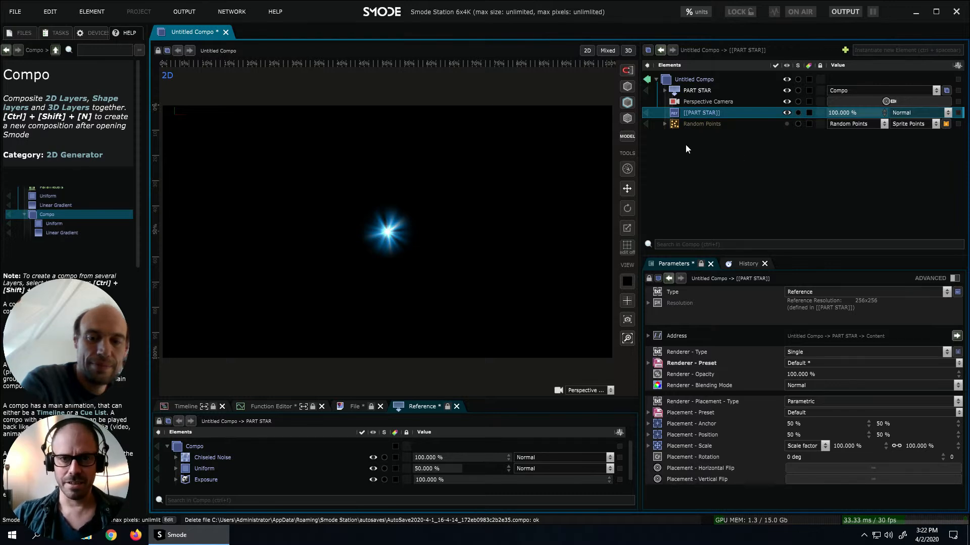
{"action": "key", "text": "ctrl+s"}
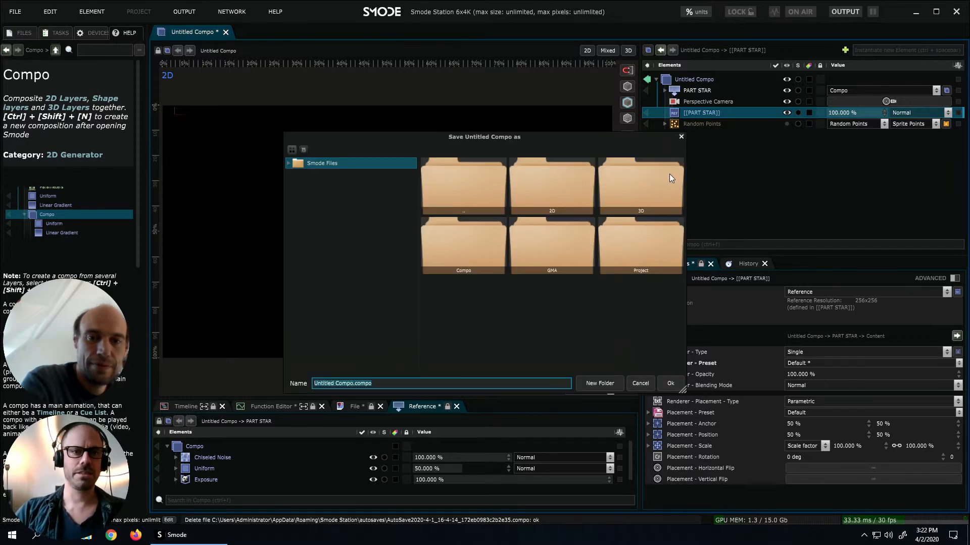
{"action": "left_click", "coordinate": [289, 163]}
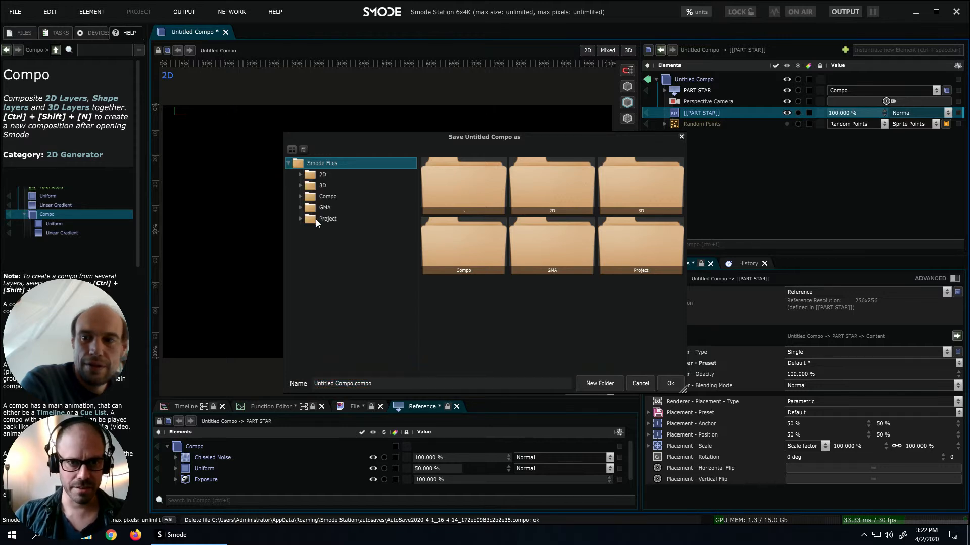
{"action": "left_click", "coordinate": [300, 196]}
{"action": "left_click", "coordinate": [314, 196]}
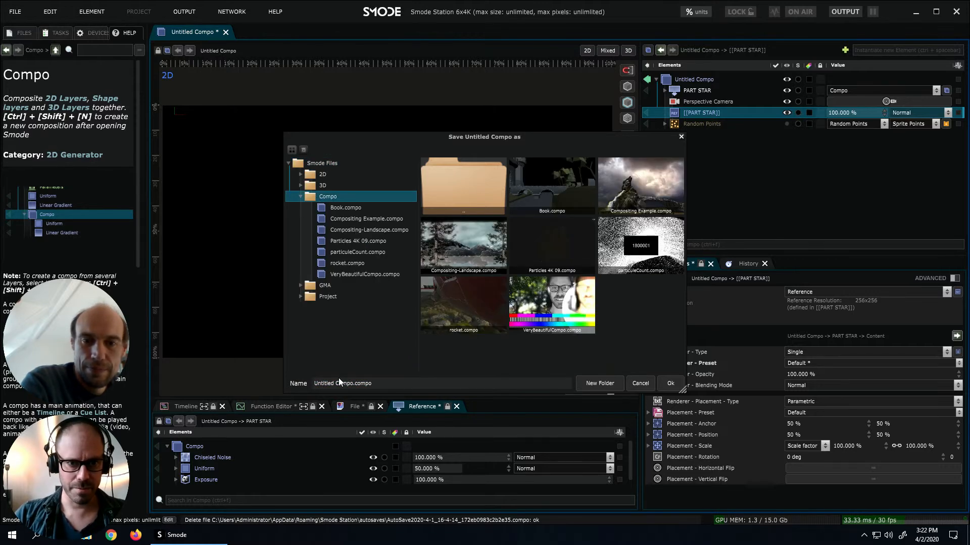
{"action": "left_click", "coordinate": [348, 385]}
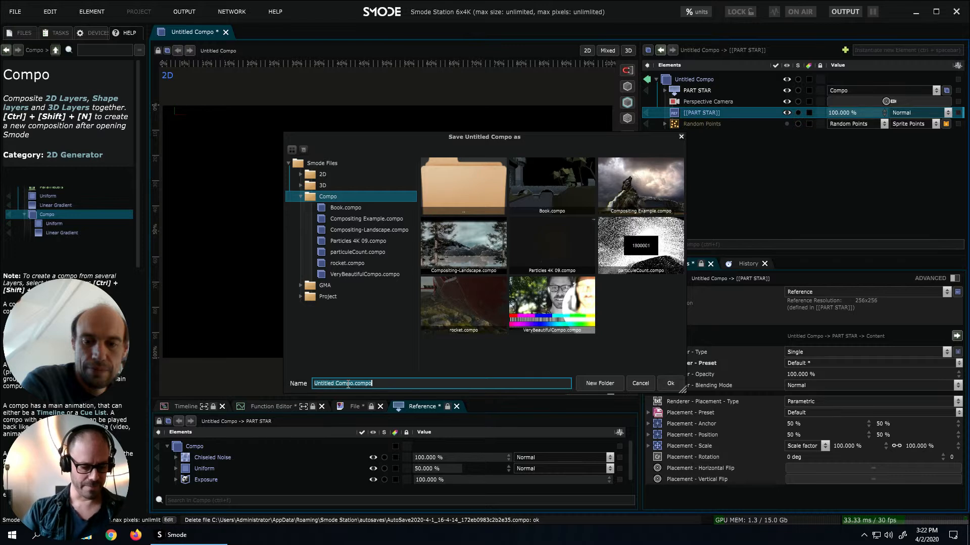
{"action": "type", "text": "ST"}
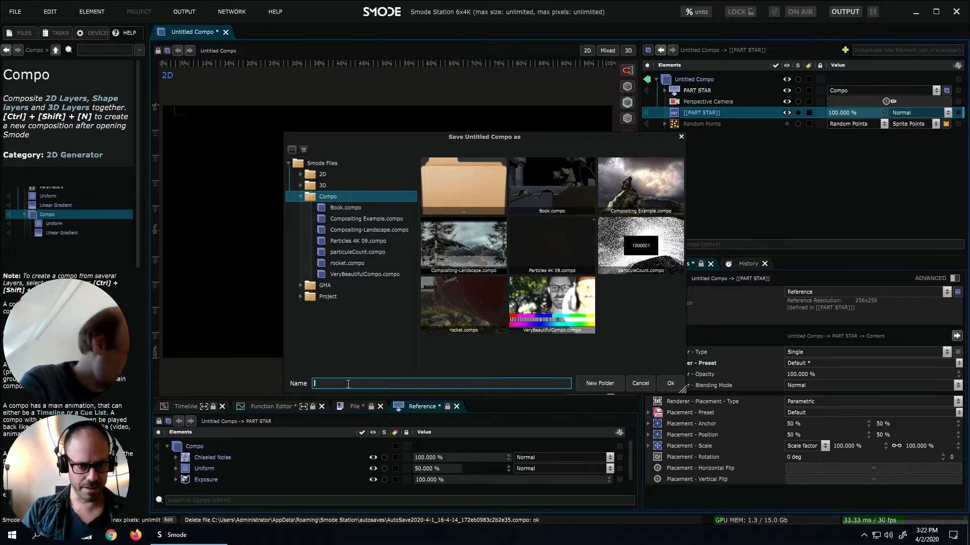
{"action": "type", "text": "AR PARTICLES"}
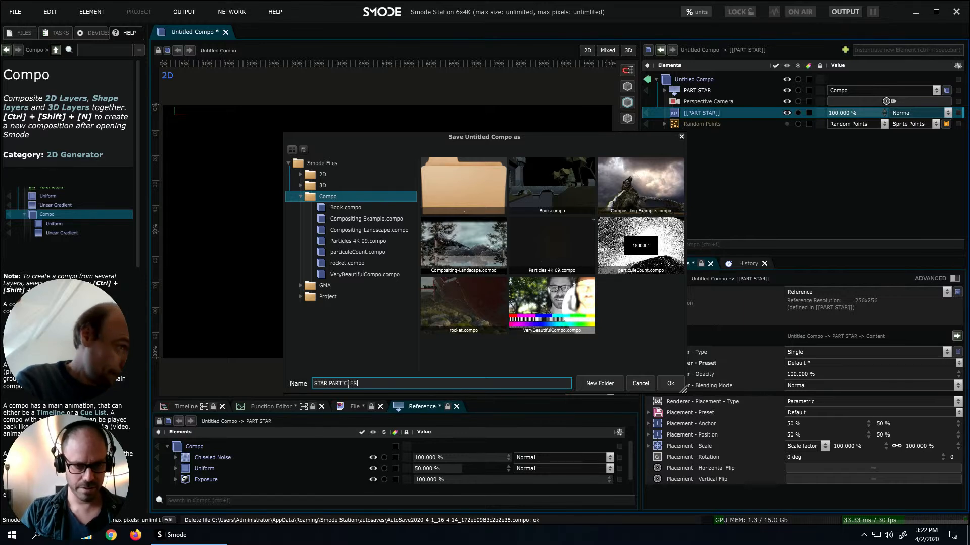
{"action": "left_click", "coordinate": [667, 381]}
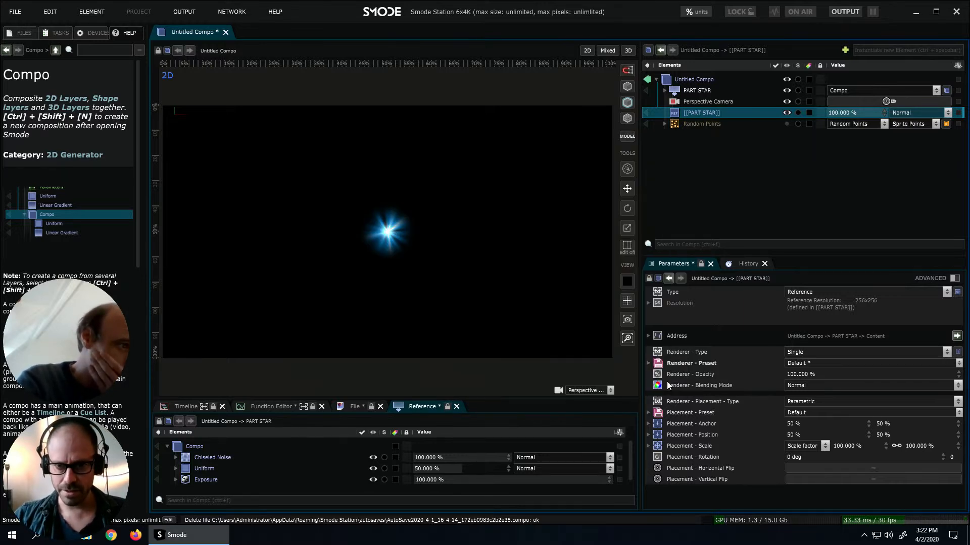
Deactivate the standalone PART STAR reference, activate Random Points and expand its contents.
{"action": "left_click", "coordinate": [701, 122]}
{"action": "left_click", "coordinate": [702, 113]}
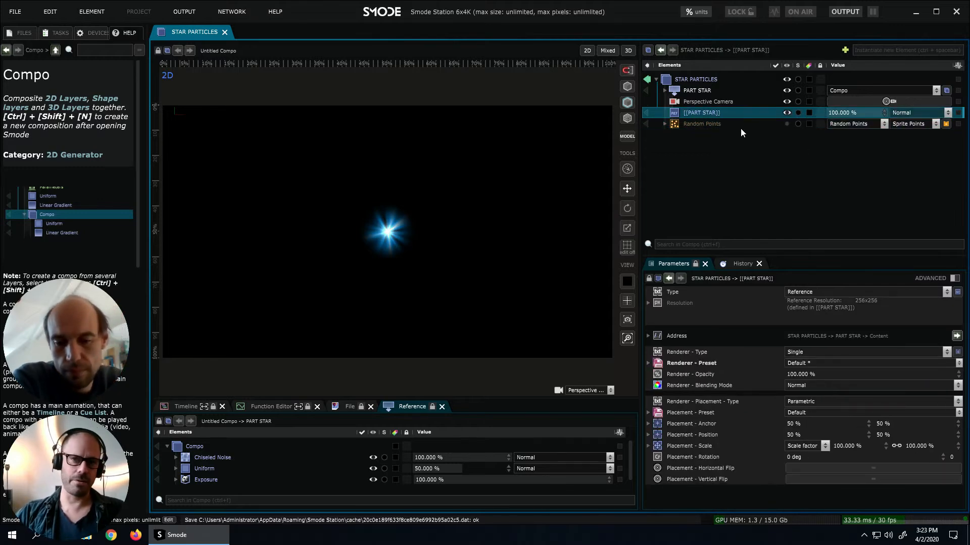
{"action": "middle_click", "coordinate": [688, 112]}
{"action": "middle_click", "coordinate": [698, 123]}
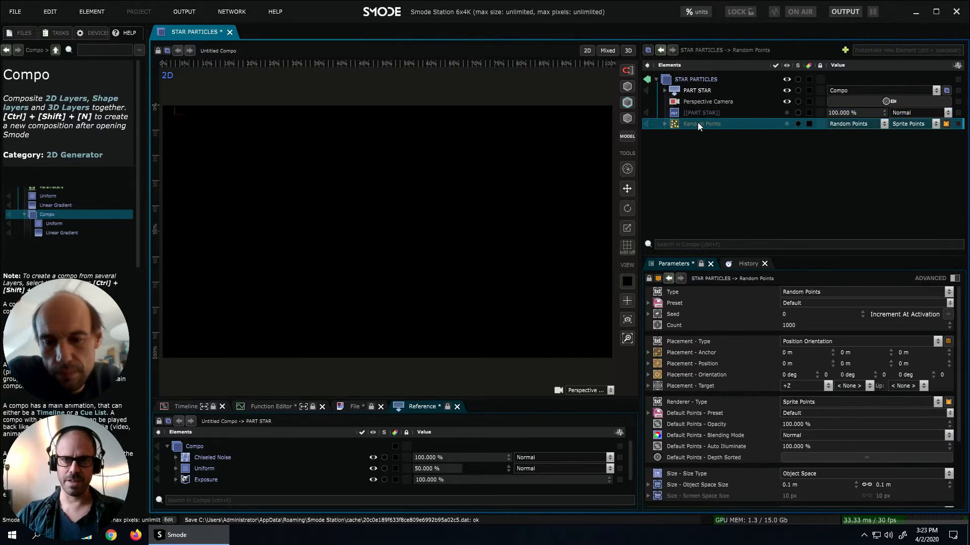
{"action": "left_click", "coordinate": [665, 123]}
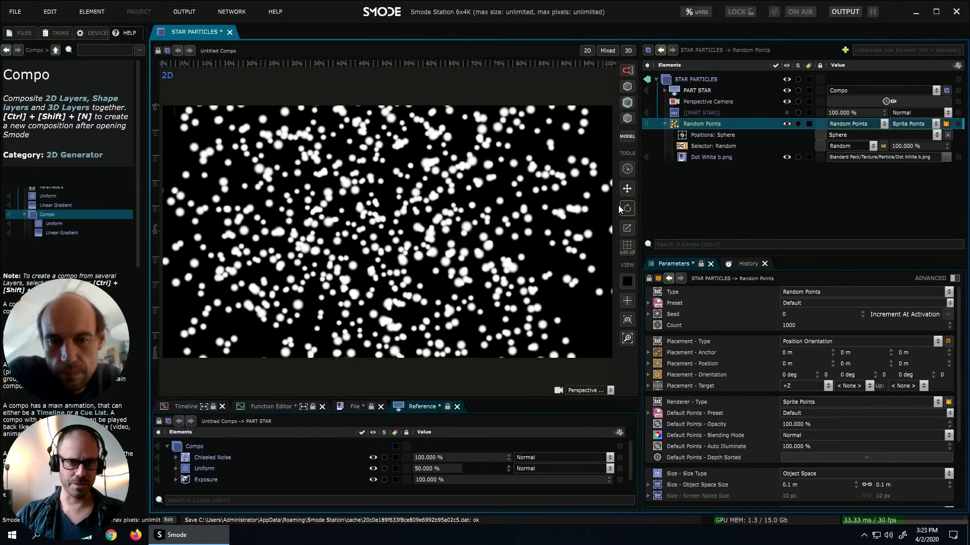
{"action": "left_click_drag", "start_coordinate": [640, 201], "coordinate": [651, 202]}
Move the PART STAR reference into Random Points as the particle texture and delete Dot White b.png.
{"action": "left_click", "coordinate": [705, 157]}
{"action": "left_click_drag", "start_coordinate": [702, 112], "coordinate": [715, 152]}
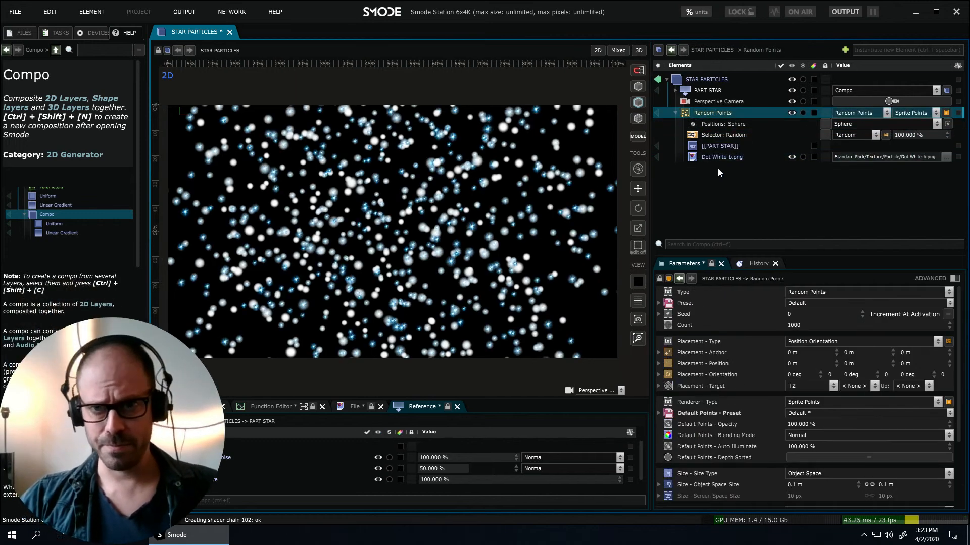
{"action": "left_click", "coordinate": [717, 158]}
{"action": "key", "text": "Delete"}
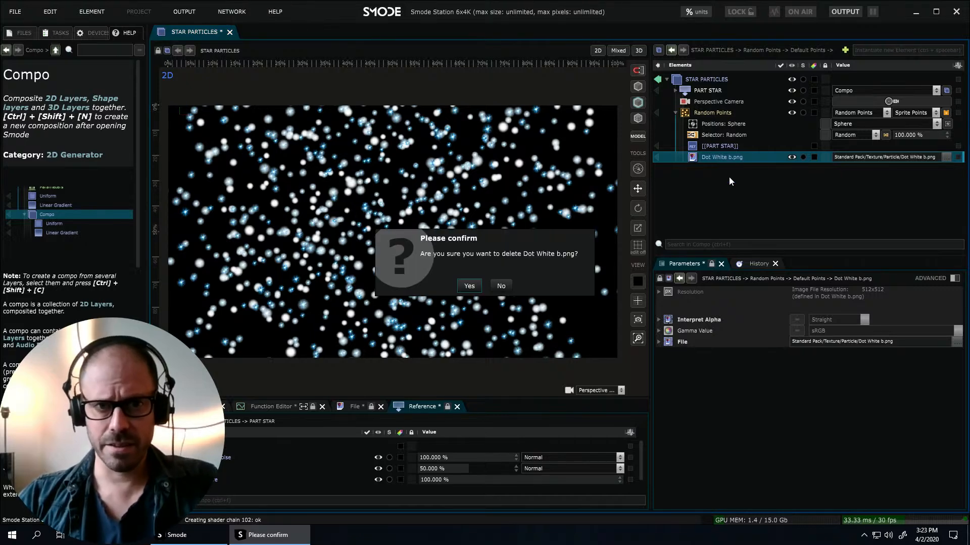
{"action": "key", "text": "Return"}
{"action": "scroll", "coordinate": [433, 210], "scroll_direction": "up", "scroll_amount": 5}
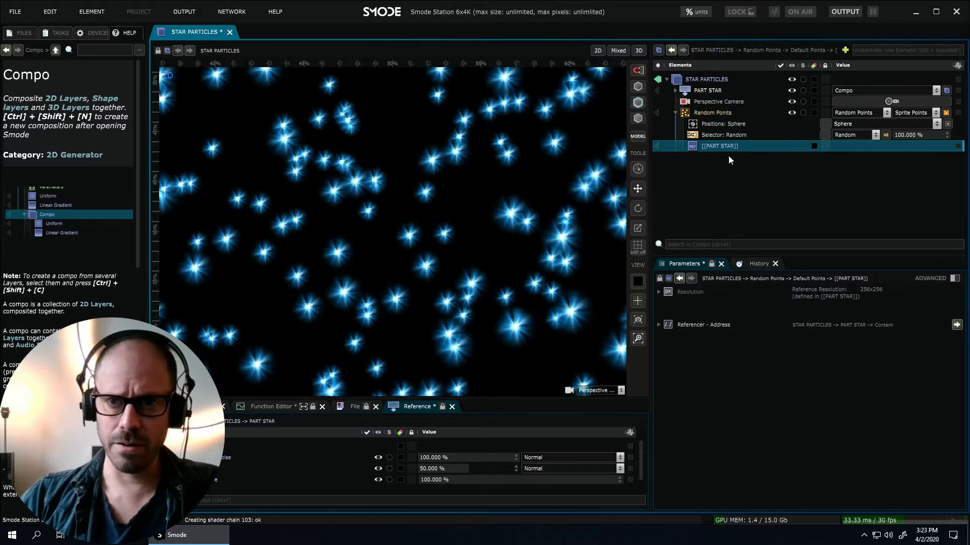
{"action": "scroll", "coordinate": [373, 235], "scroll_direction": "down", "scroll_amount": 6}
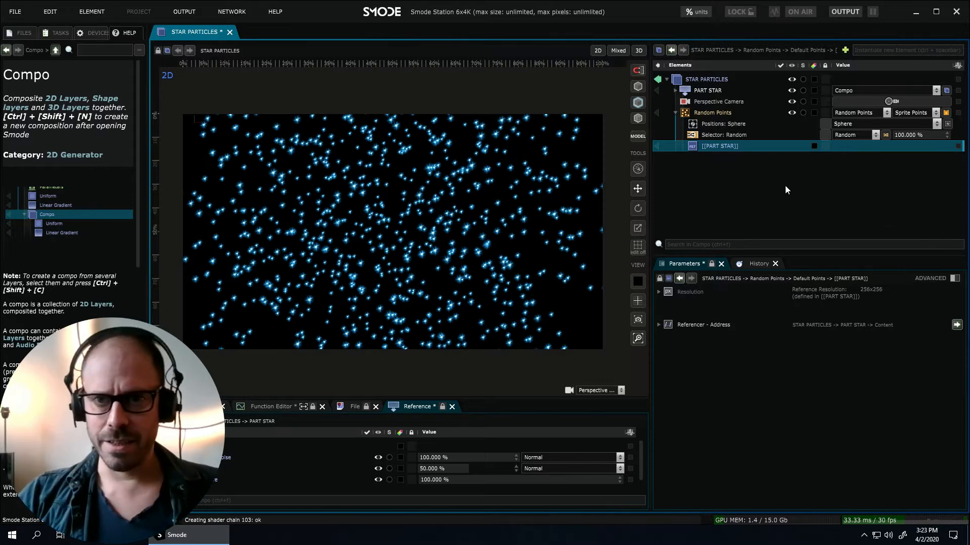
Add a Dots 2D layer to the STAR PARTICLES composition.
{"action": "left_click", "coordinate": [720, 113]}
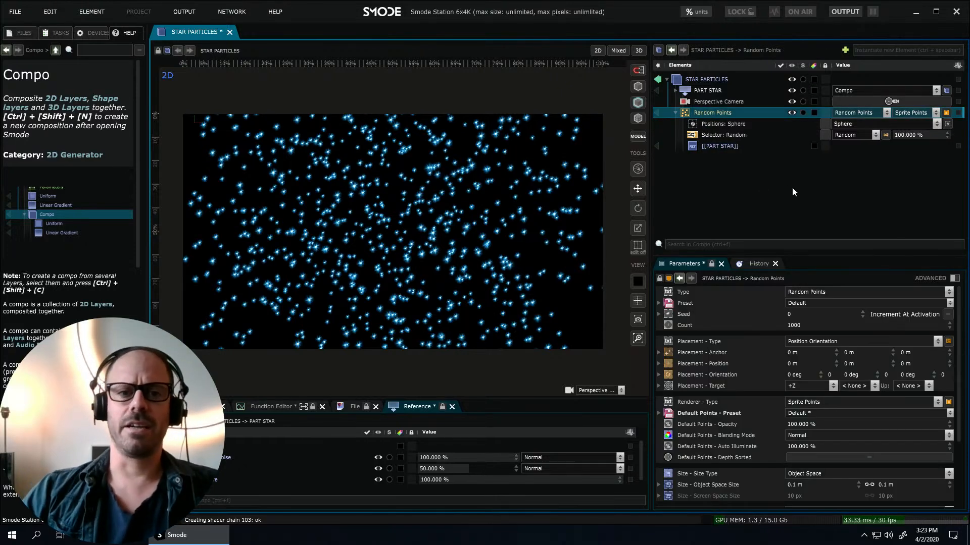
{"action": "right_click", "coordinate": [735, 202]}
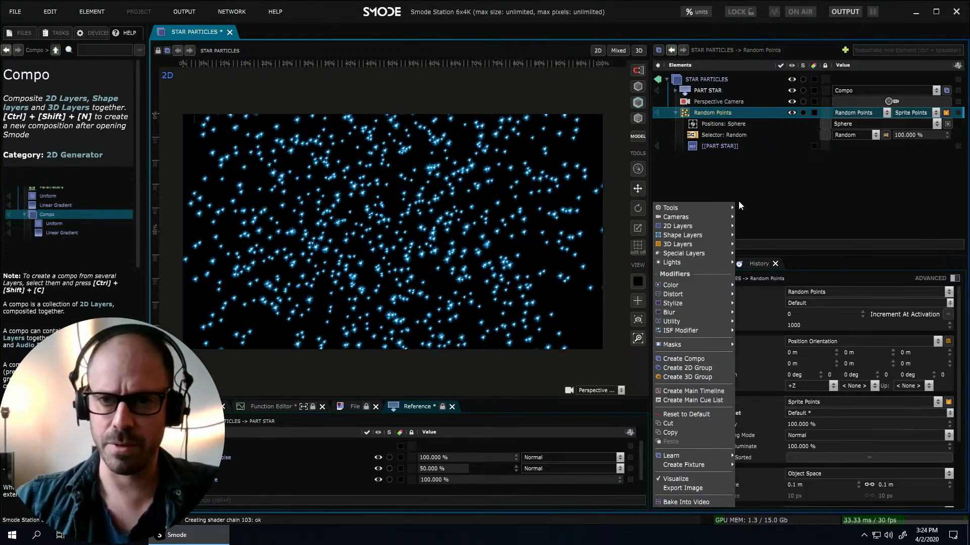
{"action": "mouse_move", "coordinate": [680, 225]}
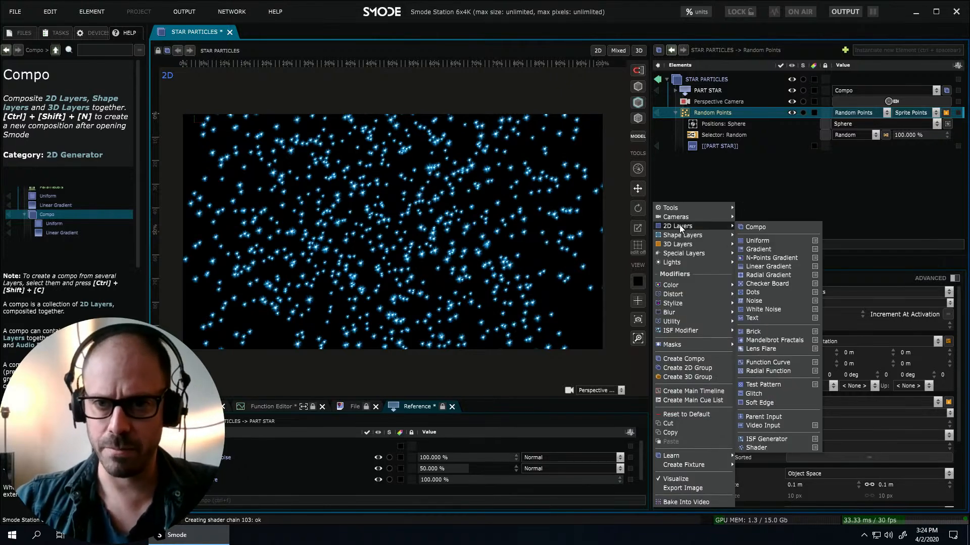
{"action": "left_click", "coordinate": [756, 293]}
Add a Red Green Blue color modifier to the Dots layer and set its color to black (000000).
{"action": "right_click", "coordinate": [695, 159]}
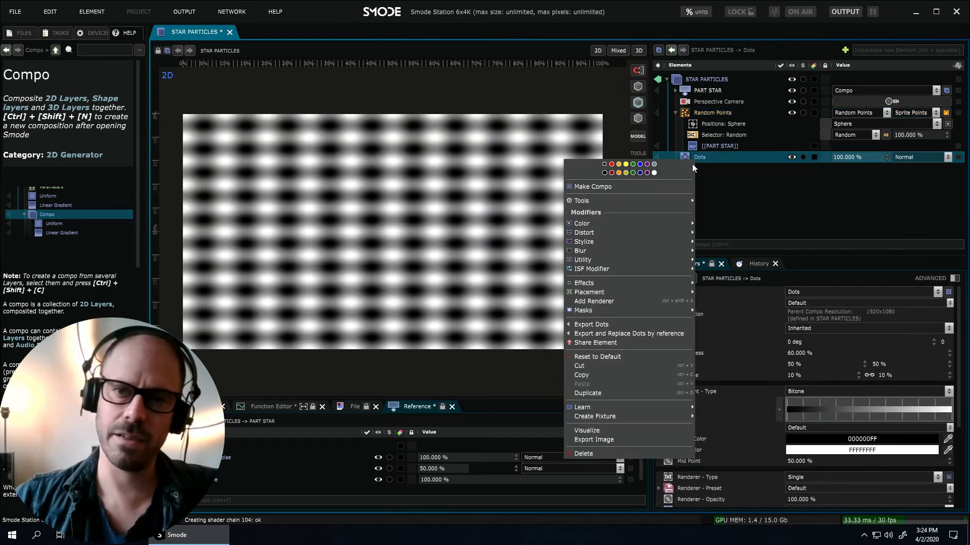
{"action": "mouse_move", "coordinate": [651, 231]}
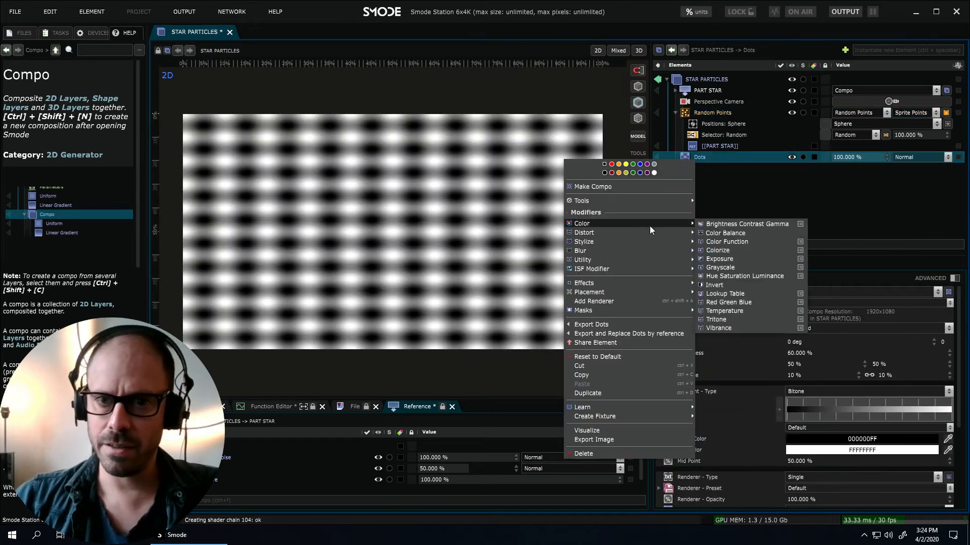
{"action": "left_click", "coordinate": [728, 302]}
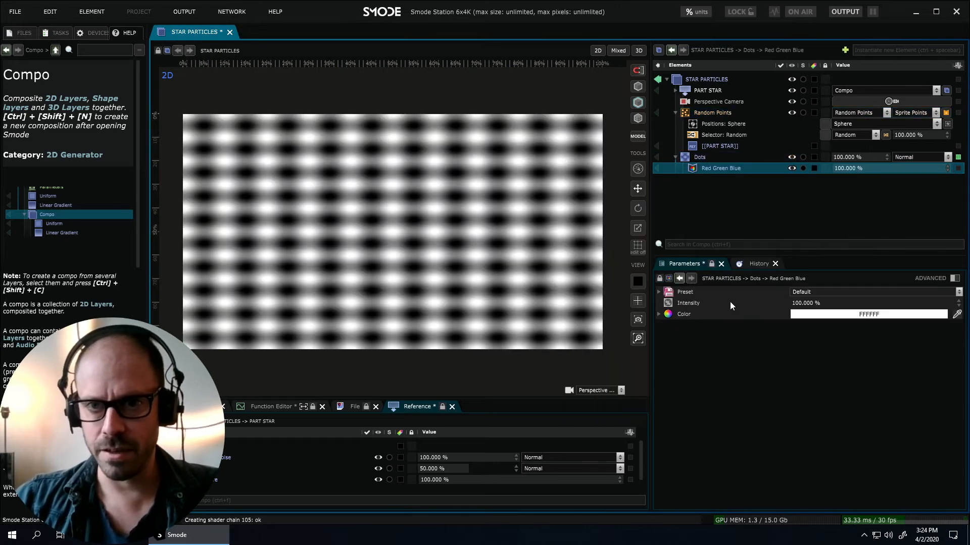
{"action": "left_click", "coordinate": [837, 316]}
{"action": "left_click_drag", "start_coordinate": [813, 341], "coordinate": [751, 423]}
Add a Noise Mask to the Dots layer's Red Green Blue modifier and deactivate the Dots layer.
{"action": "right_click", "coordinate": [712, 169]}
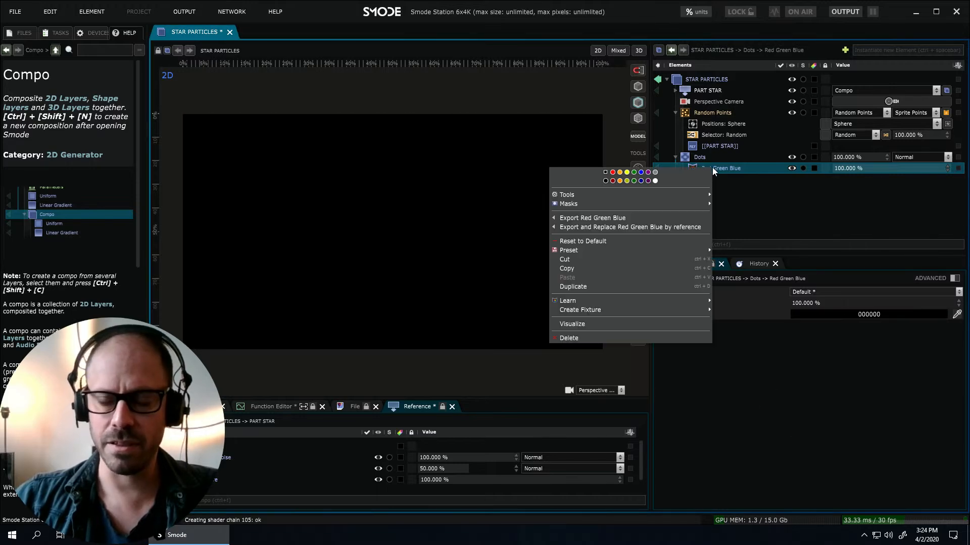
{"action": "mouse_move", "coordinate": [676, 207]}
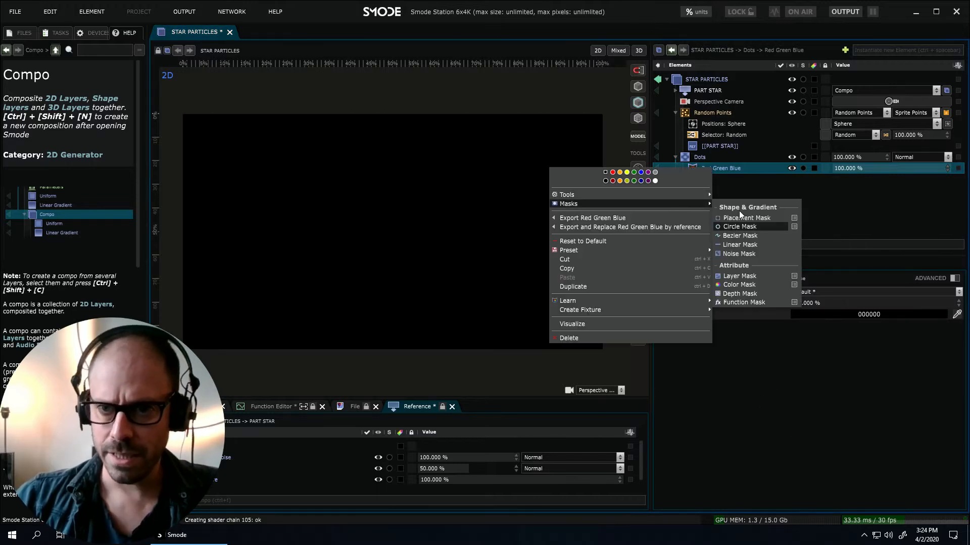
{"action": "left_click", "coordinate": [736, 255]}
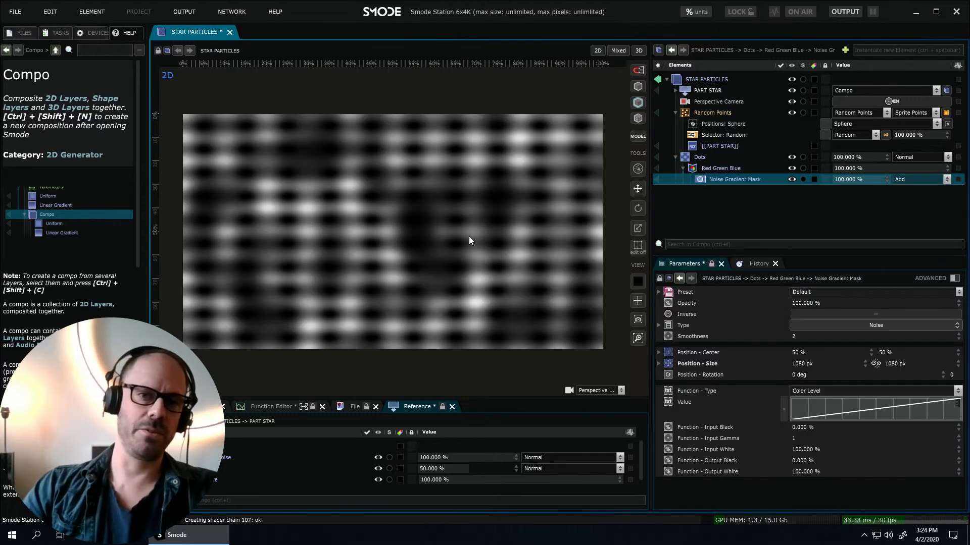
{"action": "left_click", "coordinate": [726, 167]}
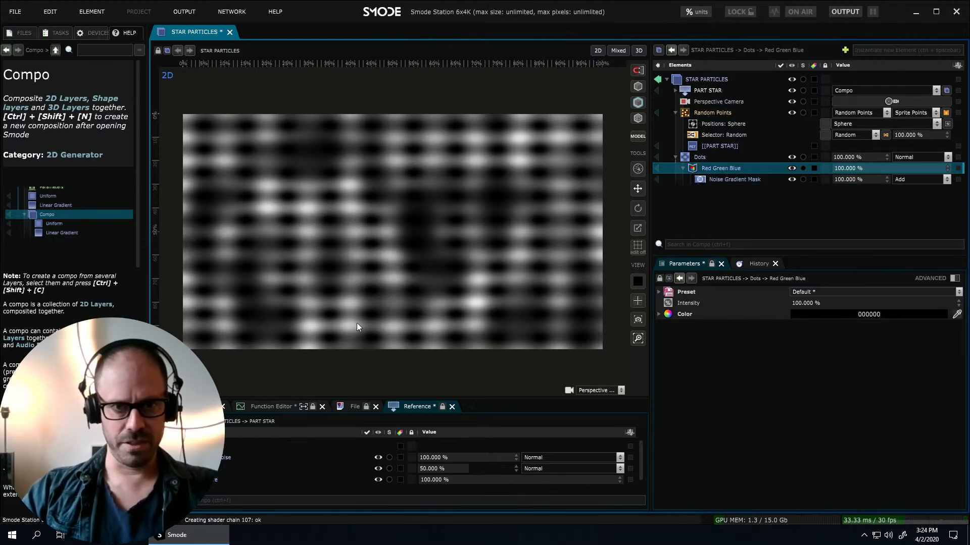
{"action": "left_click", "coordinate": [690, 159]}
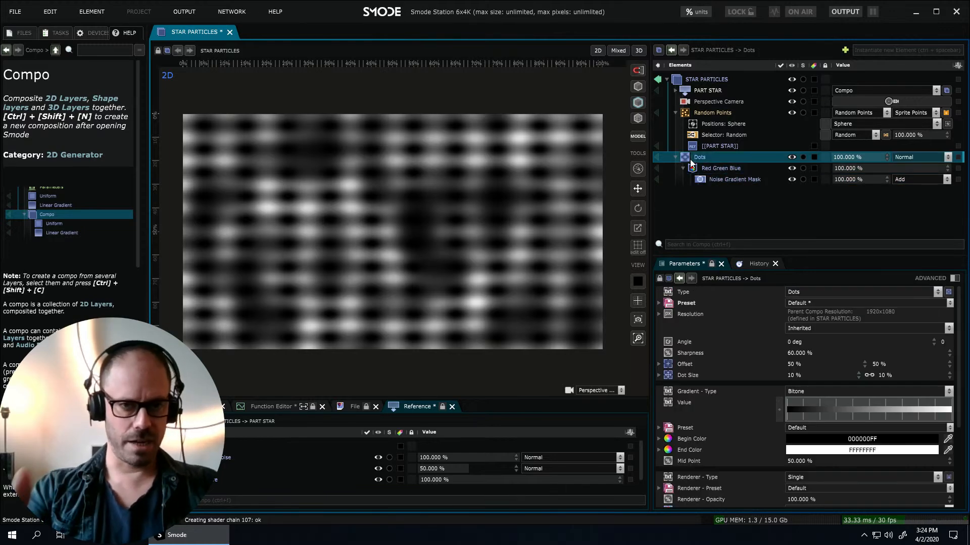
{"action": "key", "text": "ctrl+e"}
Add a Point Scale attribute modifier to Random Points.
{"action": "left_click", "coordinate": [710, 104]}
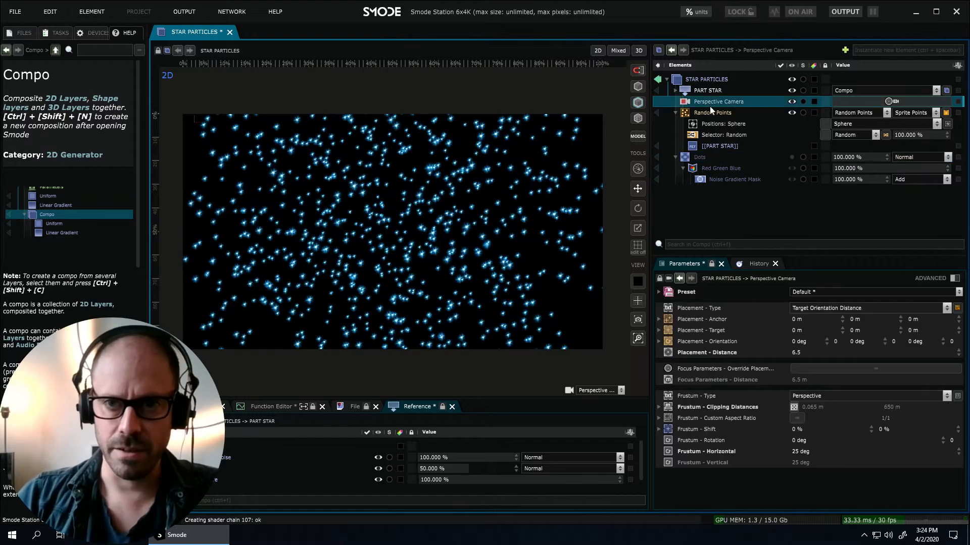
{"action": "left_click", "coordinate": [709, 111]}
{"action": "right_click", "coordinate": [708, 110]}
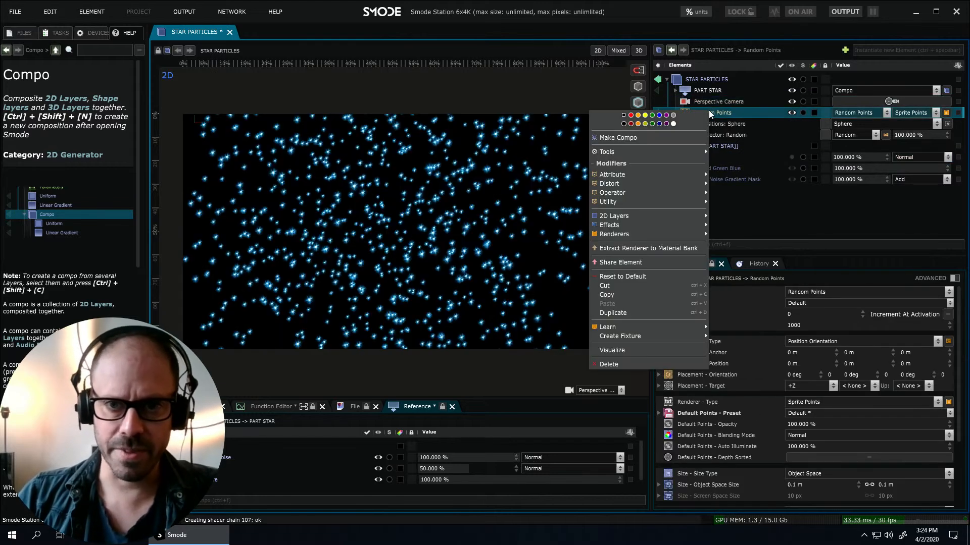
{"action": "mouse_move", "coordinate": [662, 173]}
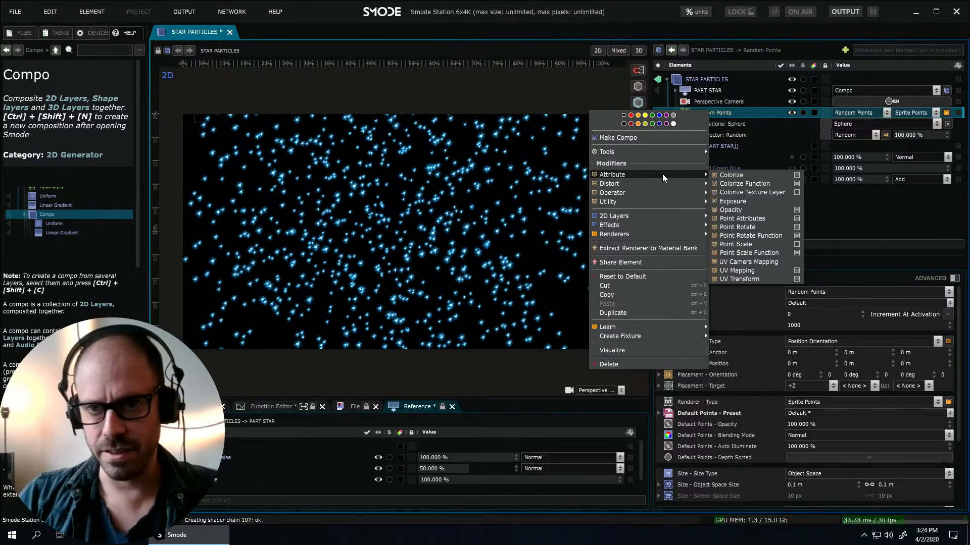
{"action": "left_click", "coordinate": [730, 244]}
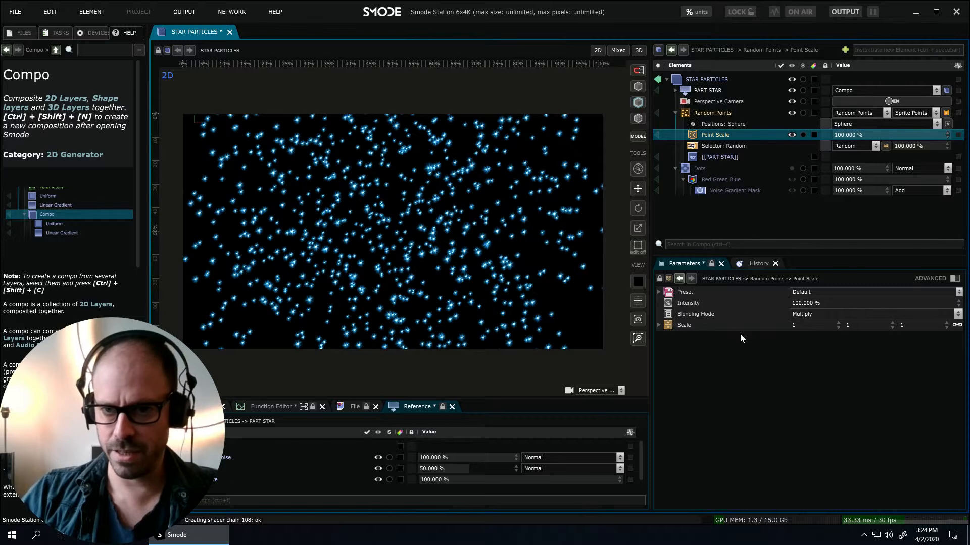
Try a scale of 55.61 on the Point Scale modifier and set it to 0 on all three axes.
{"action": "left_click_drag", "start_coordinate": [806, 325], "coordinate": [904, 325]}
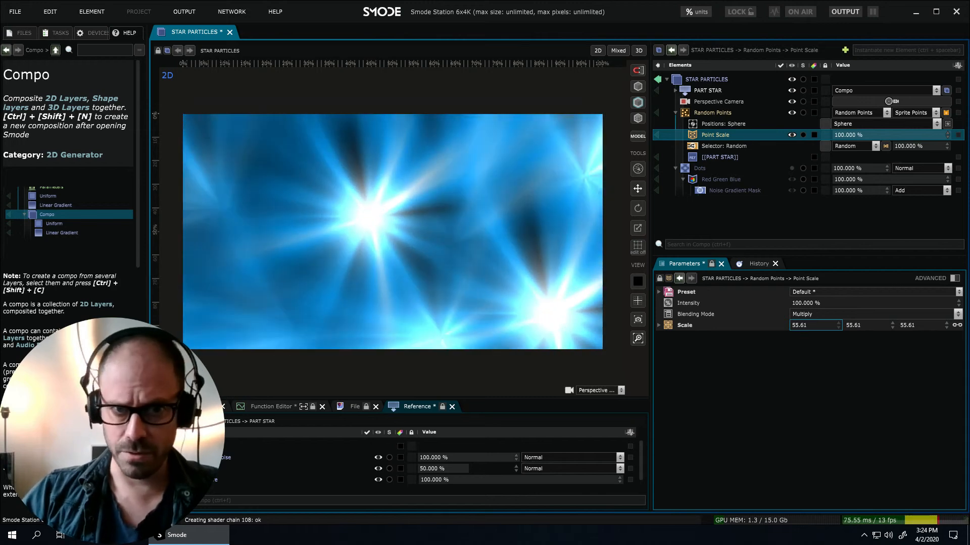
{"action": "double_click", "coordinate": [798, 324]}
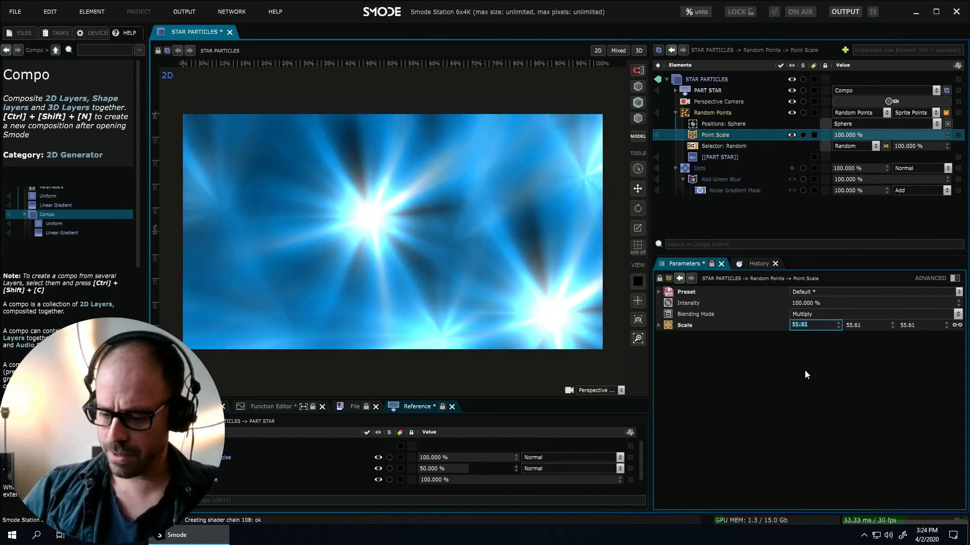
{"action": "type", "text": "0"}
{"action": "key", "text": "Return"}
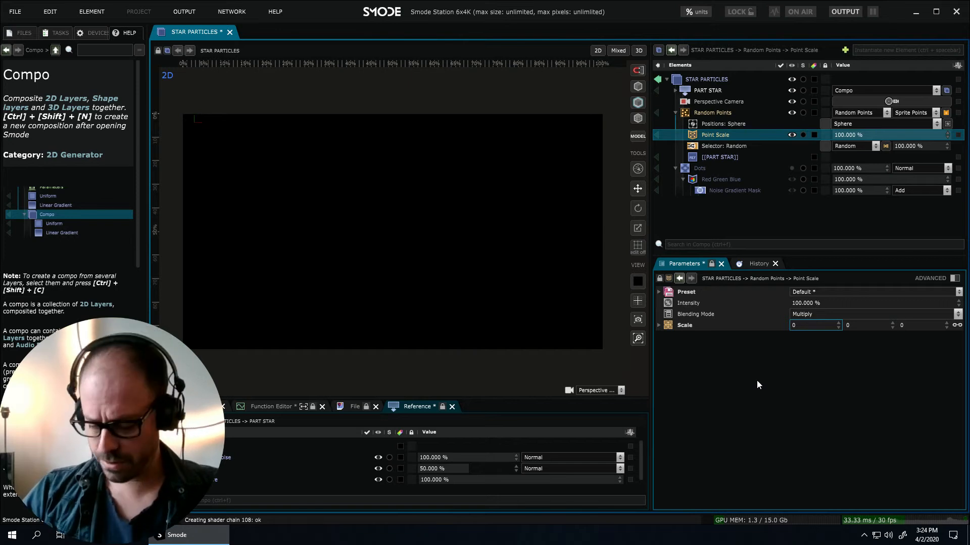
Add a Noise 3d mask to the Point Scale modifier and compare the particles with the modifier off and on.
{"action": "right_click", "coordinate": [721, 135]}
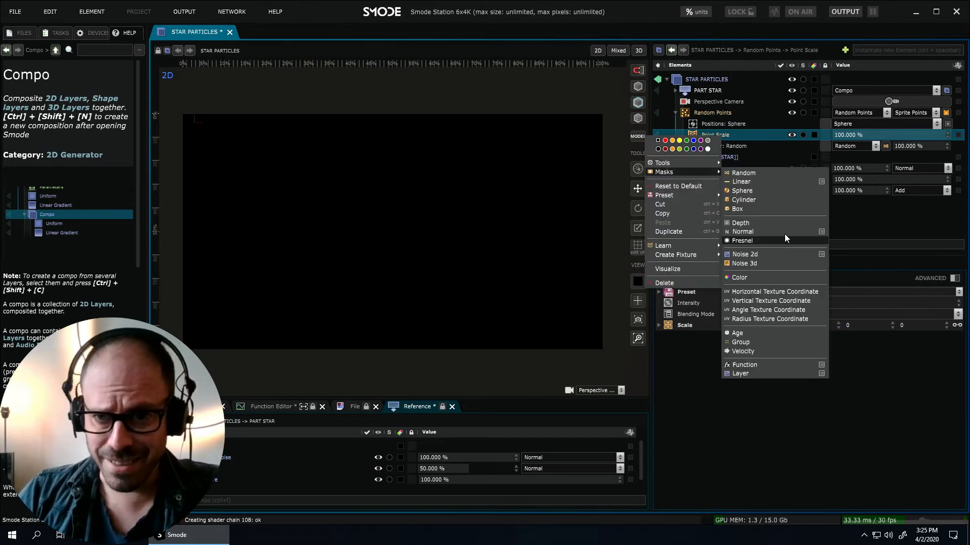
{"action": "left_click", "coordinate": [759, 262]}
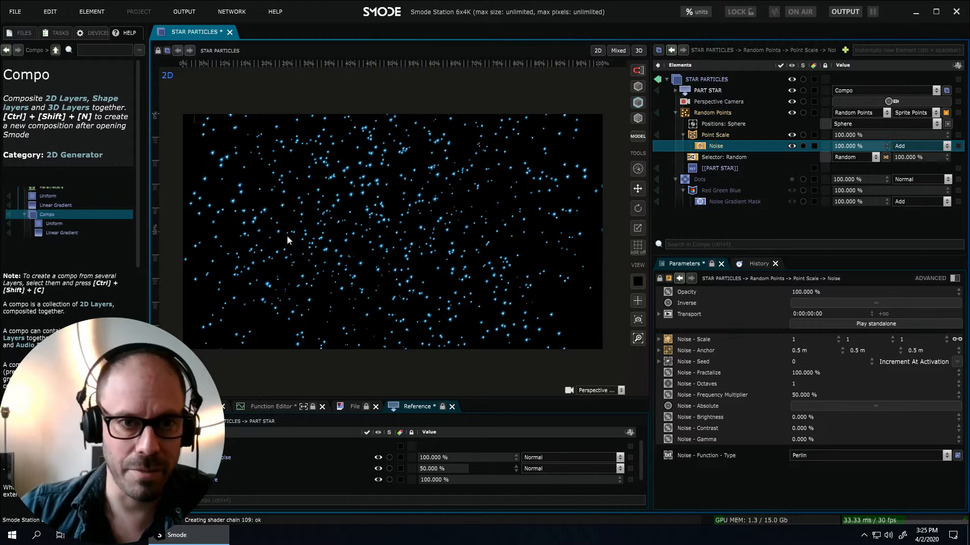
{"action": "left_click", "coordinate": [791, 135]}
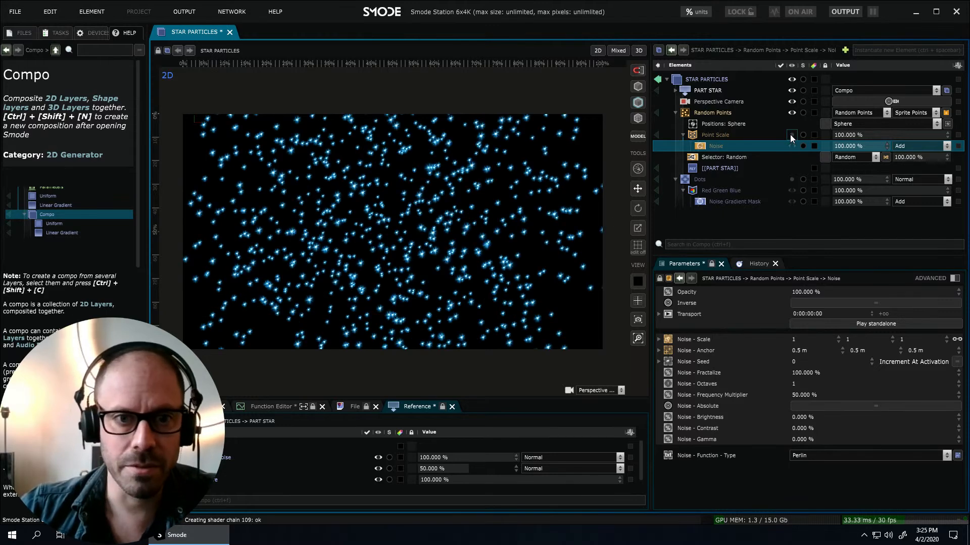
{"action": "left_click", "coordinate": [791, 135]}
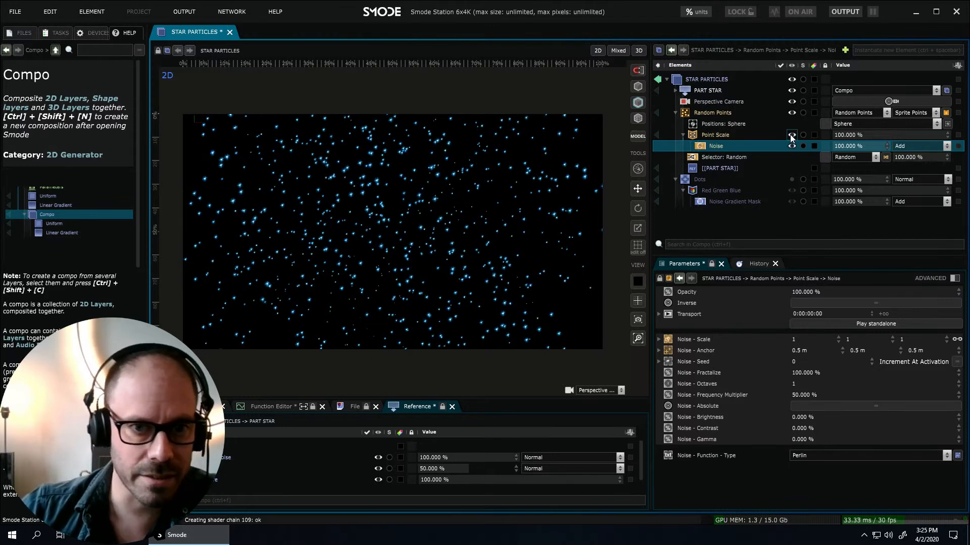
Set the Point Scale noise mask's contrast to 100% and brightness to 25.3%, comparing with the modifier off and on.
{"action": "left_click", "coordinate": [725, 136]}
{"action": "left_click", "coordinate": [713, 149]}
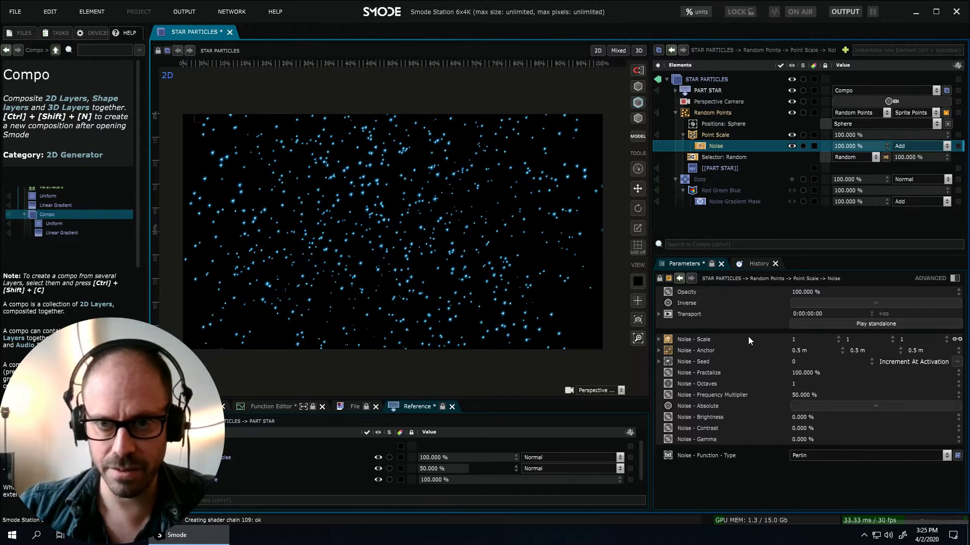
{"action": "left_click_drag", "start_coordinate": [801, 429], "coordinate": [864, 429]}
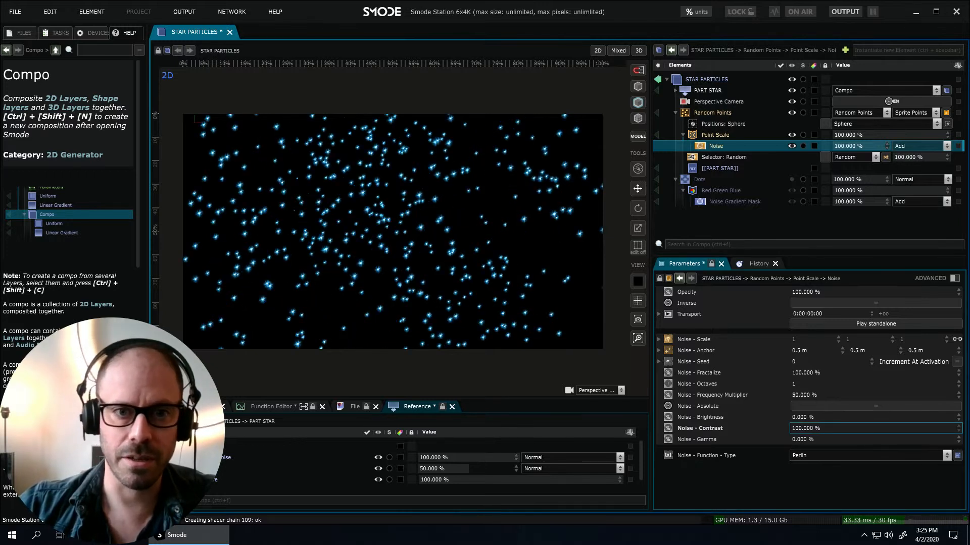
{"action": "left_click_drag", "start_coordinate": [811, 418], "coordinate": [840, 417]}
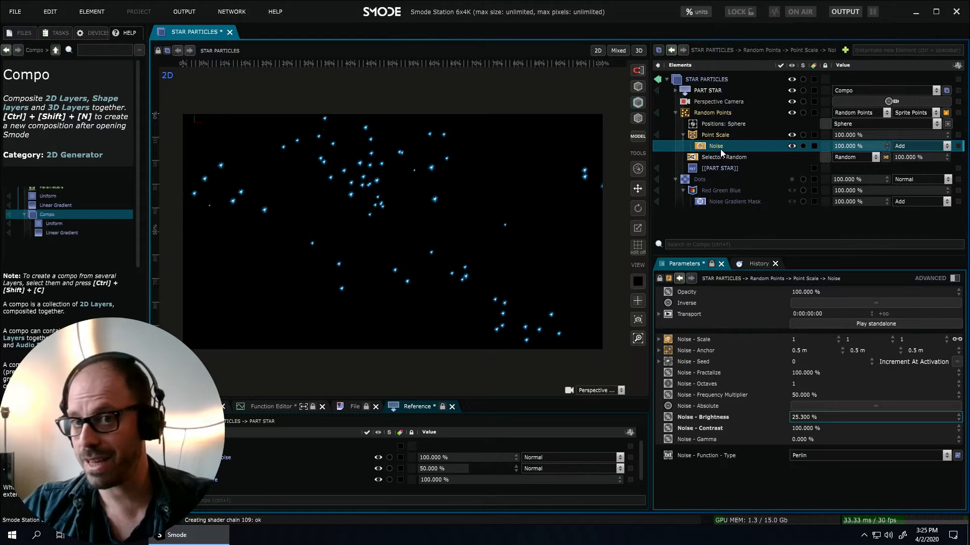
{"action": "left_click", "coordinate": [792, 133]}
{"action": "left_click", "coordinate": [792, 132]}
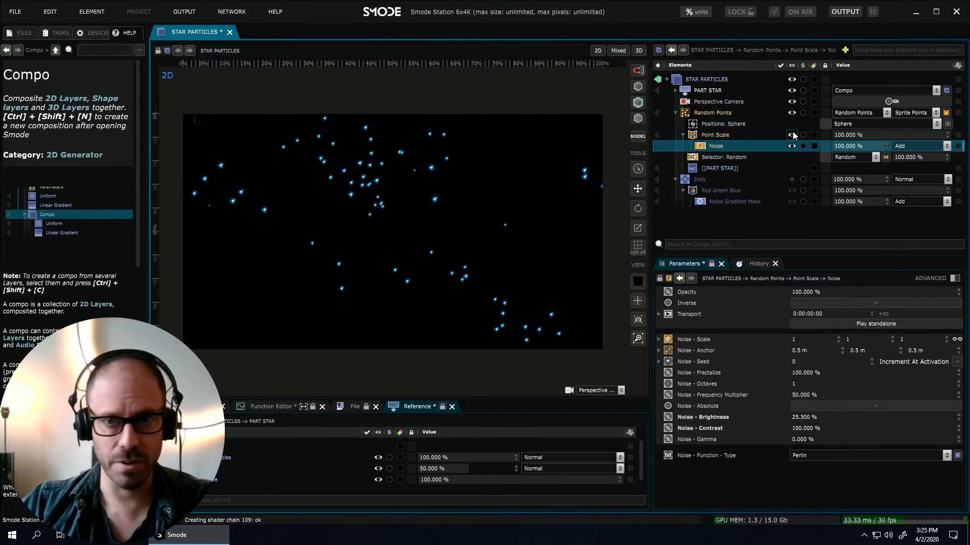
Try a count of 8000 on Random Points and set it to 10000.
{"action": "left_click", "coordinate": [703, 112]}
{"action": "double_click", "coordinate": [789, 326]}
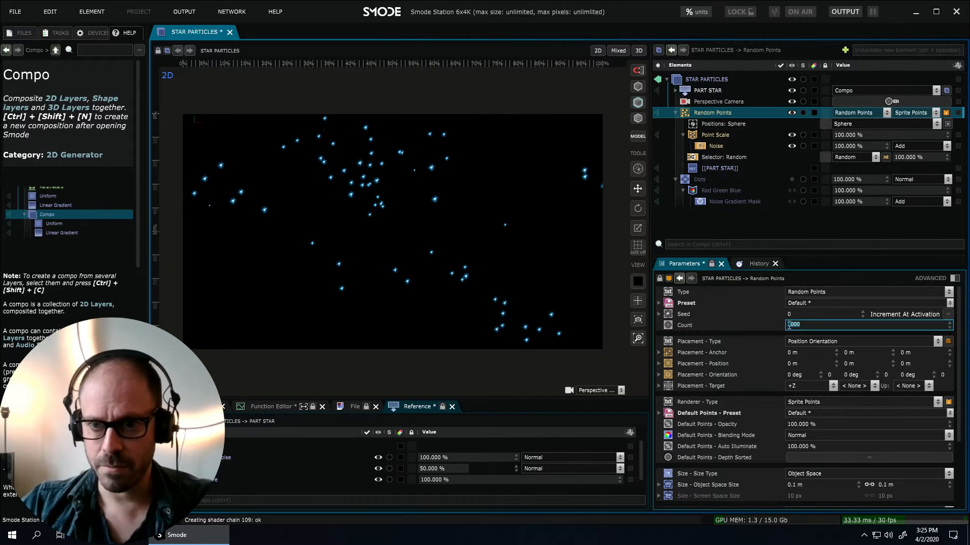
{"action": "type", "text": "8"}
{"action": "key", "text": "Return"}
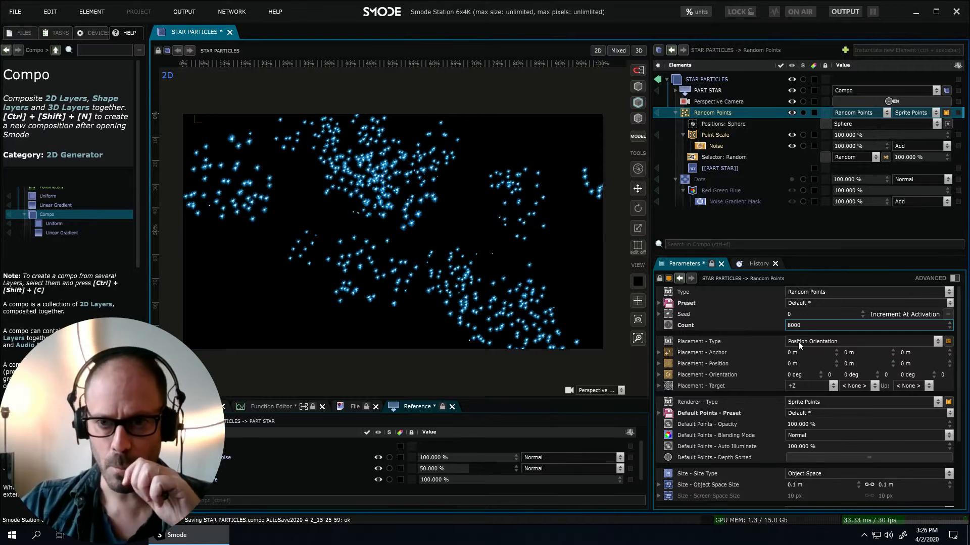
{"action": "double_click", "coordinate": [794, 325]}
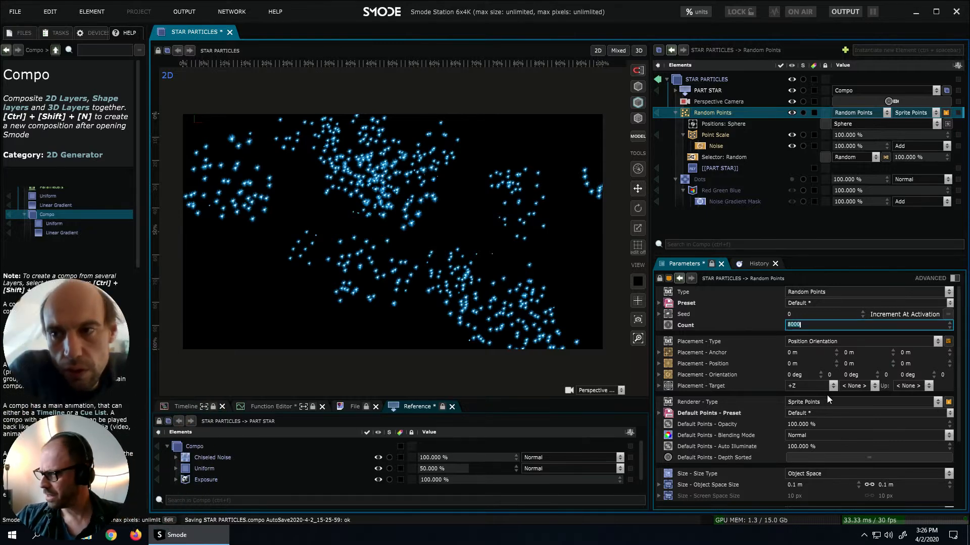
{"action": "left_click", "coordinate": [788, 325]}
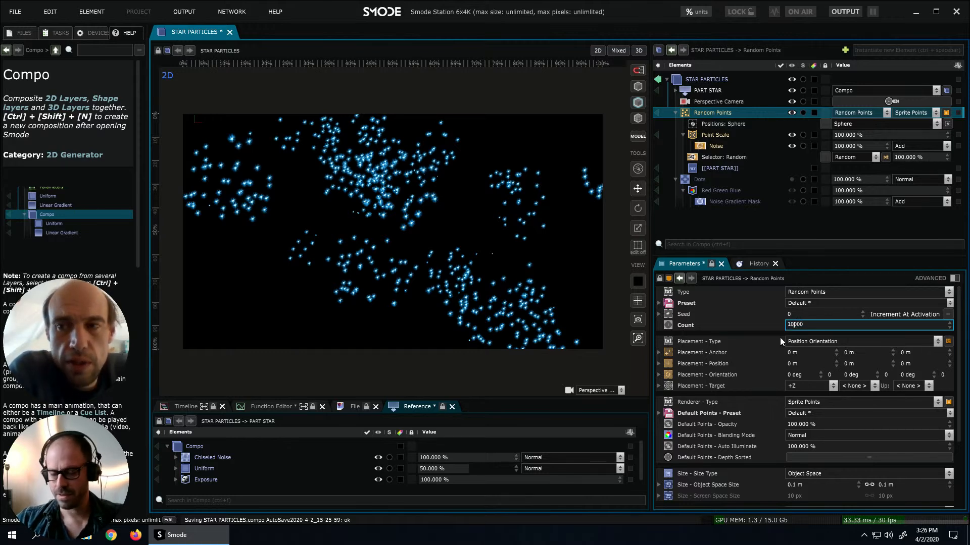
{"action": "type", "text": "10"}
{"action": "key", "text": "Return"}
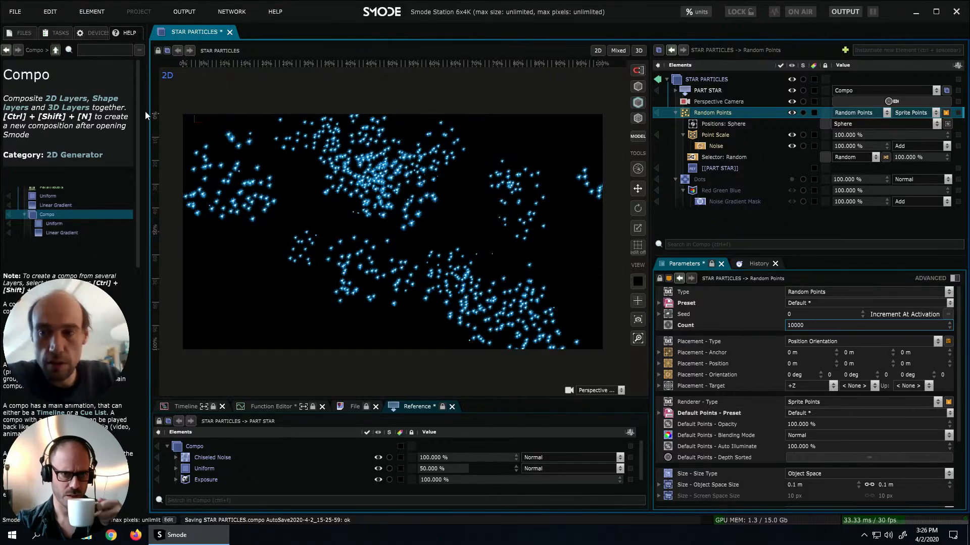
Search the help for "3d" and look through the 3D Renderer page.
{"action": "left_click", "coordinate": [159, 47]}
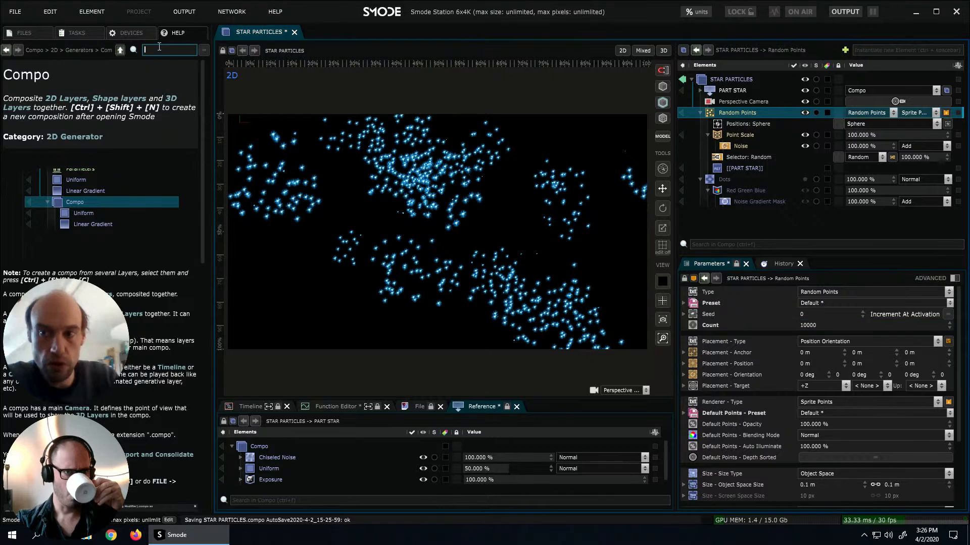
{"action": "type", "text": "3d"}
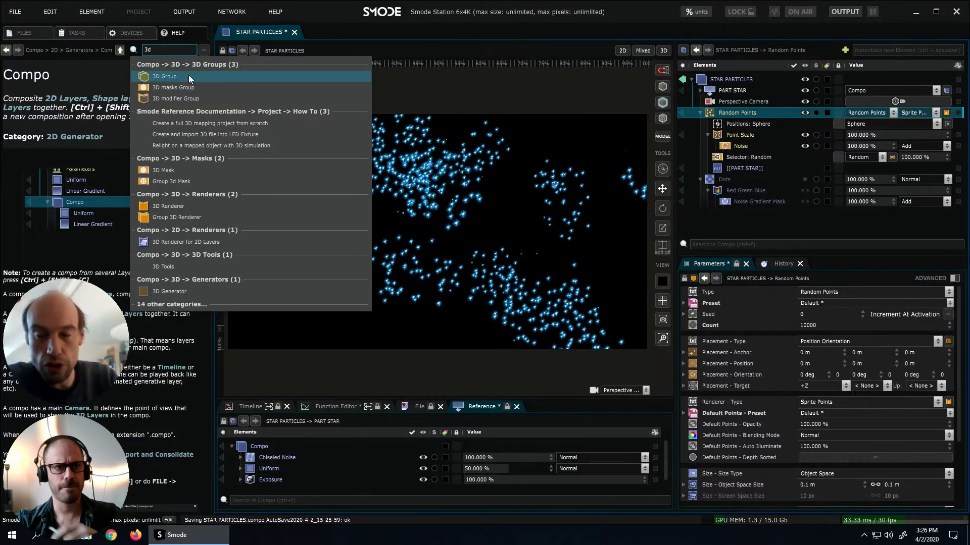
{"action": "left_click", "coordinate": [165, 204]}
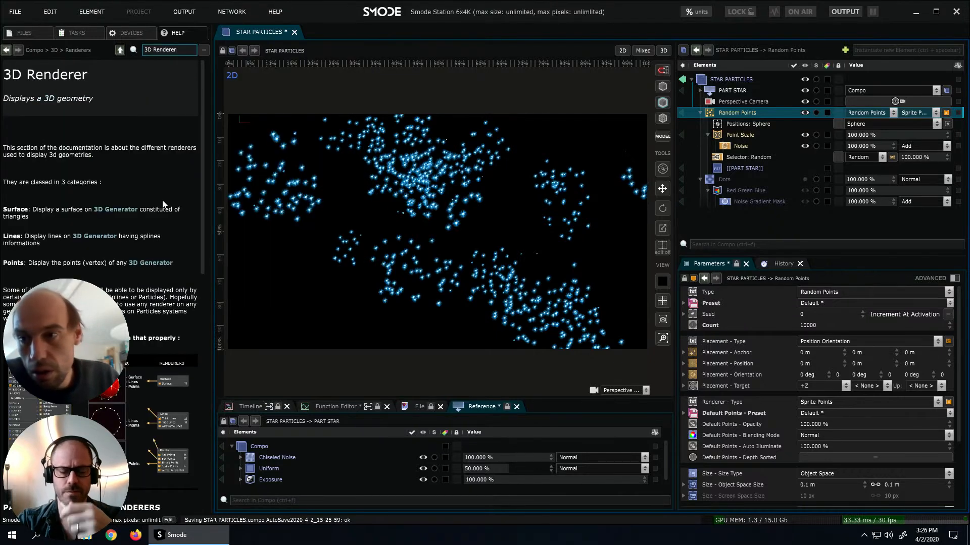
{"action": "scroll", "coordinate": [72, 160], "scroll_direction": "down", "scroll_amount": 5}
{"action": "scroll", "coordinate": [61, 111], "scroll_direction": "up", "scroll_amount": 5}
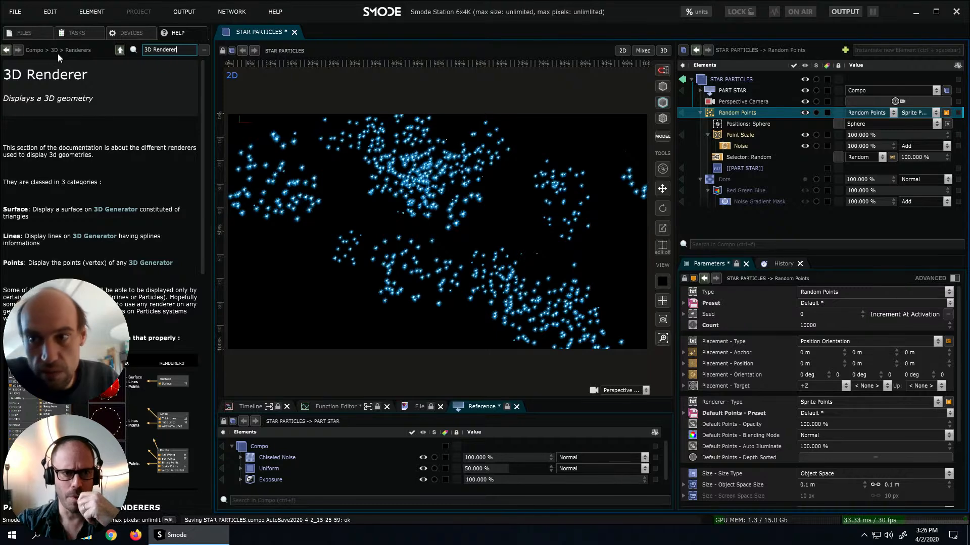
Browse up to the parent 3D help page, examine its enlarged 3D elements diagram, and narrow the help area.
{"action": "left_click", "coordinate": [6, 50]}
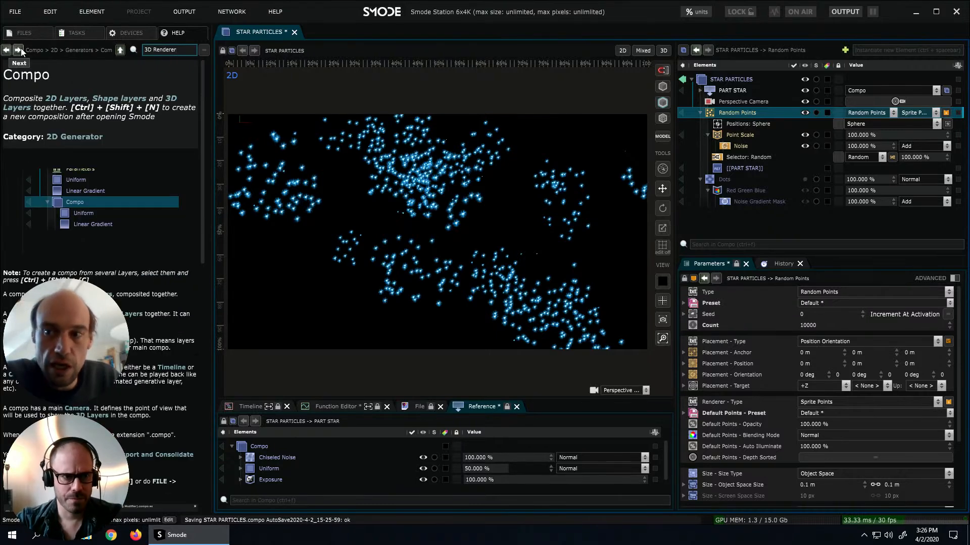
{"action": "left_click", "coordinate": [18, 50]}
{"action": "left_click", "coordinate": [120, 49]}
{"action": "scroll", "coordinate": [136, 228], "scroll_direction": "down", "scroll_amount": 5}
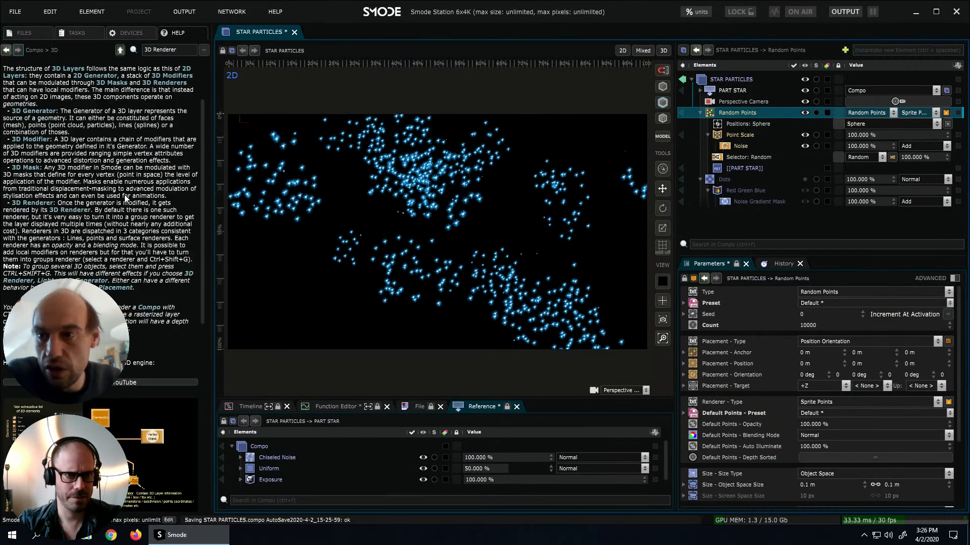
{"action": "scroll", "coordinate": [137, 229], "scroll_direction": "up", "scroll_amount": 1}
{"action": "left_click", "coordinate": [138, 224]}
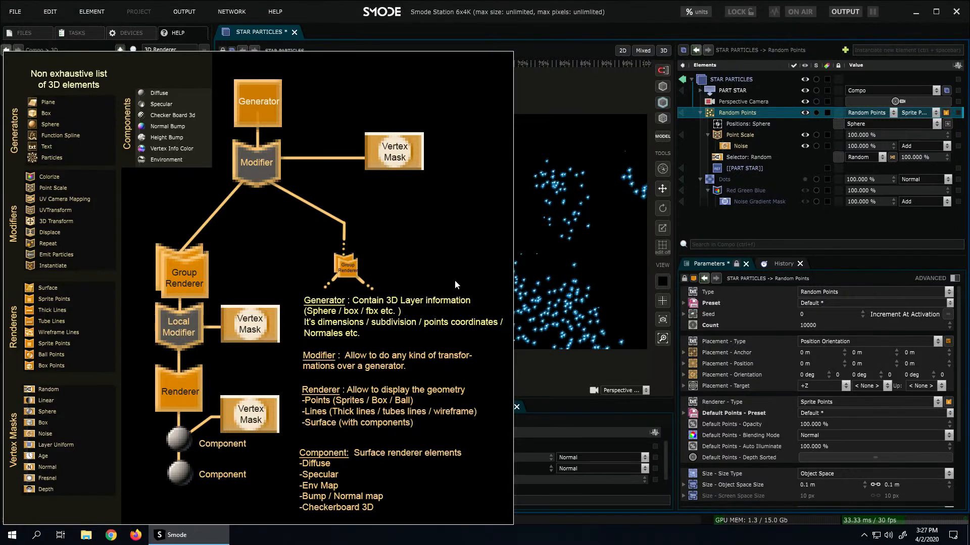
{"action": "left_click", "coordinate": [486, 342]}
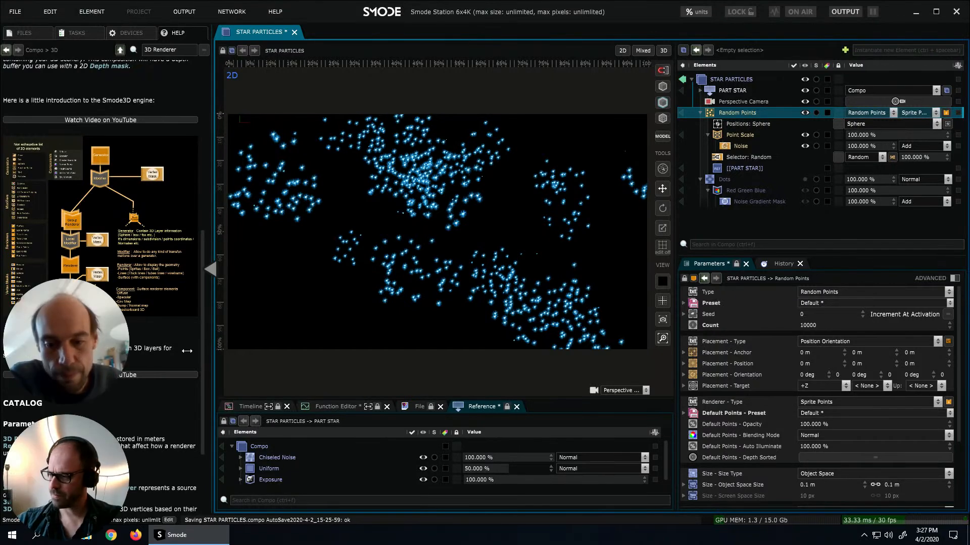
{"action": "left_click_drag", "start_coordinate": [210, 349], "coordinate": [167, 353]}
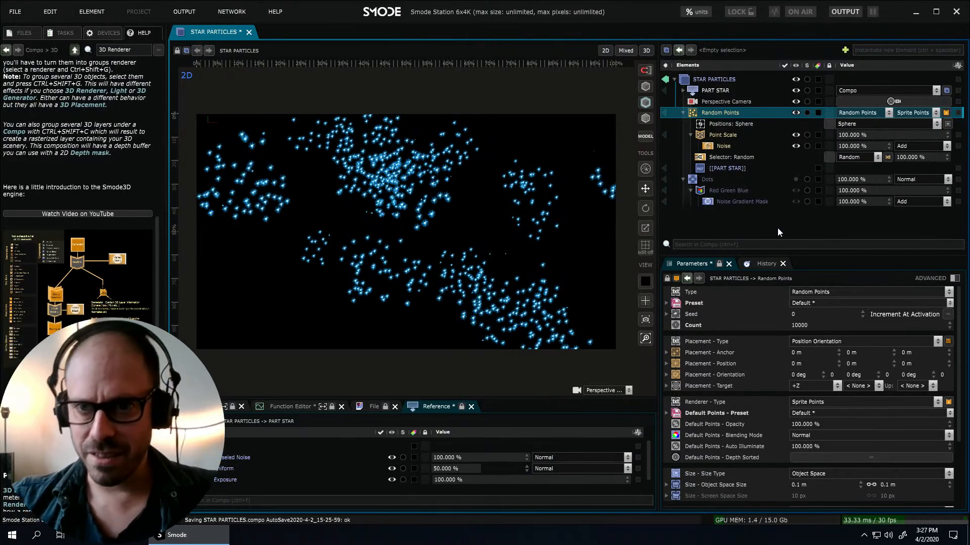
Set the Random Points' default points blending mode to Linear Dodge (Add) and inspect the overlapping stars up close.
{"action": "left_click", "coordinate": [720, 147]}
{"action": "left_click", "coordinate": [720, 113]}
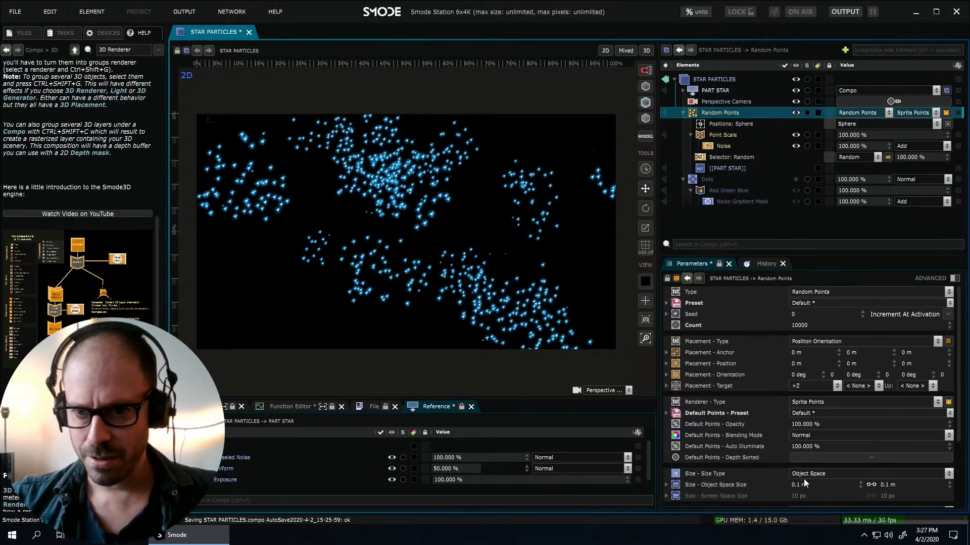
{"action": "left_click", "coordinate": [811, 435]}
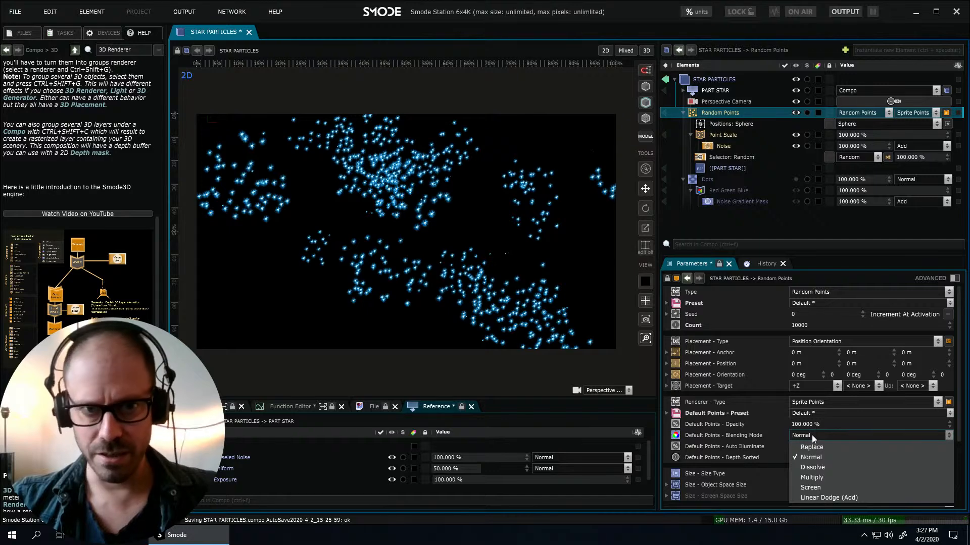
{"action": "left_click", "coordinate": [832, 497]}
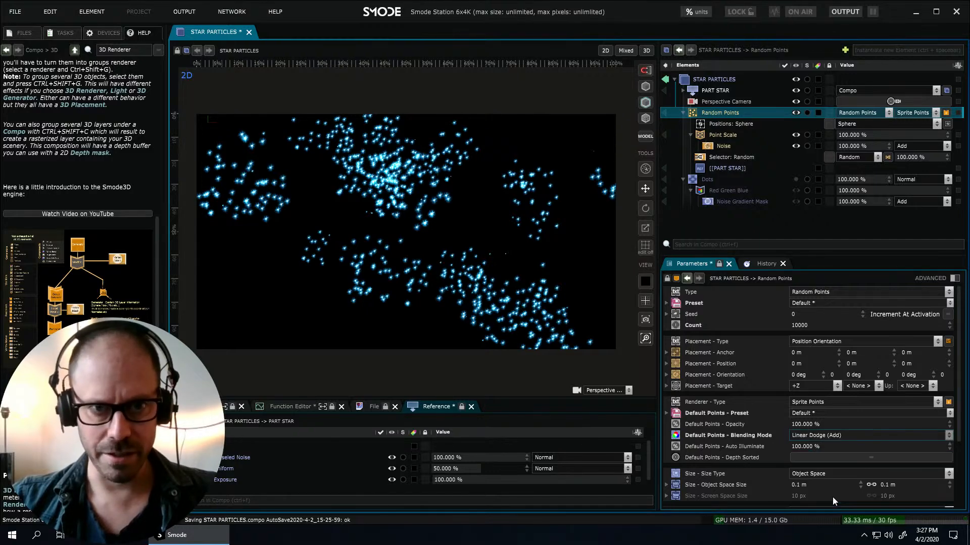
{"action": "scroll", "coordinate": [384, 161], "scroll_direction": "up", "scroll_amount": 2}
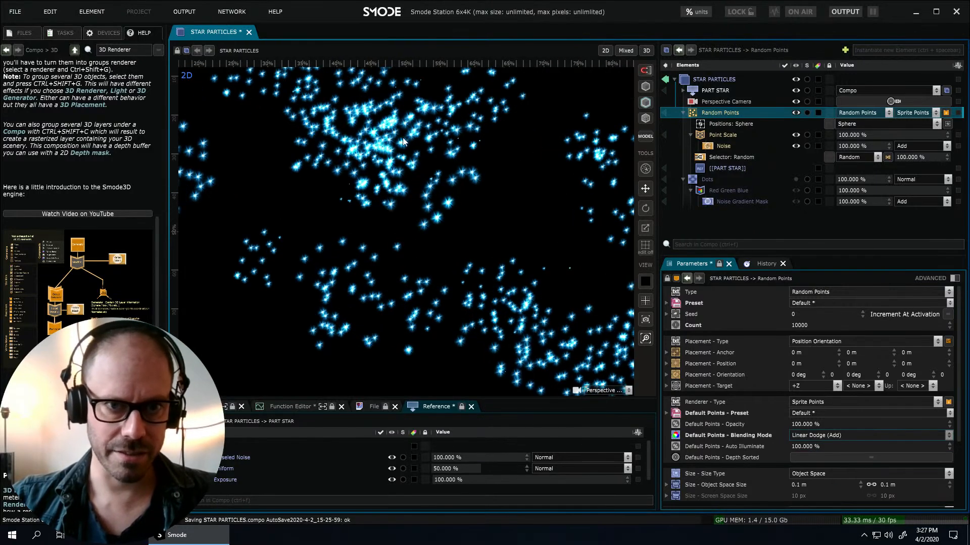
{"action": "scroll", "coordinate": [402, 137], "scroll_direction": "down", "scroll_amount": 3}
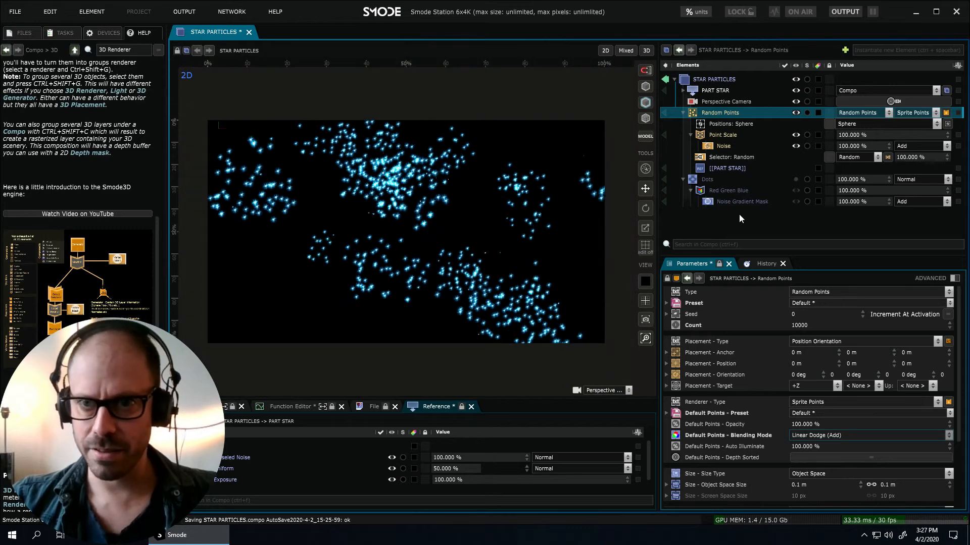
Try object space sizes of 0.021 m and 0.5 m for the Random Points' sprites and set the size to 0.05 m.
{"action": "scroll", "coordinate": [789, 431], "scroll_direction": "down", "scroll_amount": 2}
{"action": "left_click_drag", "start_coordinate": [811, 433], "coordinate": [829, 521]}
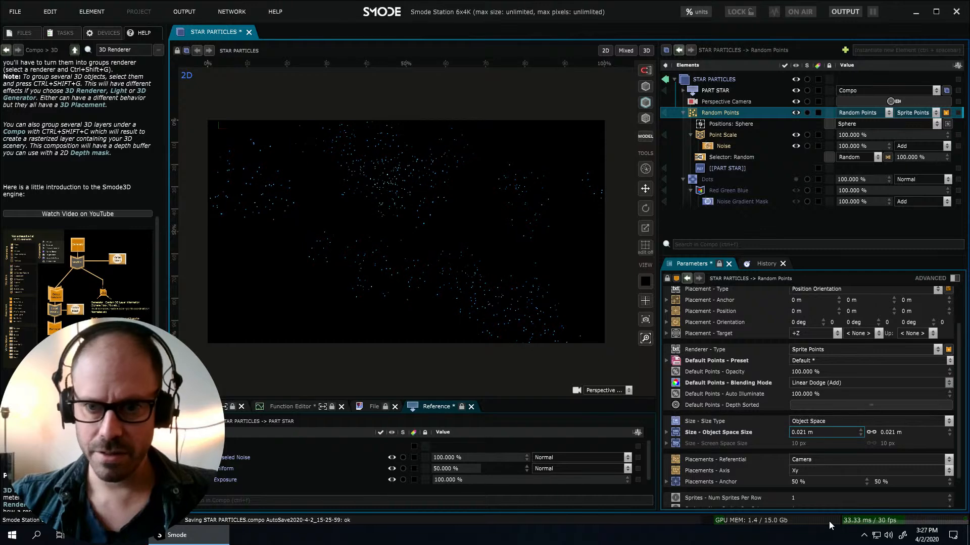
{"action": "double_click", "coordinate": [816, 432]}
{"action": "type", "text": ".5"}
{"action": "key", "text": "BackSpace"}
{"action": "type", "text": "05"}
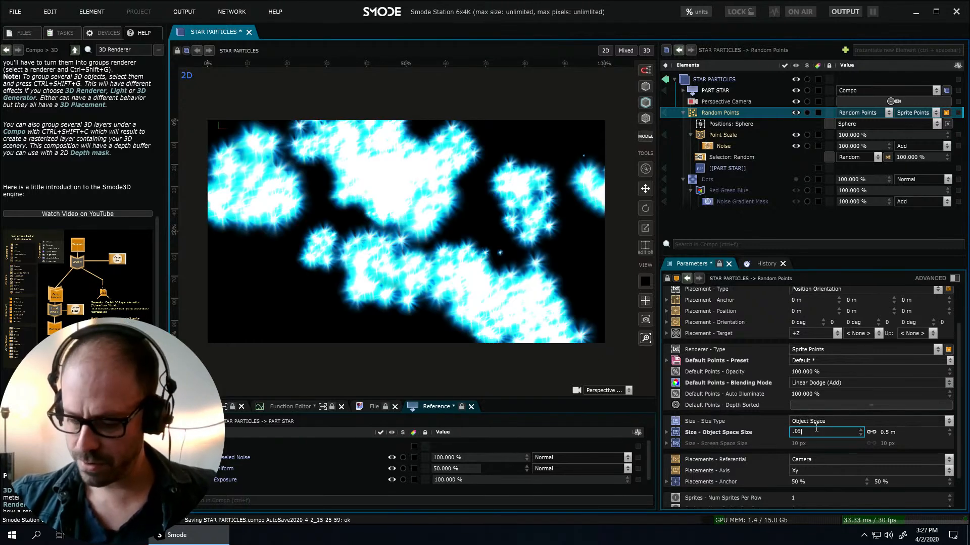
{"action": "key", "text": "Return"}
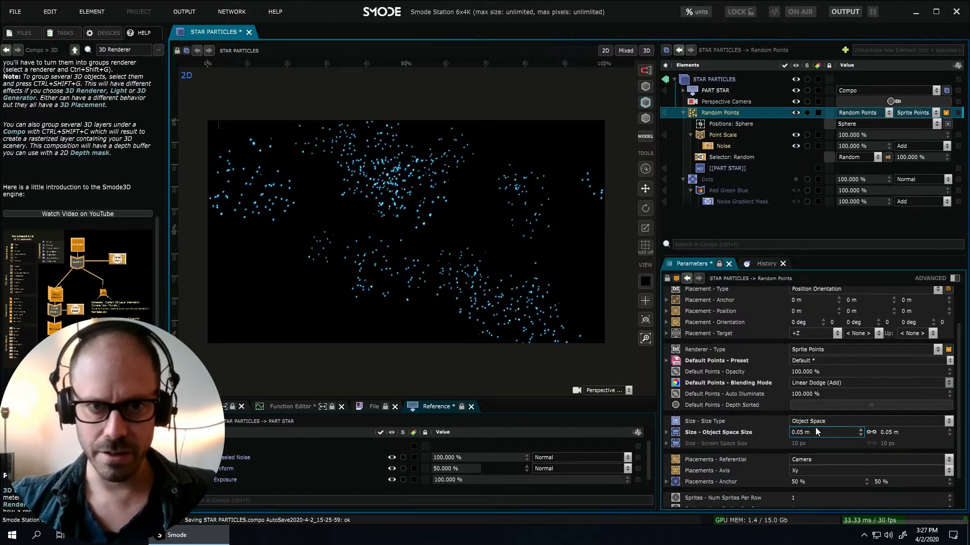
Set the Point Scale noise mask's octaves to 3 and its brightness to 15.3%.
{"action": "left_click", "coordinate": [723, 145]}
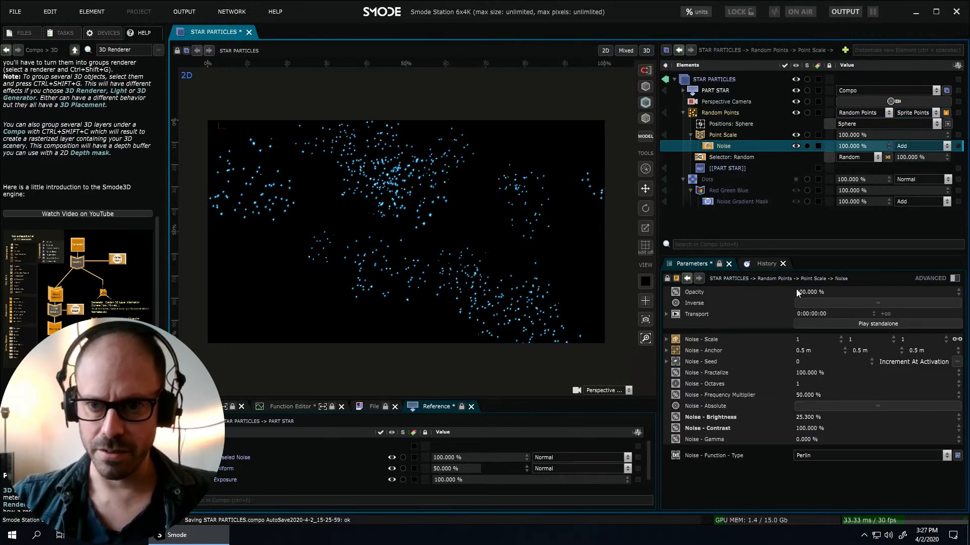
{"action": "double_click", "coordinate": [810, 384]}
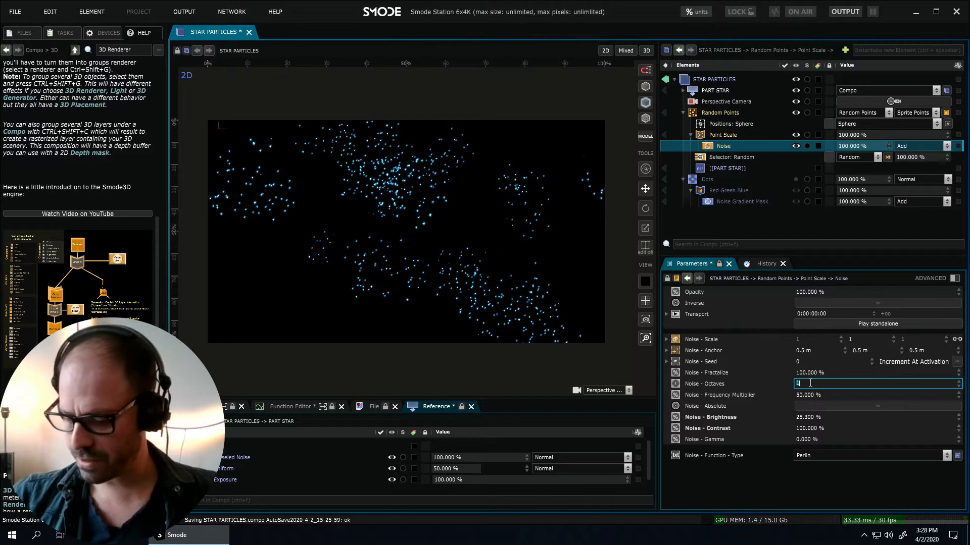
{"action": "type", "text": "3"}
{"action": "key", "text": "Return"}
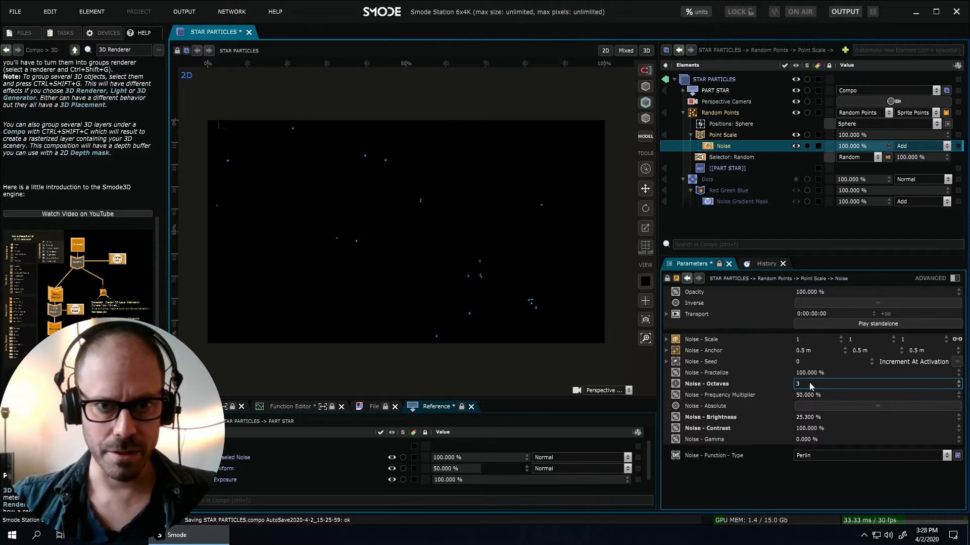
{"action": "left_click_drag", "start_coordinate": [807, 417], "coordinate": [807, 423]}
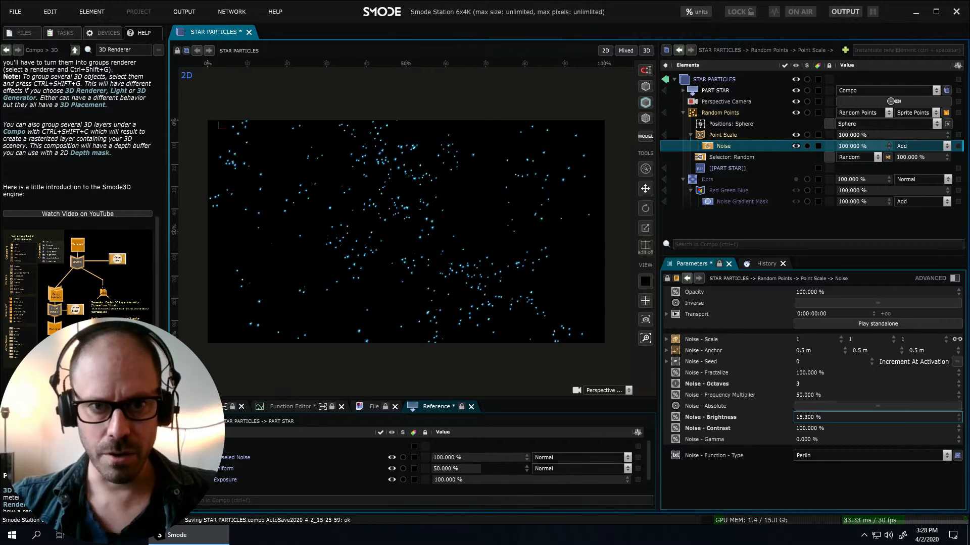
{"action": "scroll", "coordinate": [433, 228], "scroll_direction": "up", "scroll_amount": 3}
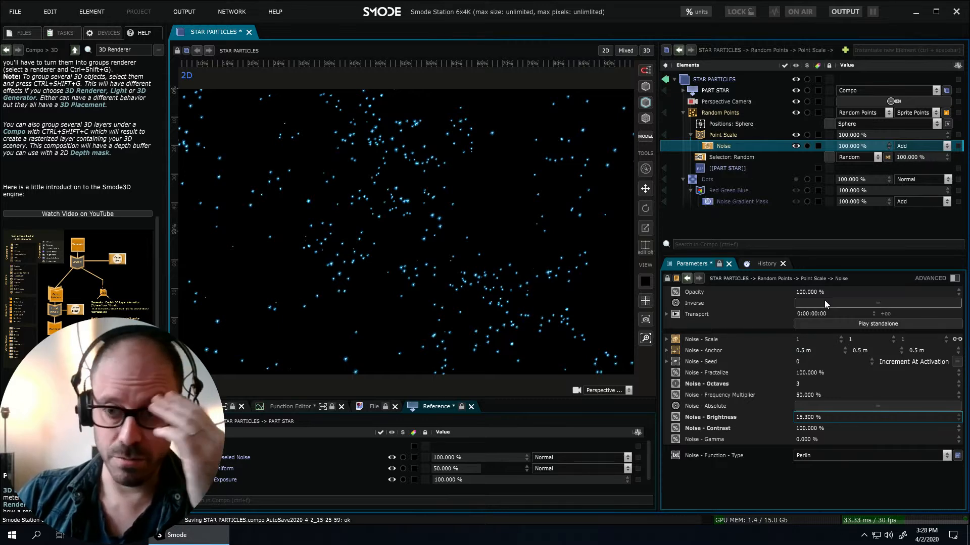
Animate the Point Scale's noise mask with a standalone player.
{"action": "left_click", "coordinate": [822, 325]}
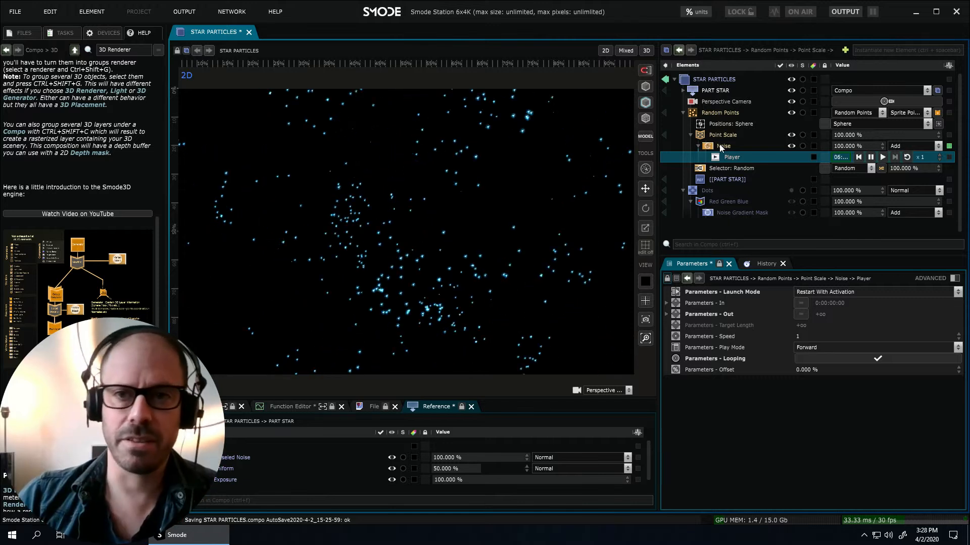
Try a Point Scale value of 0.1 on all axes, inspect the stars, and set it back to 0.
{"action": "left_click", "coordinate": [731, 135]}
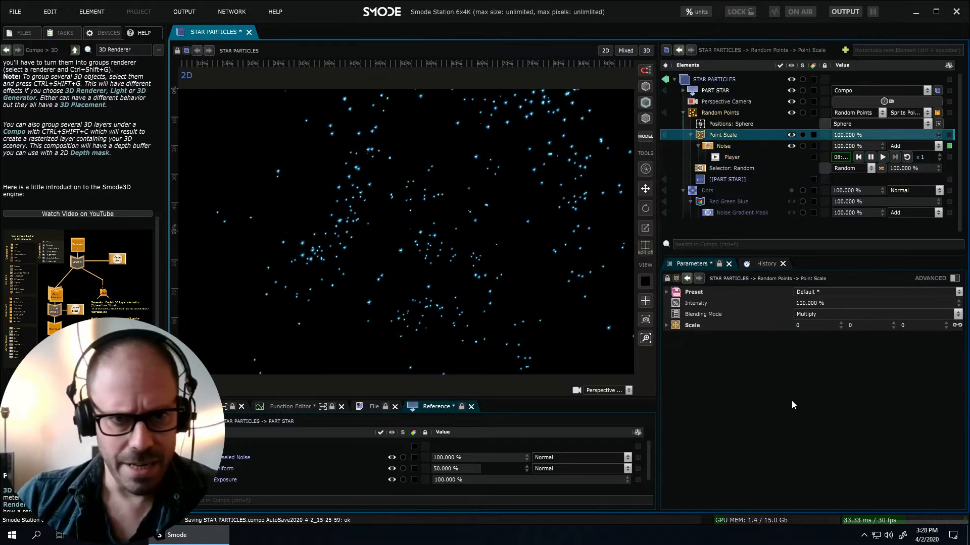
{"action": "double_click", "coordinate": [798, 326]}
{"action": "type", "text": "0.1"}
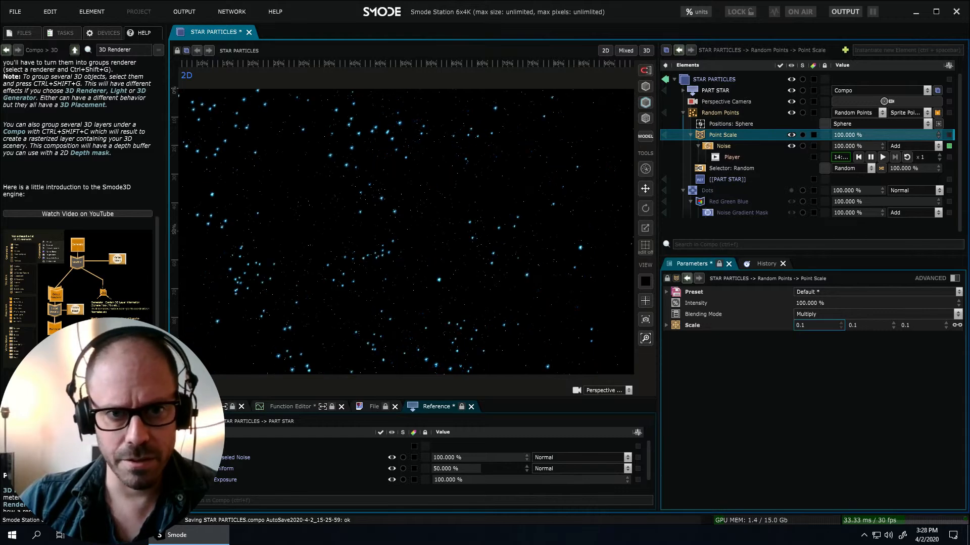
{"action": "scroll", "coordinate": [441, 268], "scroll_direction": "up", "scroll_amount": 2}
{"action": "scroll", "coordinate": [441, 265], "scroll_direction": "up", "scroll_amount": 1}
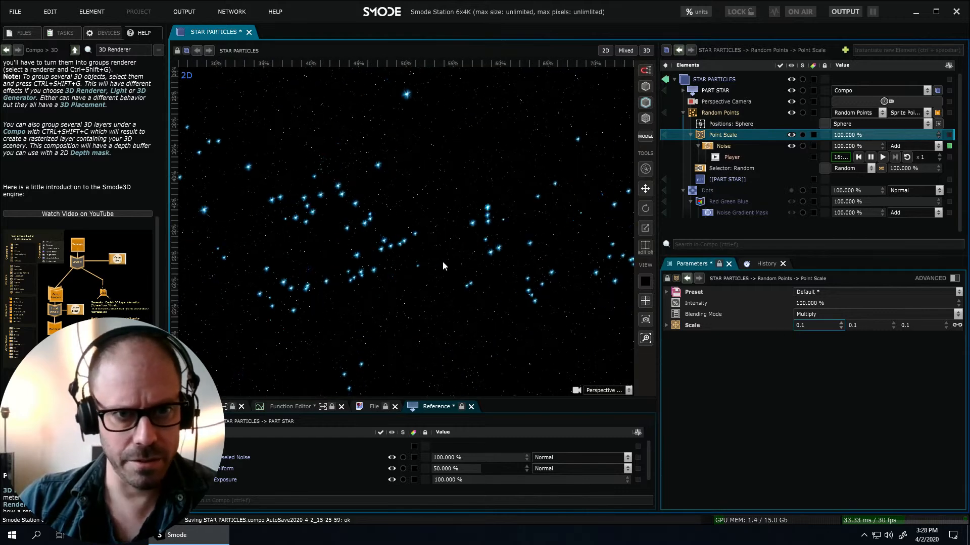
{"action": "double_click", "coordinate": [810, 327]}
{"action": "type", "text": "0"}
{"action": "key", "text": "Return"}
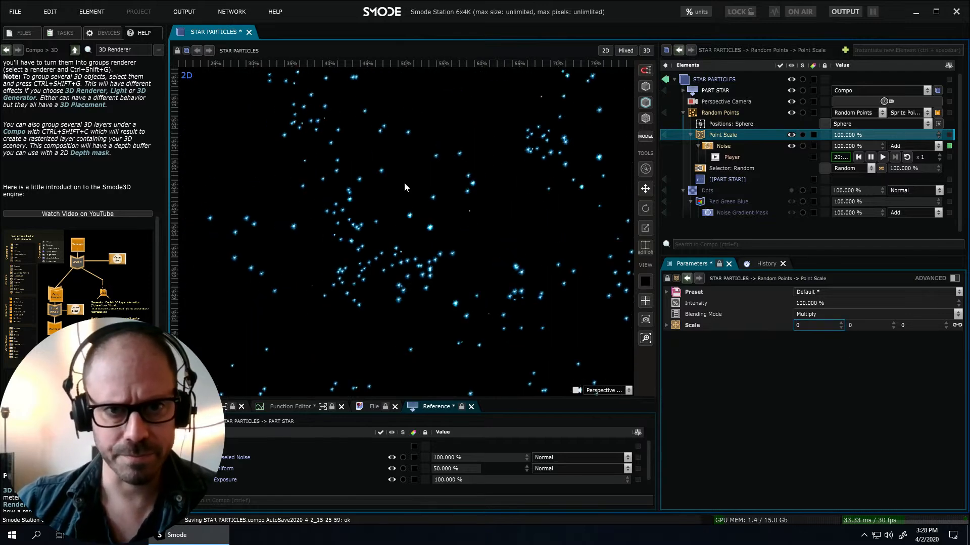
{"action": "scroll", "coordinate": [404, 184], "scroll_direction": "down", "scroll_amount": 4}
{"action": "scroll", "coordinate": [435, 208], "scroll_direction": "up", "scroll_amount": 1}
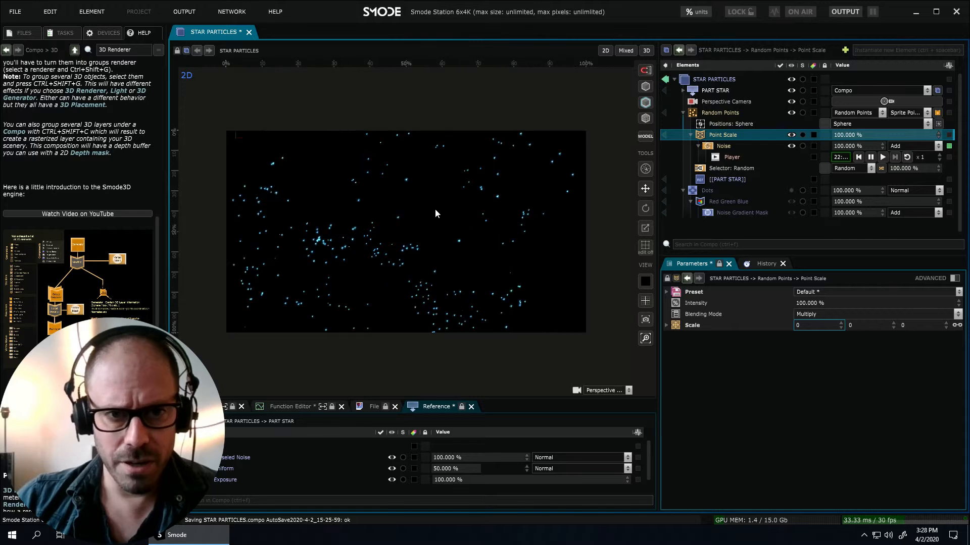
{"action": "scroll", "coordinate": [440, 208], "scroll_direction": "up", "scroll_amount": 1}
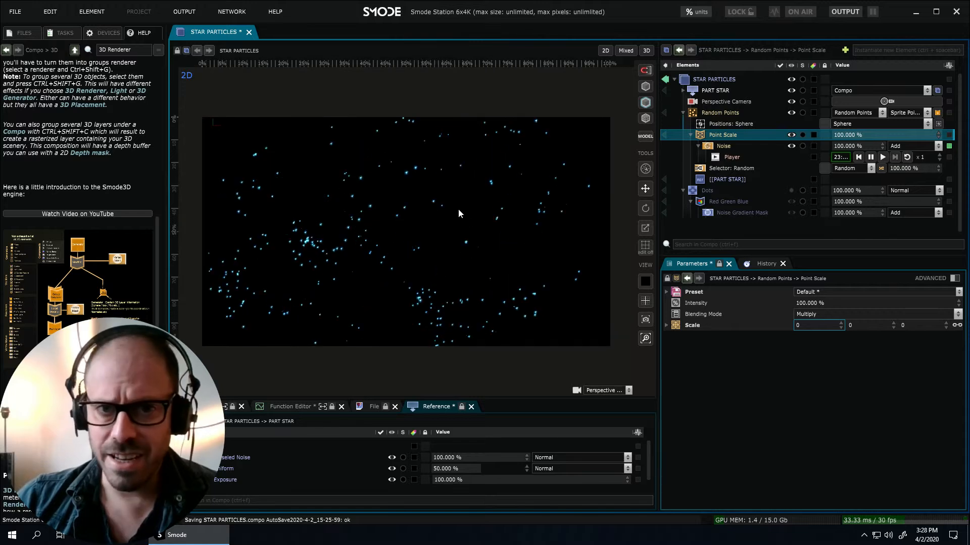
Set the contrast of the Point Scale's noise mask to 50% and inspect the particles up close.
{"action": "left_click", "coordinate": [723, 146]}
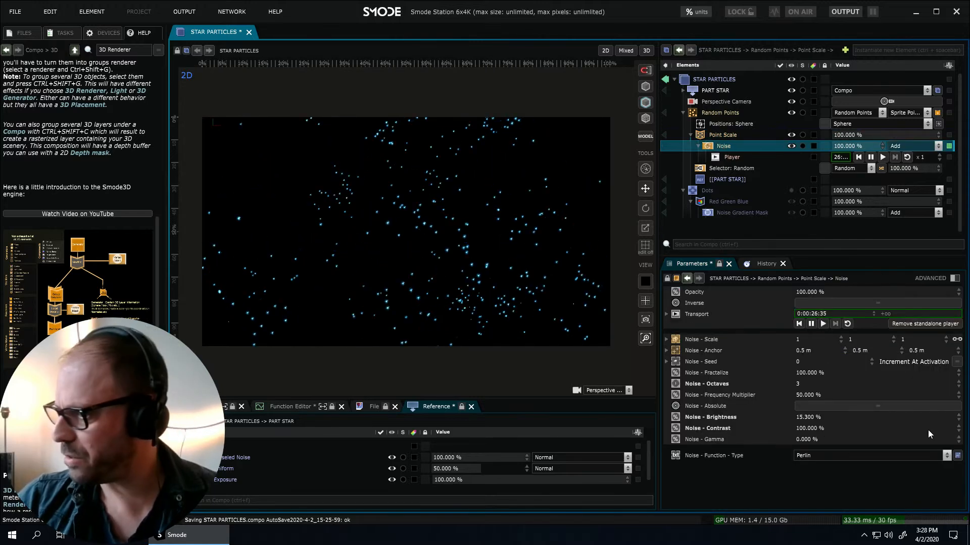
{"action": "double_click", "coordinate": [831, 428]}
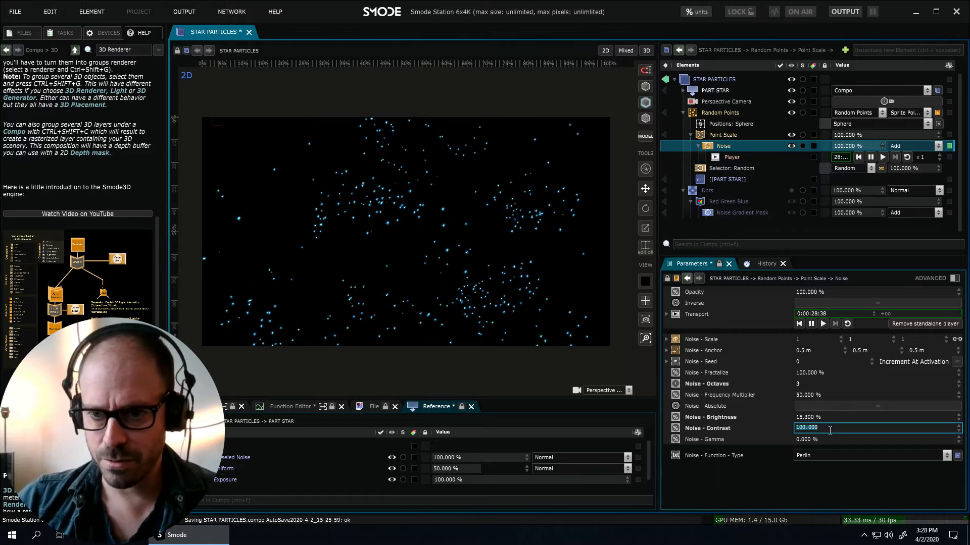
{"action": "type", "text": "50"}
{"action": "key", "text": "Return"}
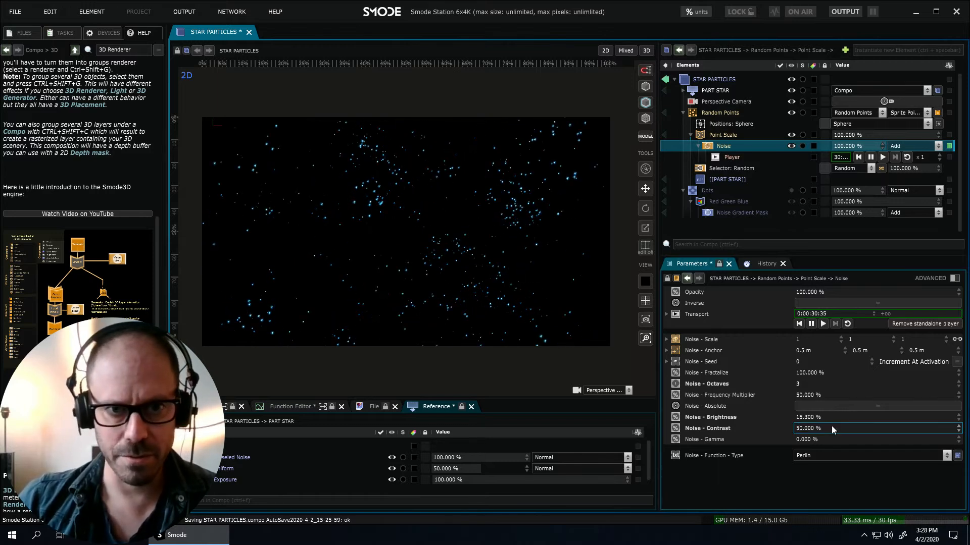
{"action": "scroll", "coordinate": [418, 239], "scroll_direction": "up", "scroll_amount": 3}
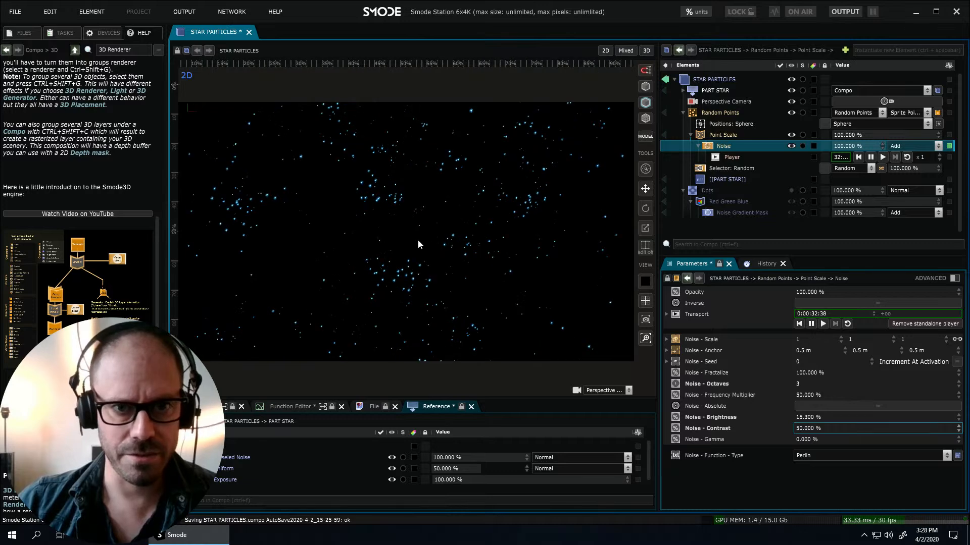
Collapse and turn off the Point Scale modifier, and add a Position Noise distort modifier to the Random Points.
{"action": "left_click", "coordinate": [690, 134]}
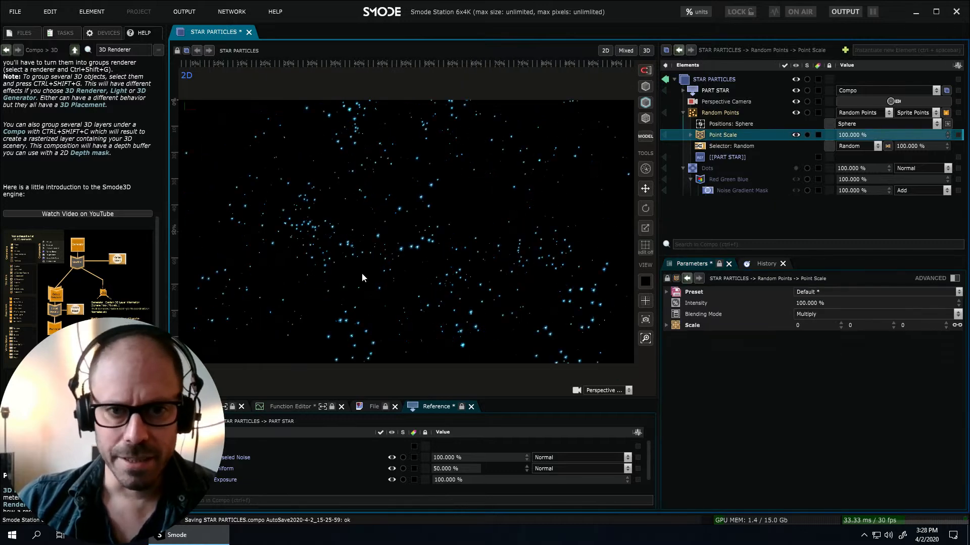
{"action": "left_click", "coordinate": [795, 135]}
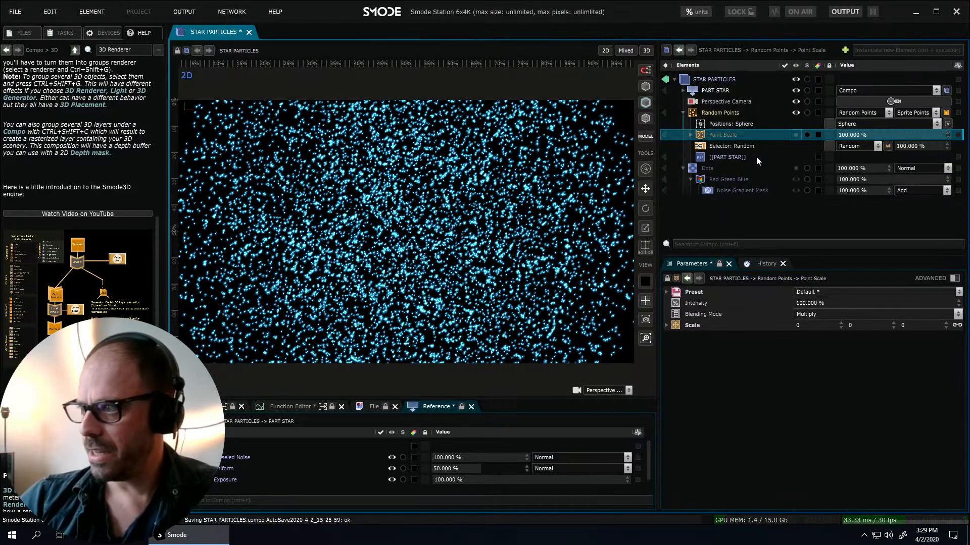
{"action": "left_click", "coordinate": [717, 113]}
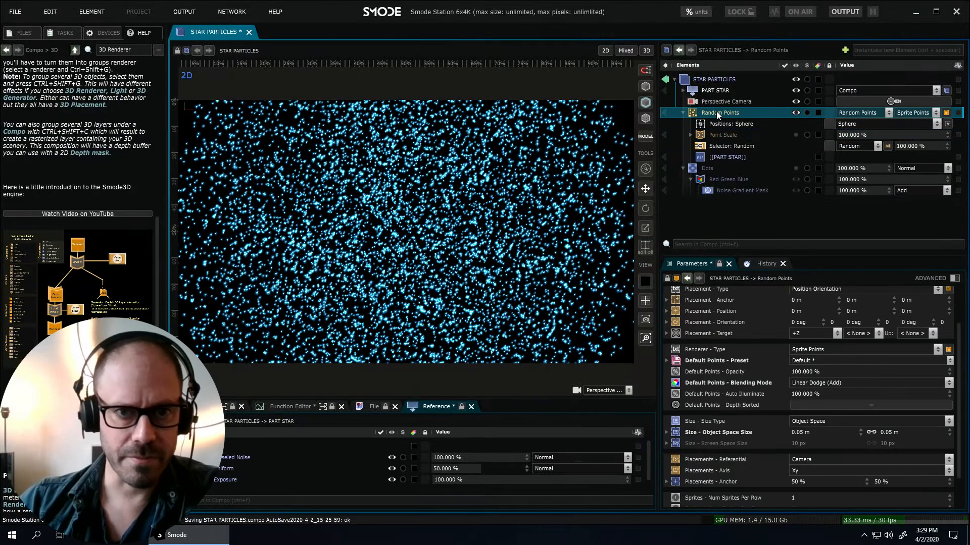
{"action": "right_click", "coordinate": [717, 114]}
{"action": "mouse_move", "coordinate": [655, 187]}
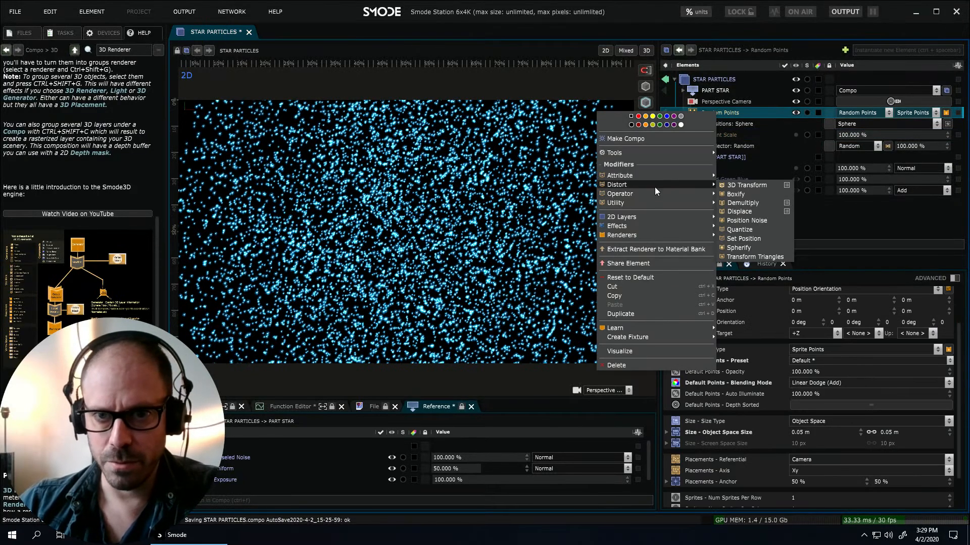
{"action": "left_click", "coordinate": [734, 218]}
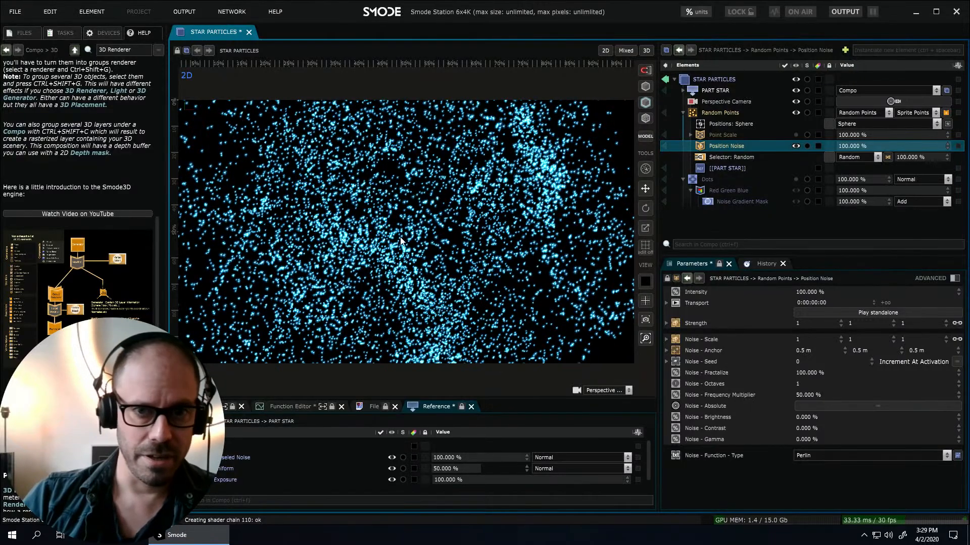
Try a noise contrast of 50% on the Position Noise modifier and set it back to 0%.
{"action": "left_click_drag", "start_coordinate": [816, 429], "coordinate": [793, 429]}
{"action": "double_click", "coordinate": [824, 427]}
{"action": "type", "text": "50"}
{"action": "key", "text": "Return"}
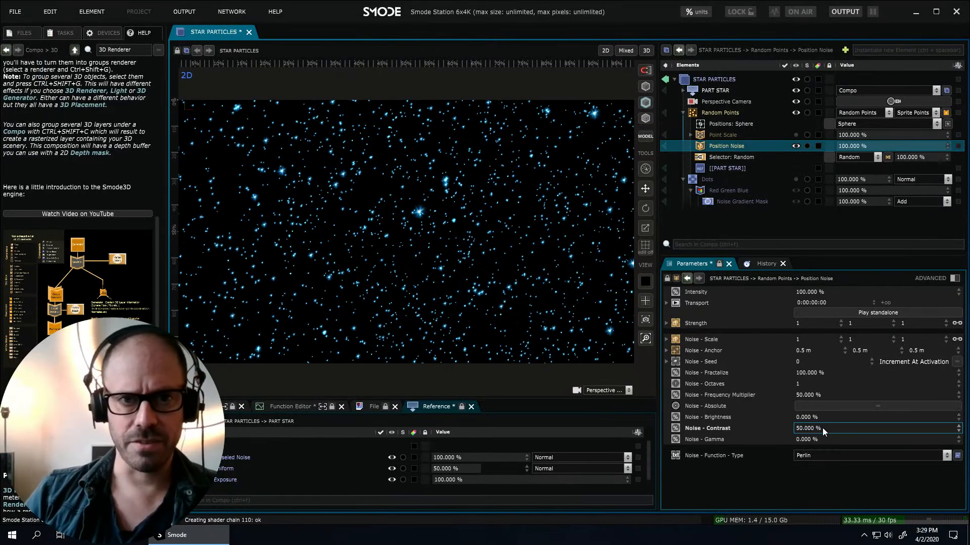
{"action": "type", "text": "0"}
{"action": "key", "text": "Return"}
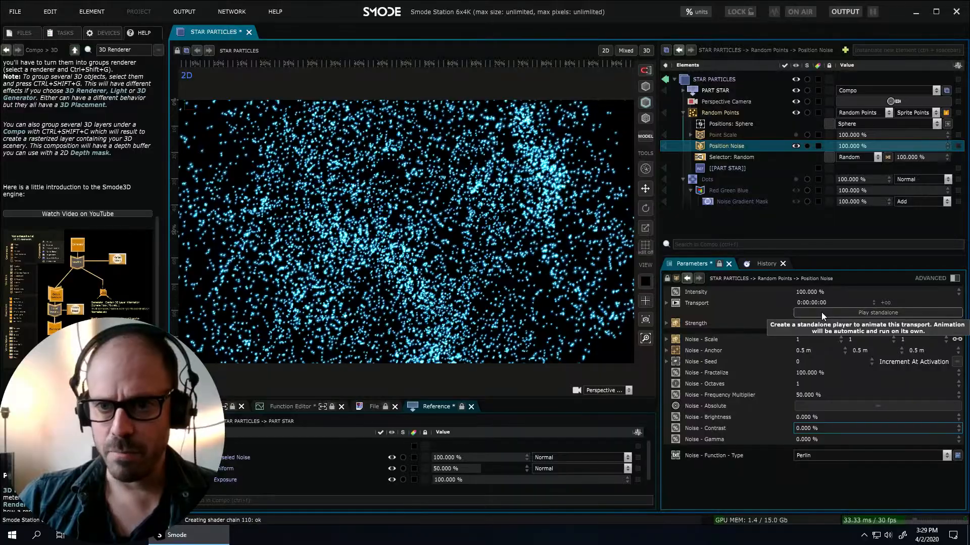
Animate the Position Noise with a standalone player and set the Perspective Camera's placement distance to 13.
{"action": "left_click", "coordinate": [821, 313]}
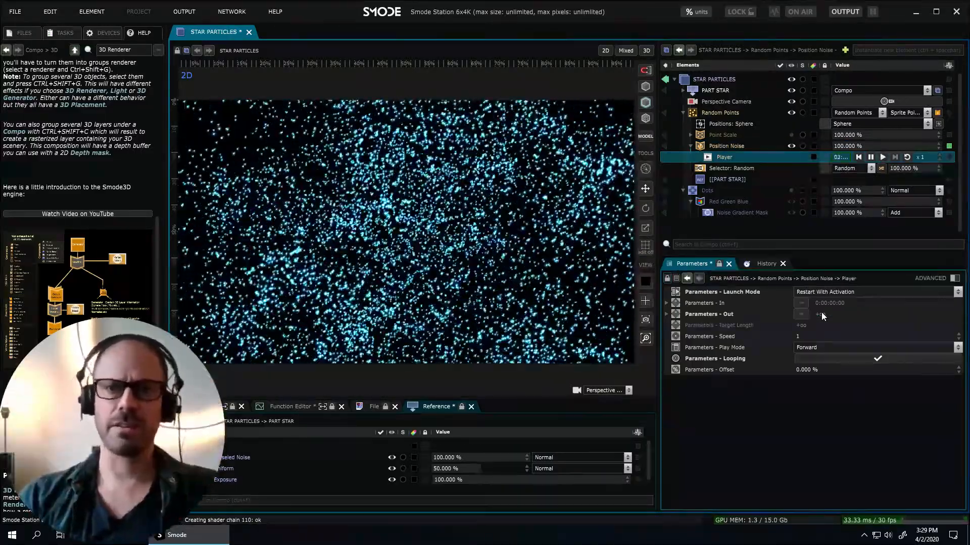
{"action": "left_click", "coordinate": [748, 146]}
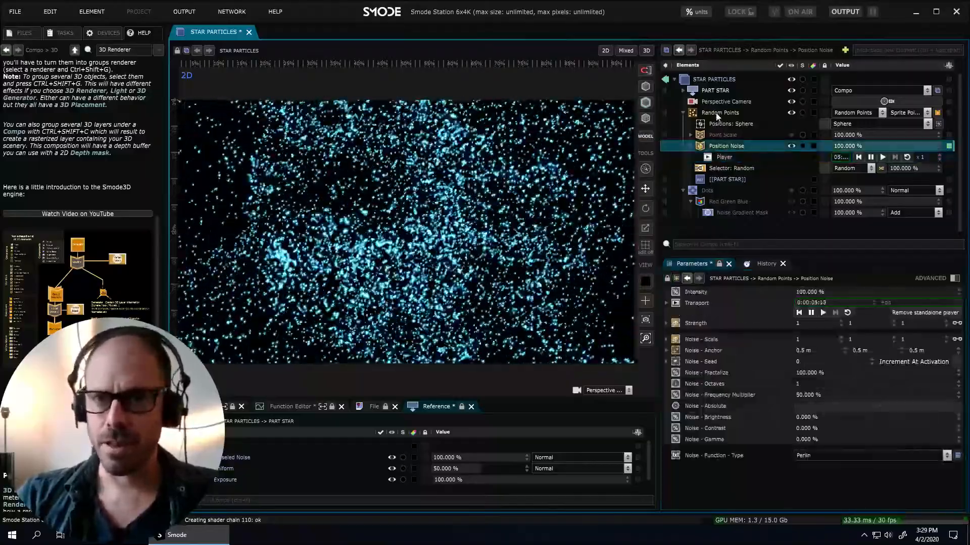
{"action": "left_click", "coordinate": [726, 101]}
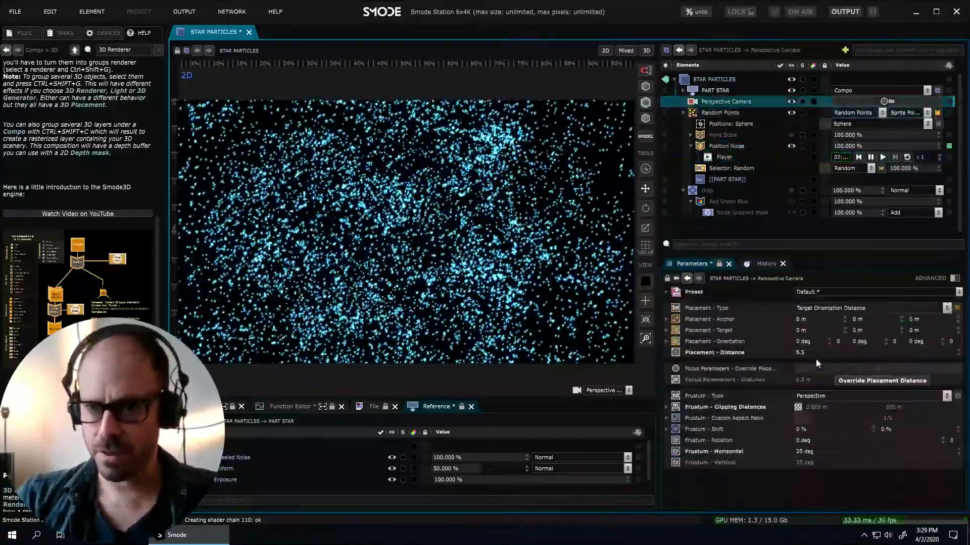
{"action": "left_click", "coordinate": [813, 352]}
{"action": "type", "text": "13"}
{"action": "key", "text": "Return"}
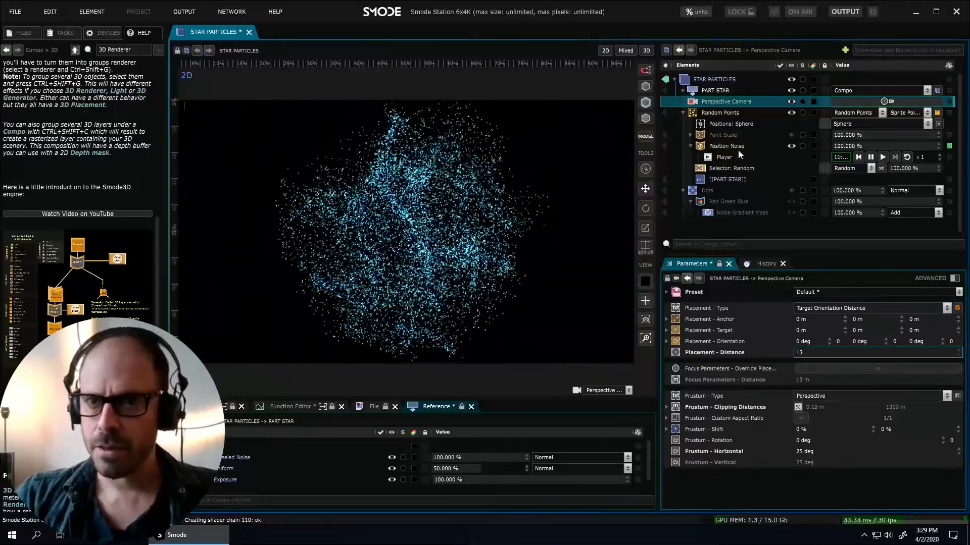
Set the Position Noise player's speed to 0.5, then unlink the modifier's strength axes and set X and Z to 0.
{"action": "left_click", "coordinate": [924, 158]}
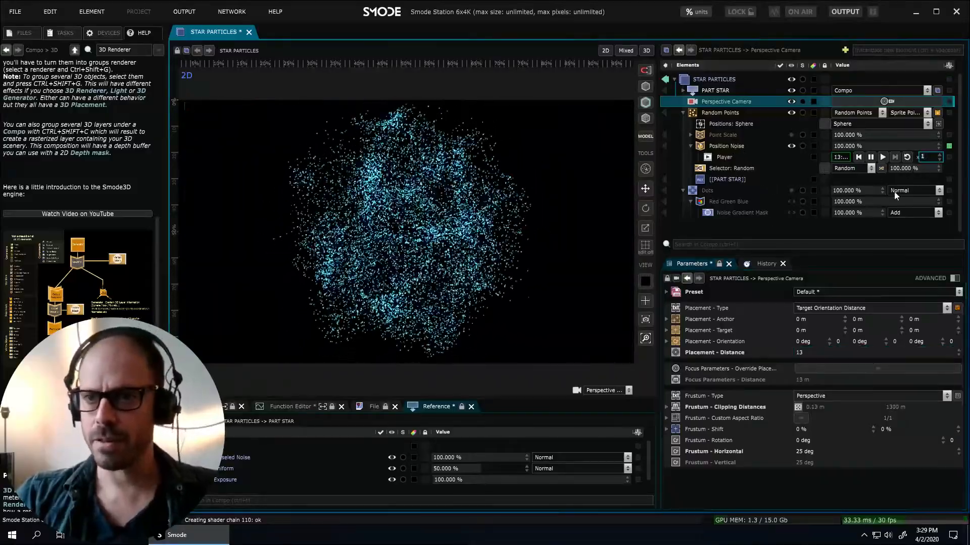
{"action": "type", "text": "0.5"}
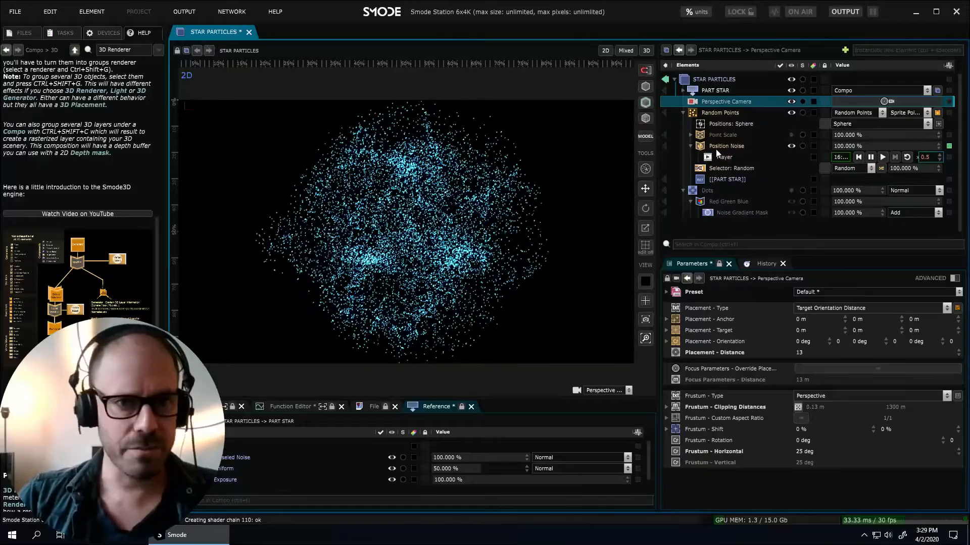
{"action": "left_click", "coordinate": [716, 147]}
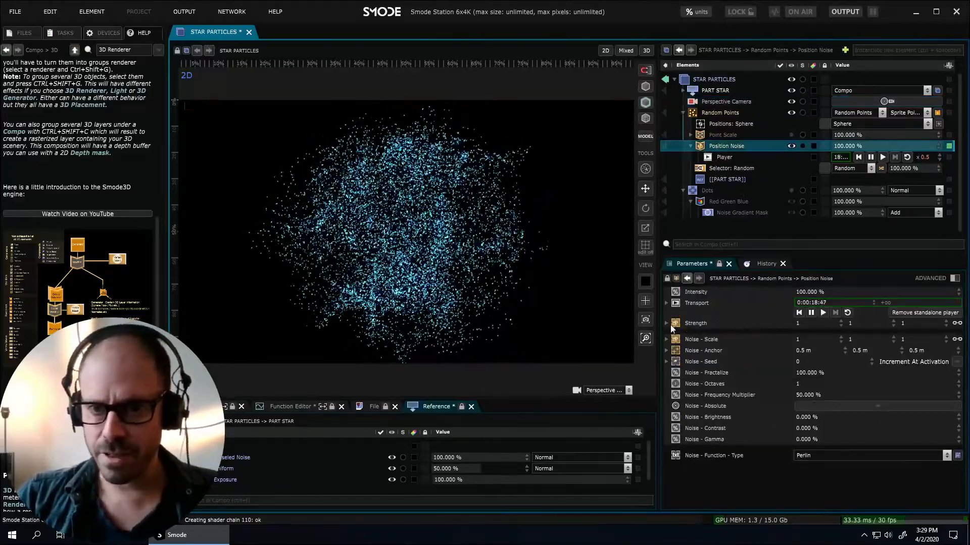
{"action": "left_click", "coordinate": [957, 323]}
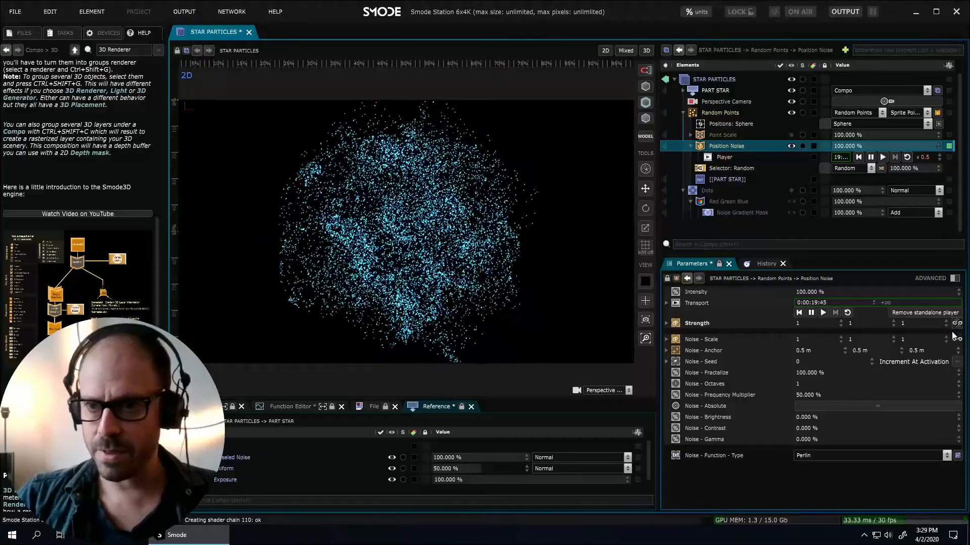
{"action": "double_click", "coordinate": [911, 326]}
{"action": "type", "text": "0"}
{"action": "double_click", "coordinate": [813, 324]}
{"action": "type", "text": "0"}
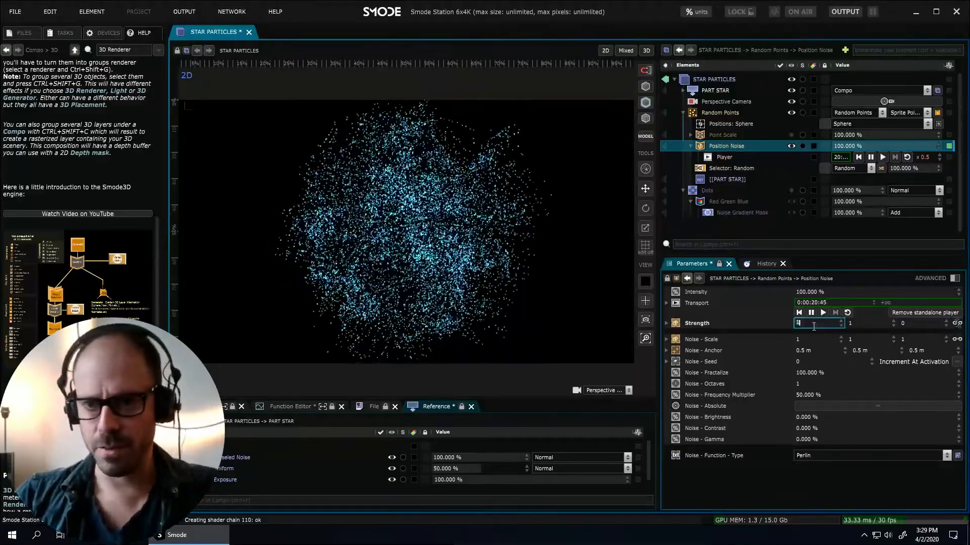
{"action": "key", "text": "Return"}
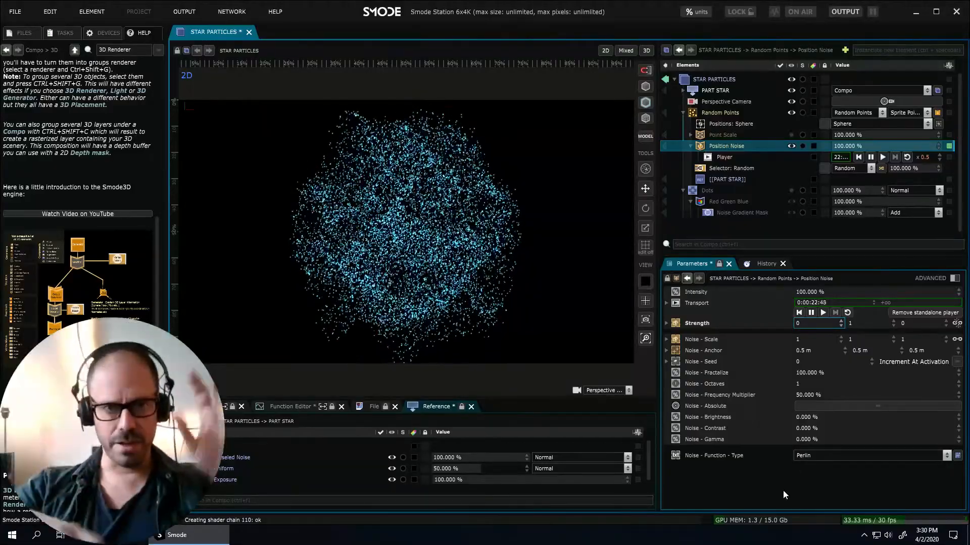
Turn the Point Scale modifier back on and set the Perspective Camera's placement distance to 6.5.
{"action": "left_click", "coordinate": [719, 136]}
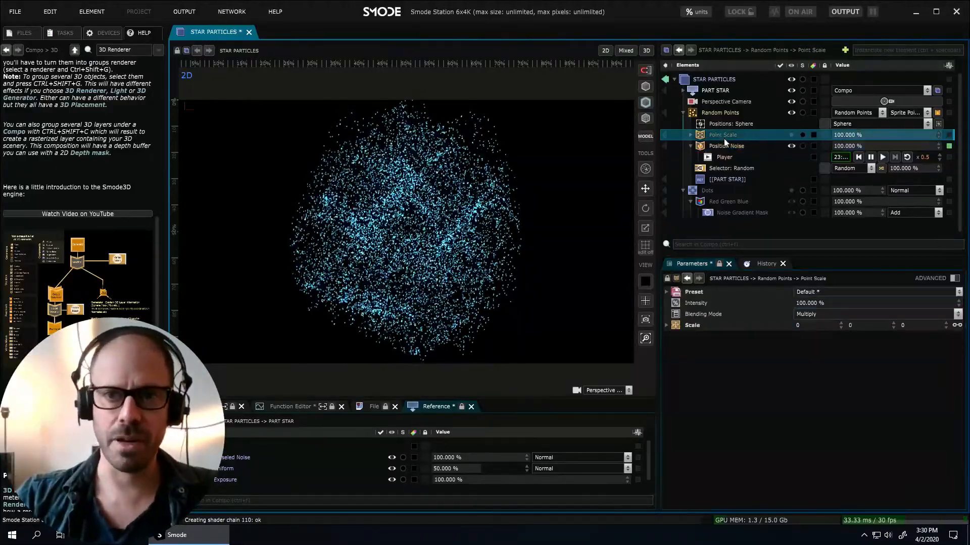
{"action": "left_click", "coordinate": [789, 135]}
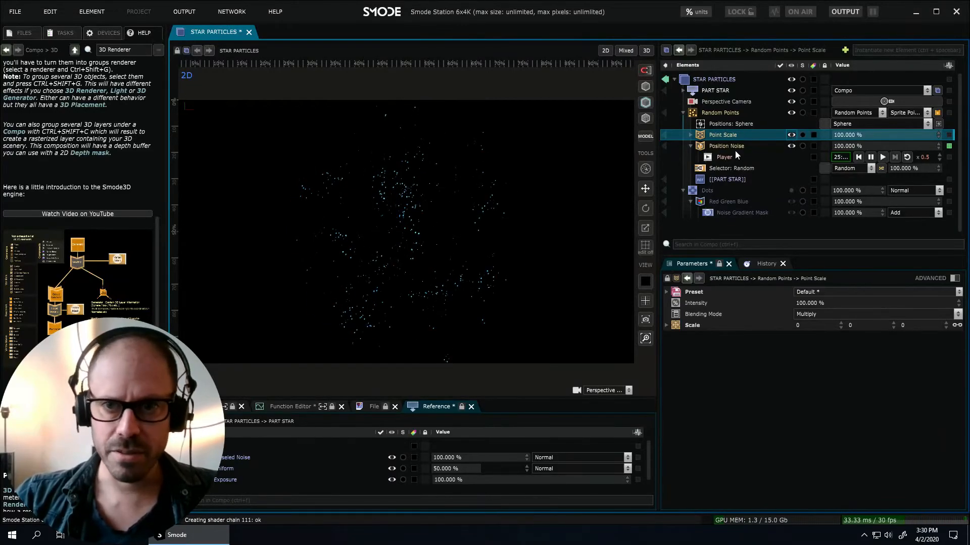
{"action": "left_click", "coordinate": [714, 103]}
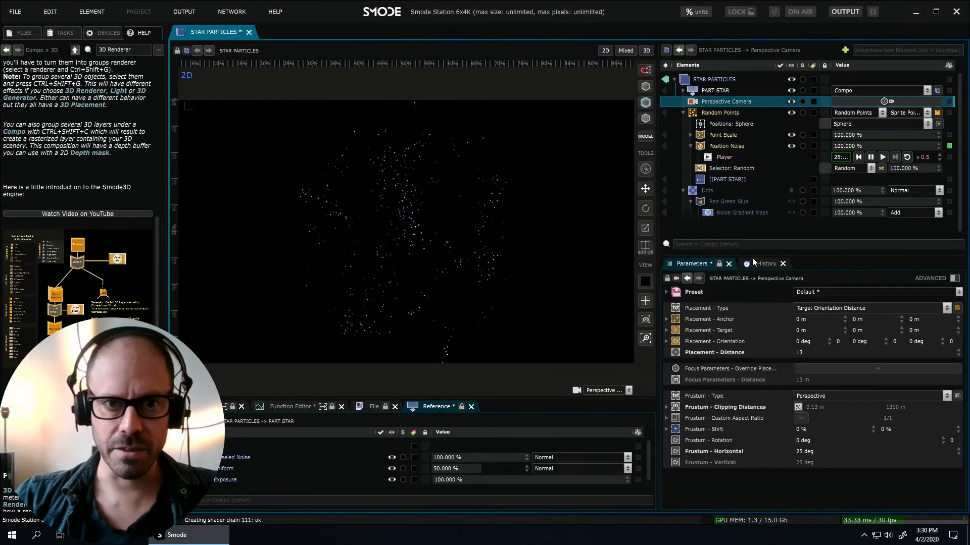
{"action": "left_click", "coordinate": [808, 350]}
{"action": "type", "text": "6.5"}
{"action": "key", "text": "Return"}
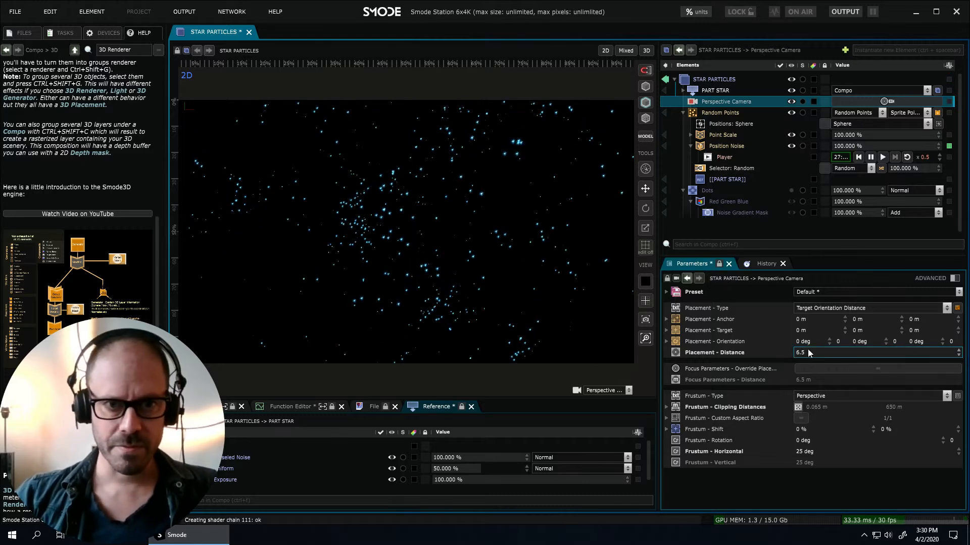
Set the Position Noise player's speed to 0.1 and the speed of the Point Scale's Noise mask player to 2.
{"action": "left_click", "coordinate": [925, 157]}
{"action": "type", "text": "0.1"}
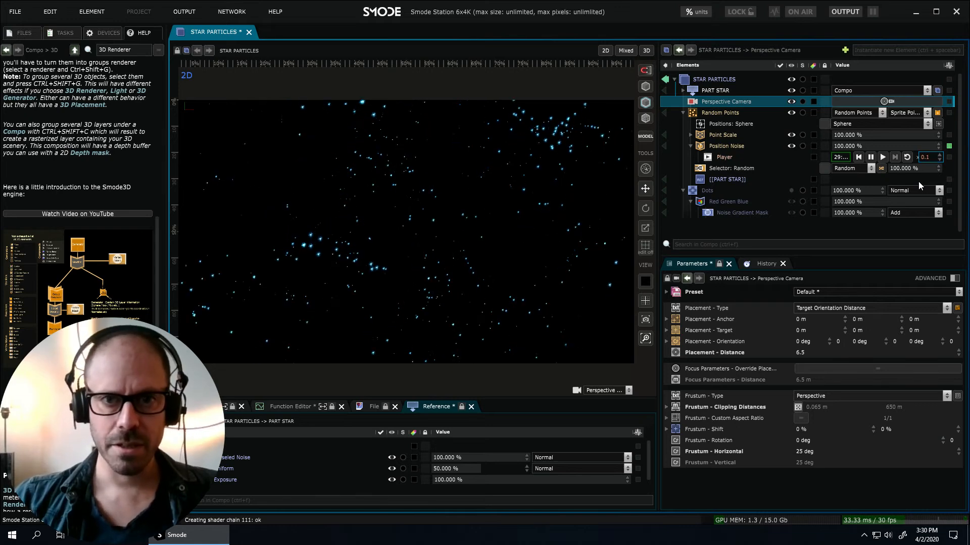
{"action": "left_click", "coordinate": [691, 135]}
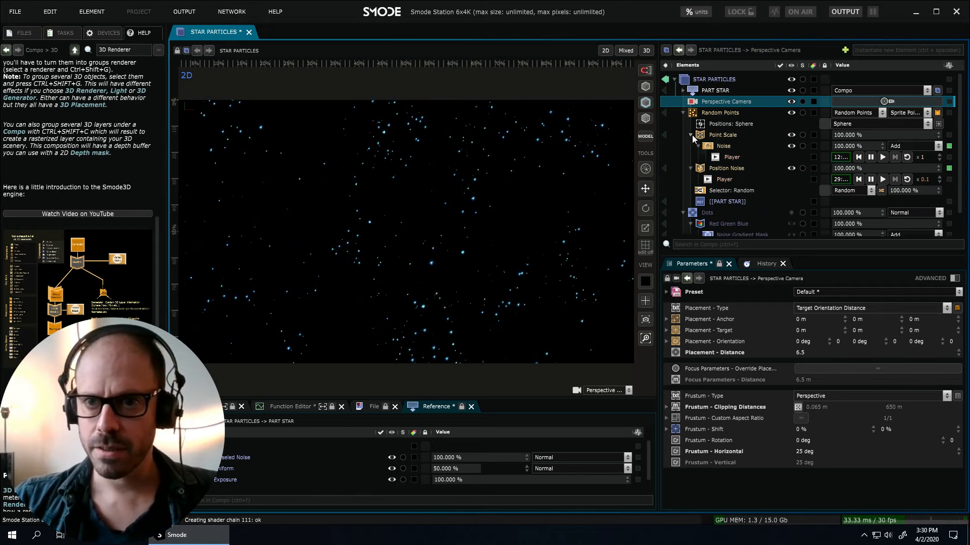
{"action": "left_click", "coordinate": [923, 157]}
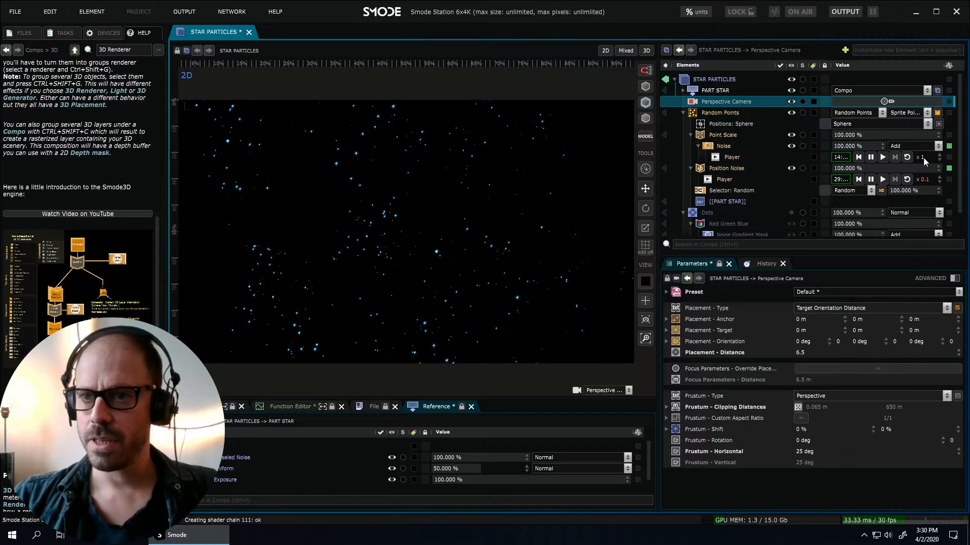
{"action": "type", "text": "2"}
{"action": "key", "text": "Return"}
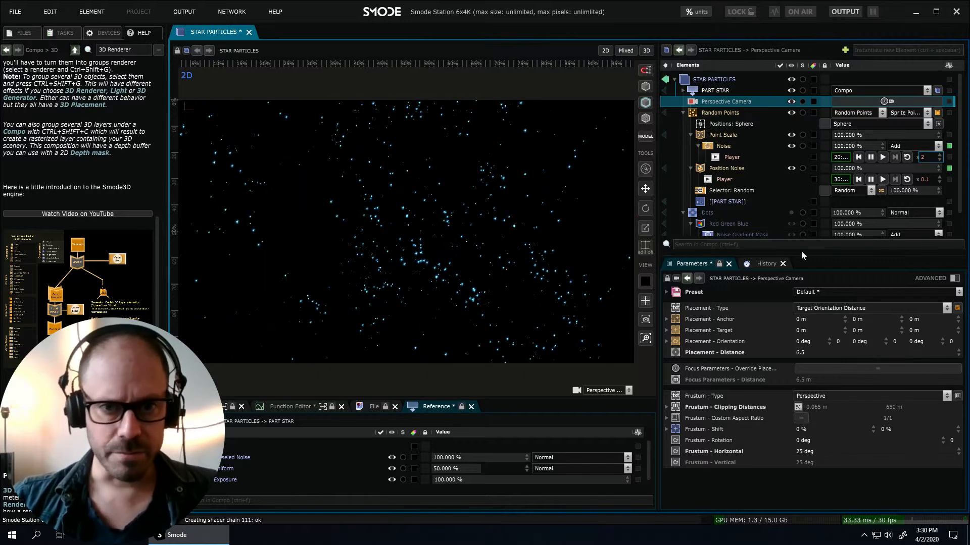
{"action": "left_click", "coordinate": [689, 136]}
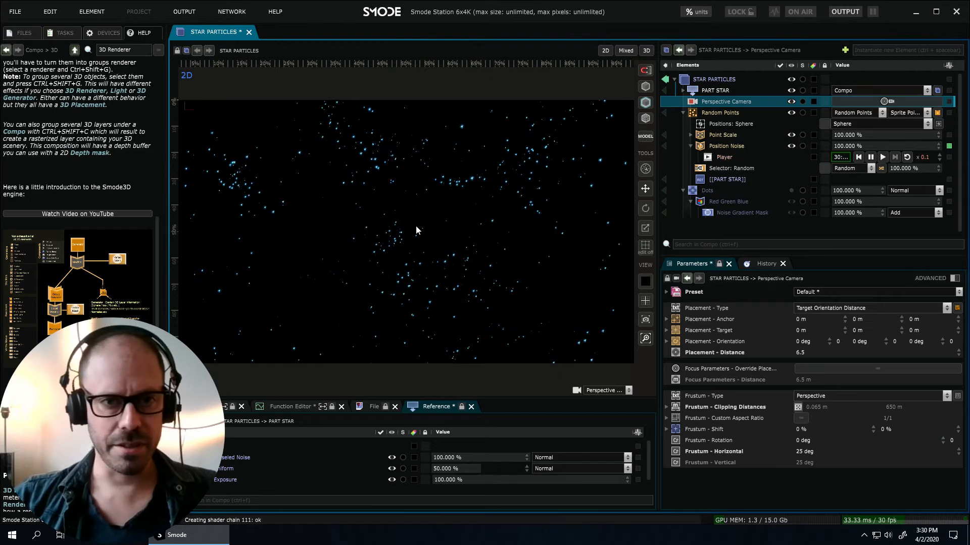
Delete the Dots layer, including its Red Green Blue modifier, from the STAR PARTICLES composition.
{"action": "scroll", "coordinate": [443, 224], "scroll_direction": "down", "scroll_amount": 3}
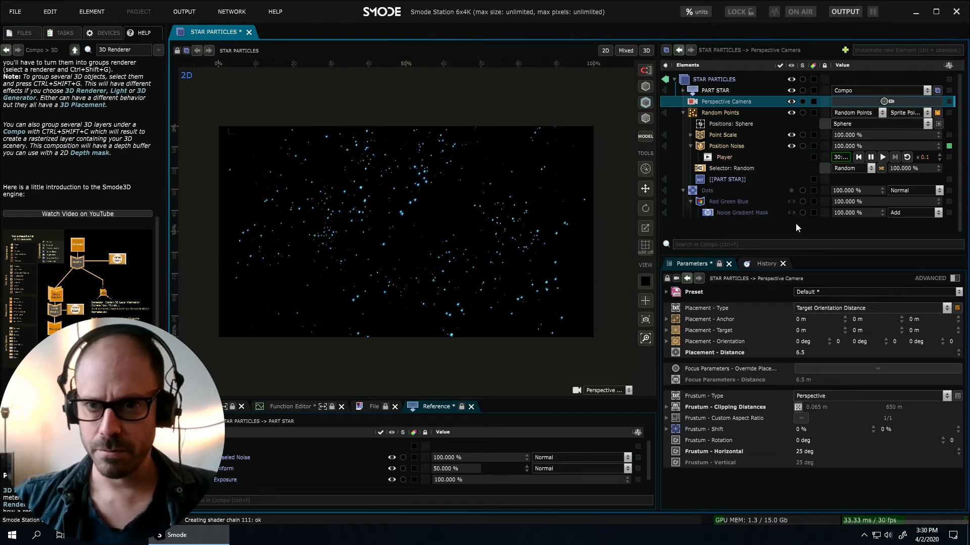
{"action": "left_click", "coordinate": [690, 145]}
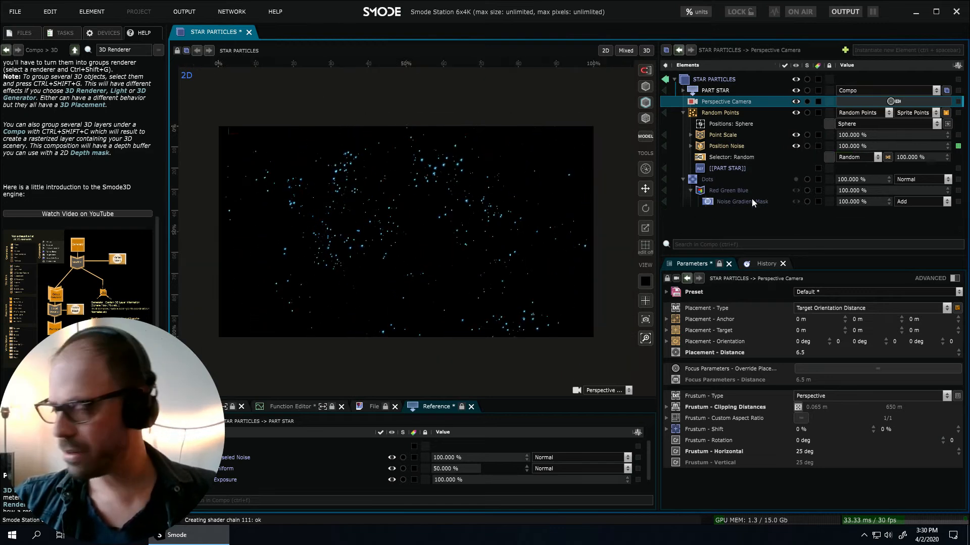
{"action": "left_click", "coordinate": [707, 180]}
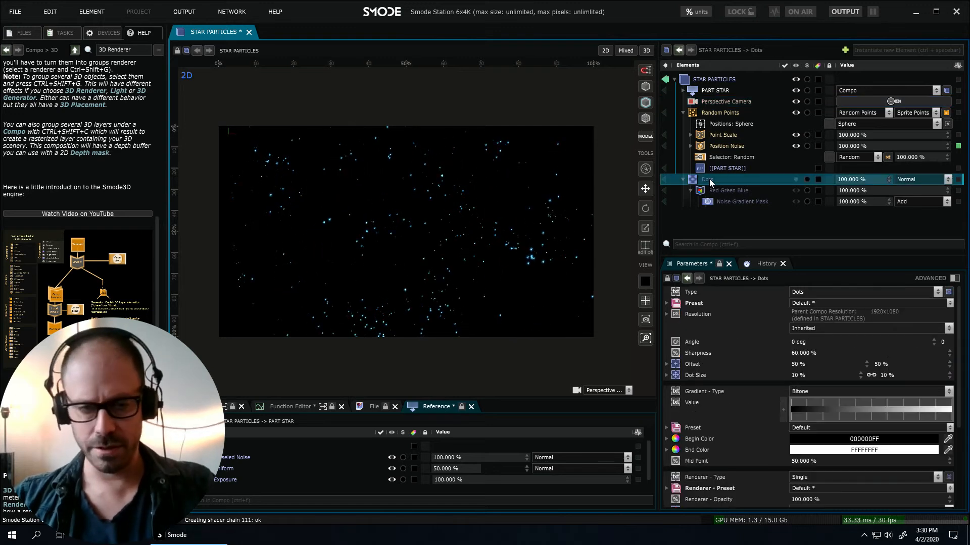
{"action": "key", "text": "Delete"}
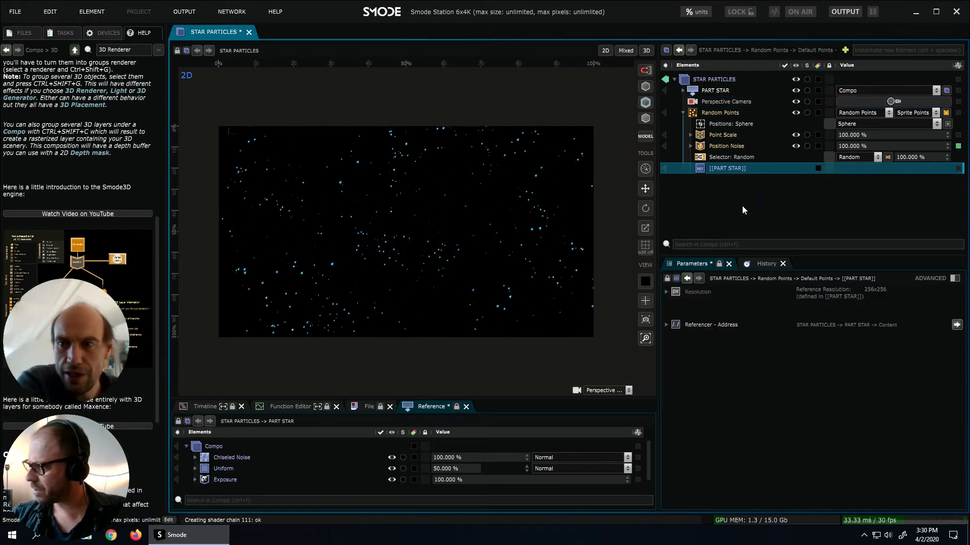
Add a Point Rotate attribute modifier to the Random Points.
{"action": "scroll", "coordinate": [476, 262], "scroll_direction": "up", "scroll_amount": 3}
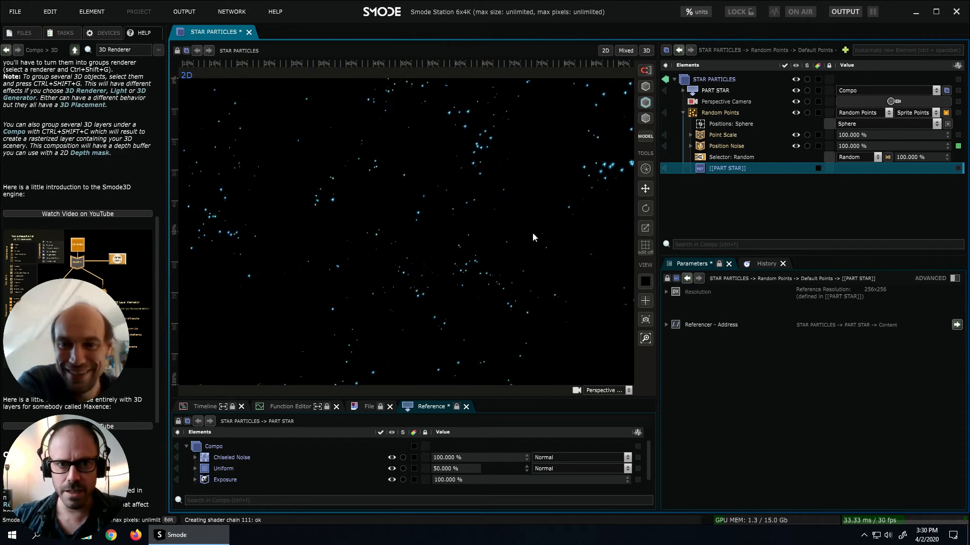
{"action": "left_click", "coordinate": [719, 113]}
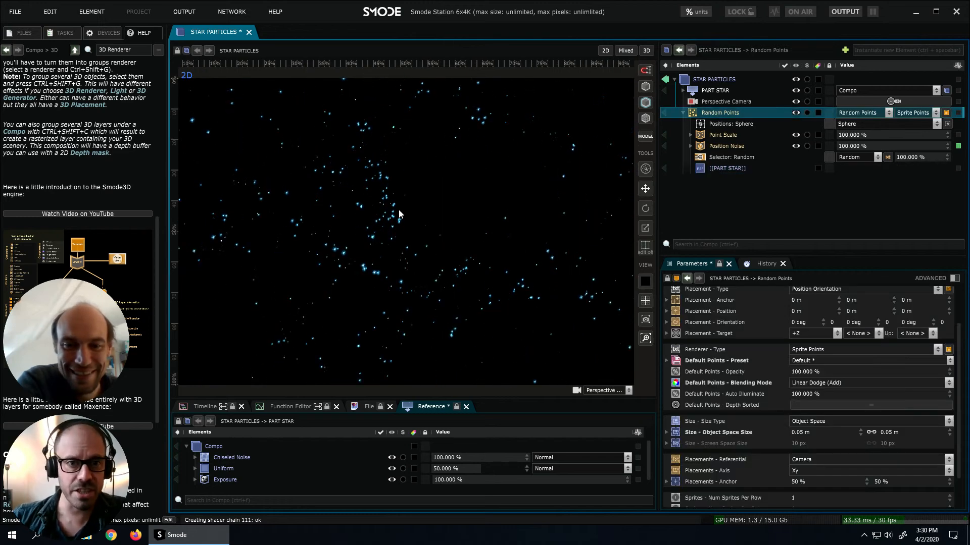
{"action": "scroll", "coordinate": [372, 203], "scroll_direction": "up", "scroll_amount": 5}
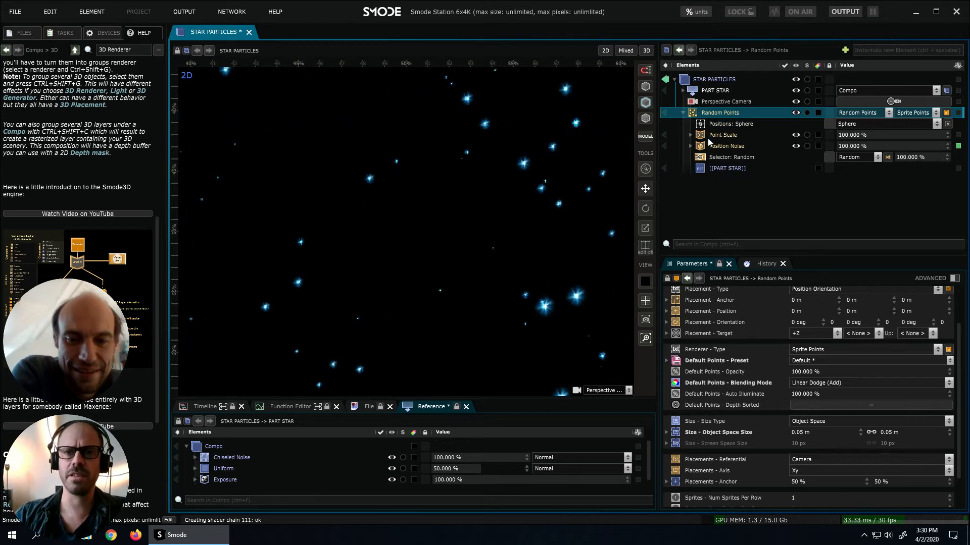
{"action": "left_click", "coordinate": [690, 146]}
{"action": "left_click", "coordinate": [690, 146]}
{"action": "left_click", "coordinate": [690, 134]}
{"action": "left_click", "coordinate": [690, 135]}
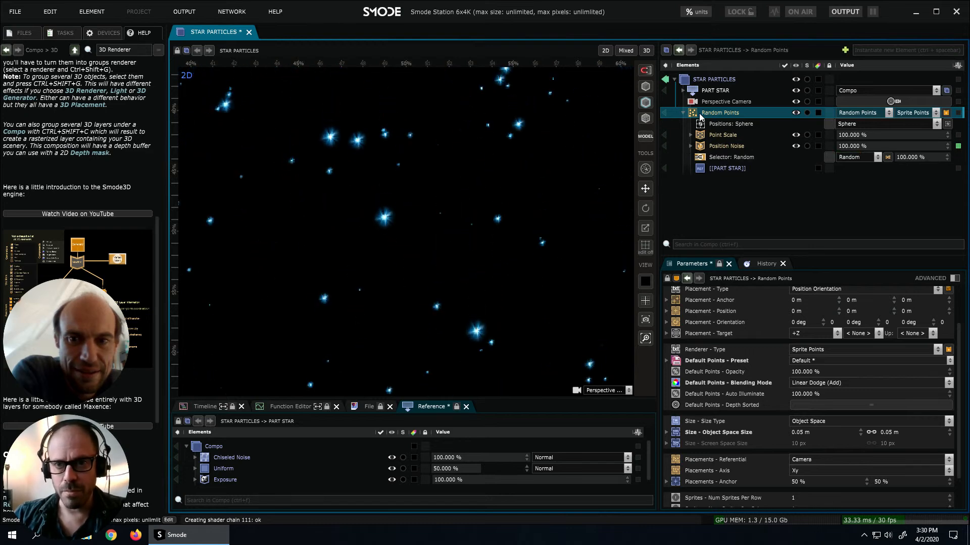
{"action": "right_click", "coordinate": [699, 113]}
{"action": "mouse_move", "coordinate": [644, 177]}
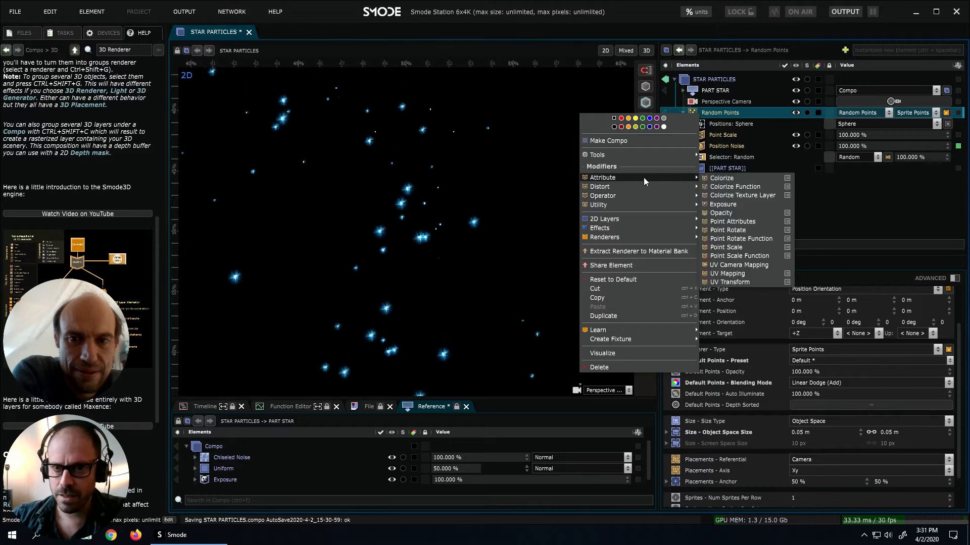
{"action": "left_click", "coordinate": [733, 230]}
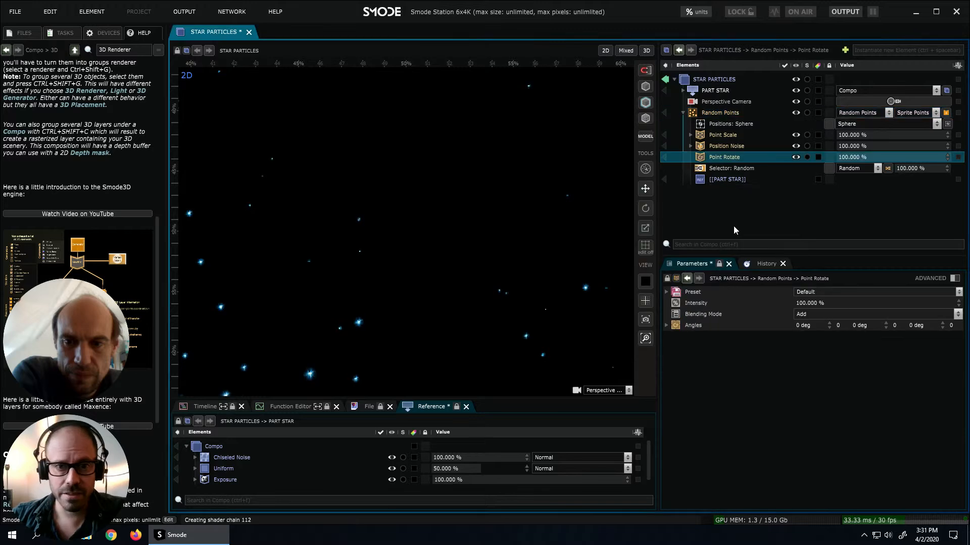
Turn off the Point Scale and Position Noise modifiers on the Random Points.
{"action": "left_click", "coordinate": [719, 147]}
{"action": "left_click", "coordinate": [720, 136], "text": "ctrl"}
{"action": "key", "text": "ctrl+e"}
{"action": "scroll", "coordinate": [508, 233], "scroll_direction": "down", "scroll_amount": 3}
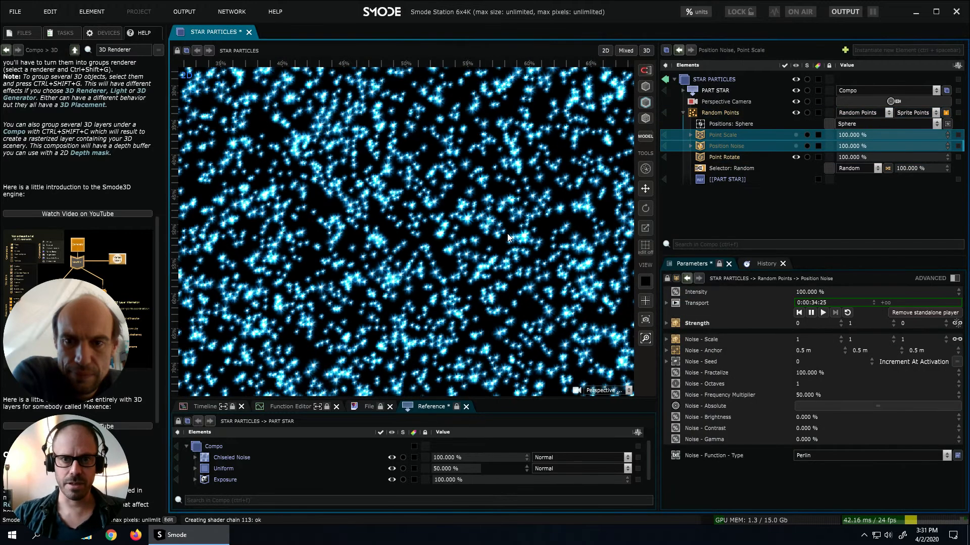
{"action": "scroll", "coordinate": [425, 248], "scroll_direction": "down", "scroll_amount": 2}
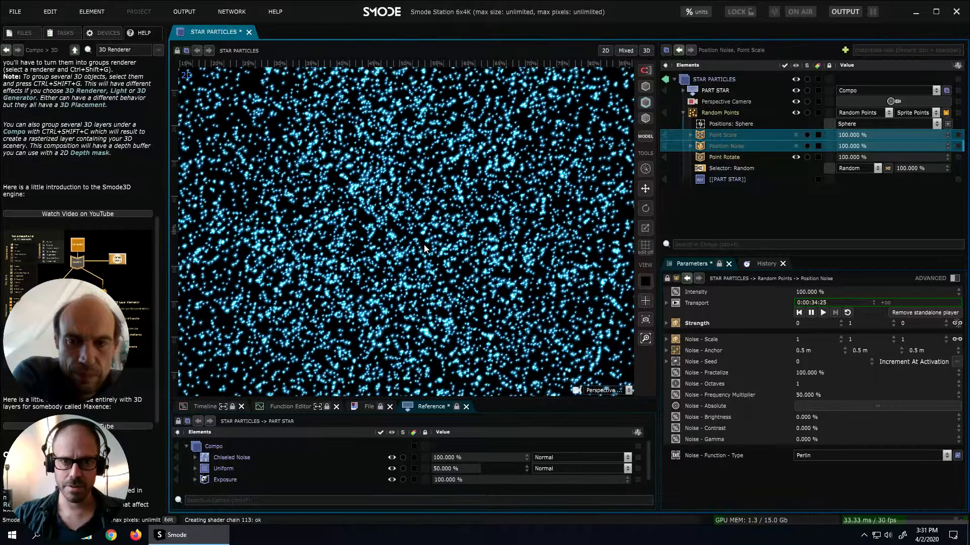
Set the Random Points count to 50.
{"action": "left_click", "coordinate": [728, 115]}
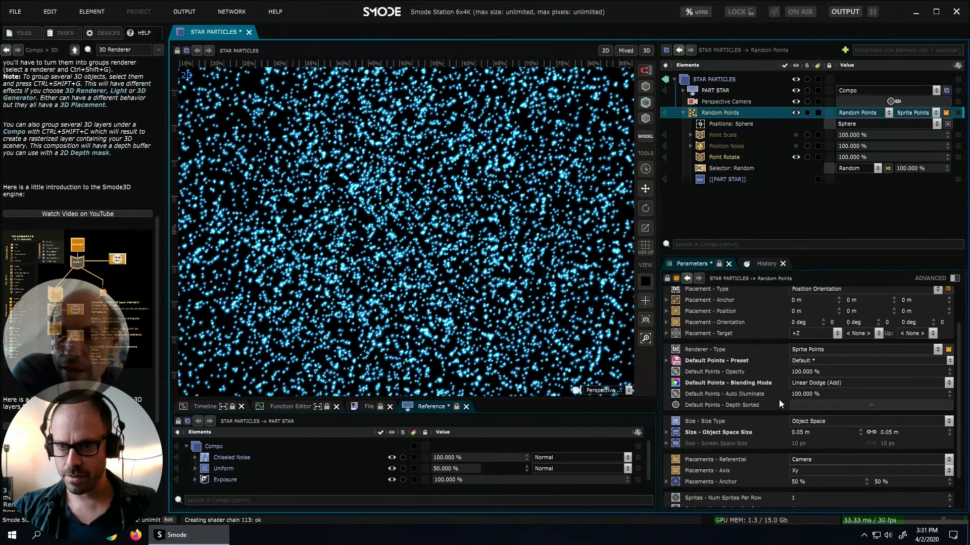
{"action": "scroll", "coordinate": [779, 396], "scroll_direction": "up", "scroll_amount": 3}
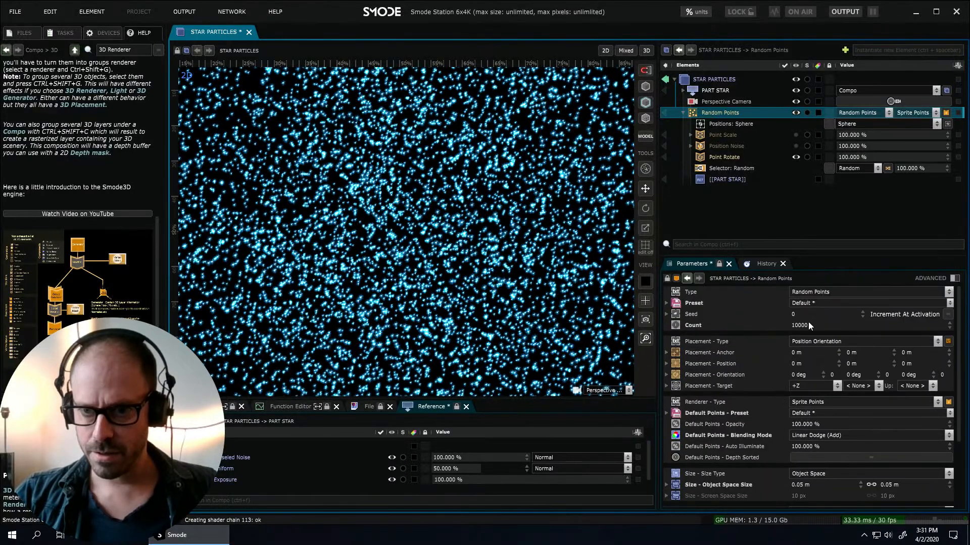
{"action": "double_click", "coordinate": [809, 325]}
{"action": "type", "text": "50"}
{"action": "key", "text": "Return"}
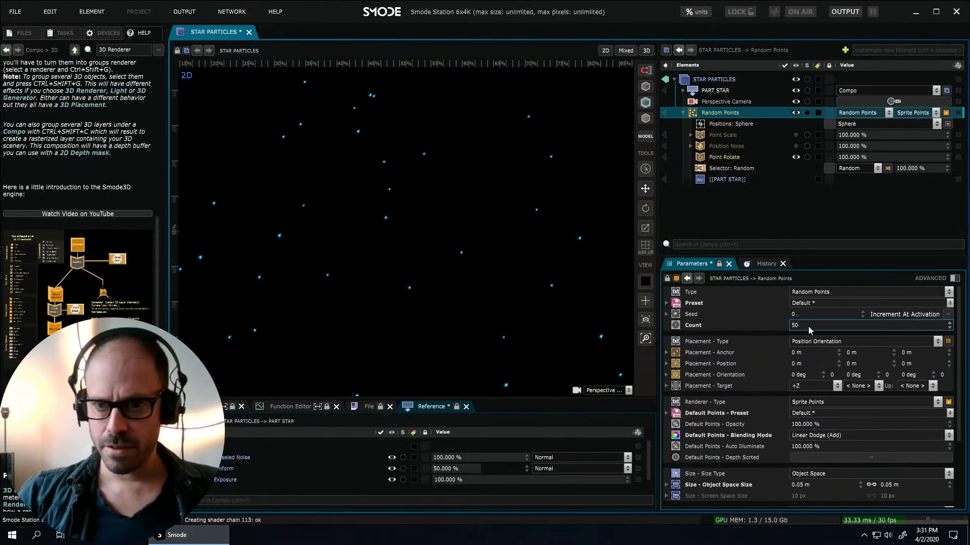
Enlarge the star sprites of the Random Points to an object space size of 0.95 m.
{"action": "left_click", "coordinate": [723, 142]}
{"action": "key", "text": "space"}
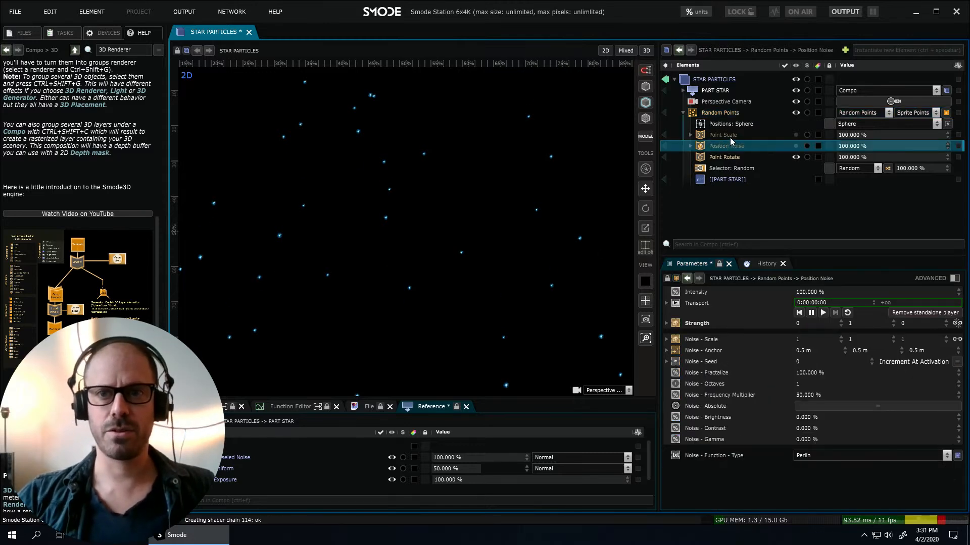
{"action": "left_click", "coordinate": [717, 113]}
{"action": "scroll", "coordinate": [766, 450], "scroll_direction": "down", "scroll_amount": 1}
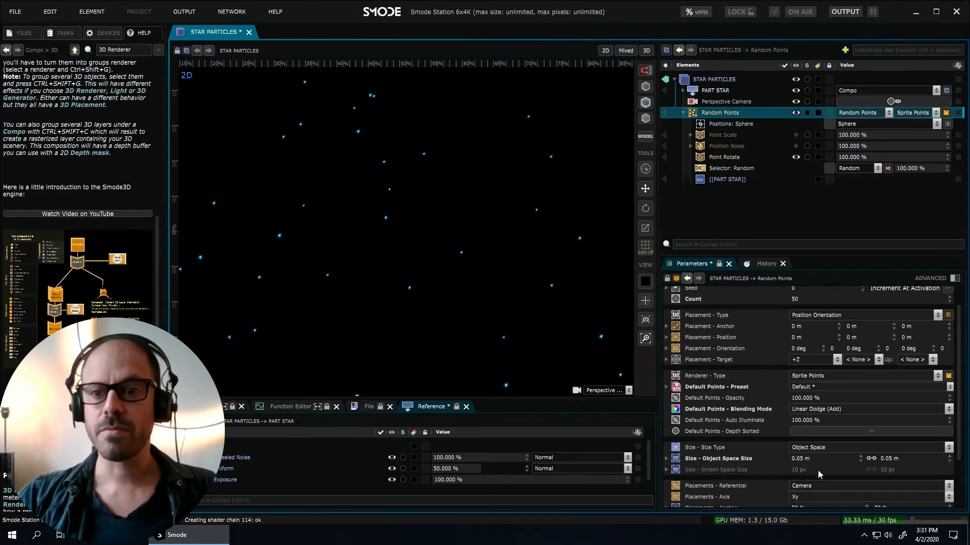
{"action": "left_click_drag", "start_coordinate": [813, 457], "coordinate": [838, 458]}
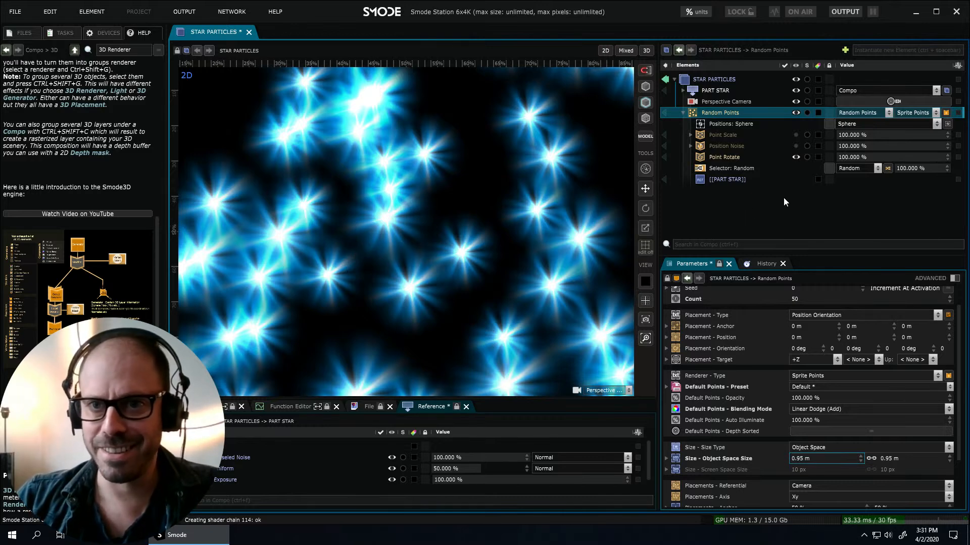
{"action": "scroll", "coordinate": [476, 264], "scroll_direction": "down", "scroll_amount": 3}
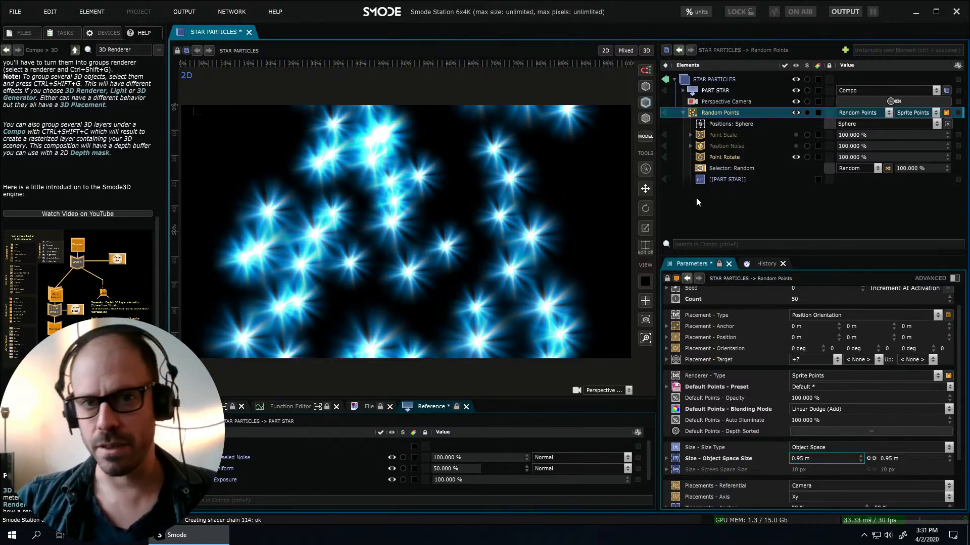
Try rotating the points about the Y, X and Z axes with the Point Rotate angles, undoing each change.
{"action": "left_click", "coordinate": [730, 157]}
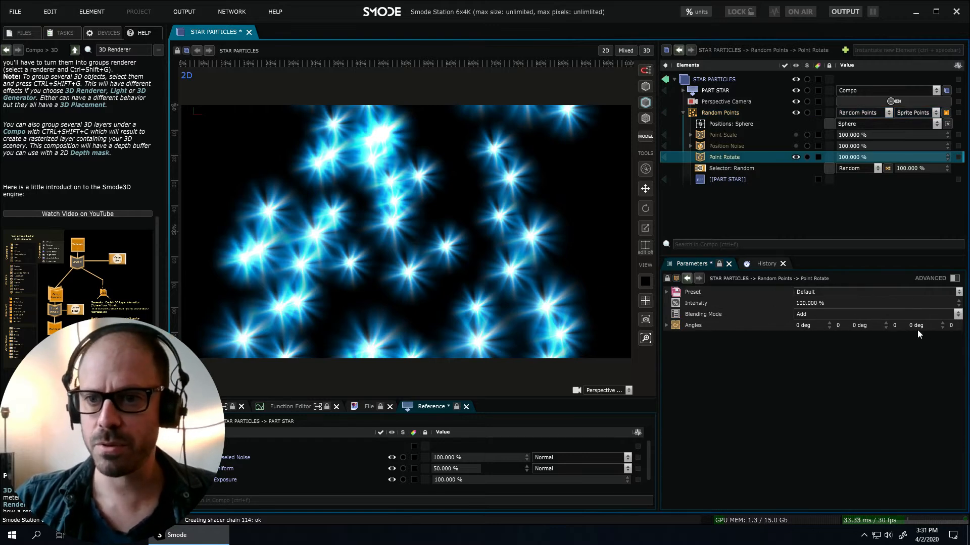
{"action": "left_click_drag", "start_coordinate": [858, 329], "coordinate": [965, 329]}
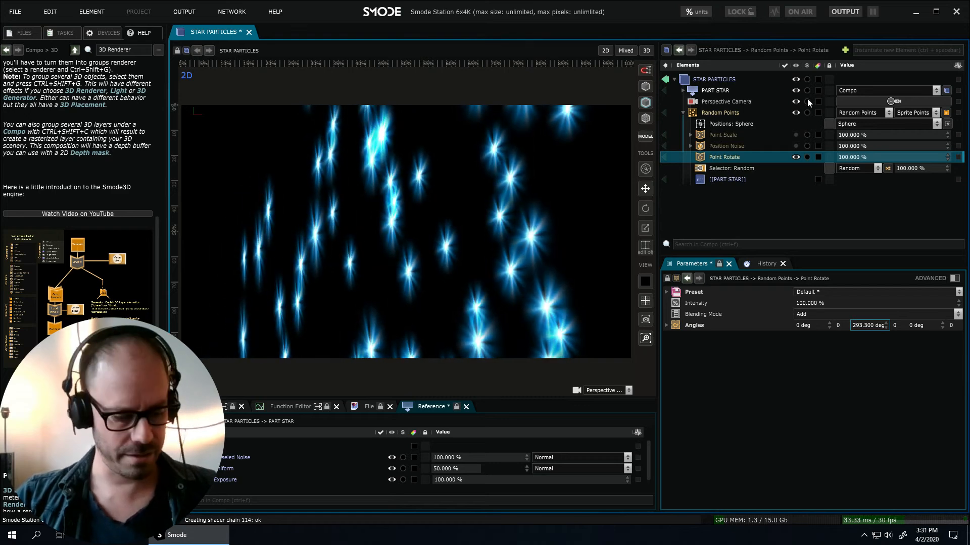
{"action": "key", "text": "ctrl+z"}
{"action": "left_click_drag", "start_coordinate": [795, 328], "coordinate": [744, 19]}
{"action": "key", "text": "ctrl+z"}
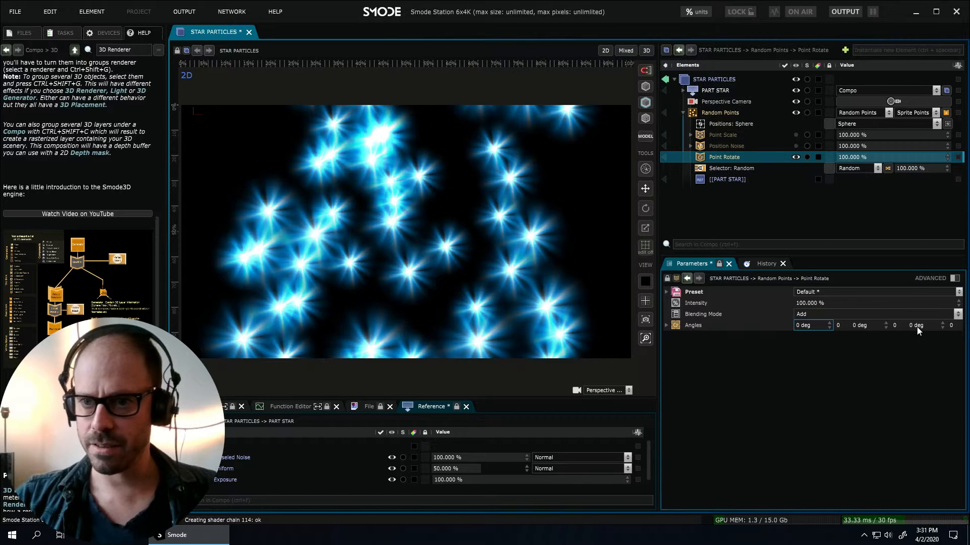
{"action": "left_click_drag", "start_coordinate": [916, 328], "coordinate": [921, 308]}
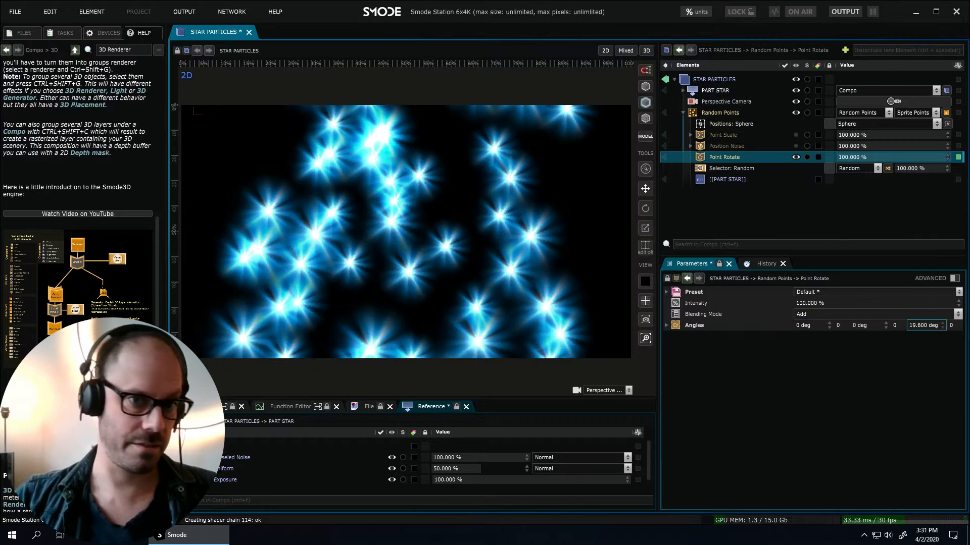
{"action": "key", "text": "ctrl+z"}
Set the Point Rotate's Z angle to 1 full turn and add a Random mask to the modifier.
{"action": "left_click", "coordinate": [951, 327]}
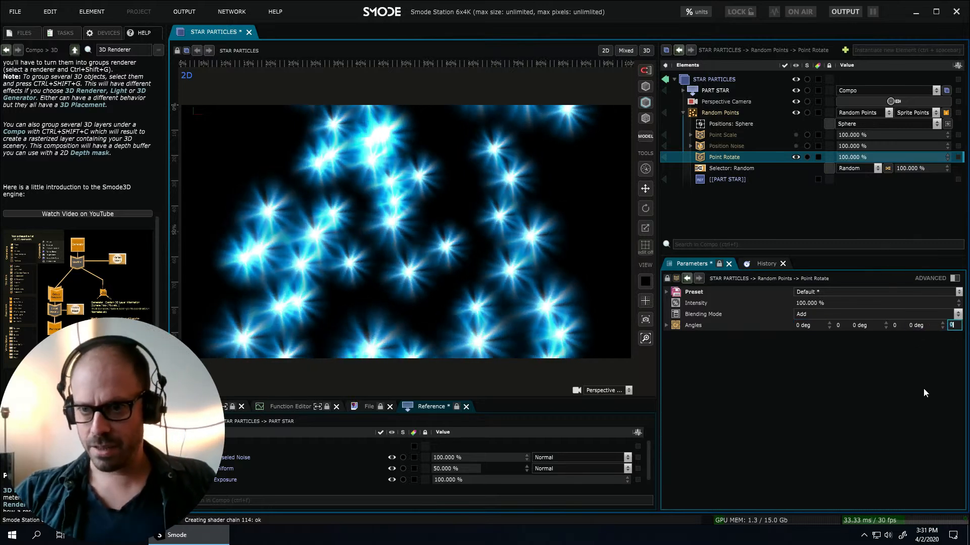
{"action": "type", "text": "1"}
{"action": "key", "text": "Return"}
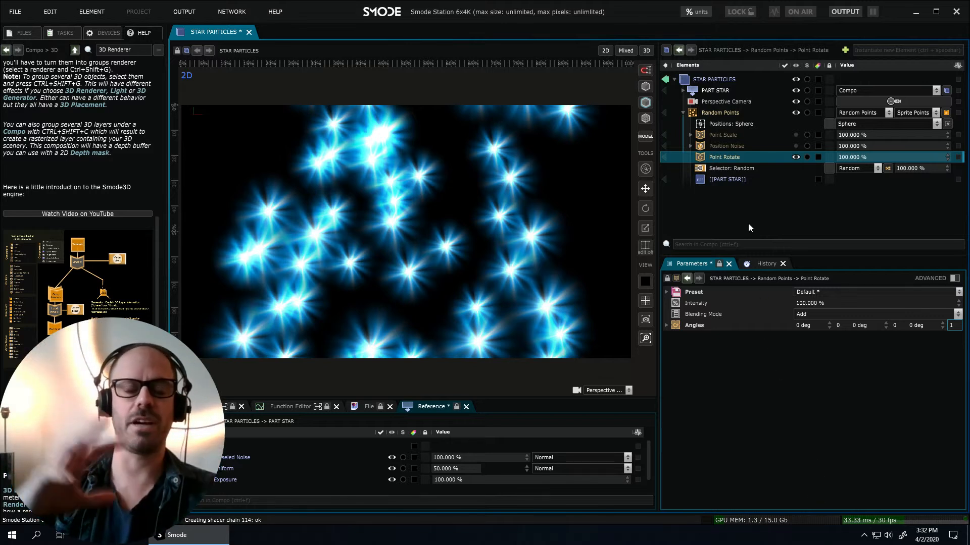
{"action": "right_click", "coordinate": [710, 157]}
{"action": "mouse_move", "coordinate": [686, 190]}
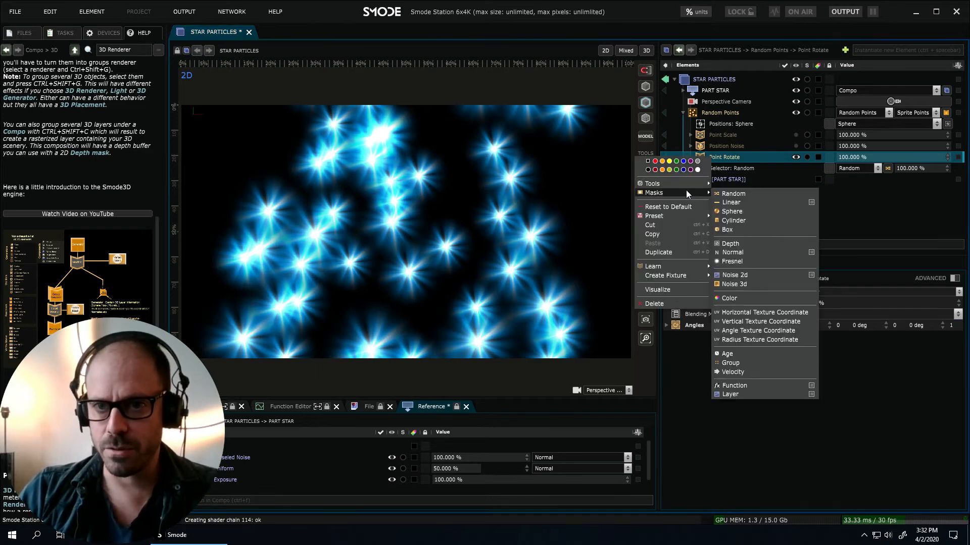
{"action": "left_click", "coordinate": [730, 194]}
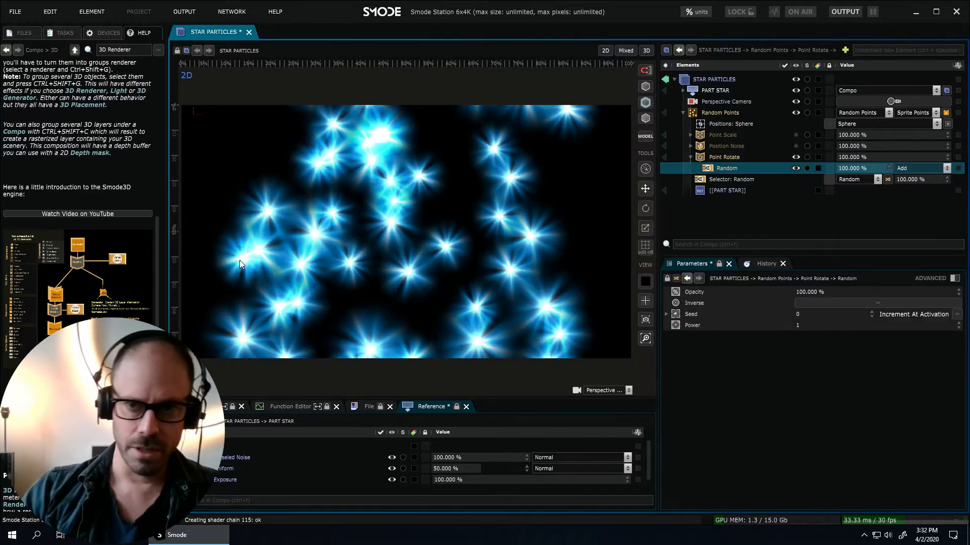
Open the object space size of the Random Points for editing.
{"action": "left_click", "coordinate": [702, 114]}
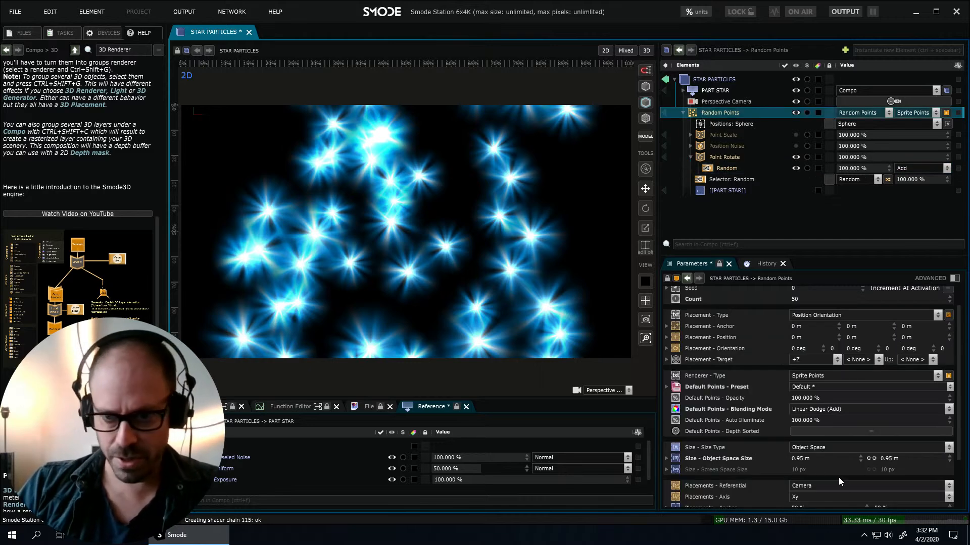
{"action": "double_click", "coordinate": [810, 460]}
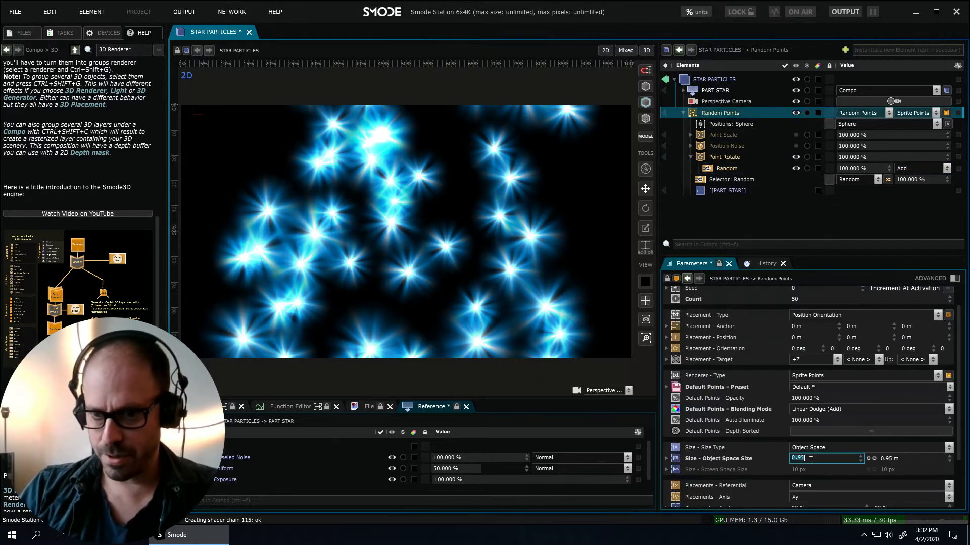
Try object space sizes of 0.05 m and 0.075 m for the Random Points sprites.
{"action": "type", "text": ".05"}
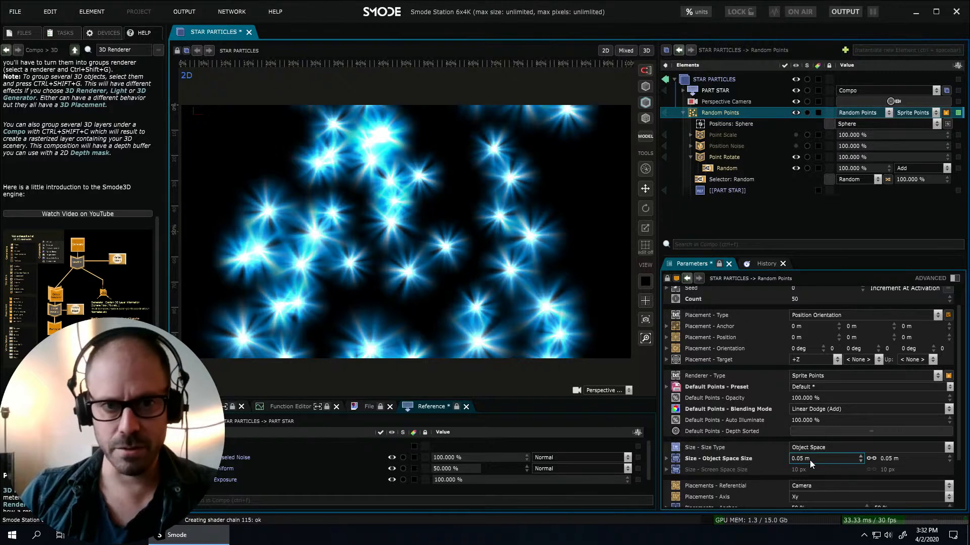
{"action": "key", "text": "Return"}
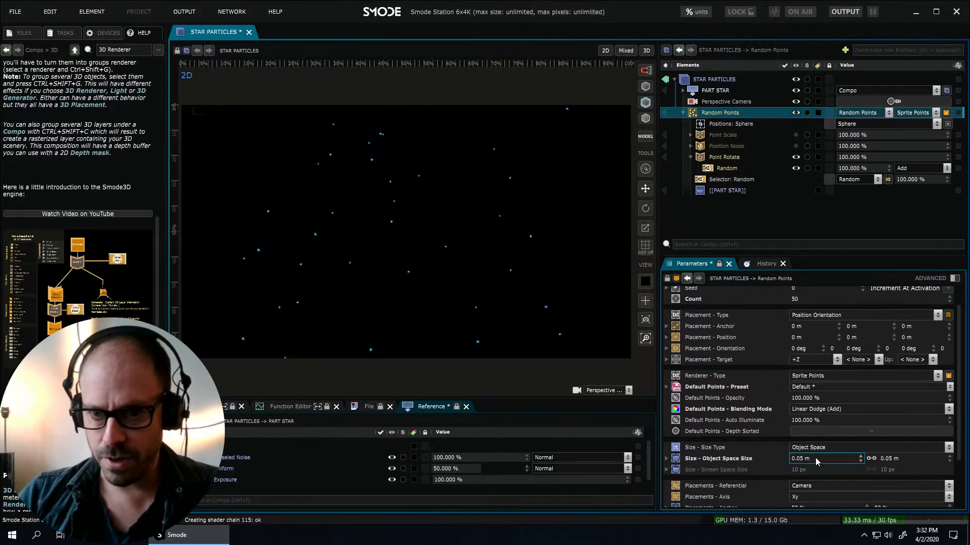
{"action": "double_click", "coordinate": [807, 457]}
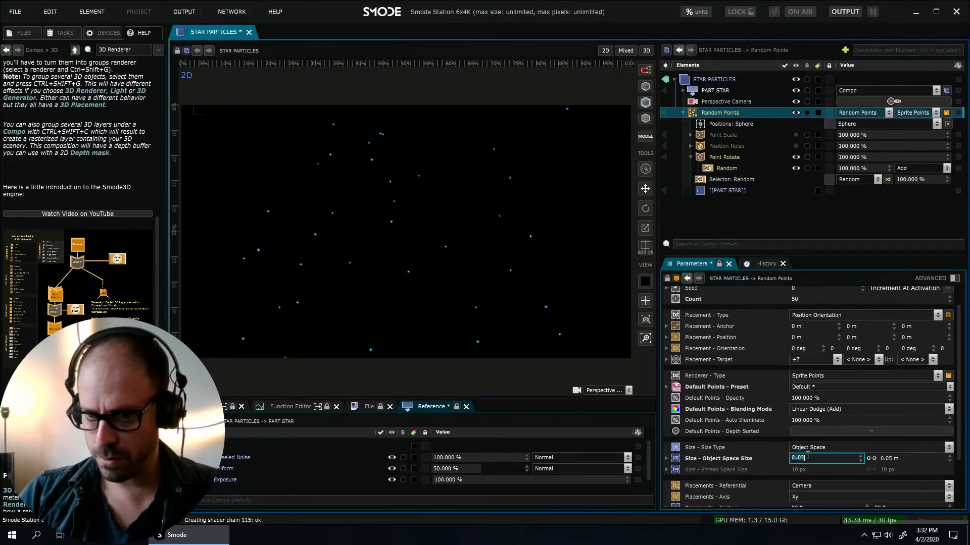
{"action": "type", "text": ".07"}
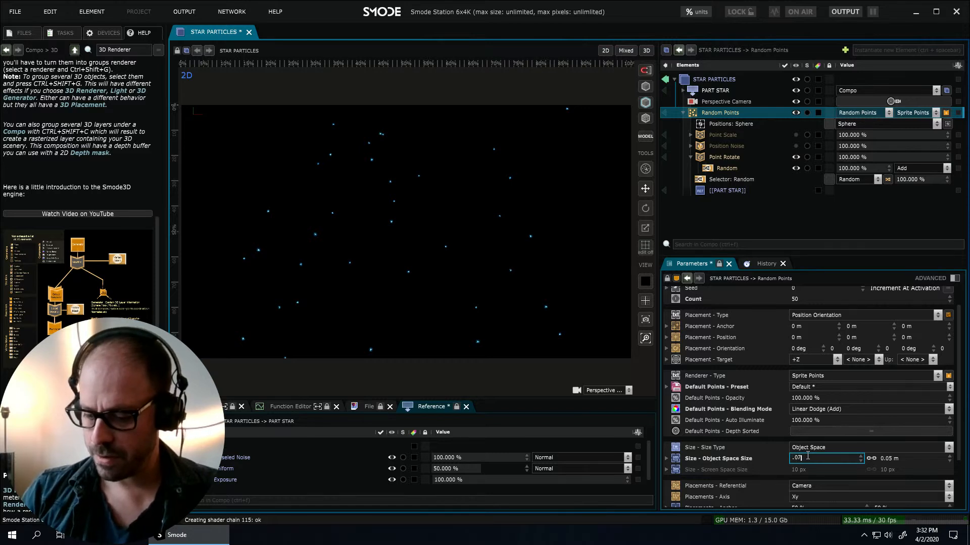
{"action": "type", "text": "5"}
{"action": "key", "text": "Return"}
Set the Random Points' Object Space Size to 0.1 m and check the stars up close.
{"action": "double_click", "coordinate": [806, 460]}
{"action": "type", "text": ".1"}
{"action": "key", "text": "Return"}
{"action": "scroll", "coordinate": [523, 257], "scroll_direction": "up", "scroll_amount": 2}
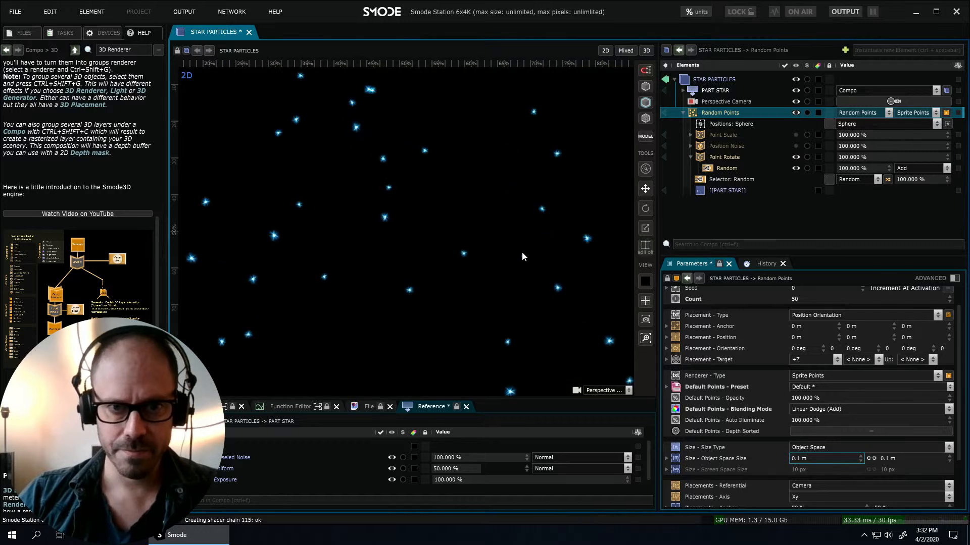
{"action": "scroll", "coordinate": [563, 228], "scroll_direction": "down", "scroll_amount": 2}
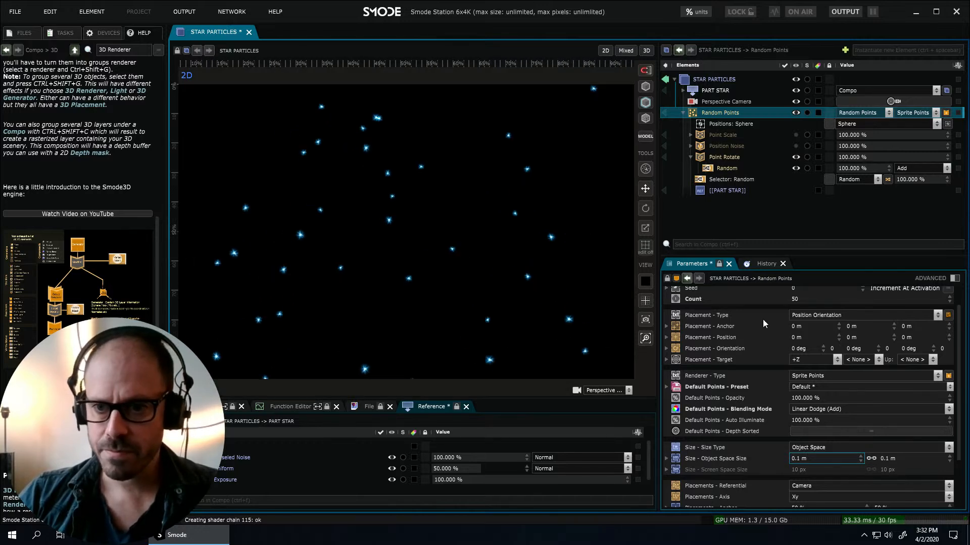
Set the Random Points' Count to 8000.
{"action": "scroll", "coordinate": [768, 343], "scroll_direction": "up", "scroll_amount": 1}
{"action": "double_click", "coordinate": [794, 326]}
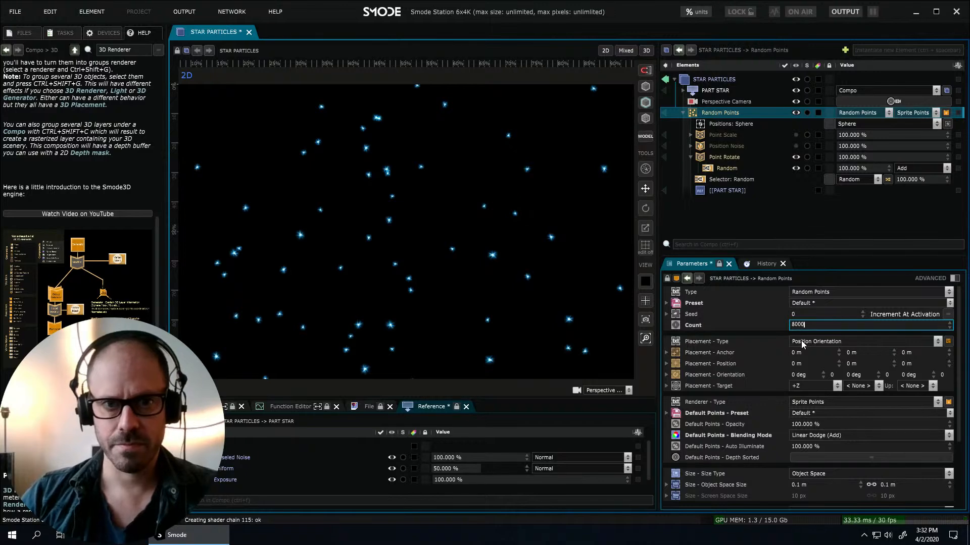
{"action": "key", "text": "Return"}
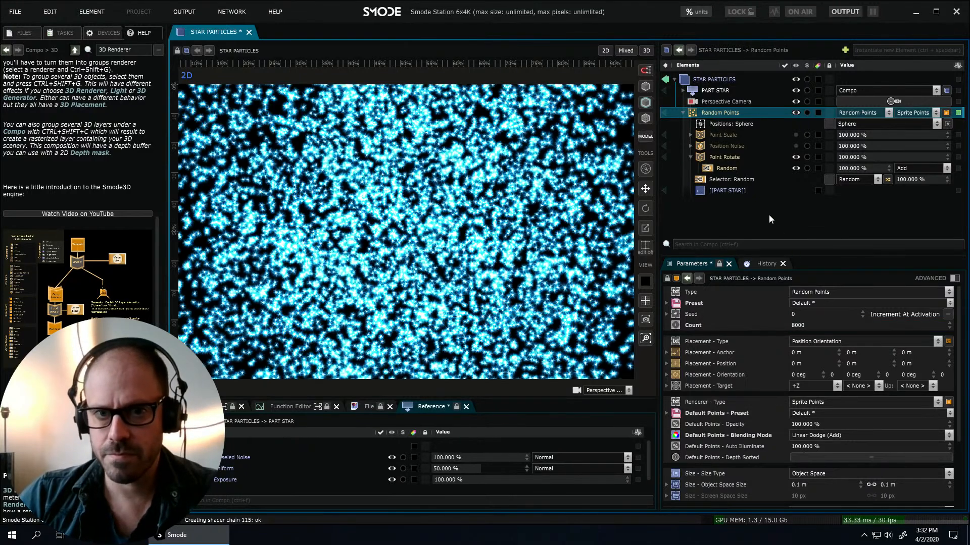
{"action": "scroll", "coordinate": [525, 242], "scroll_direction": "down", "scroll_amount": 2}
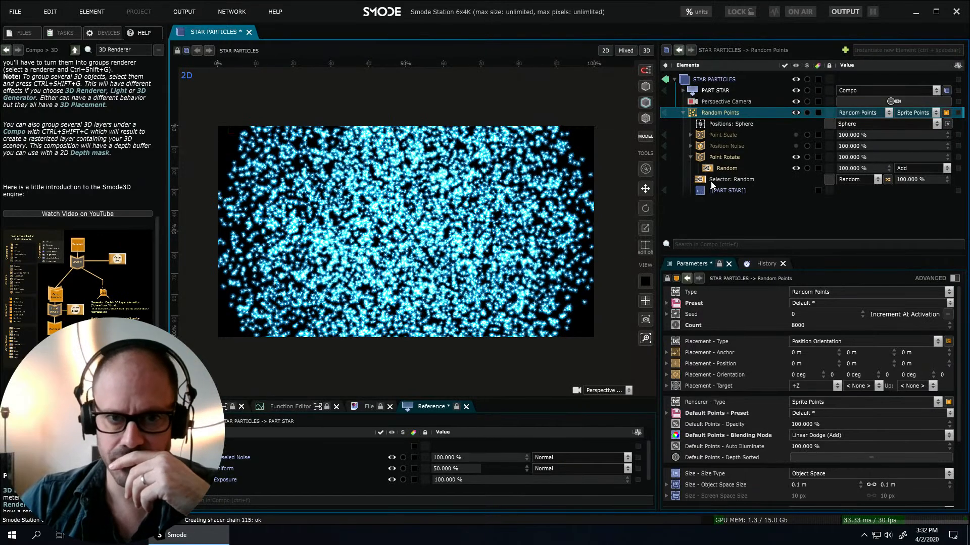
Turn on the Position Noise and Point Scale modifiers of Random Points, and save the composition.
{"action": "left_click", "coordinate": [690, 157]}
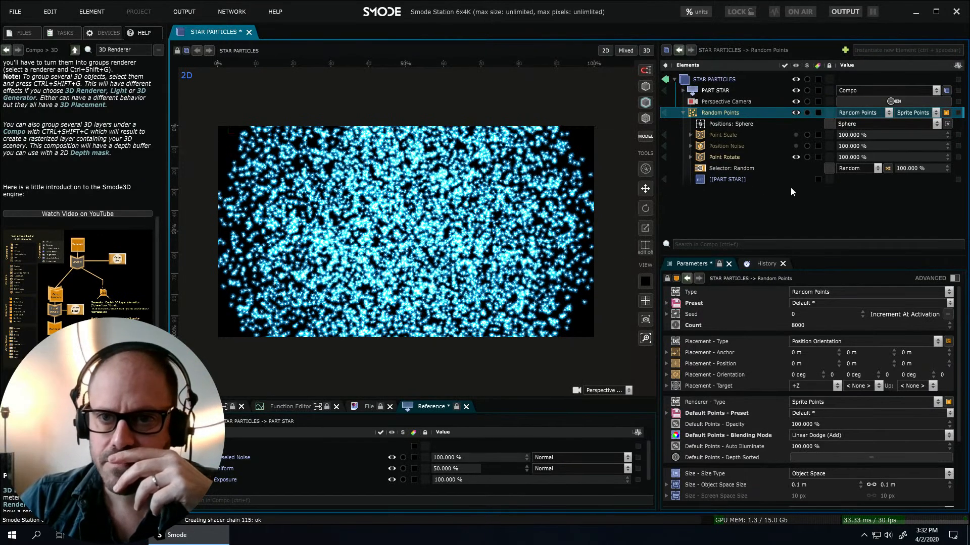
{"action": "left_click", "coordinate": [795, 147]}
{"action": "left_click", "coordinate": [796, 134]}
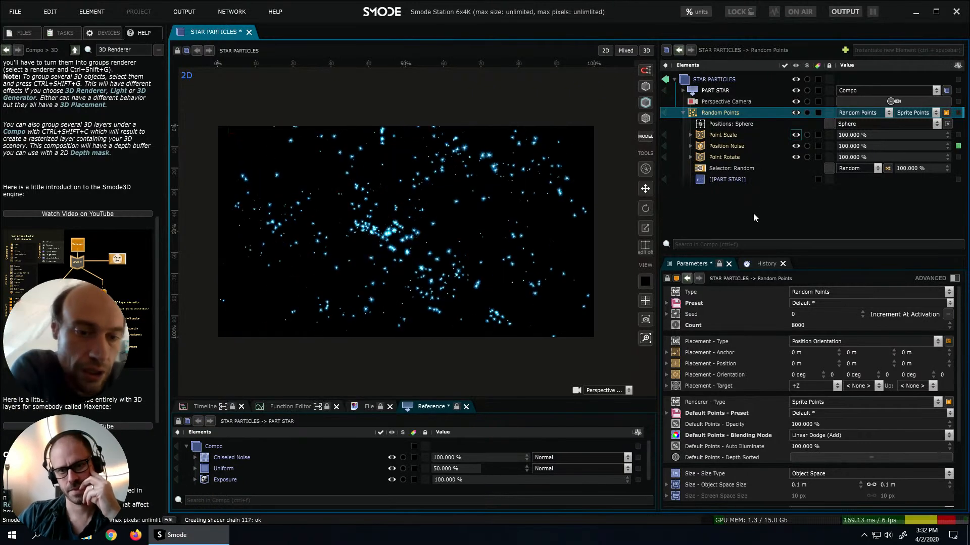
{"action": "scroll", "coordinate": [391, 255], "scroll_direction": "up", "scroll_amount": 2}
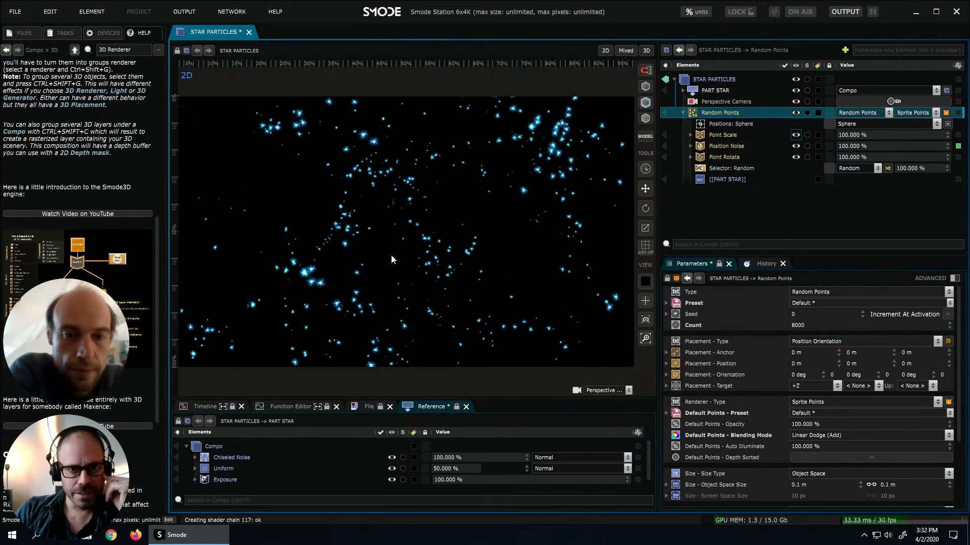
{"action": "scroll", "coordinate": [347, 286], "scroll_direction": "up", "scroll_amount": 2}
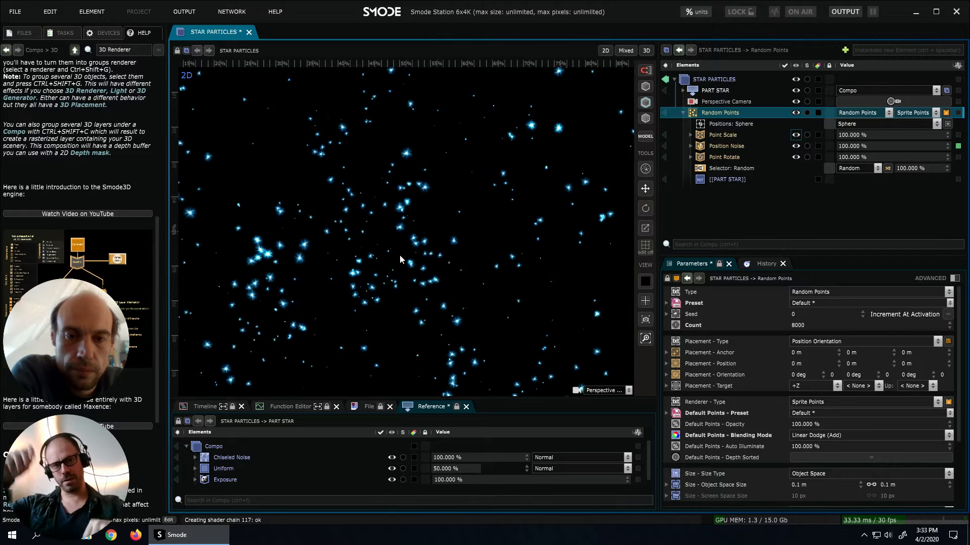
{"action": "key", "text": "ctrl+s"}
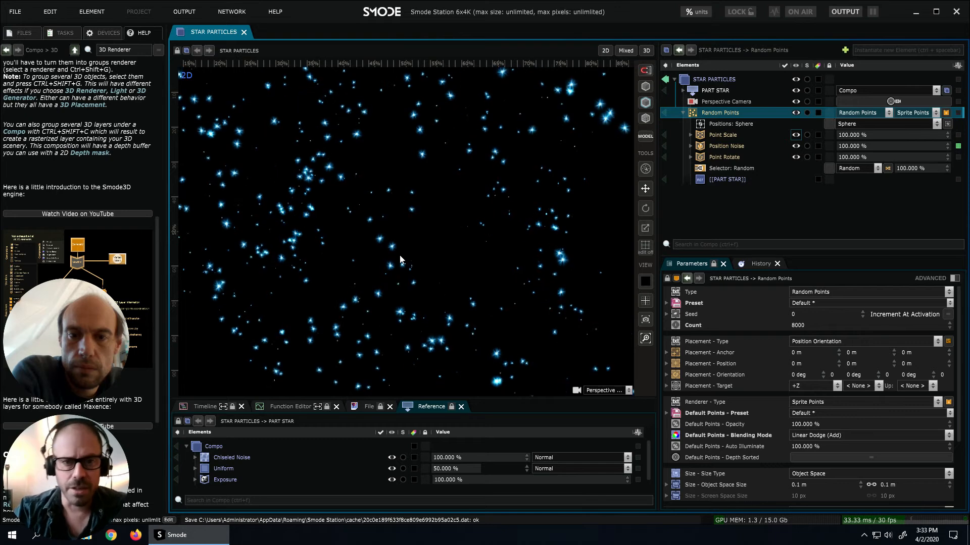
Set the Random Points' Count to 80000.
{"action": "scroll", "coordinate": [400, 259], "scroll_direction": "down", "scroll_amount": 3}
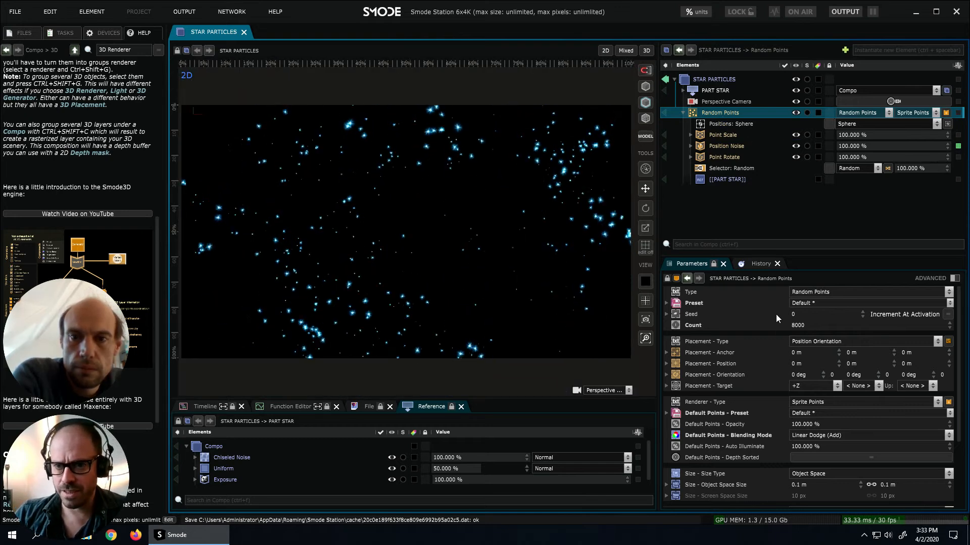
{"action": "left_click", "coordinate": [808, 323]}
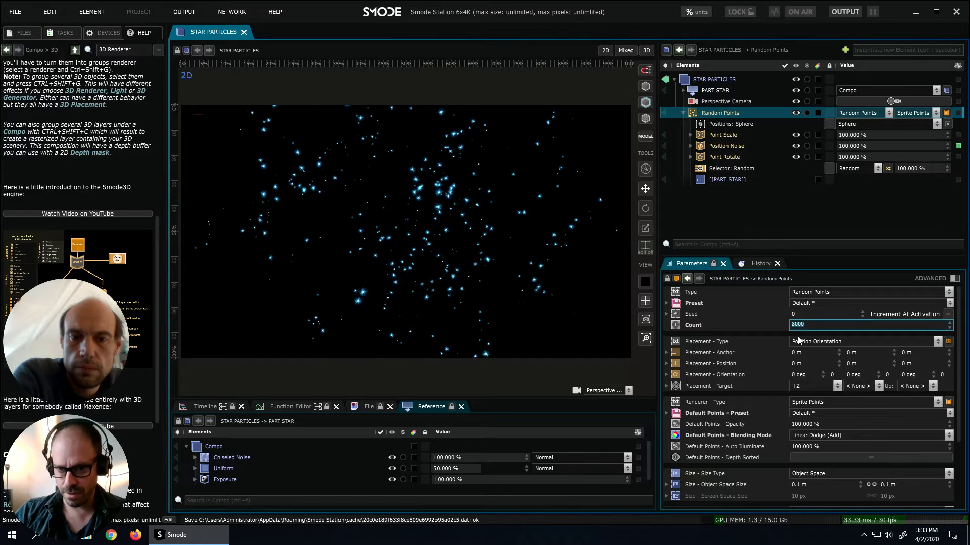
{"action": "type", "text": "0"}
{"action": "key", "text": "Return"}
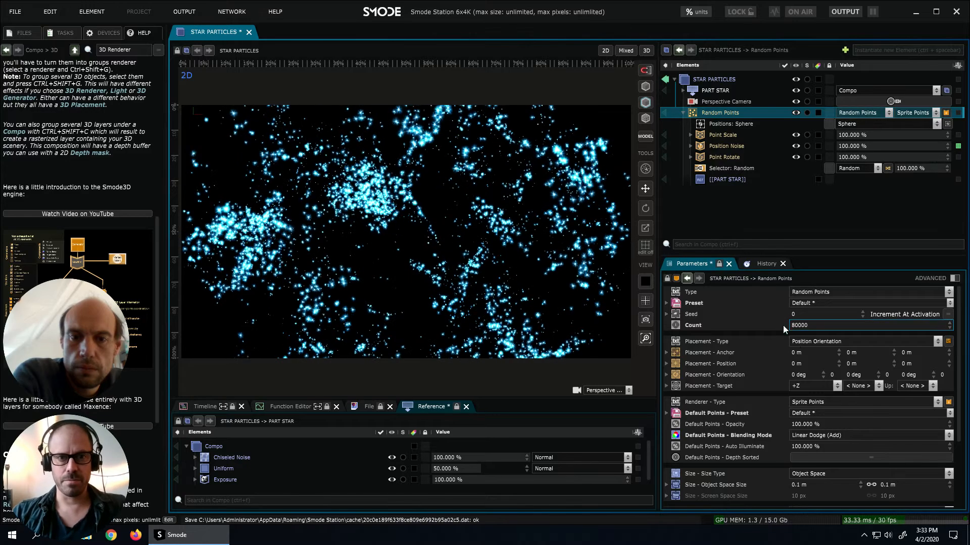
Adjust the Perspective Camera's Placement Distance to about 6.52.
{"action": "left_click", "coordinate": [709, 100]}
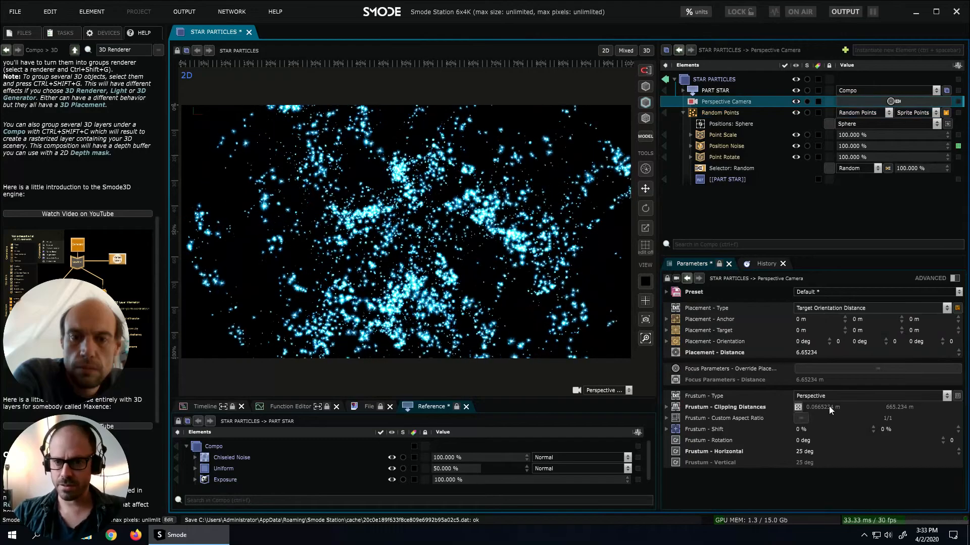
{"action": "mouse_move", "coordinate": [812, 354]}
{"action": "left_mouse_down"}
{"action": "mouse_move", "coordinate": [812, 304]}
{"action": "mouse_move", "coordinate": [812, 374]}
{"action": "mouse_move", "coordinate": [812, 355]}
{"action": "left_mouse_up"}
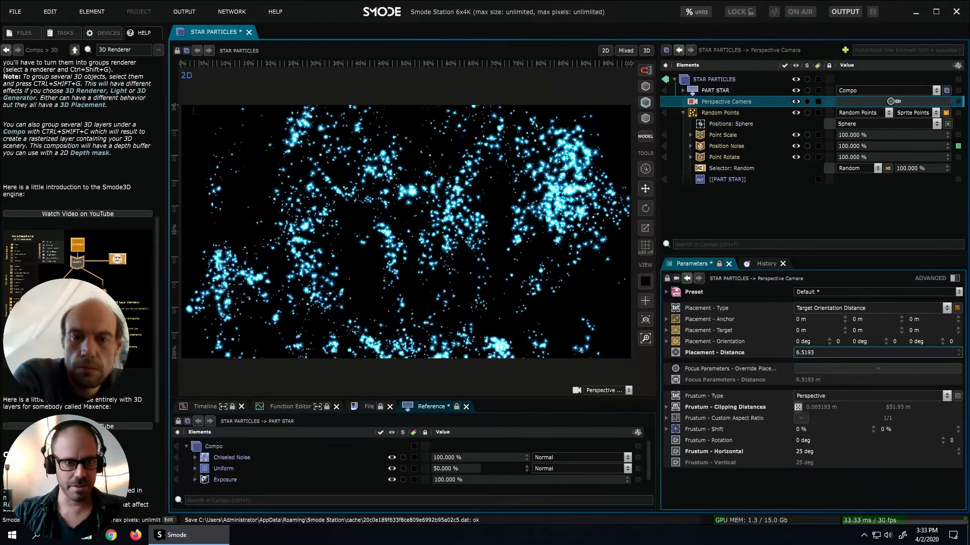
Set the Random Points' Object Space Size to 0.075 m.
{"action": "left_click", "coordinate": [720, 112]}
{"action": "left_click_drag", "start_coordinate": [808, 485], "coordinate": [808, 511]}
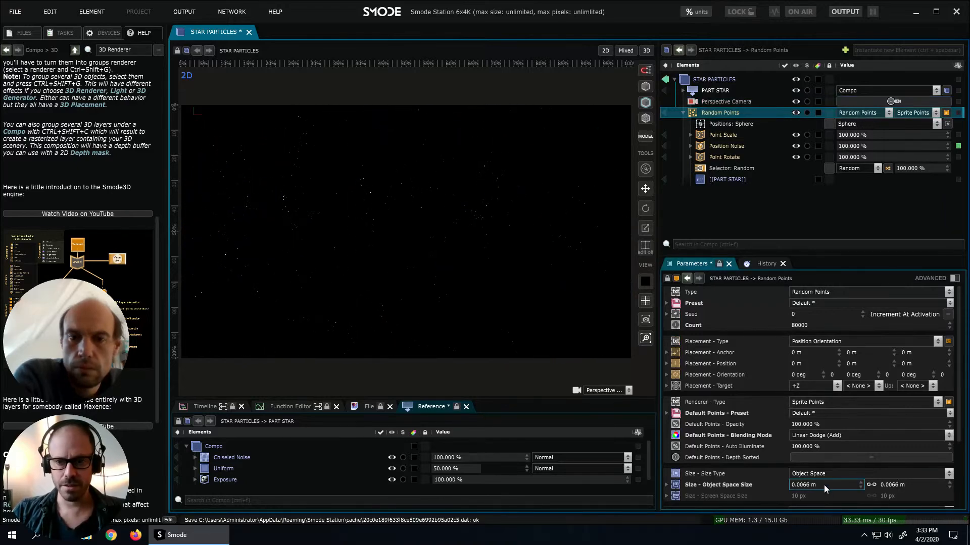
{"action": "double_click", "coordinate": [808, 485]}
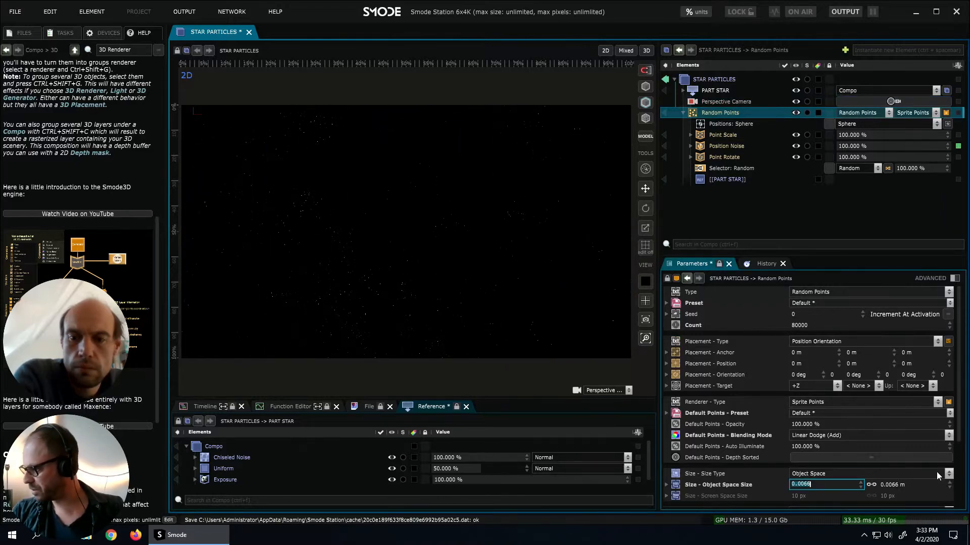
{"action": "type", "text": "."}
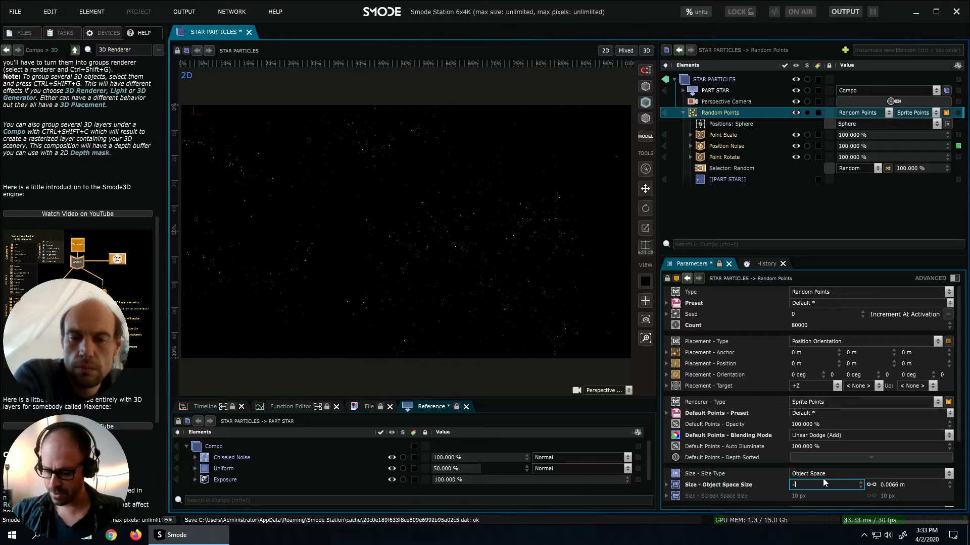
{"action": "type", "text": "075"}
{"action": "key", "text": "Return"}
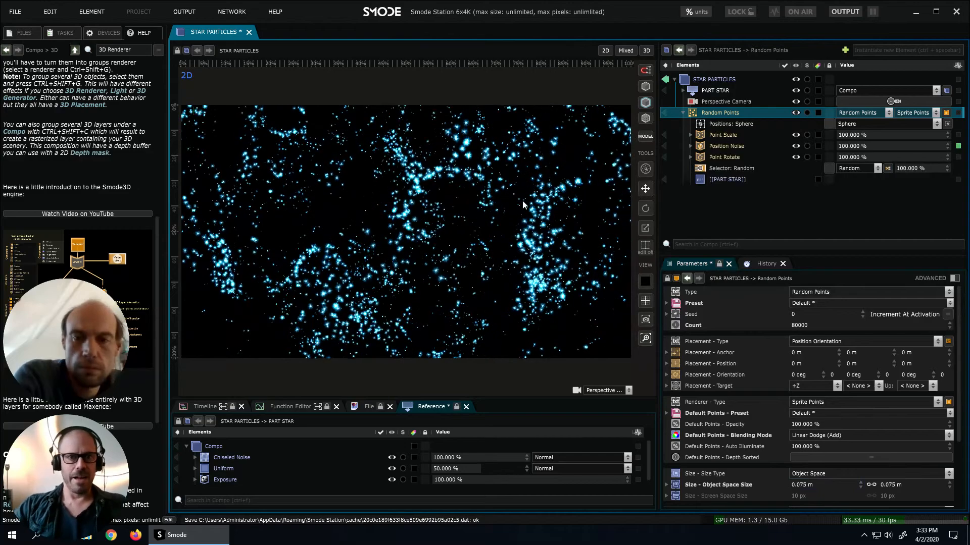
Add a Spherify distort modifier to Random Points.
{"action": "scroll", "coordinate": [502, 204], "scroll_direction": "down", "scroll_amount": 1}
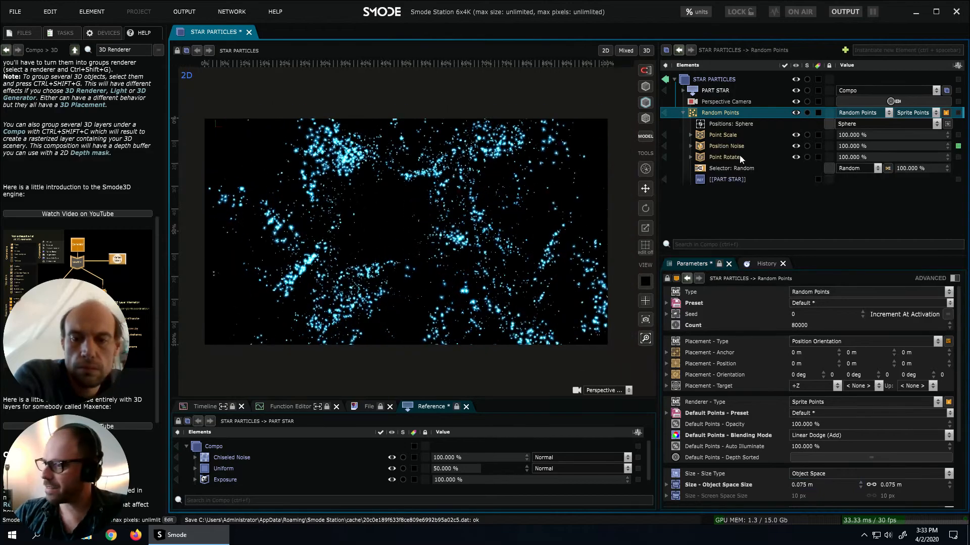
{"action": "right_click", "coordinate": [698, 116]}
{"action": "mouse_move", "coordinate": [652, 193]}
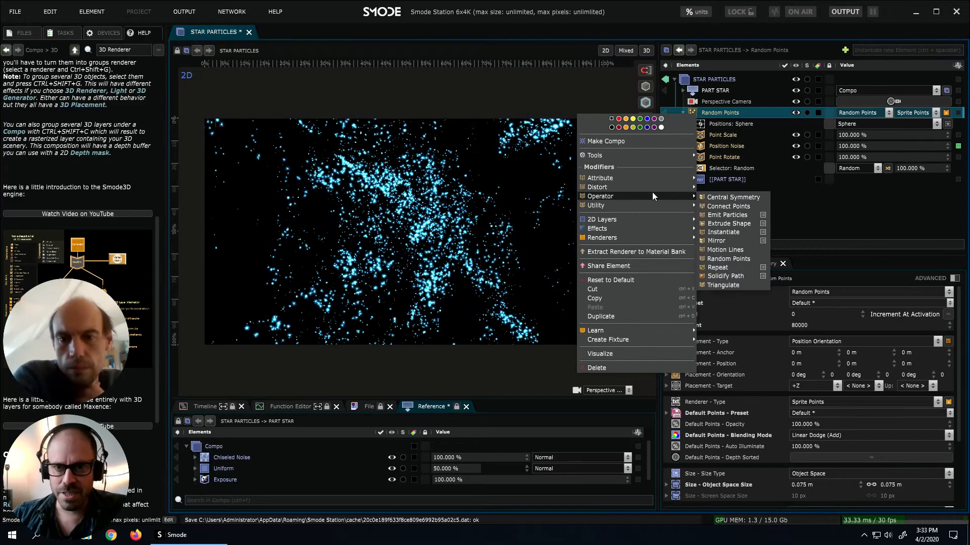
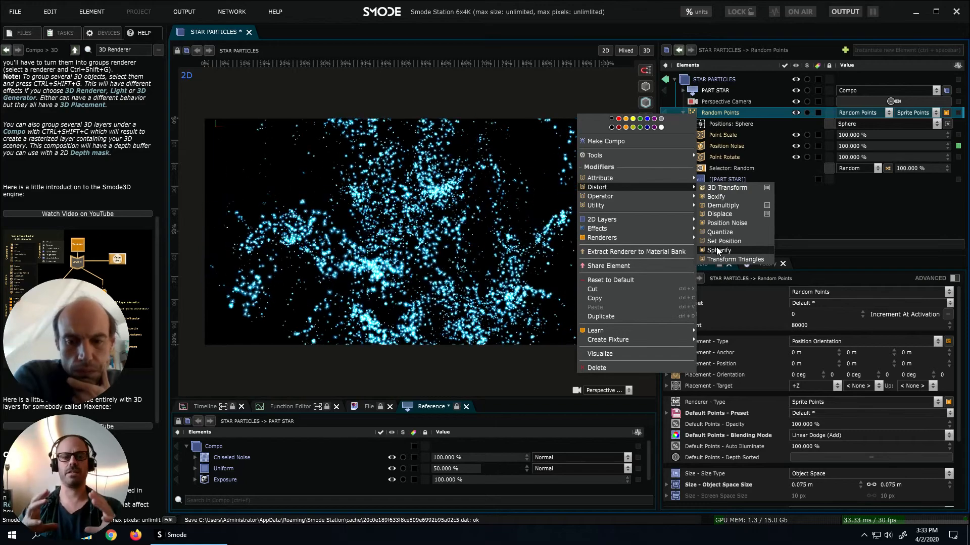
{"action": "left_click", "coordinate": [717, 250]}
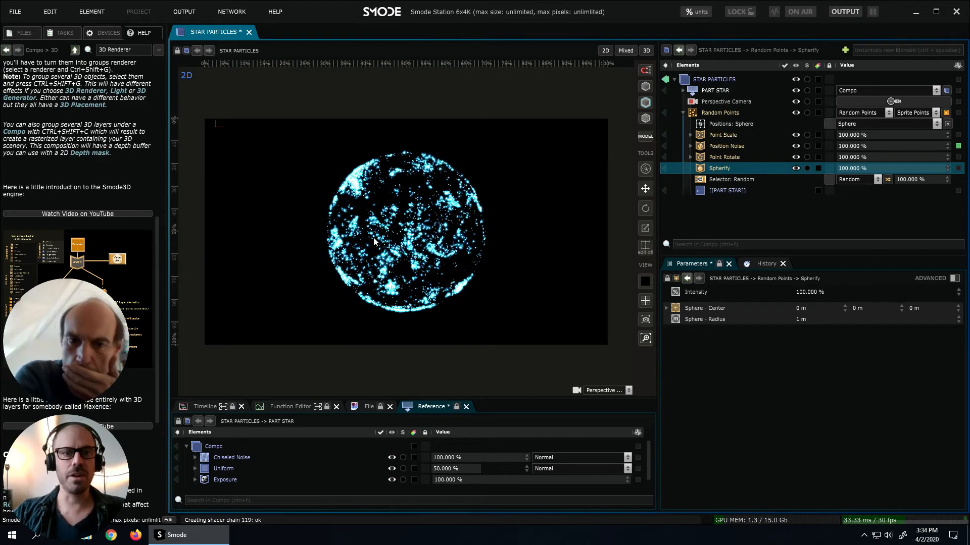
{"action": "scroll", "coordinate": [384, 228], "scroll_direction": "up", "scroll_amount": 1}
{"action": "scroll", "coordinate": [400, 226], "scroll_direction": "up", "scroll_amount": 2}
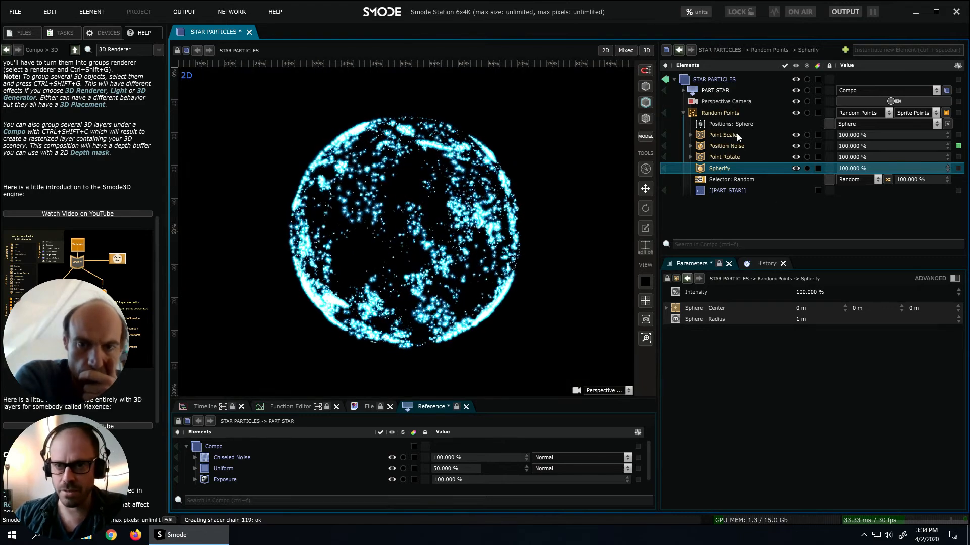
Adjust the Random Points' Object Space Size to about -0.0783 m.
{"action": "left_click", "coordinate": [716, 114]}
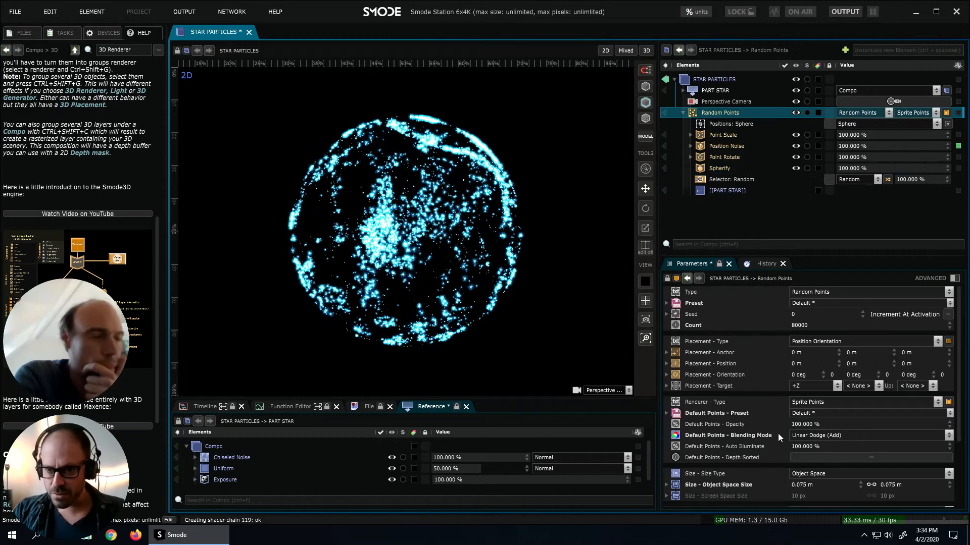
{"action": "left_click_drag", "start_coordinate": [814, 485], "coordinate": [814, 500]}
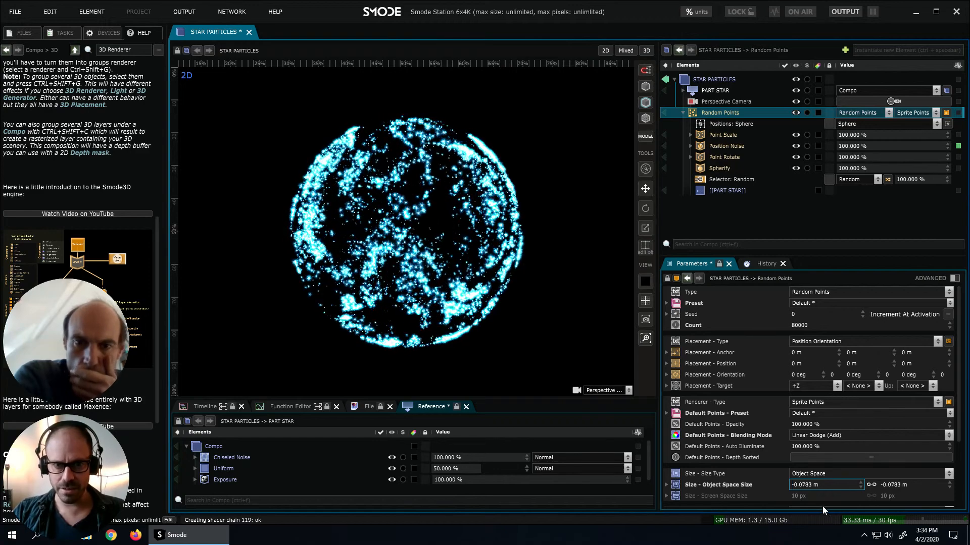
Try adjusting the Spherify modifier's sphere radius and add a Fresnel mask to the modifier.
{"action": "left_click", "coordinate": [719, 168]}
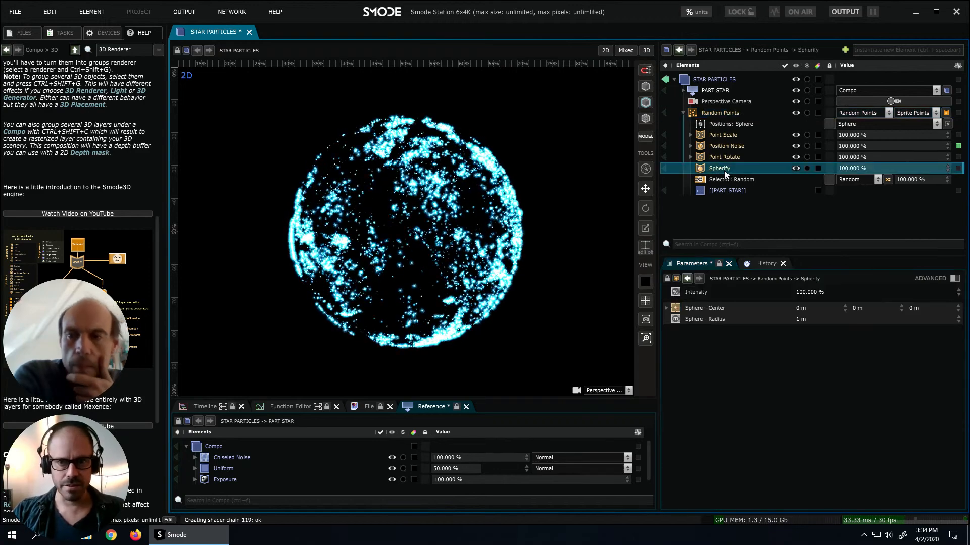
{"action": "mouse_move", "coordinate": [857, 320]}
{"action": "left_mouse_down"}
{"action": "mouse_move", "coordinate": [858, 306]}
{"action": "mouse_move", "coordinate": [858, 320]}
{"action": "left_mouse_up"}
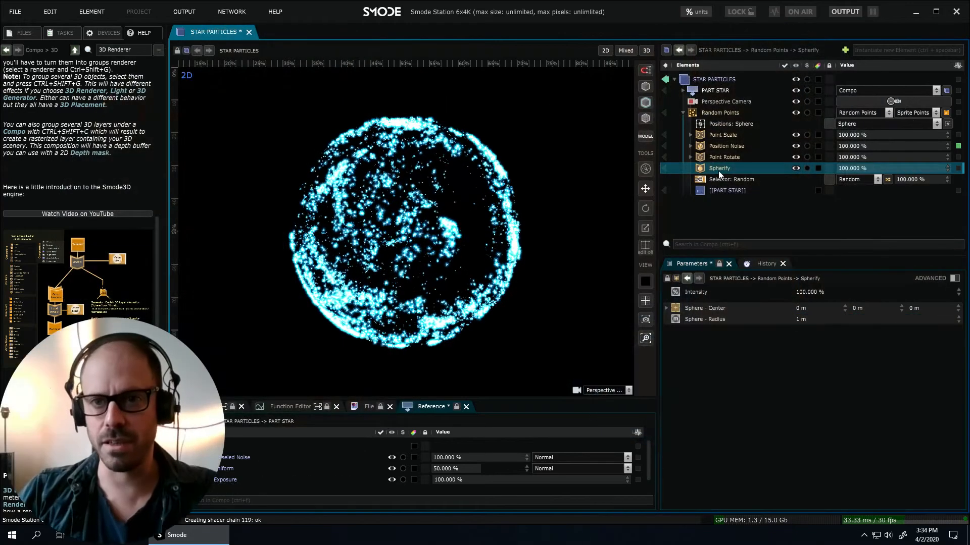
{"action": "right_click", "coordinate": [718, 171]}
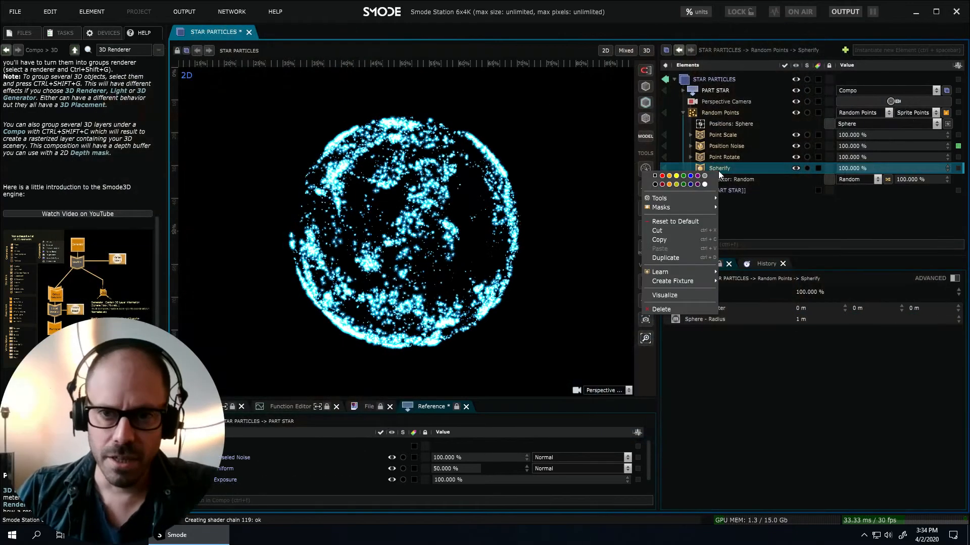
{"action": "mouse_move", "coordinate": [685, 208]}
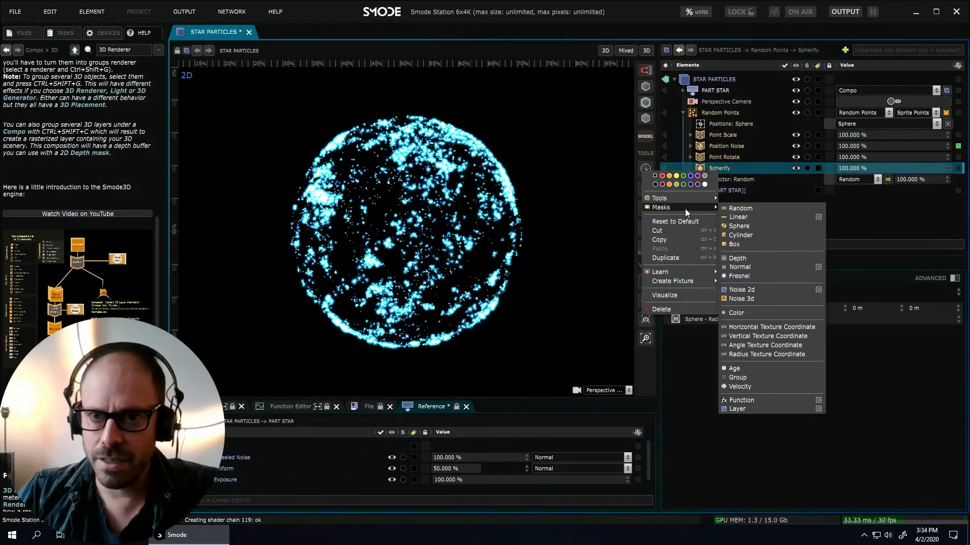
{"action": "left_click", "coordinate": [748, 276]}
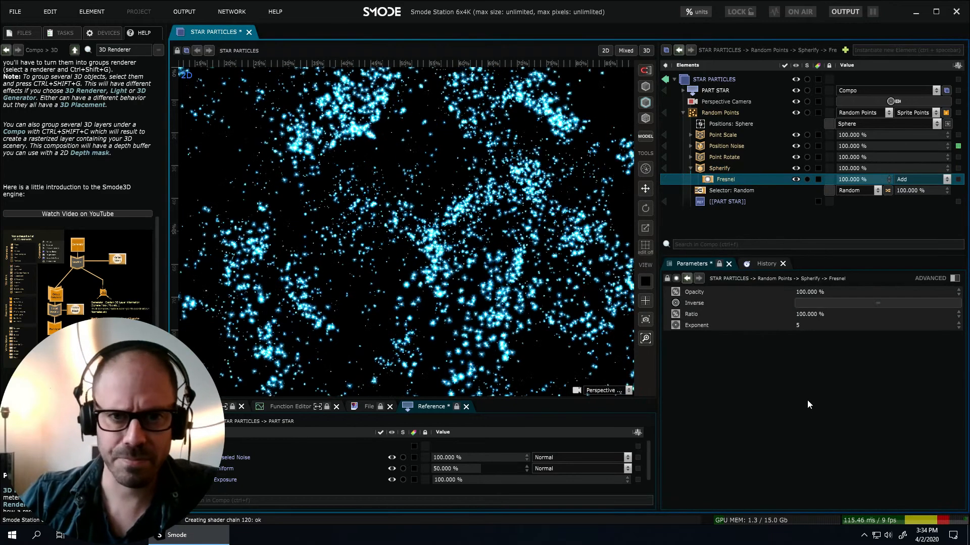
Invert the Spherify modifier's Fresnel mask and set its exponent to 10, trying a much higher value such as 500 first.
{"action": "left_click", "coordinate": [824, 303]}
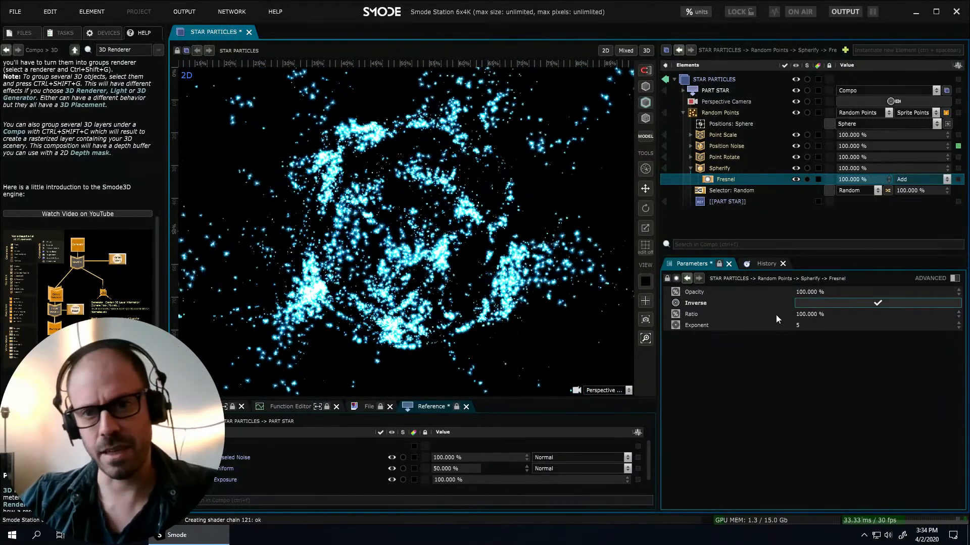
{"action": "left_click_drag", "start_coordinate": [817, 326], "coordinate": [945, 327]}
{"action": "left_click", "coordinate": [807, 325]}
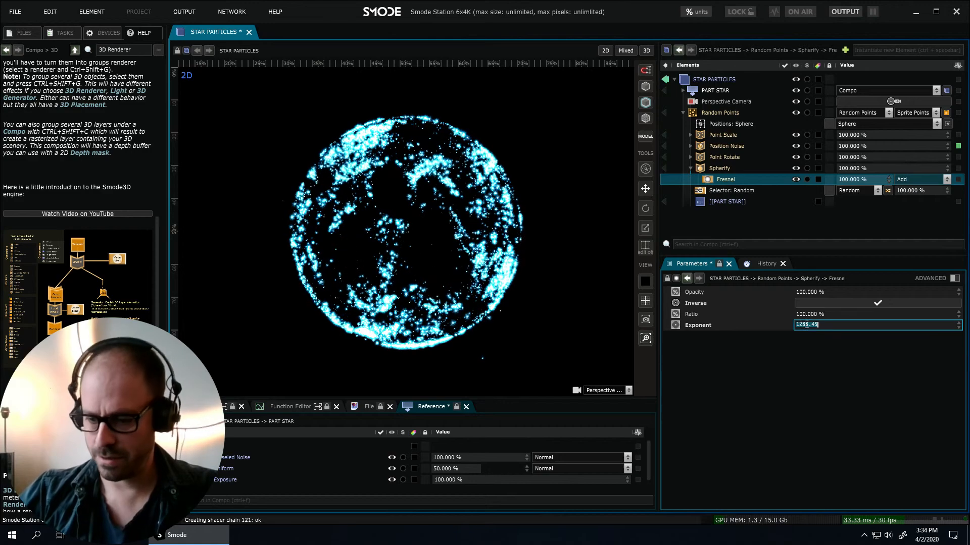
{"action": "type", "text": "500"}
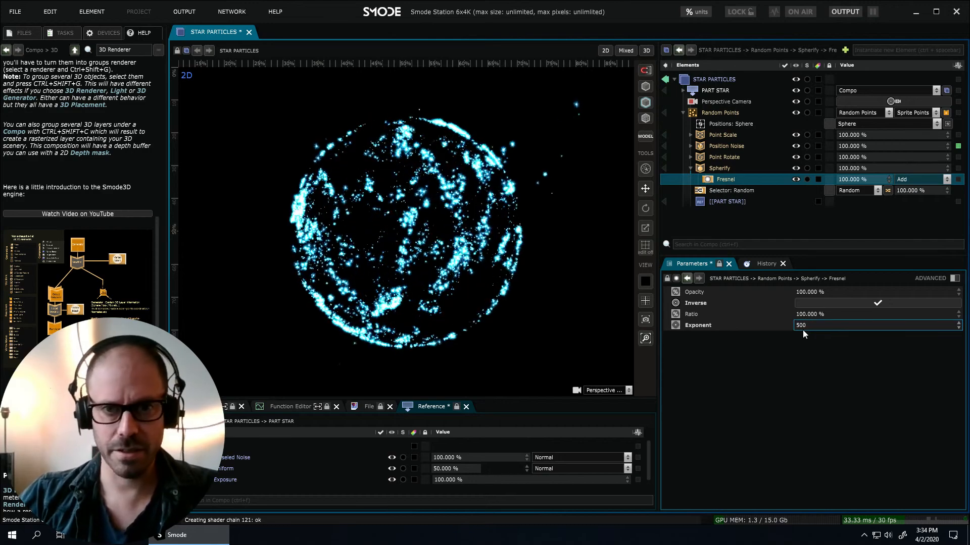
{"action": "key", "text": "BackSpace"}
{"action": "key", "text": "BackSpace"}
{"action": "key", "text": "BackSpace"}
{"action": "type", "text": "1"}
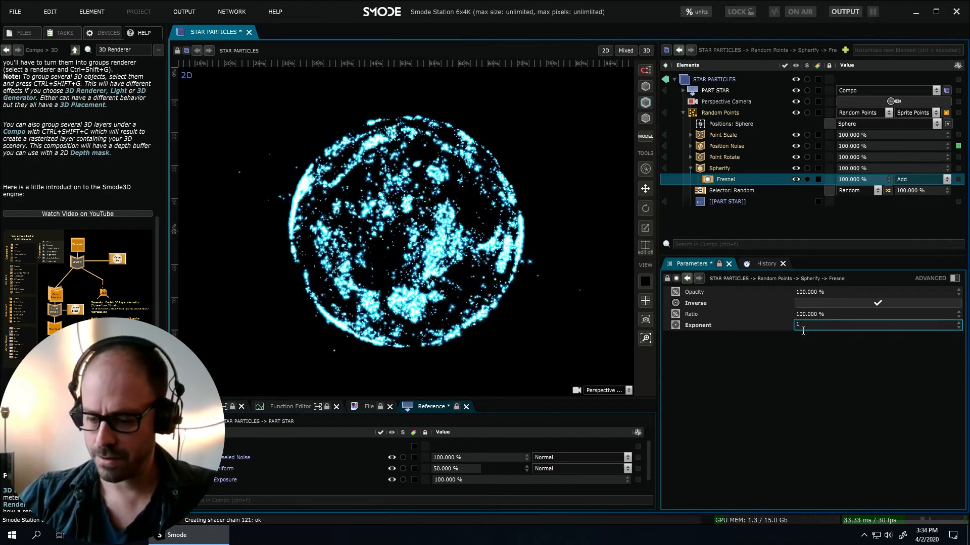
{"action": "type", "text": "0"}
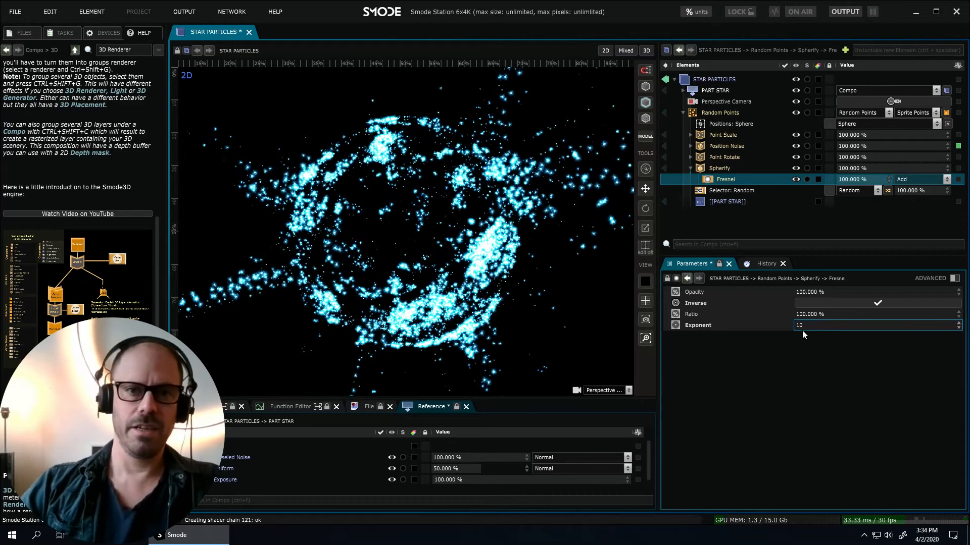
{"action": "scroll", "coordinate": [535, 254], "scroll_direction": "down", "scroll_amount": 3}
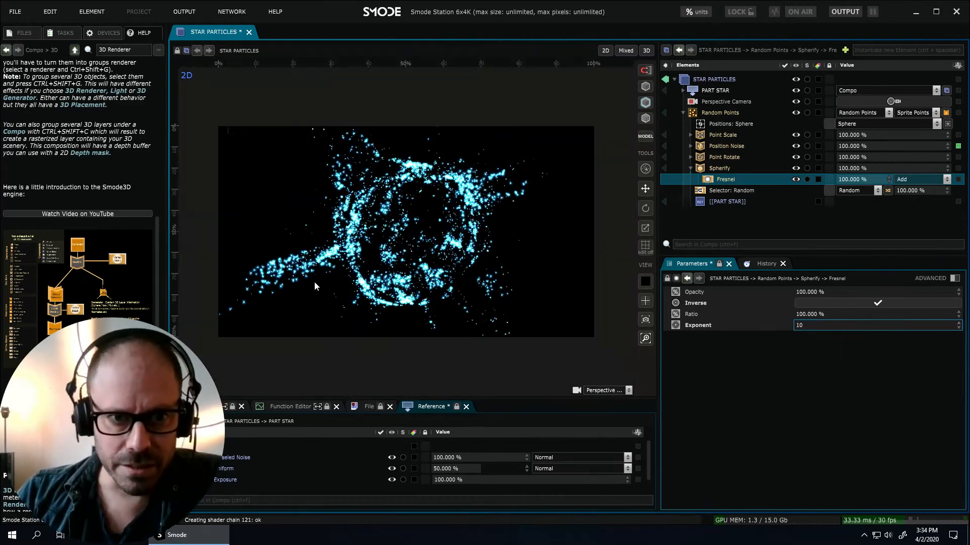
Set the Random Points' Object Space Size to 0.05 m.
{"action": "left_click", "coordinate": [721, 115]}
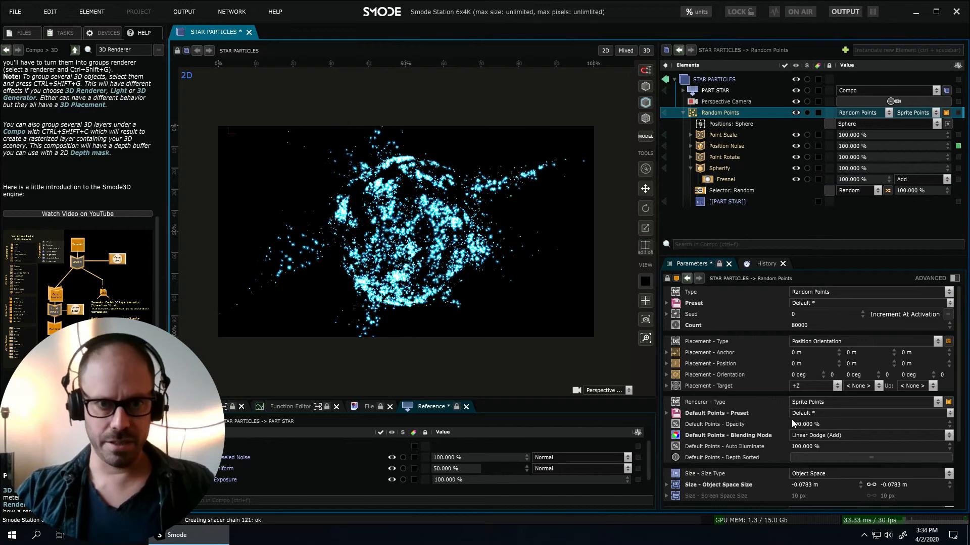
{"action": "scroll", "coordinate": [813, 417], "scroll_direction": "down", "scroll_amount": 3}
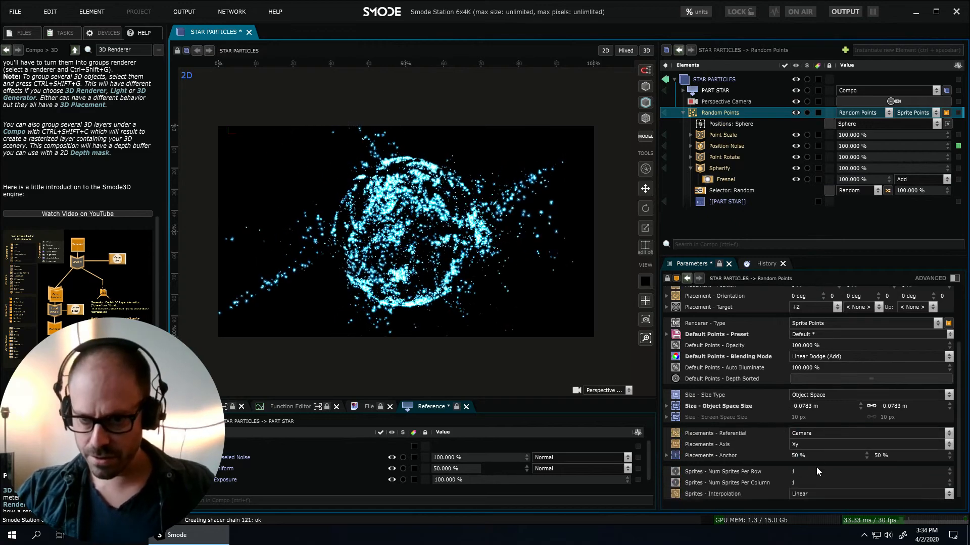
{"action": "double_click", "coordinate": [811, 405]}
{"action": "type", "text": "0.05"}
{"action": "key", "text": "Return"}
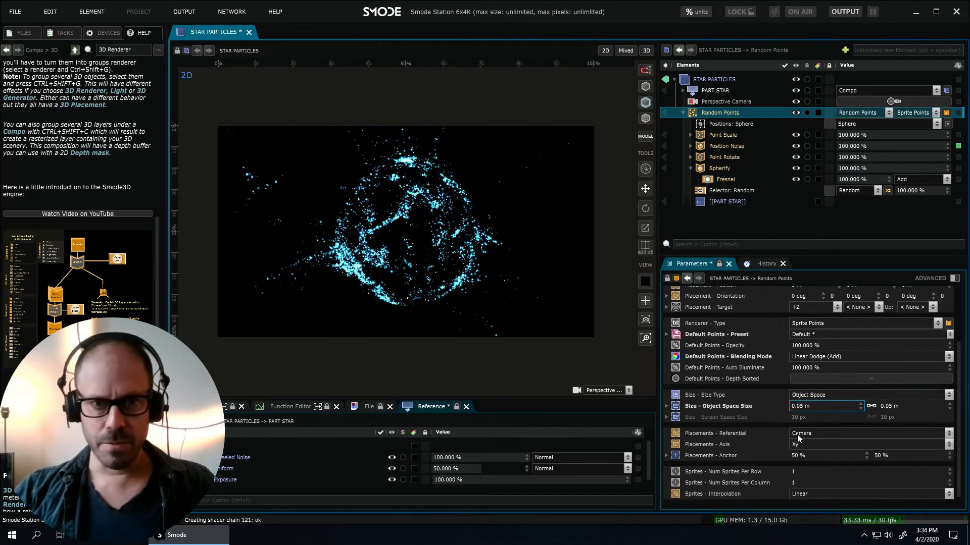
{"action": "left_click", "coordinate": [718, 167]}
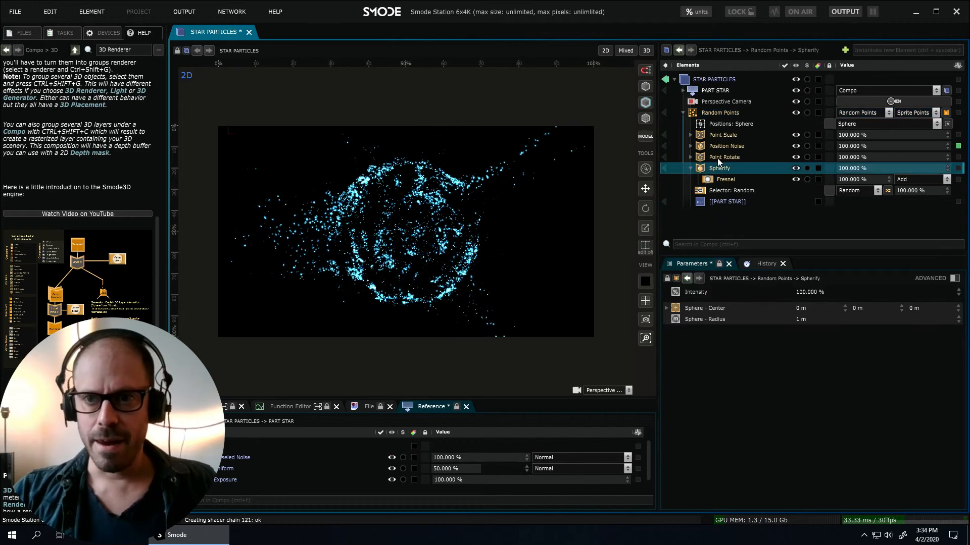
{"action": "left_click", "coordinate": [690, 169]}
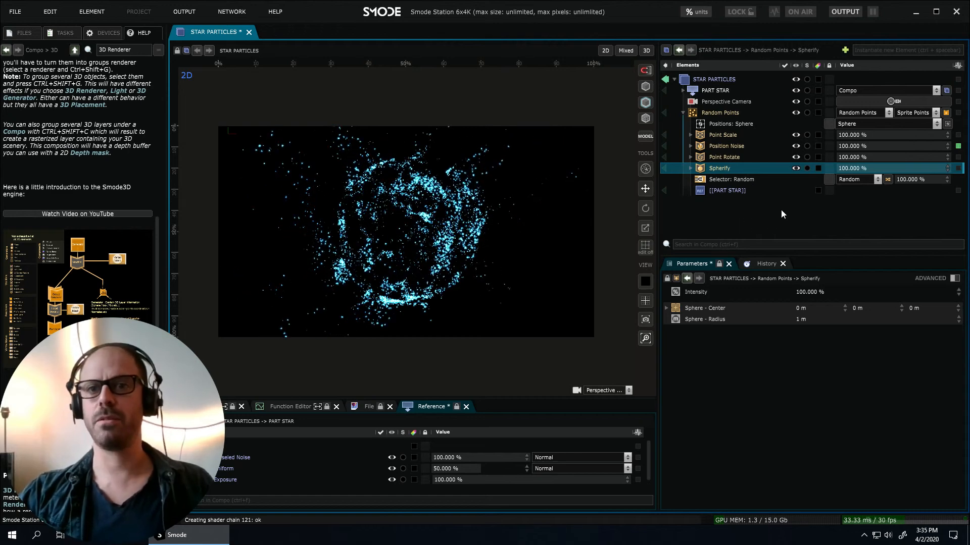
{"action": "right_click", "coordinate": [846, 168]}
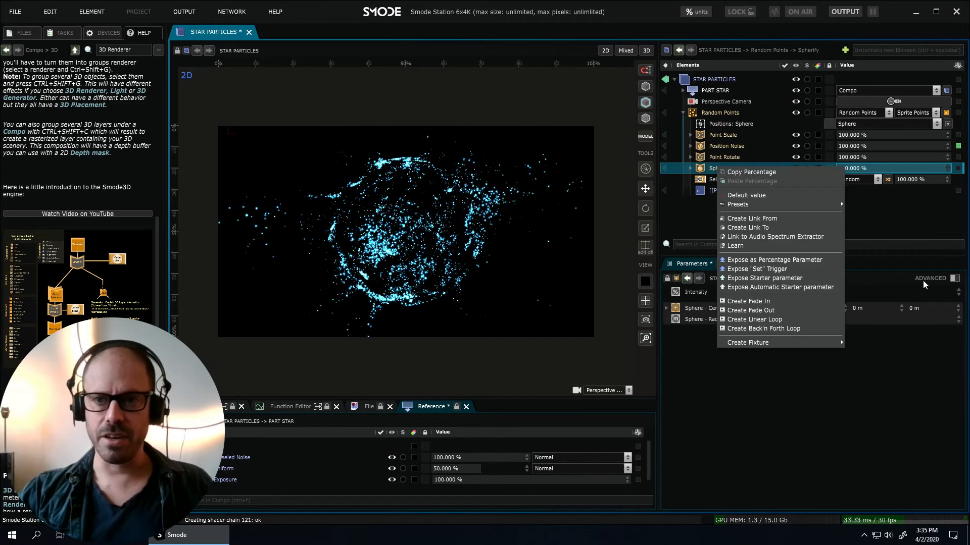
{"action": "left_click", "coordinate": [890, 227]}
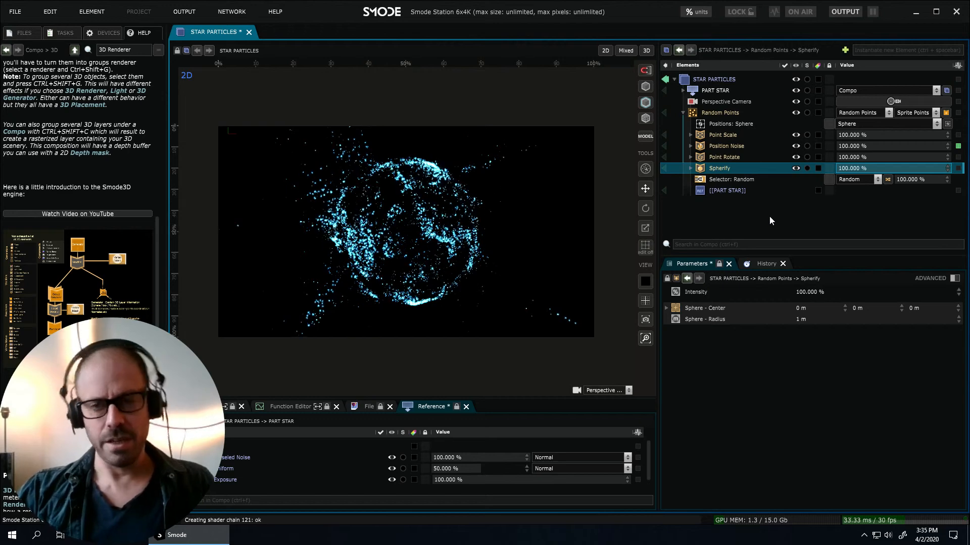
{"action": "left_click", "coordinate": [712, 81]}
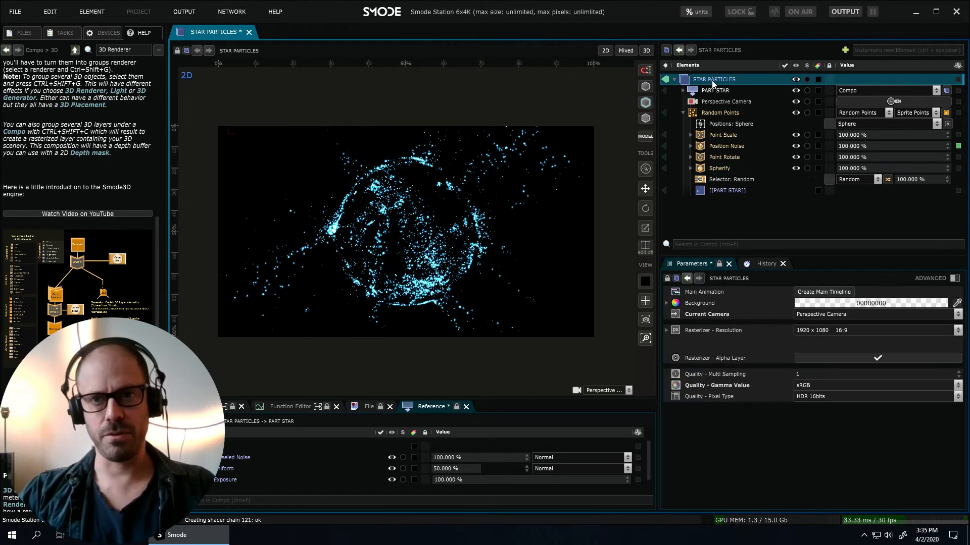
{"action": "left_click", "coordinate": [721, 169]}
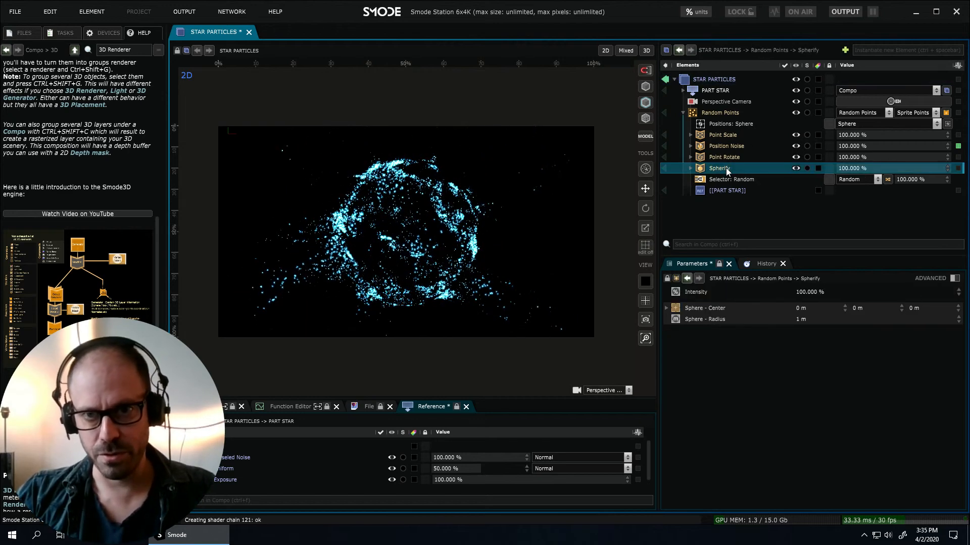
{"action": "left_click", "coordinate": [683, 112]}
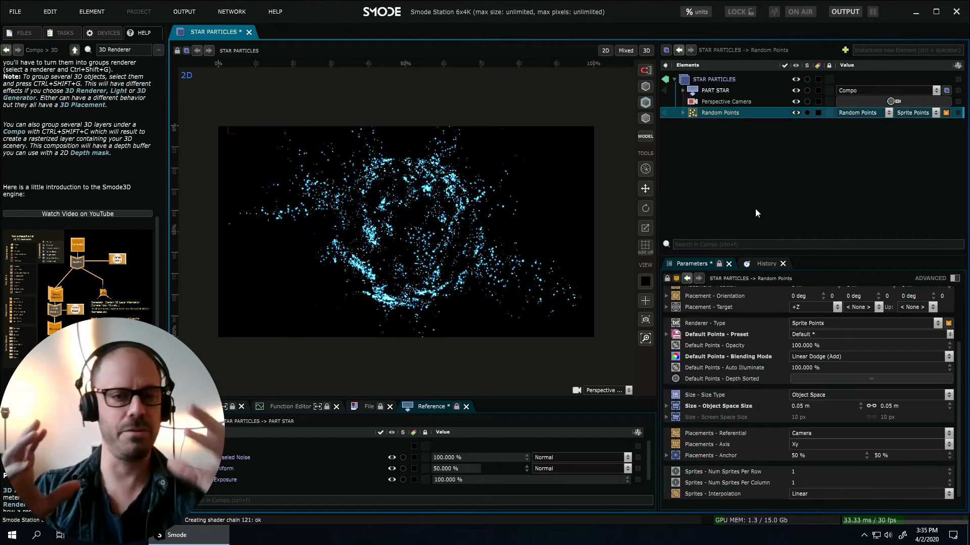
{"action": "left_click", "coordinate": [683, 113]}
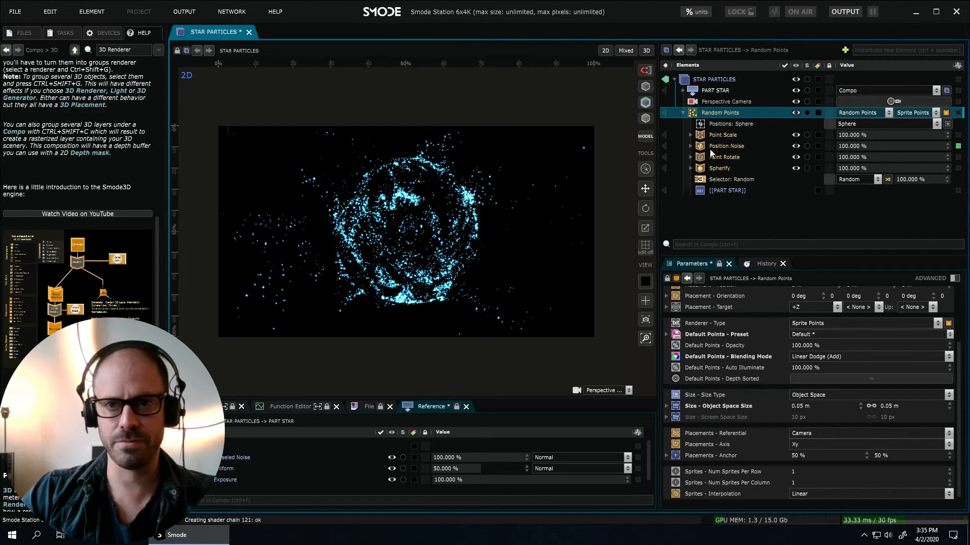
Compare the particle field with the Spherify modifier hidden and shown.
{"action": "left_click", "coordinate": [729, 169]}
{"action": "left_click", "coordinate": [794, 169]}
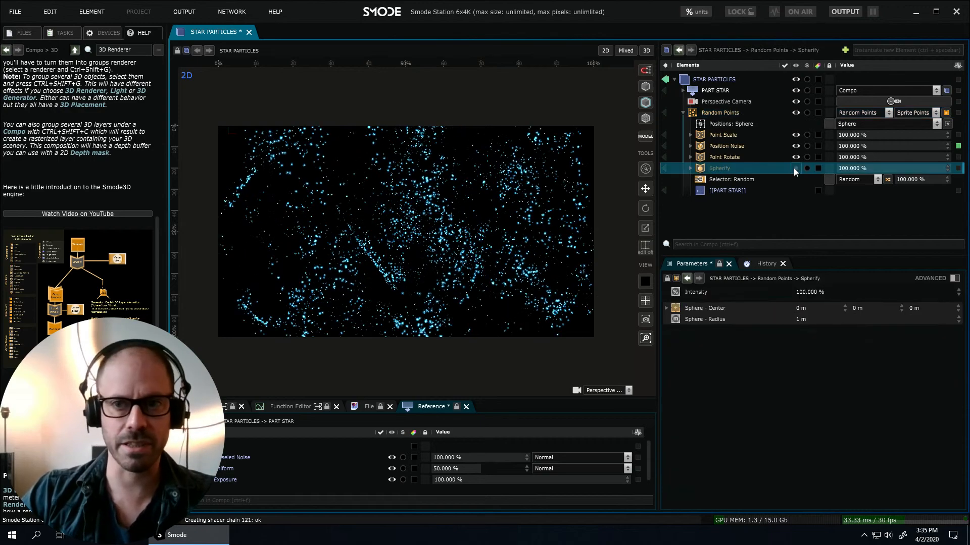
{"action": "left_click", "coordinate": [794, 169]}
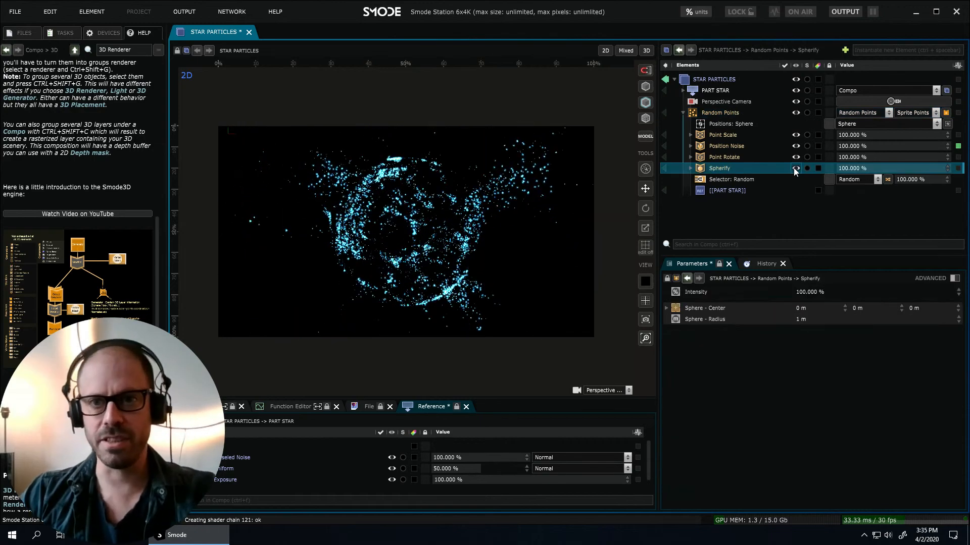
{"action": "left_click", "coordinate": [682, 113]}
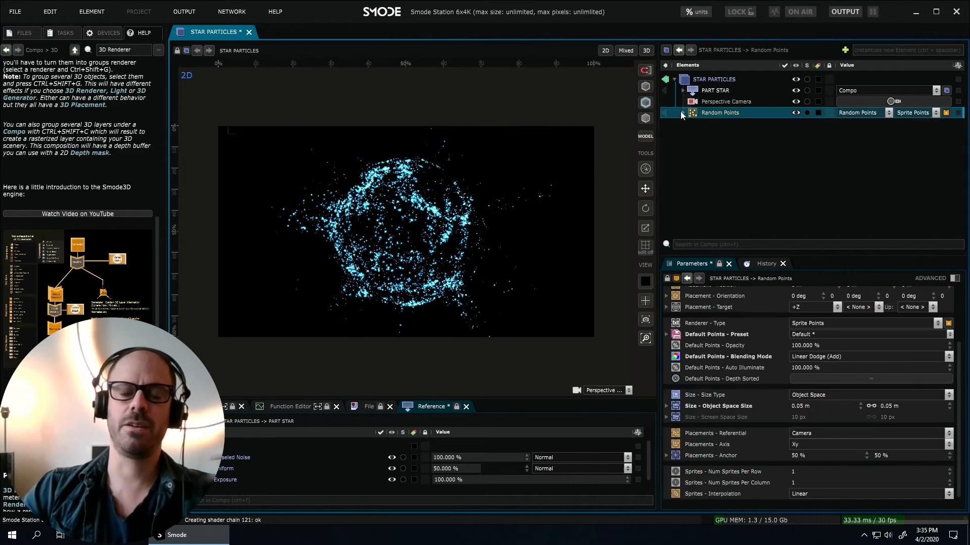
{"action": "left_click", "coordinate": [681, 112]}
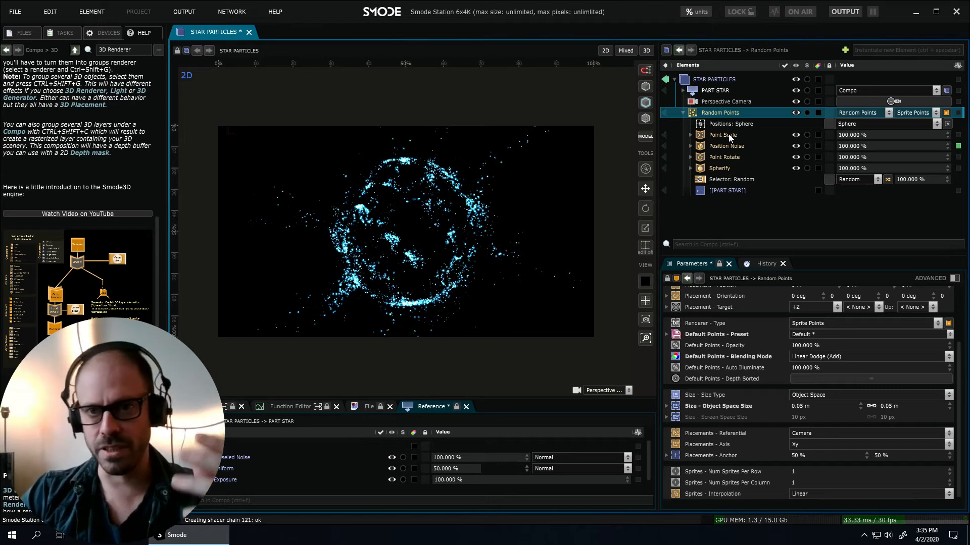
Expose the Spherify modifier's intensity as a percentage parameter of the composition and collapse the Random Points layer.
{"action": "left_click", "coordinate": [690, 167]}
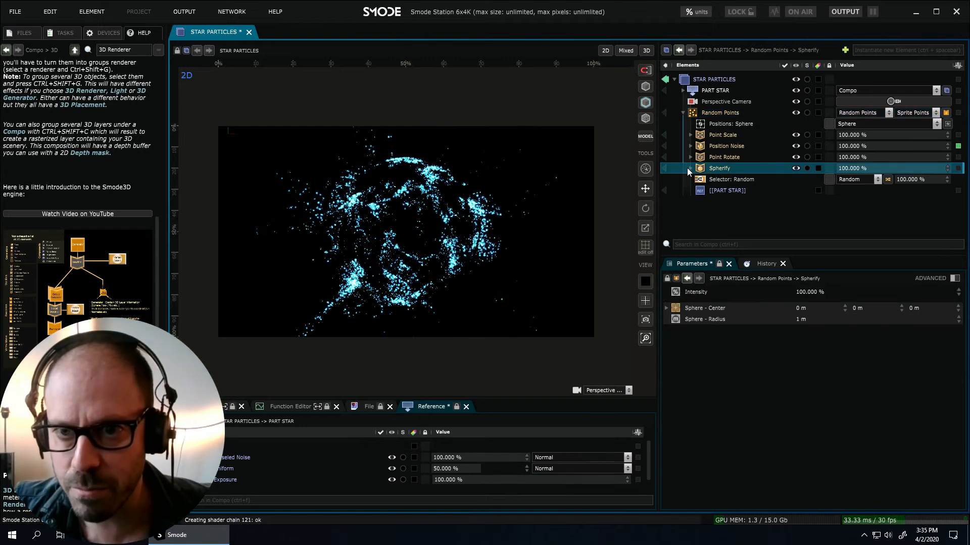
{"action": "right_click", "coordinate": [856, 168]}
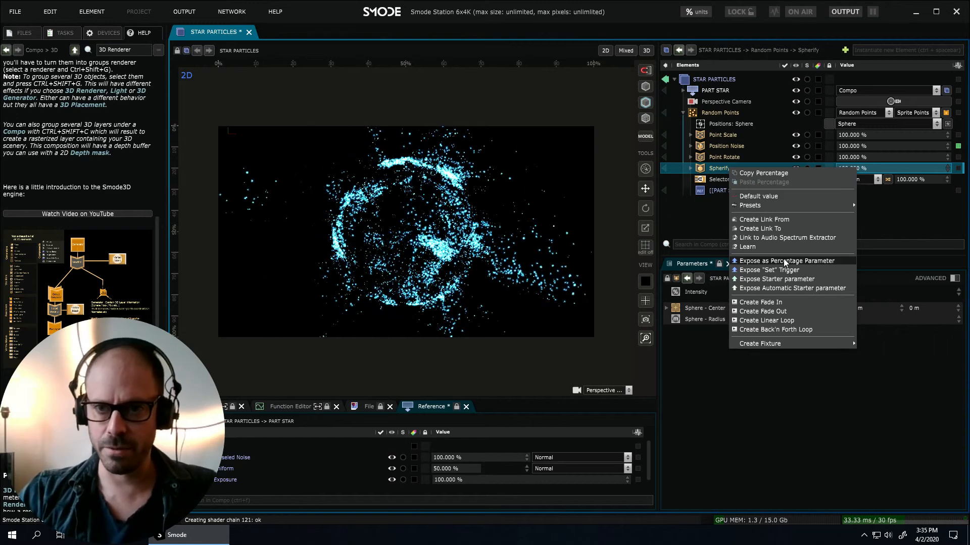
{"action": "right_click", "coordinate": [853, 169]}
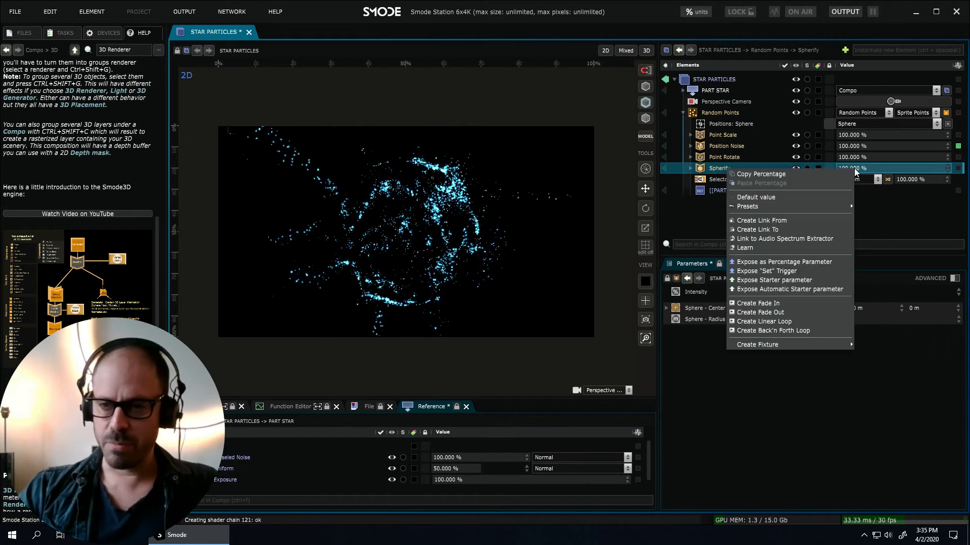
{"action": "left_click", "coordinate": [769, 262]}
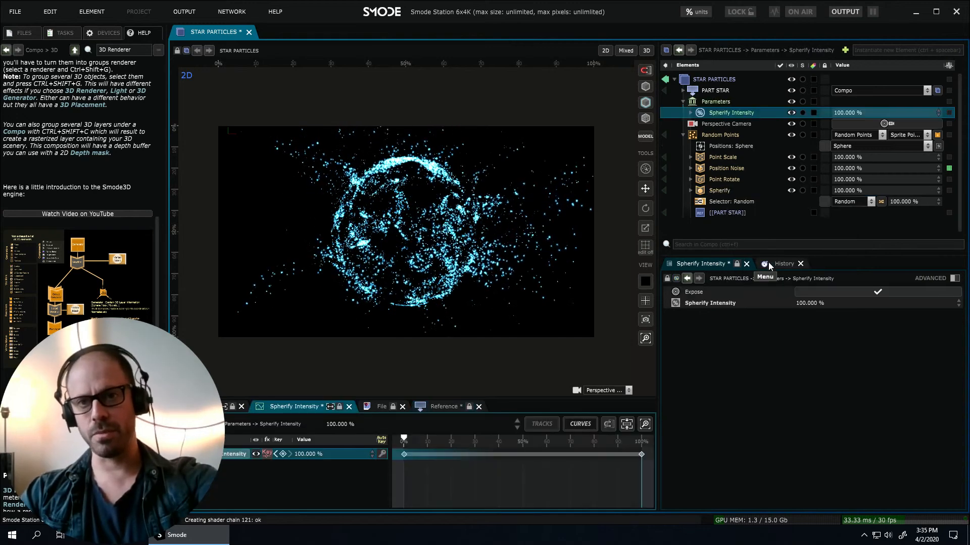
{"action": "left_click", "coordinate": [683, 134]}
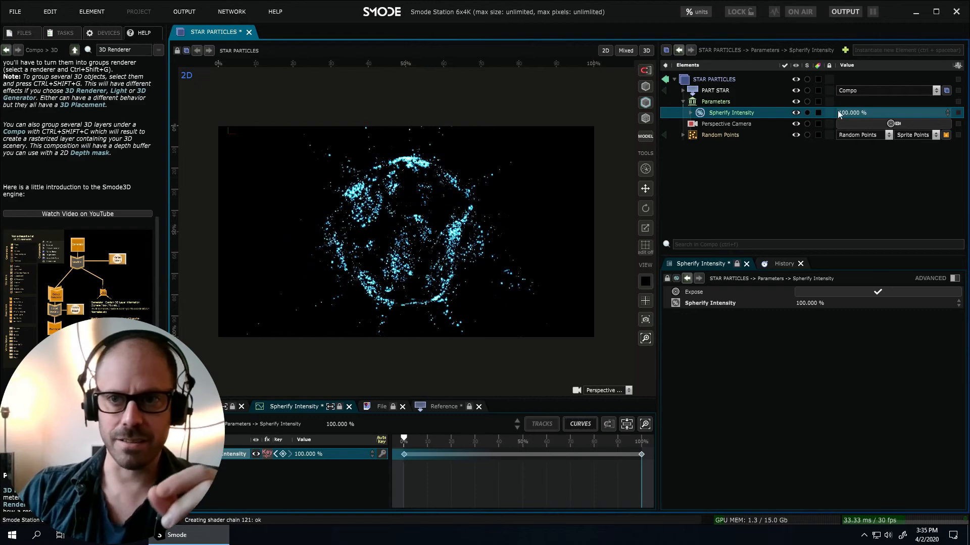
Test the exposed Spherify Intensity parameter by sweeping it between 0 % and 100 %, ending at 100 %.
{"action": "left_click_drag", "start_coordinate": [850, 113], "coordinate": [773, 113]}
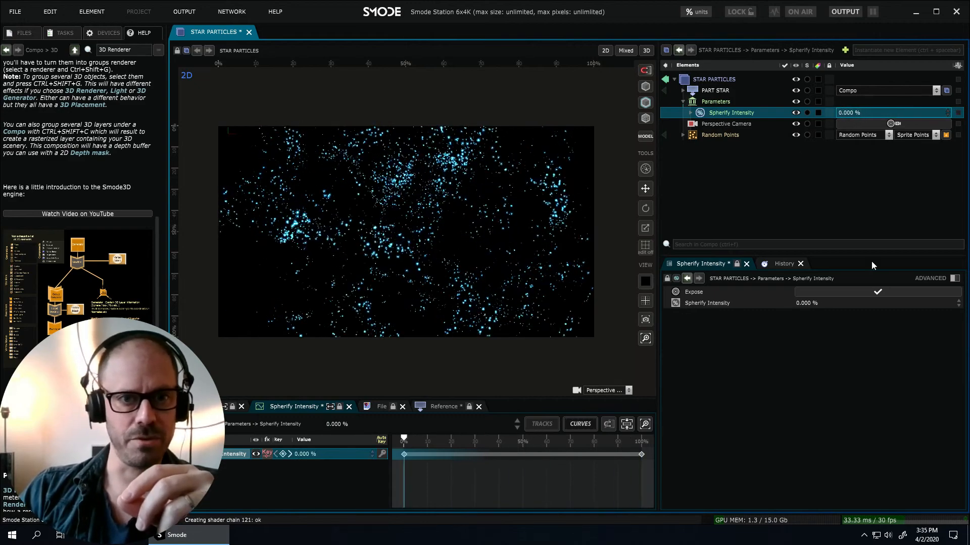
{"action": "left_click_drag", "start_coordinate": [862, 112], "coordinate": [939, 112]}
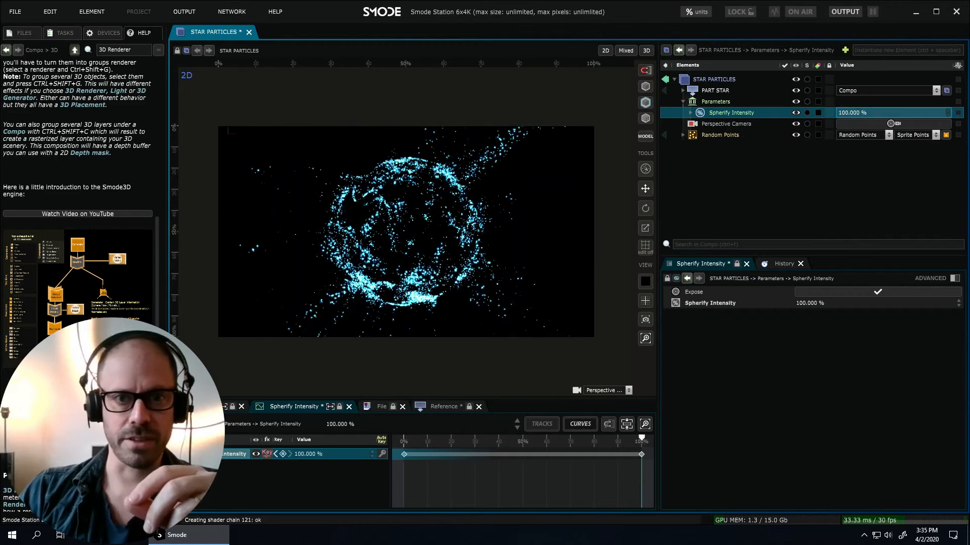
{"action": "left_click_drag", "start_coordinate": [856, 110], "coordinate": [779, 110]}
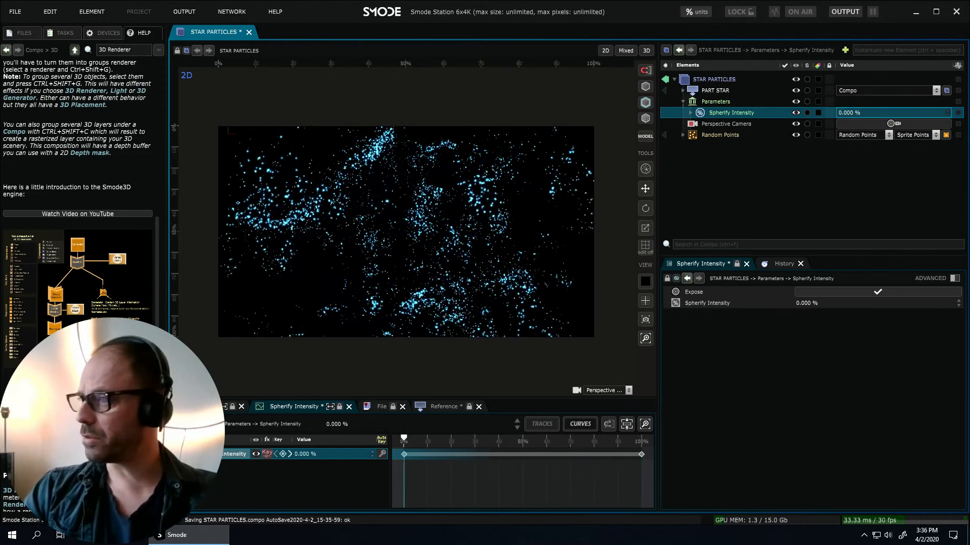
{"action": "left_click_drag", "start_coordinate": [858, 110], "coordinate": [934, 110]}
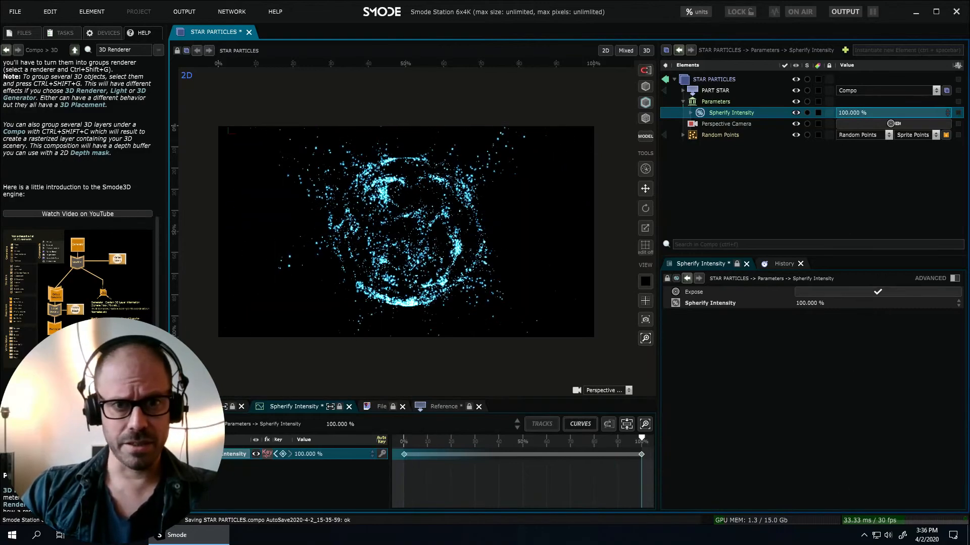
Collapse the Parameters group and save the STAR PARTICLES composition.
{"action": "left_click", "coordinate": [682, 101]}
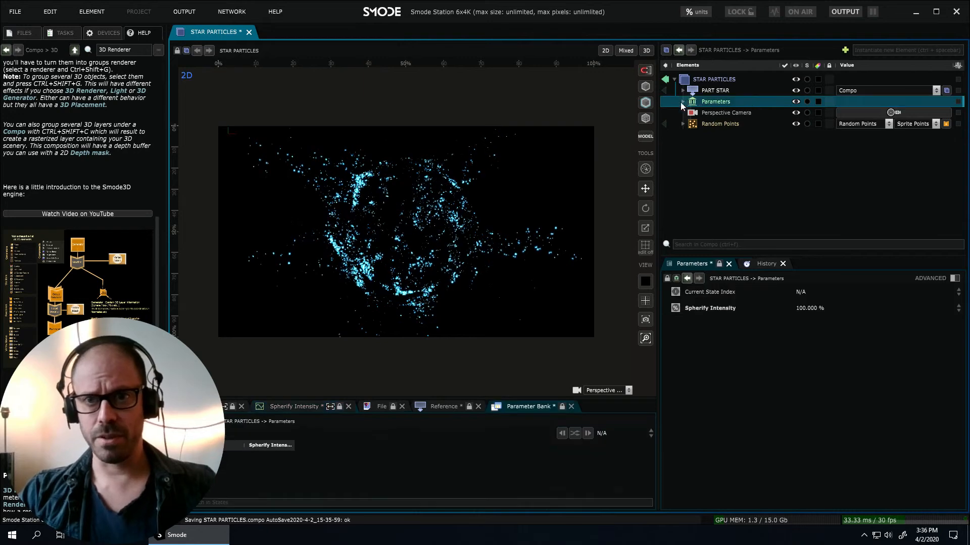
{"action": "left_click", "coordinate": [711, 90], "text": "ctrl"}
{"action": "key", "text": "ctrl+s"}
Add a reference to PART STAR as a new layer below Random Points.
{"action": "left_click_drag", "start_coordinate": [710, 91], "coordinate": [720, 138]}
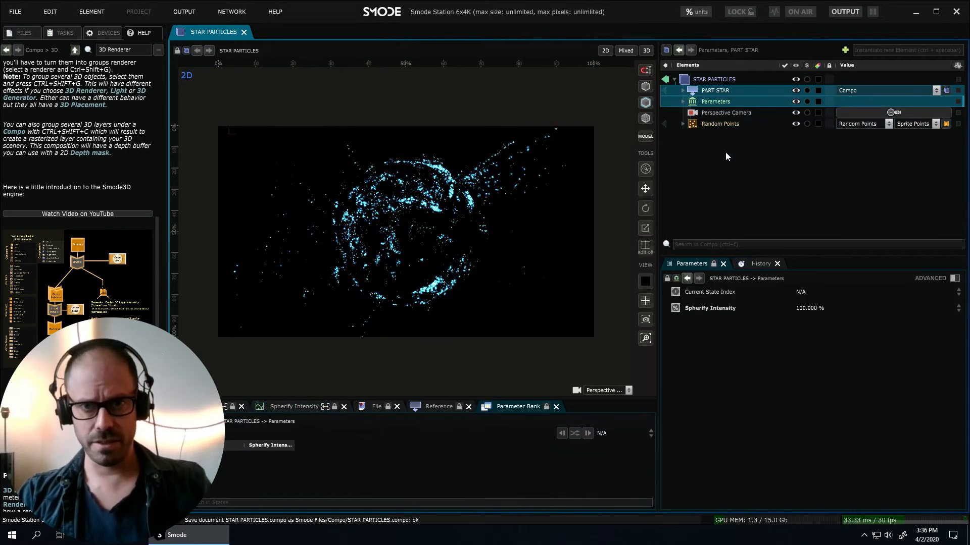
{"action": "left_click", "coordinate": [711, 123]}
{"action": "left_click", "coordinate": [708, 92]}
{"action": "left_click_drag", "start_coordinate": [708, 92], "coordinate": [717, 140]}
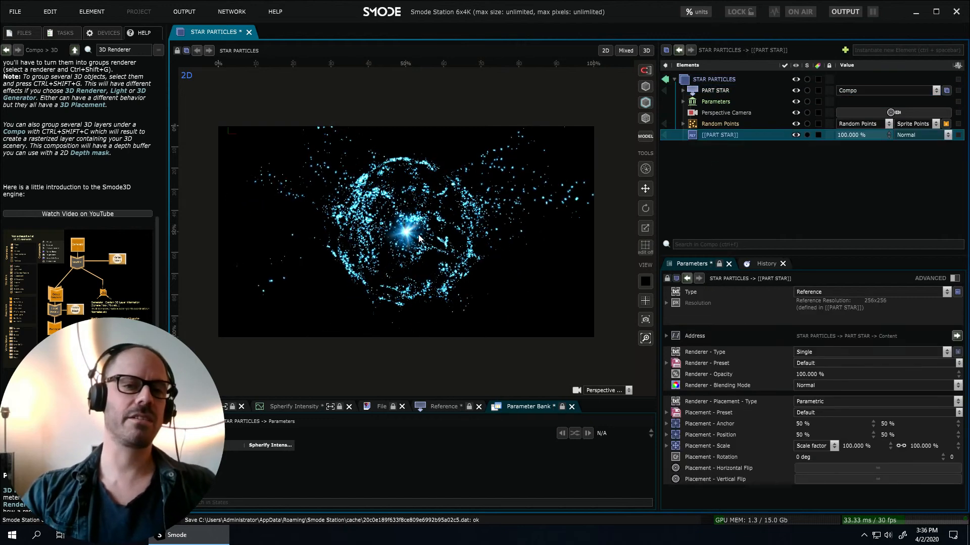
Try different scale factors for the PART STAR reference layer, including 256 % and 500 %.
{"action": "left_click_drag", "start_coordinate": [929, 449], "coordinate": [929, 412]}
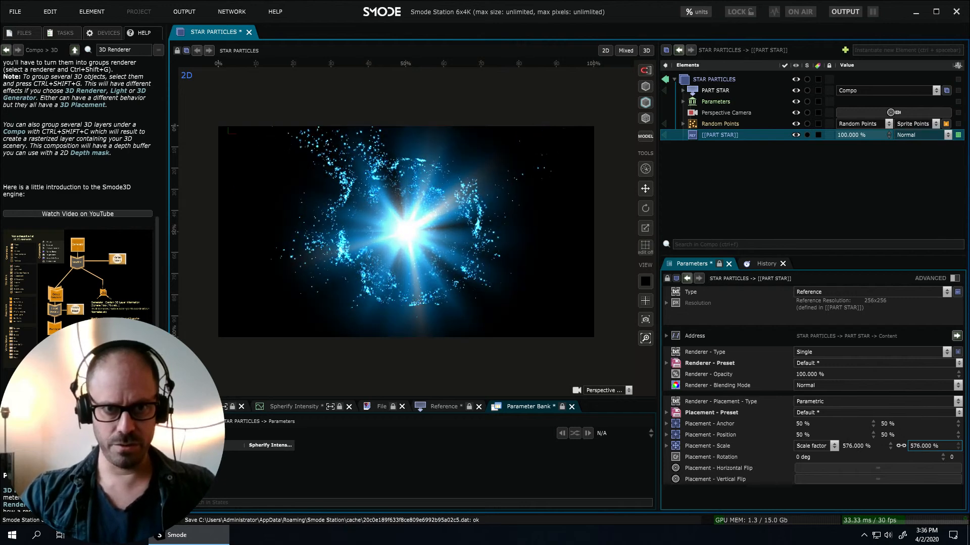
{"action": "left_click_drag", "start_coordinate": [929, 182], "coordinate": [928, 0]}
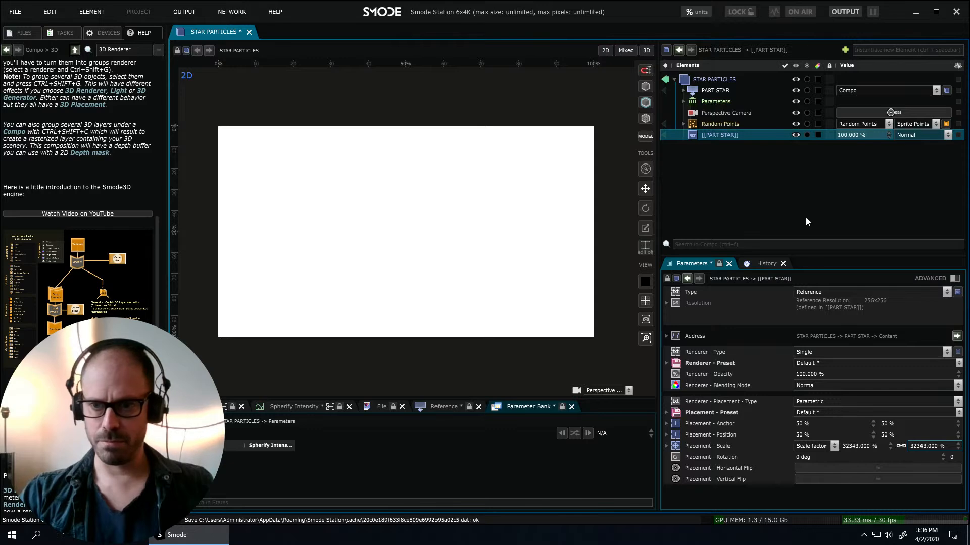
{"action": "double_click", "coordinate": [922, 449]}
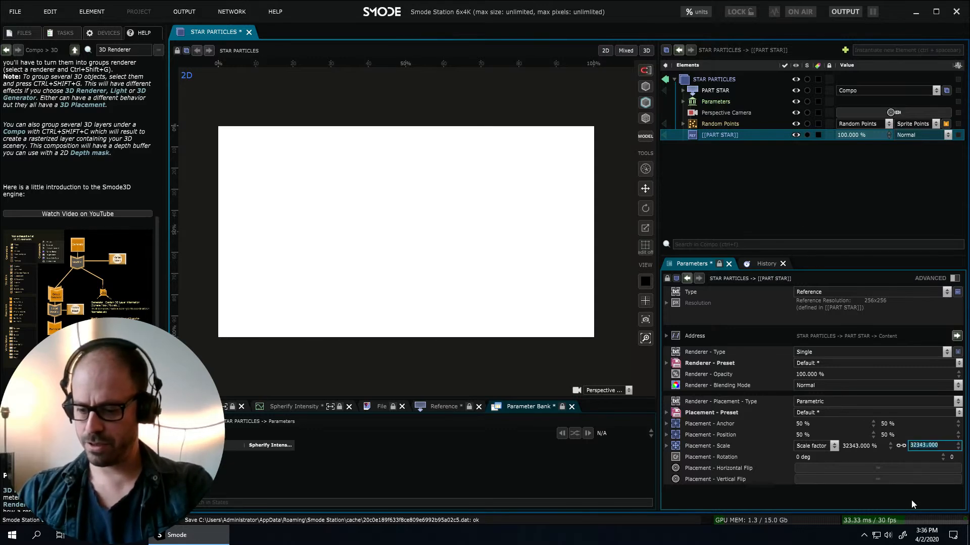
{"action": "type", "text": "256"}
{"action": "key", "text": "Return"}
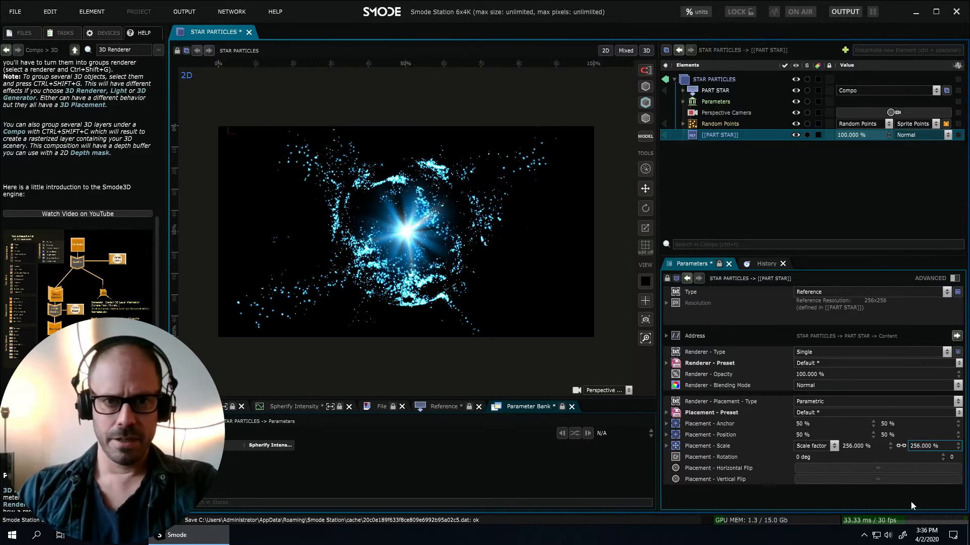
{"action": "double_click", "coordinate": [858, 446]}
{"action": "type", "text": "500"}
{"action": "key", "text": "Return"}
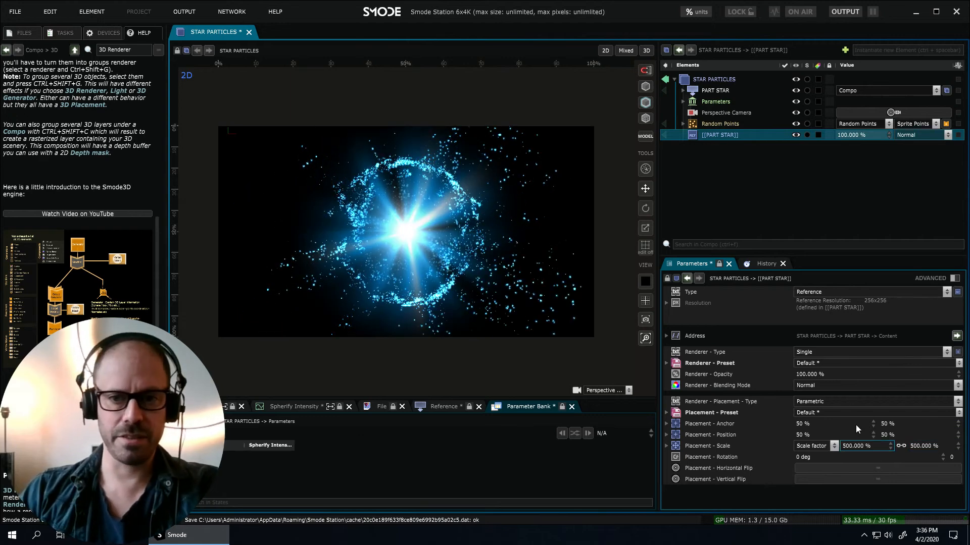
Enlarge the PART STAR reference layer to a scale factor of 650 % and adjust it up to 832 %.
{"action": "double_click", "coordinate": [850, 447]}
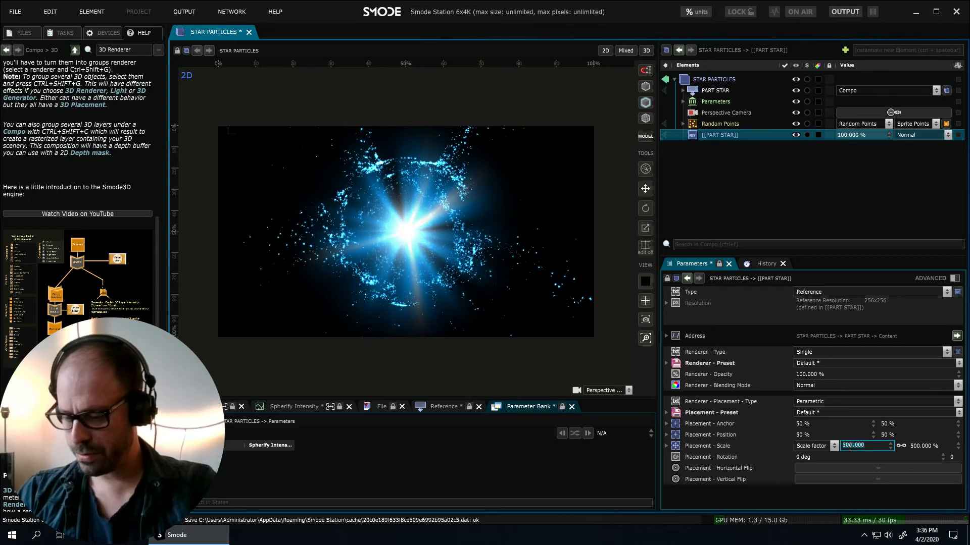
{"action": "type", "text": "650"}
{"action": "key", "text": "Return"}
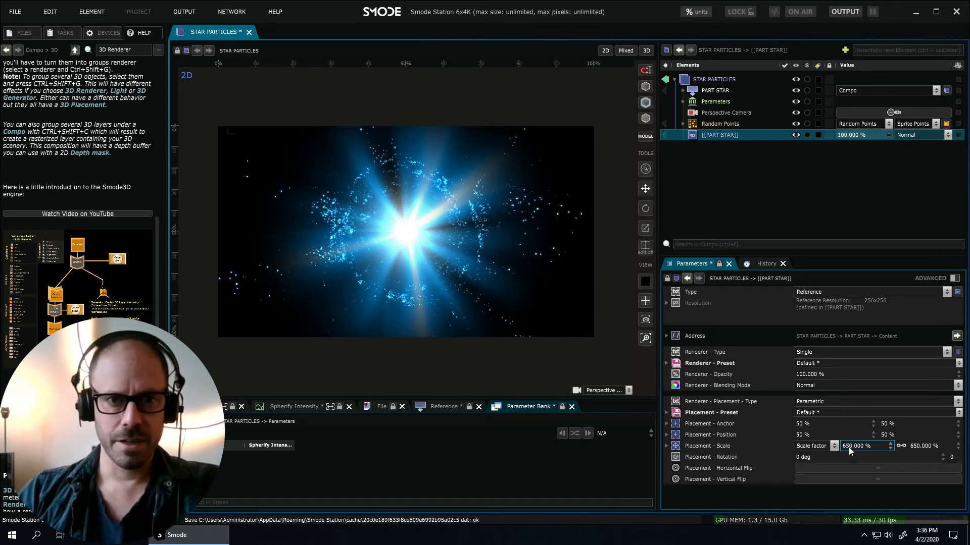
{"action": "left_click_drag", "start_coordinate": [869, 448], "coordinate": [868, 355]}
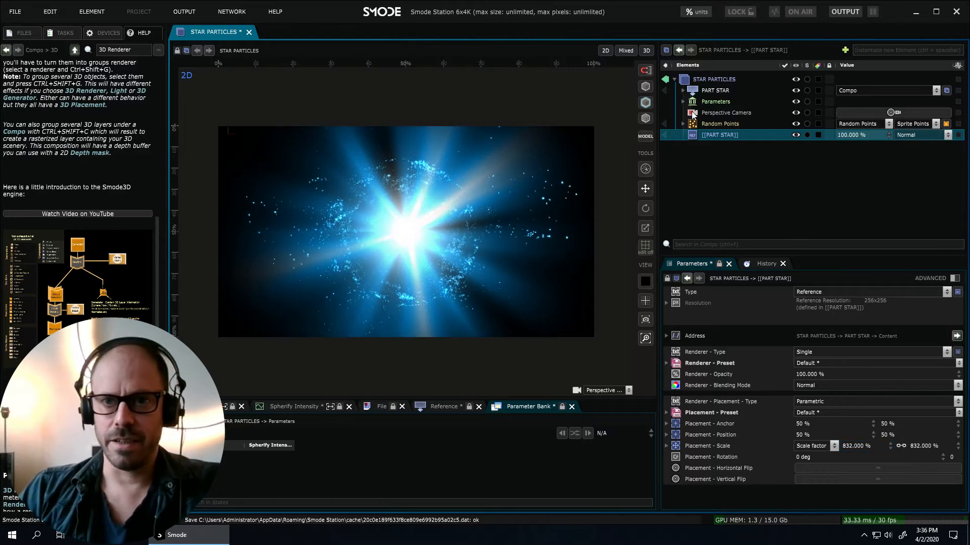
Expand the Parameters group and add a Circle Mask to the PART STAR reference layer.
{"action": "left_click", "coordinate": [682, 101]}
{"action": "right_click", "coordinate": [862, 146]}
{"action": "left_click", "coordinate": [709, 147]}
{"action": "right_click", "coordinate": [708, 144]}
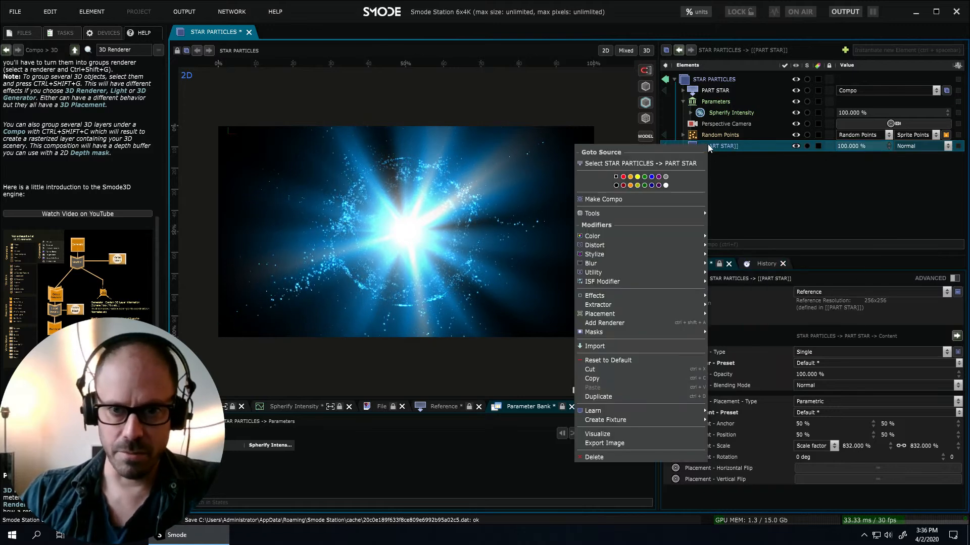
{"action": "mouse_move", "coordinate": [651, 213]}
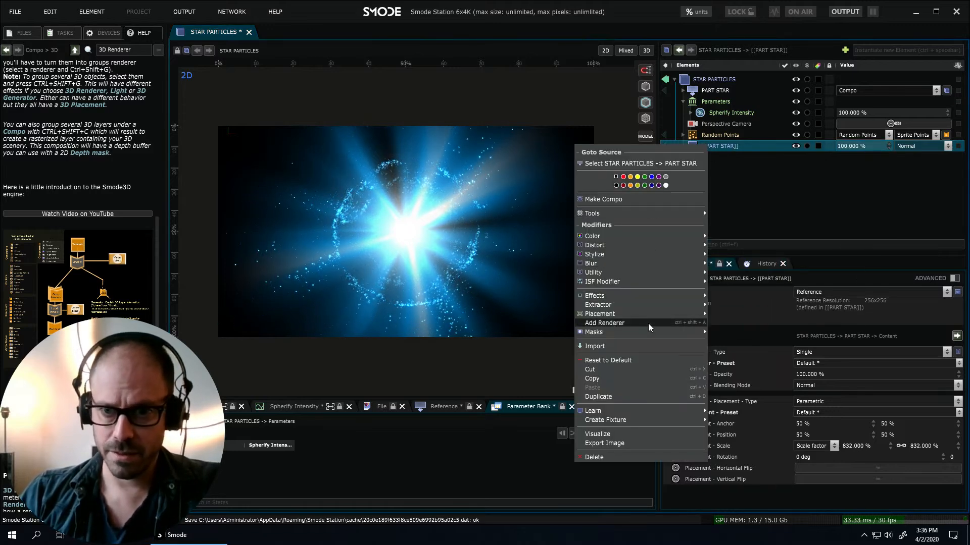
{"action": "mouse_move", "coordinate": [650, 331]}
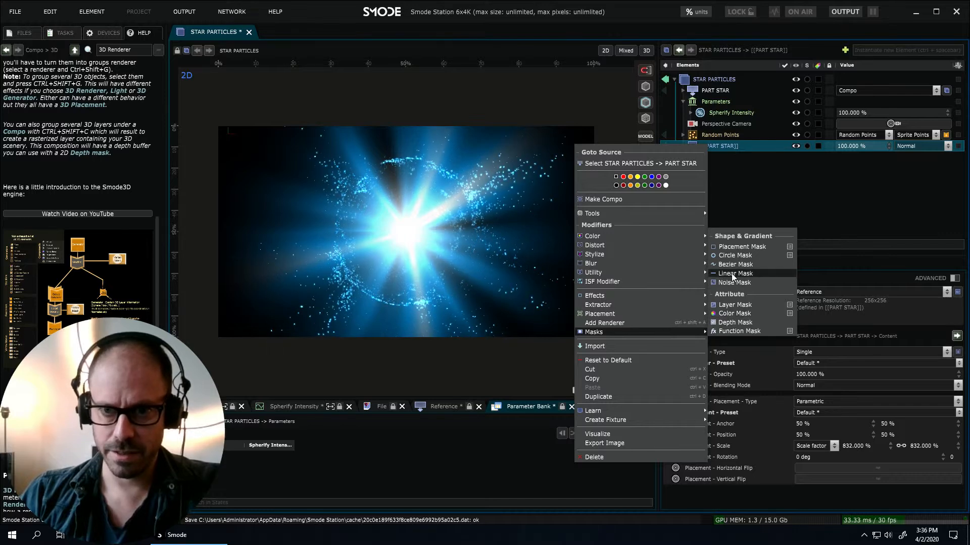
{"action": "left_click", "coordinate": [732, 255]}
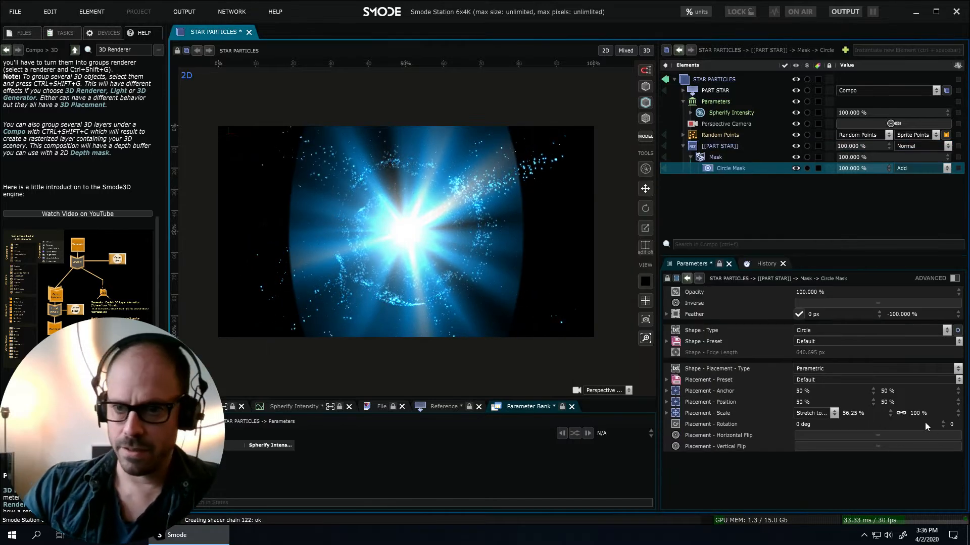
Set the circle mask's horizontal scale to 100 %, link both scale axes and shrink the mask to about 42 %.
{"action": "double_click", "coordinate": [866, 412]}
{"action": "type", "text": "100"}
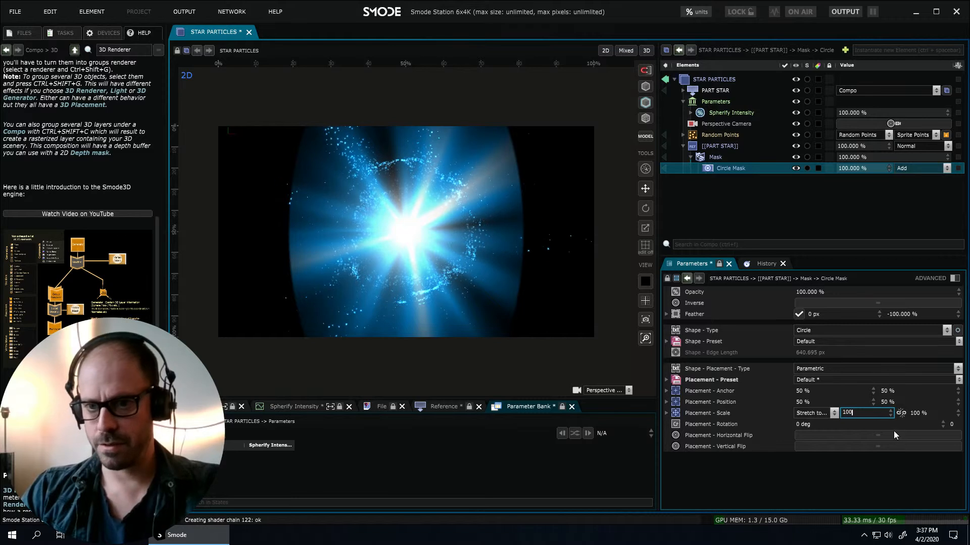
{"action": "key", "text": "Return"}
{"action": "left_click", "coordinate": [901, 413]}
{"action": "double_click", "coordinate": [919, 413]}
{"action": "type", "text": "67"}
{"action": "key", "text": "Return"}
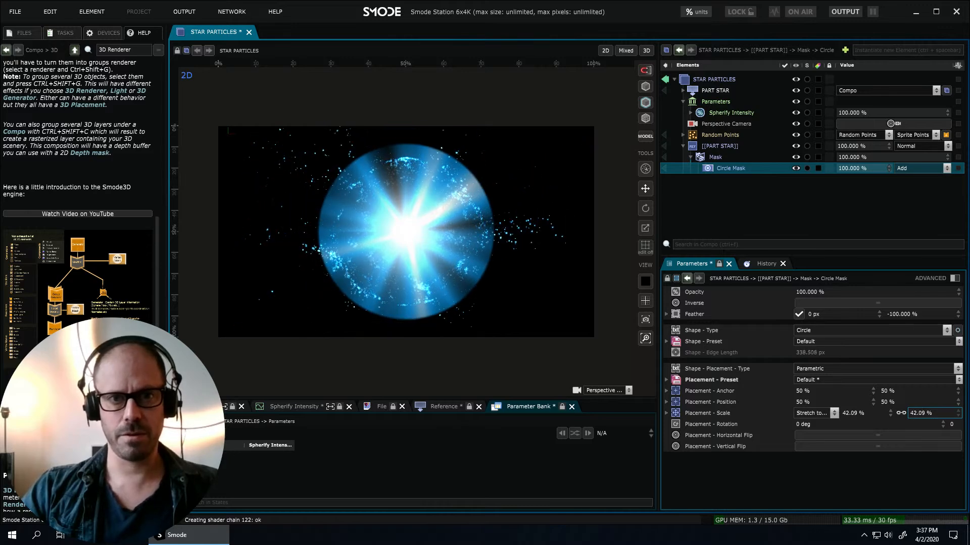
Try other linked scales for the circle mask, entering 40 % and settling on 35 %.
{"action": "left_click_drag", "start_coordinate": [919, 413], "coordinate": [726, 422]}
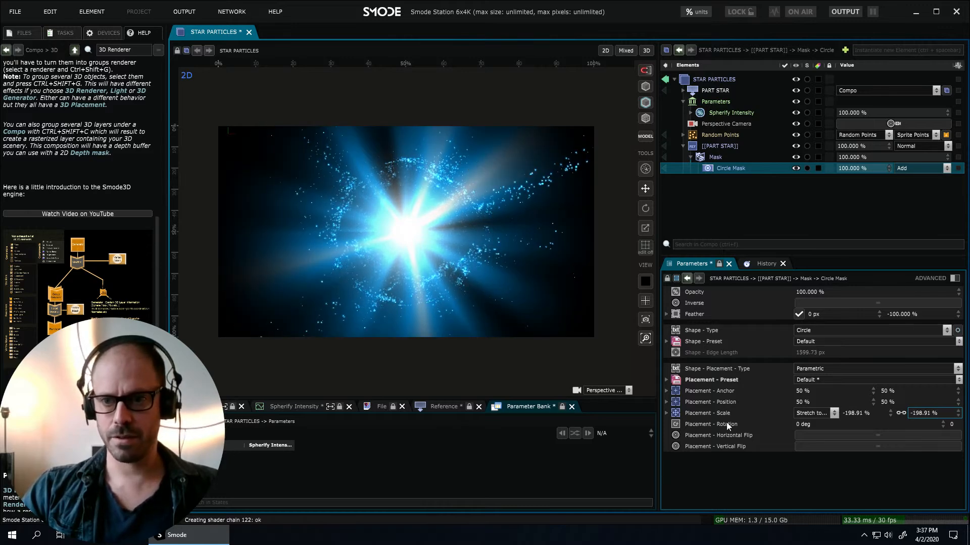
{"action": "double_click", "coordinate": [936, 414]}
{"action": "type", "text": "40"}
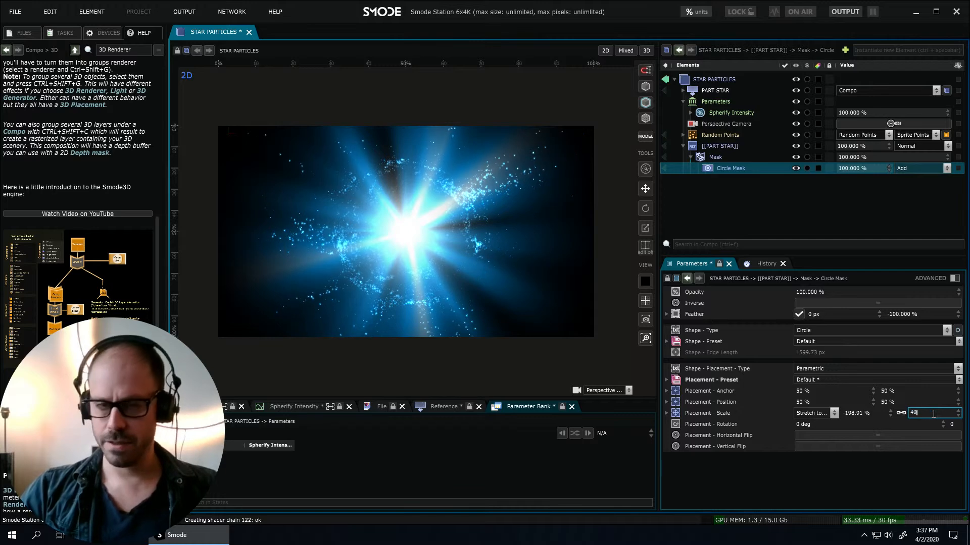
{"action": "key", "text": "Return"}
{"action": "left_click_drag", "start_coordinate": [934, 417], "coordinate": [829, 329]}
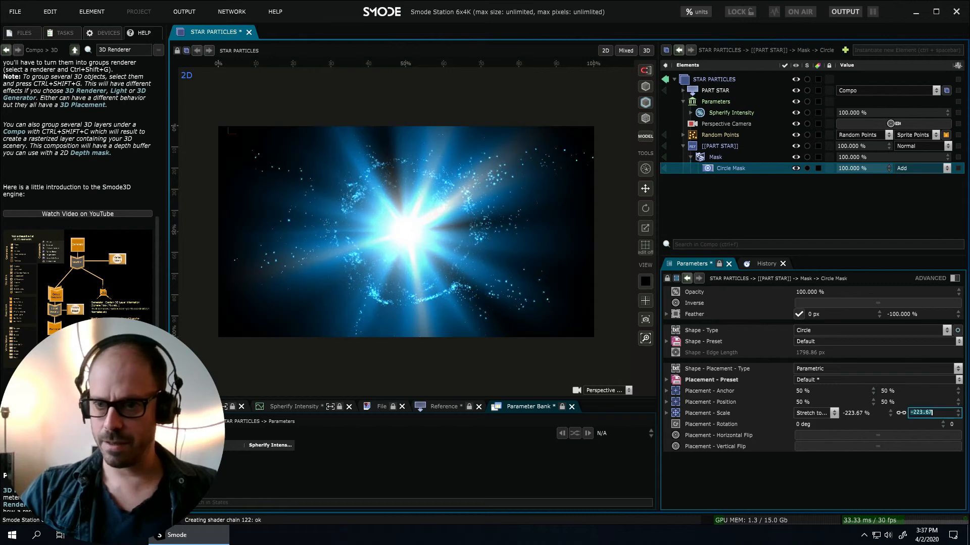
{"action": "type", "text": "35"}
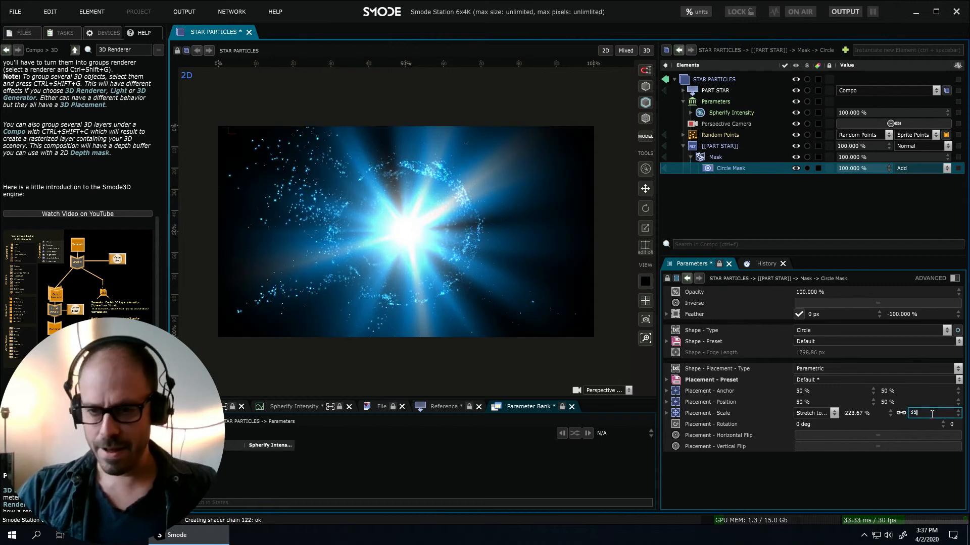
{"action": "key", "text": "Return"}
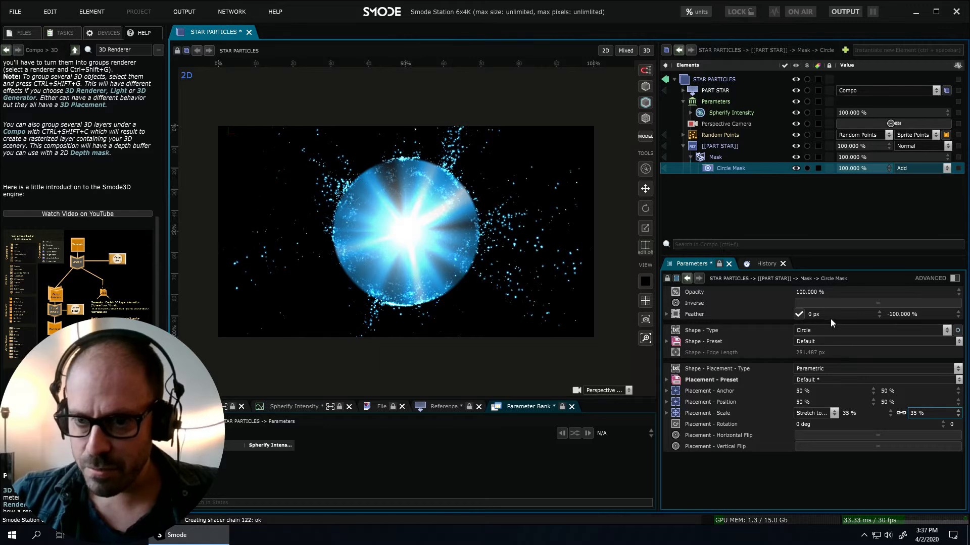
Invert the circle mask and set its feather to 256 px.
{"action": "left_click", "coordinate": [837, 303]}
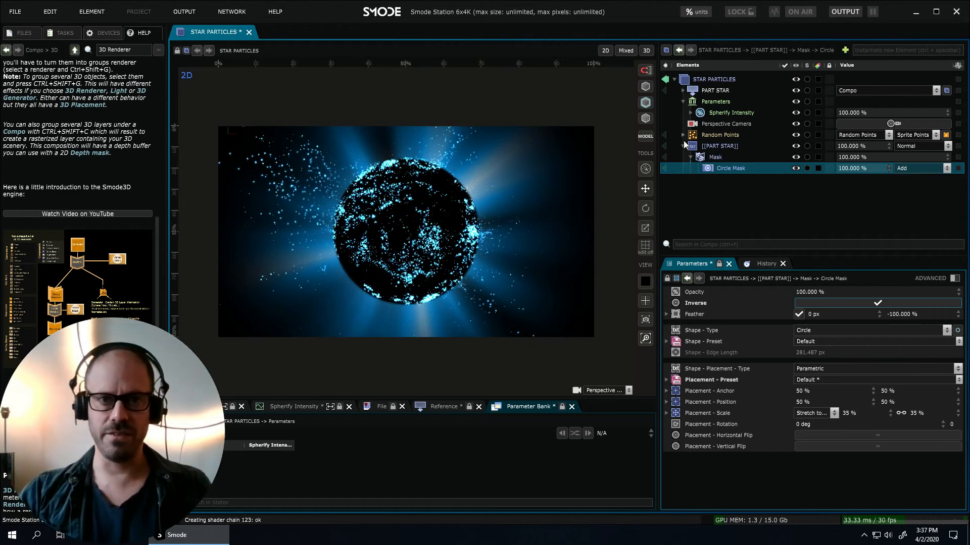
{"action": "double_click", "coordinate": [838, 314]}
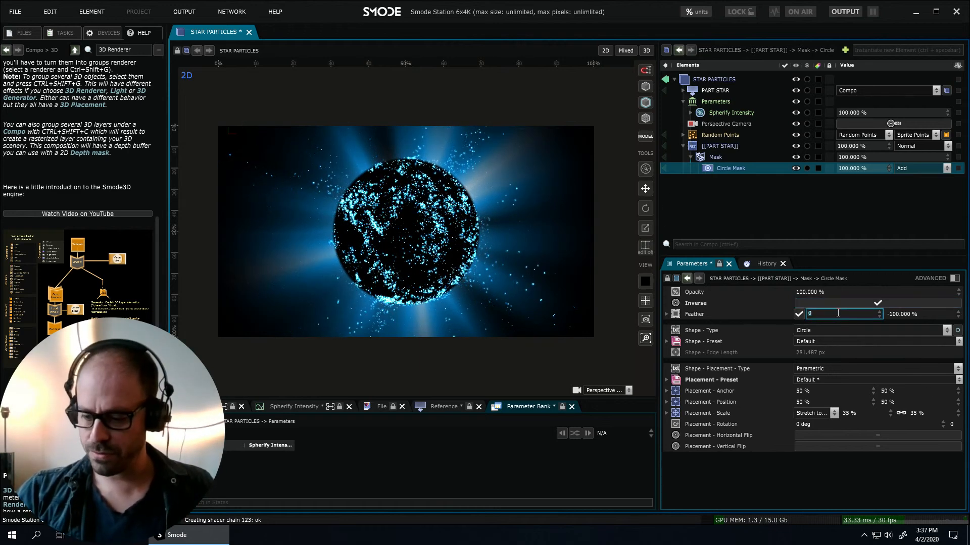
{"action": "type", "text": "256"}
{"action": "key", "text": "Return"}
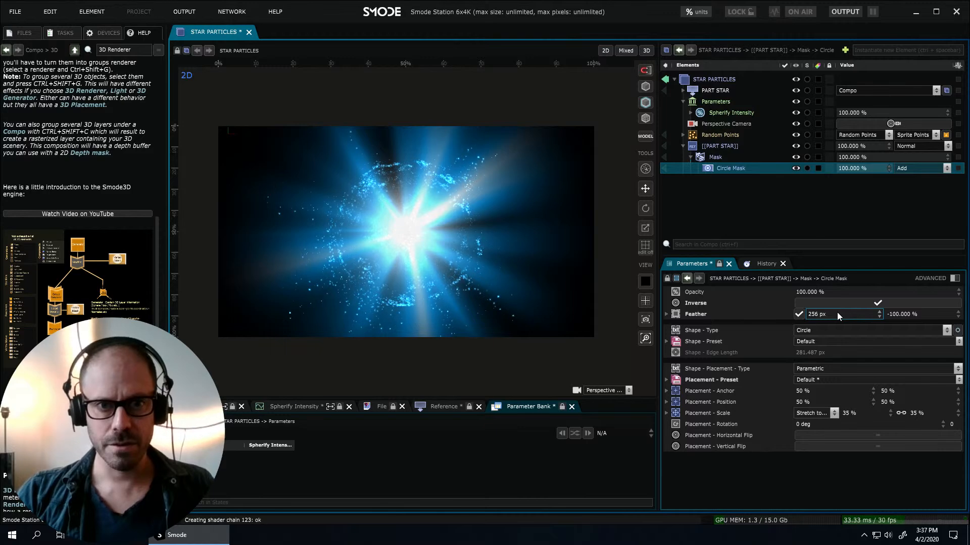
Reduce the circle mask's feather, trying 64 px and settling on 12 px.
{"action": "double_click", "coordinate": [838, 314]}
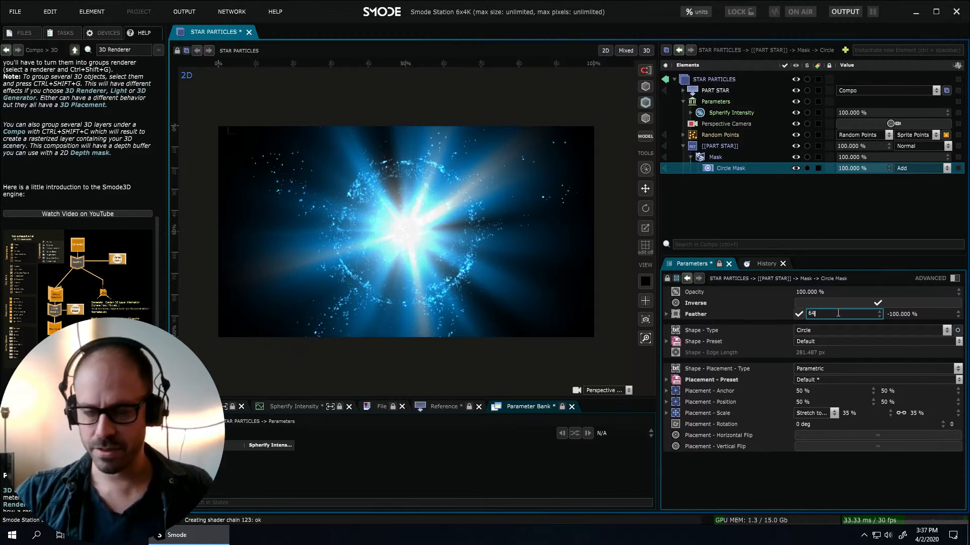
{"action": "type", "text": "64"}
{"action": "key", "text": "Return"}
{"action": "double_click", "coordinate": [838, 314]}
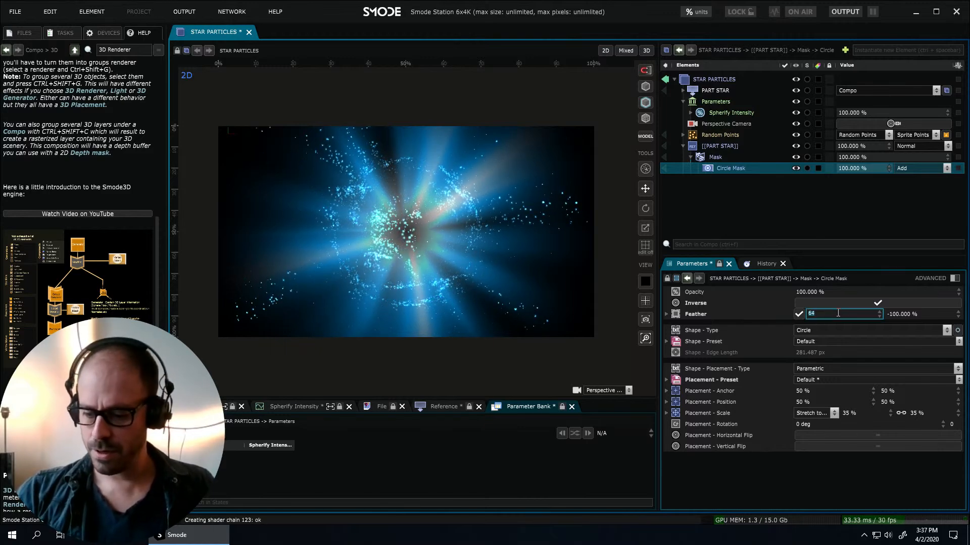
{"action": "double_click", "coordinate": [838, 313]}
{"action": "type", "text": "12"}
{"action": "key", "text": "Return"}
Set the circle mask's linked scale to 40 %.
{"action": "double_click", "coordinate": [862, 413]}
{"action": "type", "text": "40"}
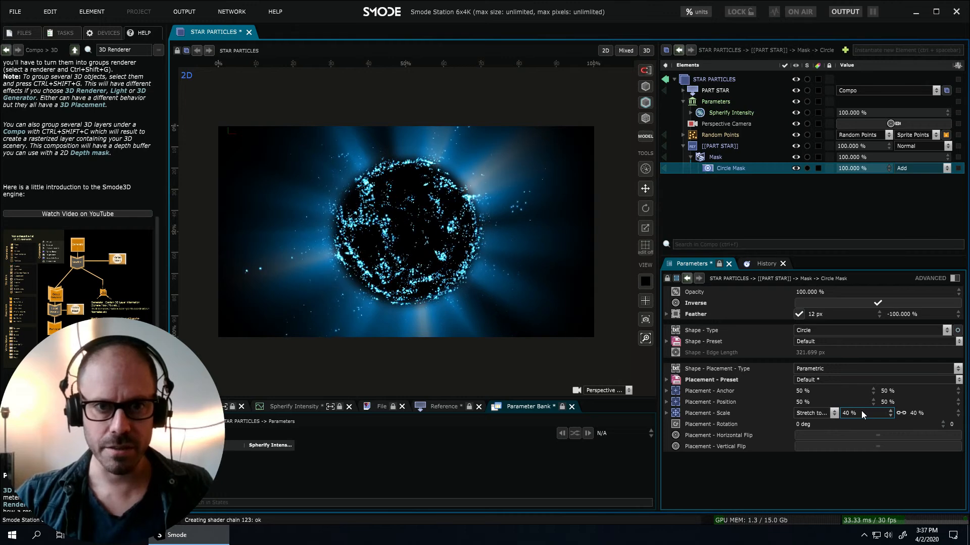
{"action": "left_click", "coordinate": [781, 189]}
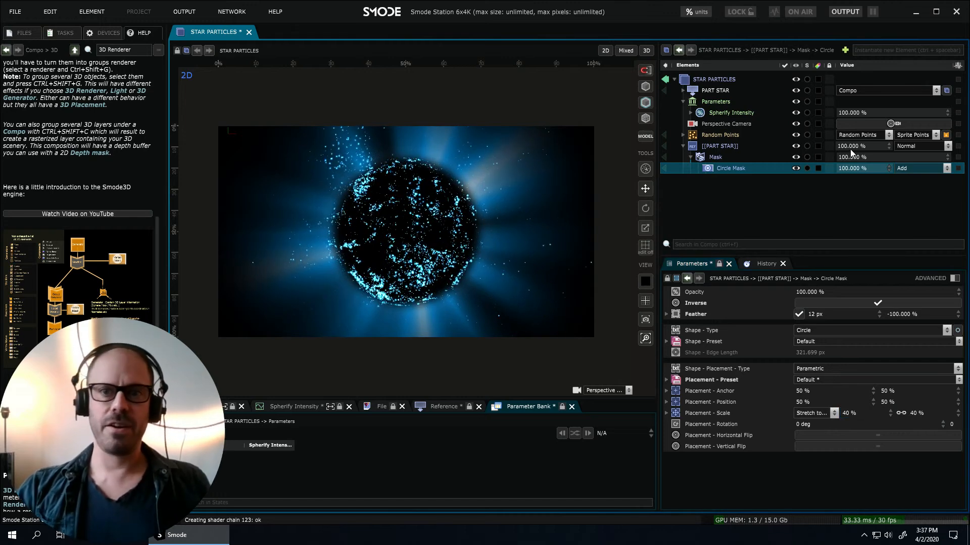
Expose the PART STAR reference layer's opacity as a percentage parameter of the composition and collapse the layer.
{"action": "right_click", "coordinate": [851, 150]}
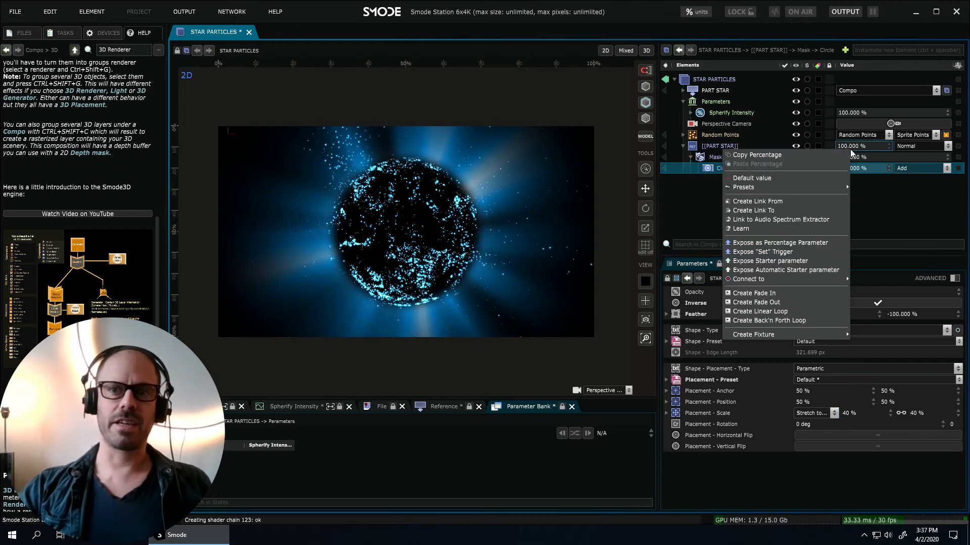
{"action": "left_click", "coordinate": [765, 243]}
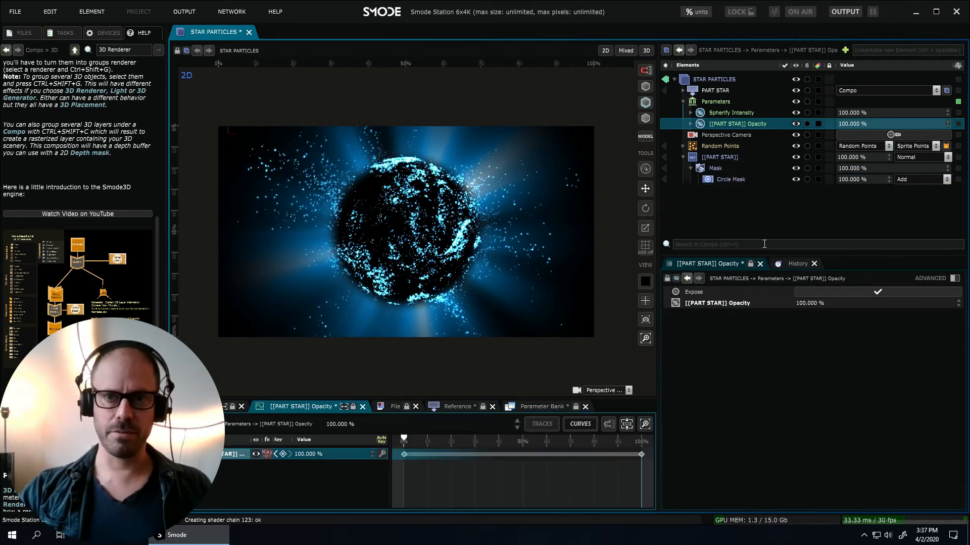
{"action": "left_click", "coordinate": [682, 157]}
Test the exposed PART STAR Opacity parameter by sweeping it, ending with it and Spherify Intensity both at 0 %.
{"action": "left_click_drag", "start_coordinate": [853, 124], "coordinate": [920, 126]}
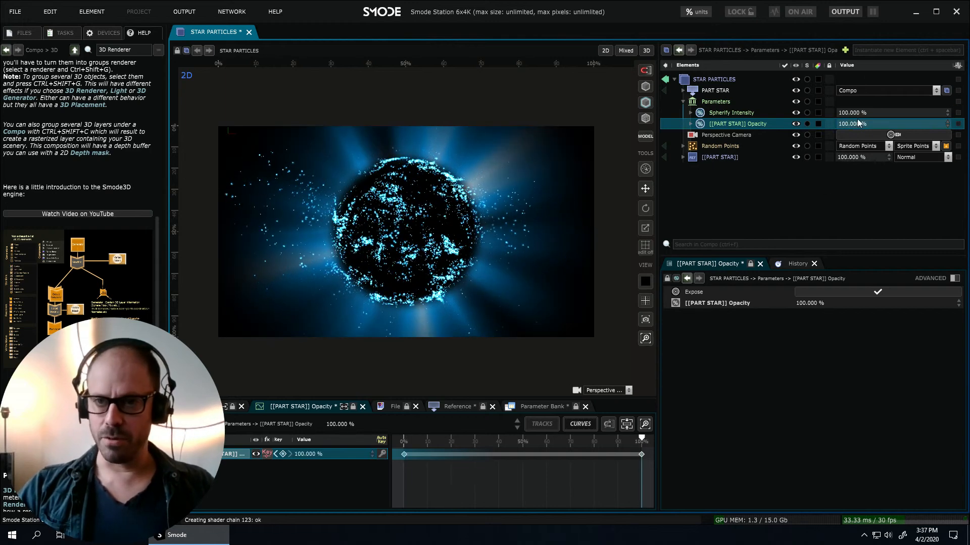
{"action": "left_click_drag", "start_coordinate": [855, 123], "coordinate": [819, 113]}
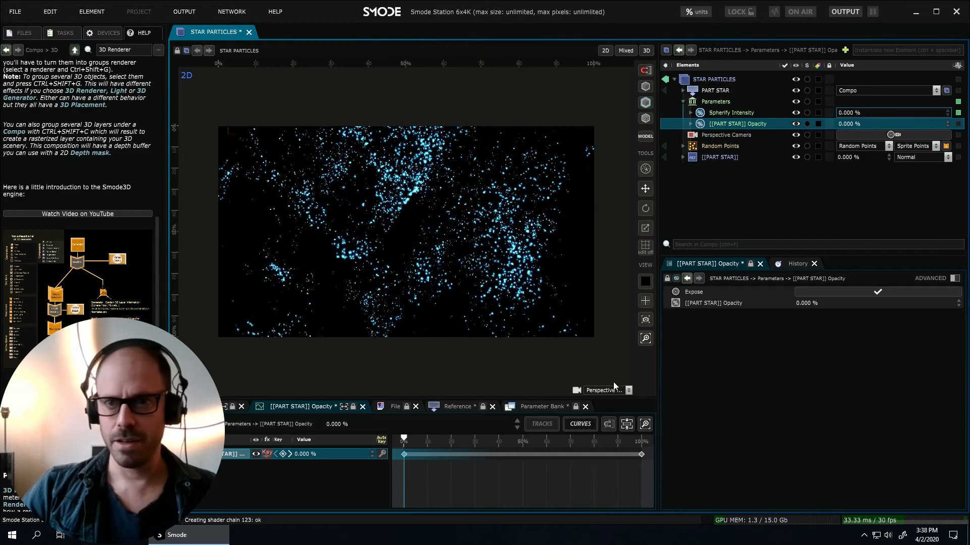
Enlarge the lower editor area and inspect the Spherify Intensity curve, the parameter bank and the PART STAR reference layer's parameters.
{"action": "left_click", "coordinate": [729, 113]}
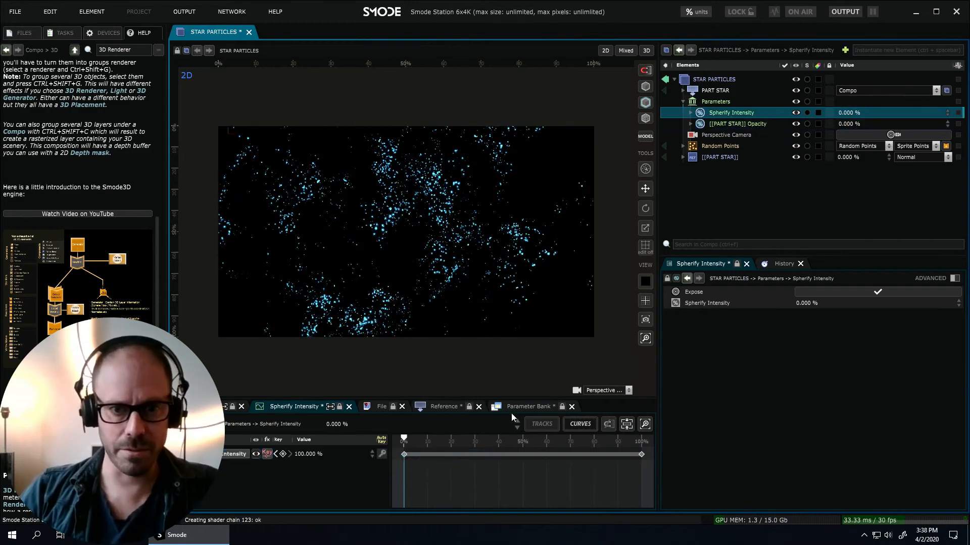
{"action": "left_click_drag", "start_coordinate": [525, 398], "coordinate": [526, 326]}
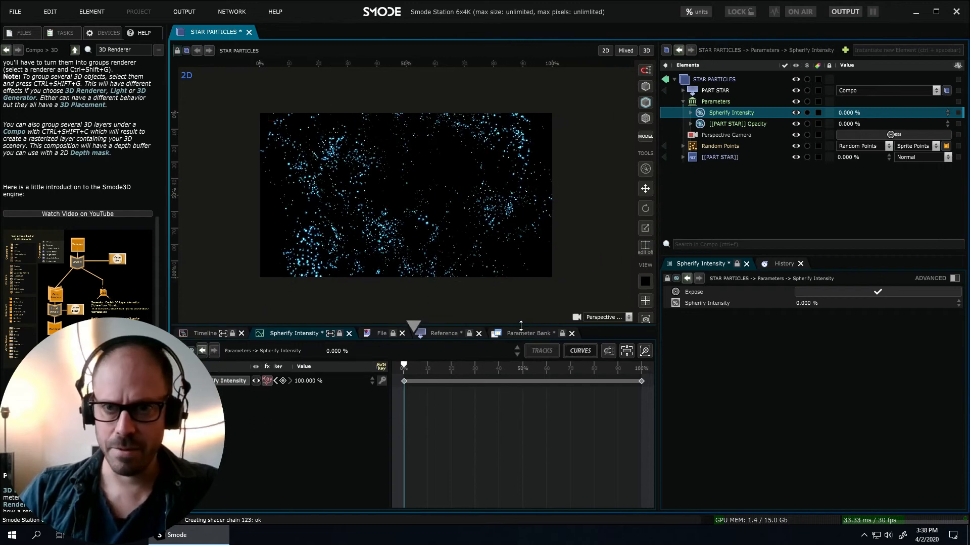
{"action": "left_click", "coordinate": [718, 102]}
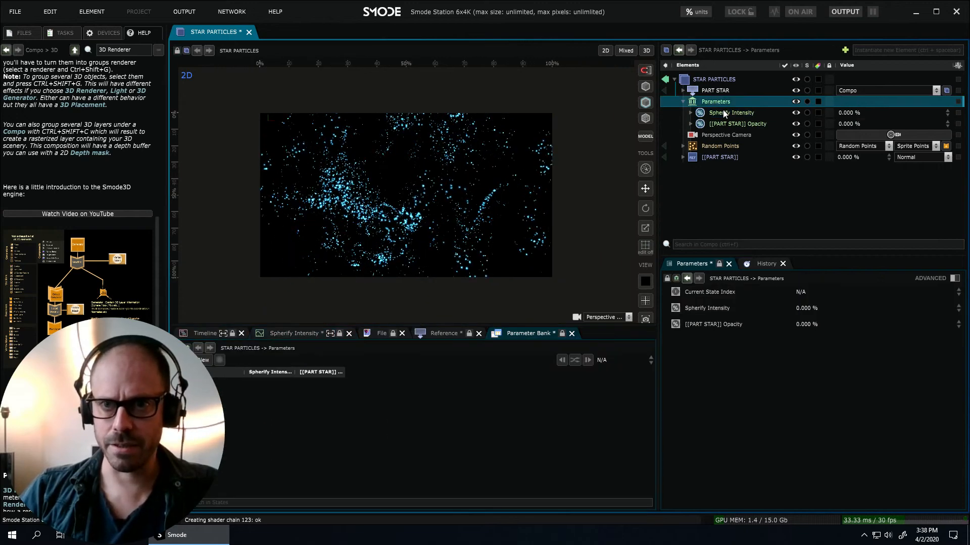
{"action": "left_click", "coordinate": [723, 111]}
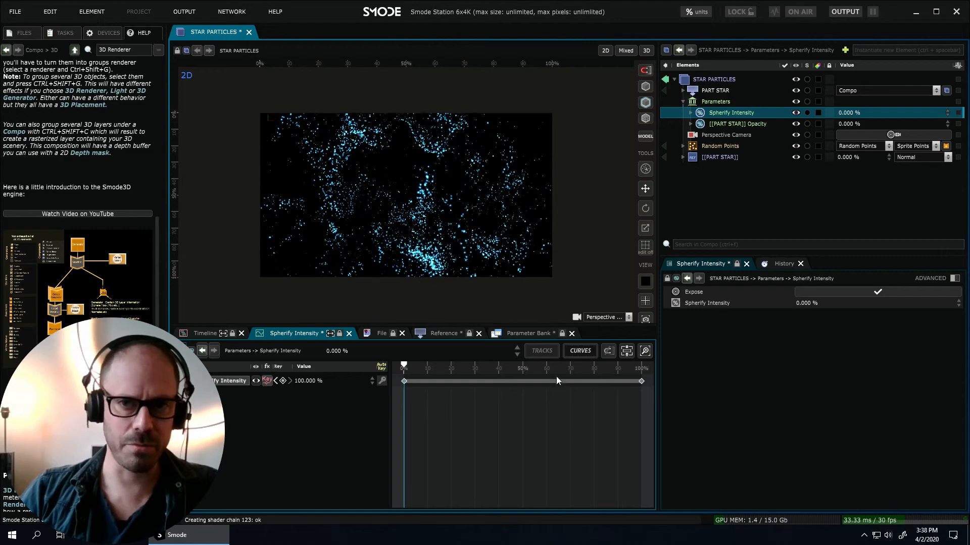
{"action": "left_click", "coordinate": [729, 157]}
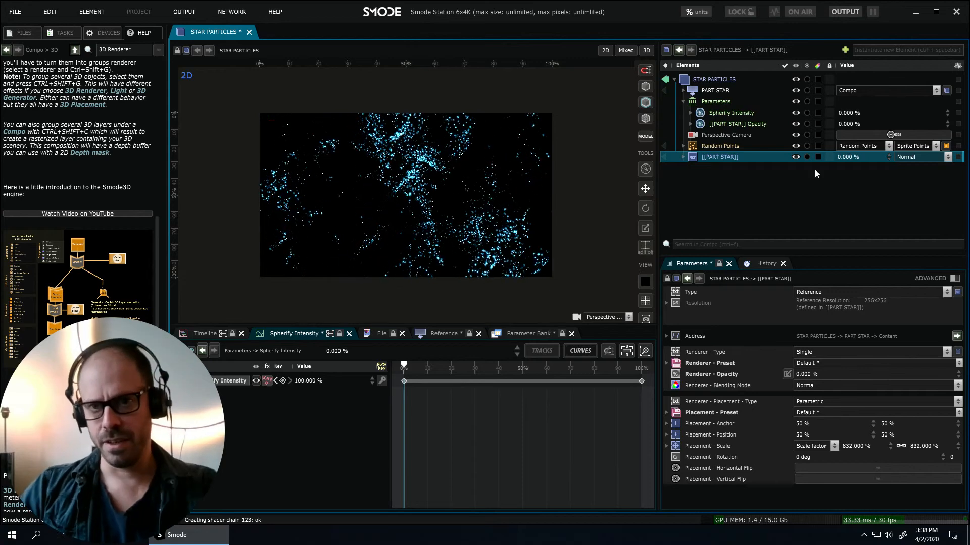
Delete the exposed PART STAR Opacity parameter and connect the PART STAR reference layer's opacity to the Spherify Intensity parameter.
{"action": "left_click", "coordinate": [748, 122]}
{"action": "key", "text": "Delete"}
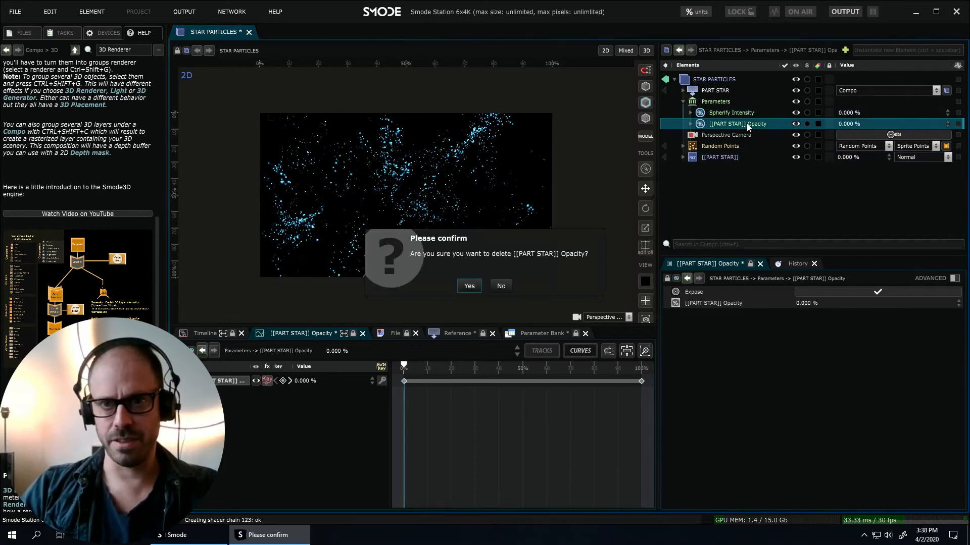
{"action": "key", "text": "Return"}
{"action": "left_click", "coordinate": [865, 149]}
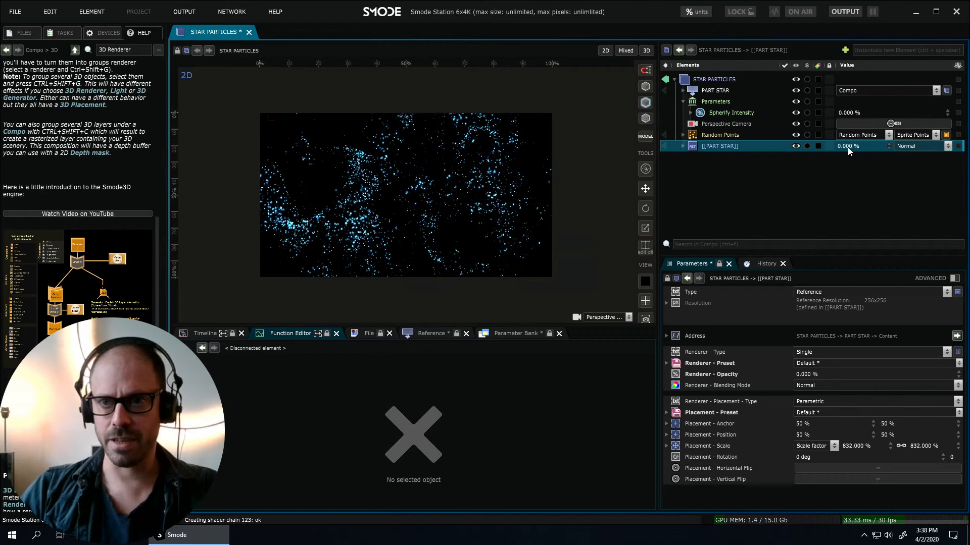
{"action": "right_click", "coordinate": [847, 150]}
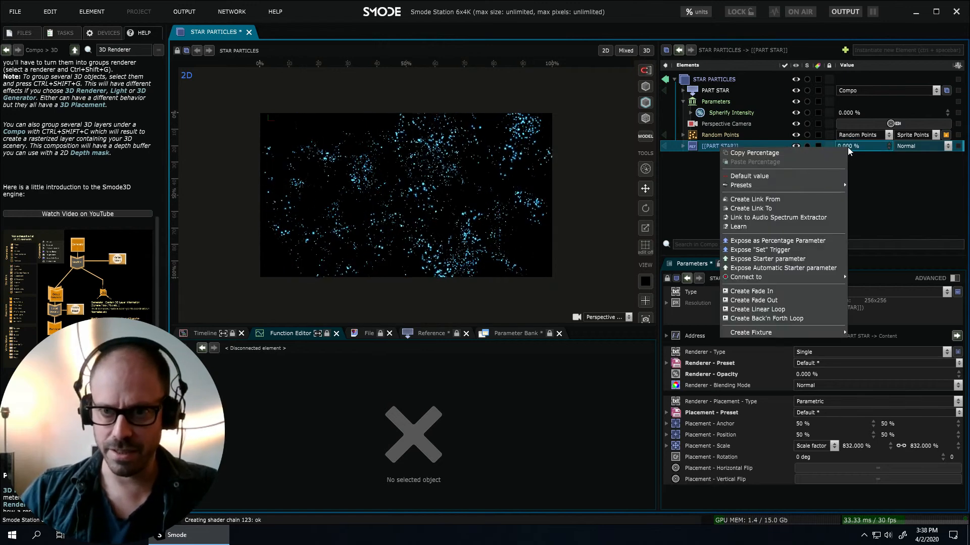
{"action": "mouse_move", "coordinate": [768, 276]}
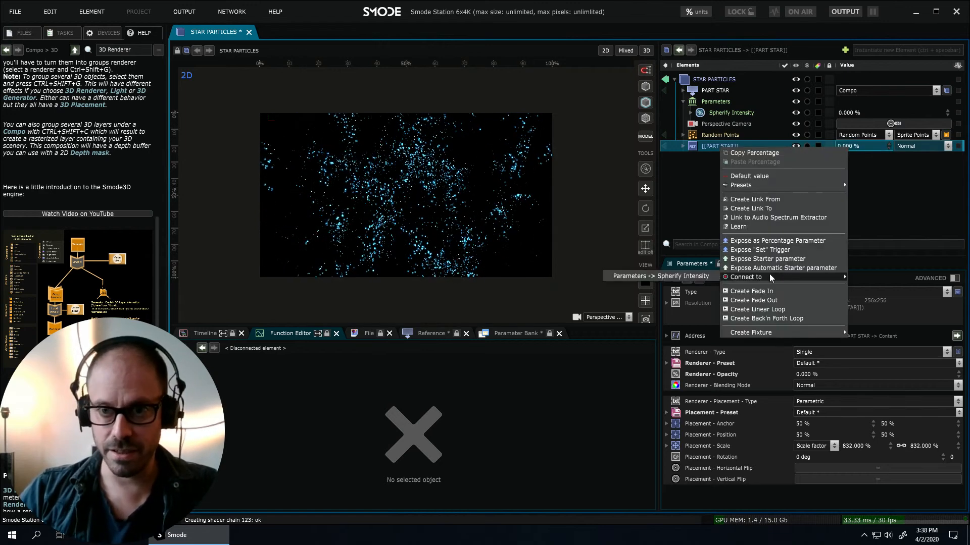
{"action": "left_click", "coordinate": [695, 277]}
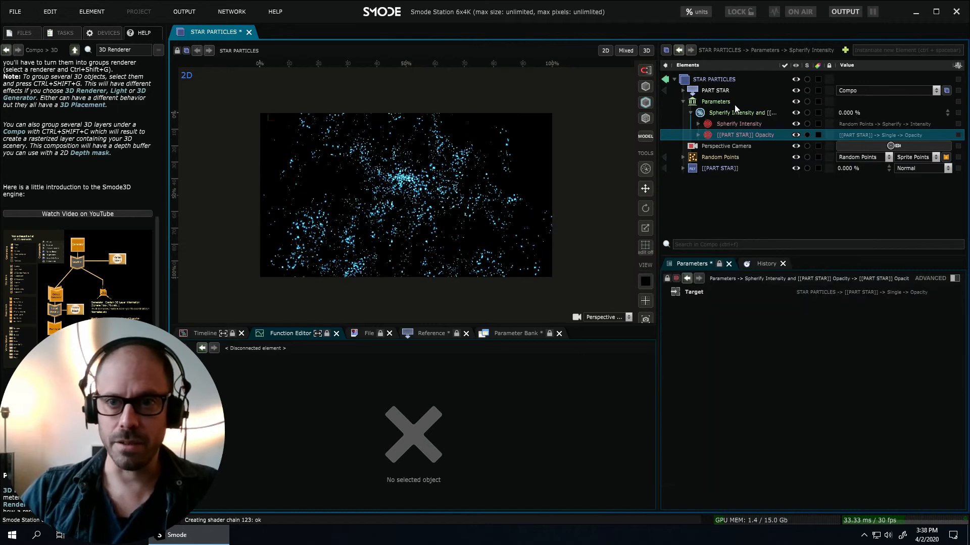
Set the combined Spherify Intensity and PART STAR Opacity parameter to 100 % and enlarge the viewport for a closer look at the sphere.
{"action": "left_click", "coordinate": [734, 114]}
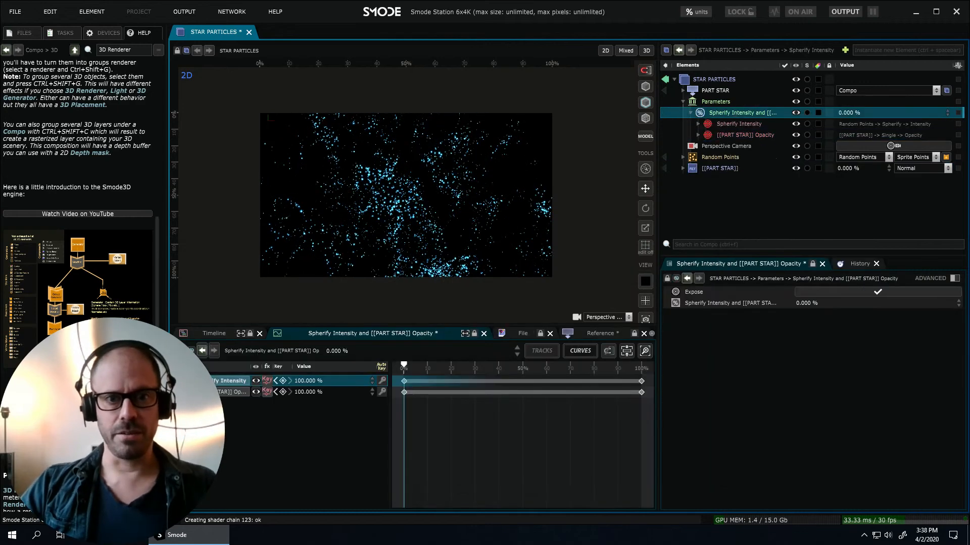
{"action": "left_click_drag", "start_coordinate": [853, 112], "coordinate": [959, 113]}
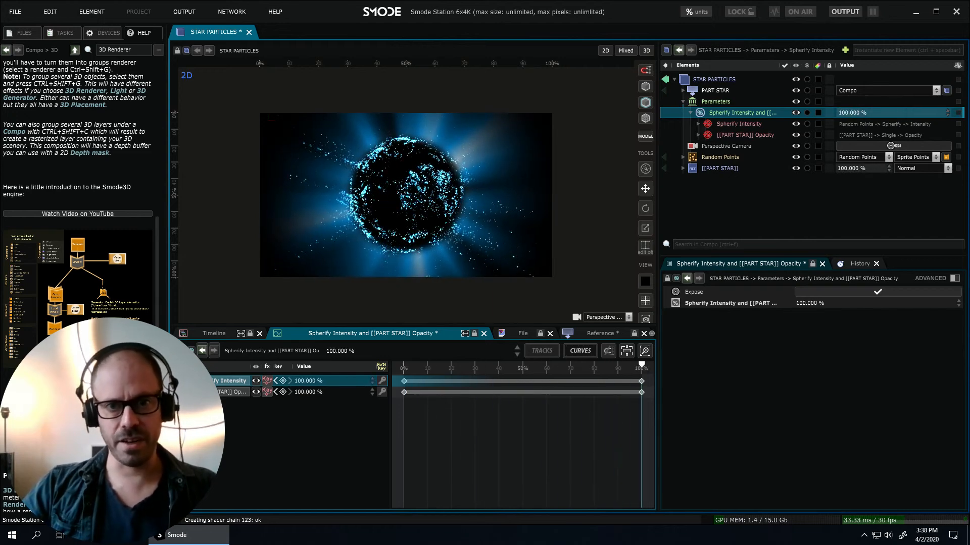
{"action": "left_click_drag", "start_coordinate": [487, 326], "coordinate": [487, 392]}
{"action": "scroll", "coordinate": [432, 271], "scroll_direction": "up", "scroll_amount": 4}
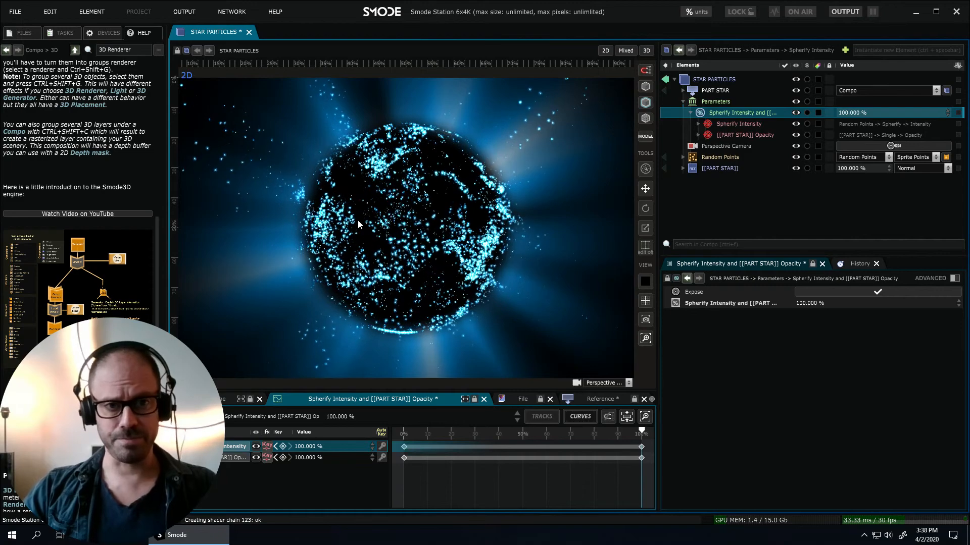
Make the Chiseled Noise layer inside PART STAR play standalone with a player speed of 1, and enlarge the element tree area.
{"action": "left_click", "coordinate": [711, 170]}
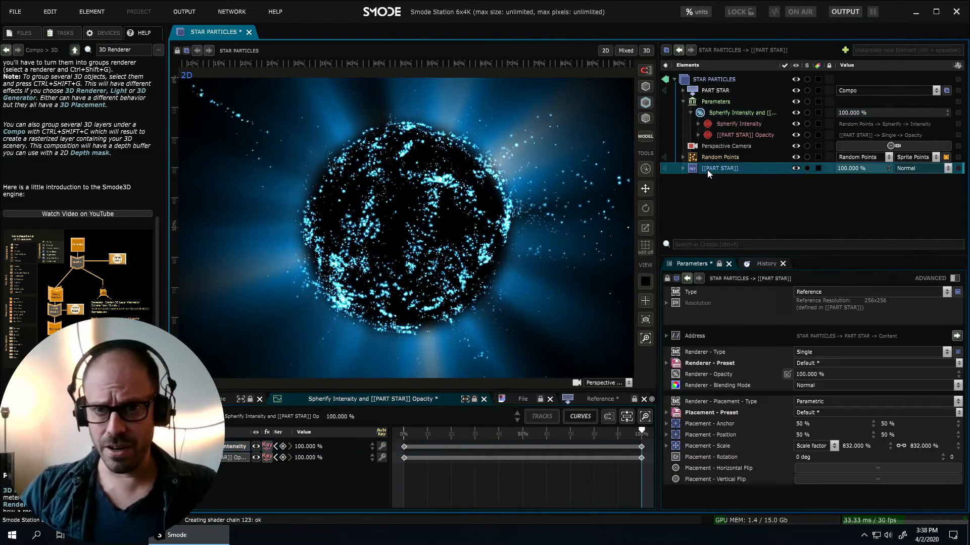
{"action": "left_click", "coordinate": [707, 91]}
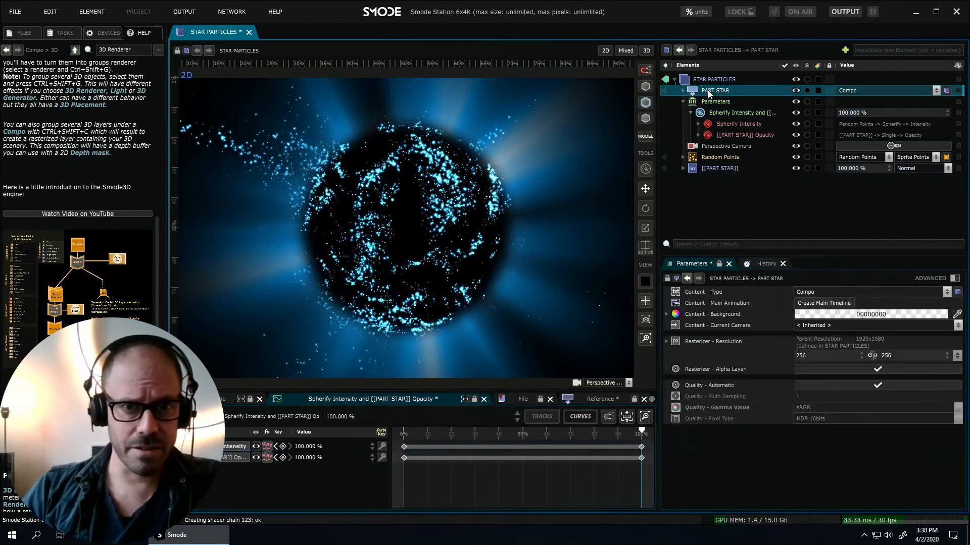
{"action": "double_click", "coordinate": [708, 91]}
{"action": "left_click", "coordinate": [738, 105]}
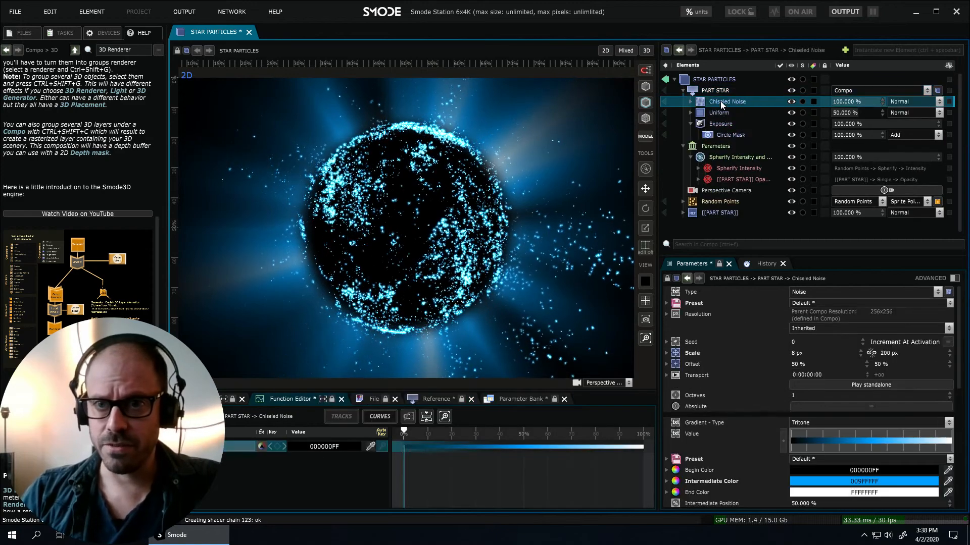
{"action": "left_click", "coordinate": [832, 385]}
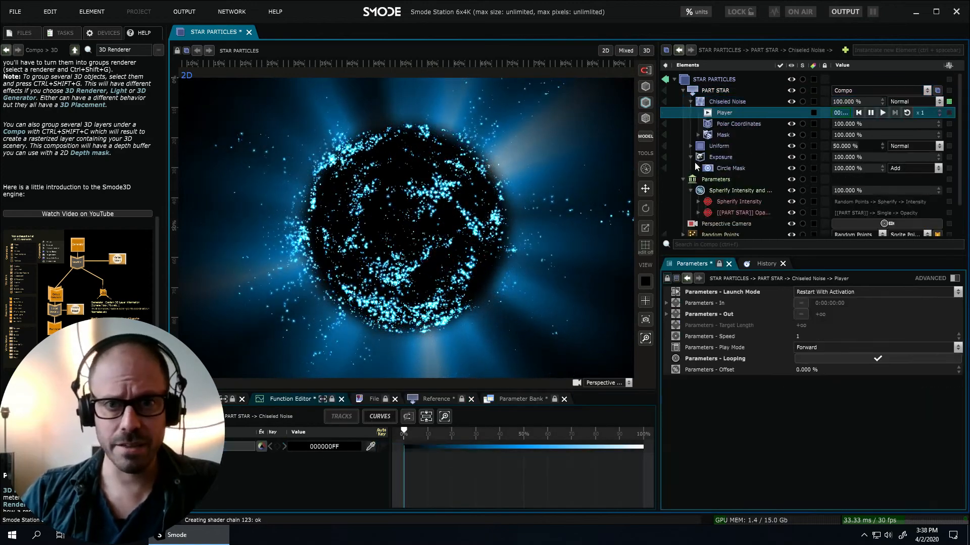
{"action": "double_click", "coordinate": [924, 113]}
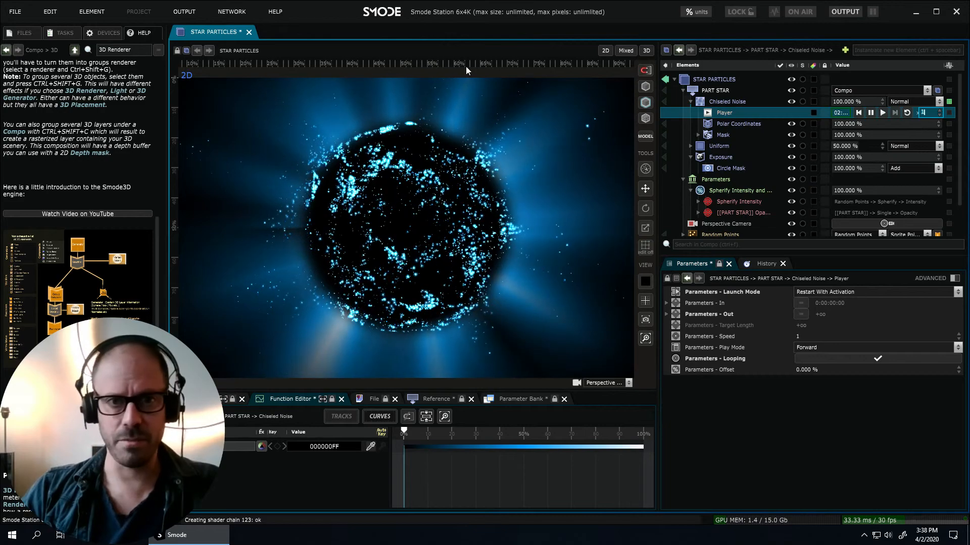
{"action": "key", "text": "Return"}
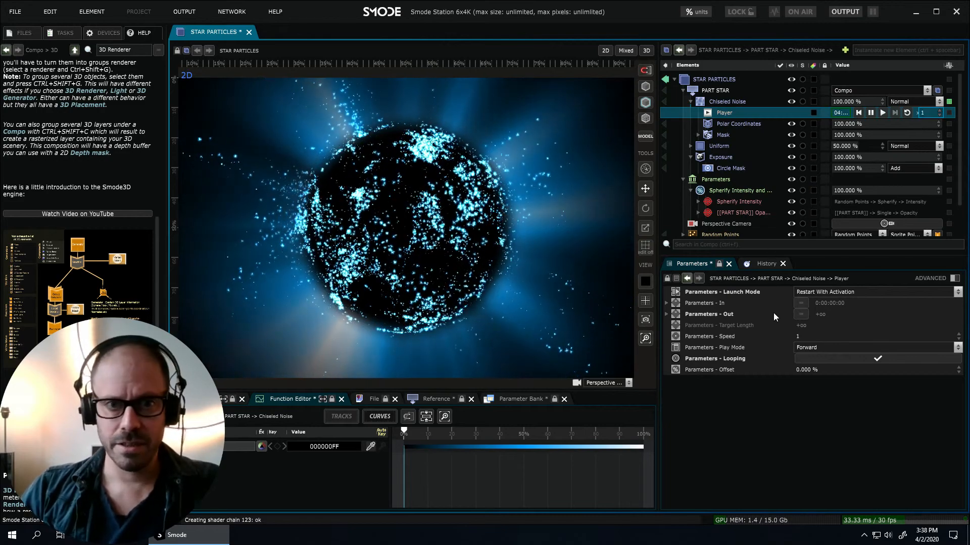
{"action": "left_click_drag", "start_coordinate": [774, 256], "coordinate": [773, 363]}
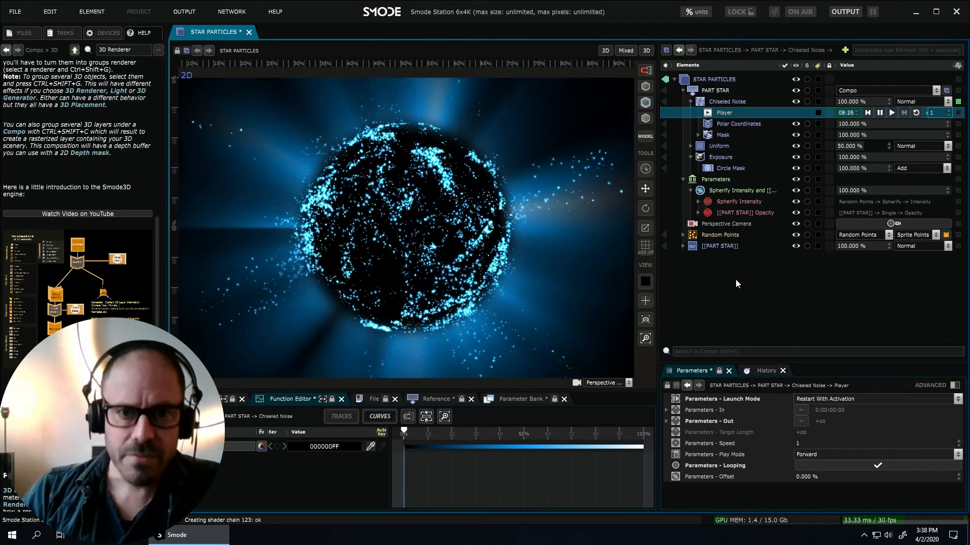
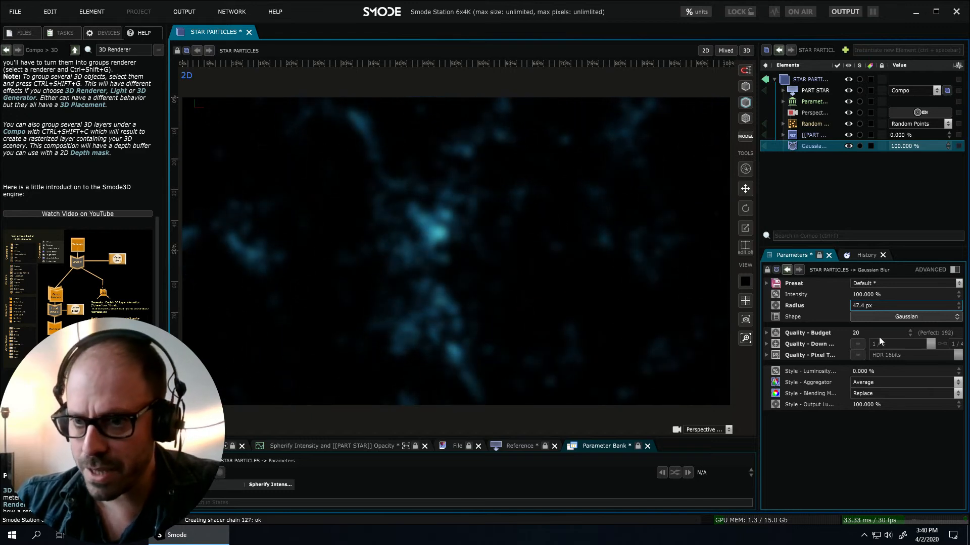
Set the Gaussian Blur's radius to 50 px and its quality budget to 108.
{"action": "left_click", "coordinate": [876, 309]}
{"action": "type", "text": "50"}
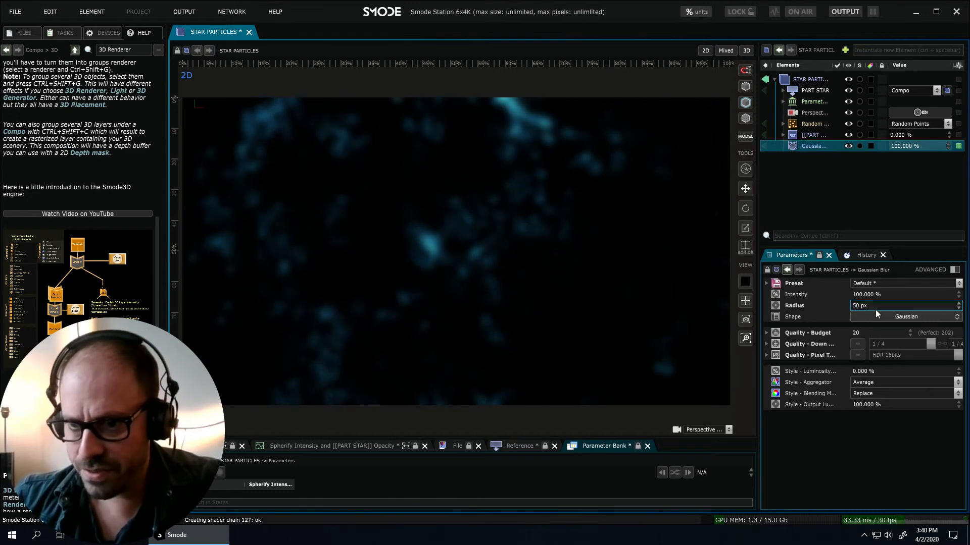
{"action": "key", "text": "Return"}
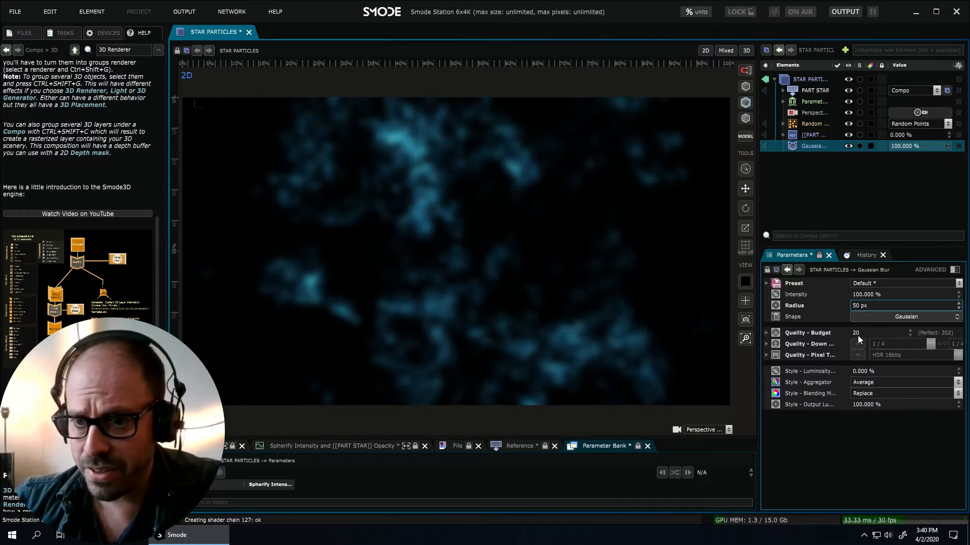
{"action": "left_click", "coordinate": [861, 334]}
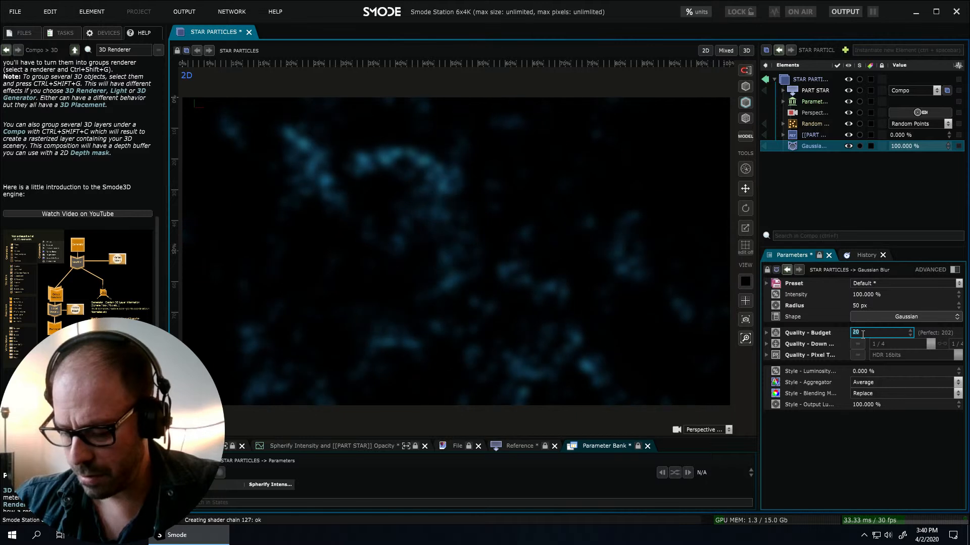
{"action": "type", "text": "1"}
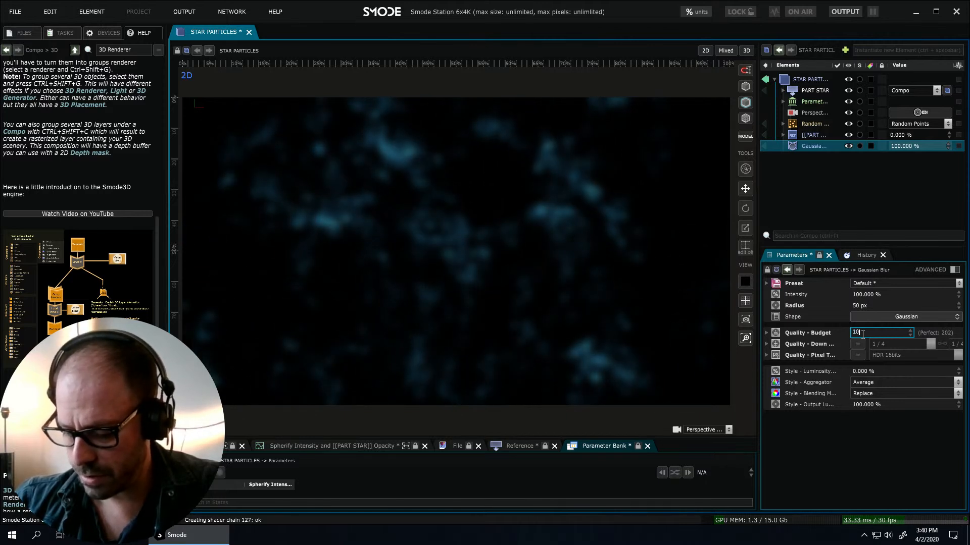
{"action": "type", "text": "08"}
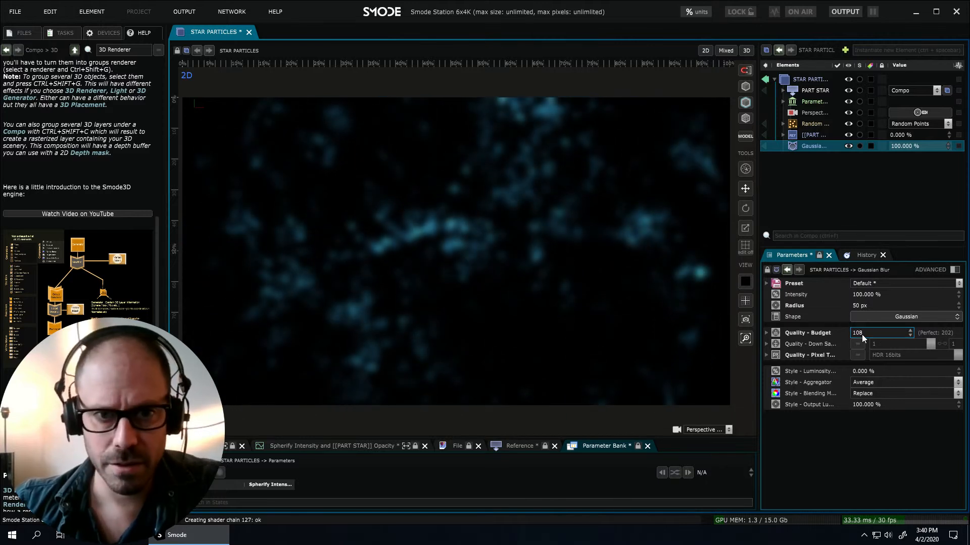
{"action": "key", "text": "Return"}
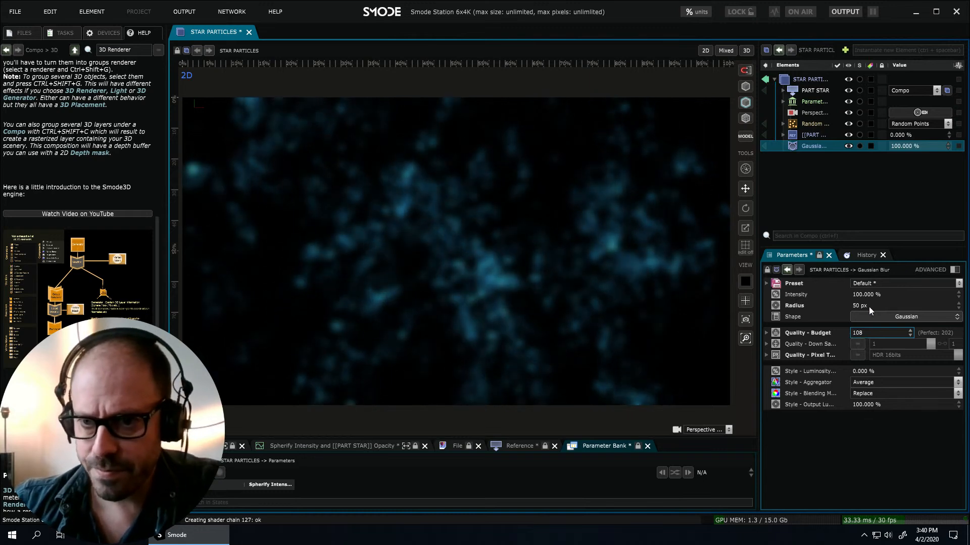
Set the Gaussian Blur's blending mode with input to Linear Dodge (Add) and raise its output luminosity to 325 %.
{"action": "left_click", "coordinate": [873, 387]}
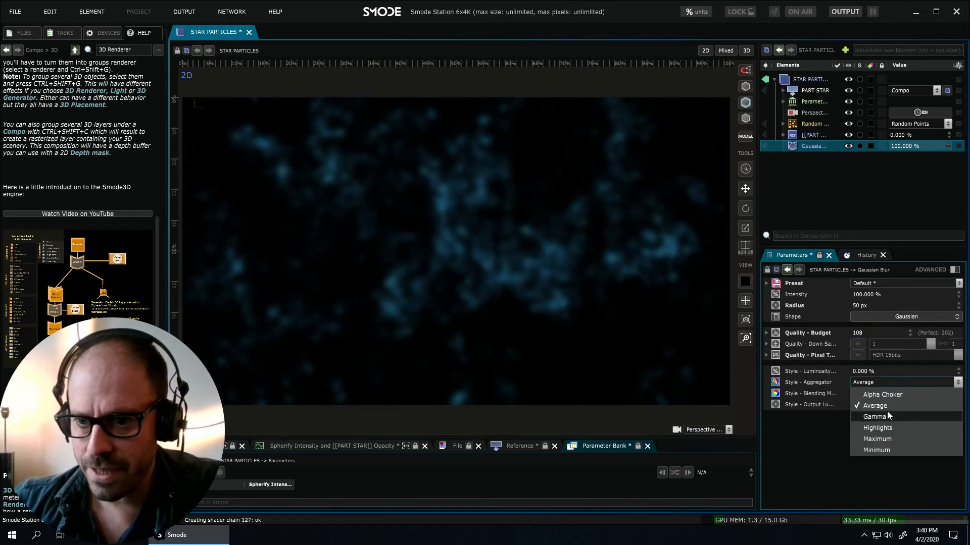
{"action": "left_click", "coordinate": [870, 411]}
{"action": "left_click", "coordinate": [867, 392]}
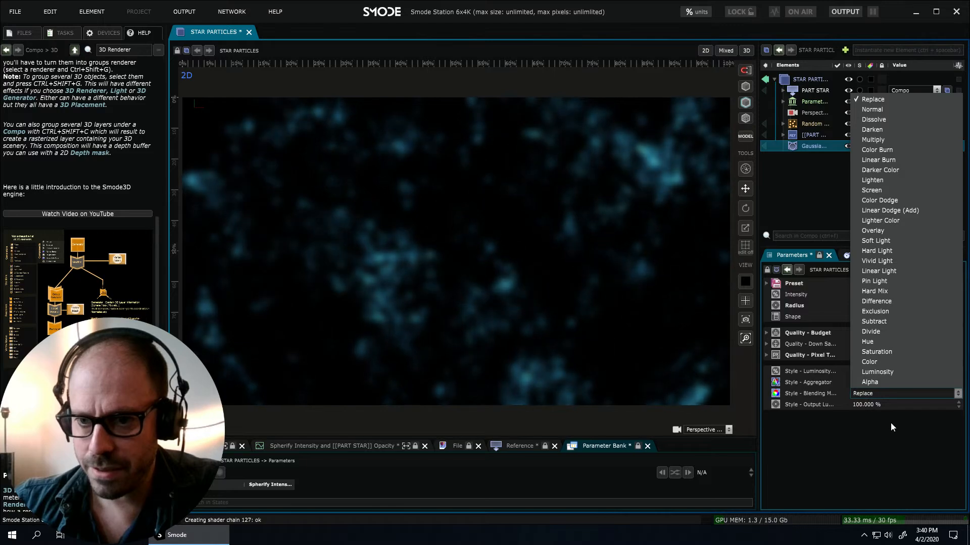
{"action": "left_click", "coordinate": [905, 211]}
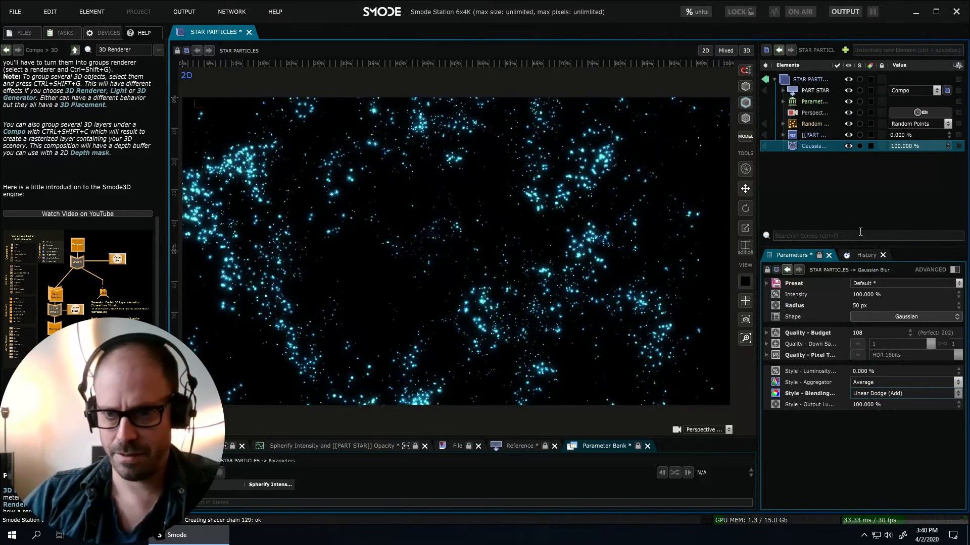
{"action": "left_click_drag", "start_coordinate": [886, 407], "coordinate": [904, 407]}
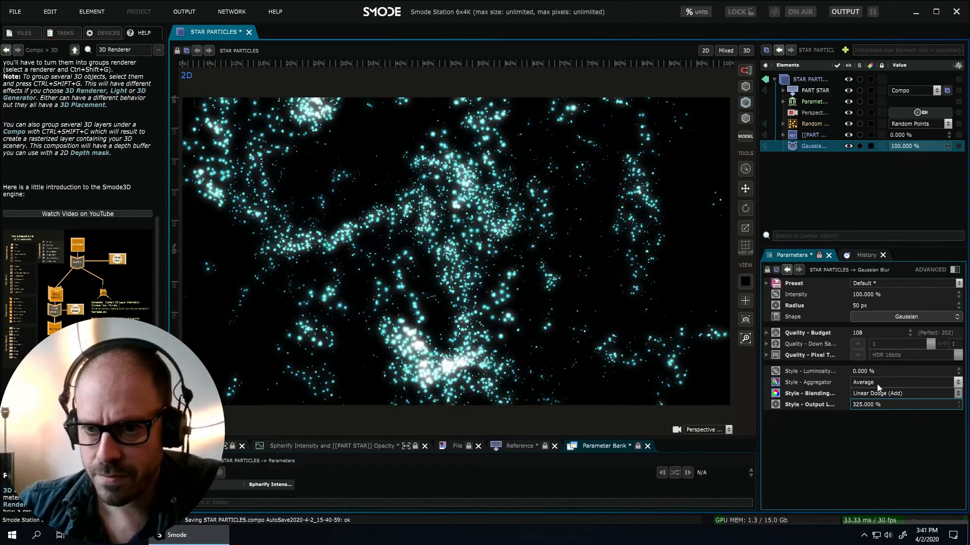
{"action": "left_click", "coordinate": [878, 393]}
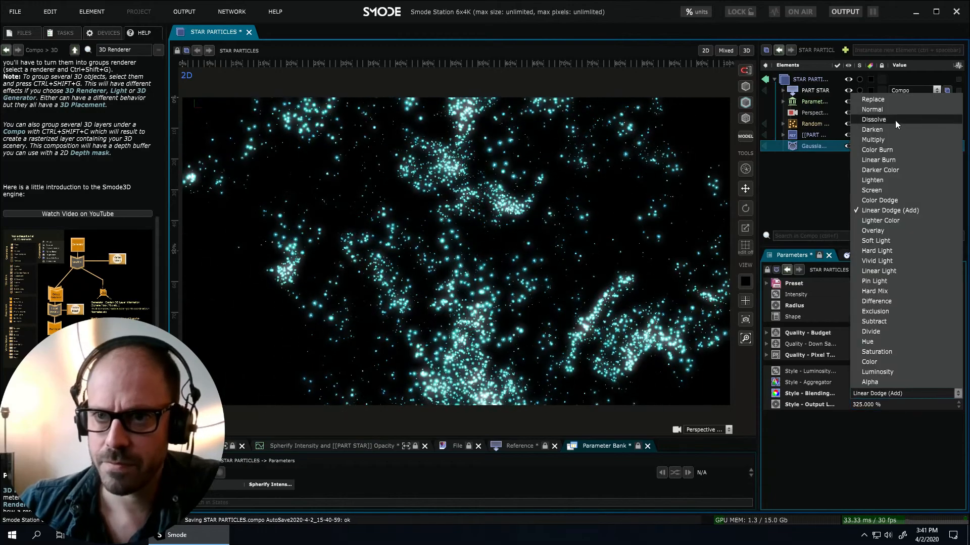
{"action": "left_click", "coordinate": [775, 193]}
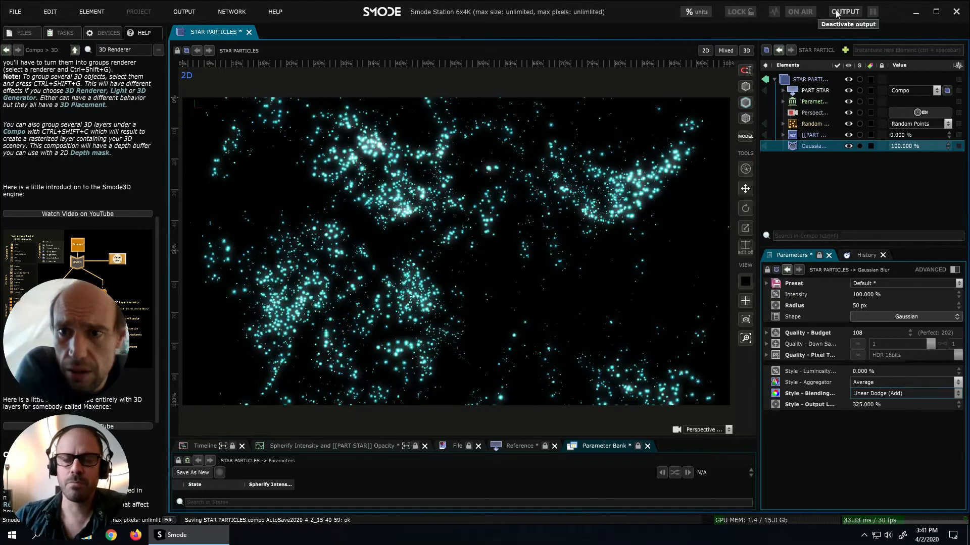
Turn on the per-element performance profile and widen the element tree so its names and profile column are readable.
{"action": "left_click", "coordinate": [799, 12]}
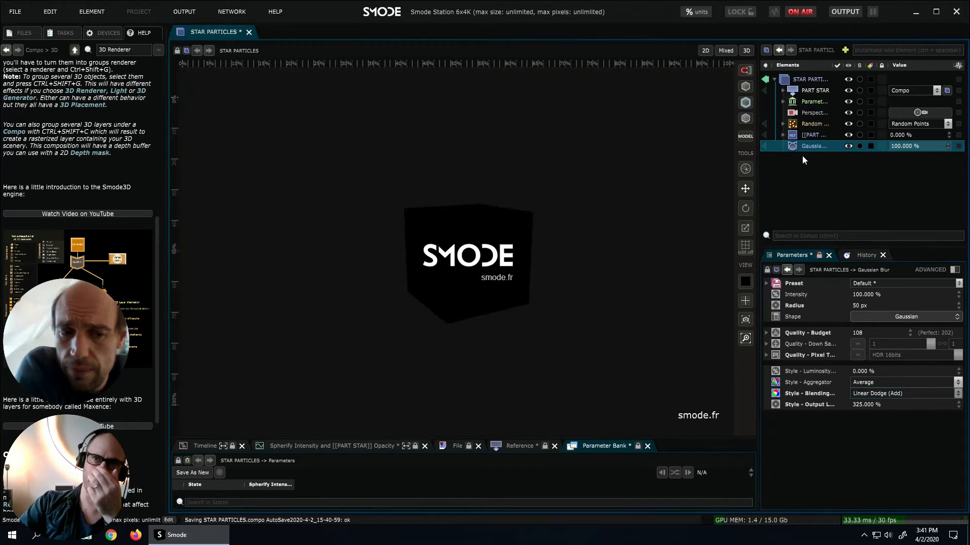
{"action": "left_click", "coordinate": [796, 13]}
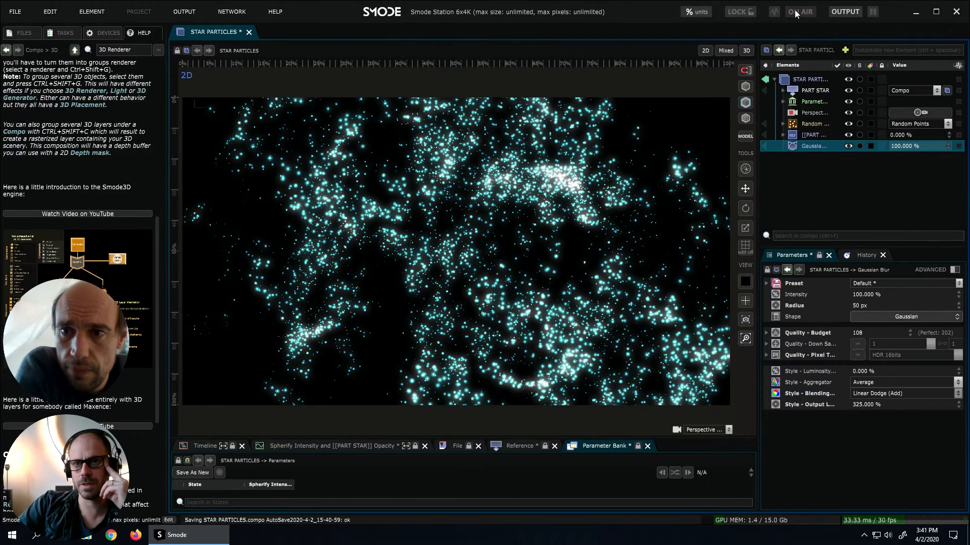
{"action": "left_click", "coordinate": [773, 11]}
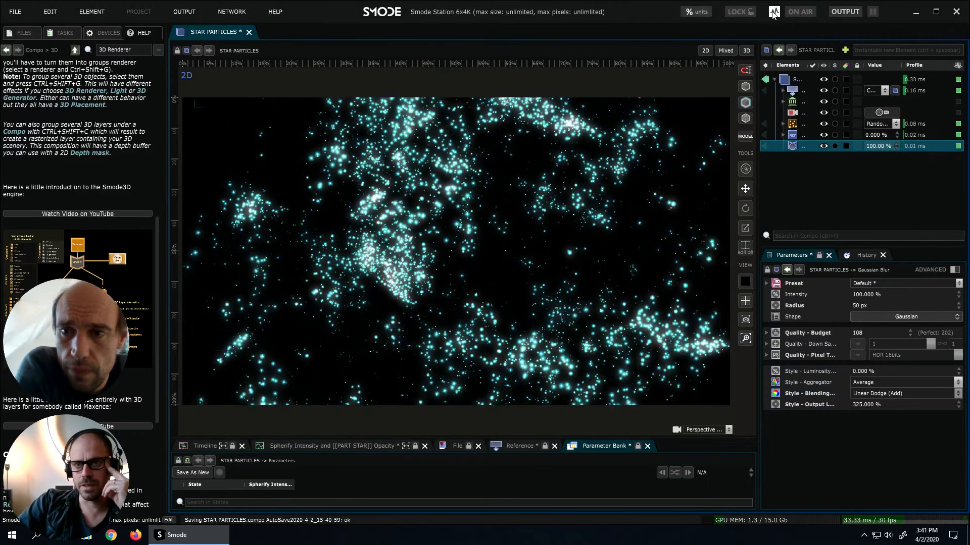
{"action": "left_click_drag", "start_coordinate": [757, 195], "coordinate": [656, 196]}
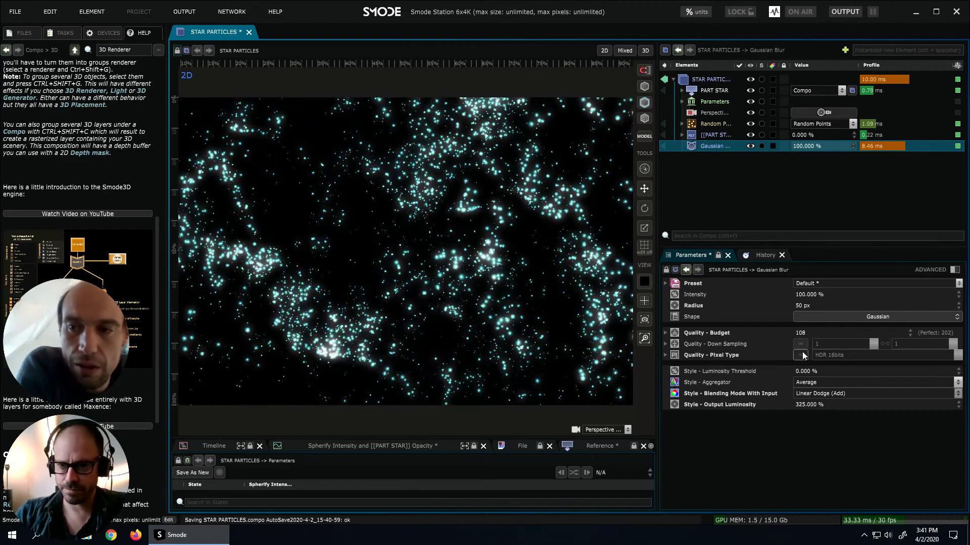
Test the Gaussian Blur with a quality budget of 2 and raise the budget to 202.
{"action": "double_click", "coordinate": [808, 332]}
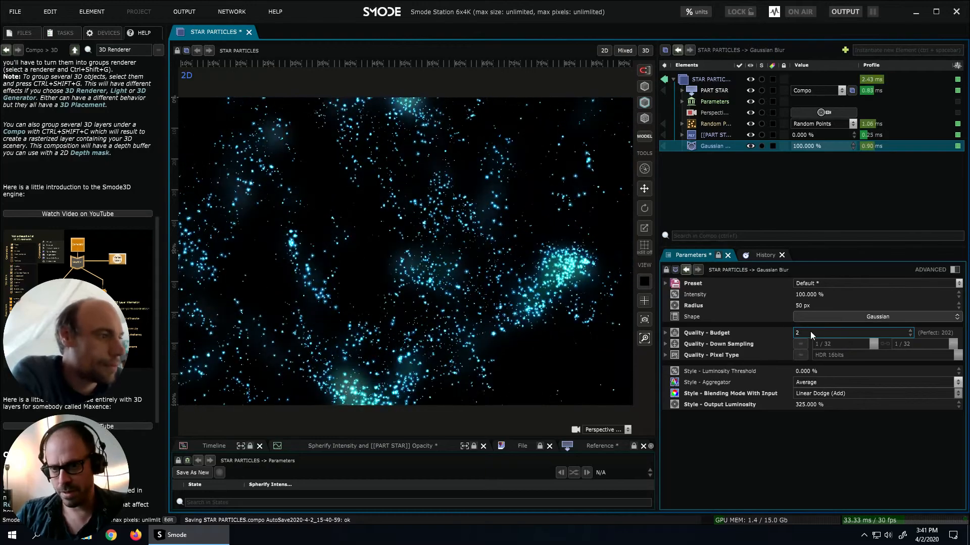
{"action": "left_click", "coordinate": [809, 333]}
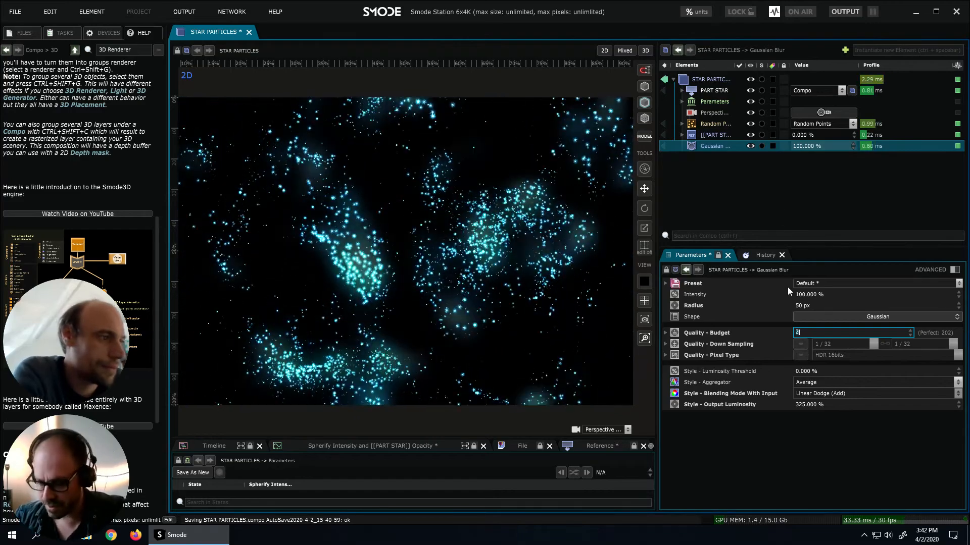
{"action": "type", "text": "02"}
{"action": "key", "text": "Return"}
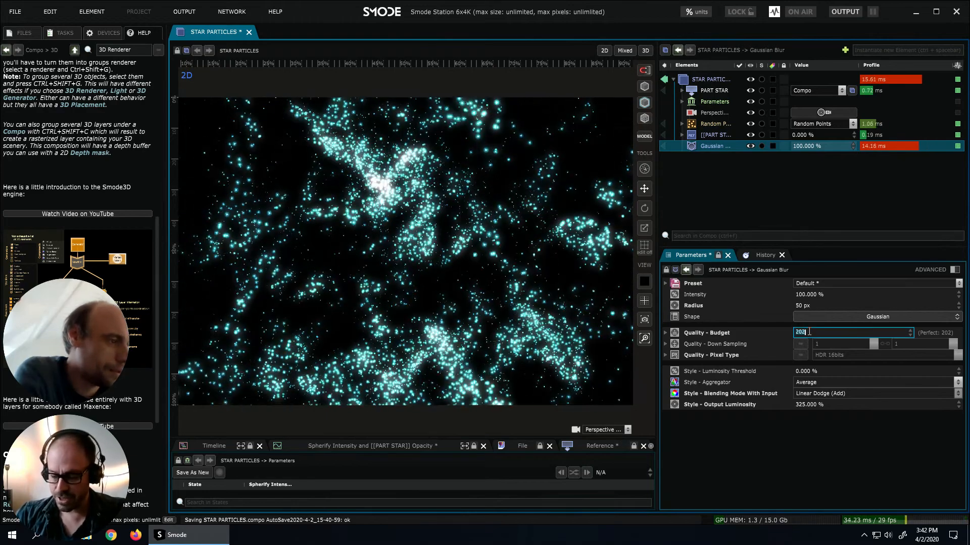
Set the Gaussian Blur's quality budget to 64.
{"action": "type", "text": "64"}
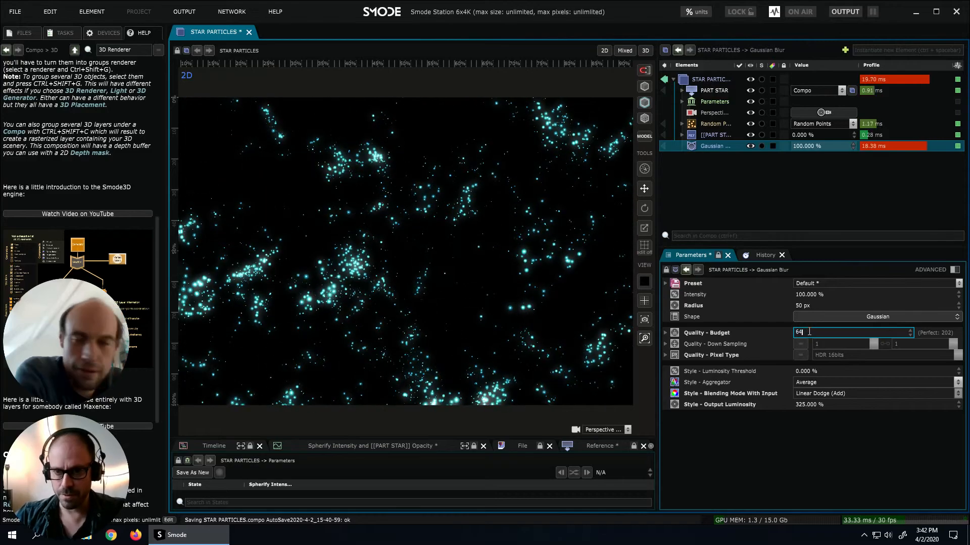
{"action": "key", "text": "Return"}
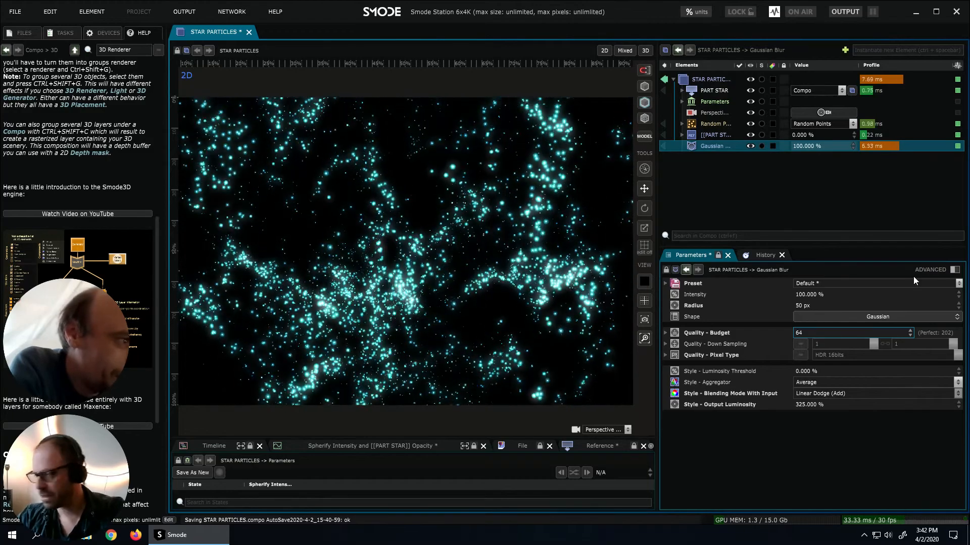
{"action": "scroll", "coordinate": [491, 290], "scroll_direction": "down", "scroll_amount": 3}
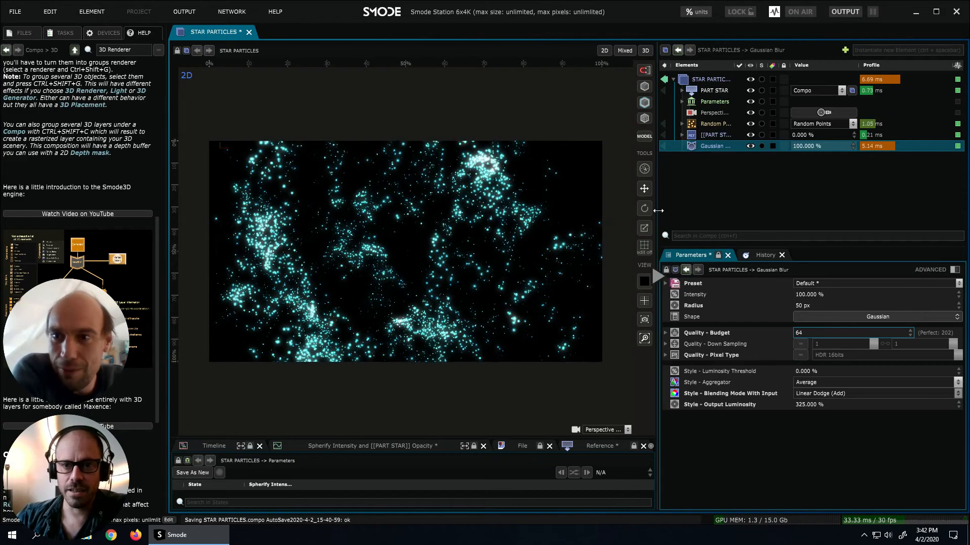
Narrow the help area, resize the viewport against the element tree, and widen the Elements column so full element names are readable.
{"action": "left_click_drag", "start_coordinate": [658, 211], "coordinate": [806, 211]}
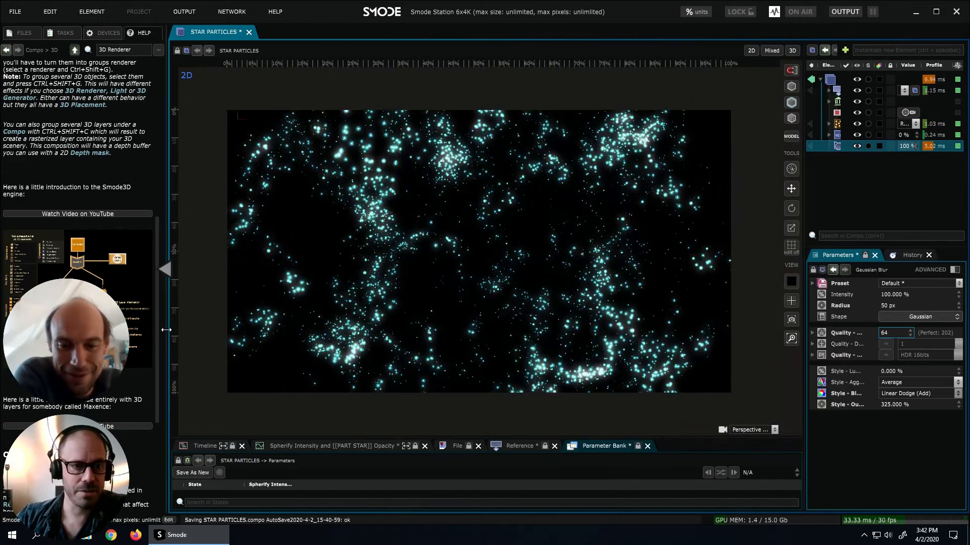
{"action": "left_click_drag", "start_coordinate": [166, 329], "coordinate": [112, 329]}
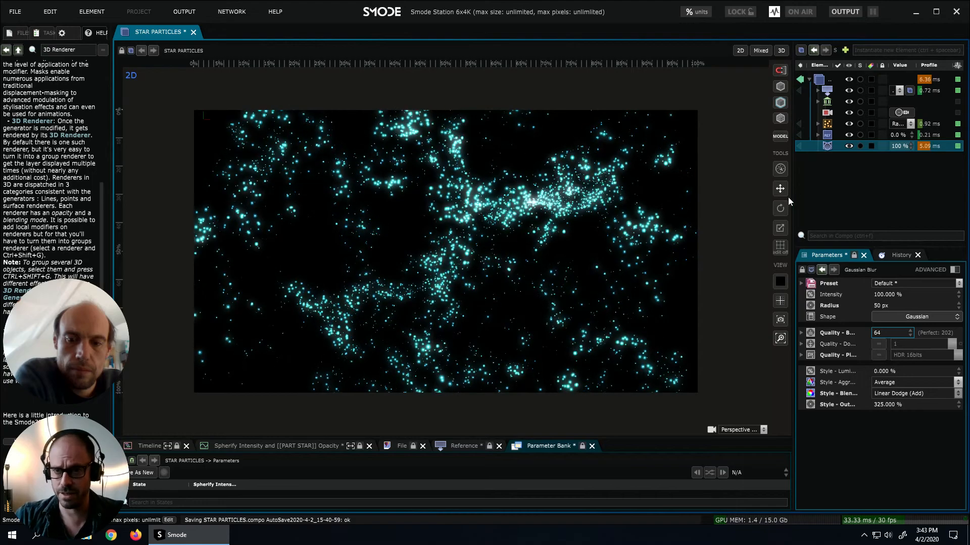
{"action": "left_click_drag", "start_coordinate": [789, 201], "coordinate": [725, 263]}
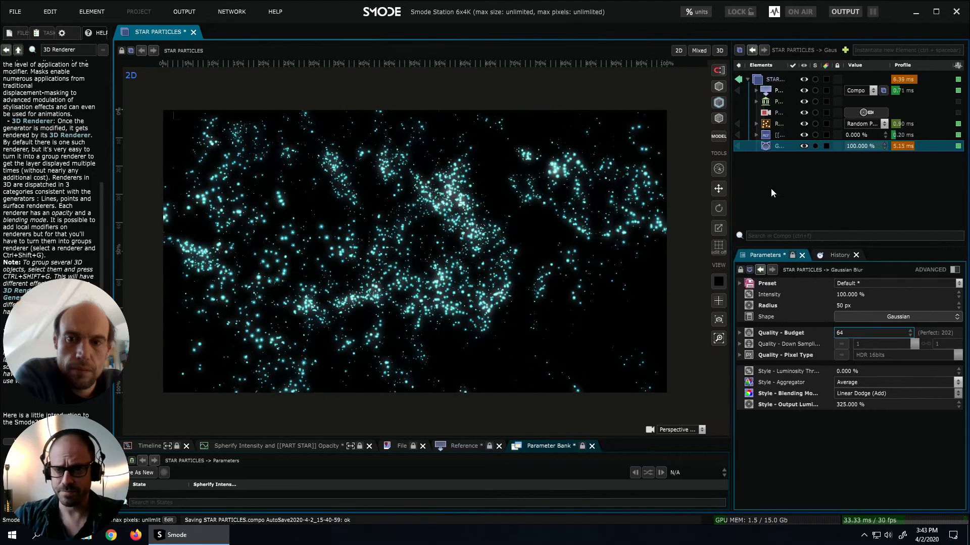
{"action": "left_click_drag", "start_coordinate": [729, 192], "coordinate": [683, 263]}
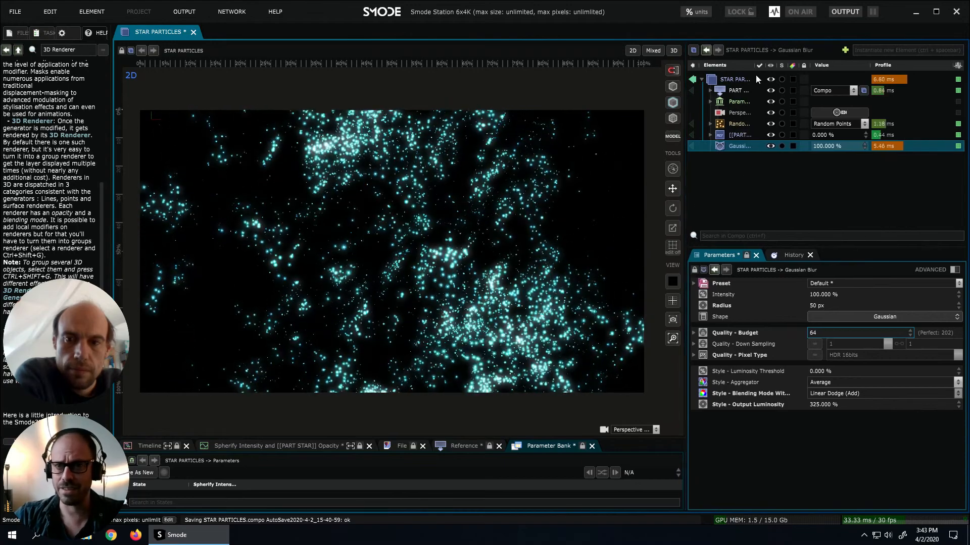
{"action": "left_click_drag", "start_coordinate": [754, 64], "coordinate": [786, 65]}
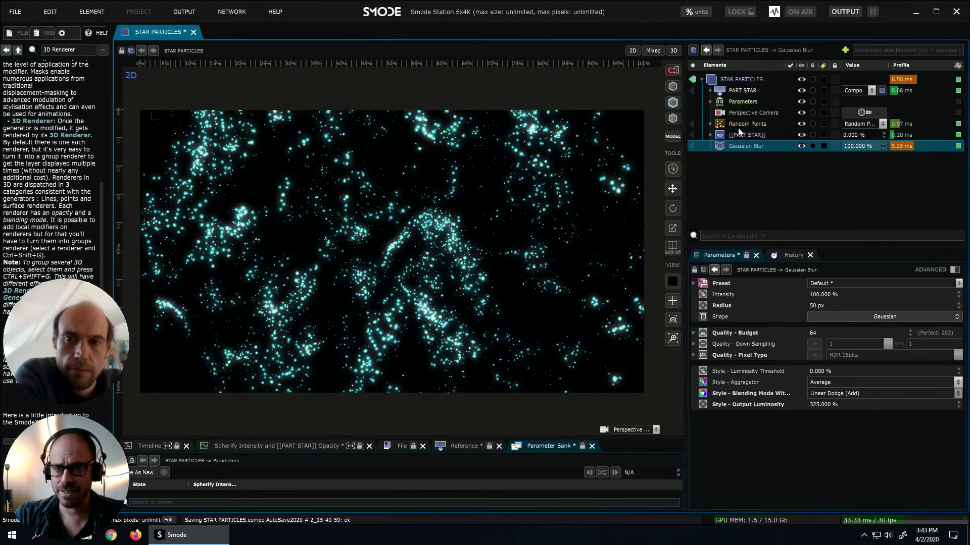
Expand Random Points and Parameters in the element tree and raise the shared Spherify Intensity parameter to 100 %.
{"action": "left_click", "coordinate": [710, 124]}
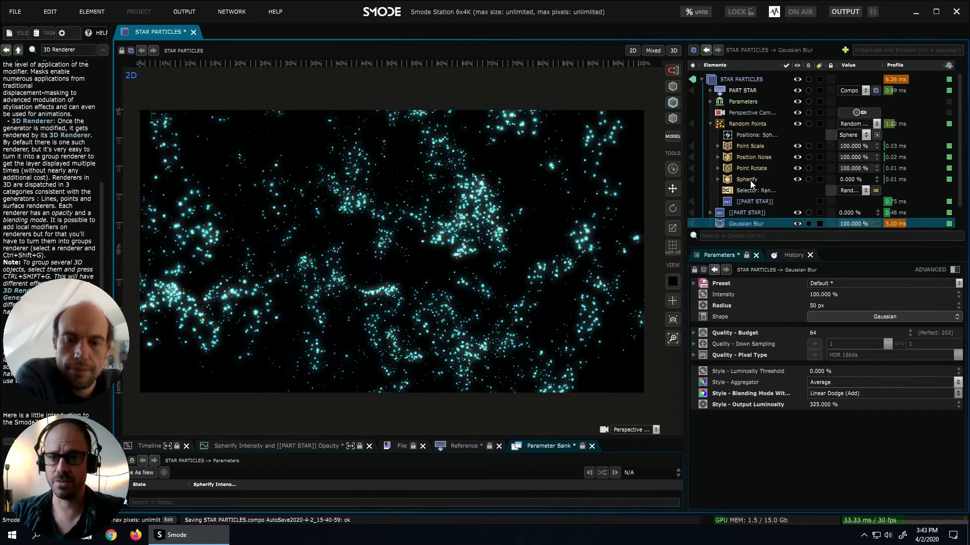
{"action": "left_click", "coordinate": [710, 101]}
{"action": "left_click_drag", "start_coordinate": [870, 112], "coordinate": [869, 62]}
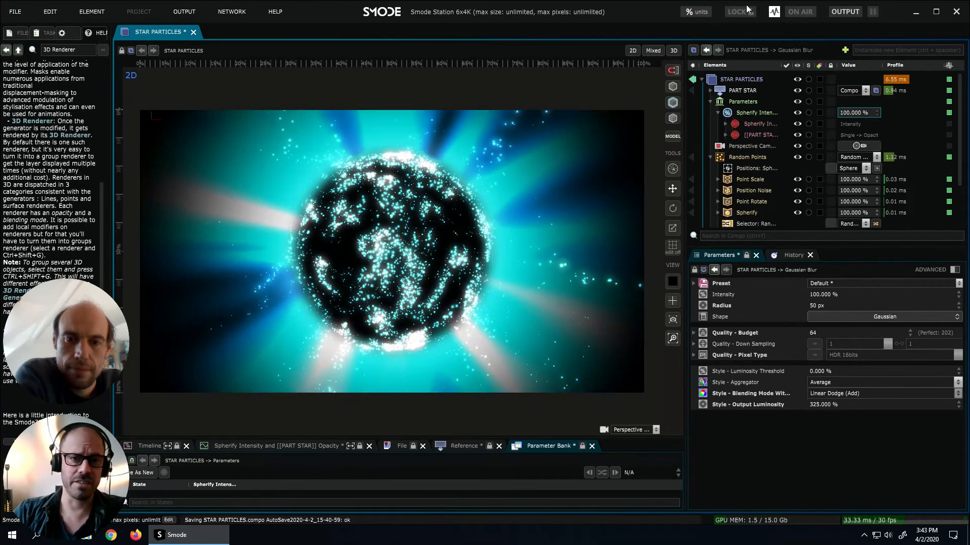
Deactivate the Gaussian Blur and set the shared Spherify Intensity parameter to 0 %.
{"action": "scroll", "coordinate": [778, 172], "scroll_direction": "down", "scroll_amount": 2}
{"action": "key", "text": "space"}
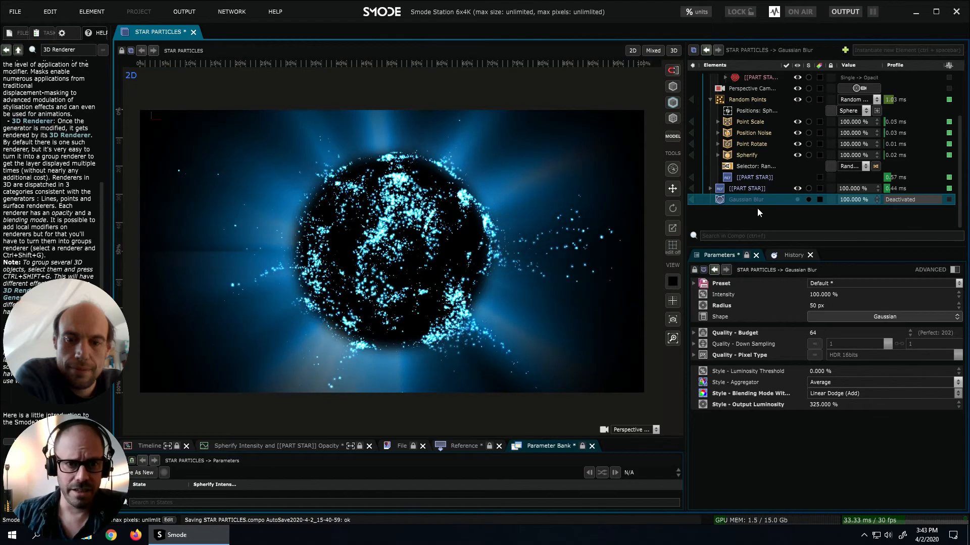
{"action": "scroll", "coordinate": [748, 126], "scroll_direction": "up", "scroll_amount": 2}
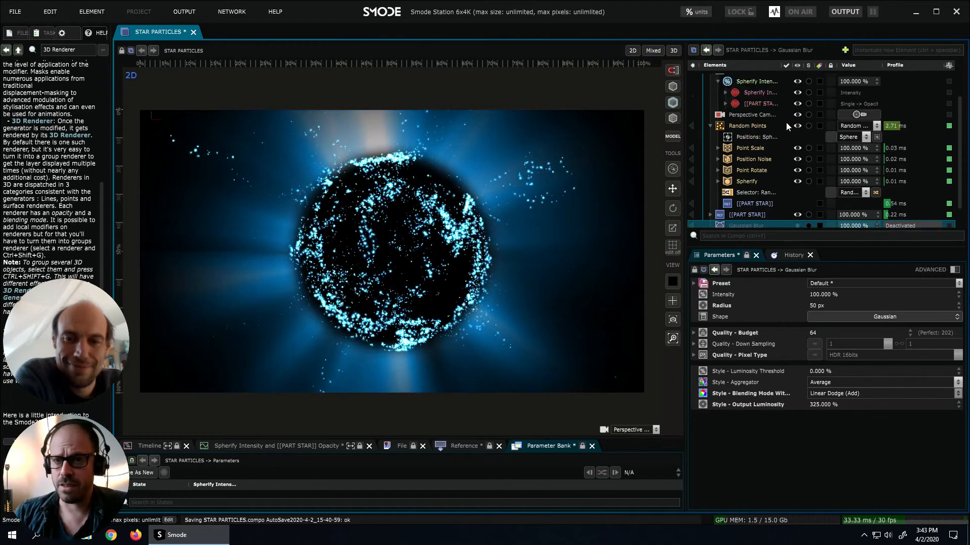
{"action": "scroll", "coordinate": [786, 122], "scroll_direction": "up", "scroll_amount": 3}
{"action": "left_click_drag", "start_coordinate": [849, 111], "coordinate": [808, 112]}
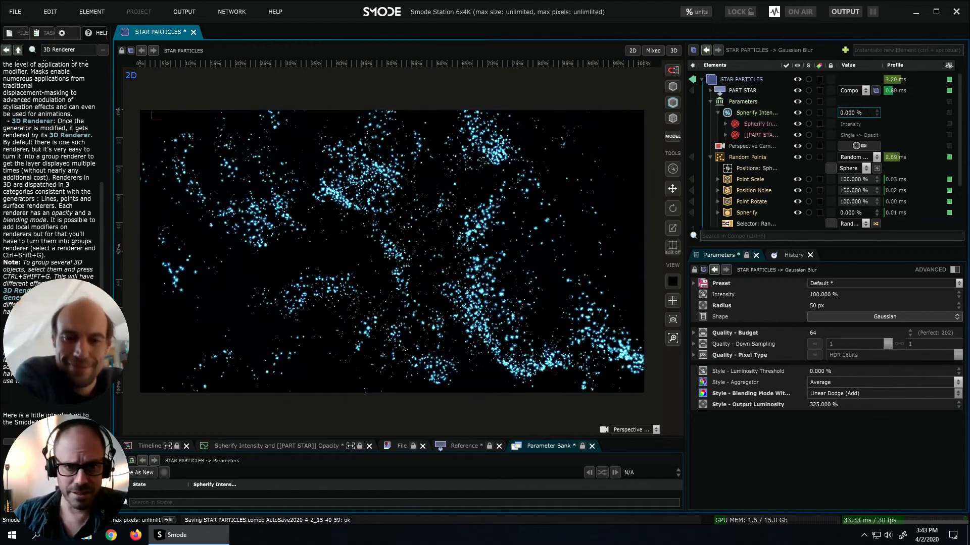
Show the media files in place of the help, and save and close the STAR PARTICLES compo.
{"action": "left_click", "coordinate": [736, 157]}
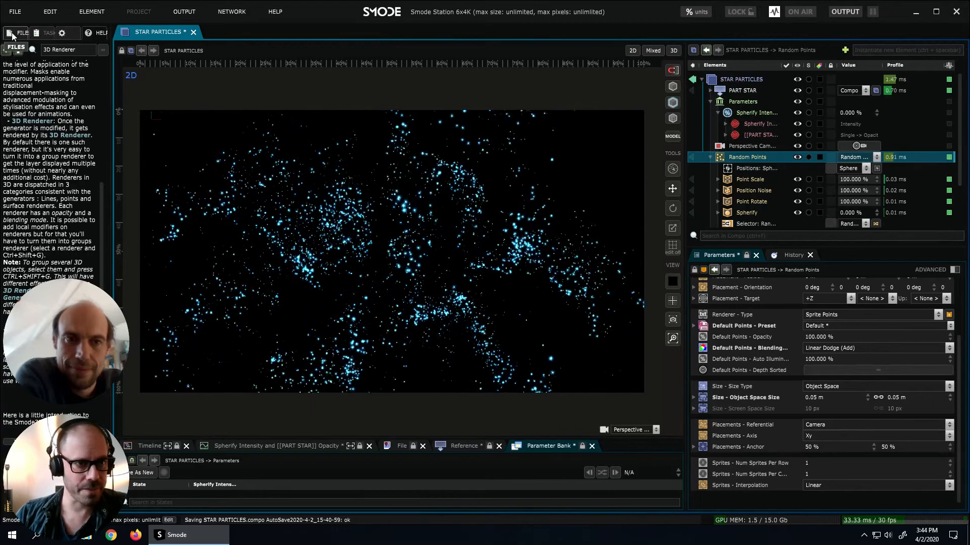
{"action": "left_click", "coordinate": [14, 35]}
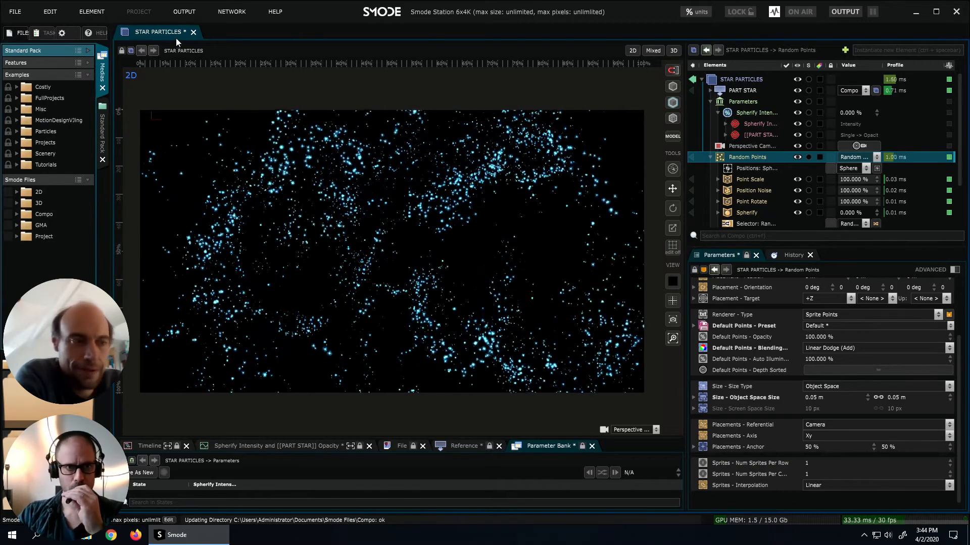
{"action": "key", "text": "ctrl+s"}
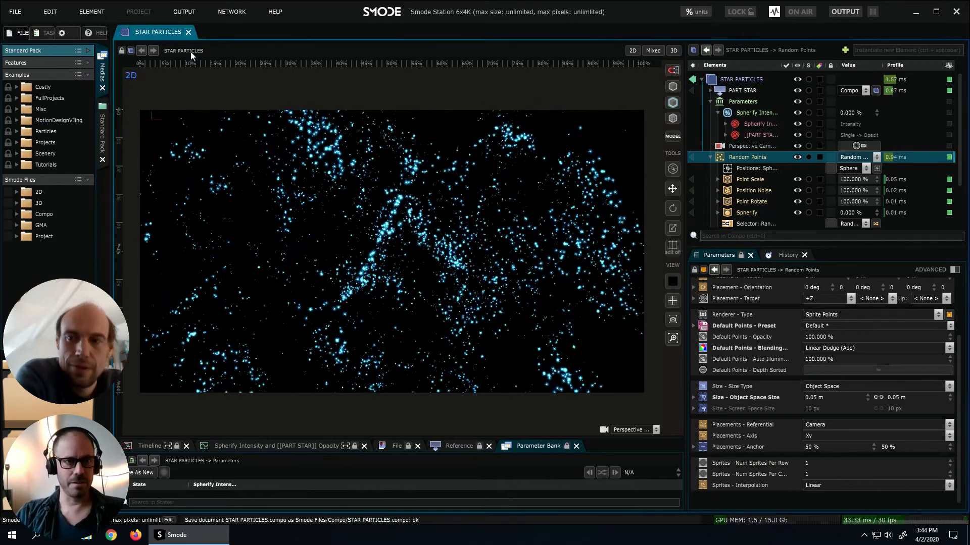
{"action": "left_click", "coordinate": [193, 32]}
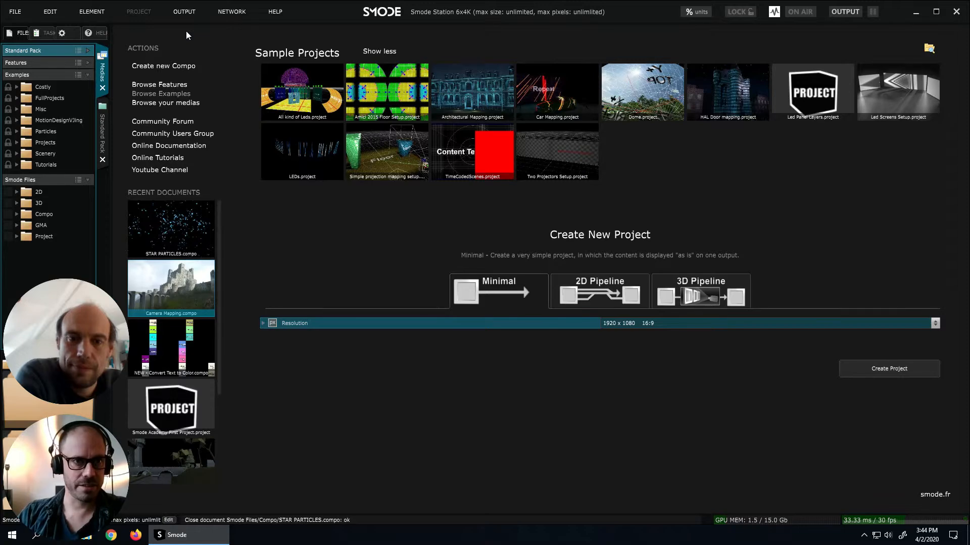
Create a new 1920 x 1080 compo with an alpha layer and sRGB gamma, and enlarge its viewport.
{"action": "left_click", "coordinate": [163, 66]}
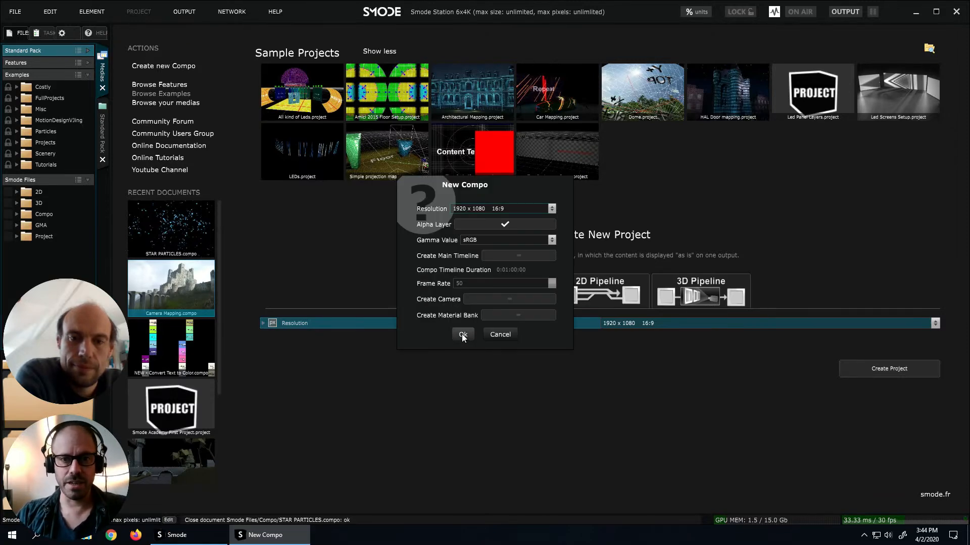
{"action": "left_click", "coordinate": [463, 335]}
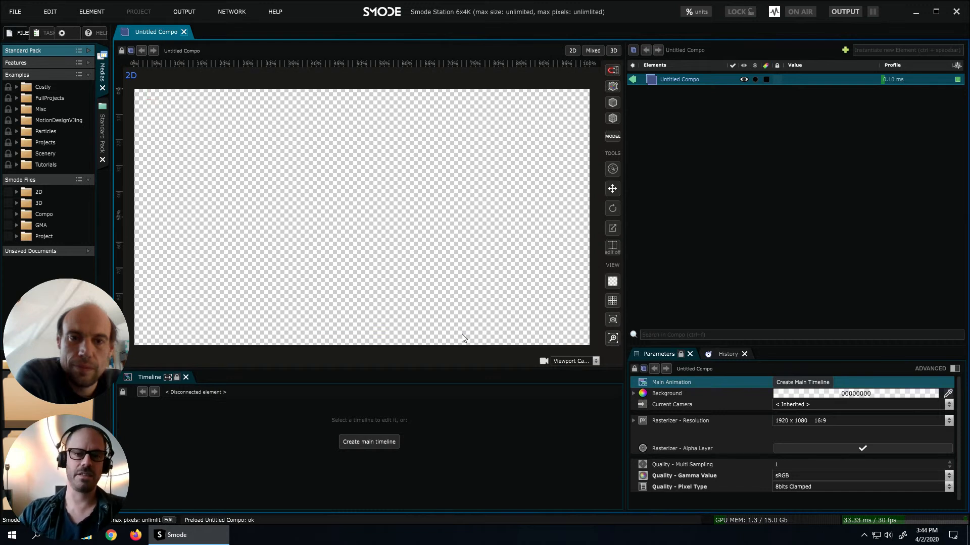
{"action": "left_click_drag", "start_coordinate": [440, 369], "coordinate": [440, 406]}
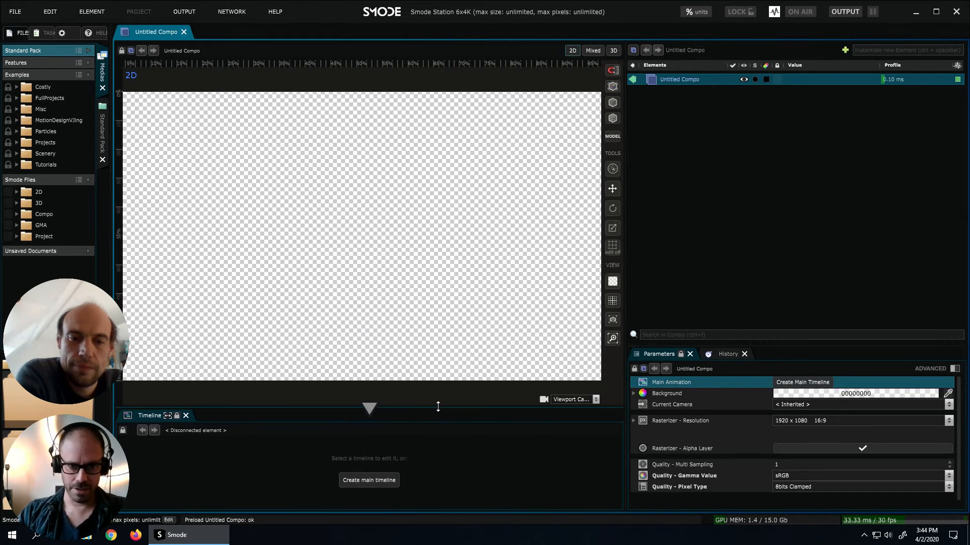
{"action": "left_click_drag", "start_coordinate": [623, 304], "coordinate": [764, 304]}
{"action": "left_click_drag", "start_coordinate": [515, 404], "coordinate": [516, 426]}
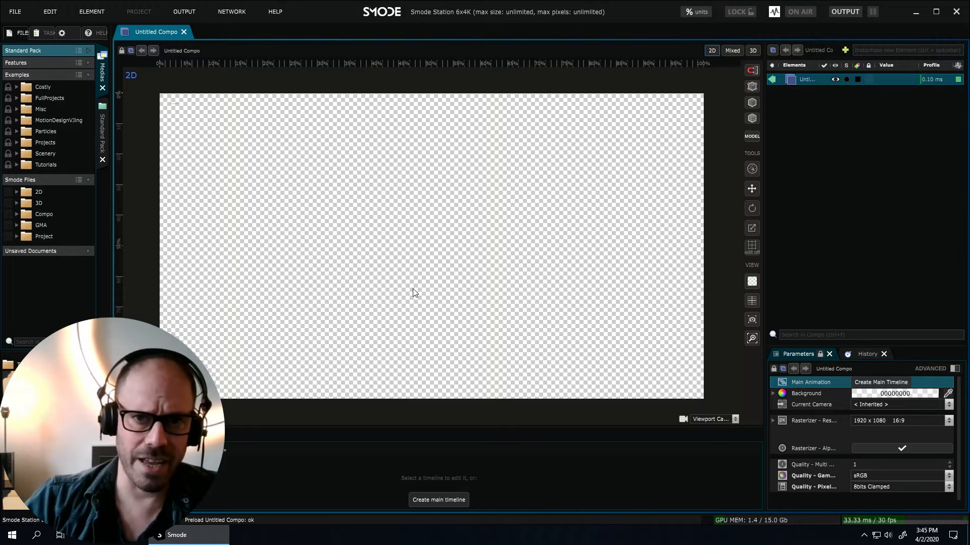
Expand the 2D and EXR SHAPES folders in Smode Files and widen the file browser to make the file names readable.
{"action": "left_click", "coordinate": [14, 193]}
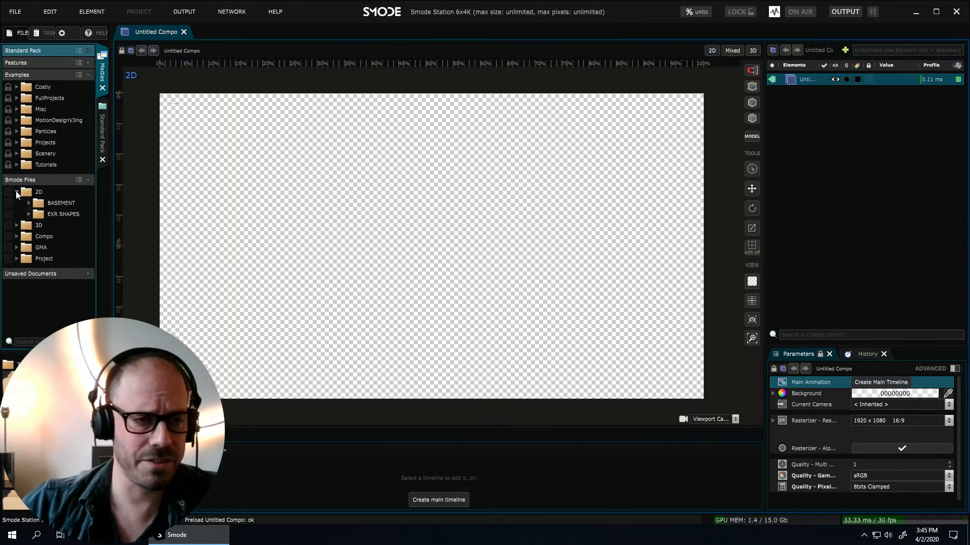
{"action": "left_click_drag", "start_coordinate": [108, 265], "coordinate": [123, 262]}
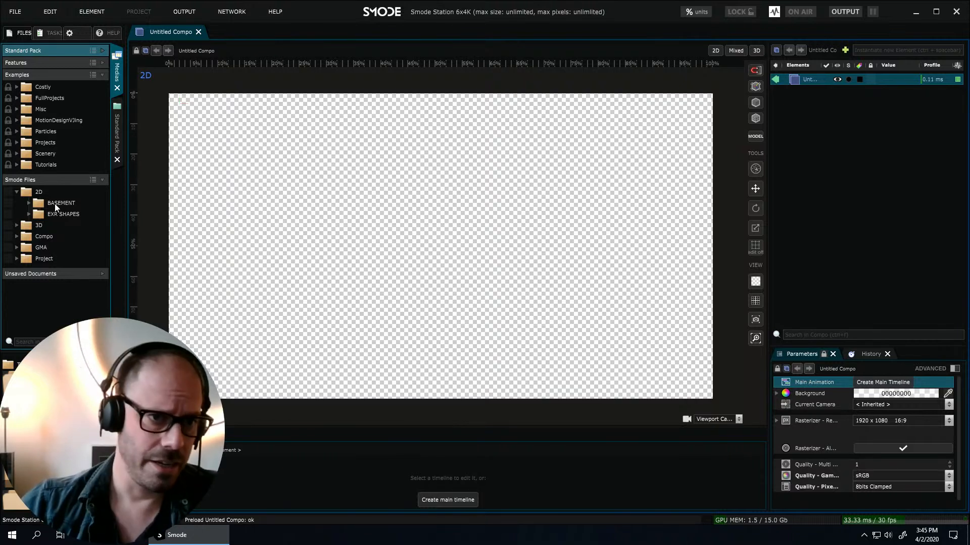
{"action": "left_click", "coordinate": [29, 213]}
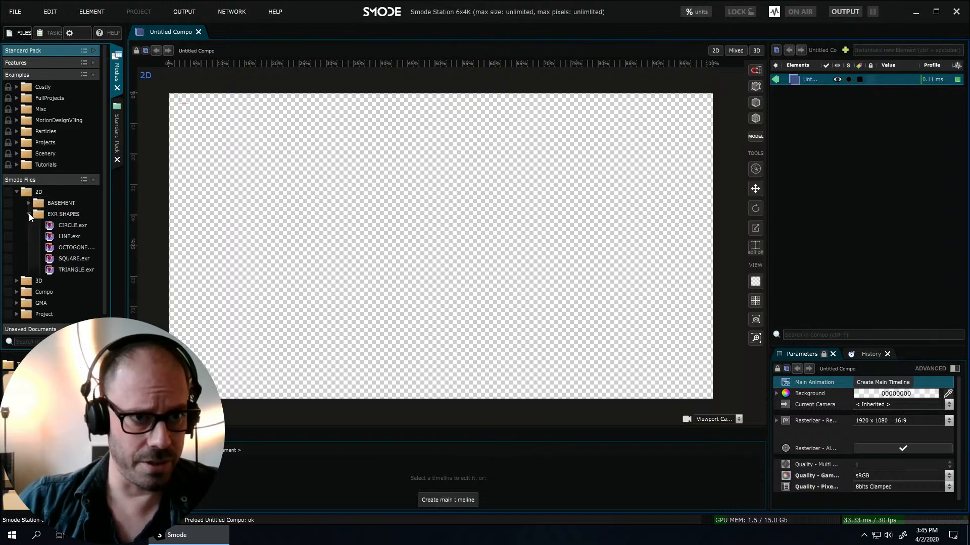
{"action": "scroll", "coordinate": [76, 214], "scroll_direction": "down", "scroll_amount": 1}
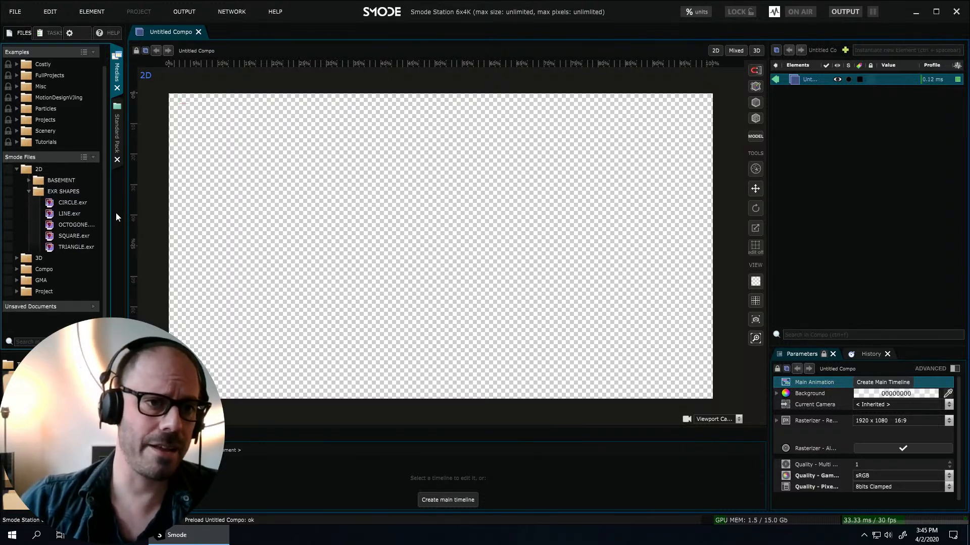
{"action": "left_click_drag", "start_coordinate": [116, 213], "coordinate": [125, 198]}
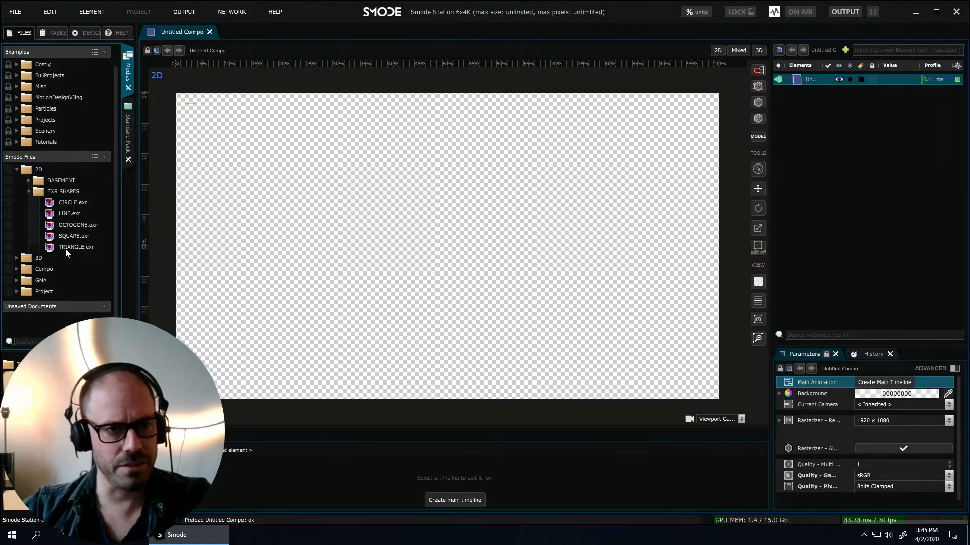
Add LINE.exr from the EXR SHAPES folder to the new compo as a layer.
{"action": "left_click", "coordinate": [68, 215]}
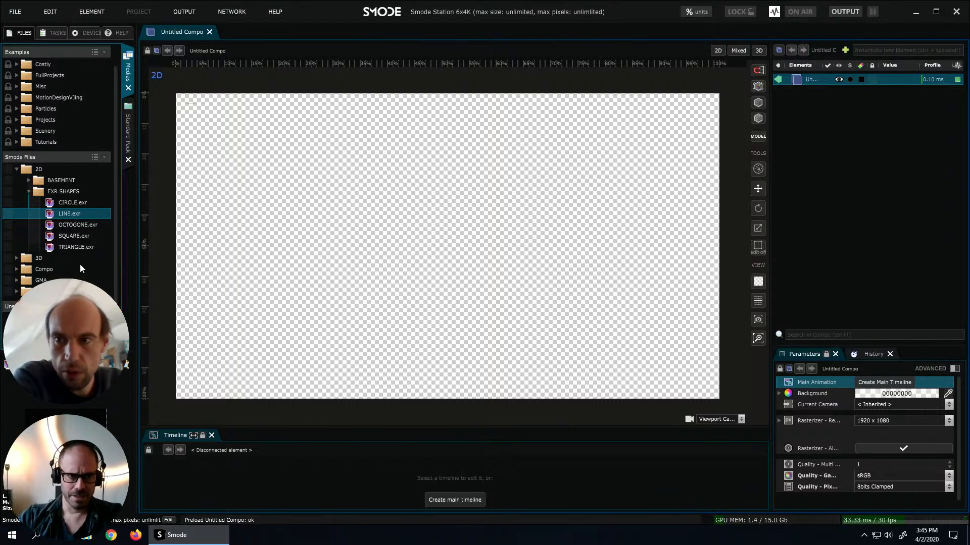
{"action": "left_click_drag", "start_coordinate": [65, 213], "coordinate": [821, 172]}
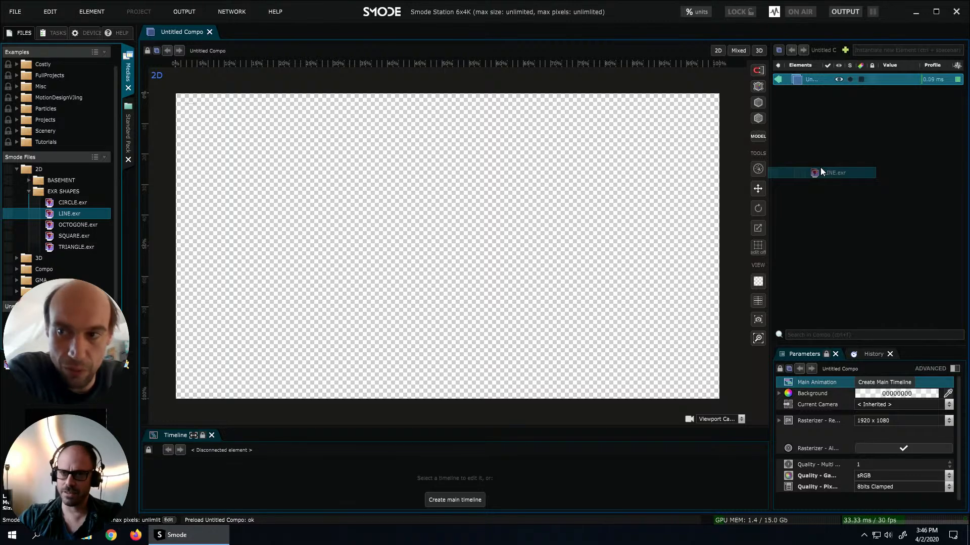
{"action": "left_click_drag", "start_coordinate": [820, 168], "coordinate": [821, 168]}
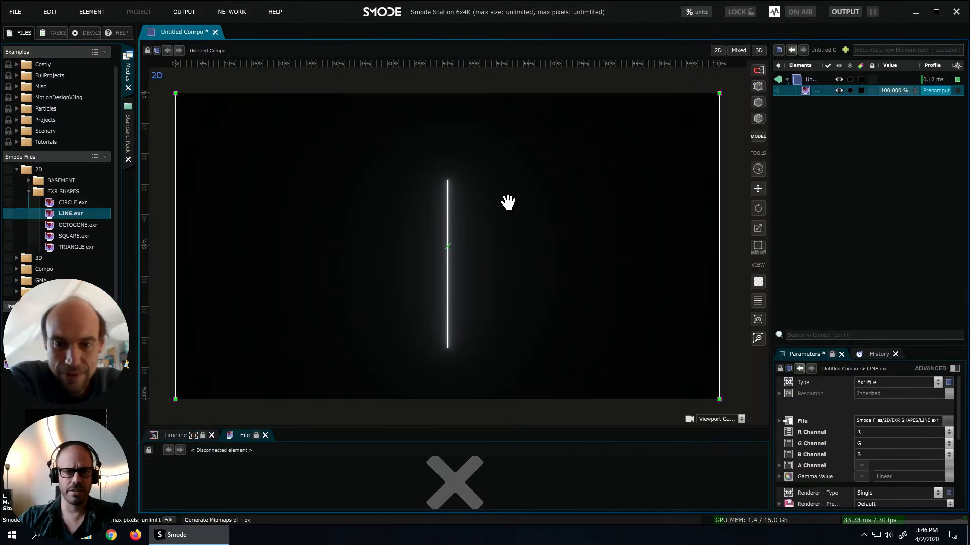
Hide the layer's editing handles in the viewport and examine the line's glow up close.
{"action": "left_click", "coordinate": [755, 85]}
{"action": "scroll", "coordinate": [459, 256], "scroll_direction": "up", "scroll_amount": 5}
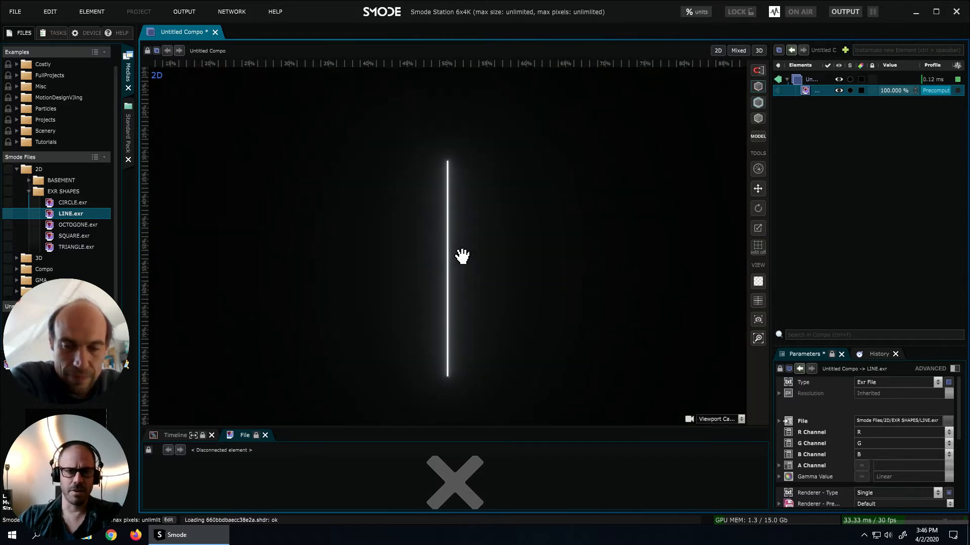
{"action": "scroll", "coordinate": [489, 221], "scroll_direction": "up", "scroll_amount": 4}
{"action": "scroll", "coordinate": [466, 206], "scroll_direction": "down", "scroll_amount": 4}
{"action": "scroll", "coordinate": [466, 205], "scroll_direction": "down", "scroll_amount": 5}
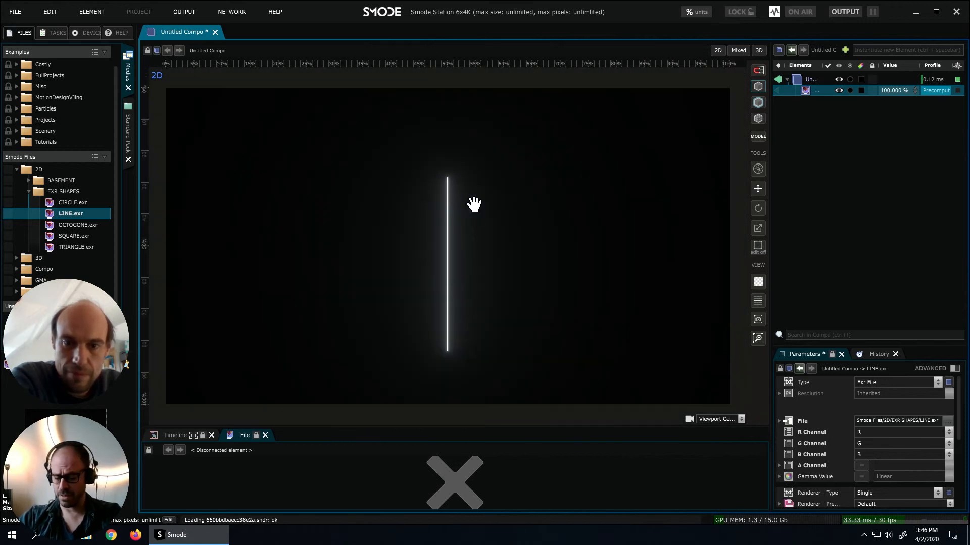
Widen the element tree and parameters area for LINE.exr, and check the line against the whole compo frame.
{"action": "left_click_drag", "start_coordinate": [770, 280], "coordinate": [676, 279]}
{"action": "scroll", "coordinate": [542, 278], "scroll_direction": "down", "scroll_amount": 2}
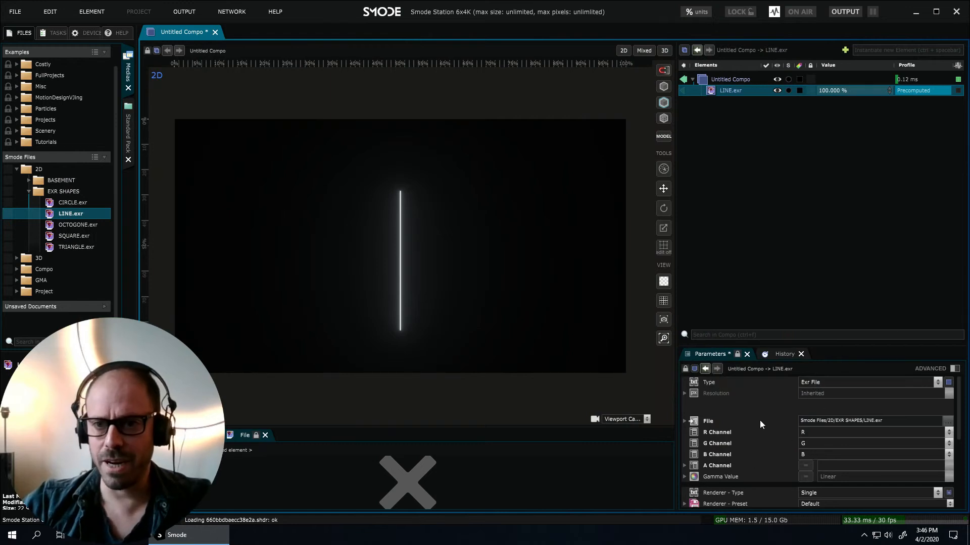
{"action": "scroll", "coordinate": [376, 288], "scroll_direction": "up", "scroll_amount": 3}
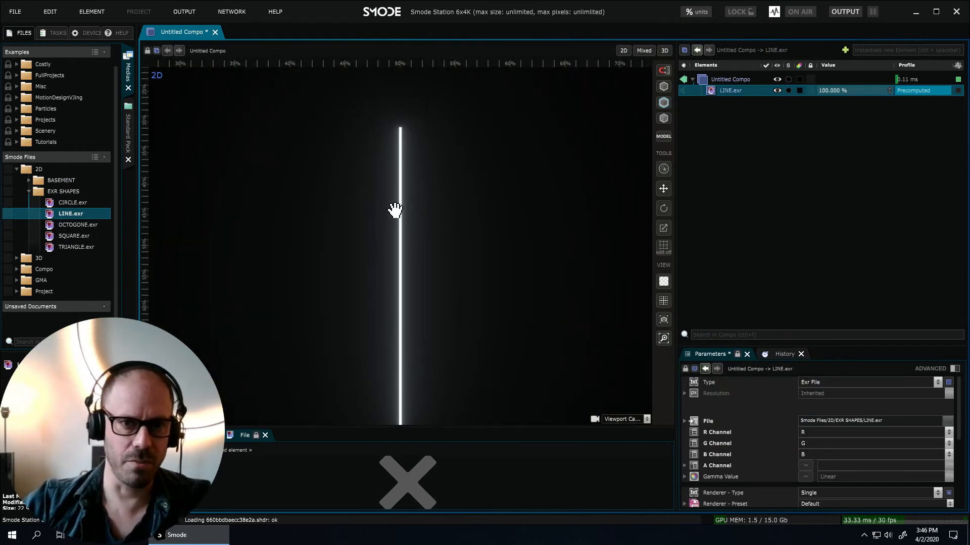
{"action": "scroll", "coordinate": [395, 210], "scroll_direction": "down", "scroll_amount": 2}
{"action": "scroll", "coordinate": [395, 210], "scroll_direction": "down", "scroll_amount": 1}
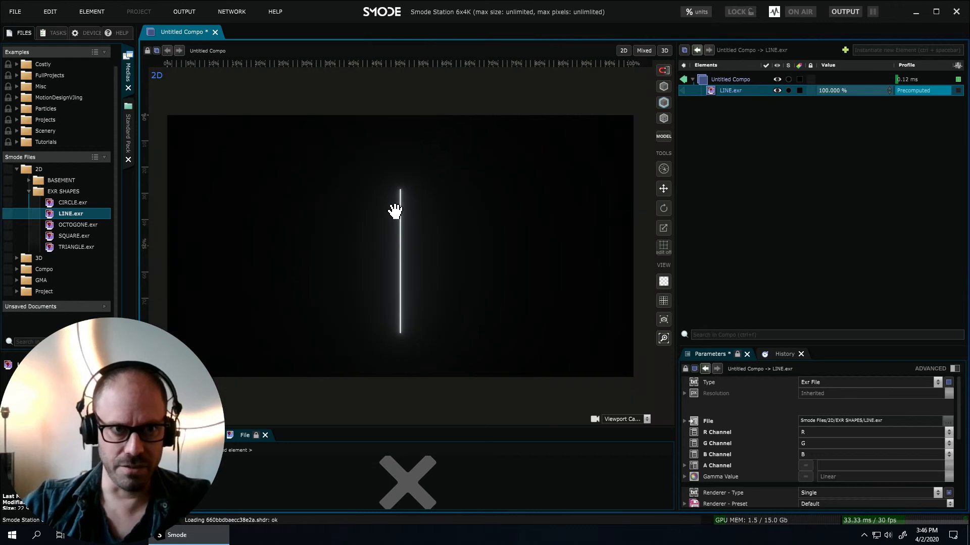
Add an Exposure modifier to LINE.exr and raise its exposure to 20.
{"action": "right_click", "coordinate": [725, 90]}
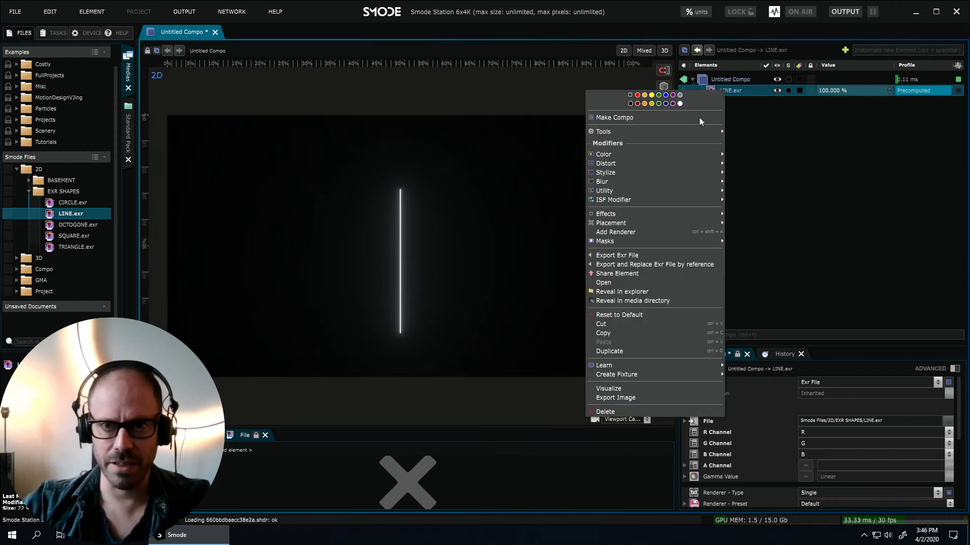
{"action": "mouse_move", "coordinate": [673, 151]}
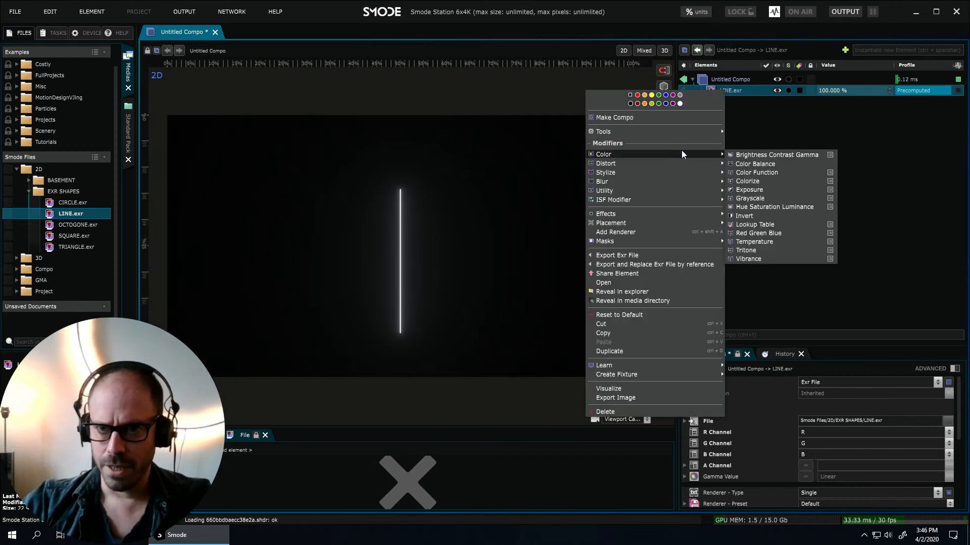
{"action": "left_click", "coordinate": [760, 191]}
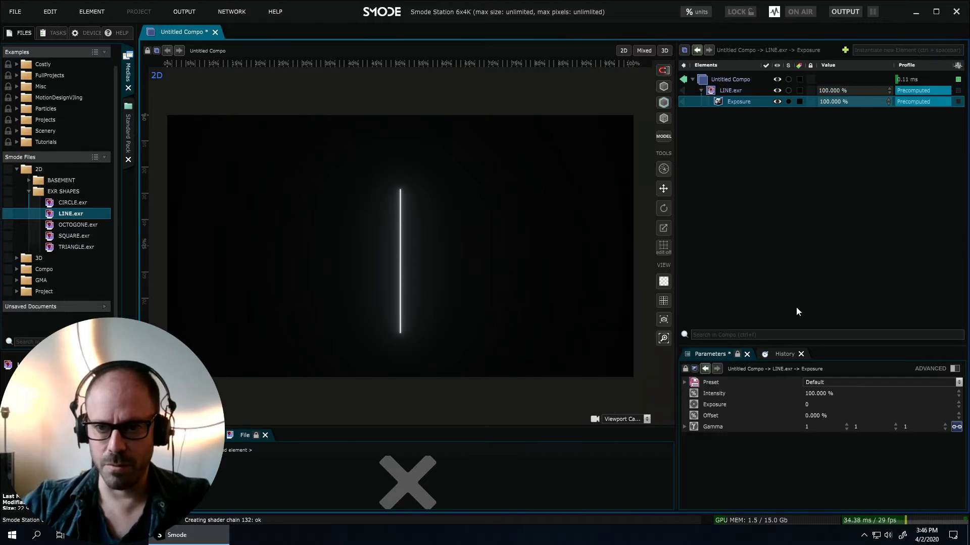
{"action": "double_click", "coordinate": [824, 407]}
{"action": "left_click_drag", "start_coordinate": [824, 407], "coordinate": [824, 311]}
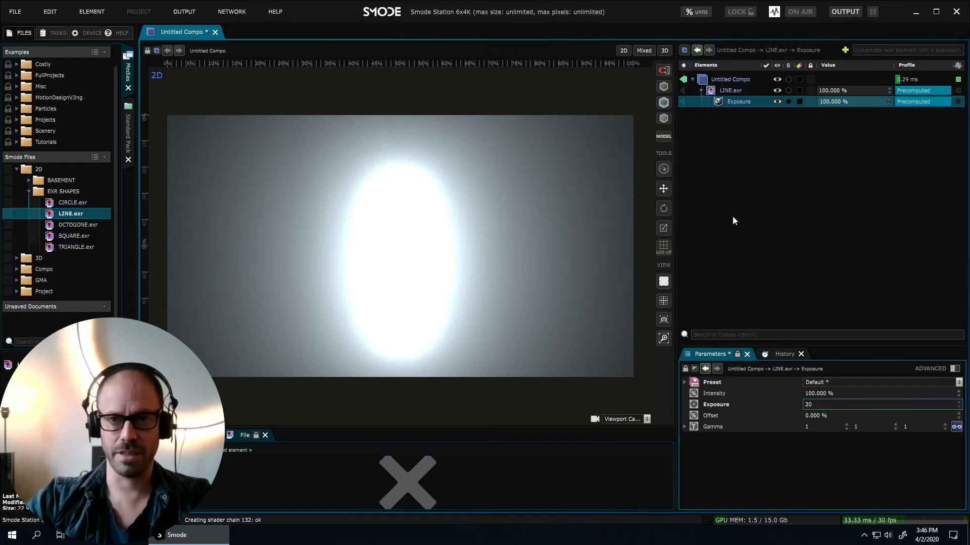
Try lower exposure values on the line's Exposure modifier, including 0 and 10.
{"action": "left_click_drag", "start_coordinate": [818, 406], "coordinate": [818, 544]}
{"action": "left_click_drag", "start_coordinate": [821, 409], "coordinate": [822, 396]}
{"action": "left_click", "coordinate": [822, 406]}
{"action": "type", "text": "0"}
{"action": "key", "text": "Return"}
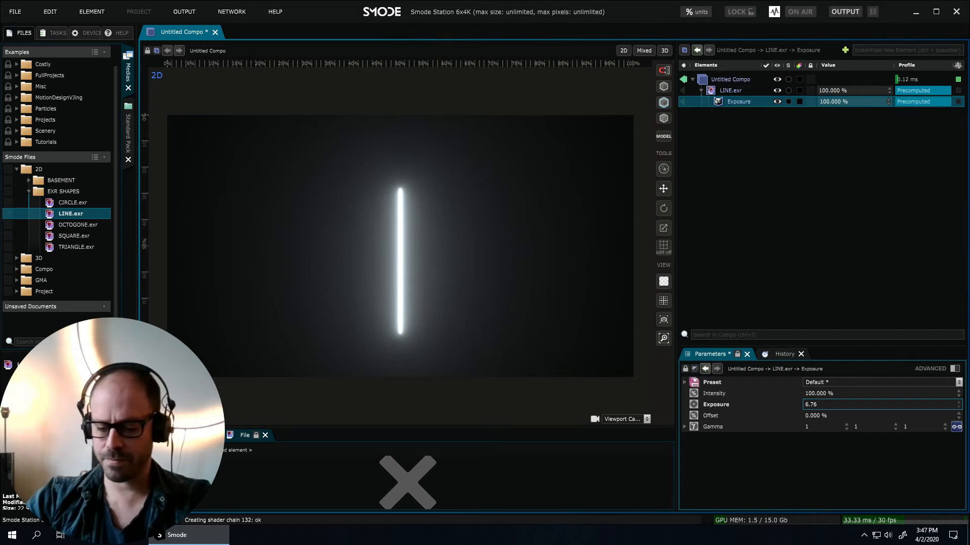
{"action": "type", "text": "10"}
{"action": "key", "text": "Return"}
Raise the line's exposure to about 17.36 and turn off profiling so the blending mode column is available.
{"action": "left_click_drag", "start_coordinate": [959, 404], "coordinate": [958, 210]}
{"action": "left_click", "coordinate": [774, 12]}
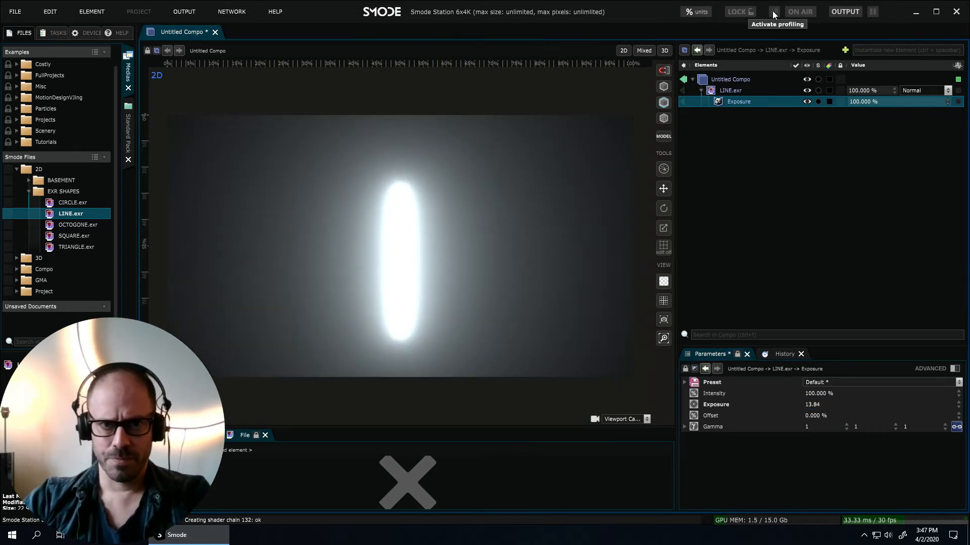
{"action": "left_click_drag", "start_coordinate": [822, 406], "coordinate": [822, 228]}
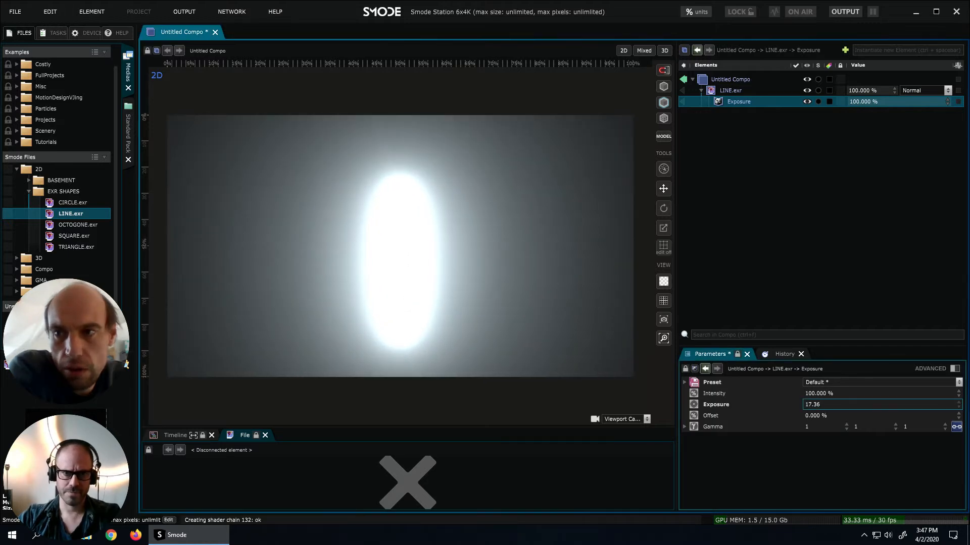
Test LINE.exr's opacity and set the compo's pixel type to HDR 16bits.
{"action": "left_click_drag", "start_coordinate": [860, 90], "coordinate": [847, 139]}
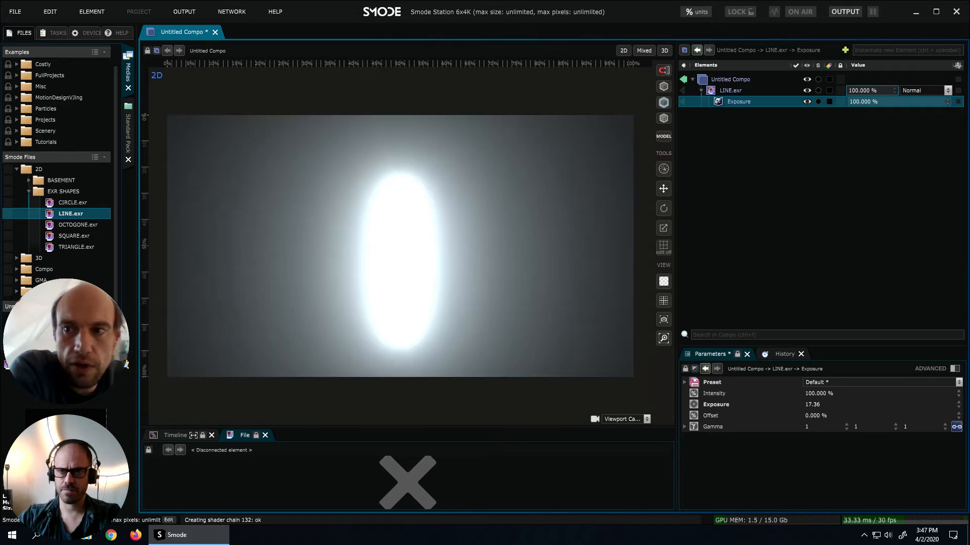
{"action": "left_click", "coordinate": [727, 80]}
{"action": "left_click", "coordinate": [828, 486]}
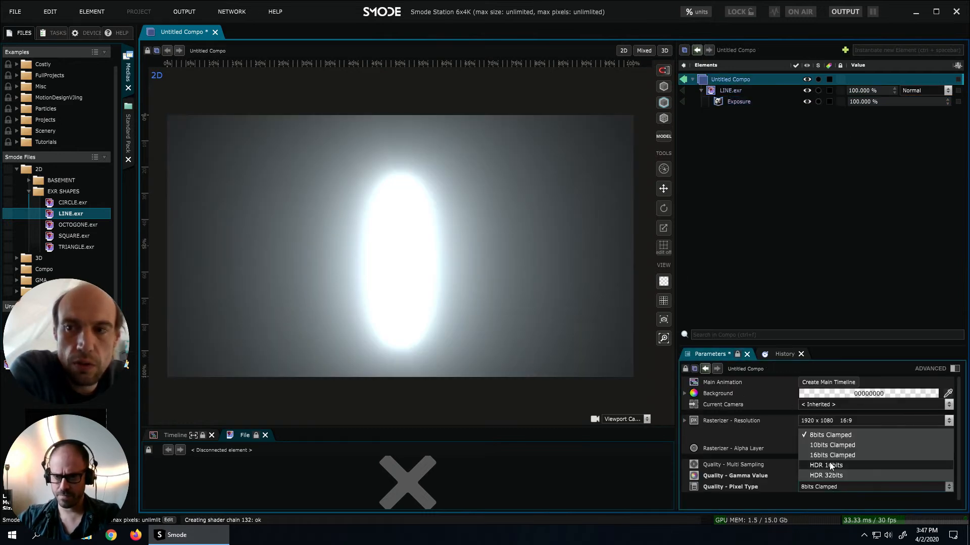
{"action": "left_click", "coordinate": [829, 462]}
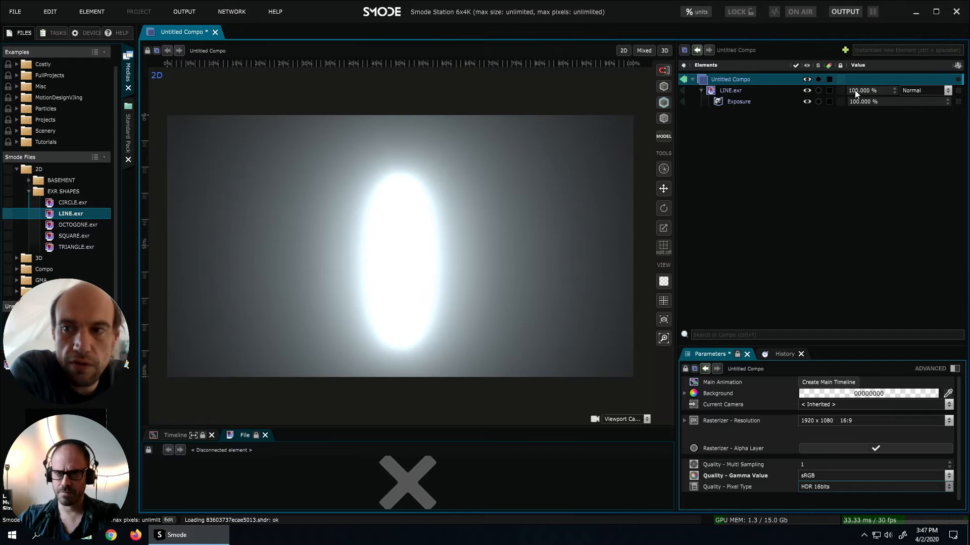
Switch the viewport background to black and set the compo's gamma value to Linear.
{"action": "left_click", "coordinate": [667, 283]}
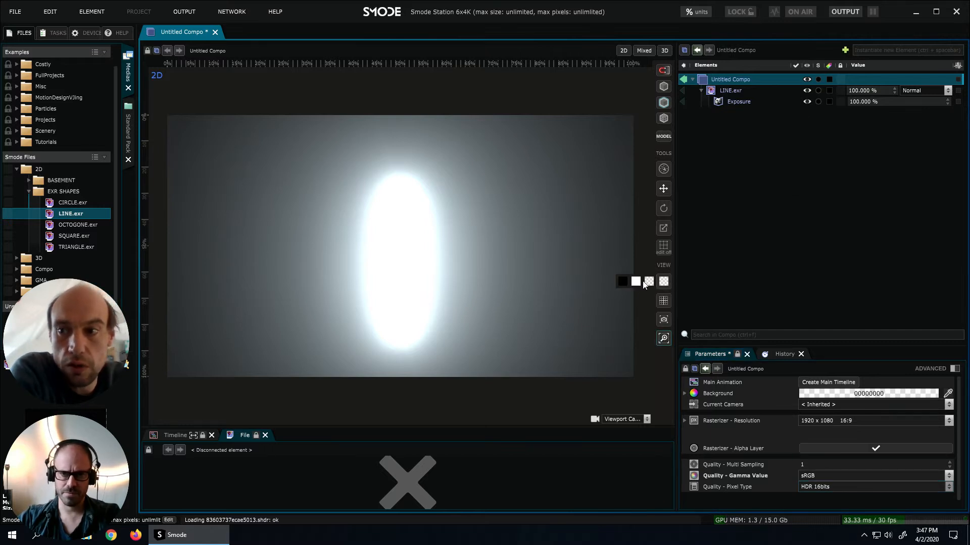
{"action": "left_click", "coordinate": [621, 280]}
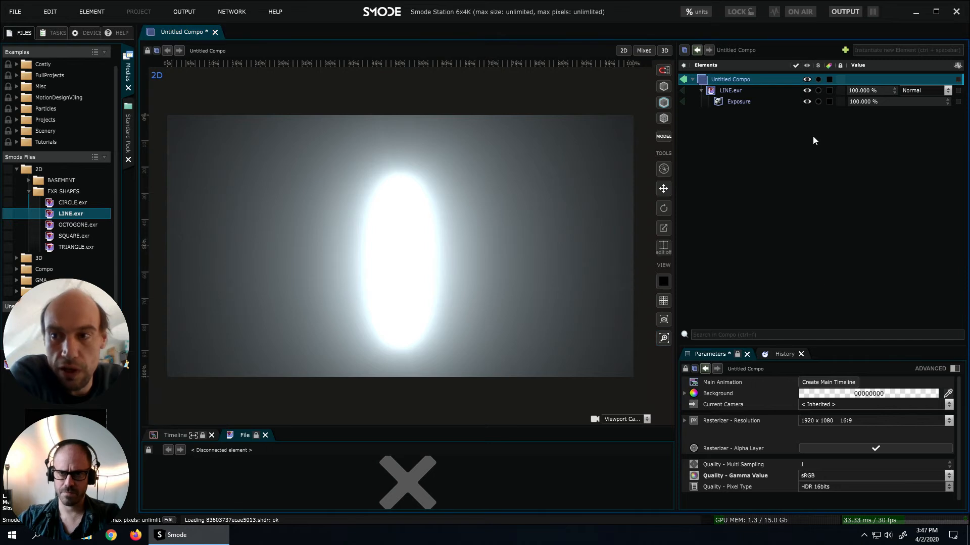
{"action": "mouse_move", "coordinate": [863, 93]}
{"action": "left_mouse_down"}
{"action": "mouse_move", "coordinate": [828, 93]}
{"action": "mouse_move", "coordinate": [864, 93]}
{"action": "left_mouse_up"}
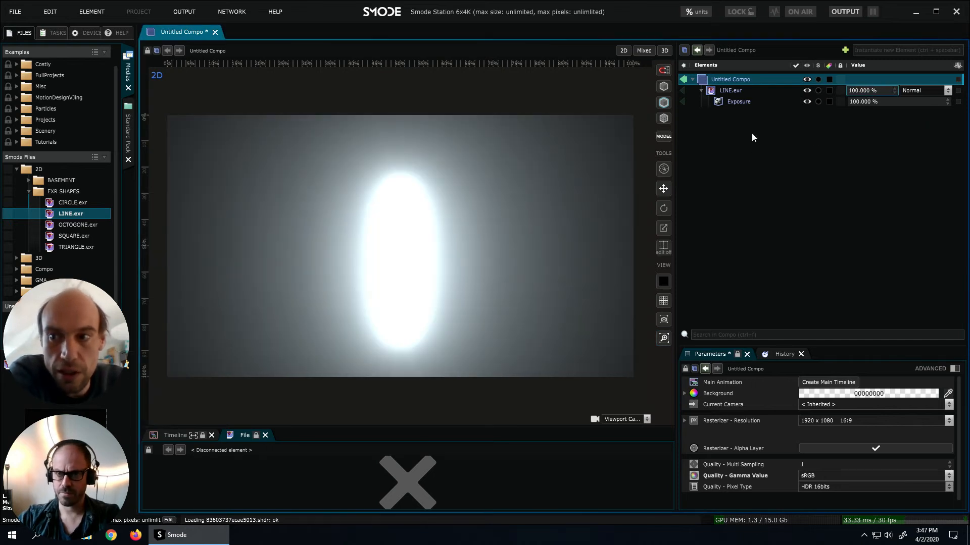
{"action": "left_click", "coordinate": [832, 477]}
{"action": "left_click", "coordinate": [832, 495]}
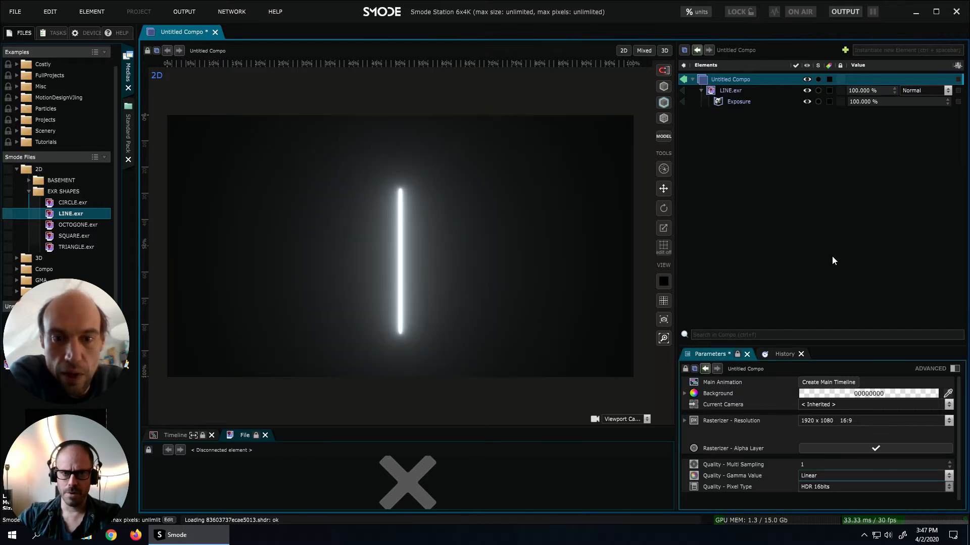
Set the exposure of LINE.exr's Exposure modifier to 20 and duplicate the modifier.
{"action": "left_click", "coordinate": [754, 101]}
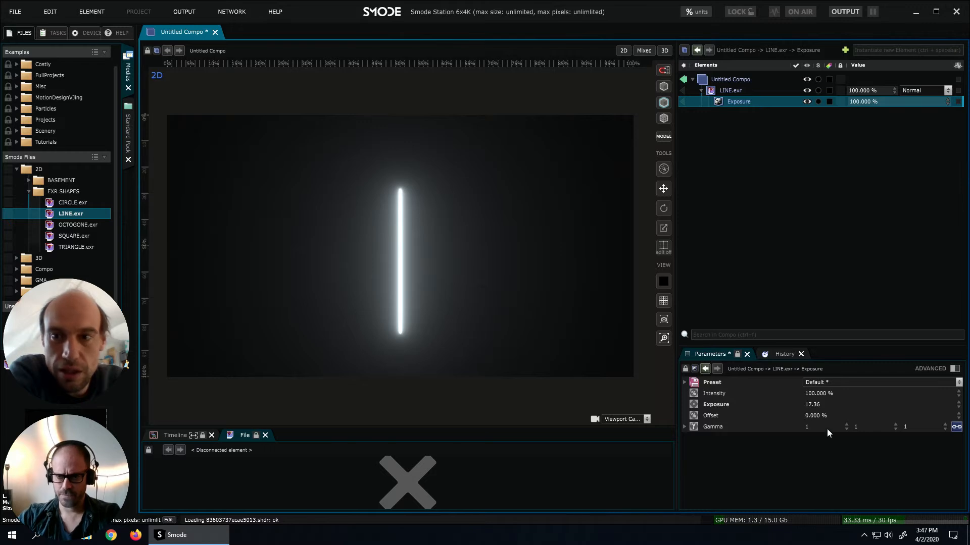
{"action": "double_click", "coordinate": [825, 407]}
{"action": "type", "text": "20"}
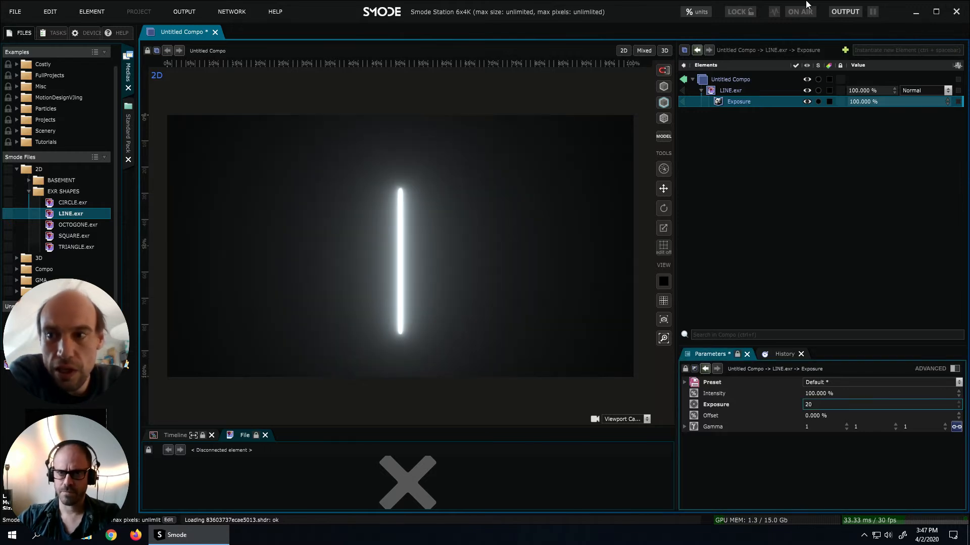
{"action": "key", "text": "ctrl+d"}
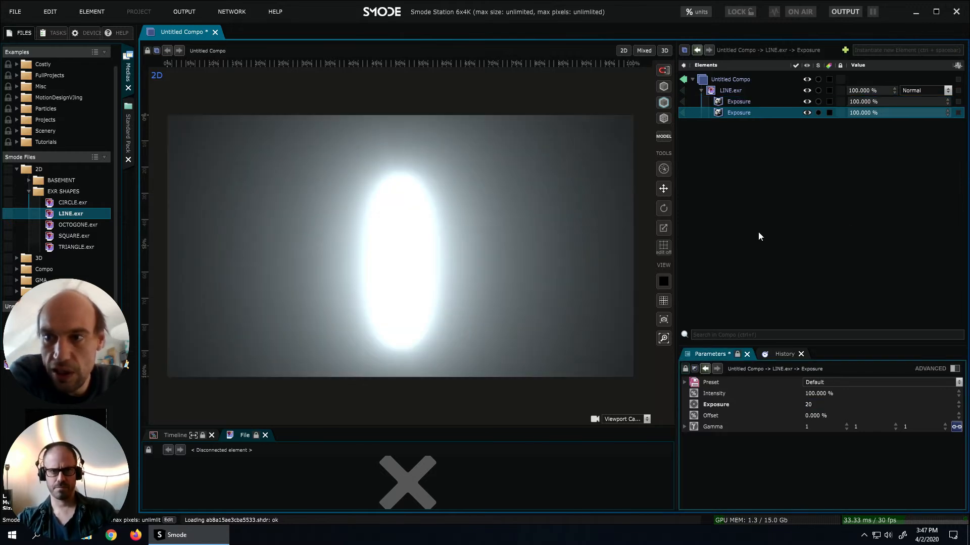
Test LINE.exr's opacity with both Exposure modifiers active, and disable the second Exposure modifier.
{"action": "mouse_move", "coordinate": [859, 91]}
{"action": "left_mouse_down"}
{"action": "mouse_move", "coordinate": [825, 91]}
{"action": "mouse_move", "coordinate": [859, 91]}
{"action": "left_mouse_up"}
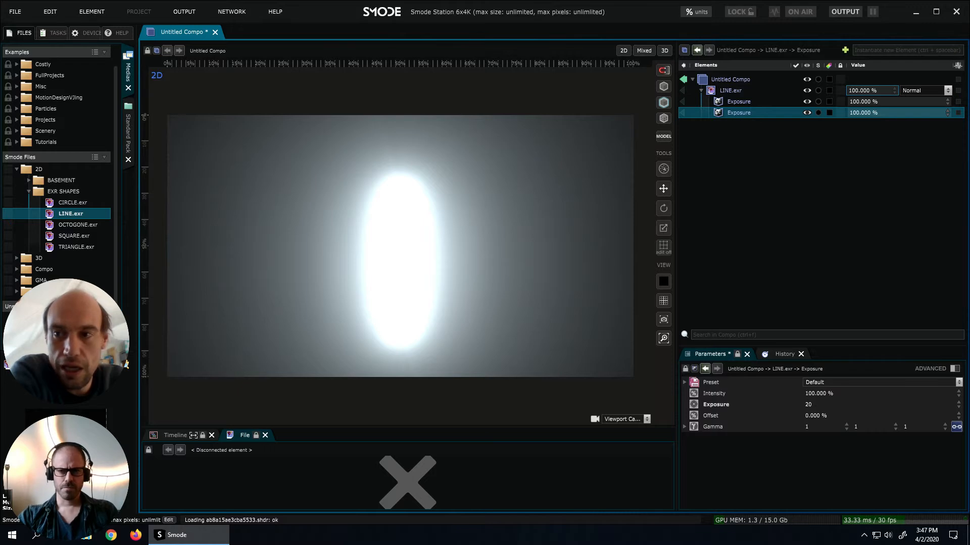
{"action": "left_click", "coordinate": [740, 101]}
{"action": "left_click", "coordinate": [744, 115]}
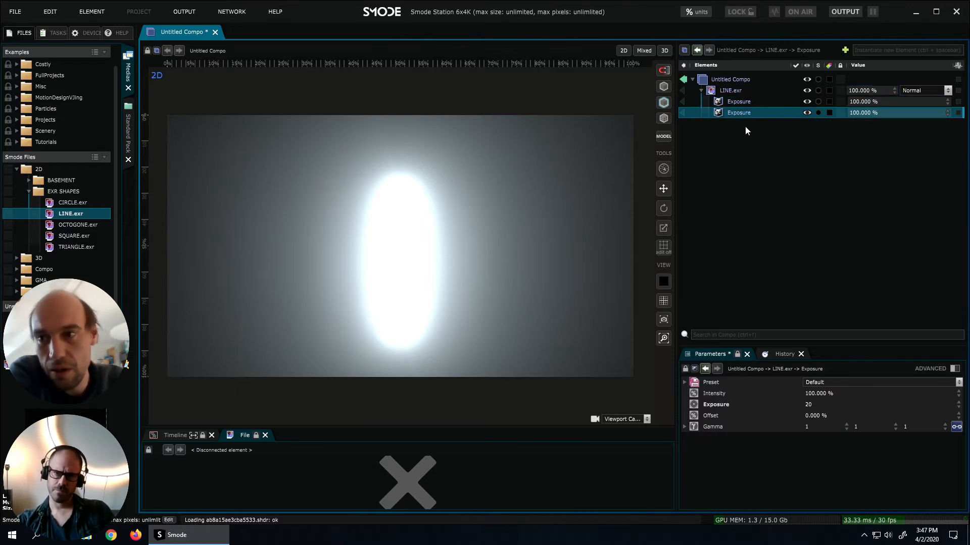
{"action": "key", "text": "ctrl+e"}
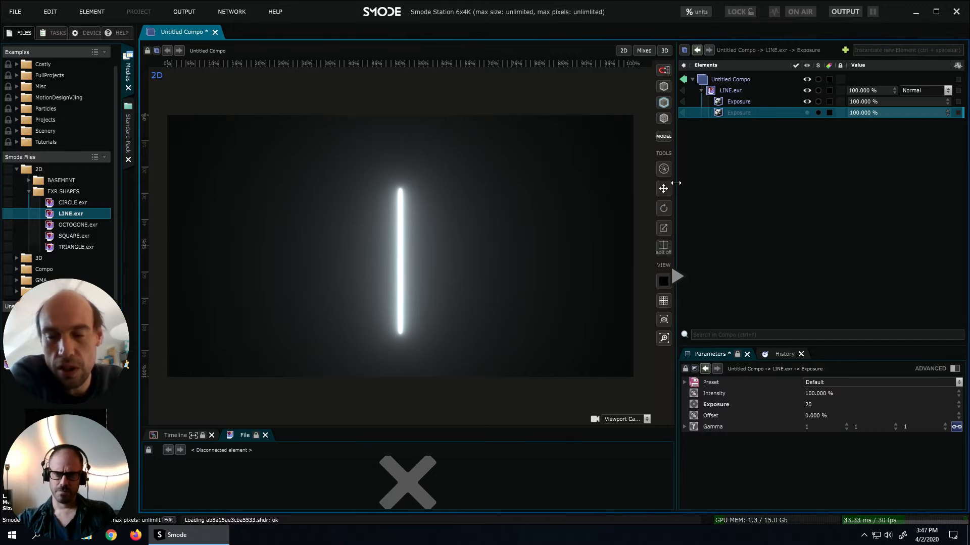
Add OCTOGONE.exr from the EXR SHAPES folder to the compo and set its blending mode to Linear Dodge (Add).
{"action": "left_click_drag", "start_coordinate": [675, 183], "coordinate": [697, 182]}
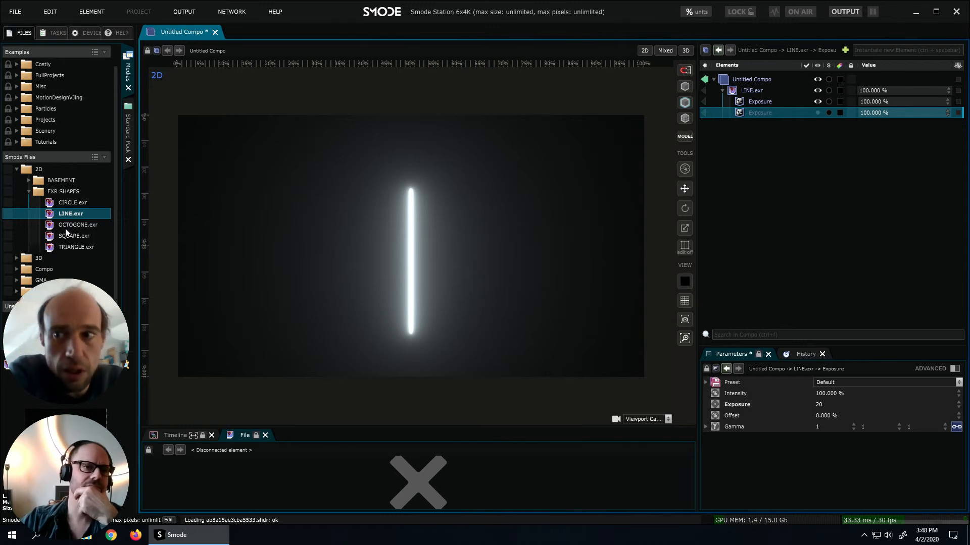
{"action": "left_click_drag", "start_coordinate": [66, 224], "coordinate": [906, 232]}
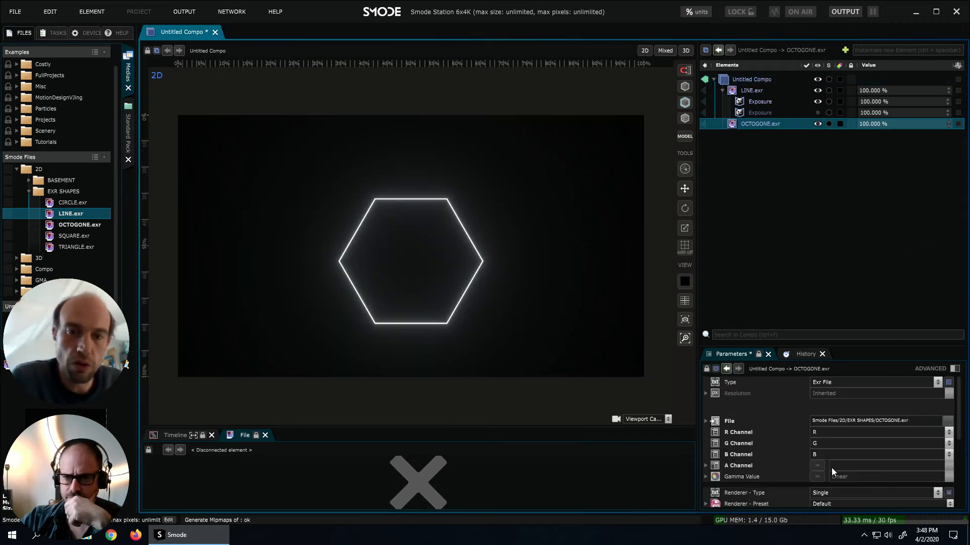
{"action": "scroll", "coordinate": [808, 427], "scroll_direction": "down", "scroll_amount": 2}
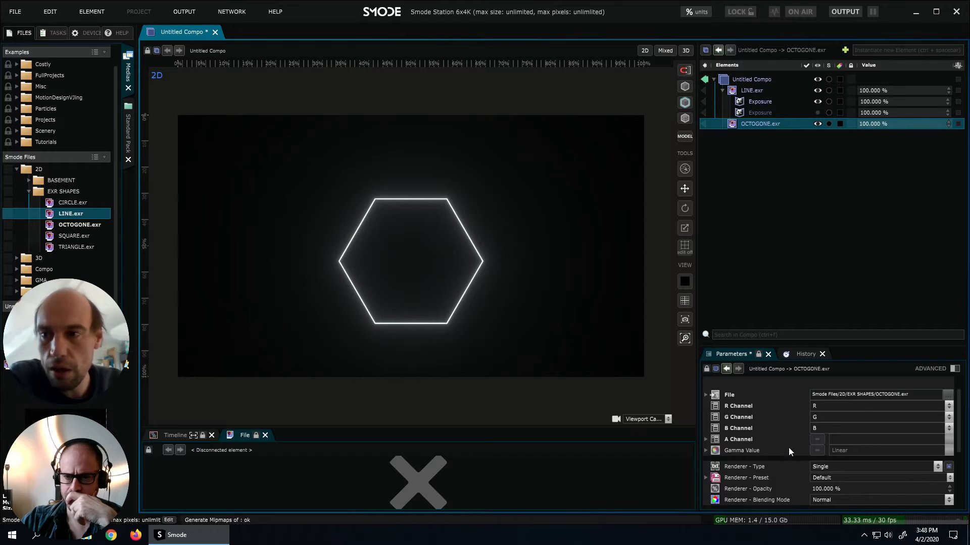
{"action": "left_click", "coordinate": [849, 499]}
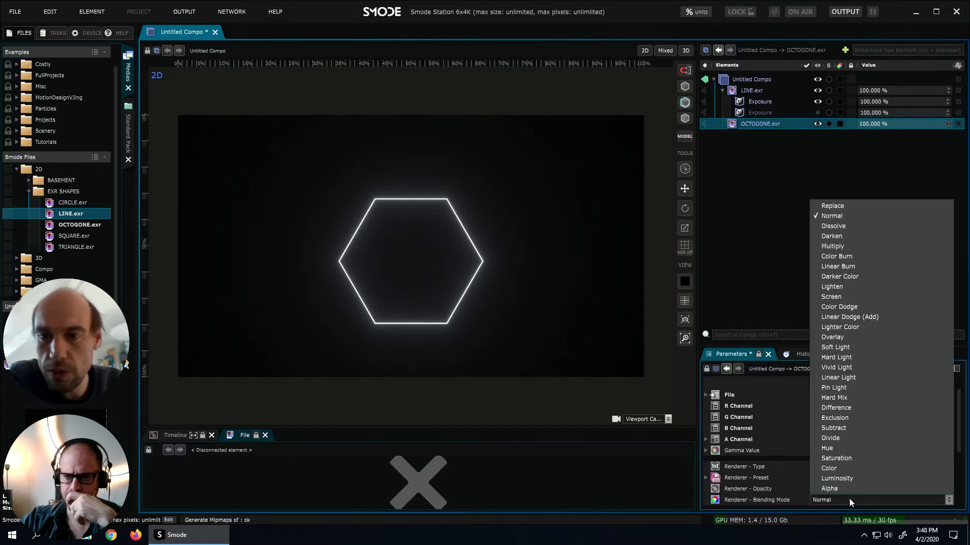
{"action": "left_click", "coordinate": [859, 317]}
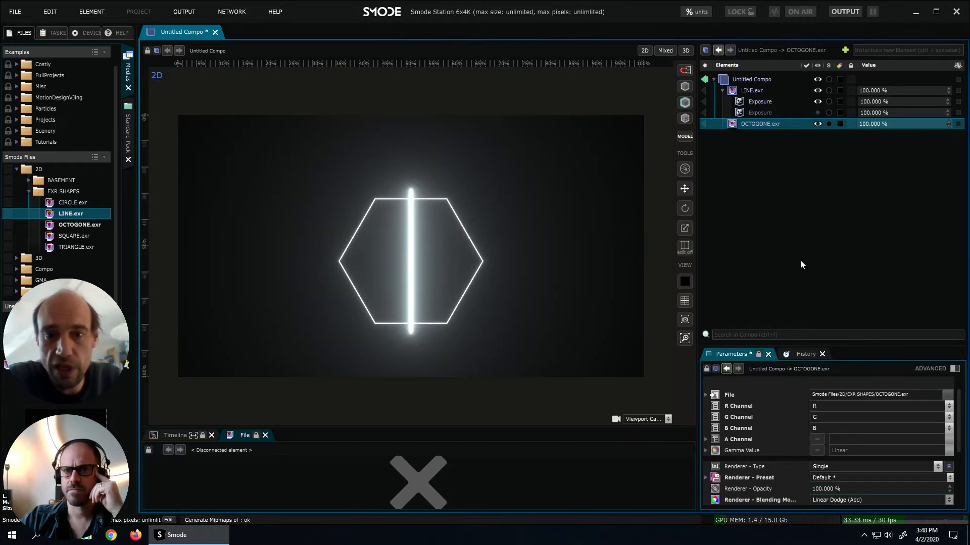
Move the disabled Exposure modifier from LINE.exr to OCTOGONE.exr and enable it.
{"action": "left_click_drag", "start_coordinate": [760, 112], "coordinate": [761, 124]}
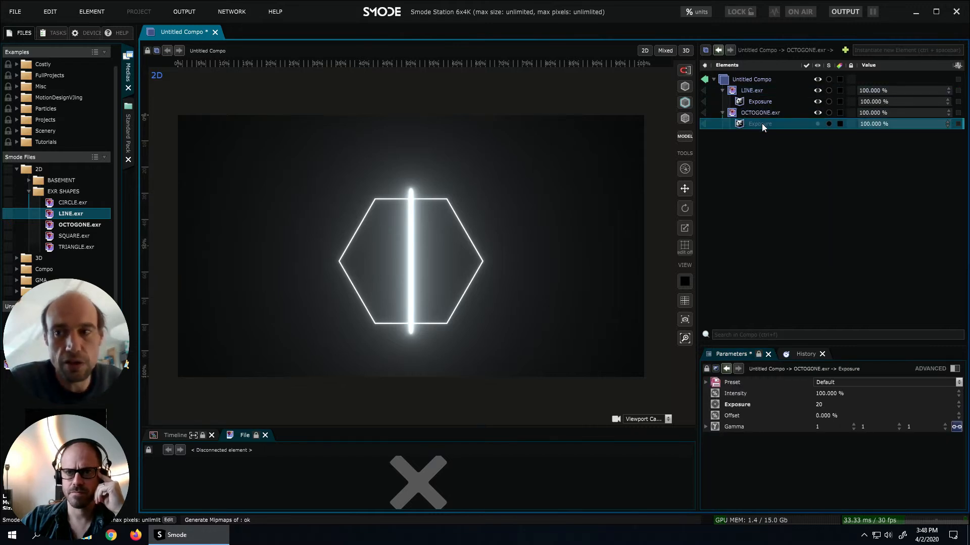
{"action": "left_click", "coordinate": [816, 123]}
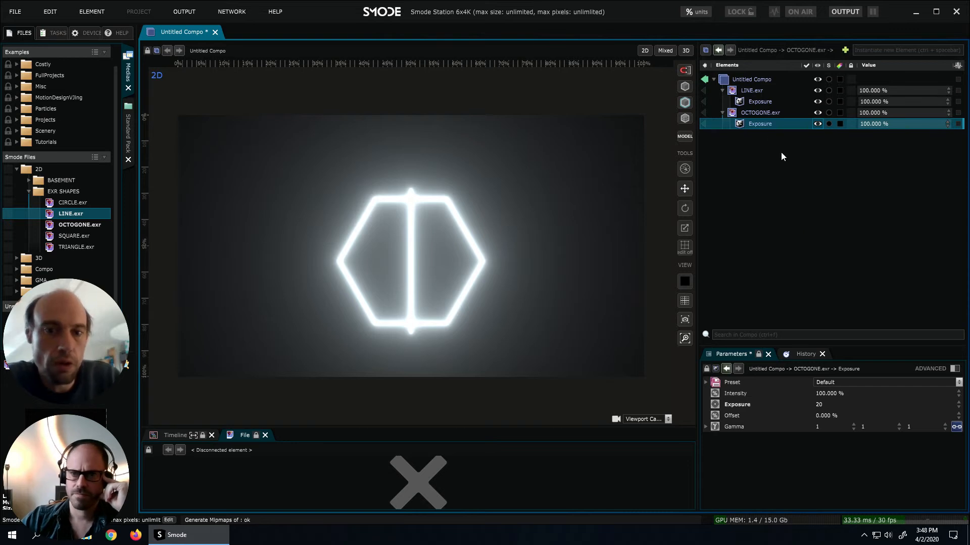
Lower OCTOGONE.exr's opacity to 3.8 % and compare the frame with LINE.exr hidden and shown.
{"action": "left_click_drag", "start_coordinate": [868, 113], "coordinate": [835, 113]}
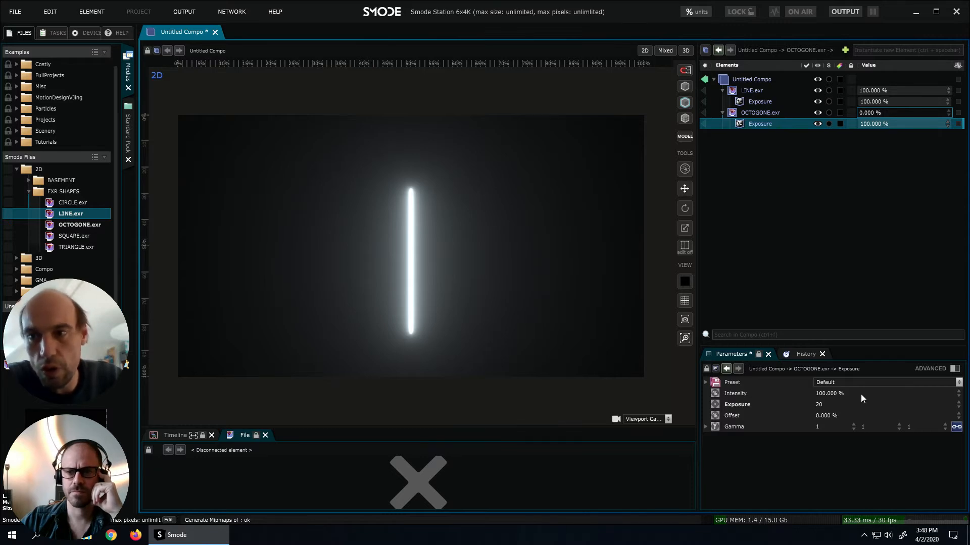
{"action": "left_click_drag", "start_coordinate": [836, 113], "coordinate": [840, 113]}
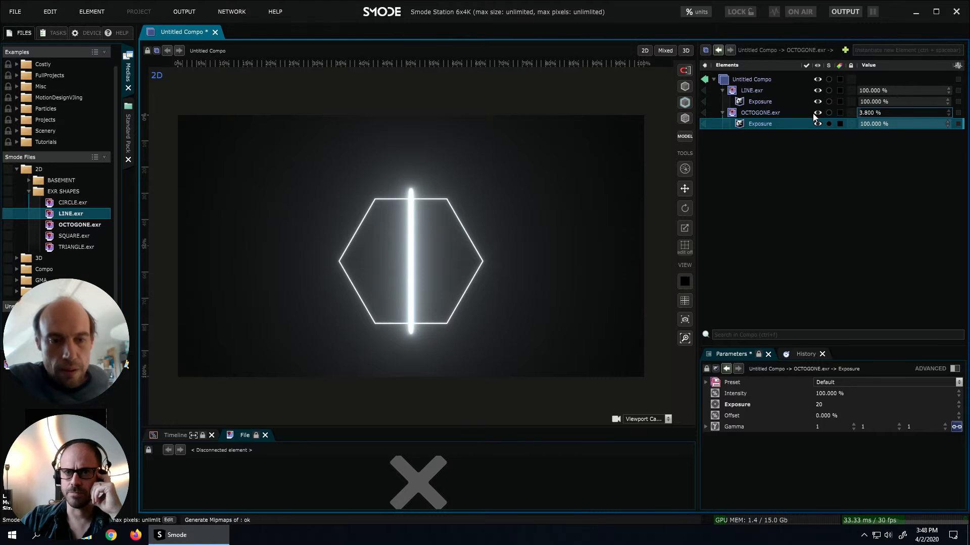
{"action": "left_click", "coordinate": [817, 91]}
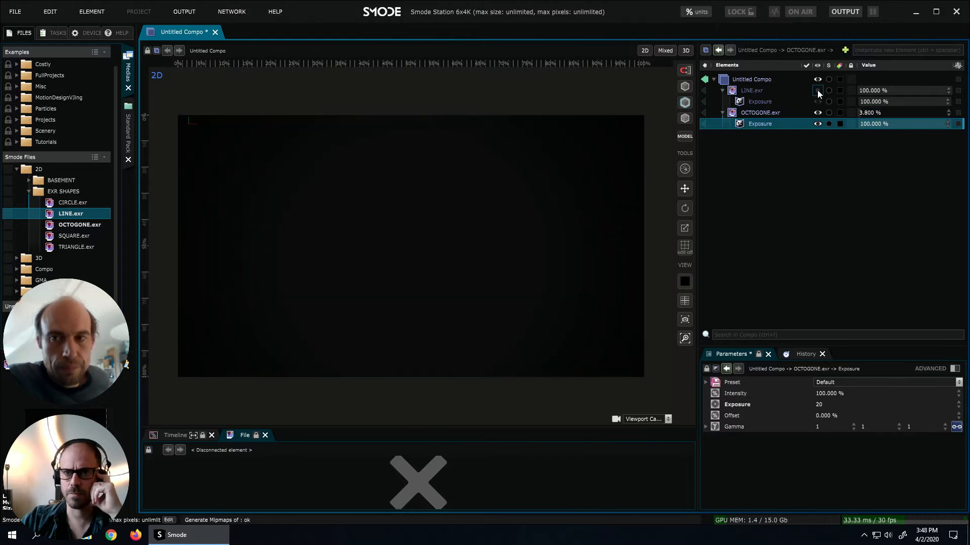
{"action": "left_click", "coordinate": [818, 90]}
Add a black Uniform layer to the compo and place it before LINE.exr in the element order.
{"action": "right_click", "coordinate": [789, 193]}
{"action": "mouse_move", "coordinate": [738, 220]}
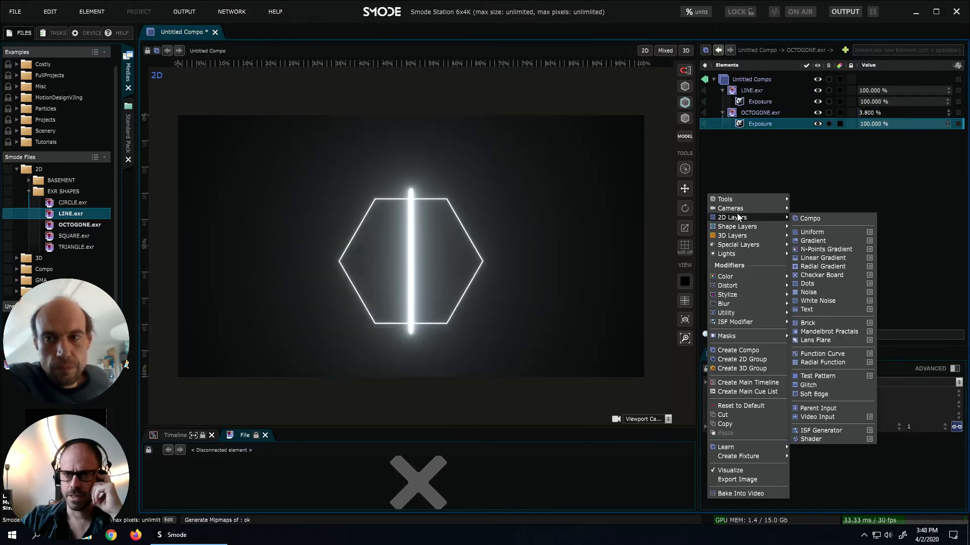
{"action": "left_click", "coordinate": [817, 232]}
{"action": "left_click_drag", "start_coordinate": [759, 137], "coordinate": [764, 91]}
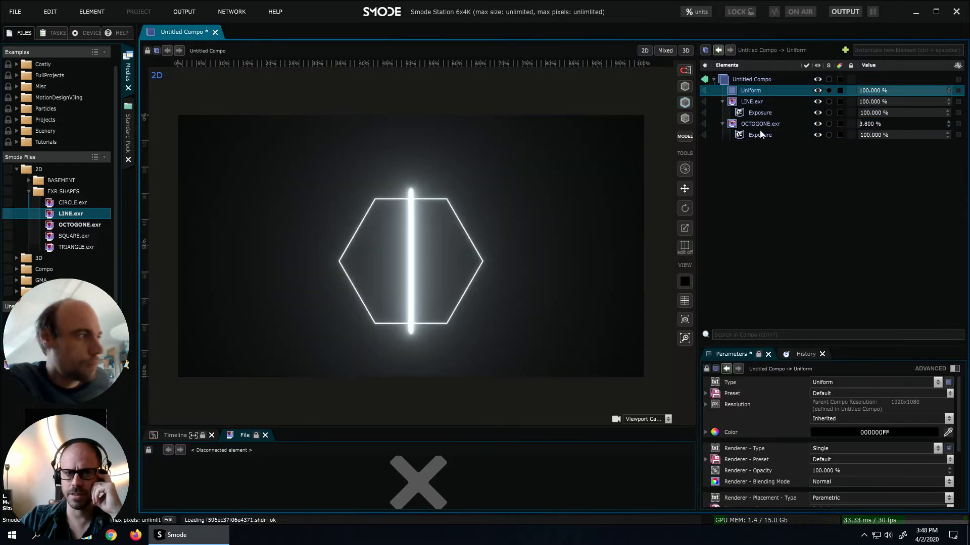
Hide LINE.exr and return OCTOGONE.exr to 100 % opacity with its Exposure modifier disabled and selected.
{"action": "left_click", "coordinate": [815, 101]}
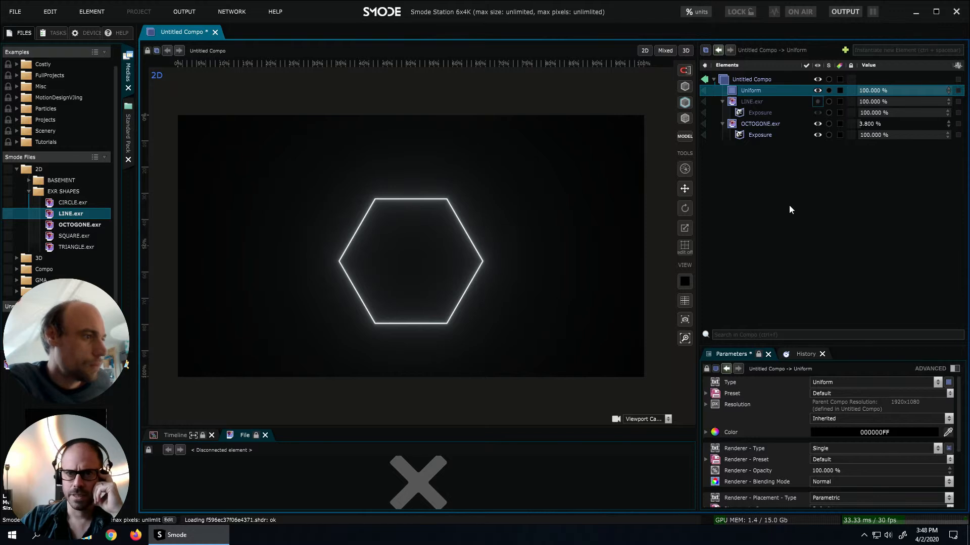
{"action": "left_click", "coordinate": [817, 134]}
{"action": "left_click_drag", "start_coordinate": [870, 124], "coordinate": [949, 124]}
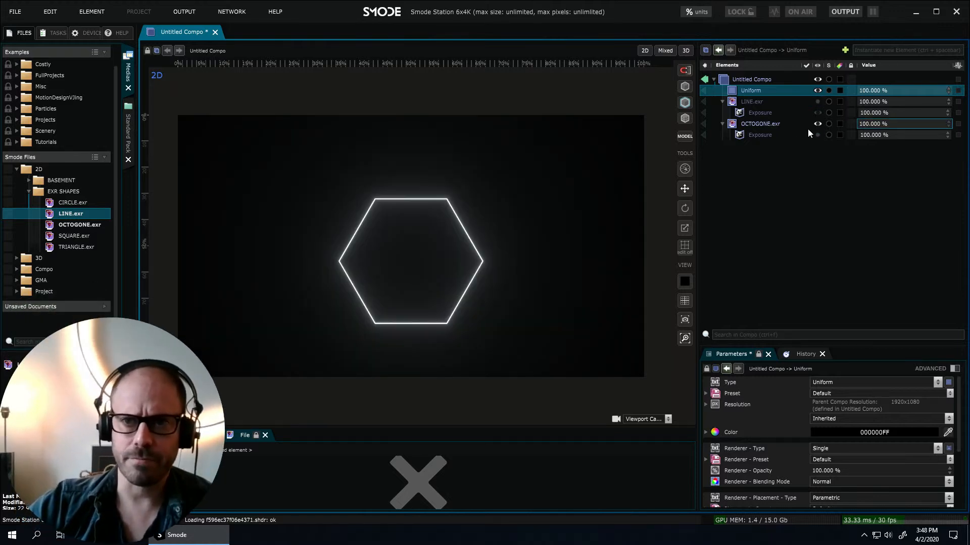
{"action": "left_click", "coordinate": [753, 136]}
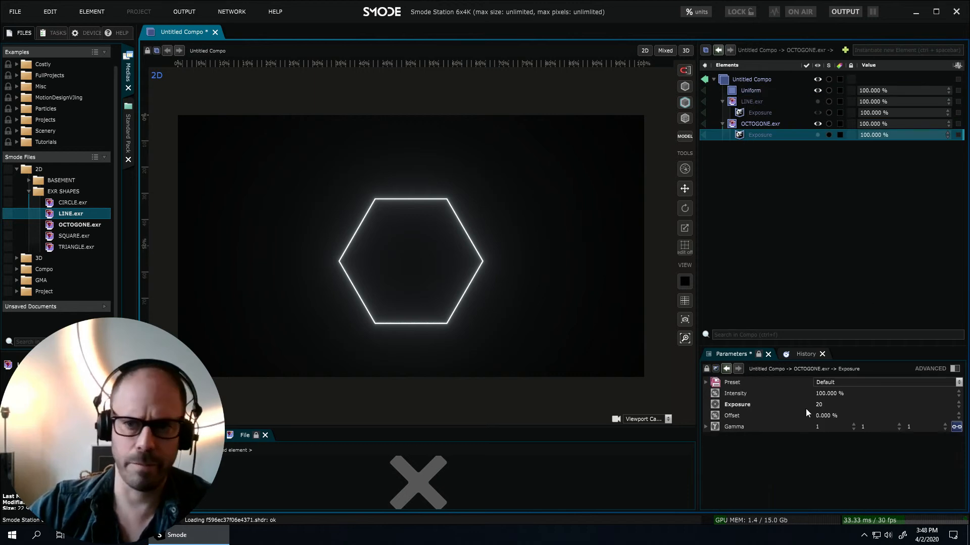
Enable OCTOGONE.exr's Exposure modifier, then fade the layer's opacity to 7.6 % and bring it back to 100 %.
{"action": "left_click", "coordinate": [818, 135]}
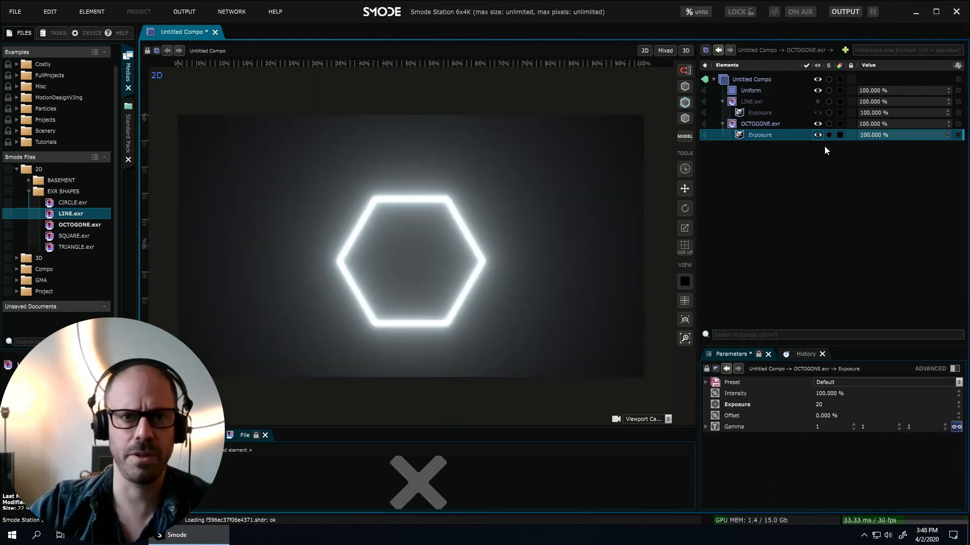
{"action": "left_click", "coordinate": [874, 123]}
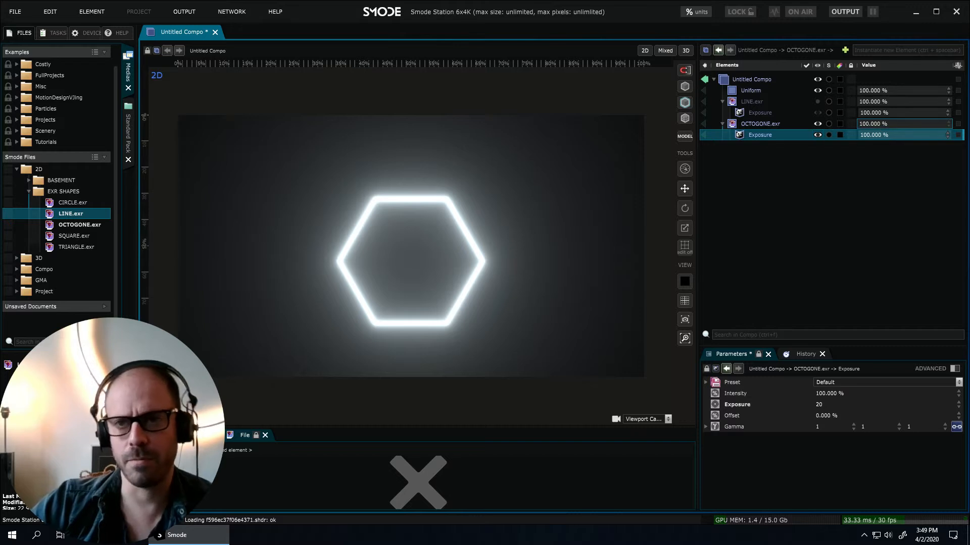
{"action": "left_click_drag", "start_coordinate": [875, 124], "coordinate": [837, 123]}
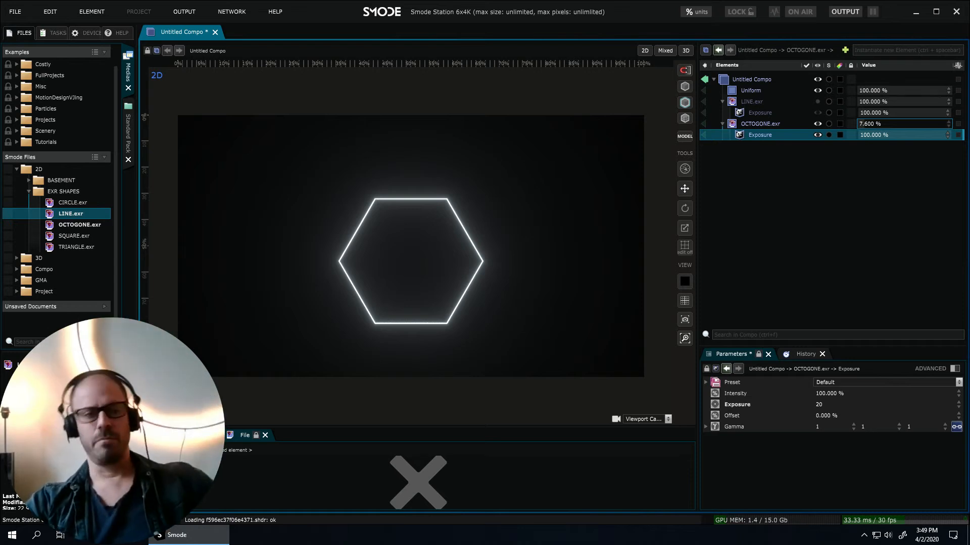
{"action": "left_click_drag", "start_coordinate": [837, 123], "coordinate": [713, 26]}
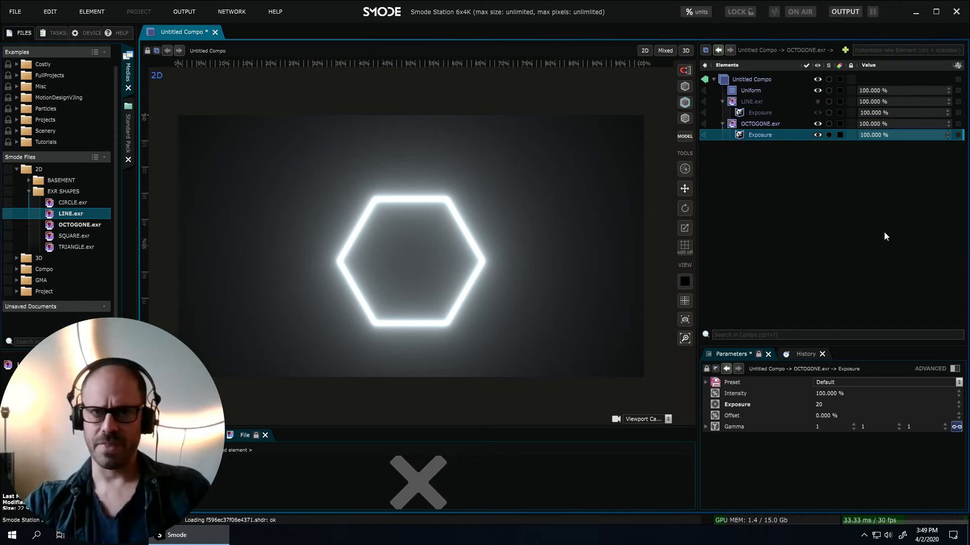
Create a new 1920 x 1080 sRGB compo and add BASEMENT BASE.exr from the BASEMENT folder to it.
{"action": "key", "text": "ctrl+n"}
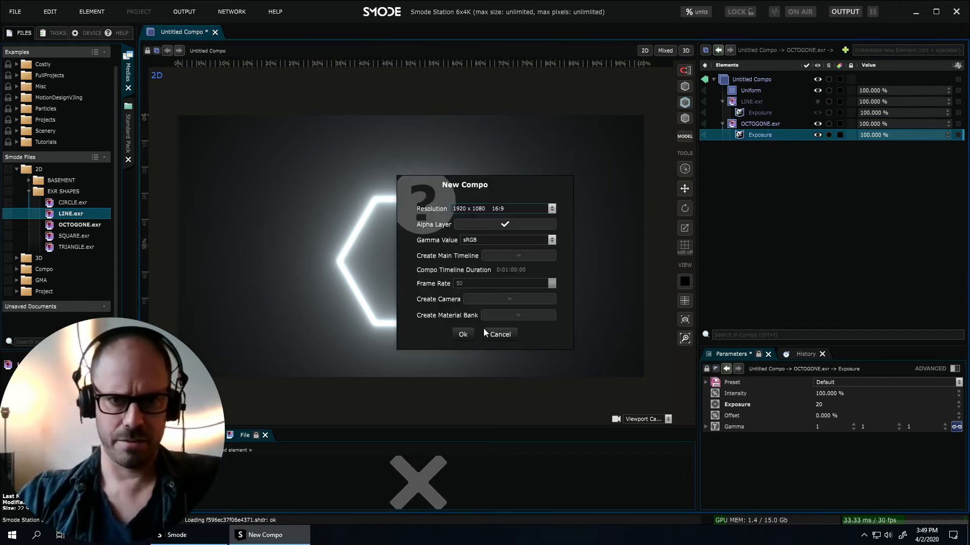
{"action": "left_click", "coordinate": [463, 336]}
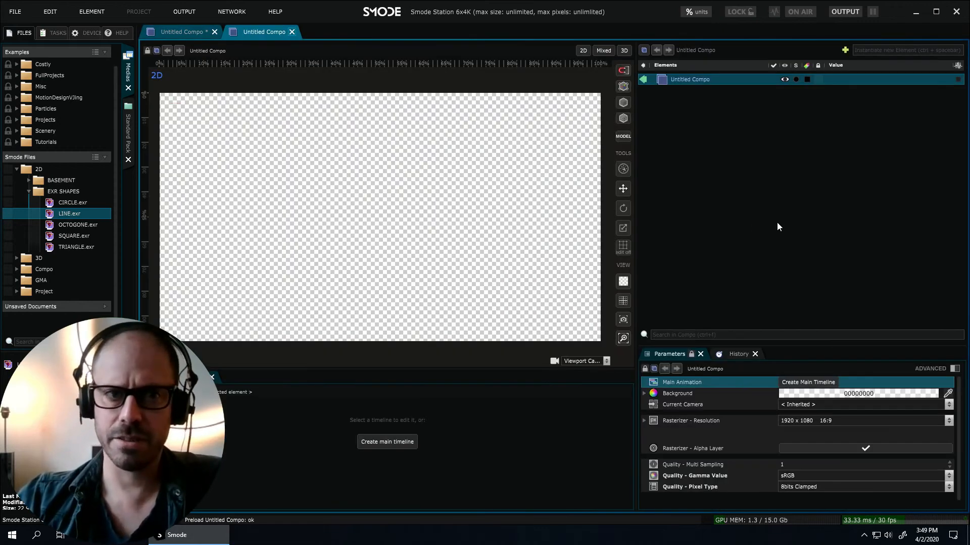
{"action": "left_click", "coordinate": [30, 181]}
{"action": "left_click_drag", "start_coordinate": [139, 193], "coordinate": [240, 185]}
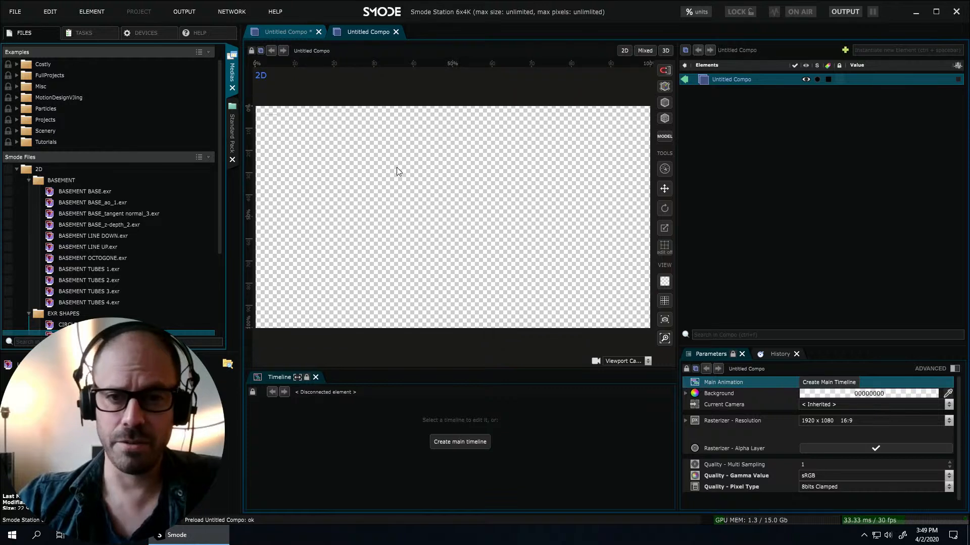
{"action": "left_click_drag", "start_coordinate": [677, 204], "coordinate": [686, 204]}
{"action": "left_click_drag", "start_coordinate": [88, 191], "coordinate": [745, 152]}
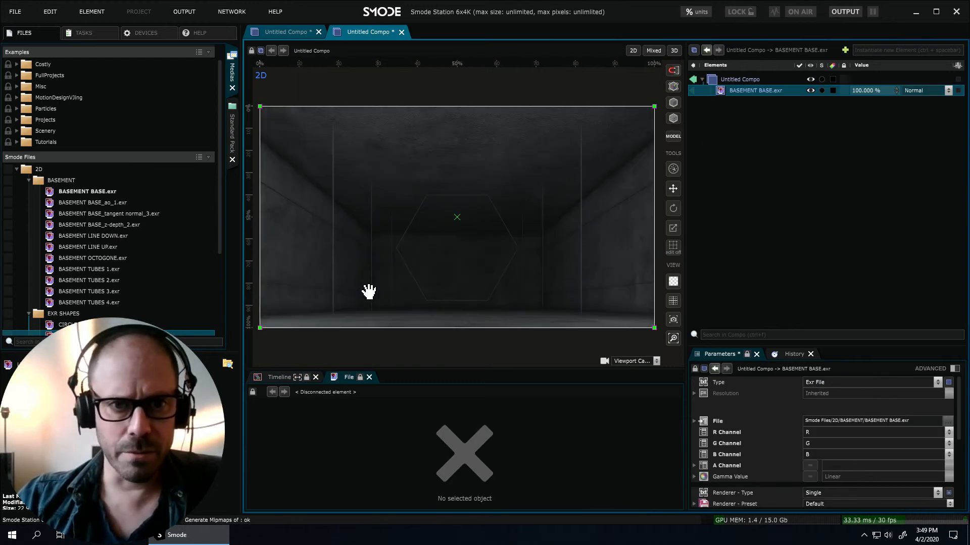
{"action": "left_click", "coordinate": [671, 103]}
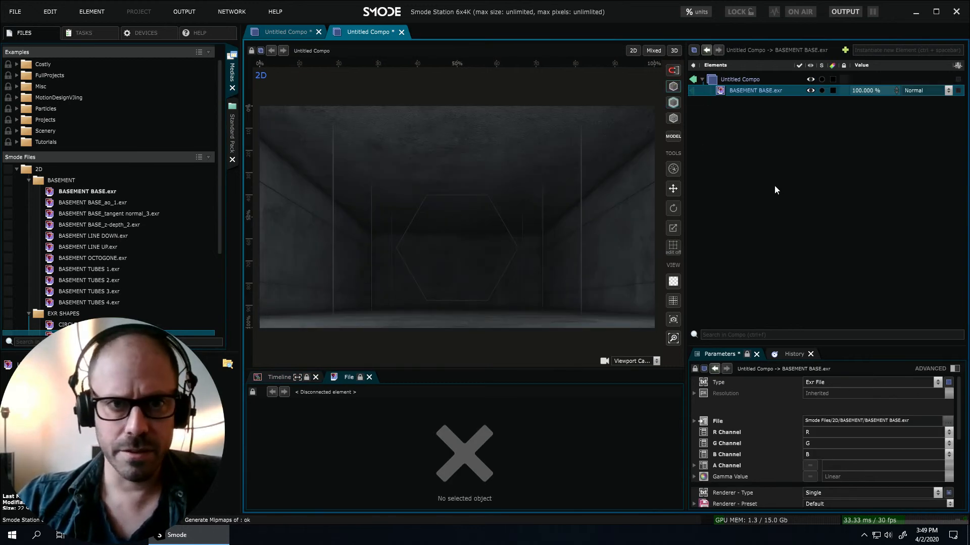
{"action": "left_click_drag", "start_coordinate": [244, 273], "coordinate": [163, 268]}
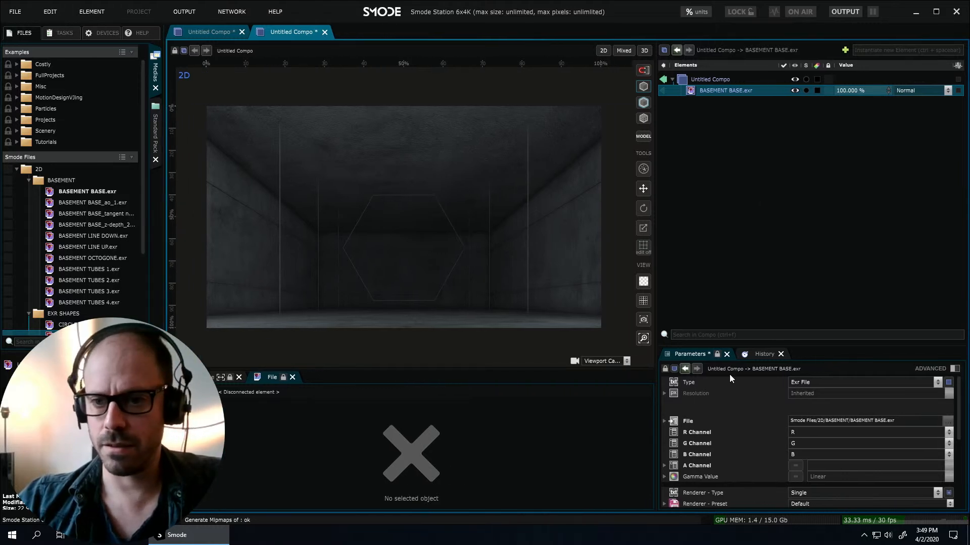
Set the new compo's pixel type to HDR 16bits.
{"action": "left_click", "coordinate": [727, 81]}
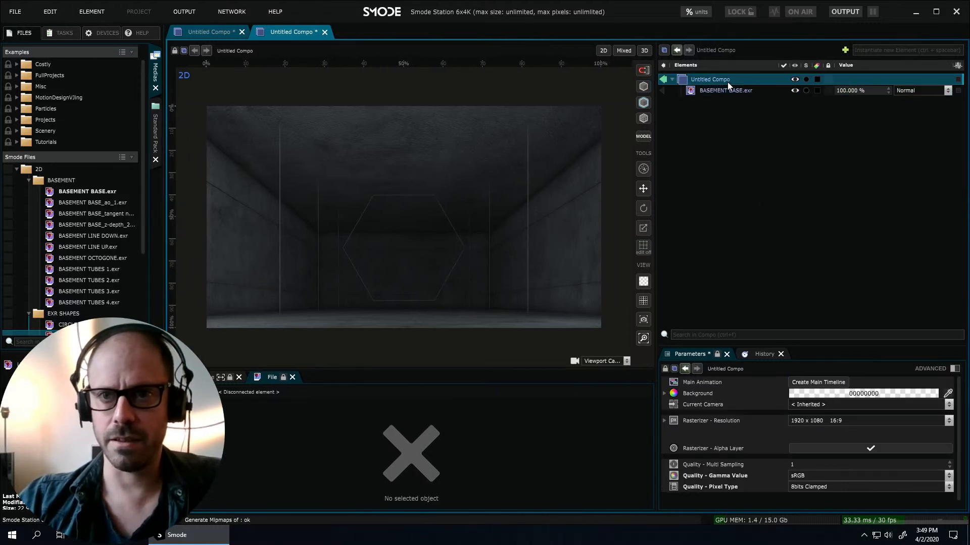
{"action": "left_click", "coordinate": [817, 487]}
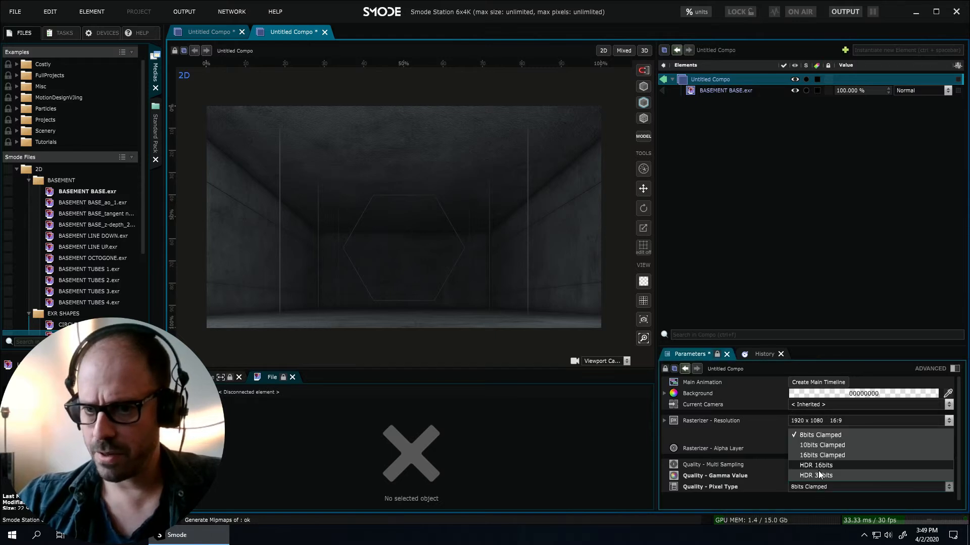
{"action": "left_click", "coordinate": [822, 465]}
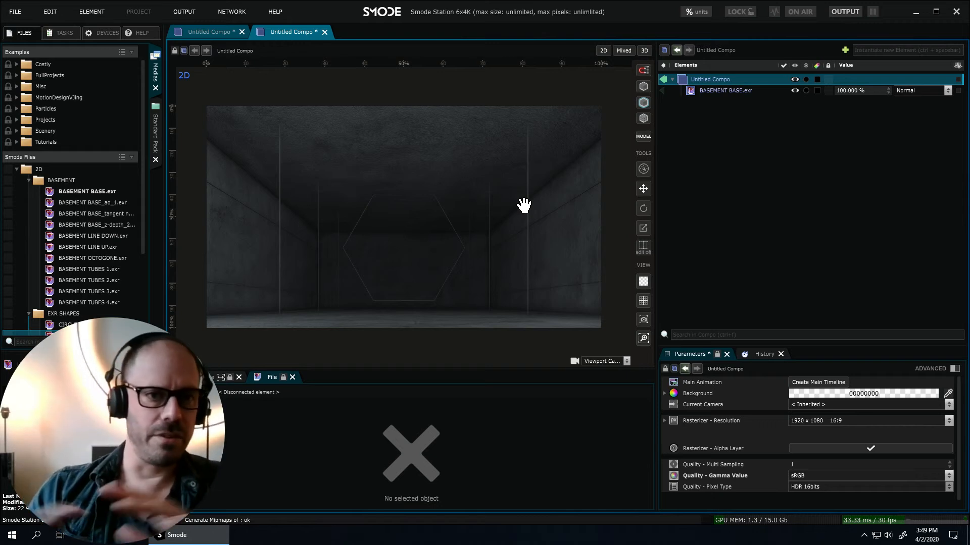
Add BASEMENT OCTOGONE.exr to the compo after BASEMENT BASE.exr and compare the frame with it hidden and shown.
{"action": "scroll", "coordinate": [434, 237], "scroll_direction": "up", "scroll_amount": 3}
{"action": "scroll", "coordinate": [407, 266], "scroll_direction": "down", "scroll_amount": 1}
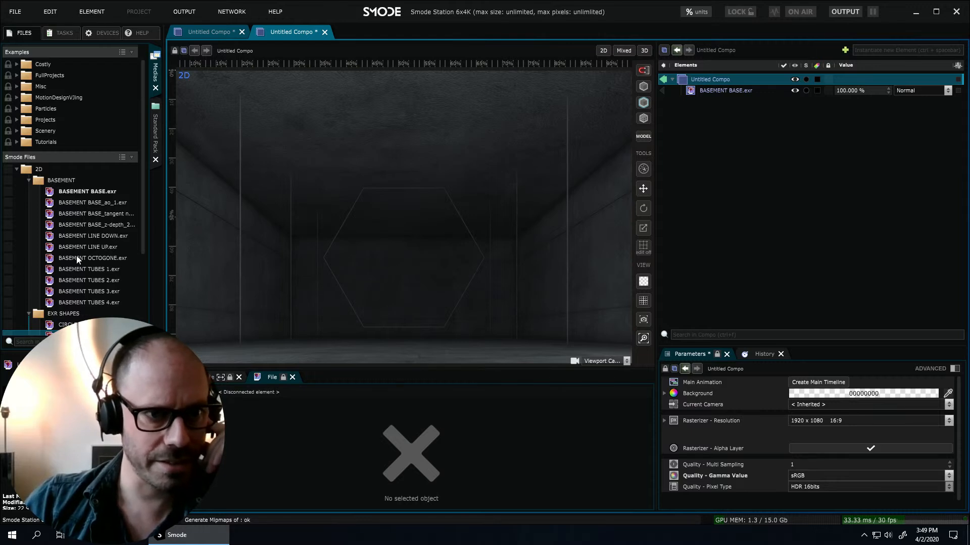
{"action": "left_click", "coordinate": [93, 259]}
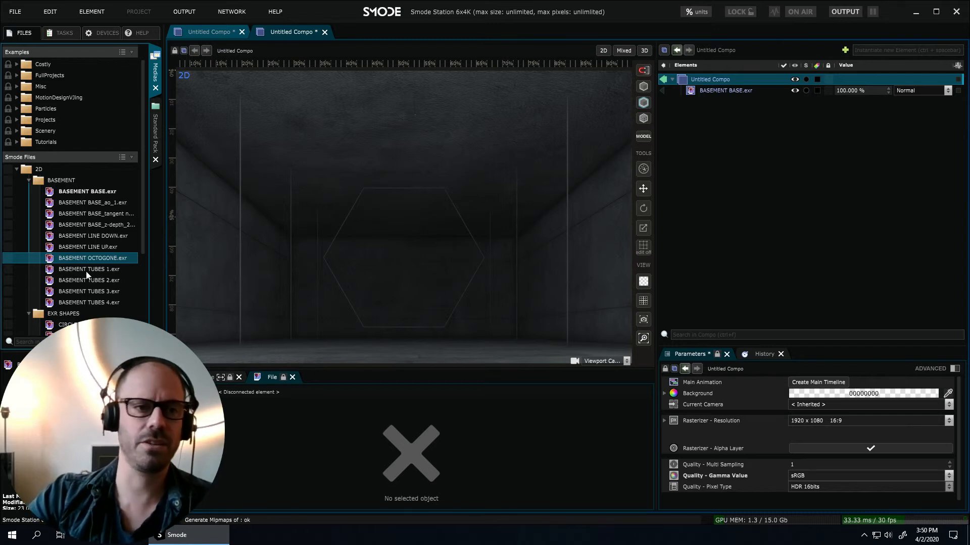
{"action": "left_click_drag", "start_coordinate": [90, 257], "coordinate": [729, 178]}
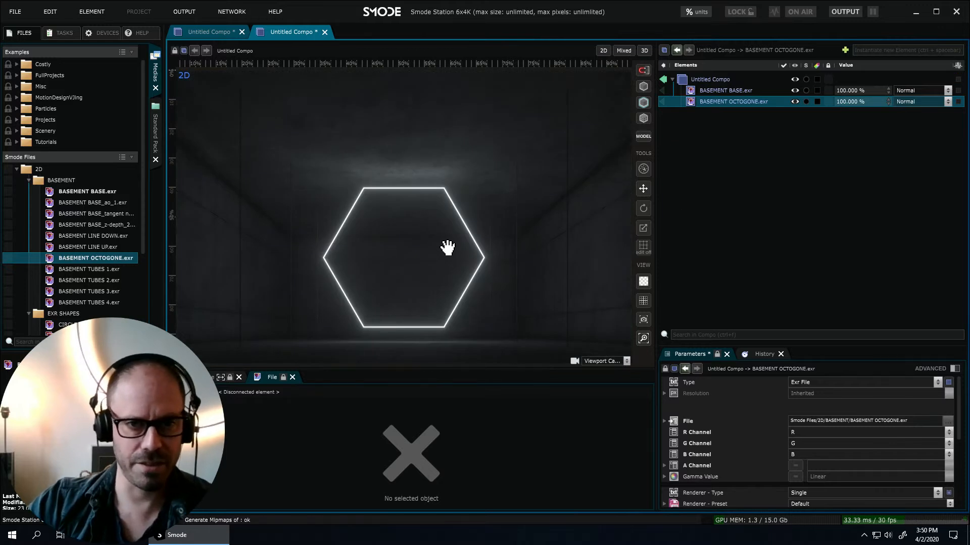
{"action": "left_click", "coordinate": [794, 101]}
{"action": "left_click", "coordinate": [795, 101]}
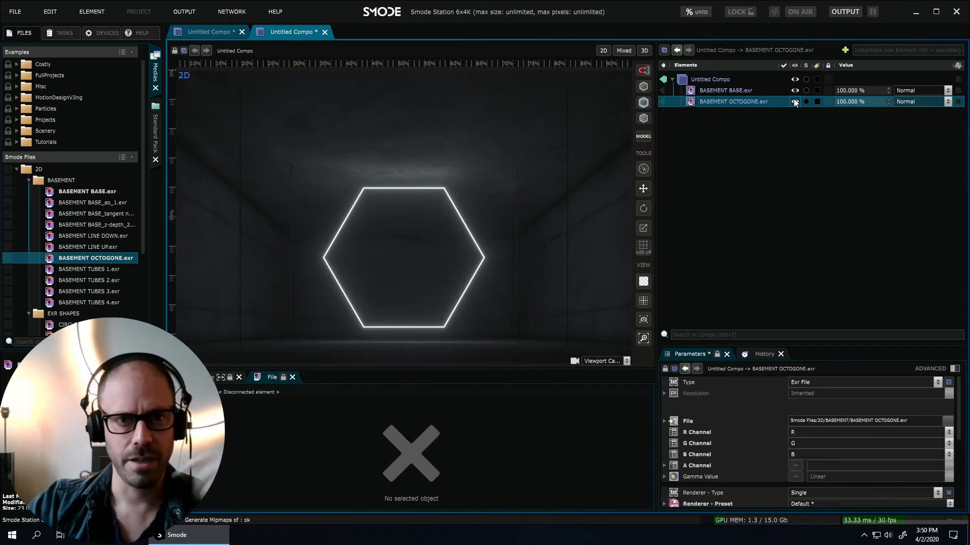
Set BASEMENT OCTOGONE.exr's blending mode to Linear Dodge (Add) and check the whole frame.
{"action": "left_click", "coordinate": [909, 102]}
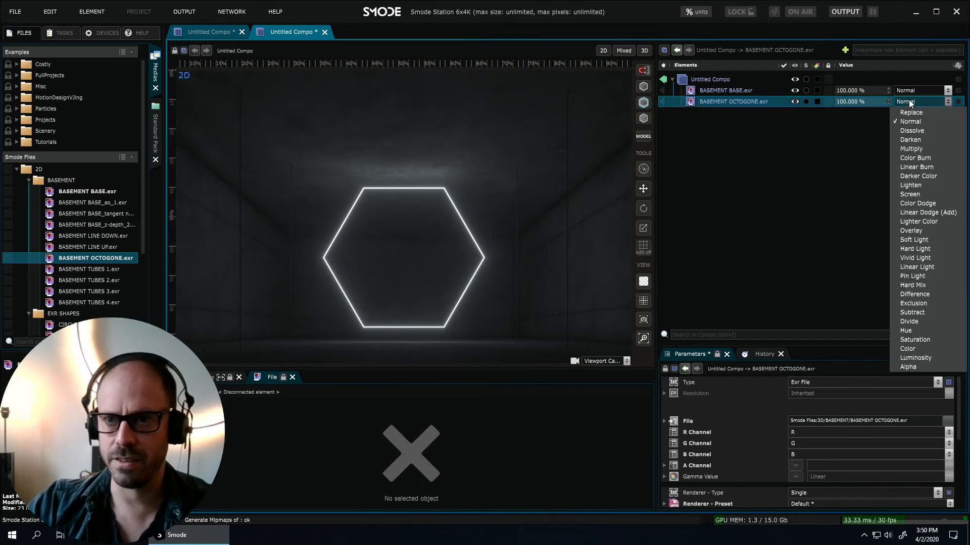
{"action": "left_click", "coordinate": [923, 213]}
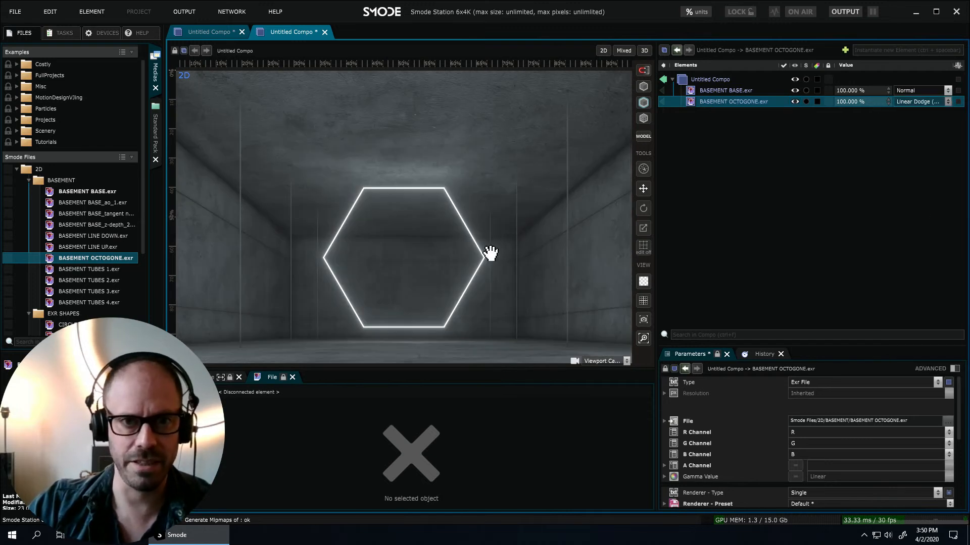
{"action": "scroll", "coordinate": [422, 246], "scroll_direction": "down", "scroll_amount": 1}
{"action": "scroll", "coordinate": [470, 218], "scroll_direction": "down", "scroll_amount": 1}
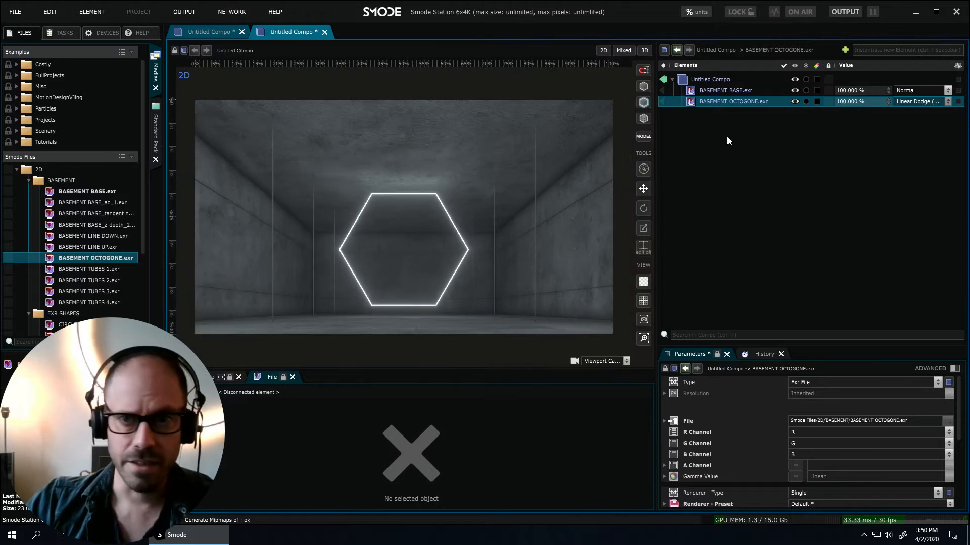
Hide BASEMENT BASE.exr and inspect the upper part of BASEMENT OCTOGONE.exr on its own.
{"action": "left_click", "coordinate": [795, 90]}
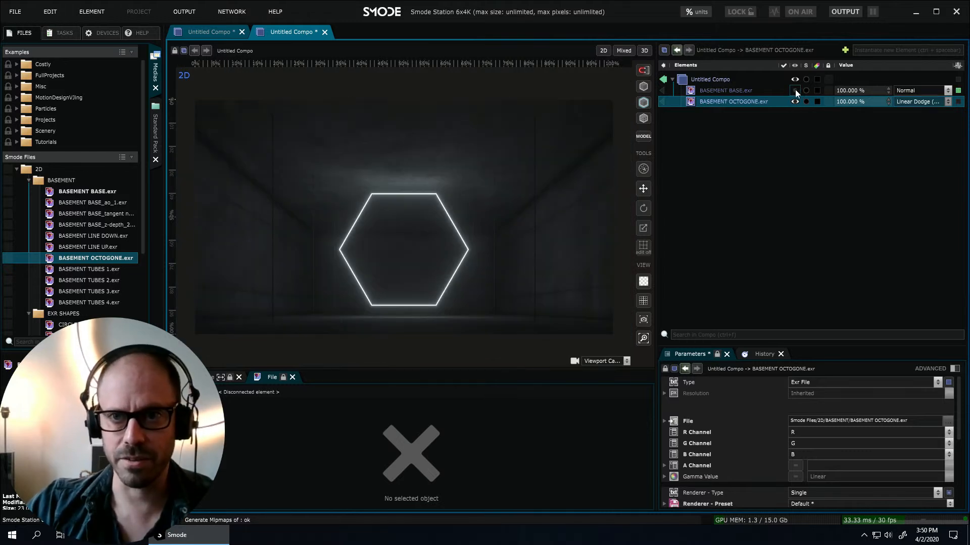
{"action": "right_click", "coordinate": [723, 101]}
{"action": "left_click", "coordinate": [814, 159]}
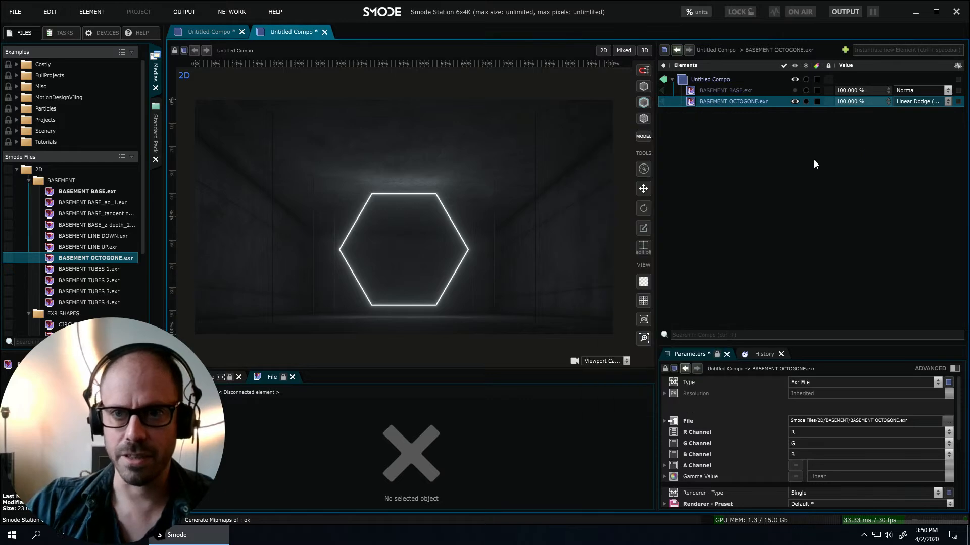
{"action": "scroll", "coordinate": [402, 192], "scroll_direction": "up", "scroll_amount": 3}
{"action": "left_click_drag", "start_coordinate": [398, 147], "coordinate": [399, 186]}
Add an Exposure modifier to BASEMENT OCTOGONE.exr with its exposure set to 6.
{"action": "right_click", "coordinate": [738, 97]}
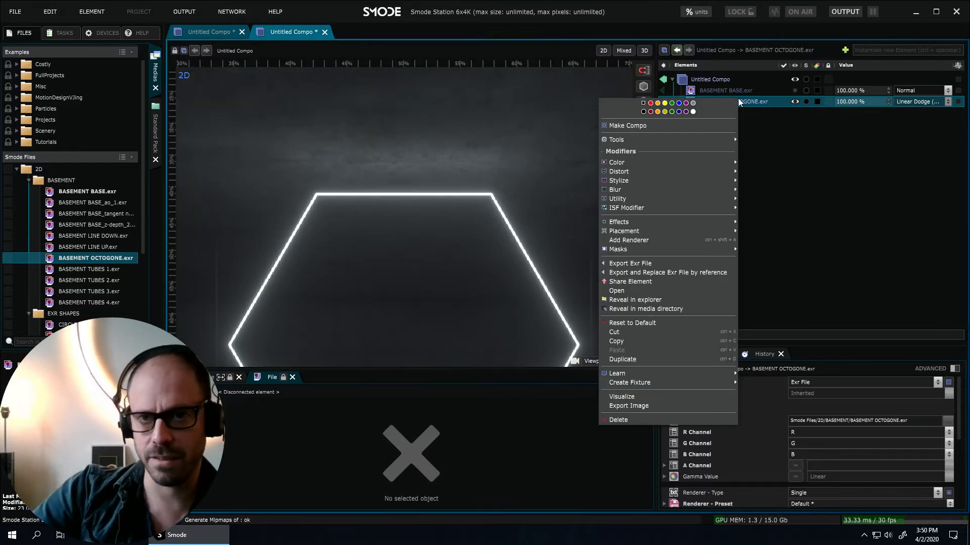
{"action": "mouse_move", "coordinate": [705, 163]}
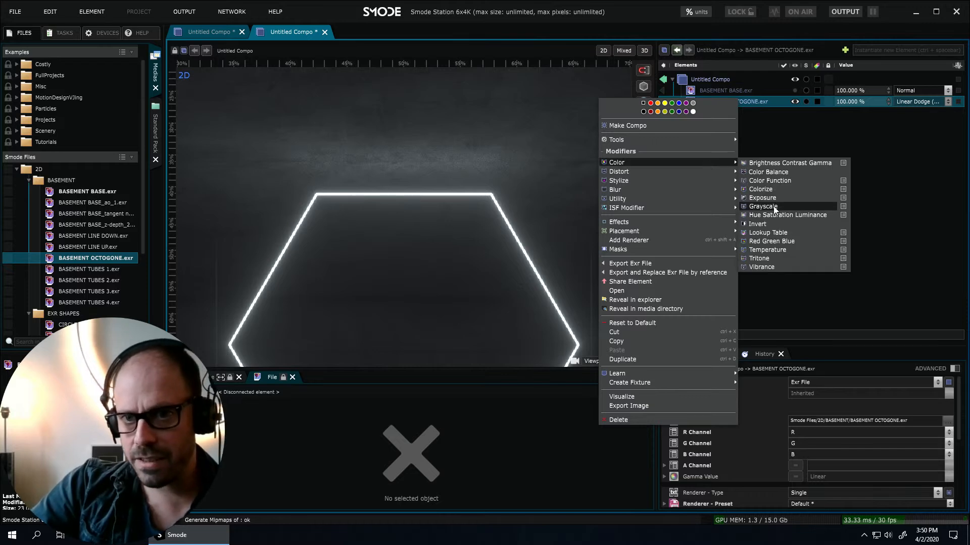
{"action": "left_click", "coordinate": [774, 199]}
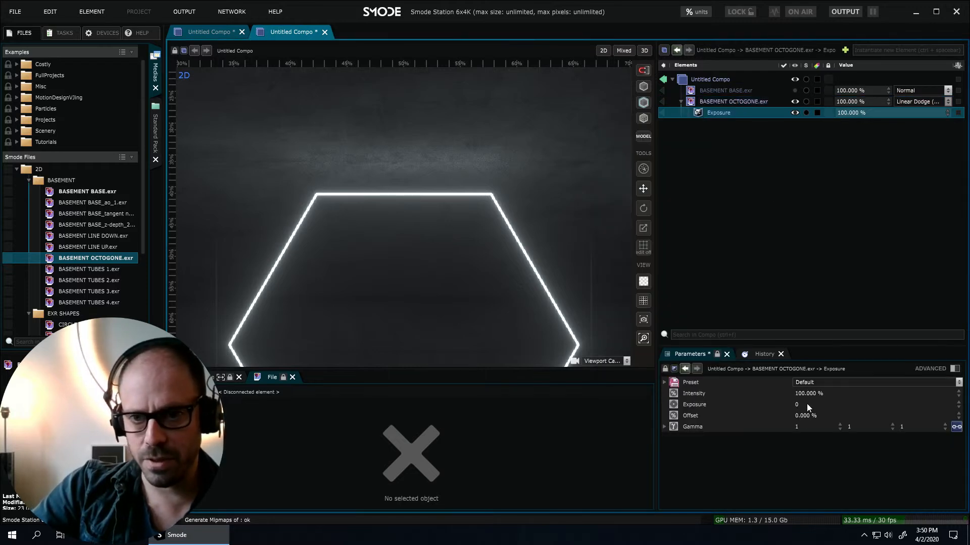
{"action": "left_click", "coordinate": [807, 404]}
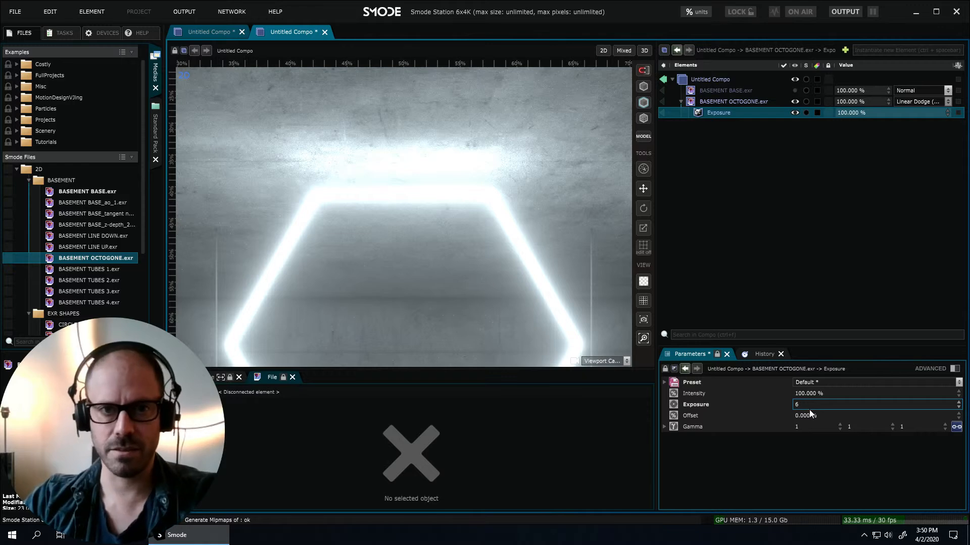
{"action": "scroll", "coordinate": [373, 228], "scroll_direction": "down", "scroll_amount": 2}
{"action": "scroll", "coordinate": [480, 262], "scroll_direction": "down", "scroll_amount": 2}
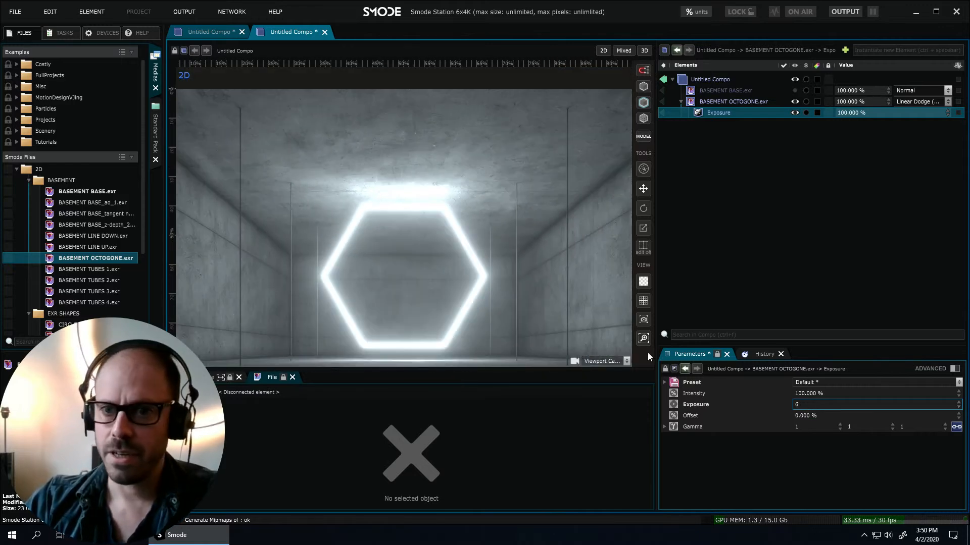
{"action": "left_click_drag", "start_coordinate": [473, 259], "coordinate": [465, 223]}
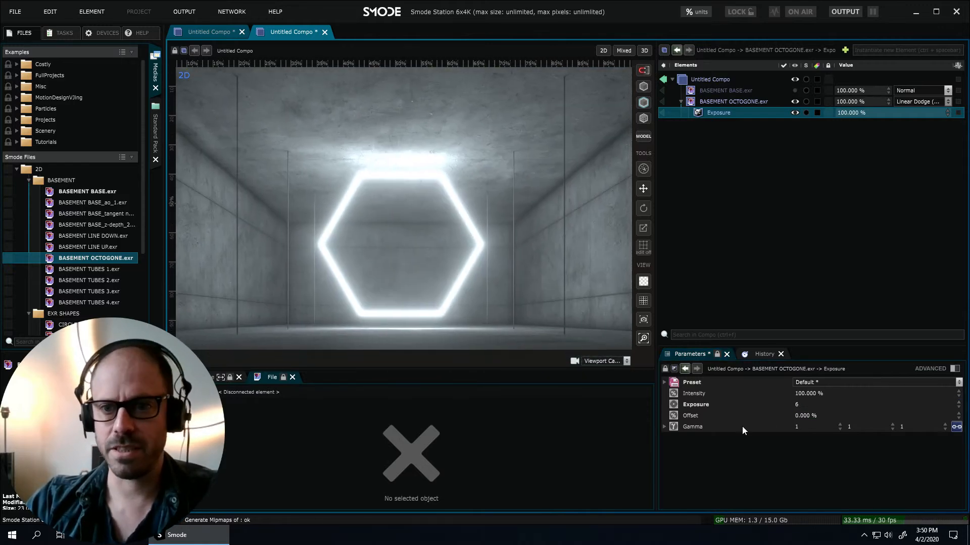
Try a gamma of 0.5 on the Exposure modifier and settle on 0.3 for all three channels.
{"action": "left_click", "coordinate": [815, 426]}
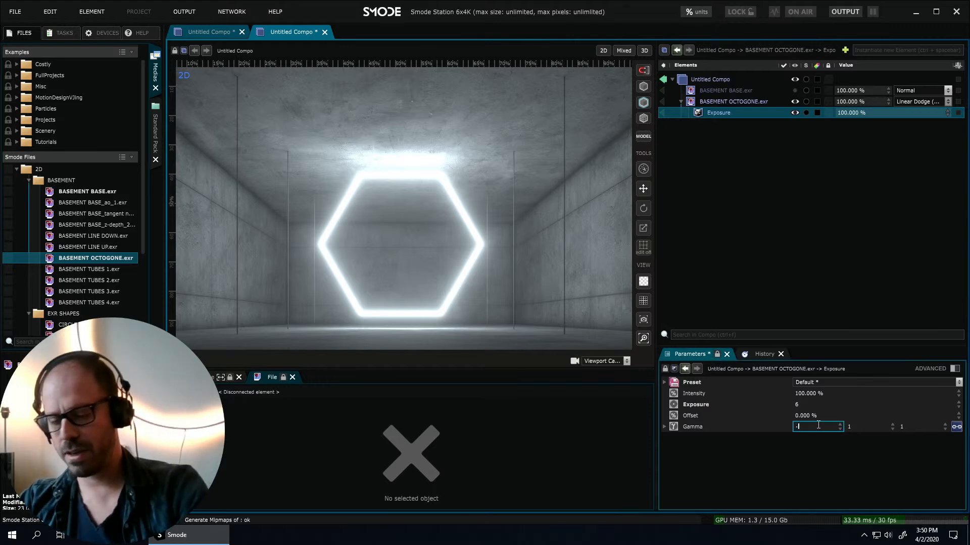
{"action": "type", "text": "0.5"}
{"action": "key", "text": "Return"}
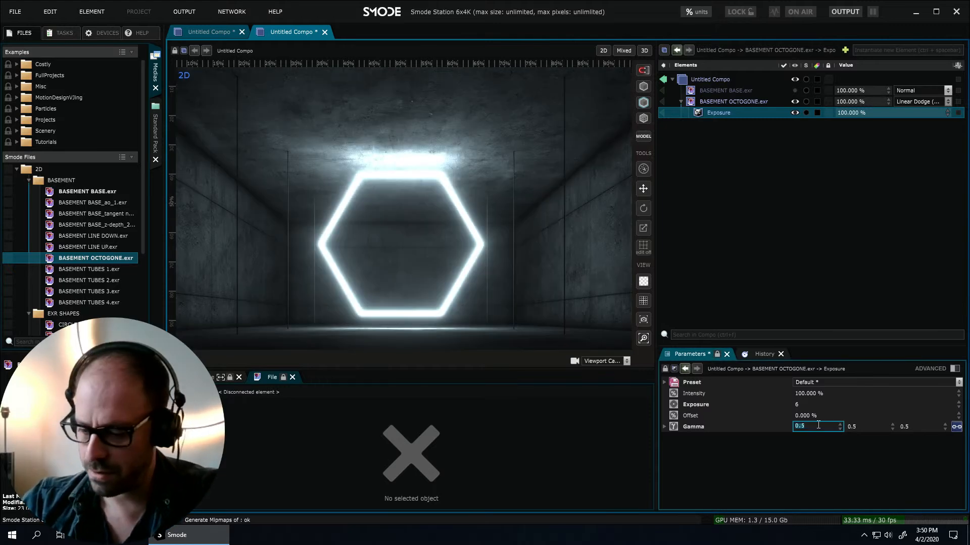
{"action": "type", "text": "0.3"}
{"action": "key", "text": "Return"}
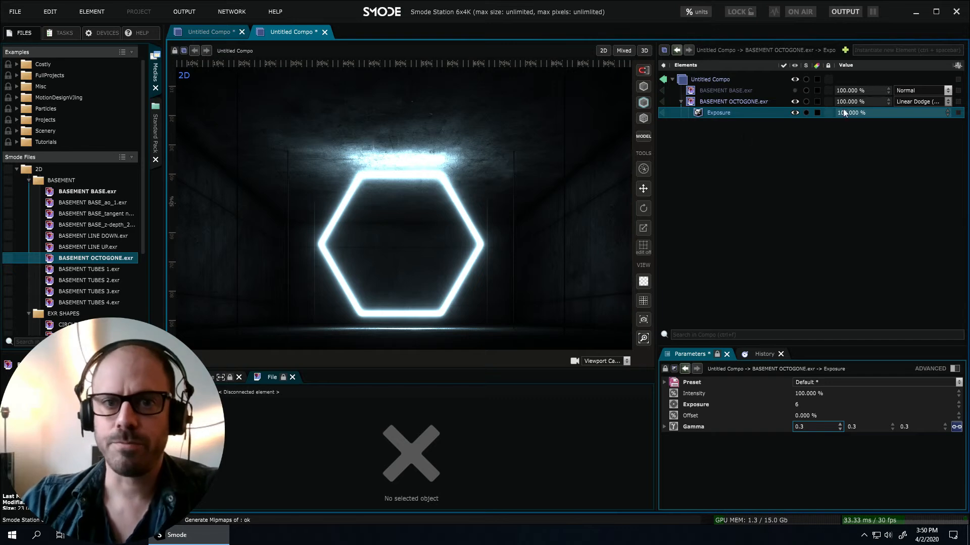
Show BASEMENT BASE.exr again and give it a Color Function modifier with Input Black at 15.2 %.
{"action": "left_click", "coordinate": [794, 91]}
{"action": "left_click", "coordinate": [732, 91]}
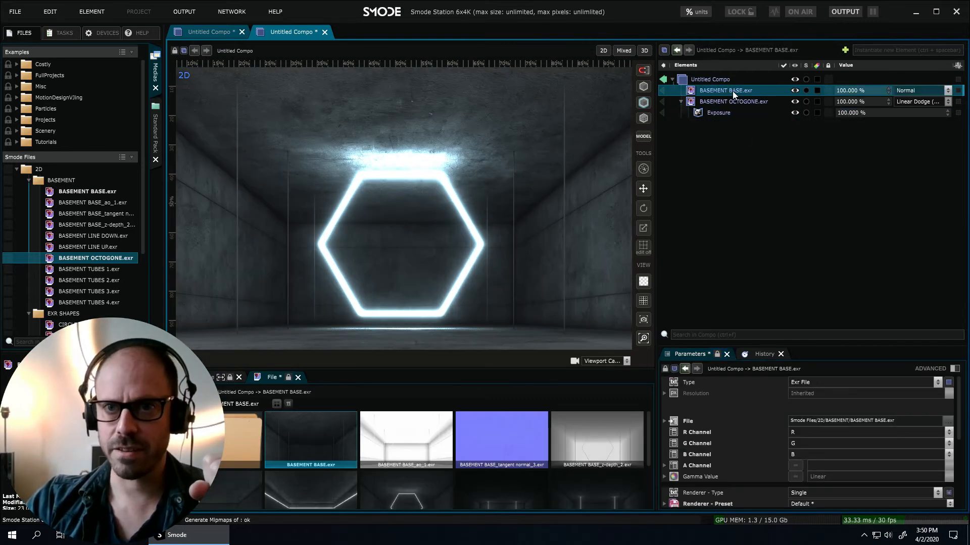
{"action": "right_click", "coordinate": [733, 91]}
{"action": "mouse_move", "coordinate": [686, 156]}
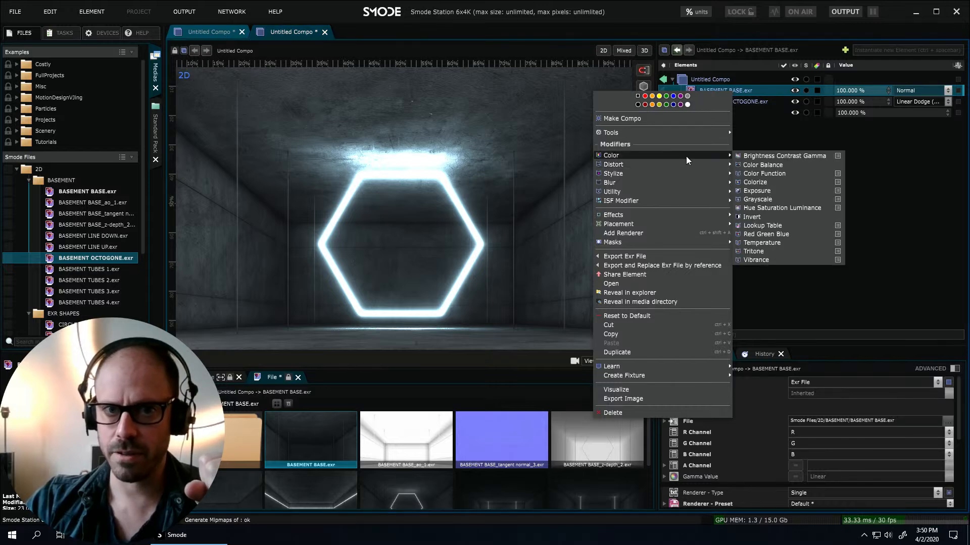
{"action": "left_click", "coordinate": [768, 175]}
{"action": "scroll", "coordinate": [776, 483], "scroll_direction": "down", "scroll_amount": 2}
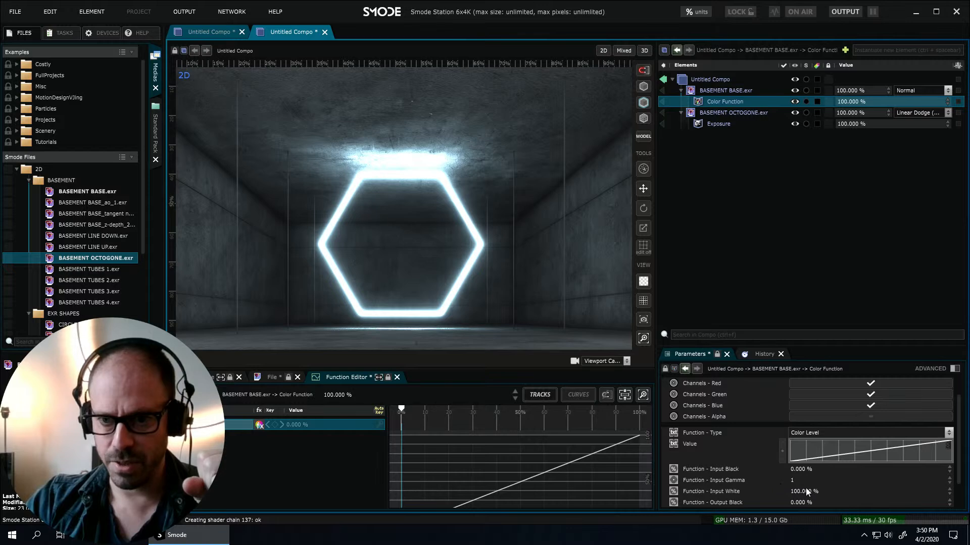
{"action": "left_click_drag", "start_coordinate": [806, 469], "coordinate": [806, 389]}
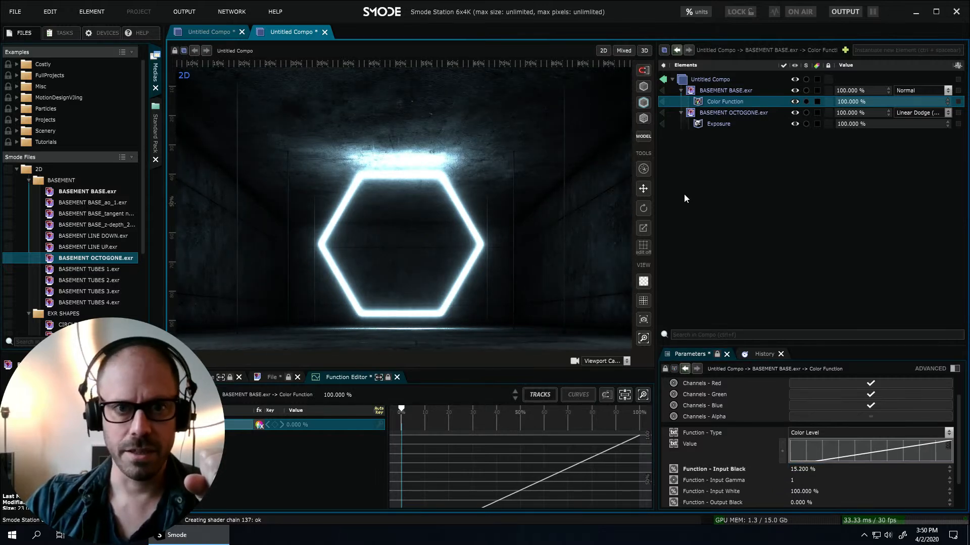
Fade the opacity of BASEMENT OCTOGONE.exr down to 0 % and back up to 100 %.
{"action": "scroll", "coordinate": [540, 205], "scroll_direction": "down", "scroll_amount": 2}
{"action": "left_click_drag", "start_coordinate": [455, 243], "coordinate": [475, 246]}
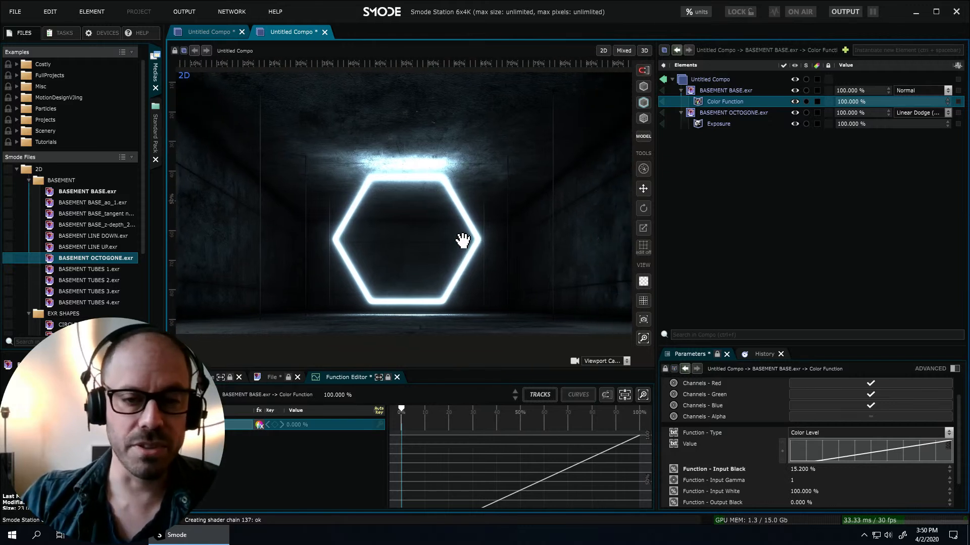
{"action": "scroll", "coordinate": [462, 238], "scroll_direction": "up", "scroll_amount": 1}
{"action": "left_click_drag", "start_coordinate": [840, 114], "coordinate": [778, 114]}
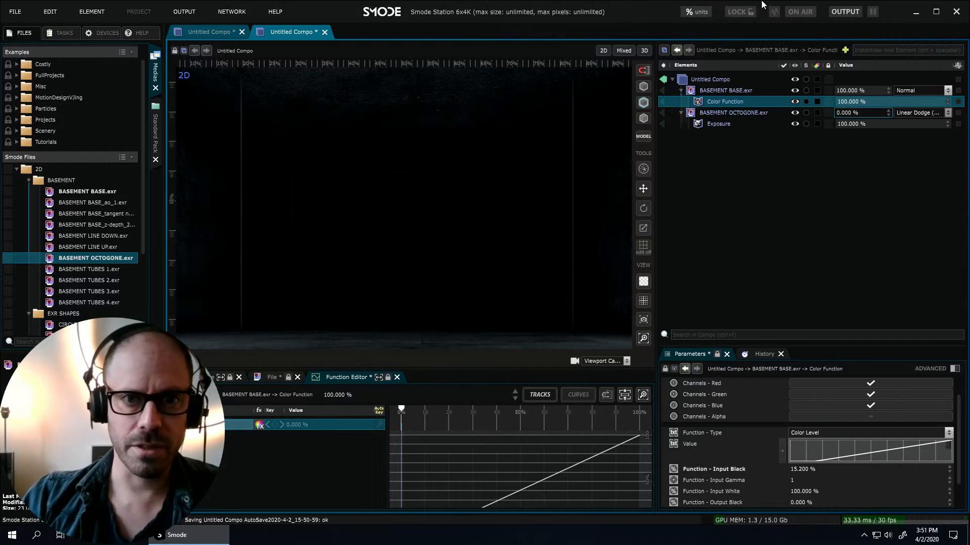
{"action": "left_click_drag", "start_coordinate": [858, 115], "coordinate": [914, 115]}
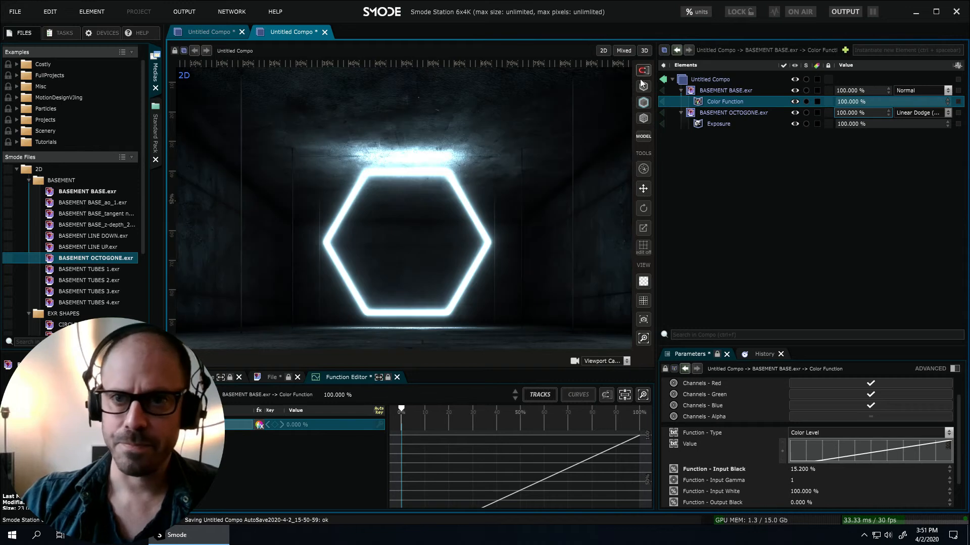
Collapse the two existing layers and add BASEMENT LINE UP.exr as a new layer after BASEMENT OCTOGONE.exr in the compo.
{"action": "left_click", "coordinate": [680, 90]}
{"action": "left_click", "coordinate": [679, 102]}
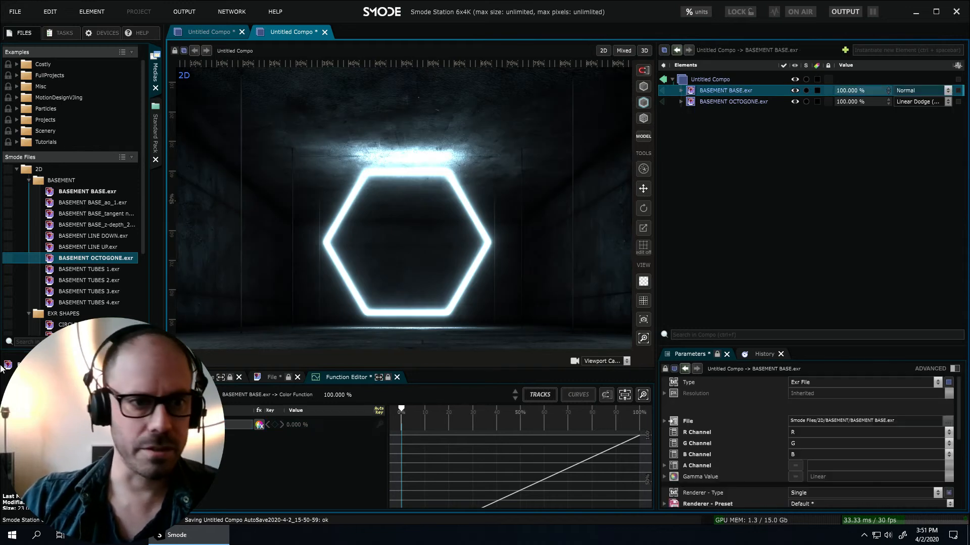
{"action": "left_click", "coordinate": [93, 247]}
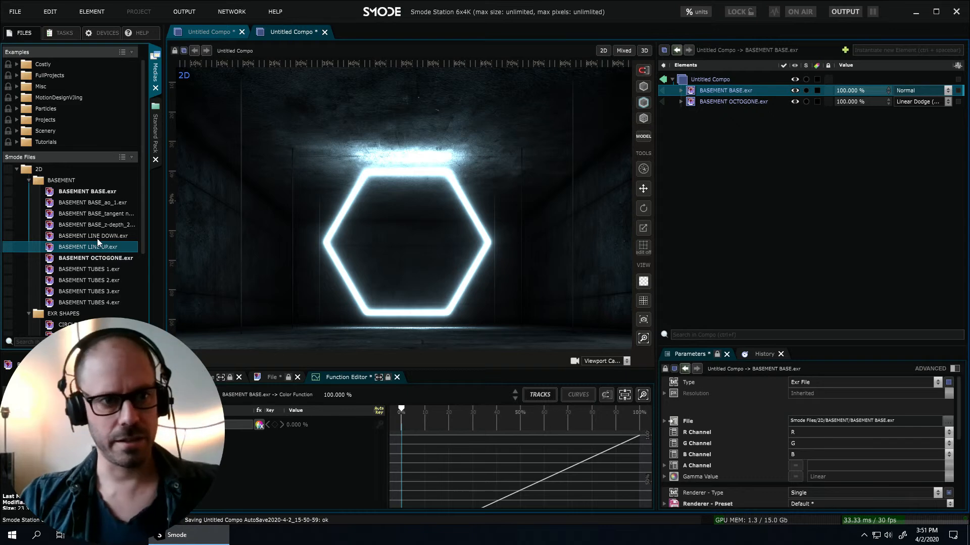
{"action": "left_click_drag", "start_coordinate": [91, 249], "coordinate": [754, 195]}
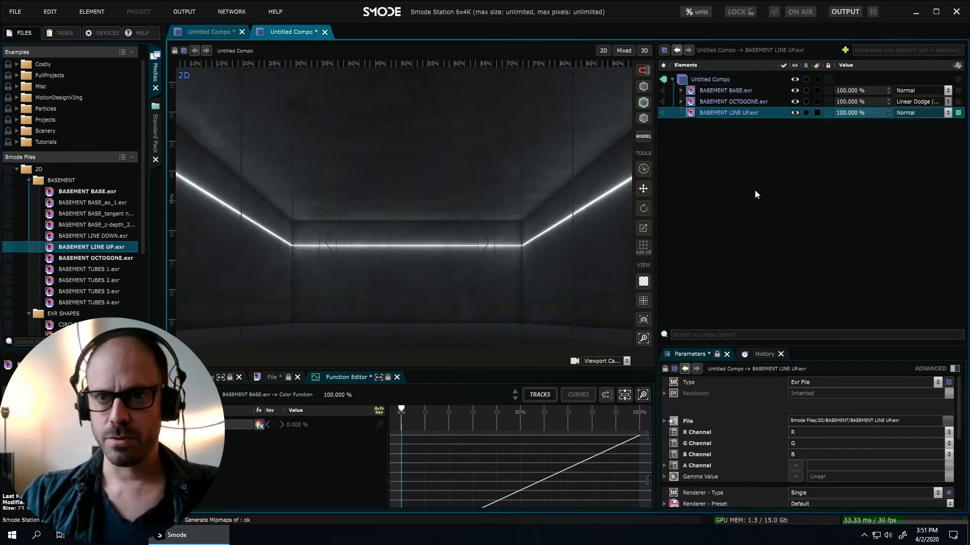
Add a Red Green Blue modifier to BASEMENT LINE UP.exr with its color set to red FF0000.
{"action": "right_click", "coordinate": [719, 113]}
{"action": "mouse_move", "coordinate": [677, 179]}
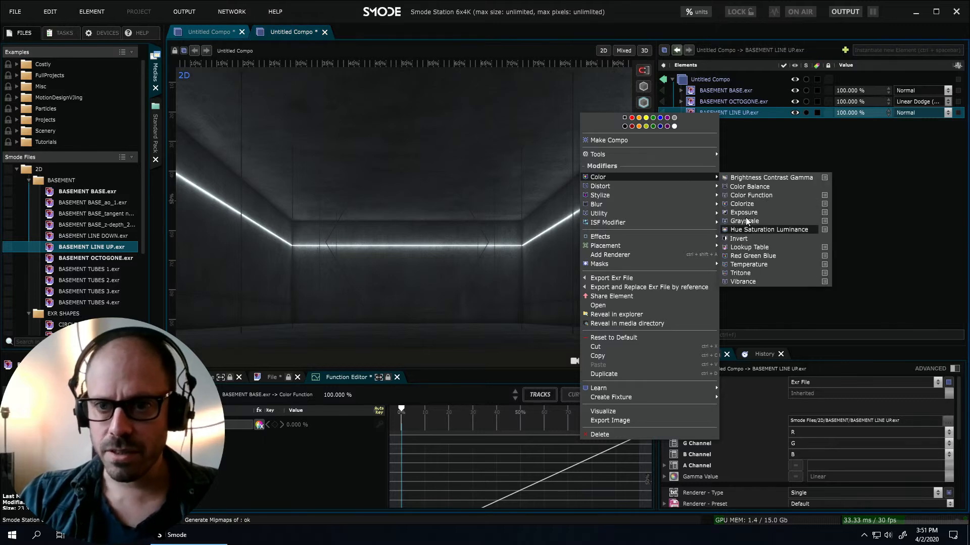
{"action": "left_click", "coordinate": [760, 255]}
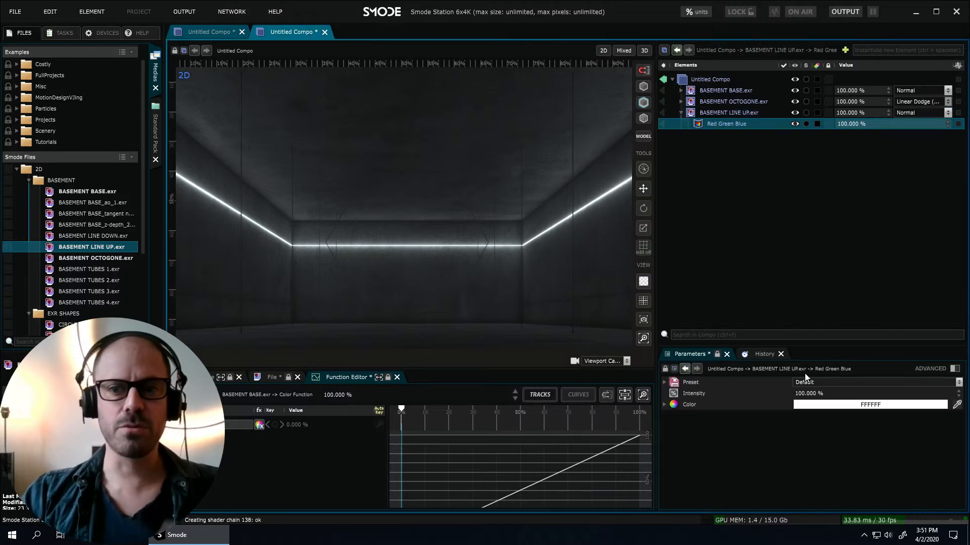
{"action": "left_click", "coordinate": [822, 404]}
{"action": "left_click", "coordinate": [821, 415]}
{"action": "mouse_move", "coordinate": [822, 416]}
{"action": "left_mouse_down"}
{"action": "mouse_move", "coordinate": [904, 412]}
{"action": "mouse_move", "coordinate": [919, 394]}
{"action": "left_mouse_up"}
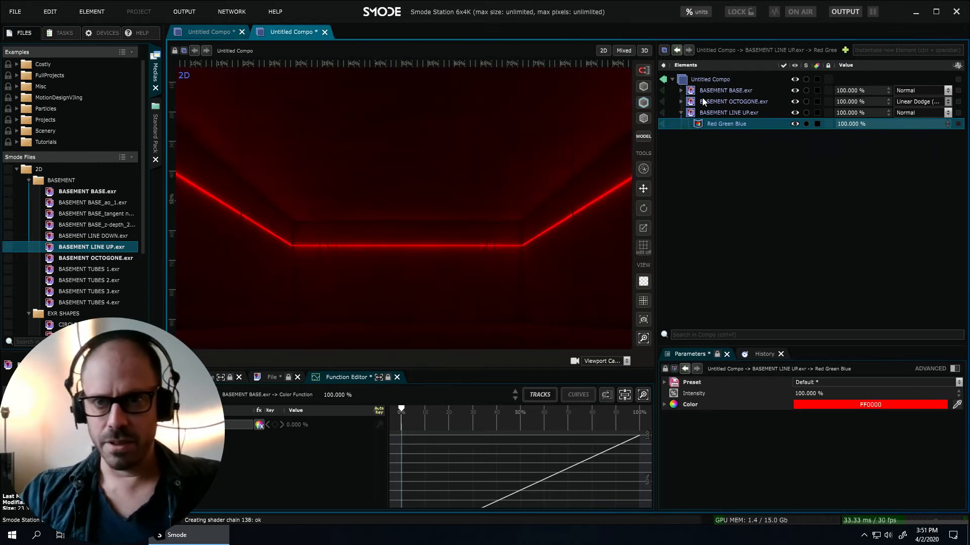
Duplicate the BASEMENT LINE UP.exr layer with its modifier and replace the copy's source file with BASEMENT LINE DOWN.exr.
{"action": "left_click", "coordinate": [711, 114]}
{"action": "key", "text": "ctrl+d"}
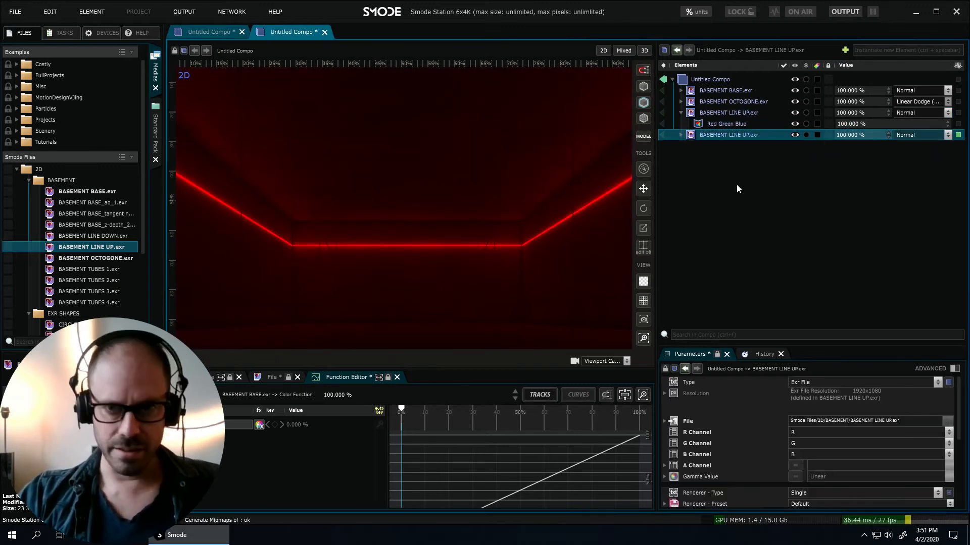
{"action": "left_click", "coordinate": [680, 135]}
{"action": "left_click", "coordinate": [95, 235]}
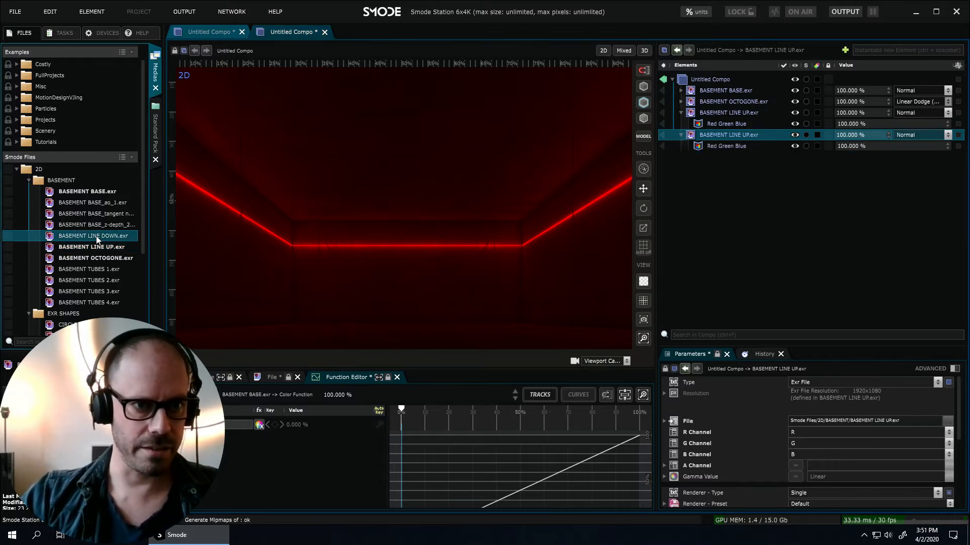
{"action": "left_click_drag", "start_coordinate": [96, 235], "coordinate": [740, 134]}
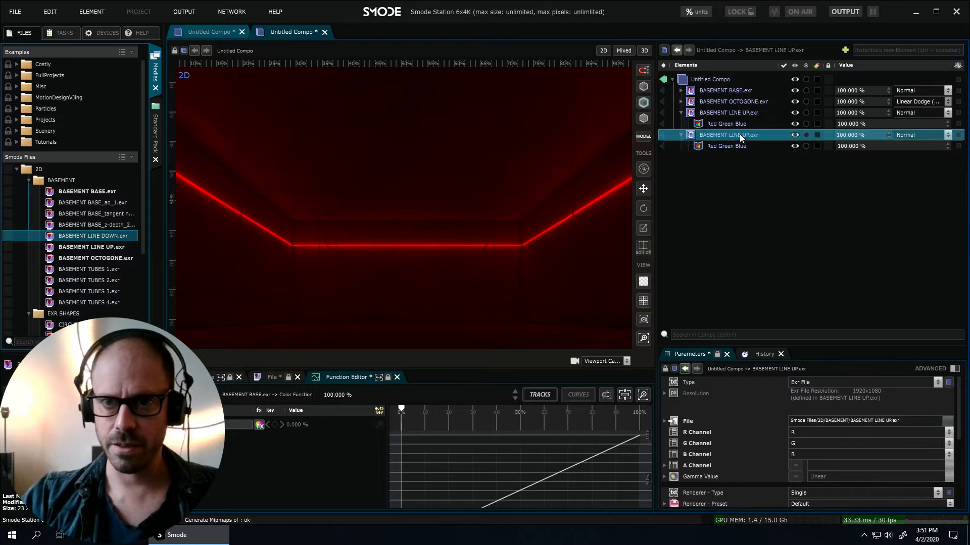
Set the blending mode of both BASEMENT LINE UP.exr and BASEMENT LINE DOWN.exr to Linear Dodge (Add).
{"action": "left_click", "coordinate": [910, 133]}
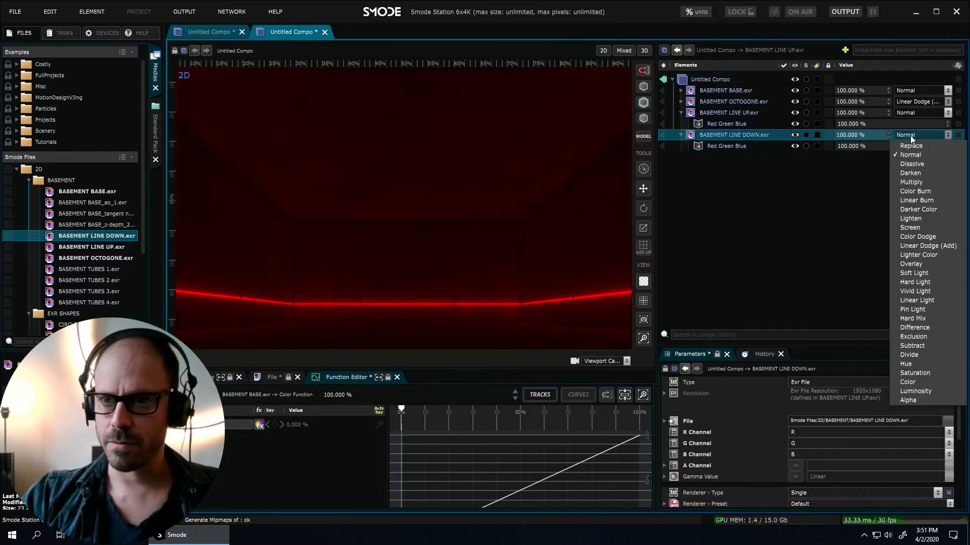
{"action": "left_click", "coordinate": [689, 111]}
{"action": "left_click", "coordinate": [681, 112]}
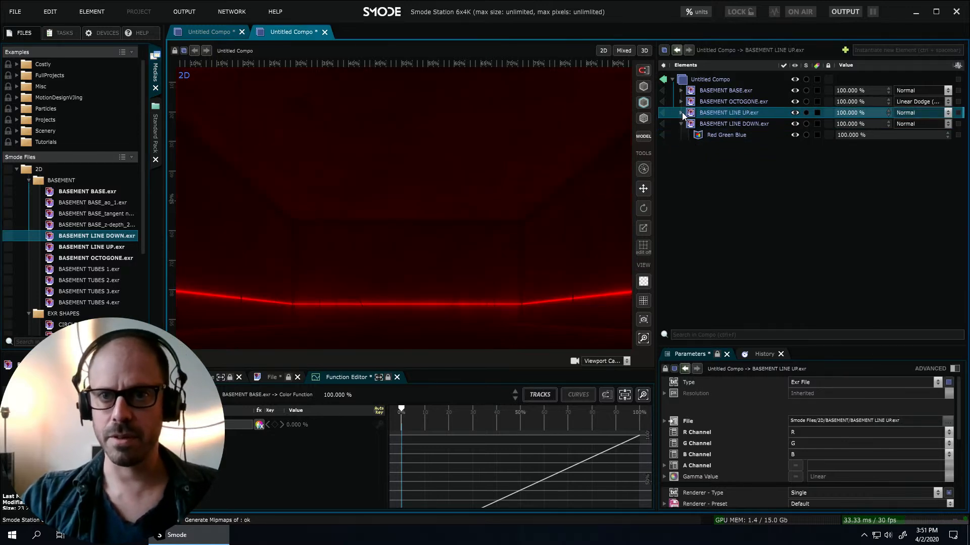
{"action": "left_click", "coordinate": [706, 123], "text": "shift"}
{"action": "left_click", "coordinate": [914, 112]}
{"action": "left_click", "coordinate": [926, 224]}
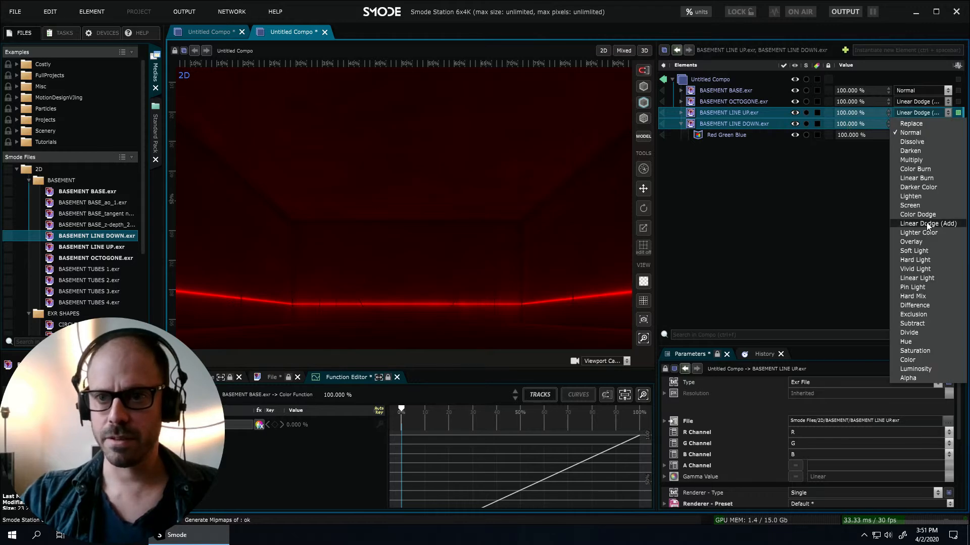
{"action": "scroll", "coordinate": [480, 241], "scroll_direction": "down", "scroll_amount": 1}
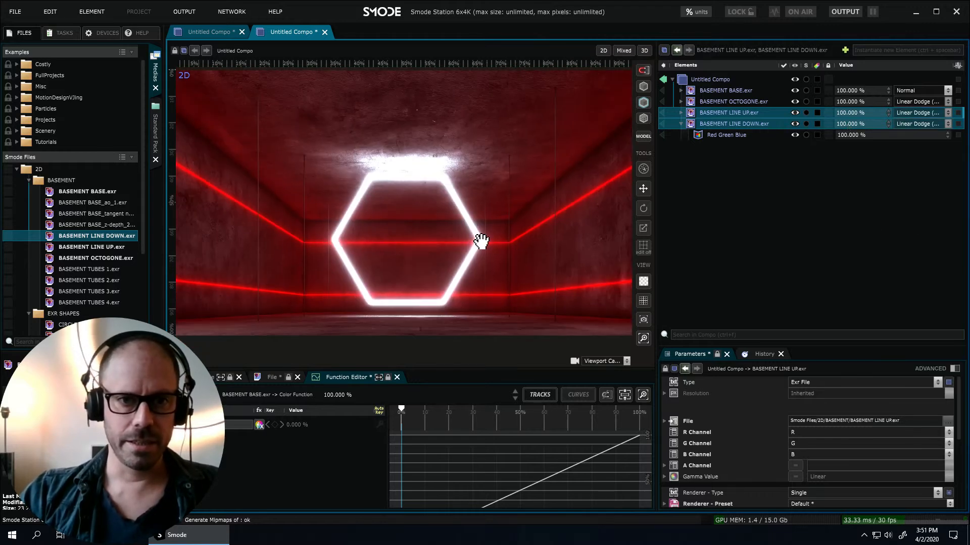
{"action": "scroll", "coordinate": [480, 241], "scroll_direction": "down", "scroll_amount": 1}
{"action": "left_click_drag", "start_coordinate": [481, 243], "coordinate": [473, 252]}
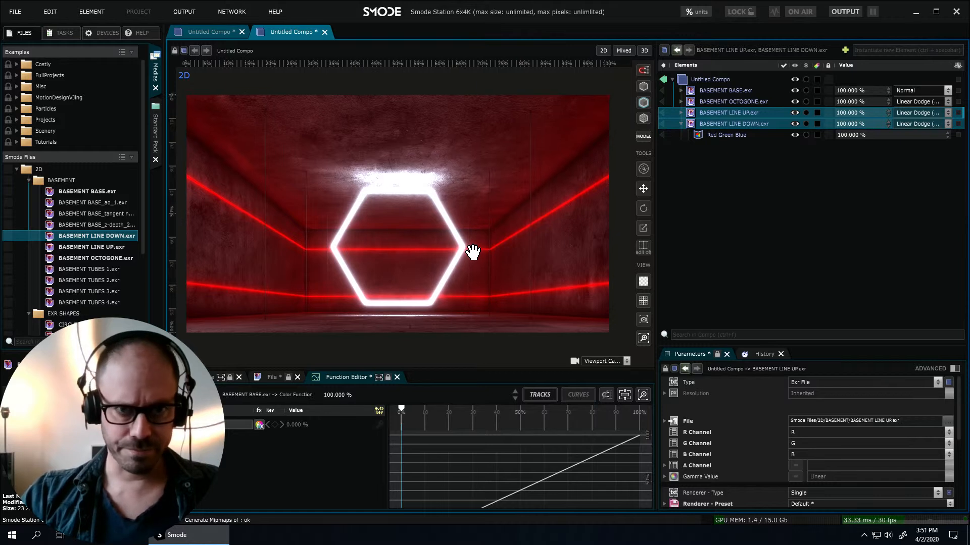
Hide the hexagon and both line layers, and show only BASEMENT LINE UP.exr and BASEMENT LINE DOWN.exr again over the base.
{"action": "left_click_drag", "start_coordinate": [658, 241], "coordinate": [715, 241]}
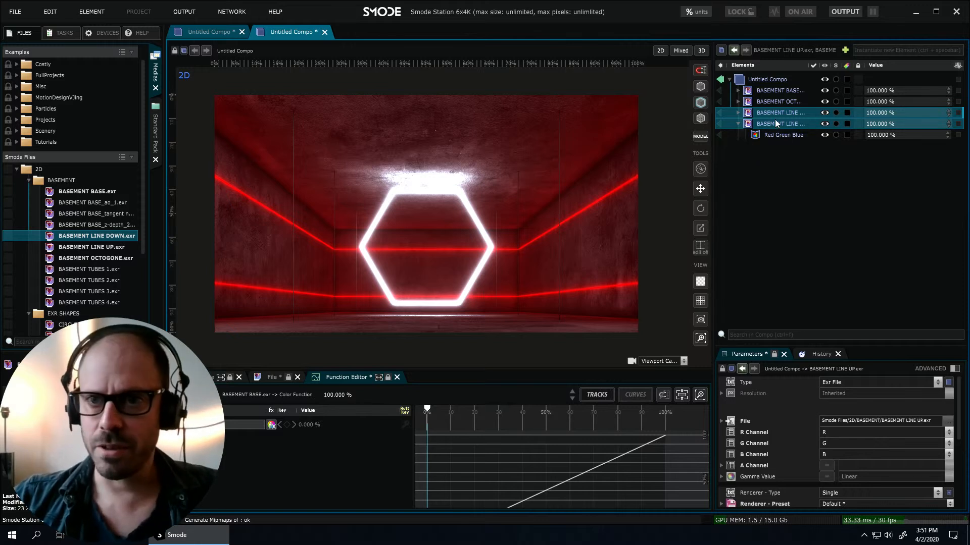
{"action": "left_click", "coordinate": [770, 102]}
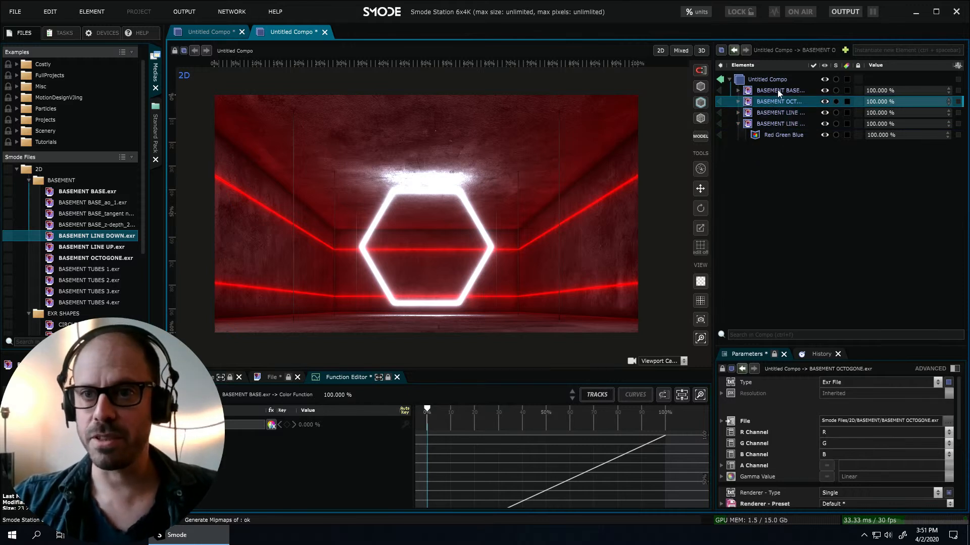
{"action": "left_click", "coordinate": [769, 123], "text": "shift"}
{"action": "key", "text": "d"}
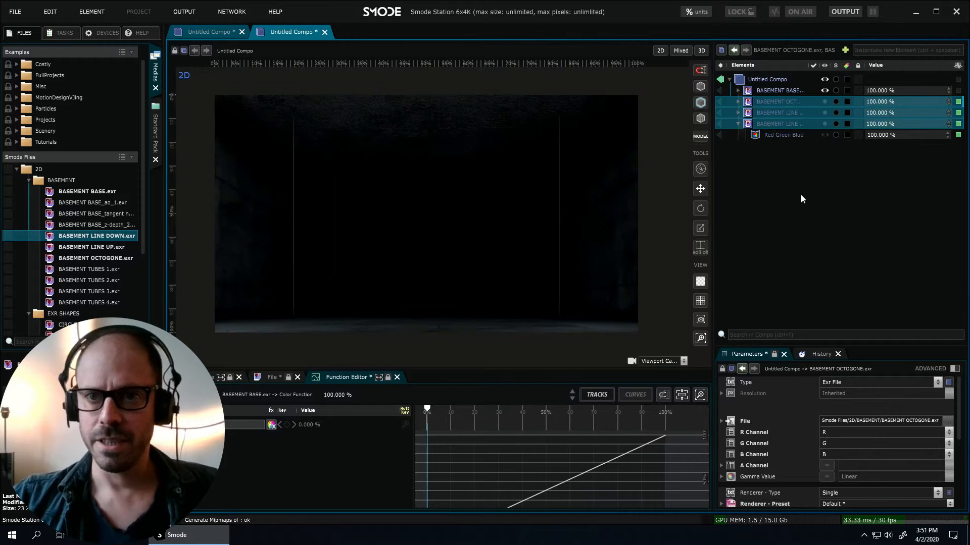
{"action": "left_click", "coordinate": [790, 123]}
{"action": "left_click", "coordinate": [788, 113], "text": "shift"}
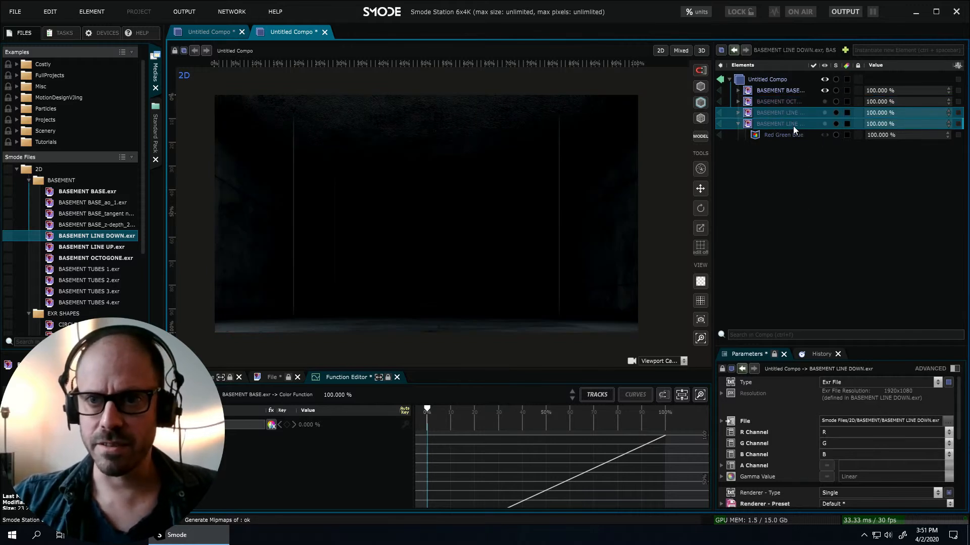
{"action": "key", "text": "d"}
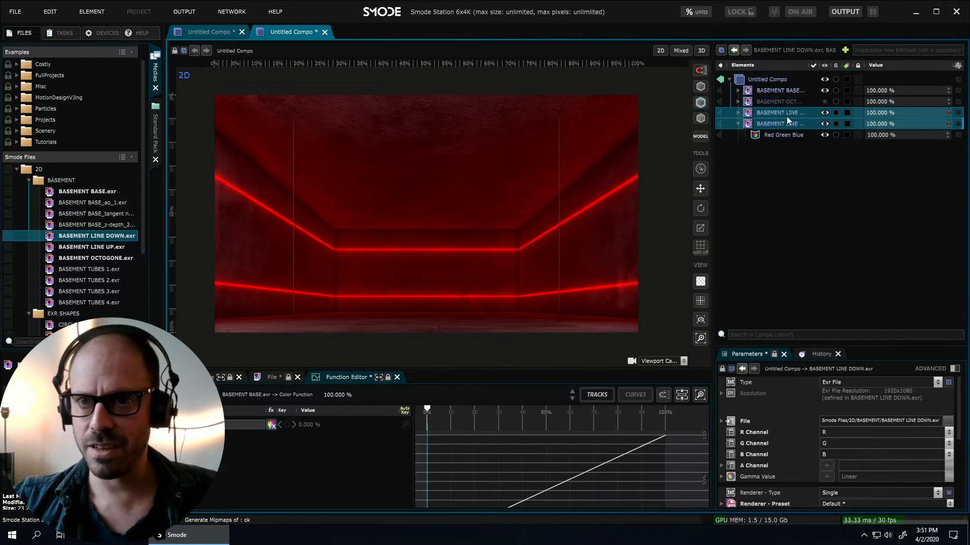
Expose the opacities of BASEMENT LINE UP.exr and BASEMENT LINE DOWN.exr together as one percentage parameter.
{"action": "left_click", "coordinate": [819, 114]}
{"action": "left_click", "coordinate": [780, 124], "text": "shift"}
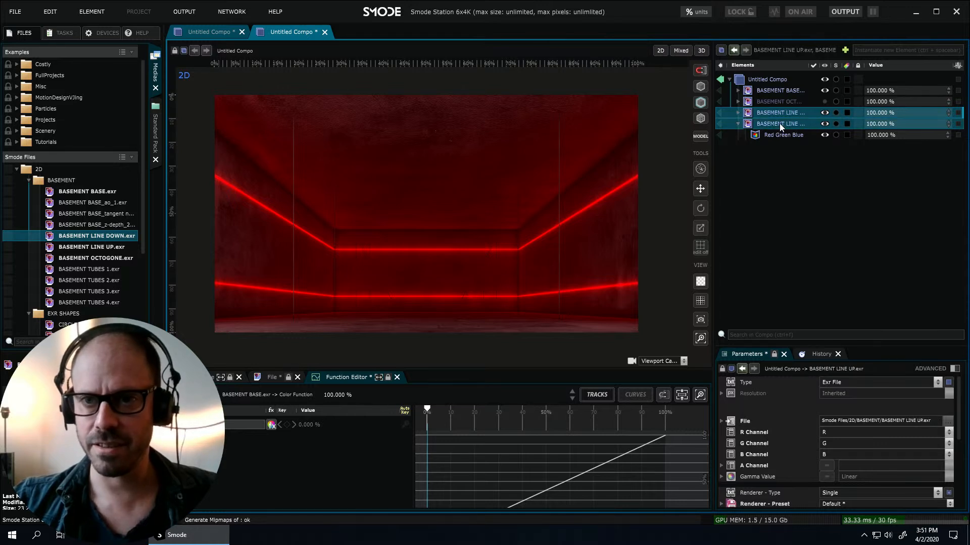
{"action": "right_click", "coordinate": [889, 112]}
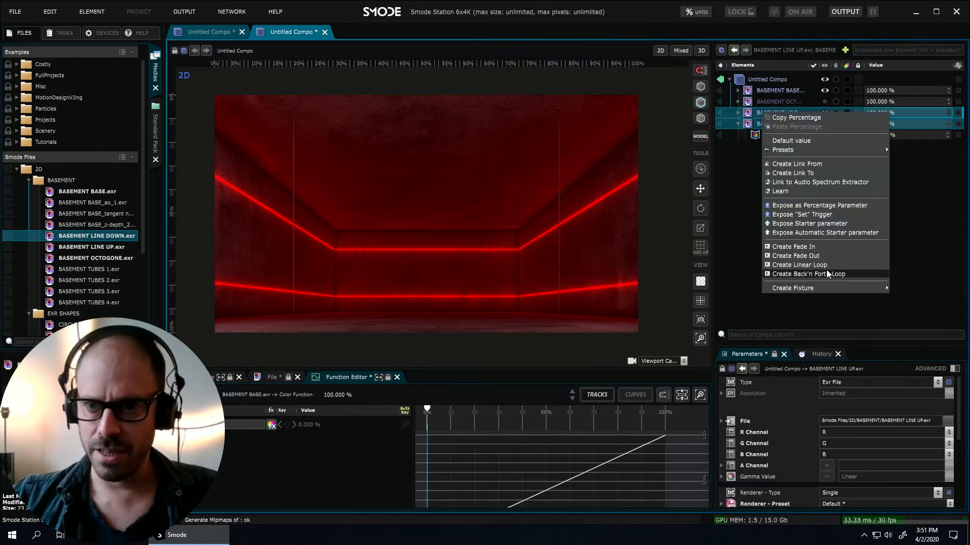
{"action": "left_click", "coordinate": [811, 205]}
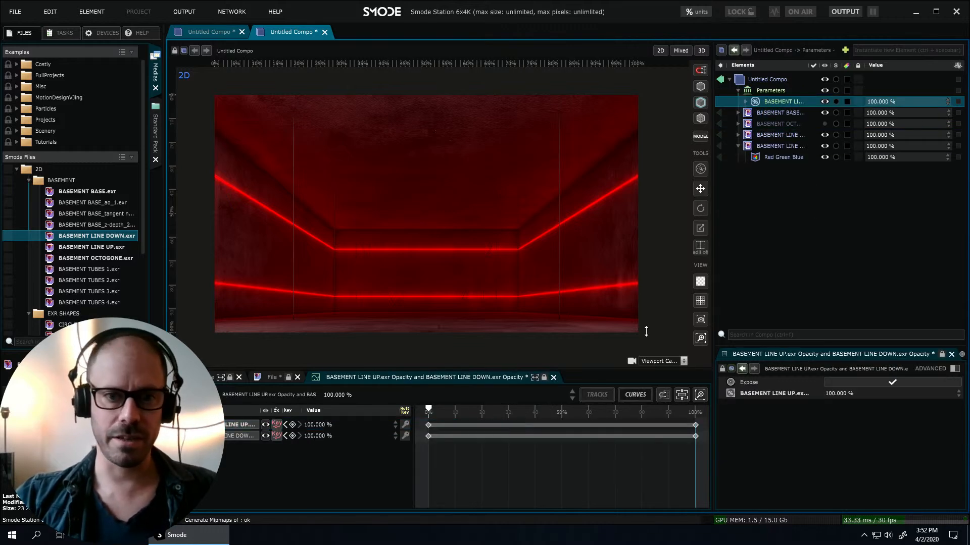
Reverse the BASEMENT LINE DOWN.exr opacity keyframes so the value is 100 % at position 0 % and 0 % at position 100 %.
{"action": "key", "text": "space"}
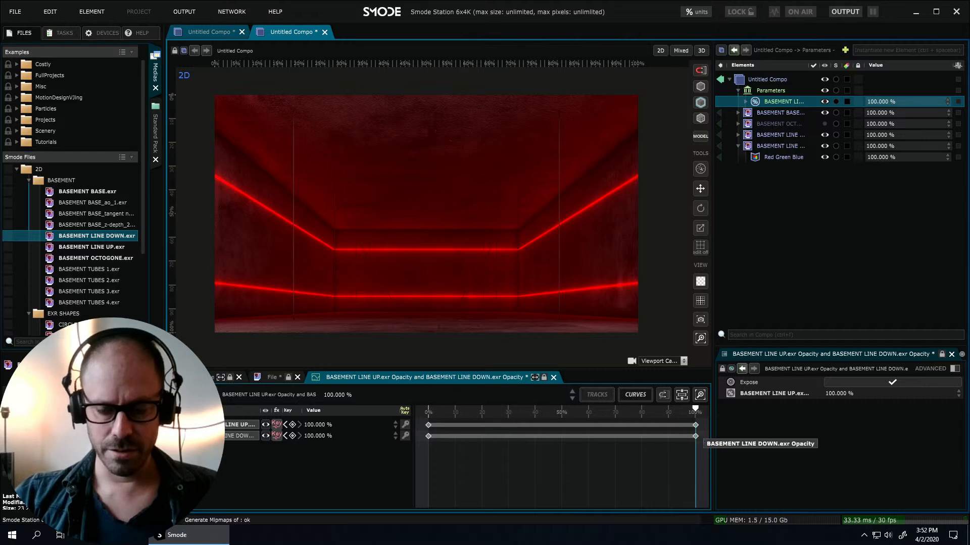
{"action": "left_click", "coordinate": [696, 436]}
{"action": "left_click_drag", "start_coordinate": [559, 444], "coordinate": [559, 444]}
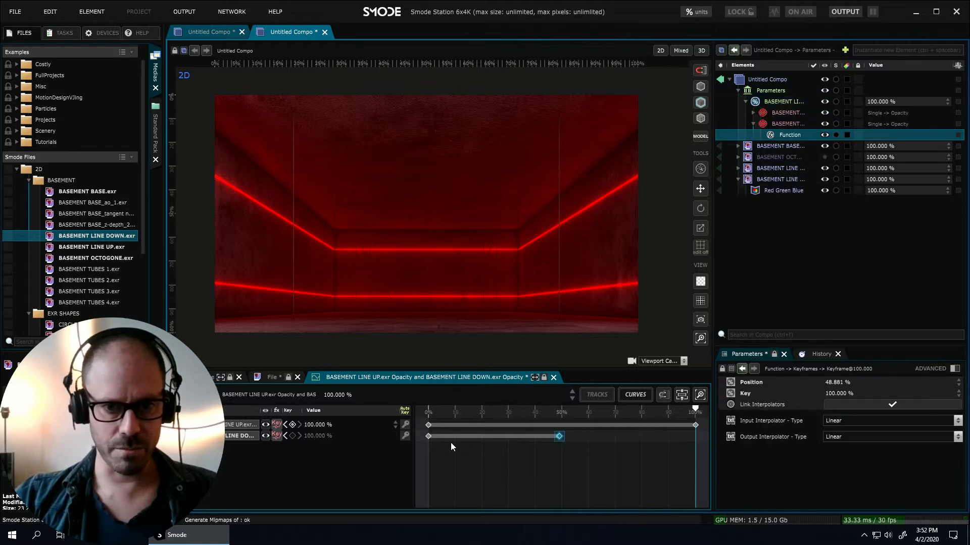
{"action": "left_click", "coordinate": [428, 437]}
{"action": "left_click_drag", "start_coordinate": [705, 444], "coordinate": [697, 437]}
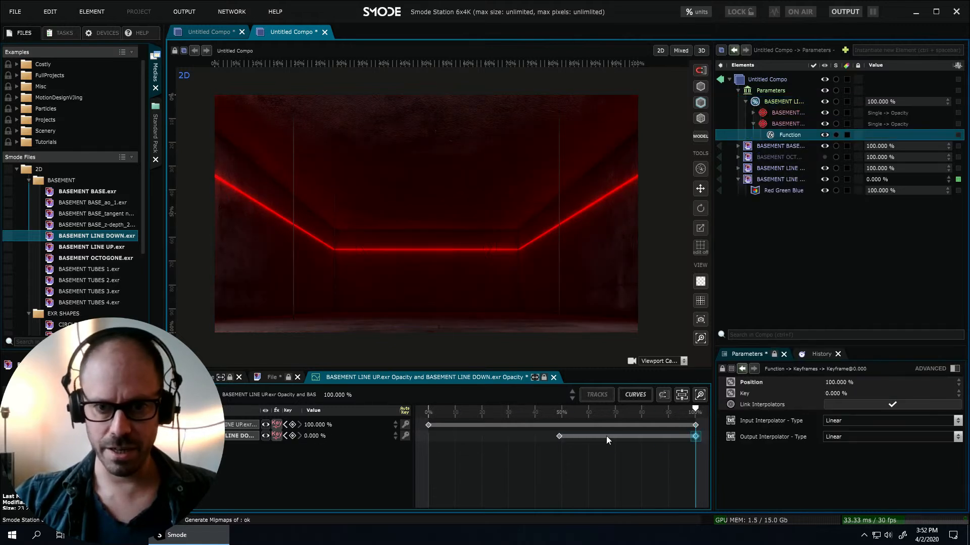
{"action": "left_click_drag", "start_coordinate": [559, 437], "coordinate": [427, 447]}
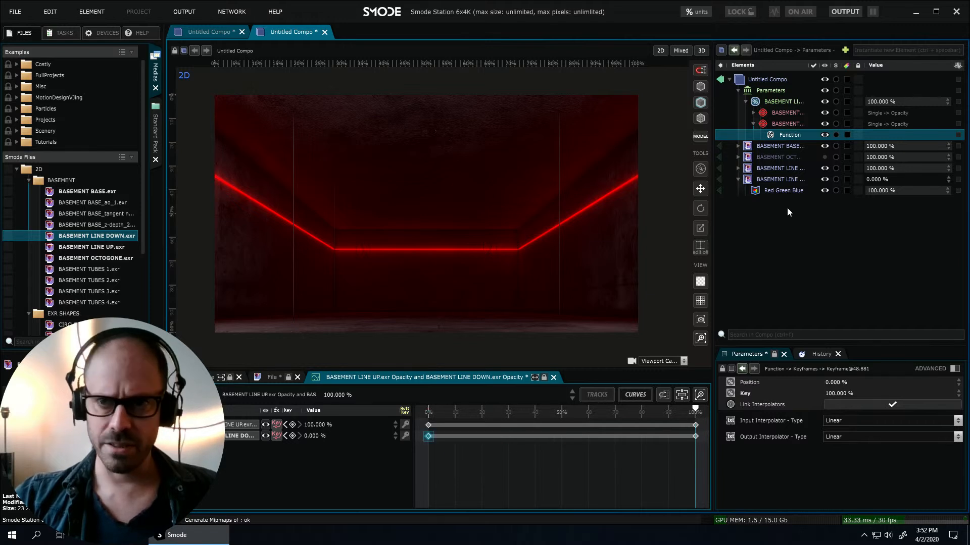
Bring the exposed opacity parameter to 0 %, and hide BASEMENT BASE.exr.
{"action": "left_click_drag", "start_coordinate": [696, 410], "coordinate": [428, 410]}
{"action": "left_click", "coordinate": [783, 182]}
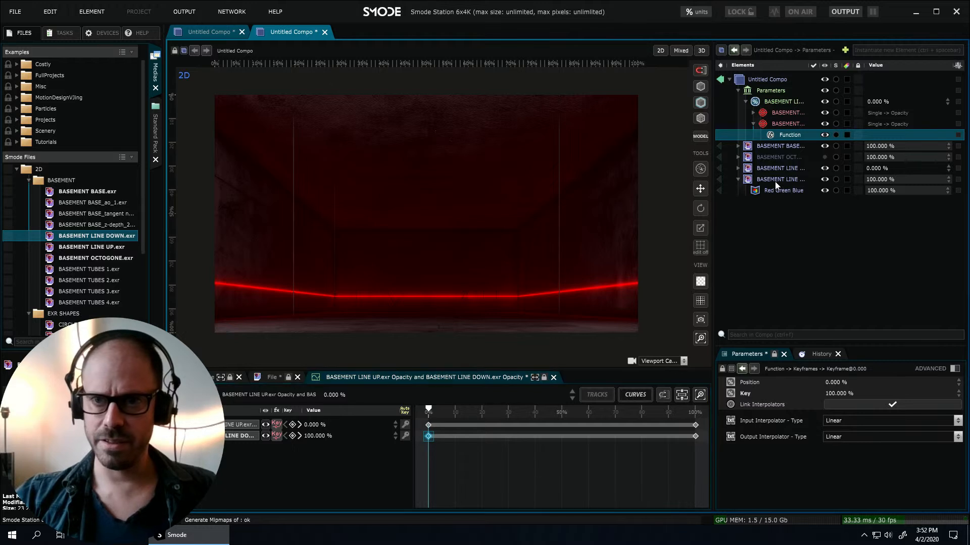
{"action": "left_click", "coordinate": [788, 142]}
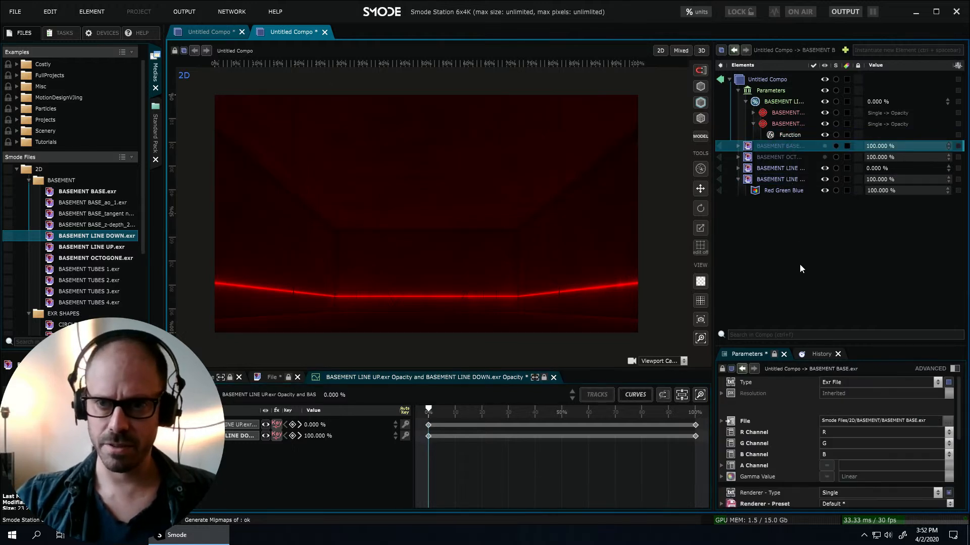
{"action": "left_click", "coordinate": [777, 179]}
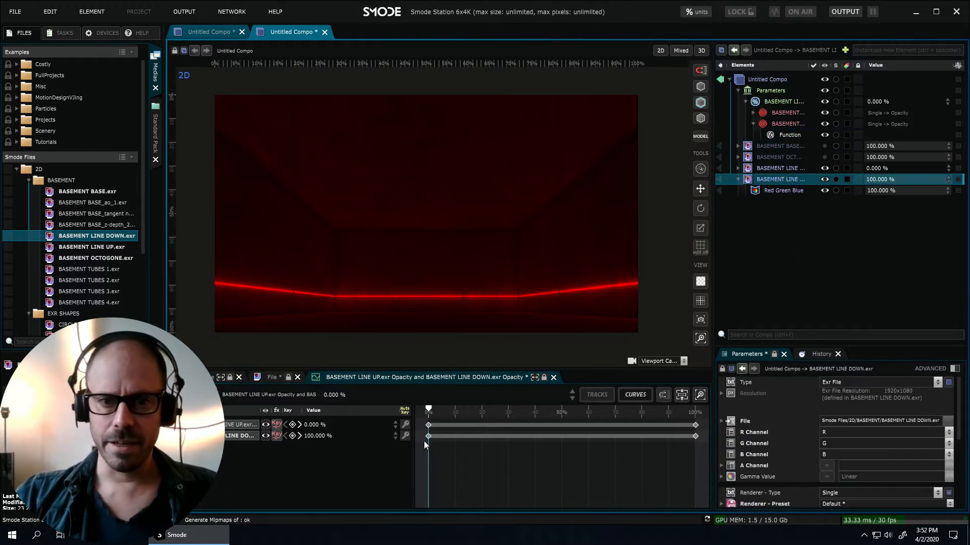
Switch the viewport's transparency background from the checkerboard to black.
{"action": "key", "text": "space"}
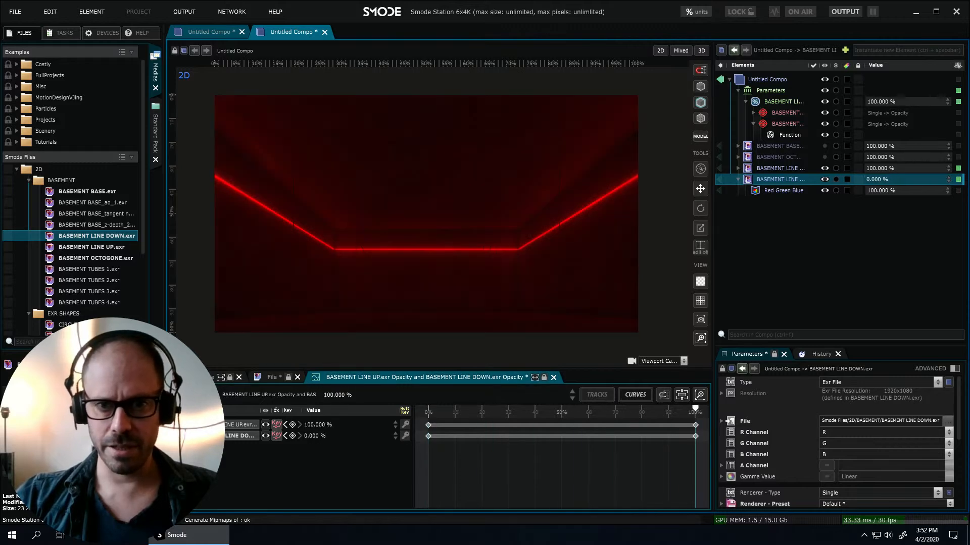
{"action": "left_click", "coordinate": [702, 286]}
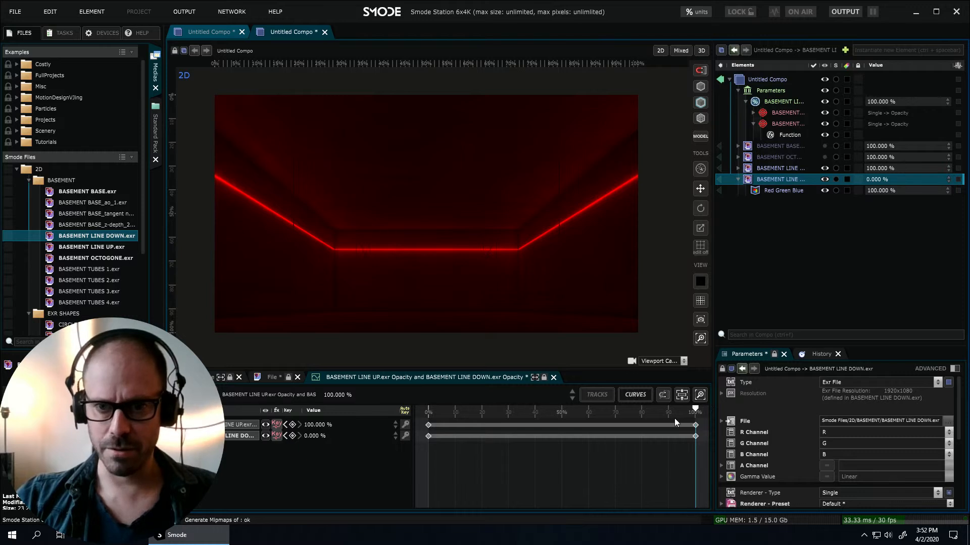
Colour-label the BASEMENT LINE UP and BASEMENT LINE DOWN layers and their shared opacity parameter red, and collapse that parameter.
{"action": "left_click", "coordinate": [780, 169], "text": "ctrl"}
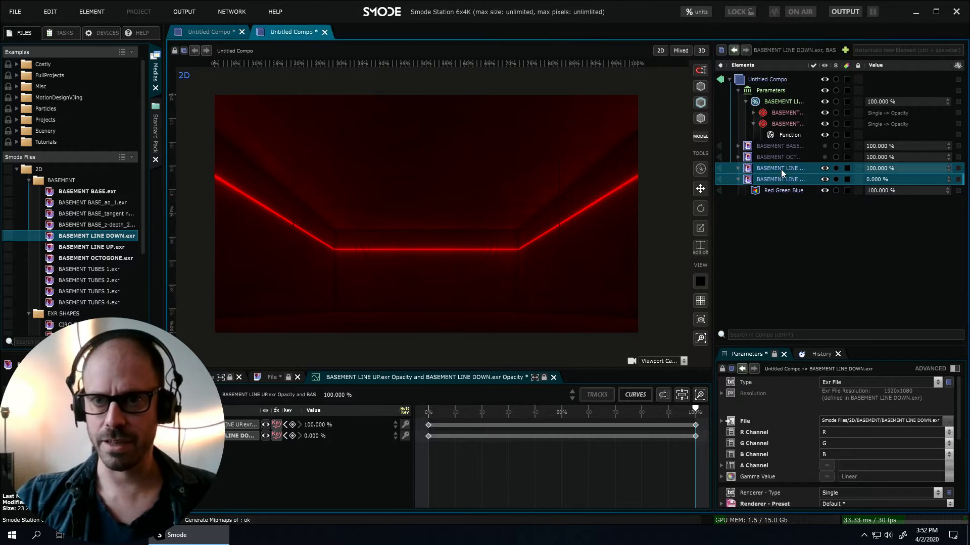
{"action": "right_click", "coordinate": [781, 169]}
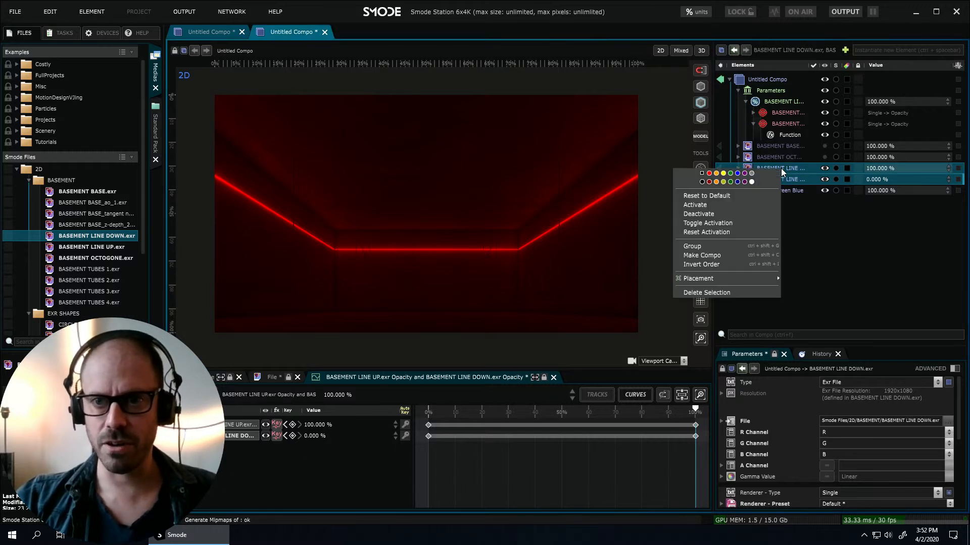
{"action": "left_click", "coordinate": [709, 174]}
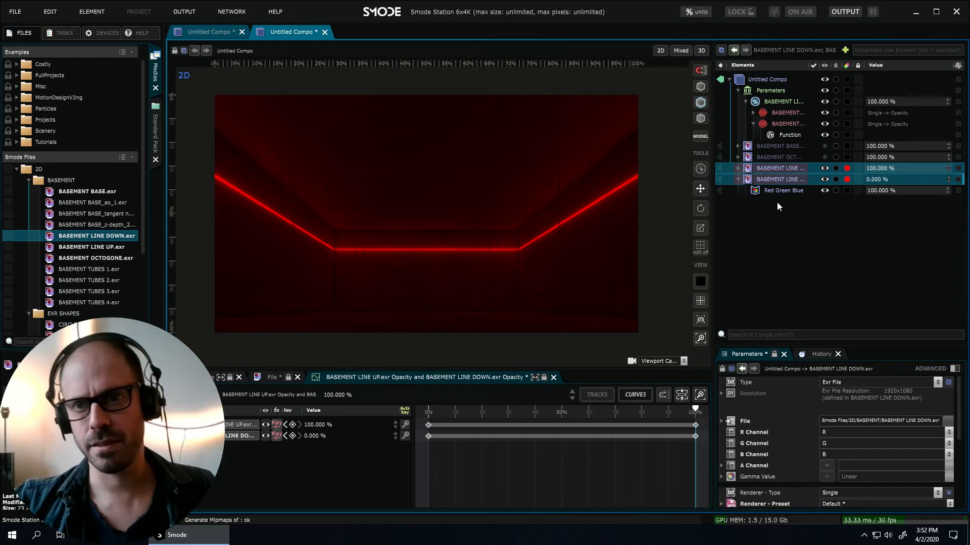
{"action": "left_click", "coordinate": [783, 101]}
{"action": "right_click", "coordinate": [786, 101]}
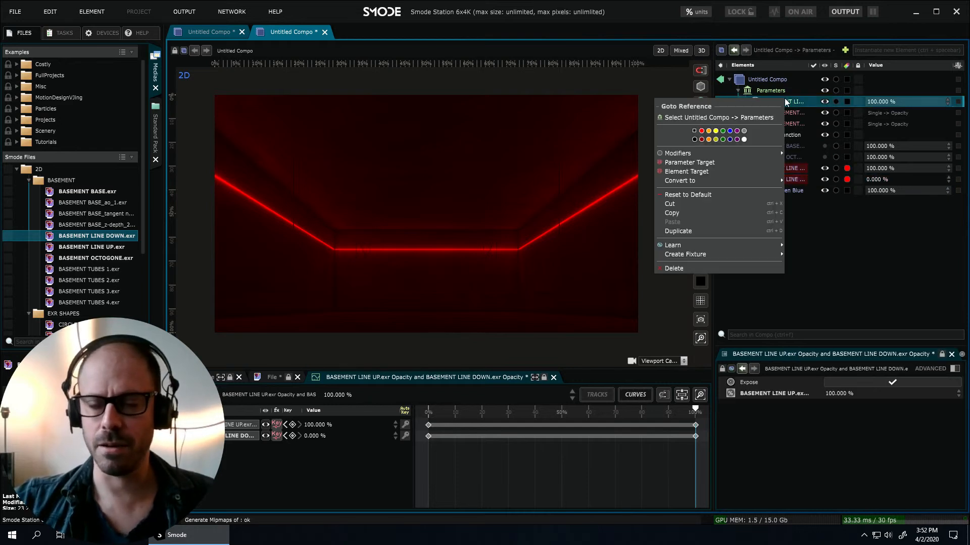
{"action": "left_click", "coordinate": [701, 130]}
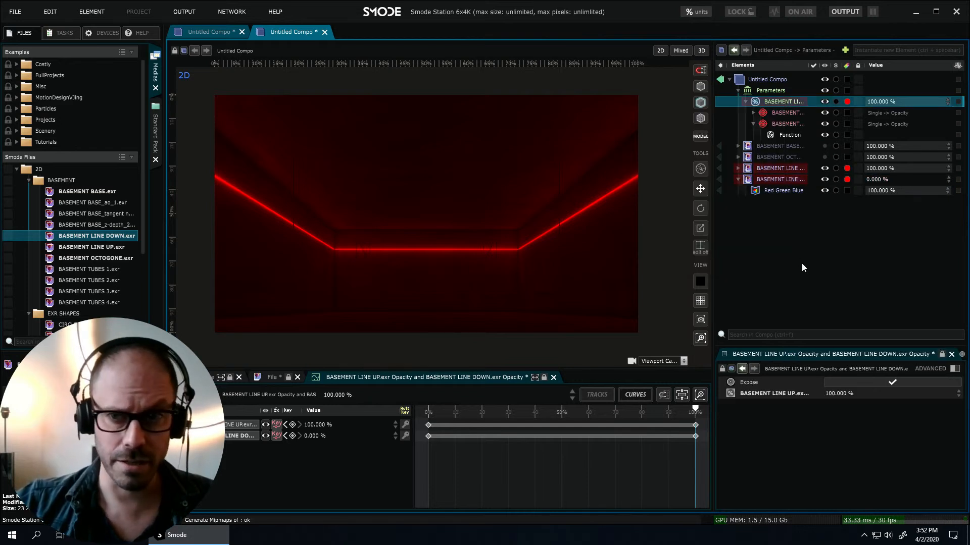
{"action": "left_click", "coordinate": [743, 101]}
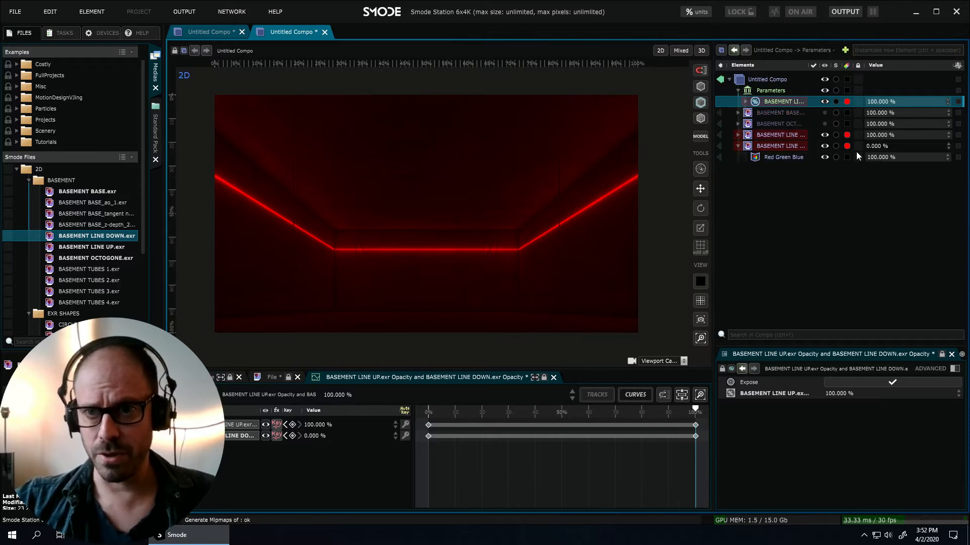
Set the shared line opacity parameter to 0% and create a linear loop animation on it.
{"action": "left_click_drag", "start_coordinate": [891, 103], "coordinate": [875, 2]}
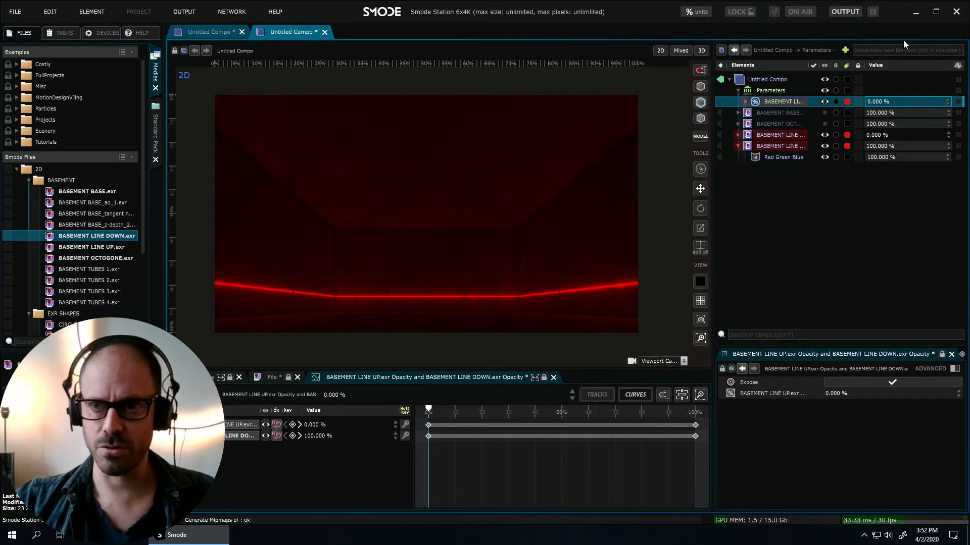
{"action": "right_click", "coordinate": [886, 101]}
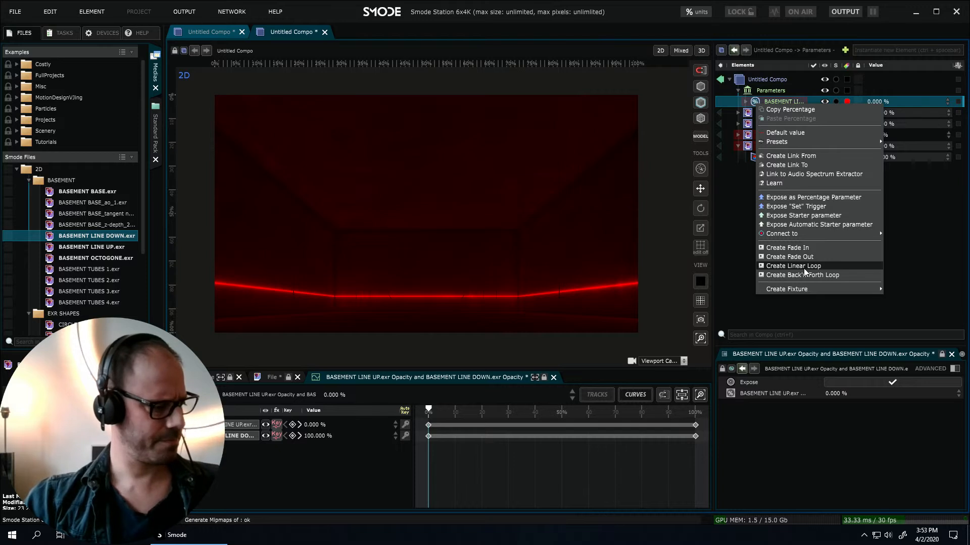
{"action": "key", "text": "XF86AudioLowerVolume"}
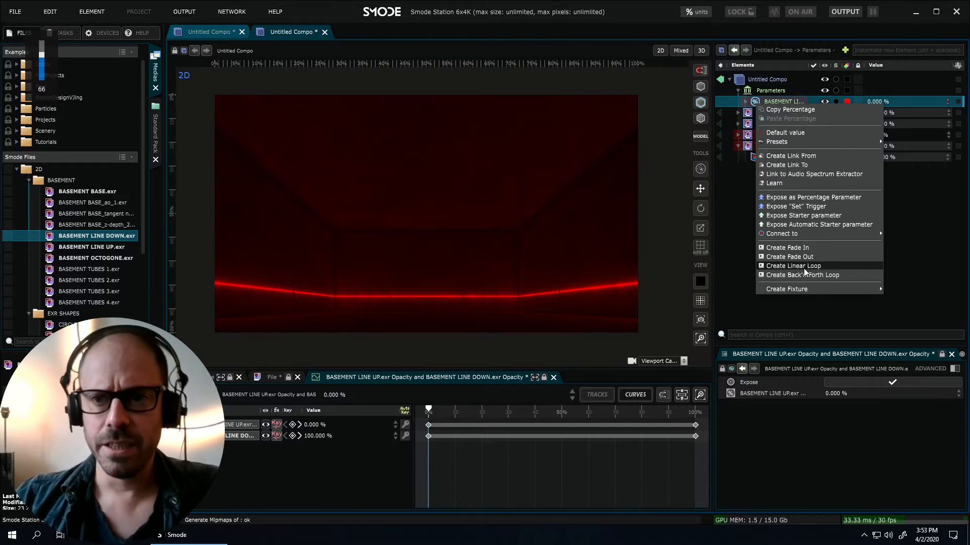
{"action": "left_click", "coordinate": [804, 268]}
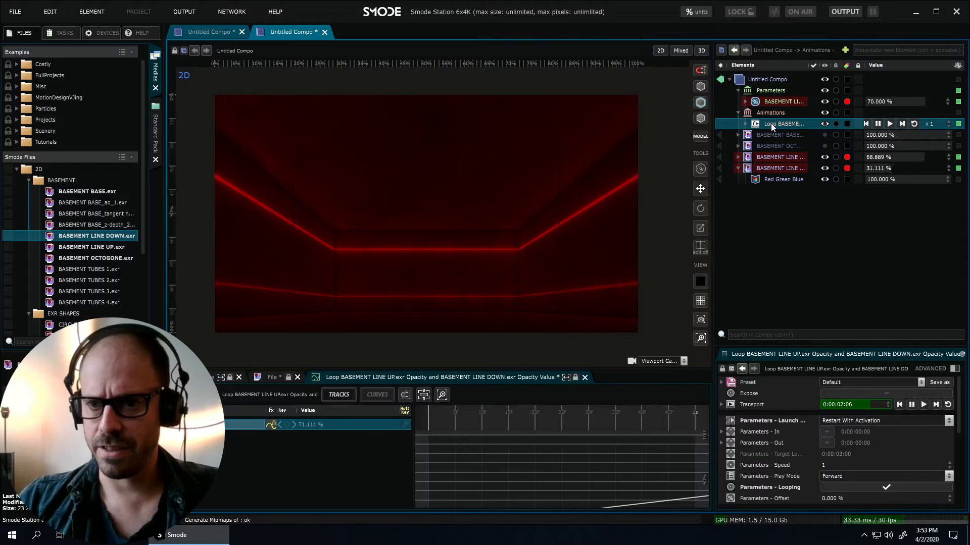
Change the loop animation's function shape from Linear Ramp to Sinus.
{"action": "scroll", "coordinate": [814, 456], "scroll_direction": "down", "scroll_amount": 2}
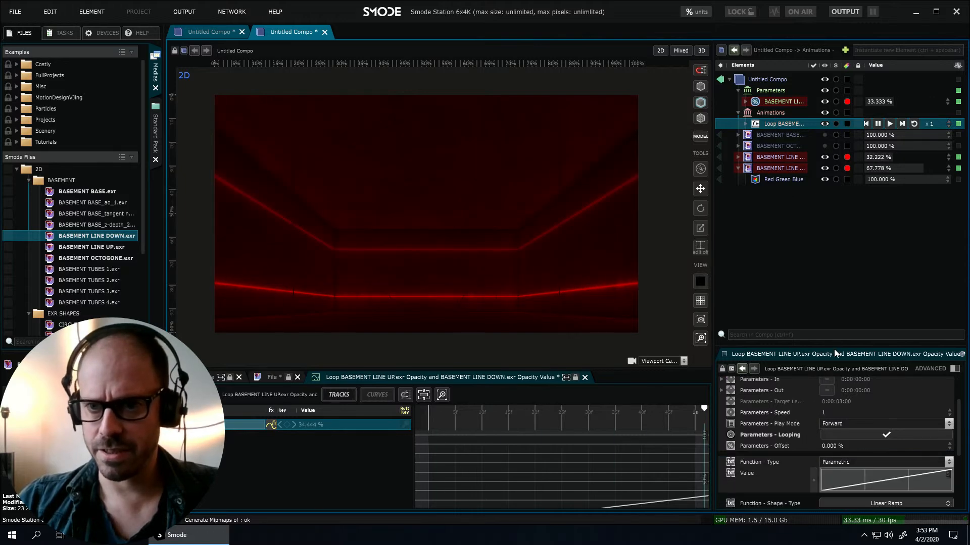
{"action": "left_click_drag", "start_coordinate": [834, 352], "coordinate": [835, 279]}
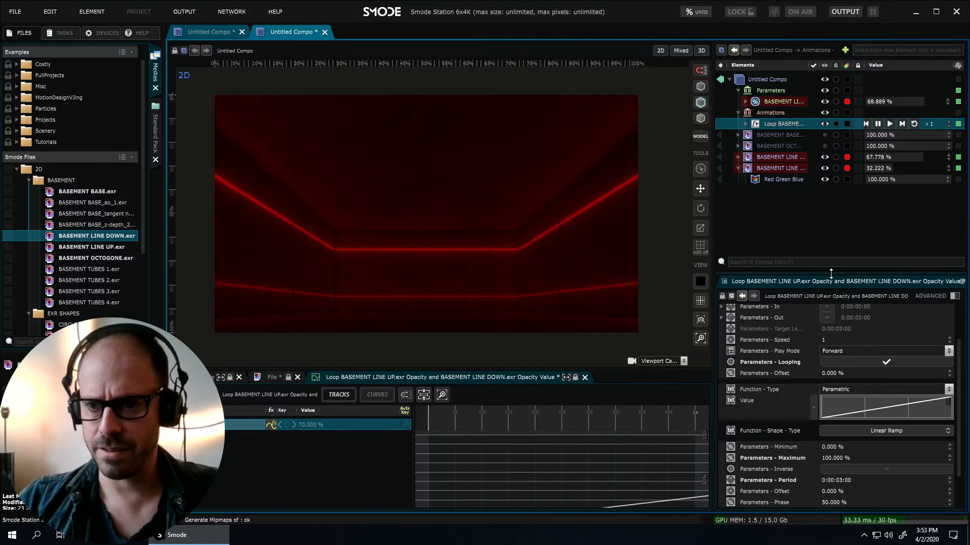
{"action": "left_click", "coordinate": [870, 428]}
{"action": "left_click", "coordinate": [917, 380]}
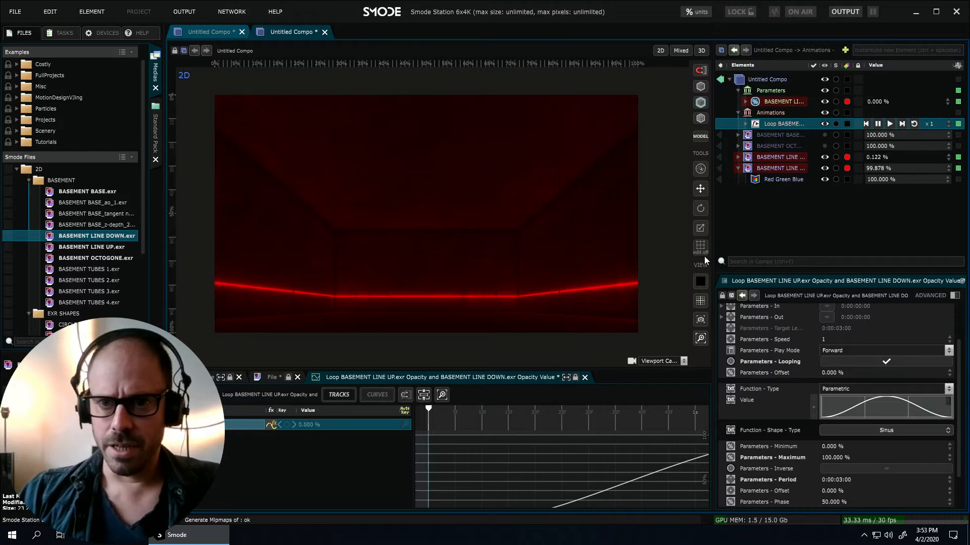
Shorten the opacity loop animation to a length of 1 second.
{"action": "left_click_drag", "start_coordinate": [713, 256], "coordinate": [504, 255]}
{"action": "left_click_drag", "start_coordinate": [842, 125], "coordinate": [812, 200]}
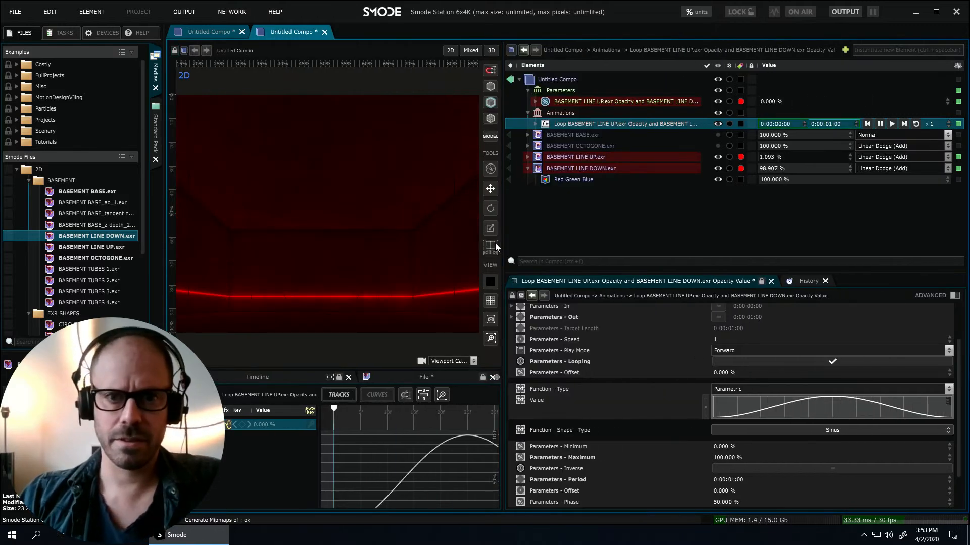
{"action": "left_click_drag", "start_coordinate": [571, 226], "coordinate": [707, 209]}
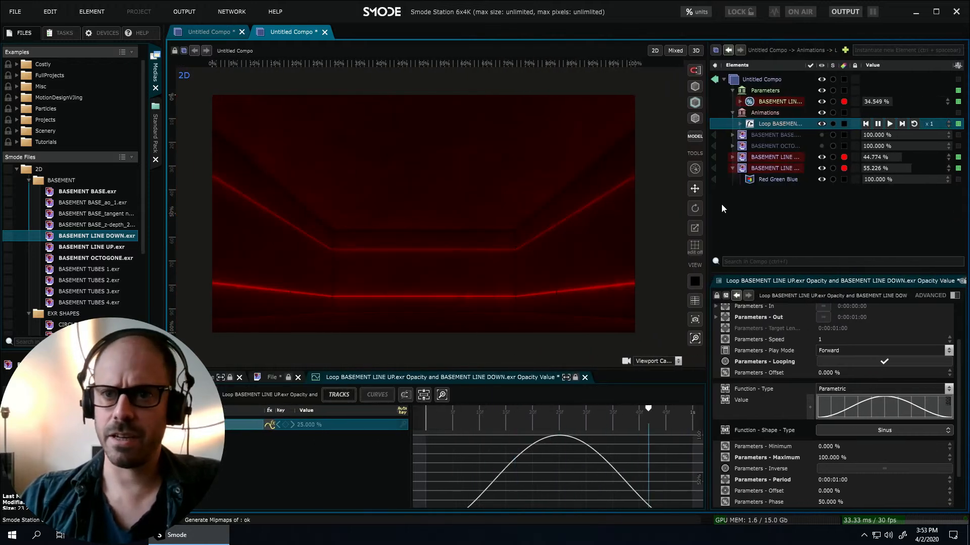
Move the BASEMENT OCTOGONE layer after the two BASEMENT LINE layers in the element list and activate it.
{"action": "left_click", "coordinate": [733, 168]}
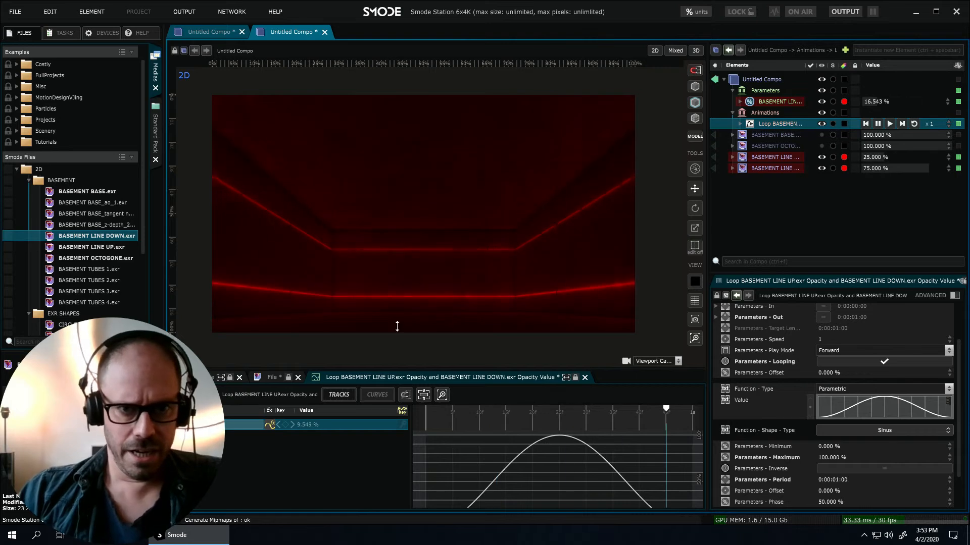
{"action": "left_click_drag", "start_coordinate": [776, 147], "coordinate": [786, 200]}
{"action": "double_click", "coordinate": [780, 168]}
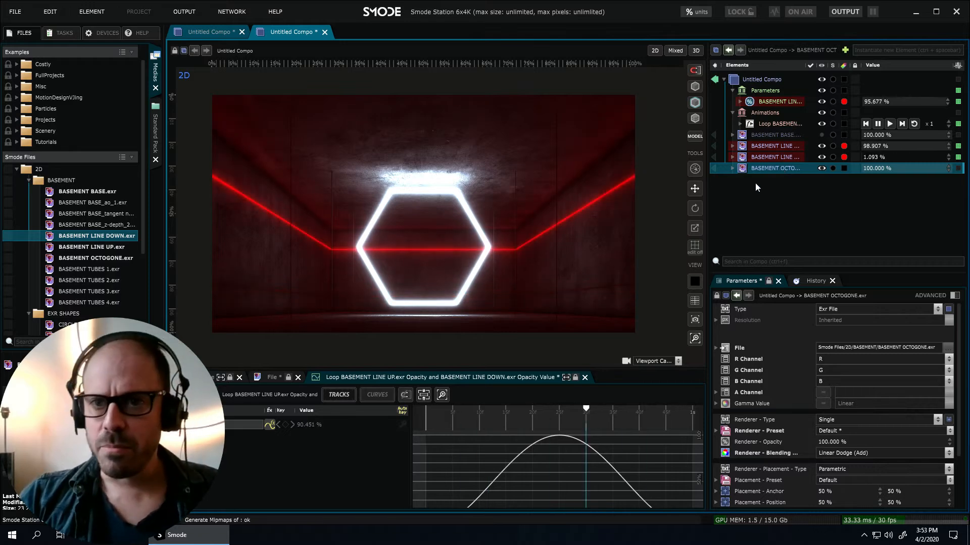
Create a main timeline for the compo and set its length to 4 seconds.
{"action": "left_click", "coordinate": [753, 81]}
{"action": "right_click", "coordinate": [754, 81]}
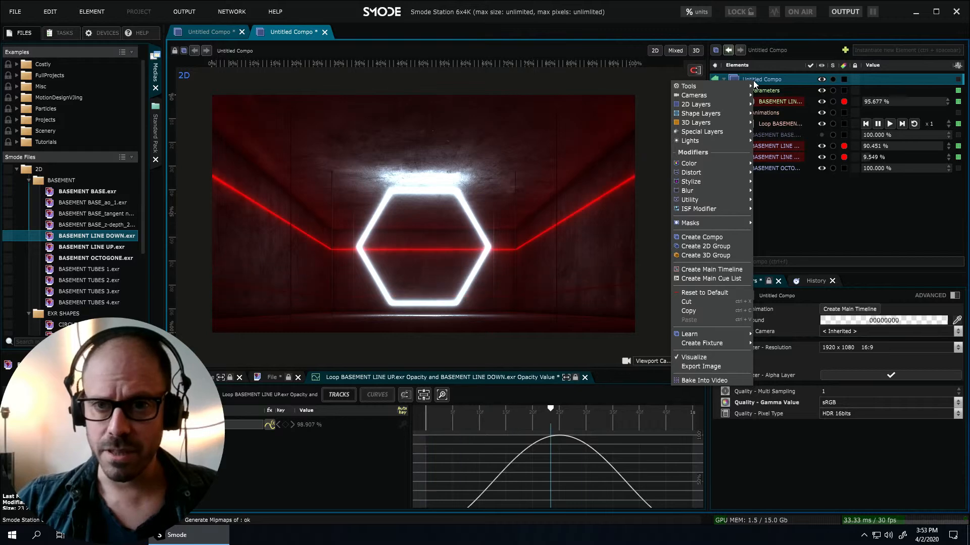
{"action": "left_click", "coordinate": [707, 269]}
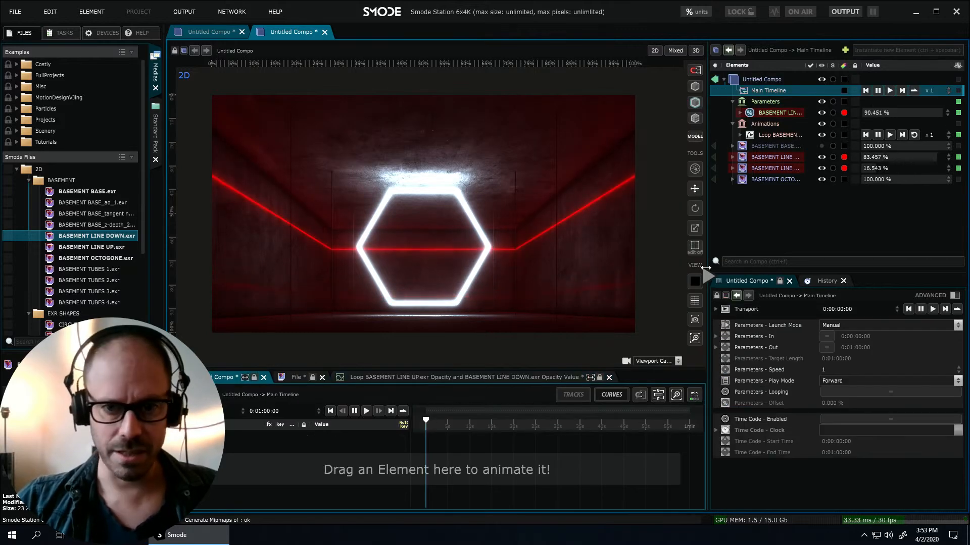
{"action": "left_click", "coordinate": [267, 411]}
{"action": "type", "text": "4s"}
{"action": "key", "text": "Return"}
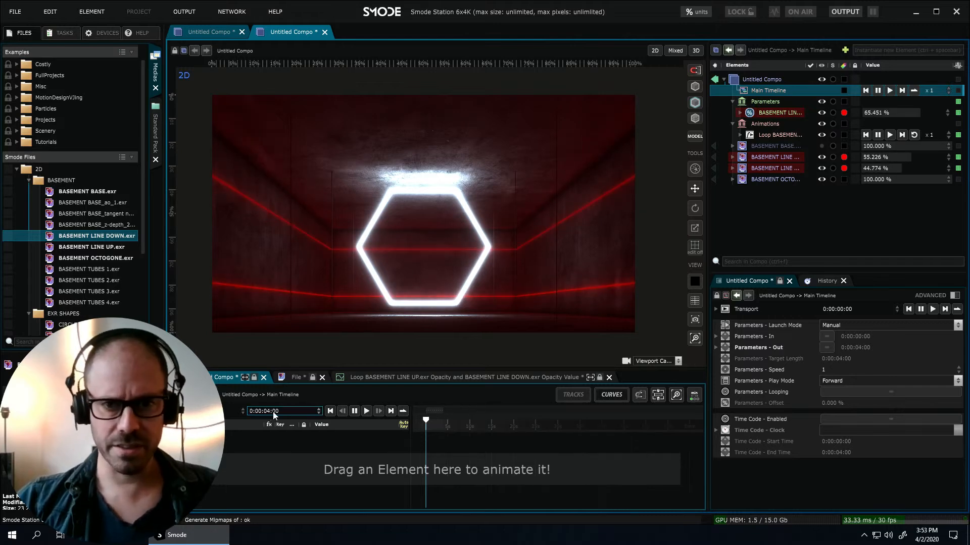
Add the BASEMENT OCTOGONE layer to the main timeline as a clip and set the clip's length to 1 second.
{"action": "left_click", "coordinate": [778, 180]}
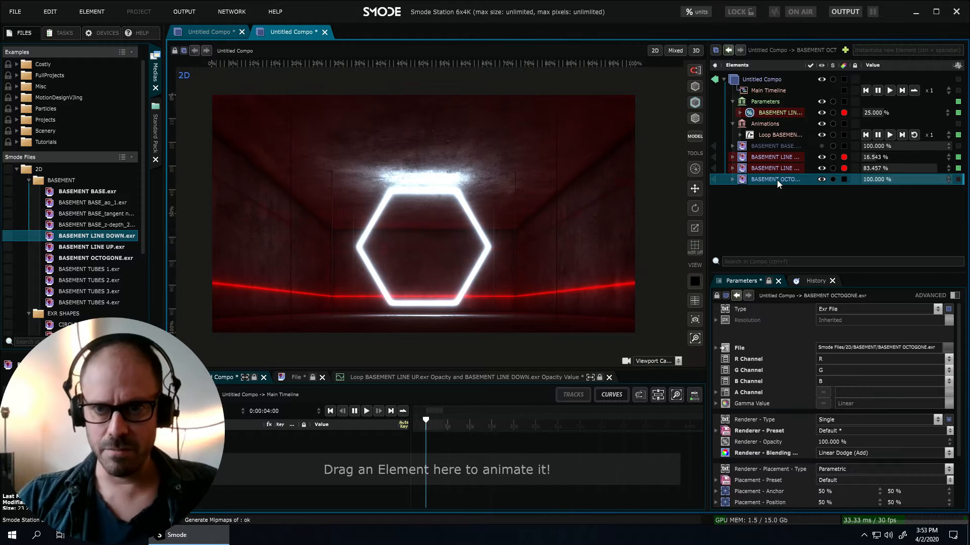
{"action": "left_click_drag", "start_coordinate": [776, 180], "coordinate": [484, 466]}
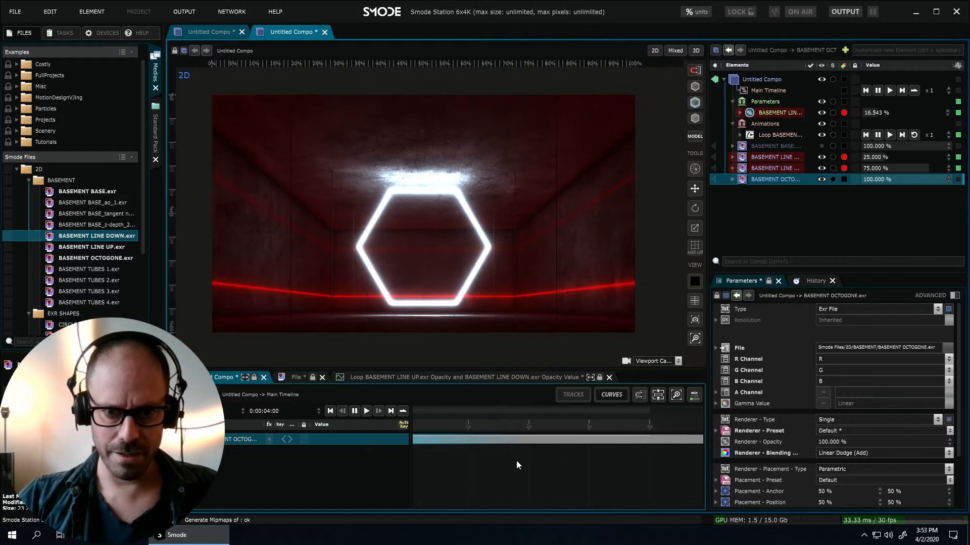
{"action": "left_click", "coordinate": [494, 440]}
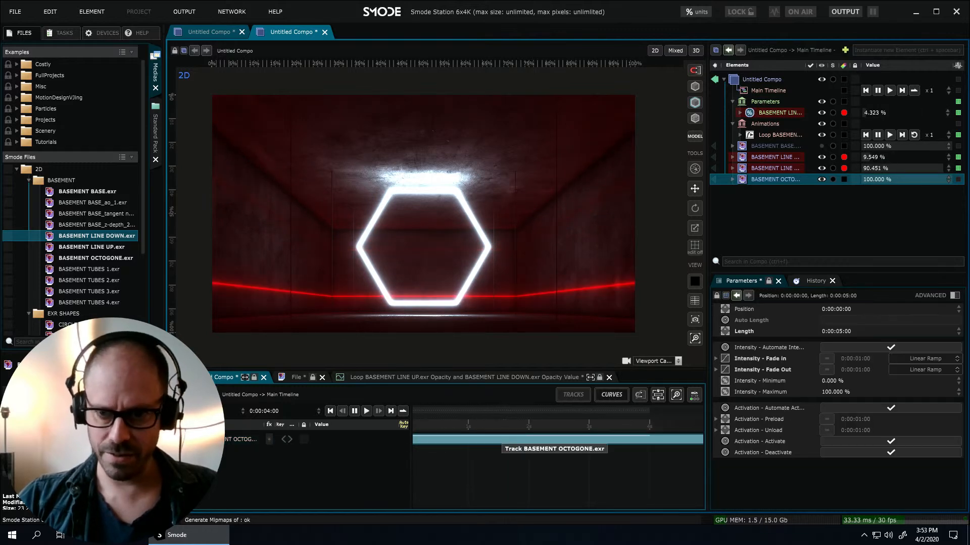
{"action": "double_click", "coordinate": [846, 331]}
{"action": "type", "text": "1"}
{"action": "key", "text": "Return"}
Enable a 1-second fade-out on the octagon clip and duplicate it three times to fill the 4-second timeline.
{"action": "left_click", "coordinate": [826, 370]}
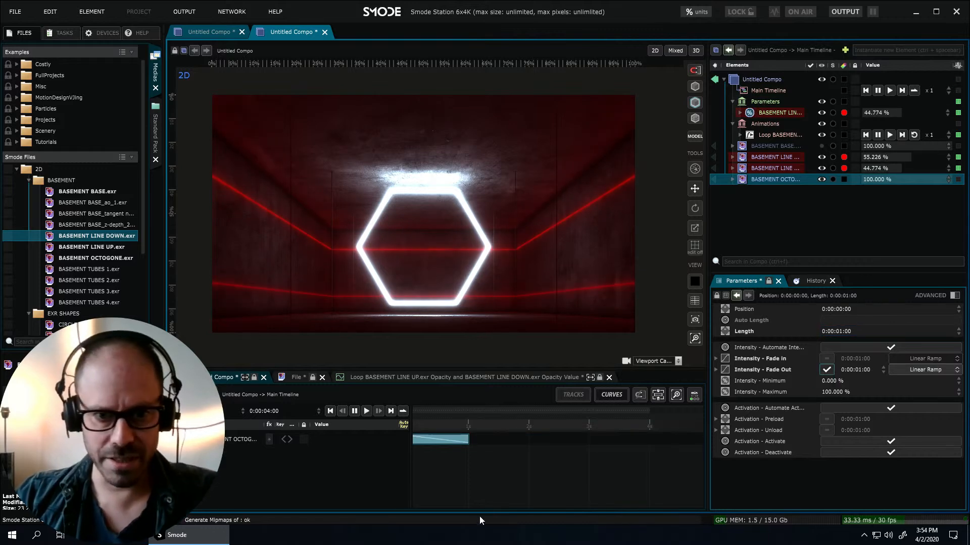
{"action": "left_click_drag", "start_coordinate": [474, 495], "coordinate": [496, 488]}
{"action": "key", "text": "ctrl+d"}
{"action": "key", "text": "ctrl+d"}
{"action": "key", "text": "ctrl+d"}
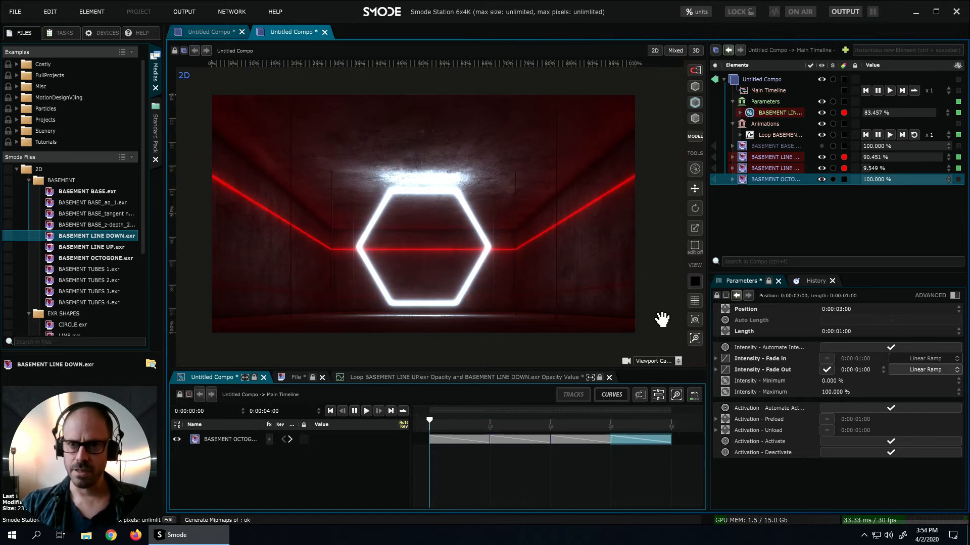
Enable looping on the main timeline and start its playback.
{"action": "left_click", "coordinate": [914, 91]}
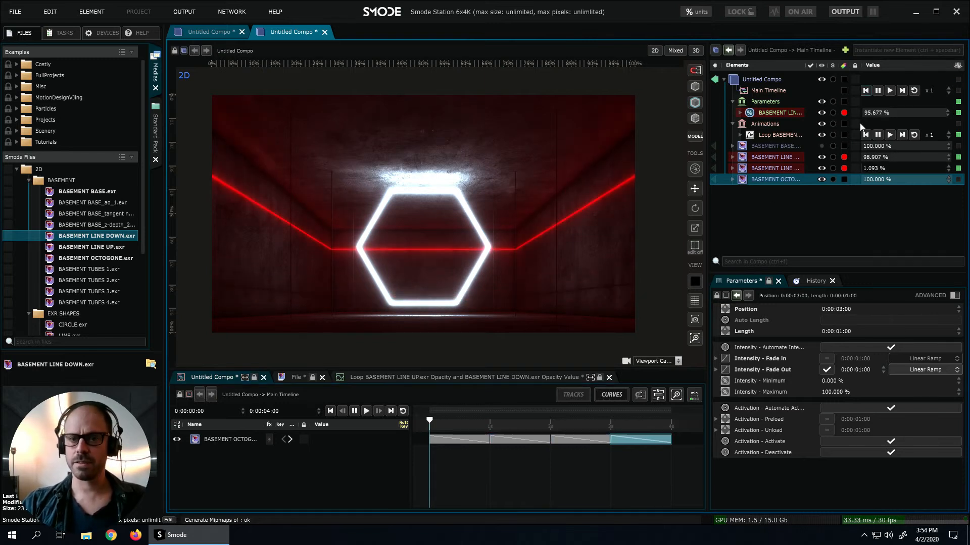
{"action": "left_click", "coordinate": [889, 91]}
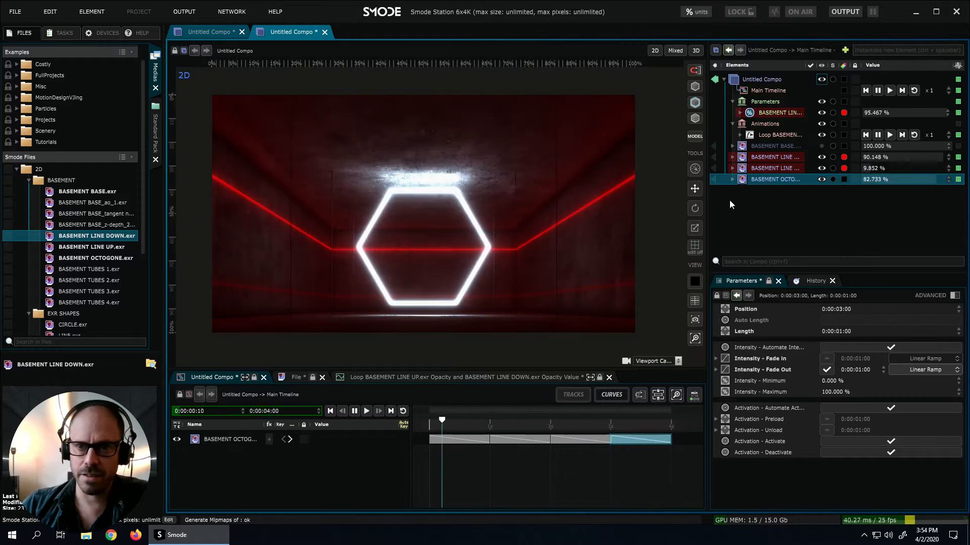
Try different strengths for the BASEMENT OCTOGONE layer's Exposure modifier and settle on an exposure of 9.68.
{"action": "left_click", "coordinate": [732, 179]}
{"action": "left_click", "coordinate": [763, 193]}
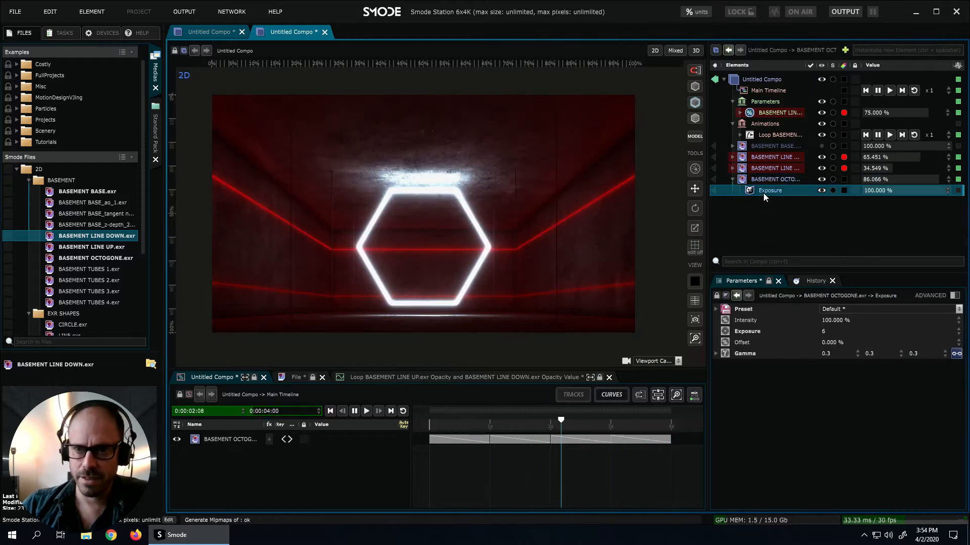
{"action": "left_click_drag", "start_coordinate": [842, 332], "coordinate": [841, 304]}
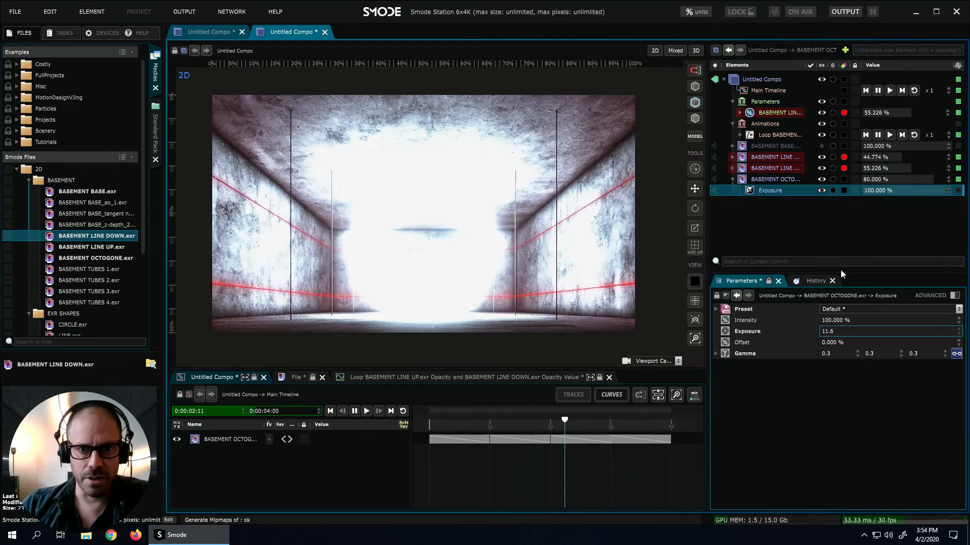
{"action": "left_click_drag", "start_coordinate": [839, 336], "coordinate": [838, 360]}
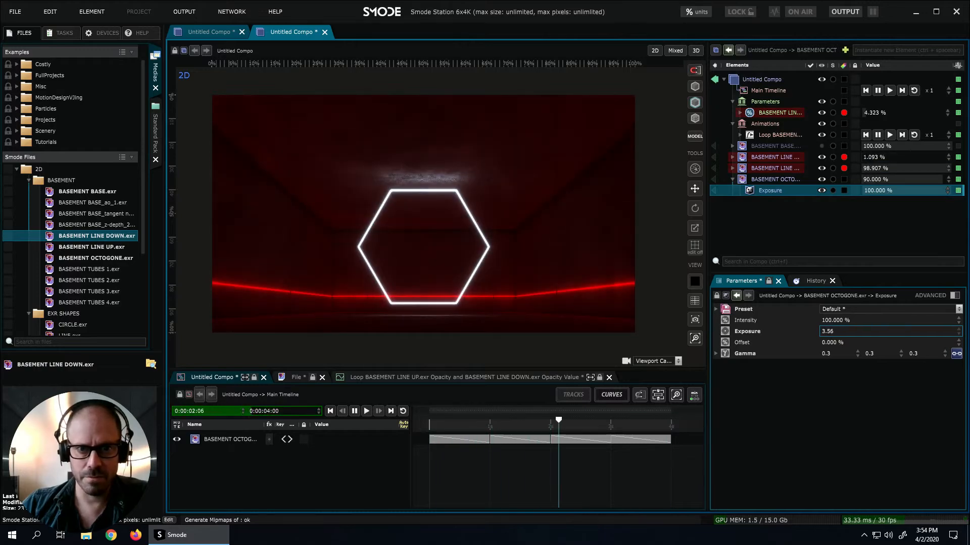
{"action": "left_click_drag", "start_coordinate": [838, 331], "coordinate": [838, 341]}
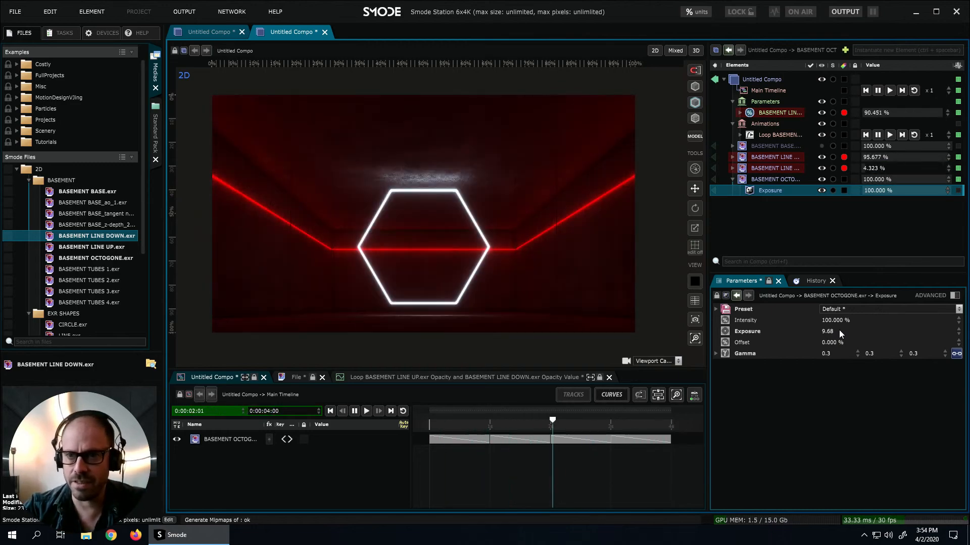
Expose the Exposure value of the BASEMENT OCTOGONE layer's Exposure modifier as a percentage parameter.
{"action": "right_click", "coordinate": [838, 329]}
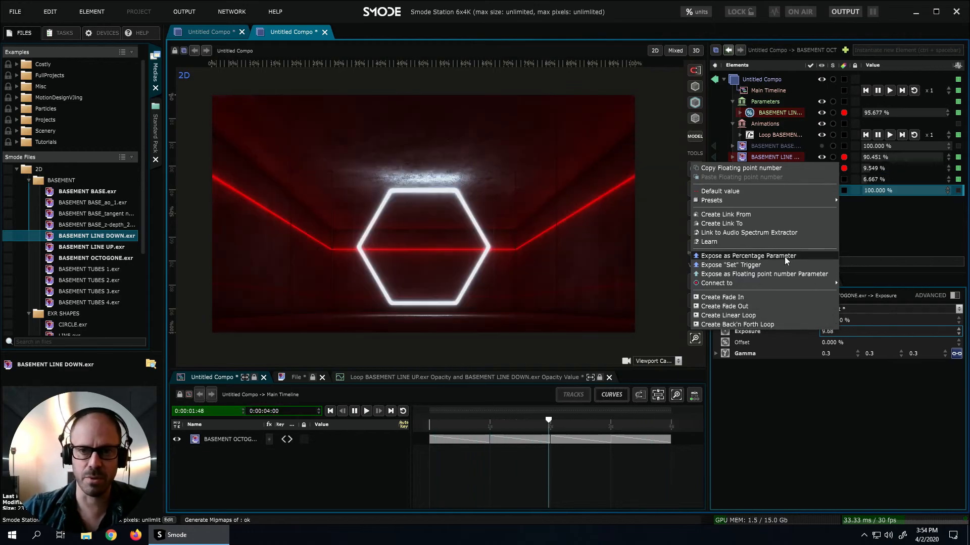
{"action": "left_click", "coordinate": [783, 257]}
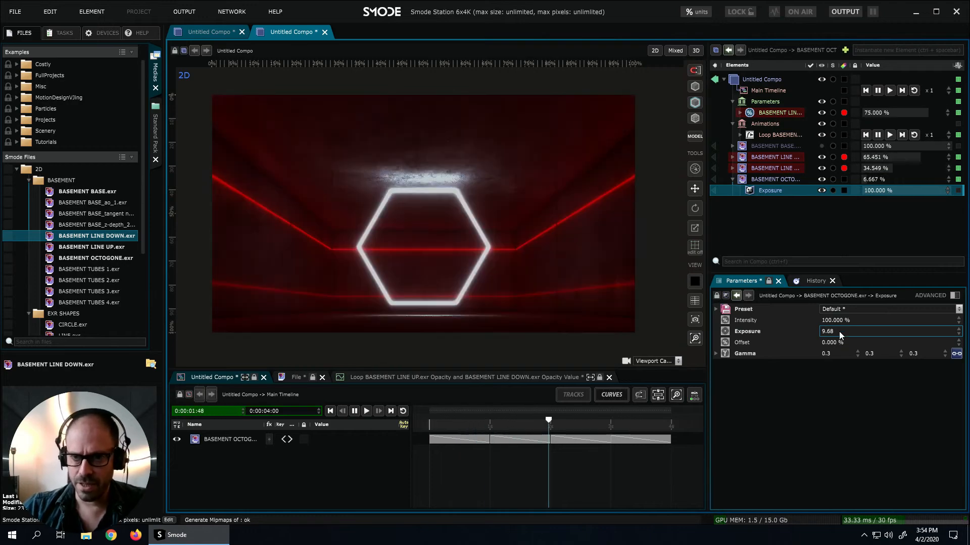
{"action": "right_click", "coordinate": [840, 334]}
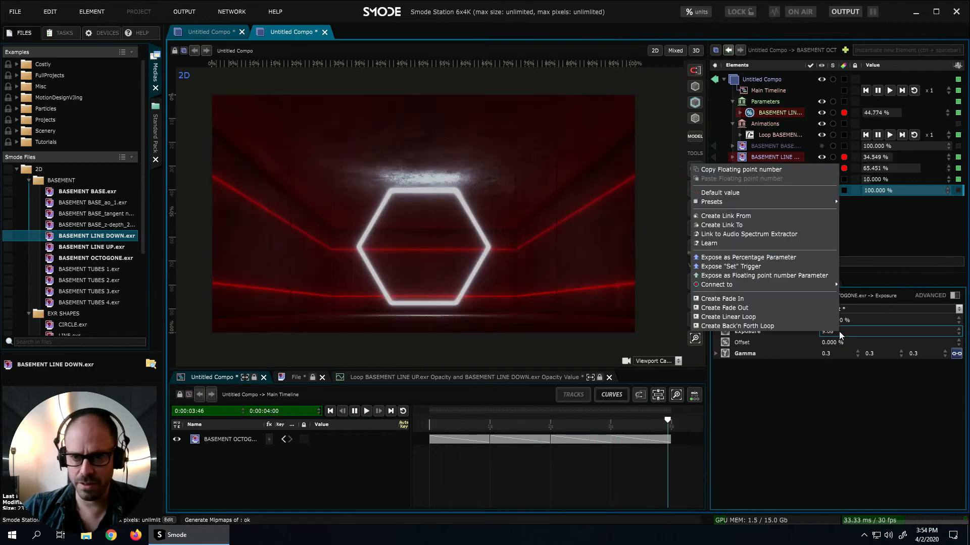
{"action": "left_click", "coordinate": [765, 257]}
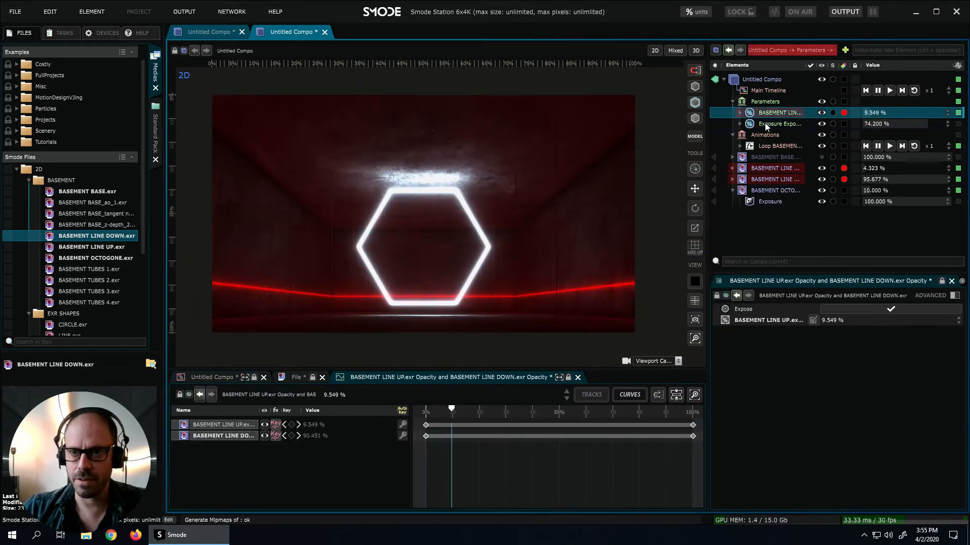
Key the exposed Exposure parameter's curve with a value of 0 at 0% and 15 at 100%.
{"action": "double_click", "coordinate": [765, 123]}
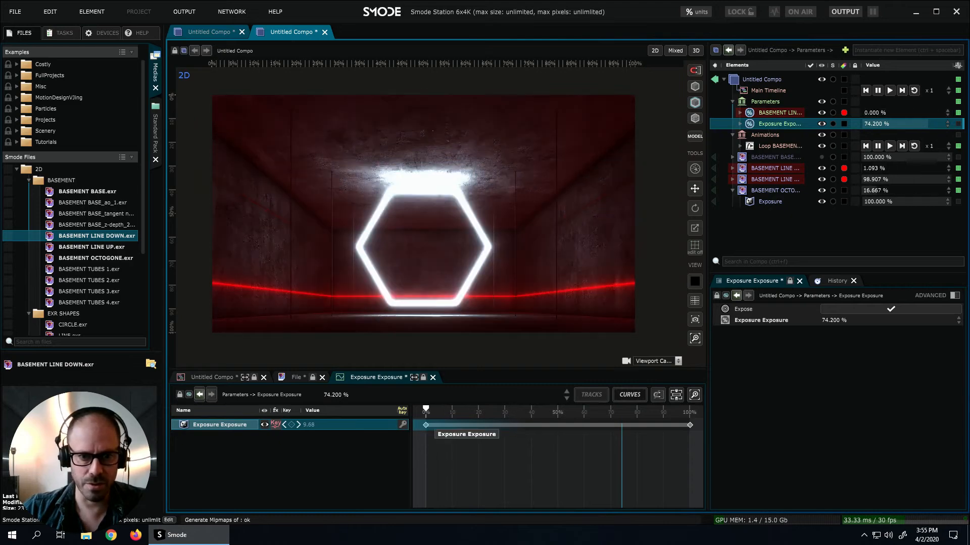
{"action": "left_click", "coordinate": [426, 424]}
{"action": "left_click", "coordinate": [839, 320]}
{"action": "type", "text": "0"}
{"action": "left_click", "coordinate": [690, 425]}
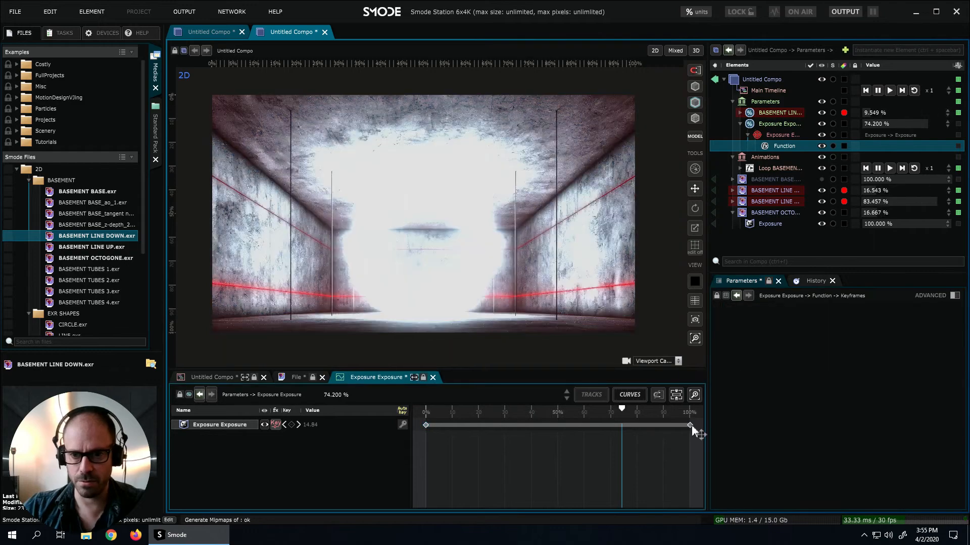
{"action": "left_click", "coordinate": [843, 320]}
{"action": "type", "text": "15"}
{"action": "key", "text": "Return"}
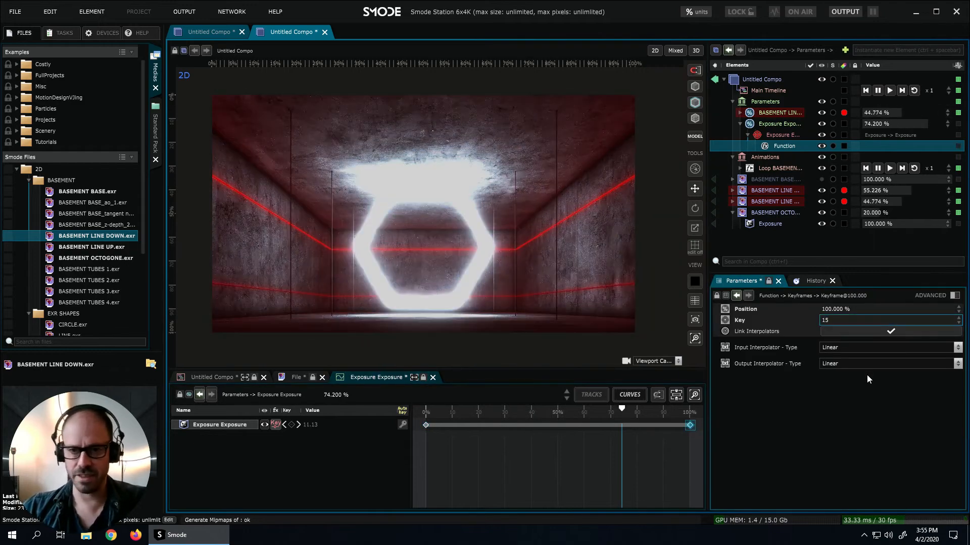
Sweep the exposed Exposure parameter through its range and inspect up close how the octagon lights the ceiling.
{"action": "left_click_drag", "start_coordinate": [877, 125], "coordinate": [834, 125]}
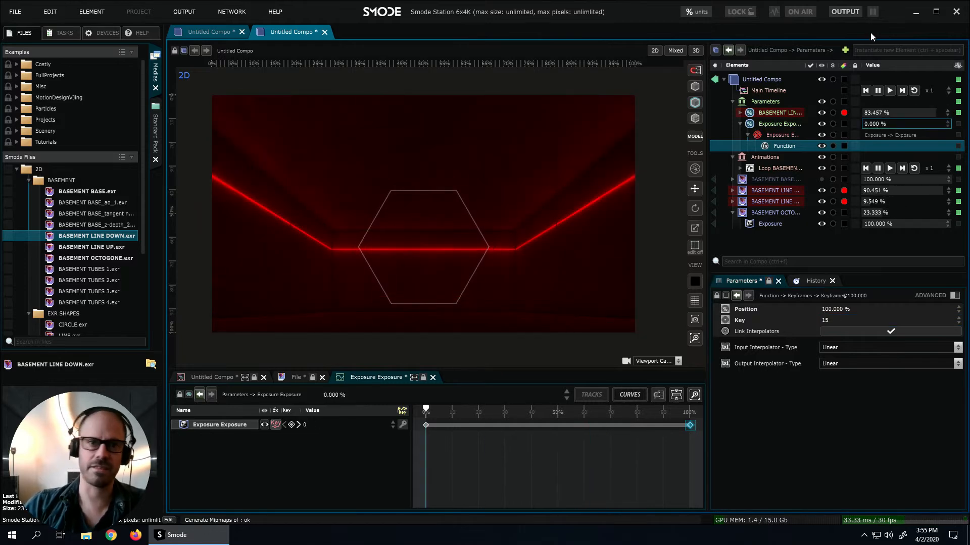
{"action": "left_click_drag", "start_coordinate": [885, 126], "coordinate": [928, 126]}
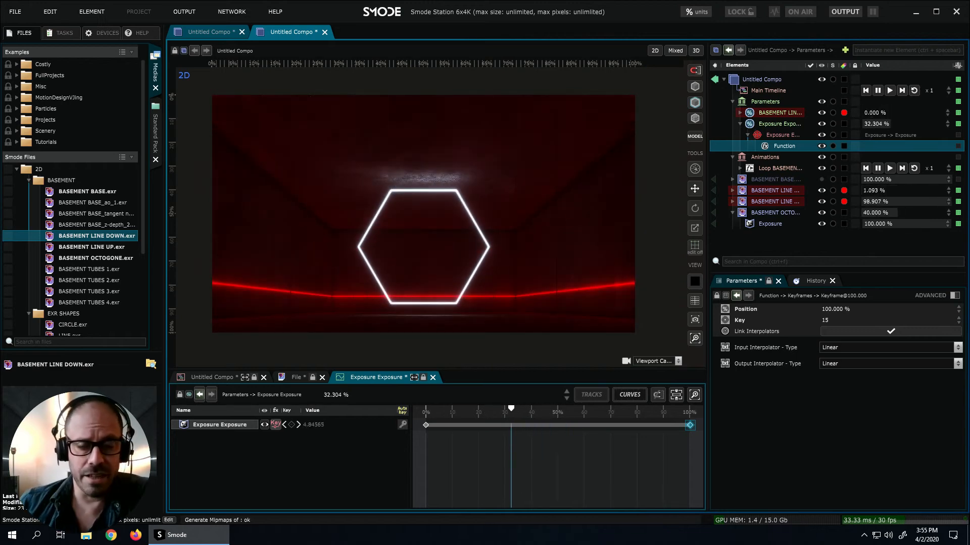
{"action": "scroll", "coordinate": [420, 210], "scroll_direction": "up", "scroll_amount": 6}
{"action": "left_click_drag", "start_coordinate": [420, 143], "coordinate": [438, 201]}
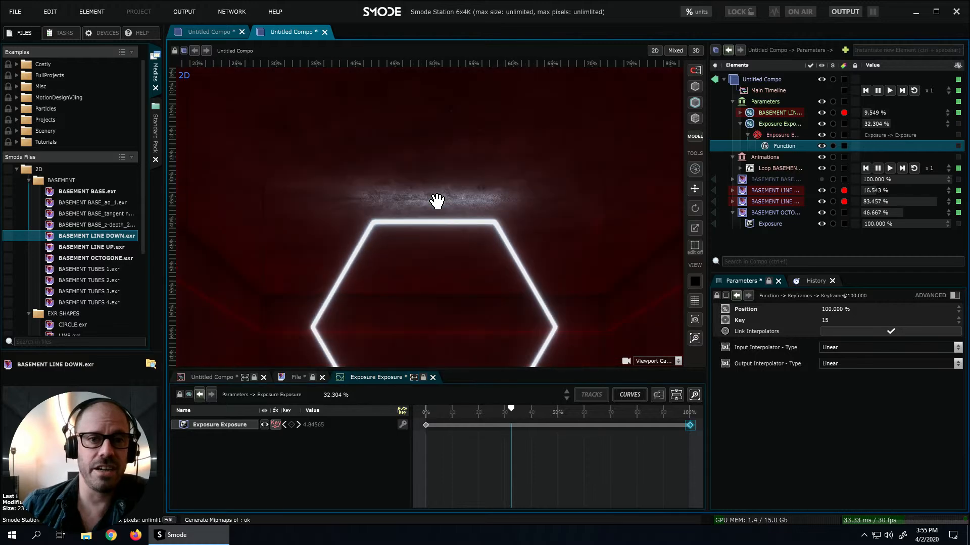
{"action": "scroll", "coordinate": [434, 200], "scroll_direction": "up", "scroll_amount": 6}
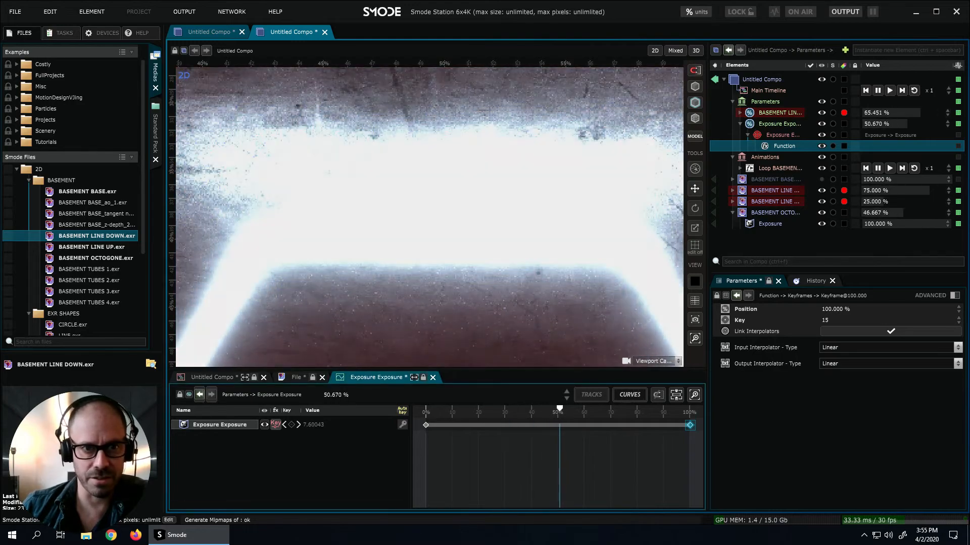
{"action": "scroll", "coordinate": [495, 205], "scroll_direction": "down", "scroll_amount": 10}
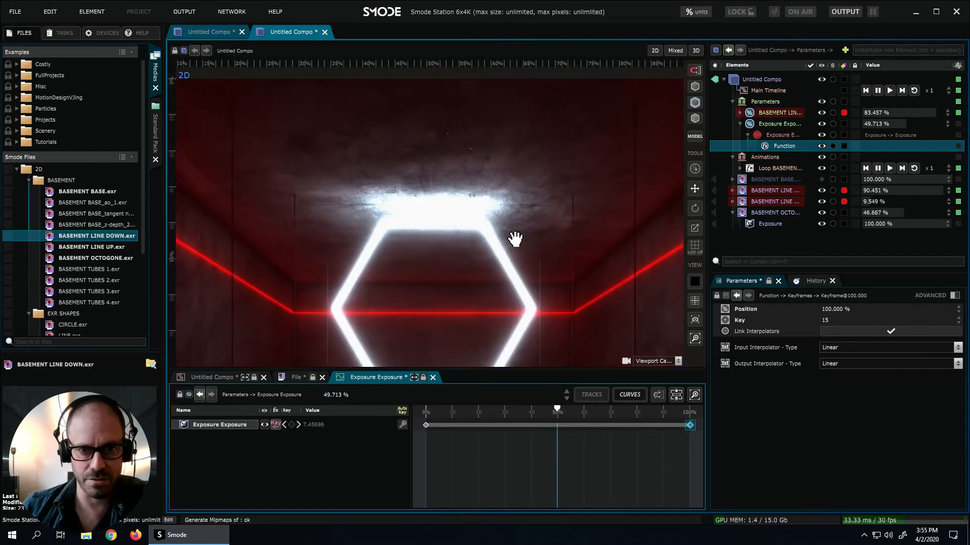
{"action": "scroll", "coordinate": [519, 253], "scroll_direction": "down", "scroll_amount": 1}
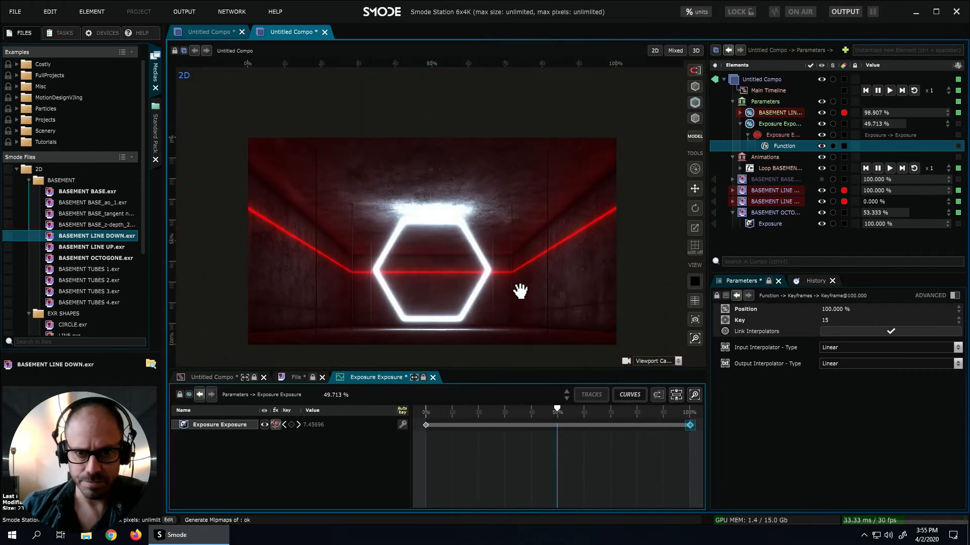
{"action": "left_click_drag", "start_coordinate": [519, 283], "coordinate": [516, 271]}
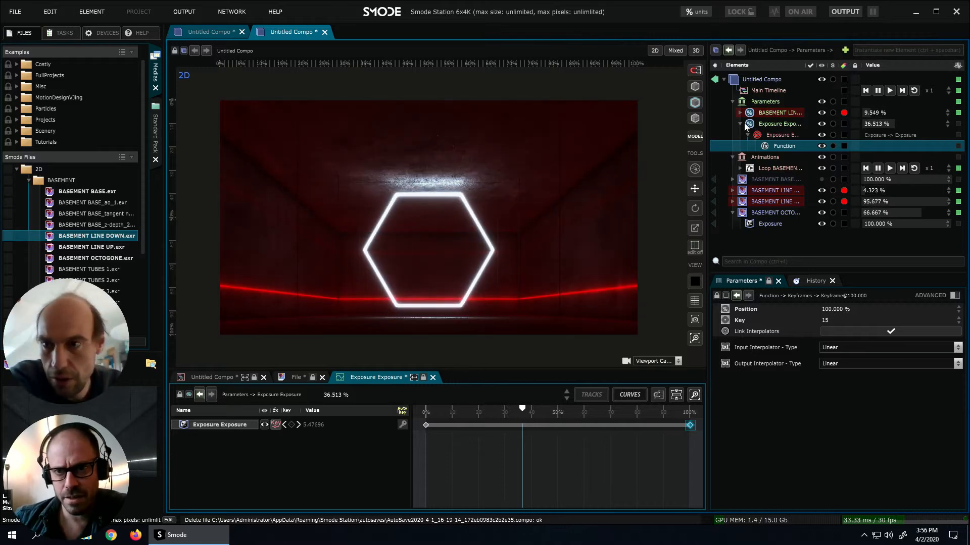
Collapse the composition's parameters and pause the main timeline.
{"action": "double_click", "coordinate": [763, 103]}
{"action": "left_click", "coordinate": [877, 92]}
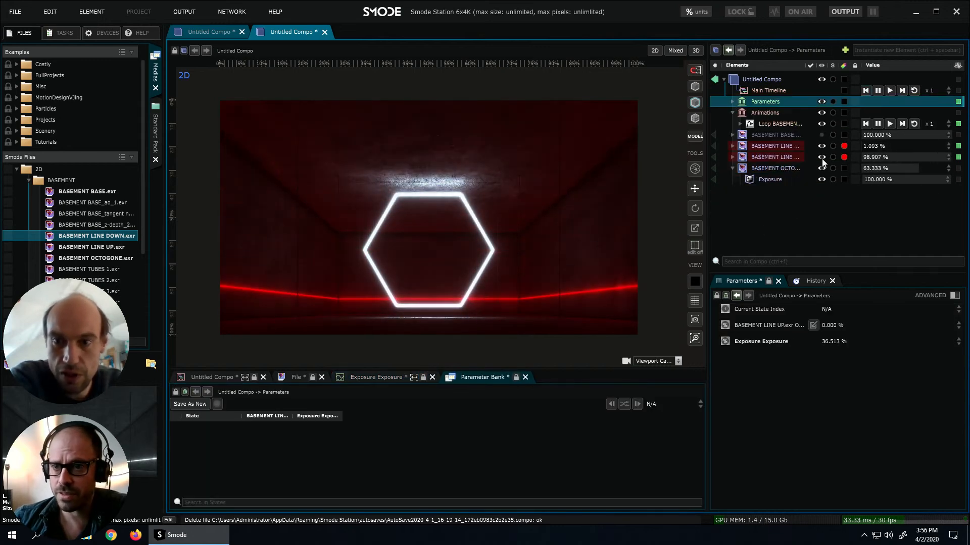
Group the two BASEMENT LINE layers and deactivate the group.
{"action": "left_click", "coordinate": [758, 158]}
{"action": "left_click", "coordinate": [771, 143], "text": "ctrl"}
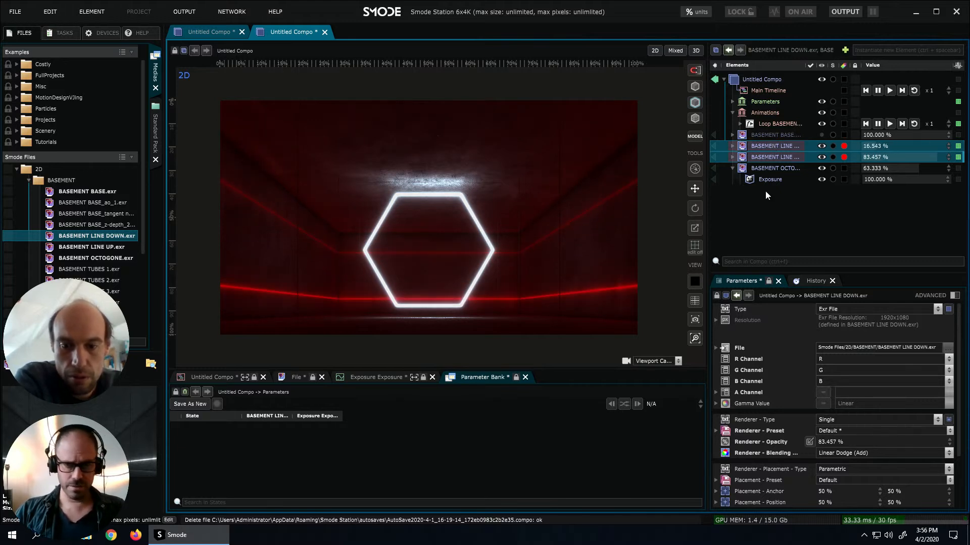
{"action": "key", "text": "ctrl+g"}
{"action": "middle_click", "coordinate": [760, 148]}
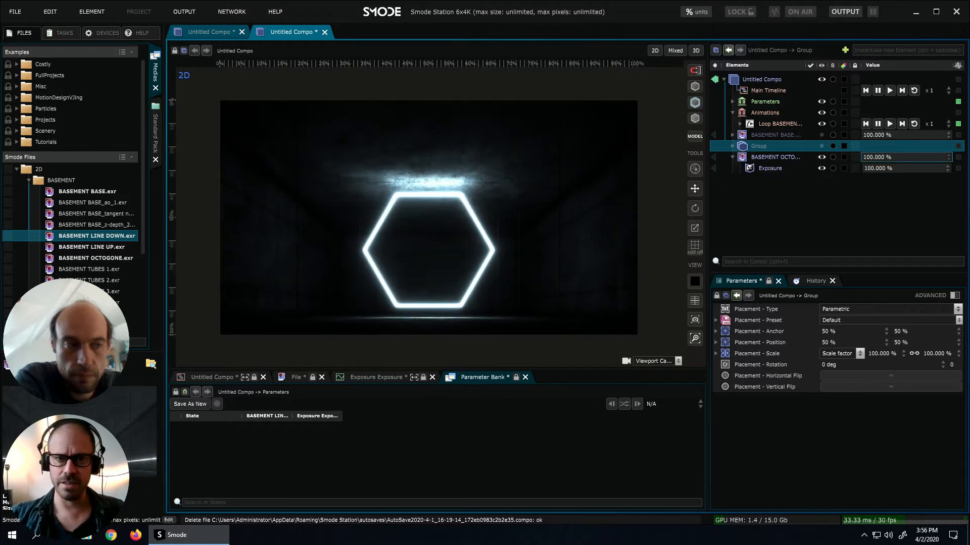
Create a linear loop on the BASEMENT OCTOGONE layer's opacity and invert its ramp.
{"action": "right_click", "coordinate": [870, 161]}
{"action": "left_click", "coordinate": [804, 338]}
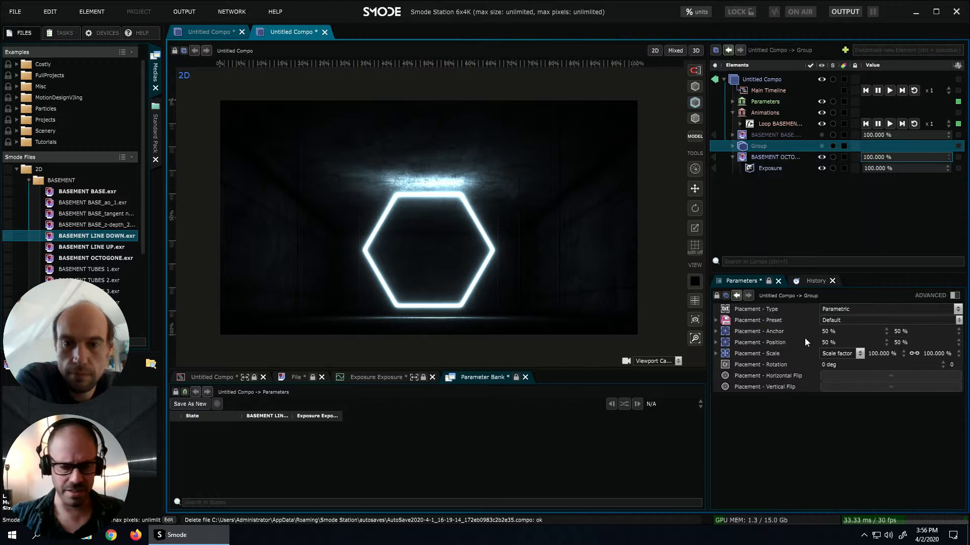
{"action": "scroll", "coordinate": [761, 413], "scroll_direction": "down", "scroll_amount": 2}
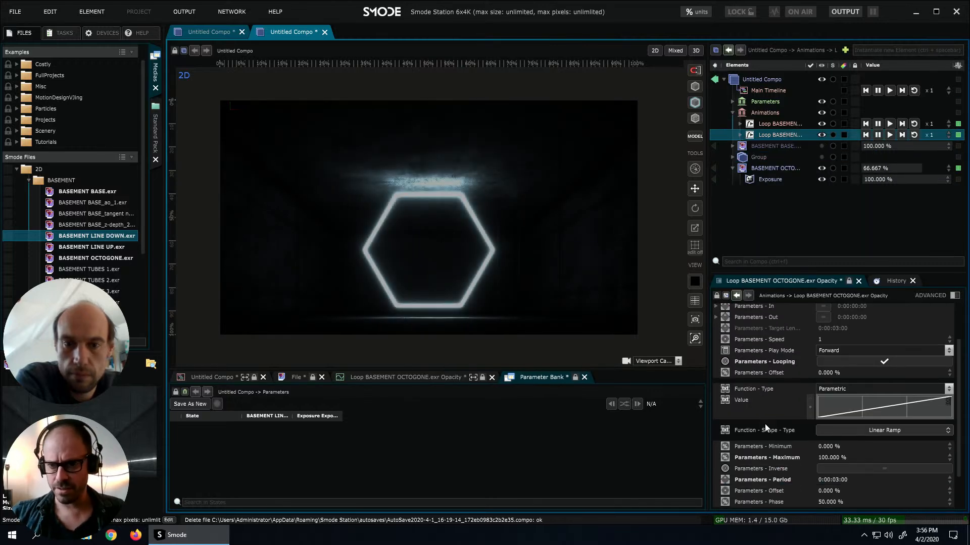
{"action": "left_click", "coordinate": [829, 470]}
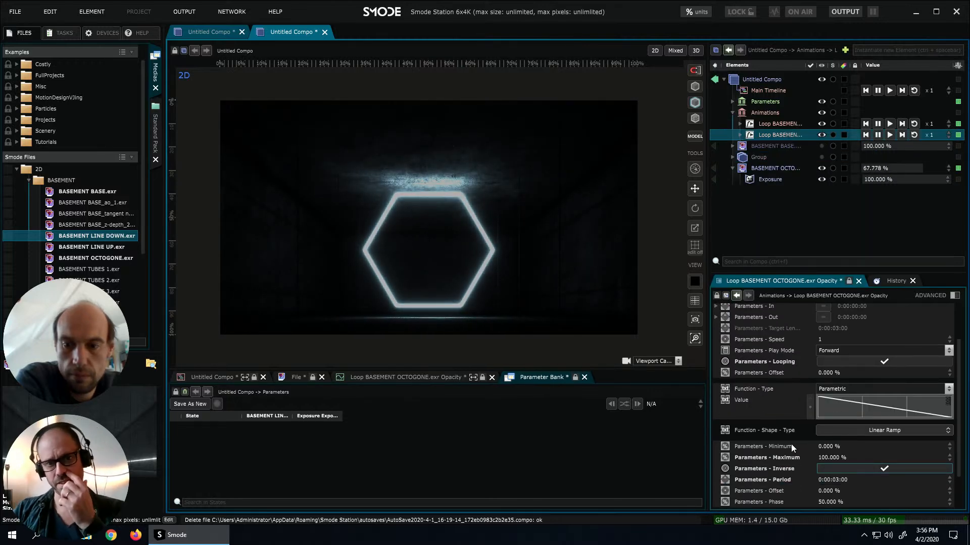
Set the length of the BASEMENT OCTOGONE opacity loop to 1 second.
{"action": "scroll", "coordinate": [791, 433], "scroll_direction": "up", "scroll_amount": 2}
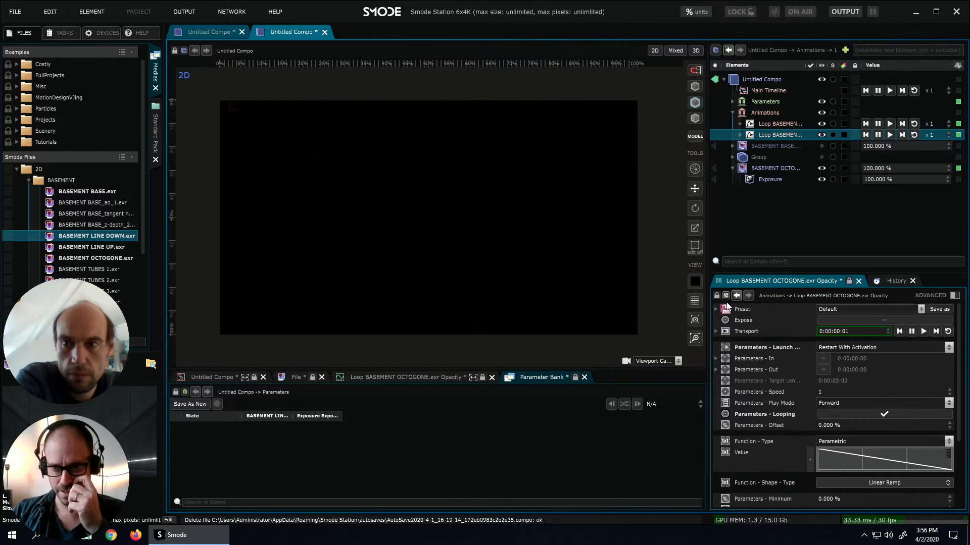
{"action": "left_click_drag", "start_coordinate": [708, 287], "coordinate": [559, 286]}
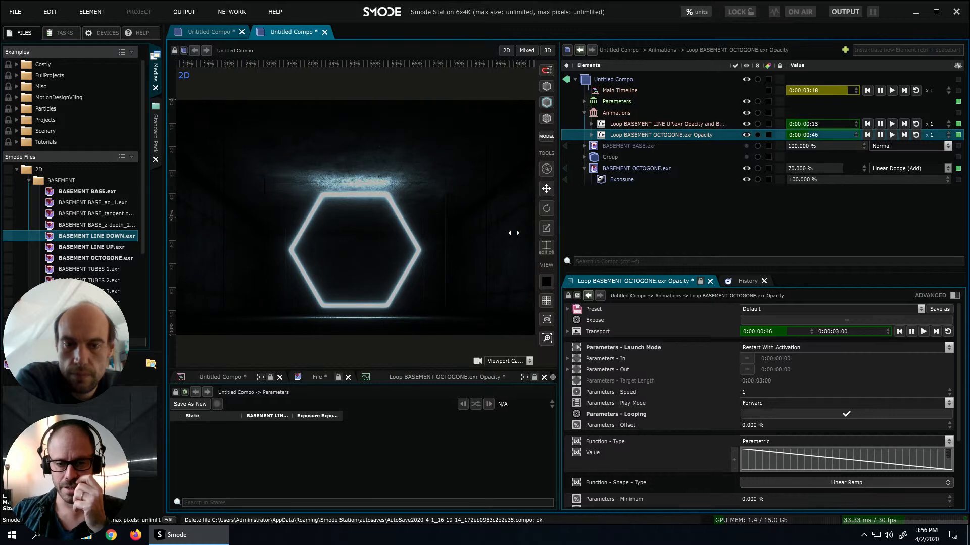
{"action": "left_click_drag", "start_coordinate": [514, 232], "coordinate": [456, 233]}
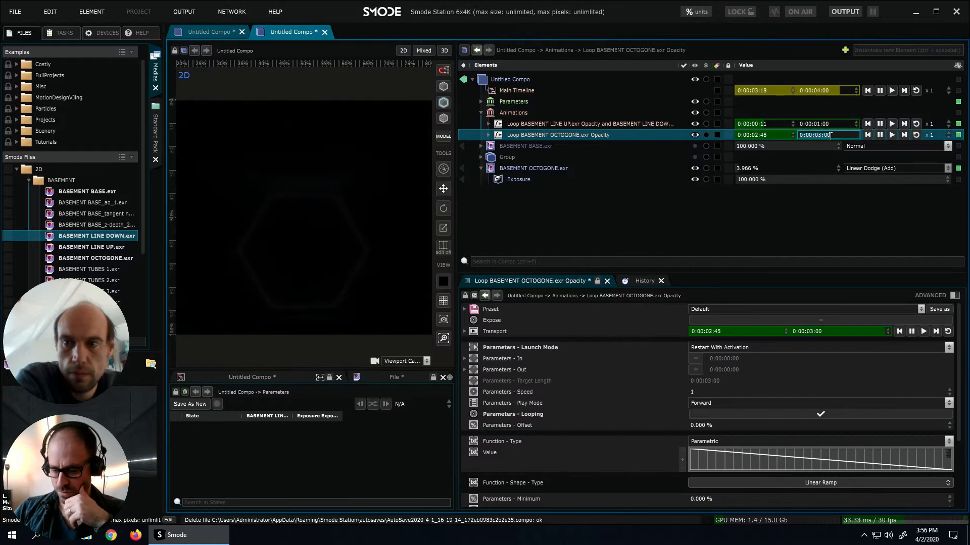
{"action": "type", "text": "1"}
{"action": "key", "text": "Return"}
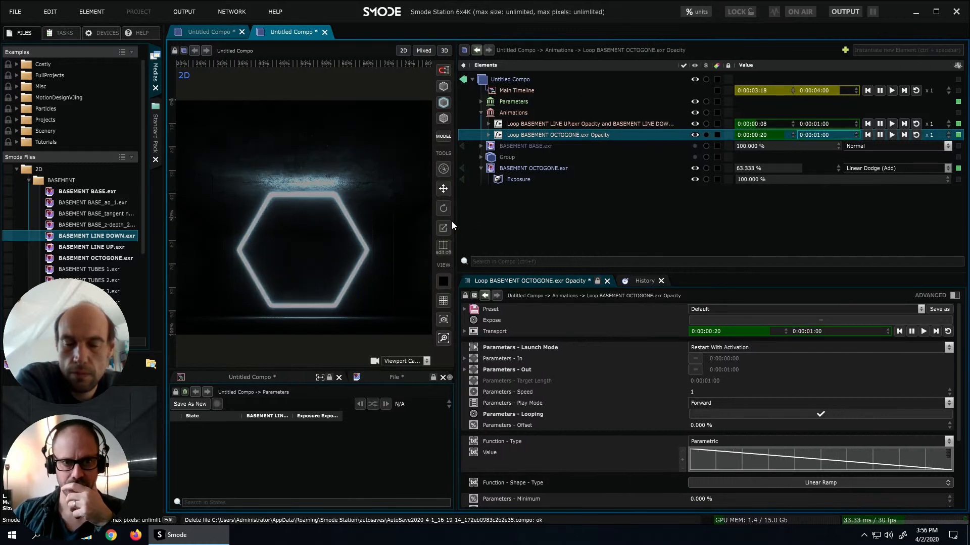
{"action": "left_click_drag", "start_coordinate": [457, 225], "coordinate": [618, 218]}
{"action": "scroll", "coordinate": [378, 244], "scroll_direction": "down", "scroll_amount": 1}
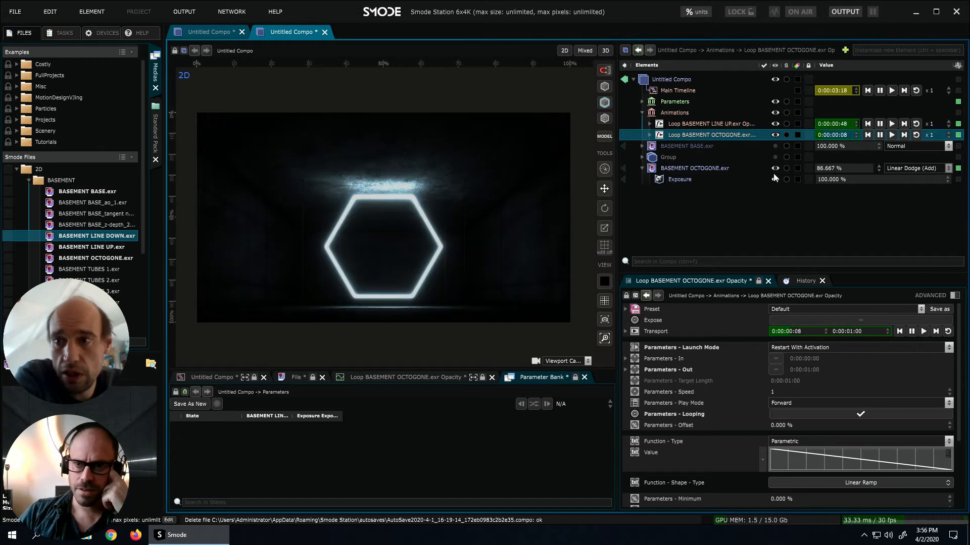
Reactivate the group holding the BASEMENT LINE layers and collapse the Animations bank.
{"action": "left_click", "coordinate": [776, 115]}
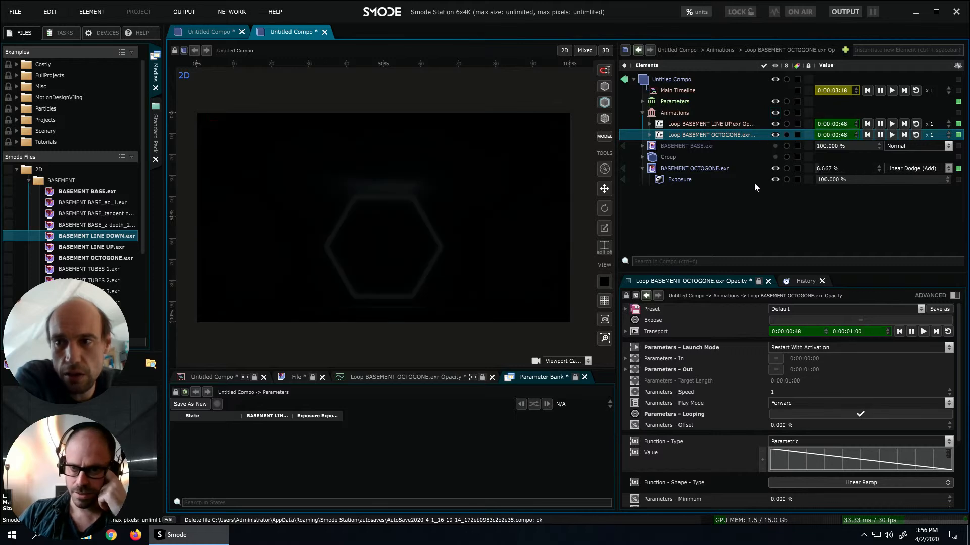
{"action": "left_click", "coordinate": [777, 157]}
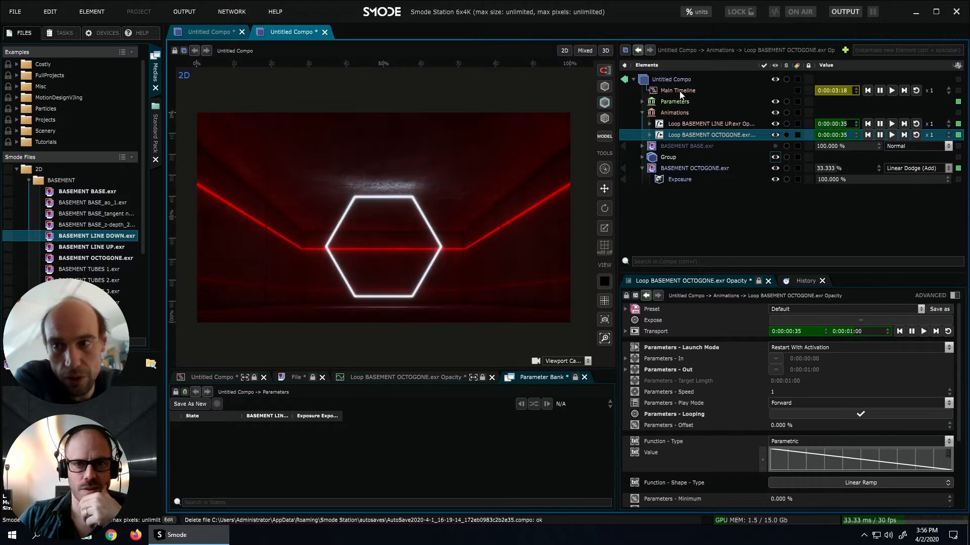
{"action": "left_click", "coordinate": [640, 114]}
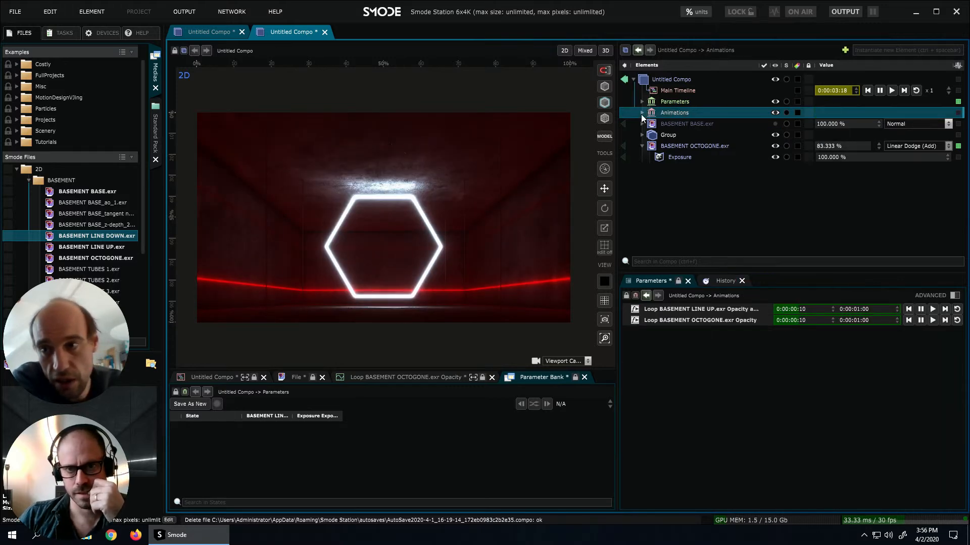
Delete the three duplicate BASEMENT OCTOGONE clips from the main timeline, keeping only the first 1-second clip.
{"action": "left_click", "coordinate": [672, 93]}
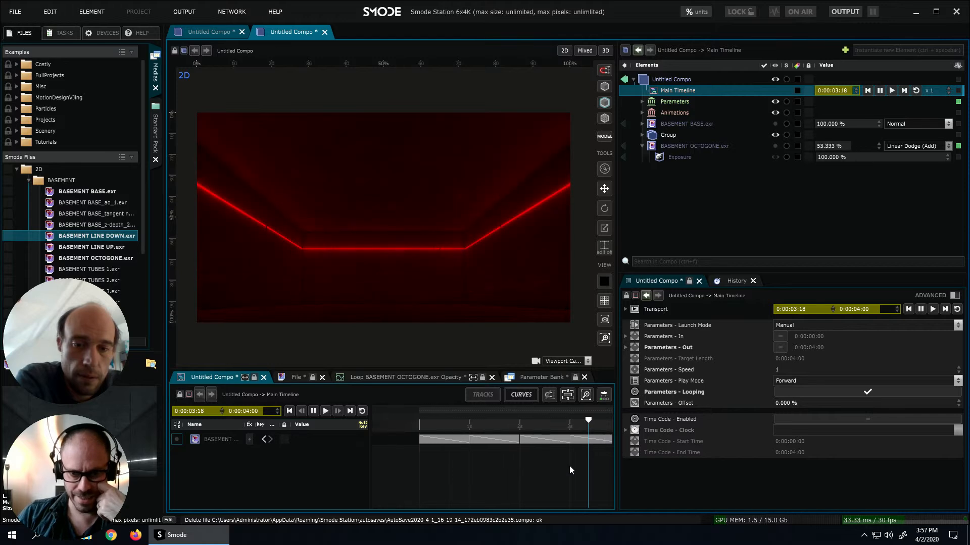
{"action": "left_click", "coordinate": [566, 441]}
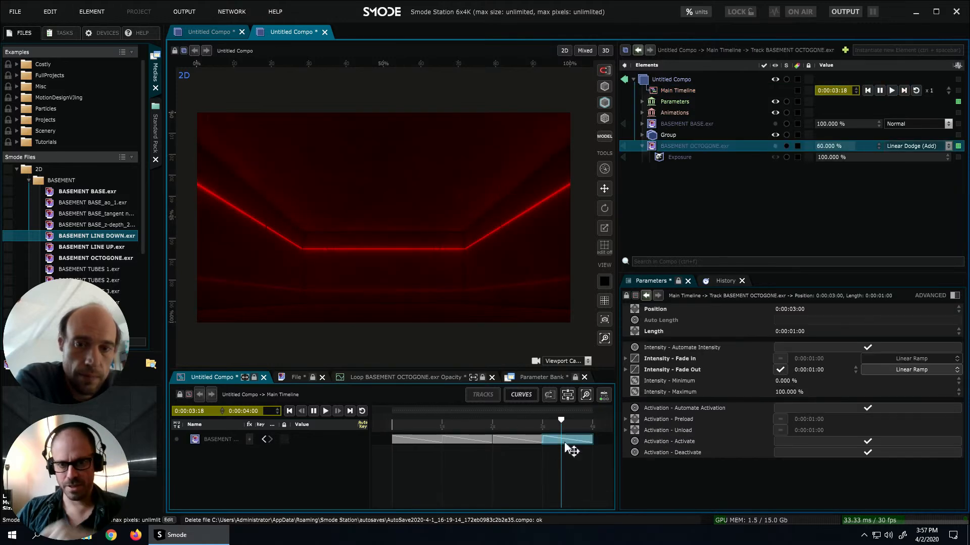
{"action": "left_click", "coordinate": [449, 492]}
{"action": "left_click", "coordinate": [504, 440]}
{"action": "key", "text": "Delete"}
{"action": "left_click", "coordinate": [469, 440]}
{"action": "key", "text": "Delete"}
{"action": "scroll", "coordinate": [449, 463], "scroll_direction": "up", "scroll_amount": 2}
{"action": "left_click_drag", "start_coordinate": [450, 463], "coordinate": [484, 456]}
{"action": "left_click", "coordinate": [510, 440]}
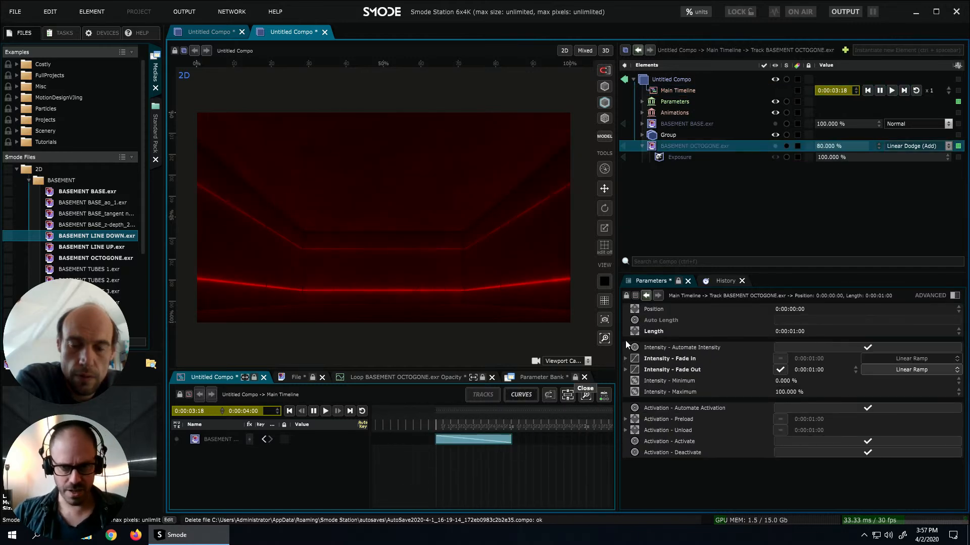
Add BASEMENT TUBES 1.exr as a layer and swap its duplicate's file for BASEMENT TUBES 2.exr.
{"action": "left_click", "coordinate": [89, 269]}
{"action": "left_click_drag", "start_coordinate": [88, 269], "coordinate": [696, 234]}
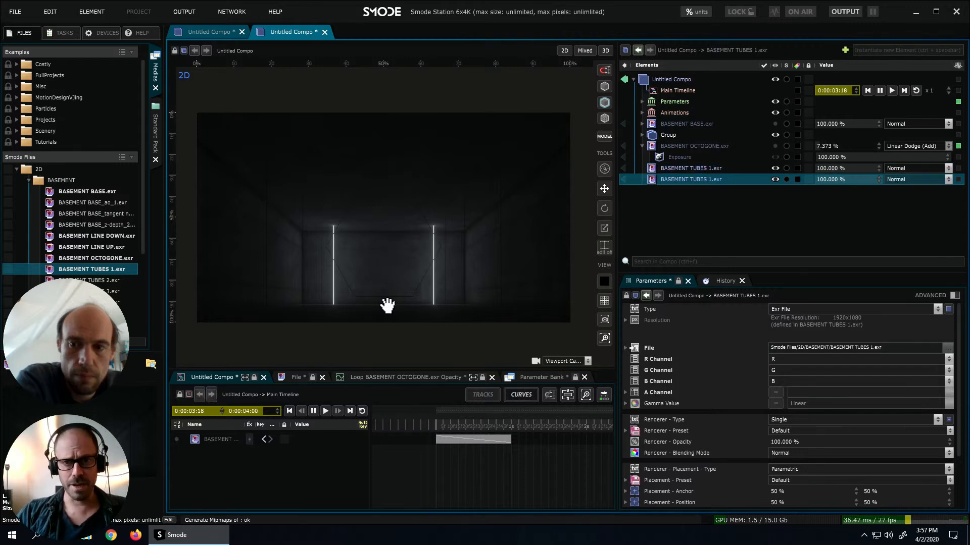
{"action": "left_click_drag", "start_coordinate": [89, 269], "coordinate": [680, 179]}
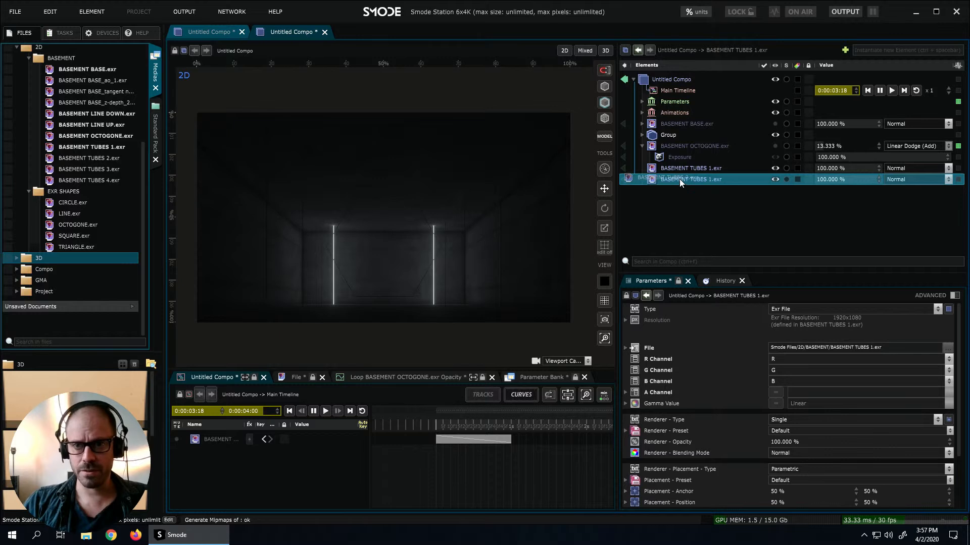
Duplicate the BASEMENT TUBES 2 layer and replace the copy's file with BASEMENT TUBES 3.exr.
{"action": "key", "text": "ctrl+d"}
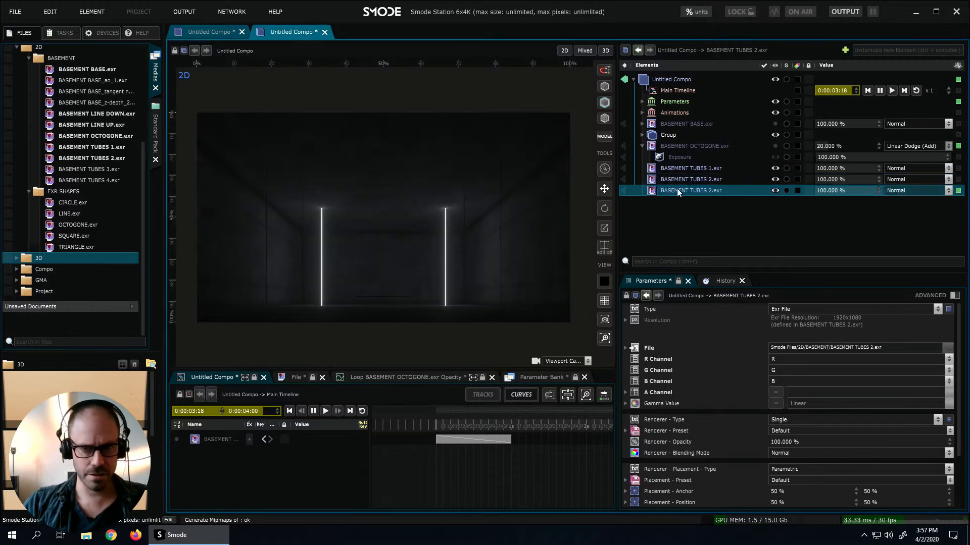
{"action": "scroll", "coordinate": [75, 185], "scroll_direction": "up", "scroll_amount": 2}
{"action": "left_click_drag", "start_coordinate": [82, 196], "coordinate": [685, 187]}
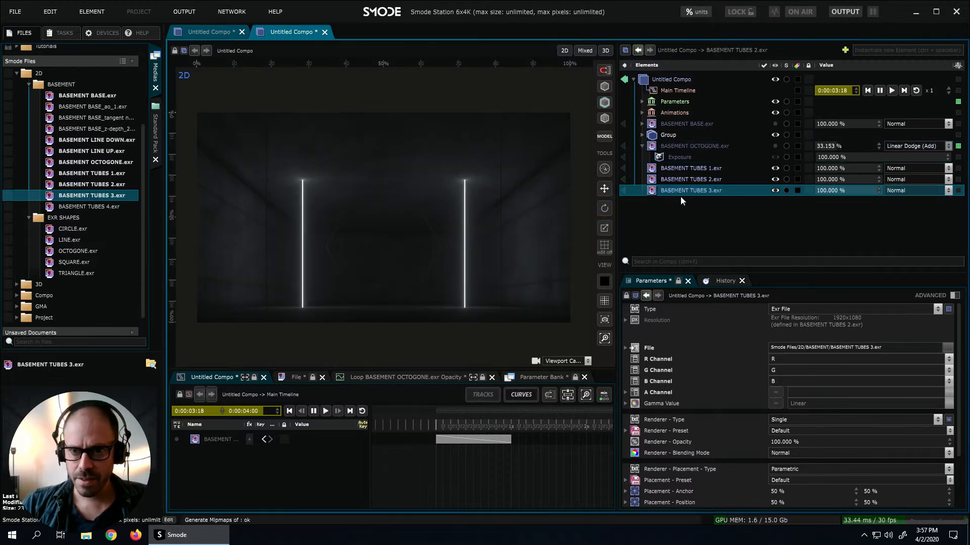
Duplicate the BASEMENT TUBES 3 layer and replace the copy's file with BASEMENT TUBES 4.exr.
{"action": "key", "text": "ctrl+d"}
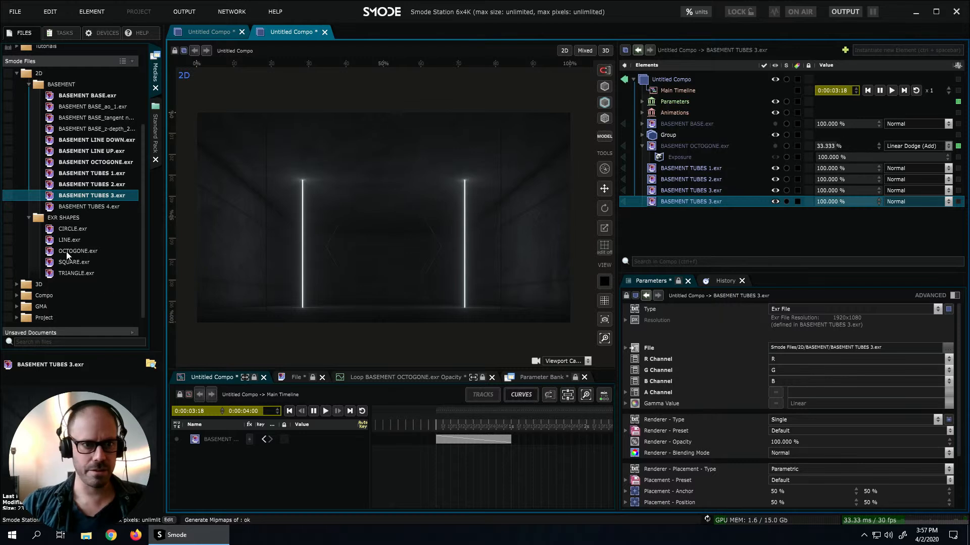
{"action": "left_click", "coordinate": [90, 207]}
{"action": "left_click_drag", "start_coordinate": [90, 205], "coordinate": [709, 202]}
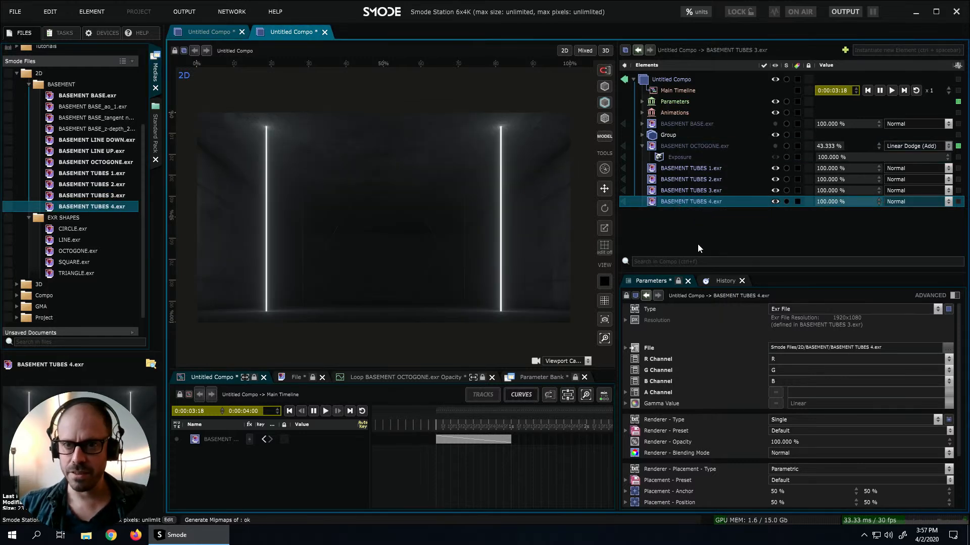
Add the four BASEMENT TUBES layers as tracks in the main timeline, enlarging the timeline area for its clips.
{"action": "left_click", "coordinate": [678, 92]}
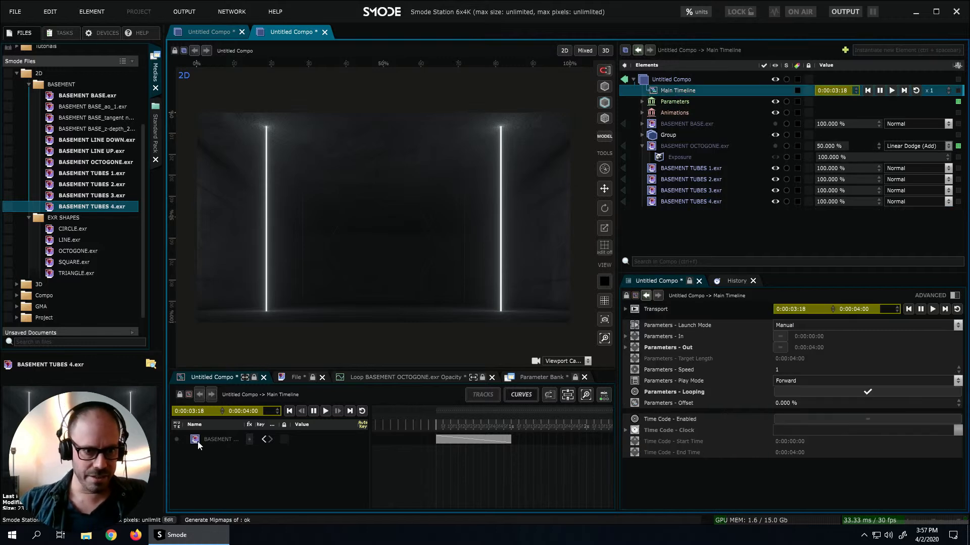
{"action": "scroll", "coordinate": [497, 458], "scroll_direction": "down", "scroll_amount": 3}
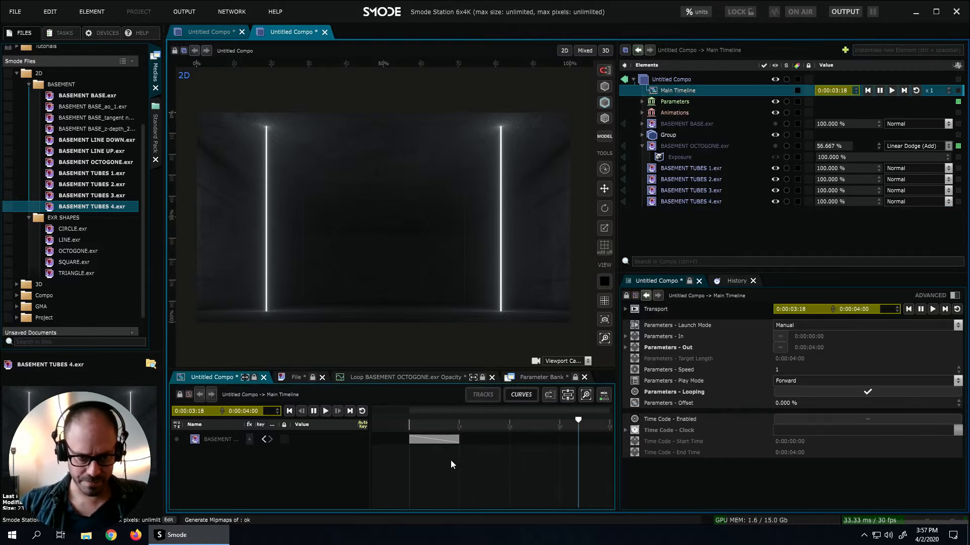
{"action": "left_click_drag", "start_coordinate": [369, 466], "coordinate": [299, 465]}
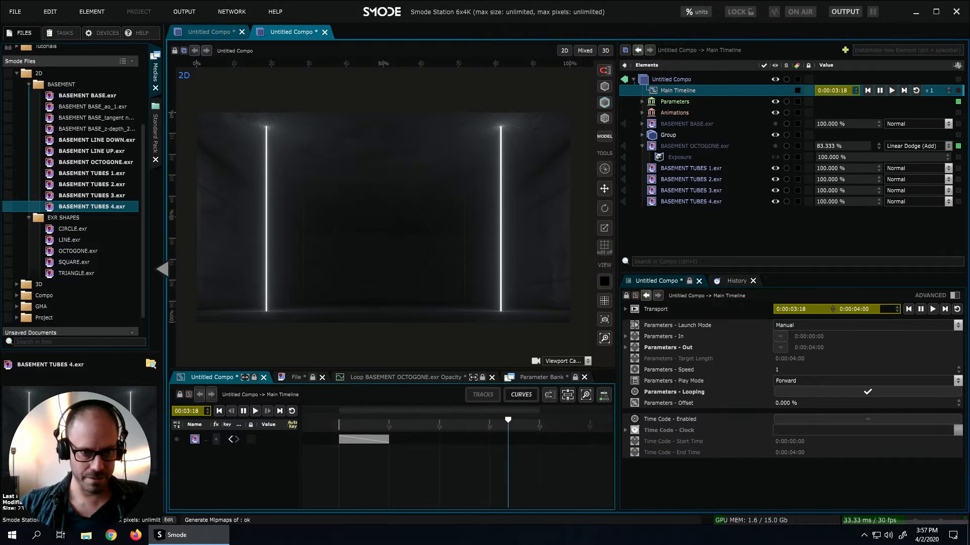
{"action": "left_click_drag", "start_coordinate": [165, 429], "coordinate": [116, 429]}
{"action": "left_click", "coordinate": [668, 168]}
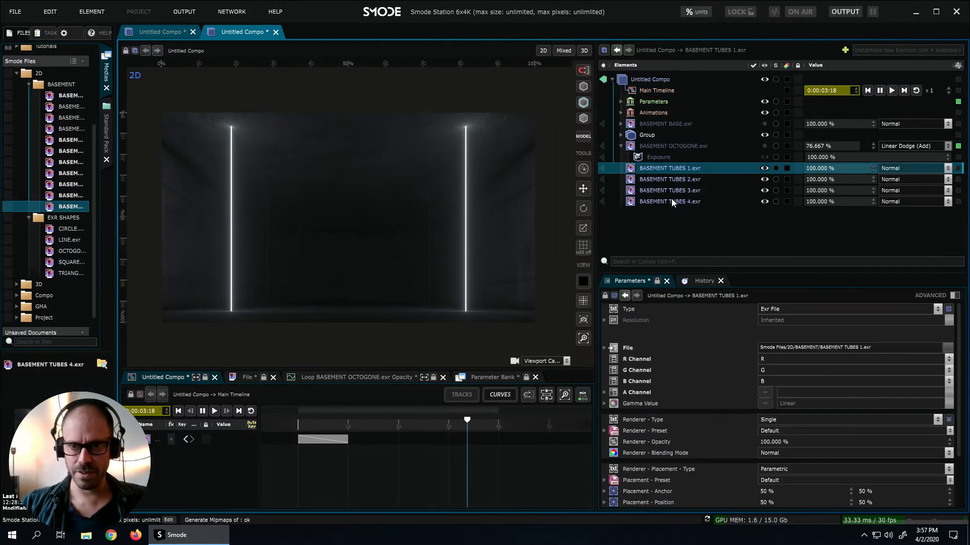
{"action": "left_click", "coordinate": [671, 198], "text": "shift"}
{"action": "left_click_drag", "start_coordinate": [661, 170], "coordinate": [361, 479]}
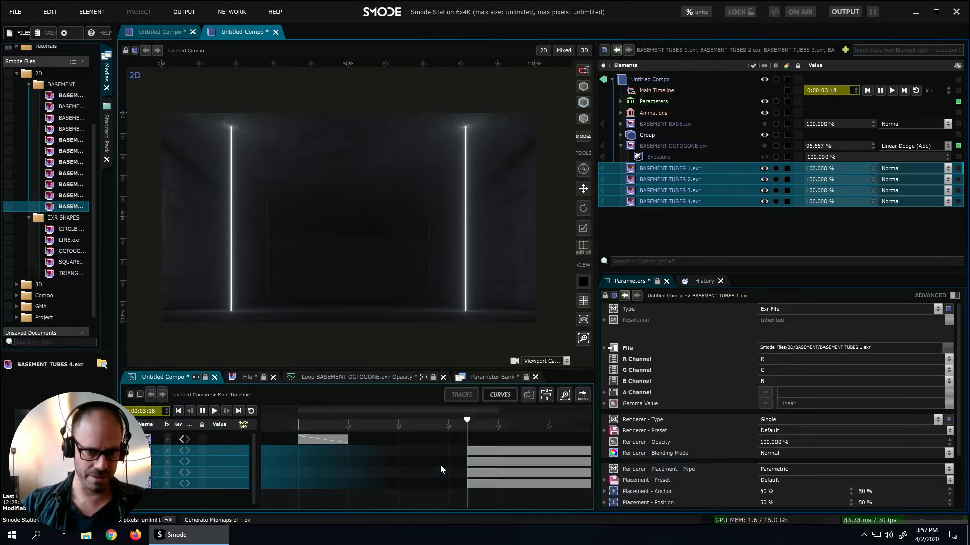
Return the playhead to 0:00:00:00 and deactivate the group holding the BASEMENT LINE layers.
{"action": "left_click_drag", "start_coordinate": [467, 420], "coordinate": [298, 420]}
{"action": "left_click", "coordinate": [505, 451]}
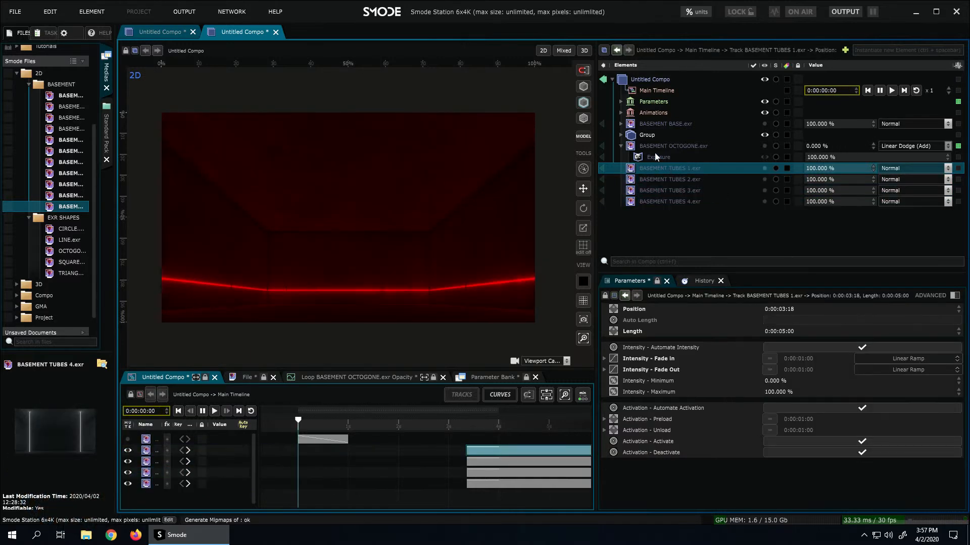
{"action": "left_click", "coordinate": [658, 134]}
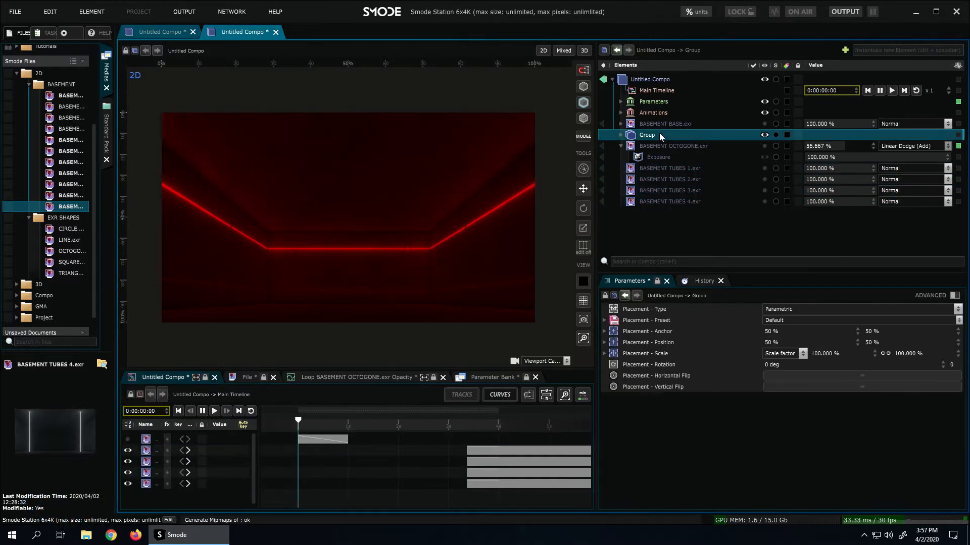
Move all four BASEMENT TUBES clips together so they start at 0:00:00:00 in the main timeline.
{"action": "left_click", "coordinate": [494, 453]}
{"action": "left_click", "coordinate": [488, 462], "text": "ctrl"}
{"action": "left_click", "coordinate": [486, 472], "text": "ctrl"}
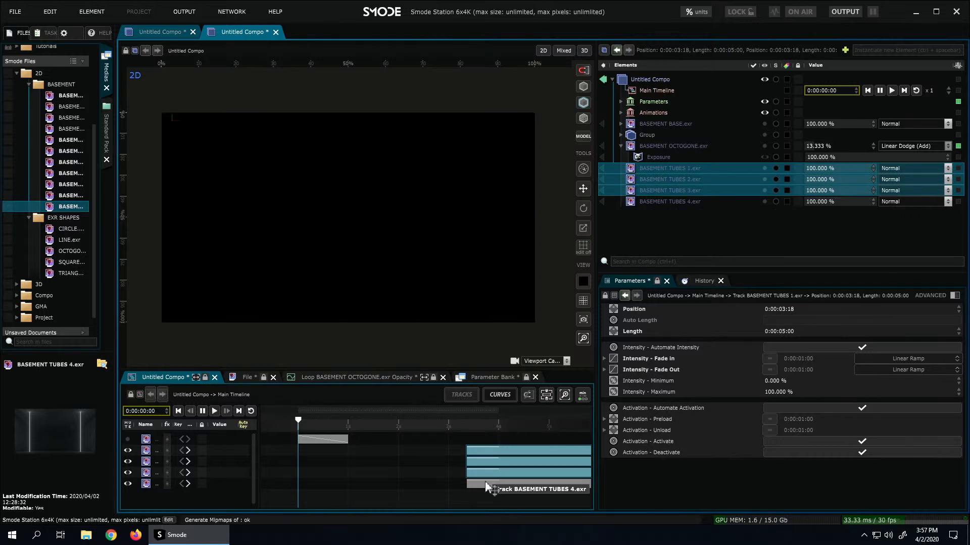
{"action": "left_click", "coordinate": [485, 484], "text": "ctrl"}
{"action": "left_click_drag", "start_coordinate": [485, 481], "coordinate": [280, 462]}
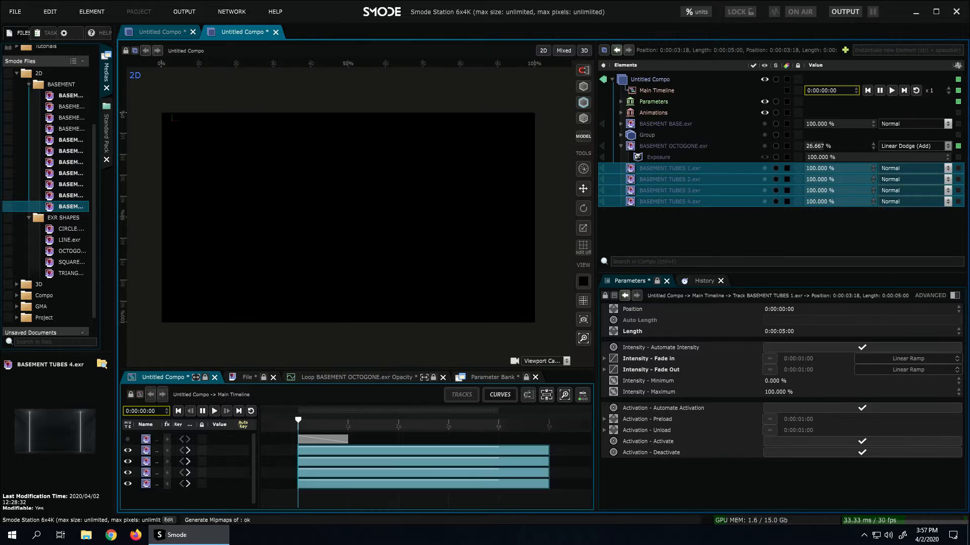
Set the four BASEMENT TUBES clips to a length of 0:00:01:00 and enable their 0:00:01:00 linear-ramp fade out.
{"action": "double_click", "coordinate": [804, 330]}
{"action": "key", "text": "Return"}
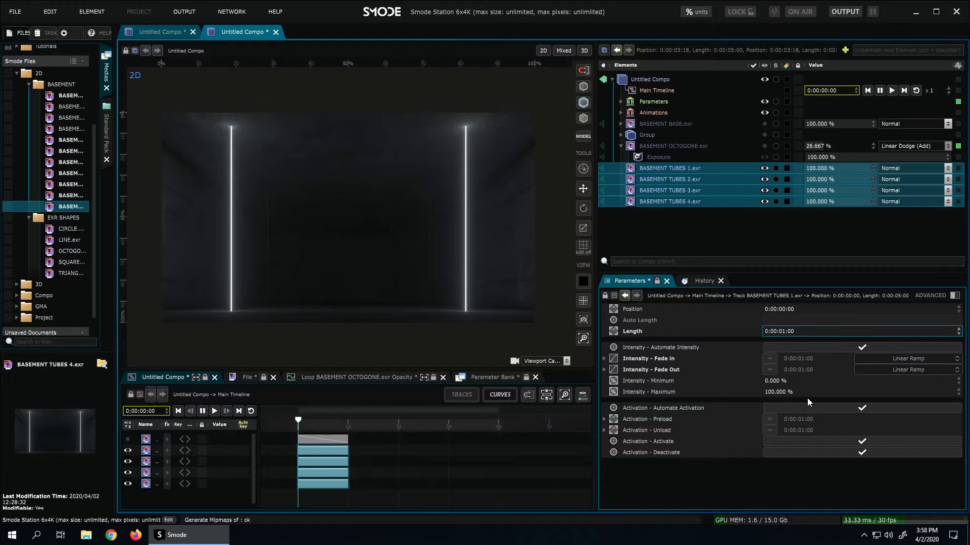
{"action": "left_click", "coordinate": [770, 370]}
Set the BASEMENT TUBES 1 layer's blending mode to Linear Dodge (Add) and clear the clip selection.
{"action": "left_click", "coordinate": [909, 170]}
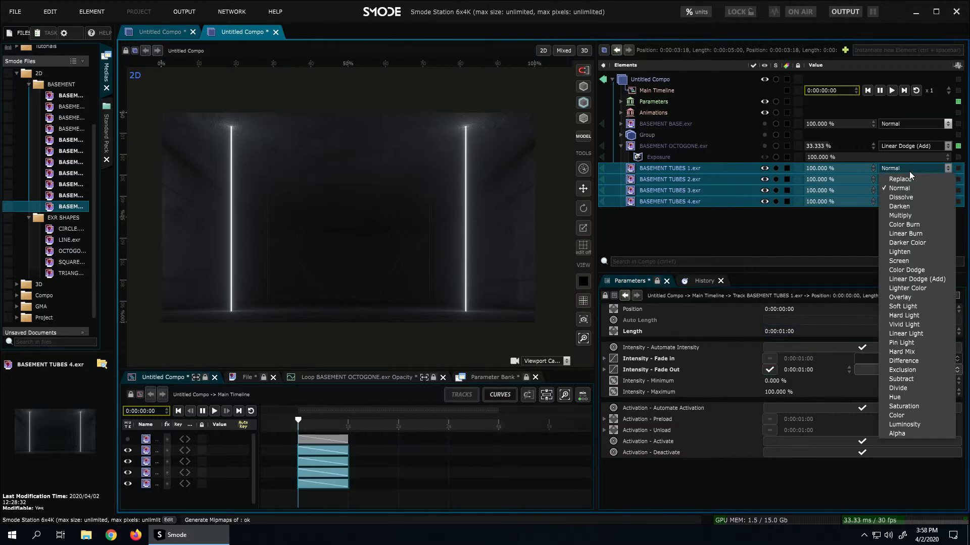
{"action": "left_click", "coordinate": [921, 281]}
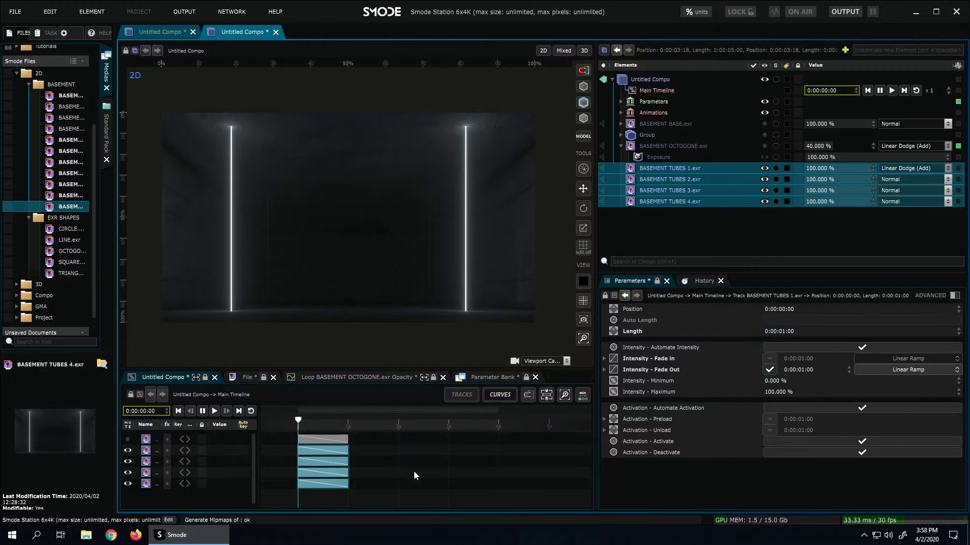
{"action": "left_click", "coordinate": [414, 471]}
Stagger the BASEMENT TUBES 1, 2 and 3 clips to start at 1, 2 and 3 seconds in the main timeline.
{"action": "left_click", "coordinate": [358, 452]}
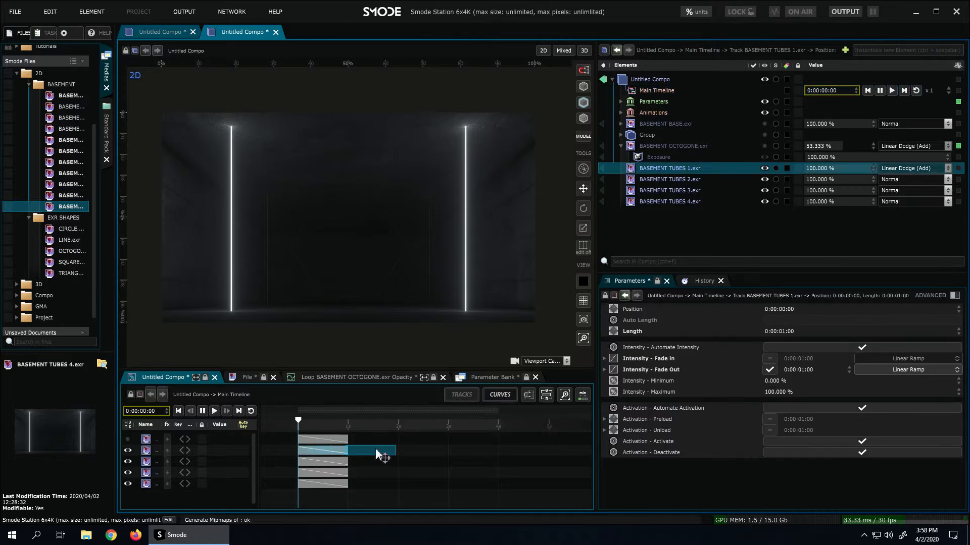
{"action": "left_click_drag", "start_coordinate": [383, 451], "coordinate": [382, 451]}
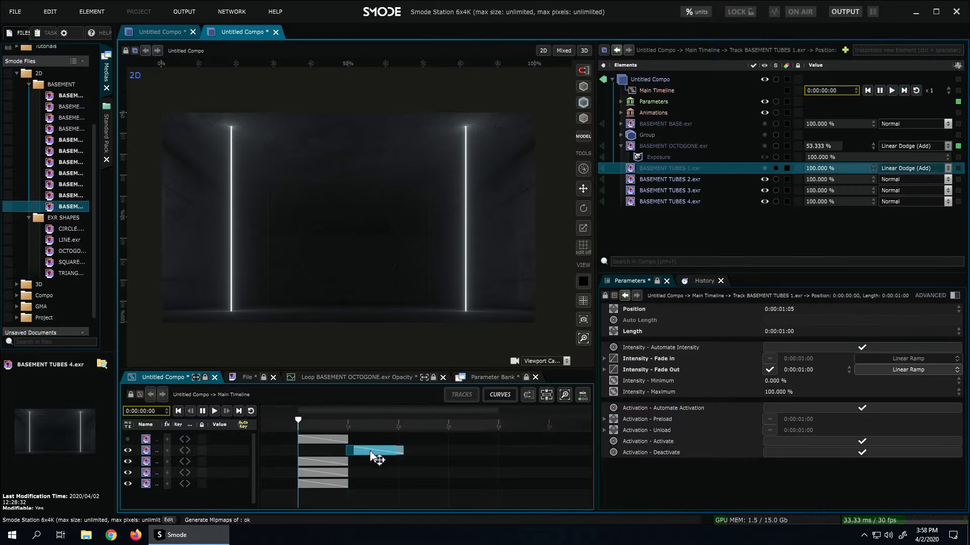
{"action": "left_click_drag", "start_coordinate": [323, 461], "coordinate": [423, 471]}
{"action": "left_click_drag", "start_coordinate": [334, 475], "coordinate": [425, 477]}
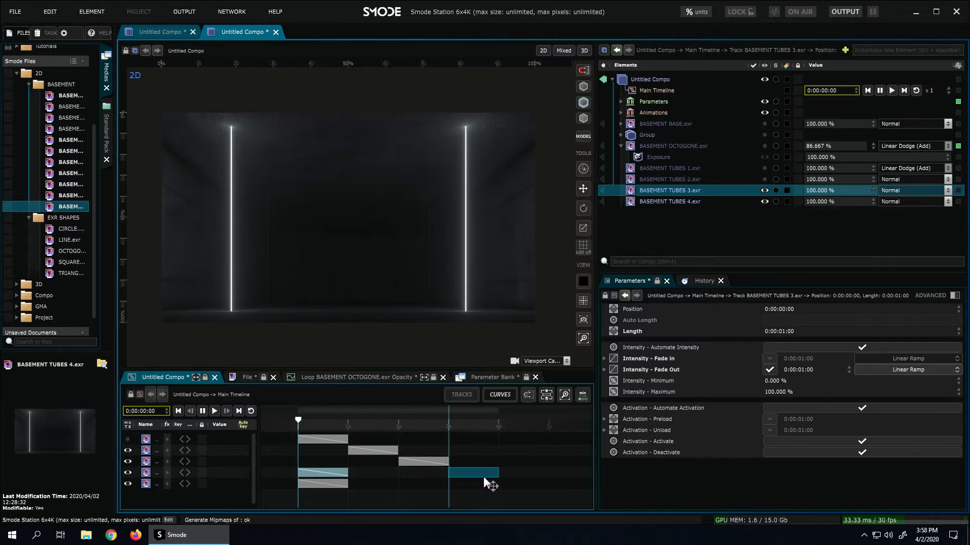
{"action": "left_click_drag", "start_coordinate": [485, 483], "coordinate": [486, 483]}
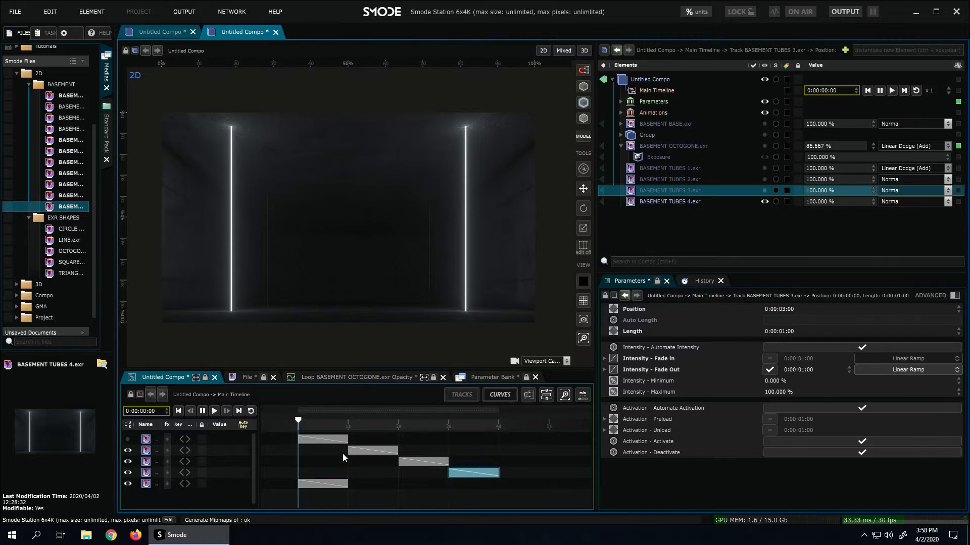
Shift the BASEMENT TUBES 1 to 3 clips one second earlier and start the BASEMENT TUBES 4 clip at 0:00:03:00.
{"action": "left_click", "coordinate": [372, 450]}
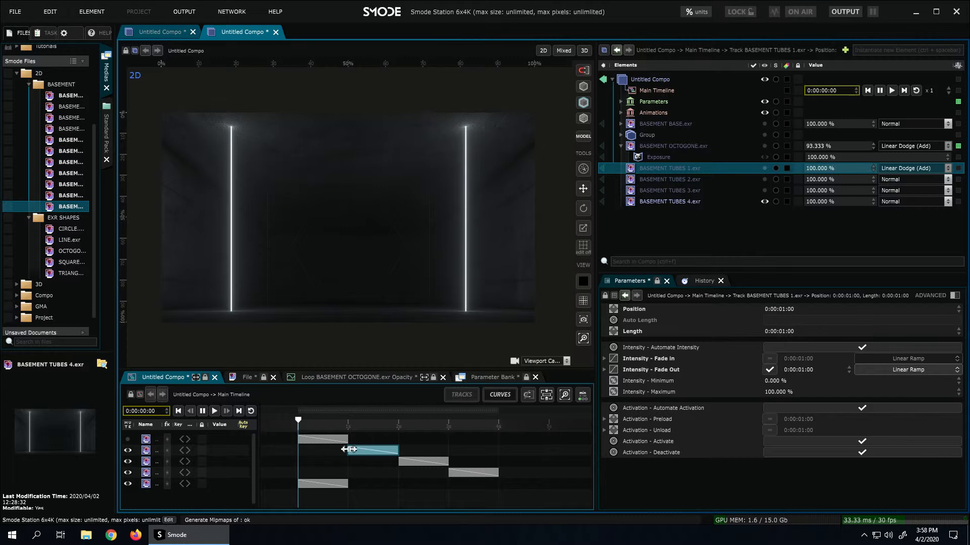
{"action": "left_click", "coordinate": [418, 460], "text": "ctrl"}
{"action": "left_click", "coordinate": [474, 476], "text": "ctrl"}
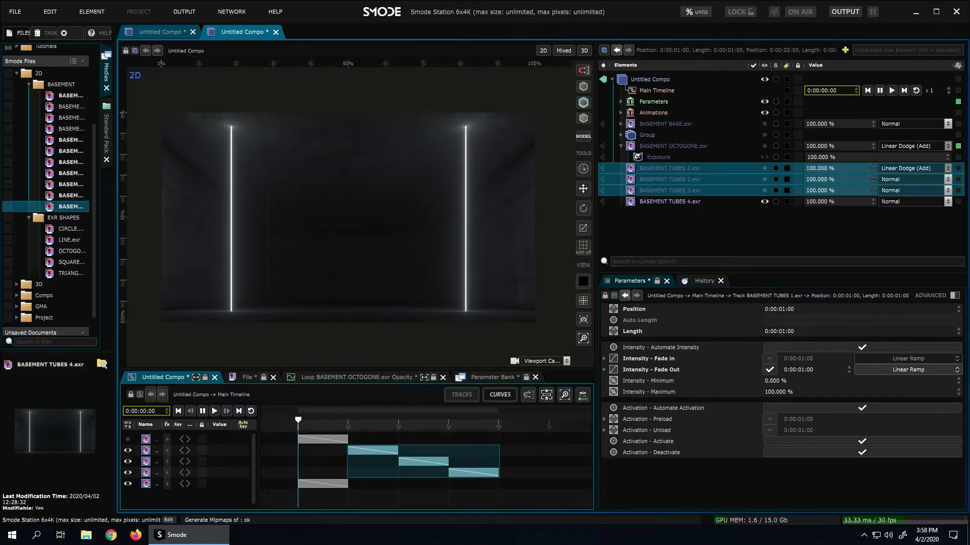
{"action": "left_click_drag", "start_coordinate": [382, 456], "coordinate": [421, 491]}
{"action": "left_click", "coordinate": [325, 485]}
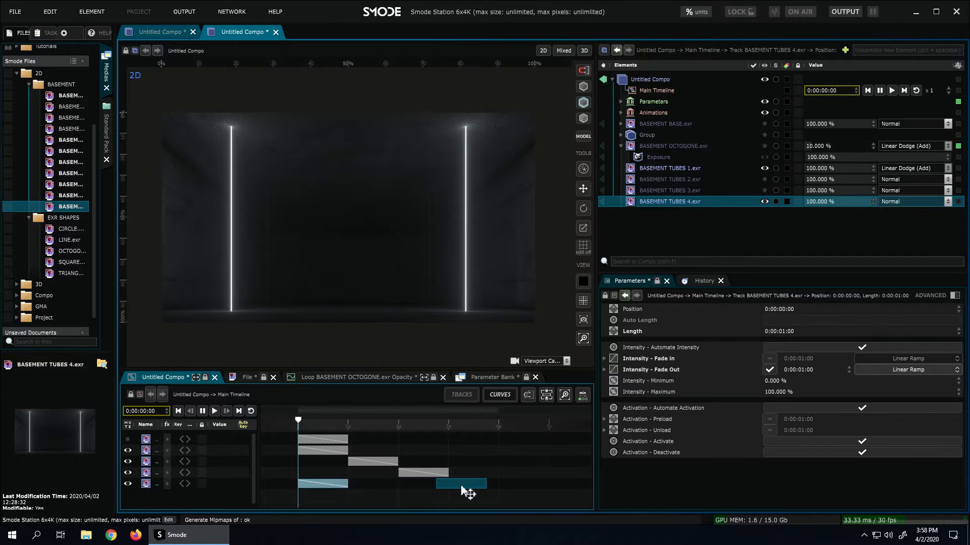
{"action": "left_click_drag", "start_coordinate": [482, 492], "coordinate": [482, 493]}
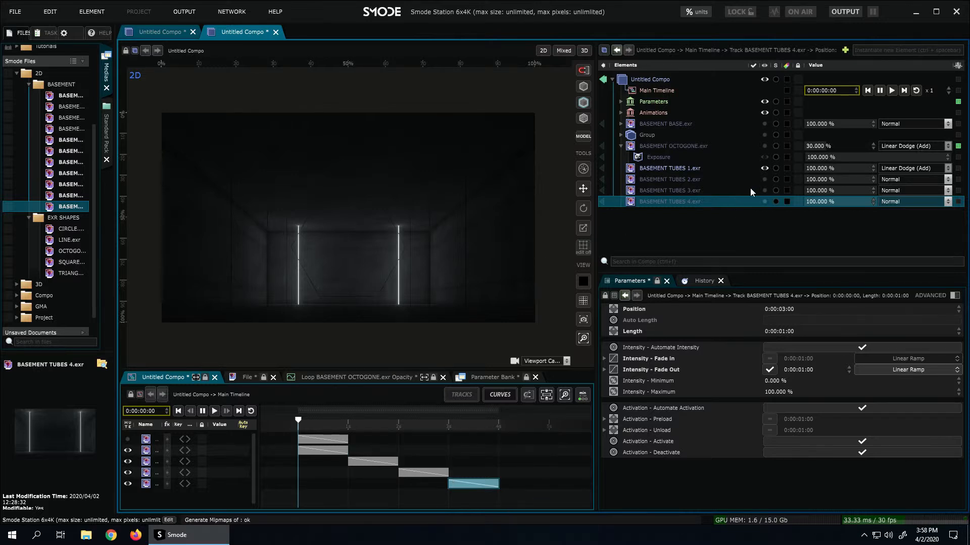
Play the main timeline at speed 3 and reactivate the group of BASEMENT LINE layers.
{"action": "left_click", "coordinate": [890, 91]}
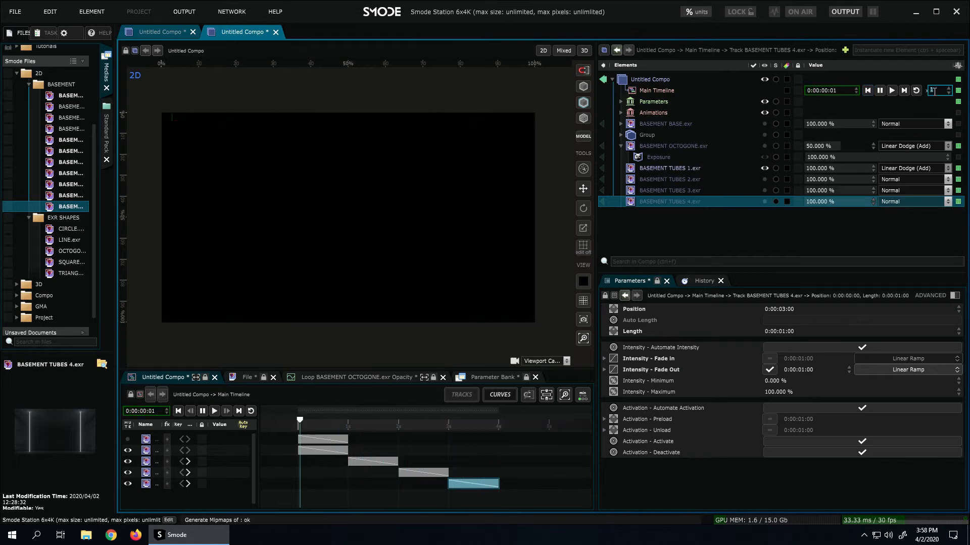
{"action": "type", "text": "3"}
{"action": "key", "text": "Return"}
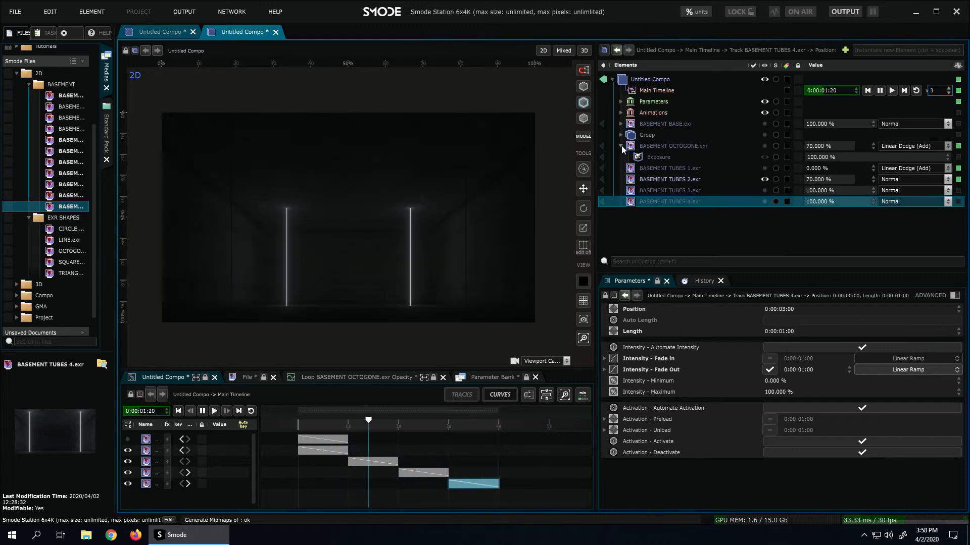
{"action": "left_click", "coordinate": [621, 146]}
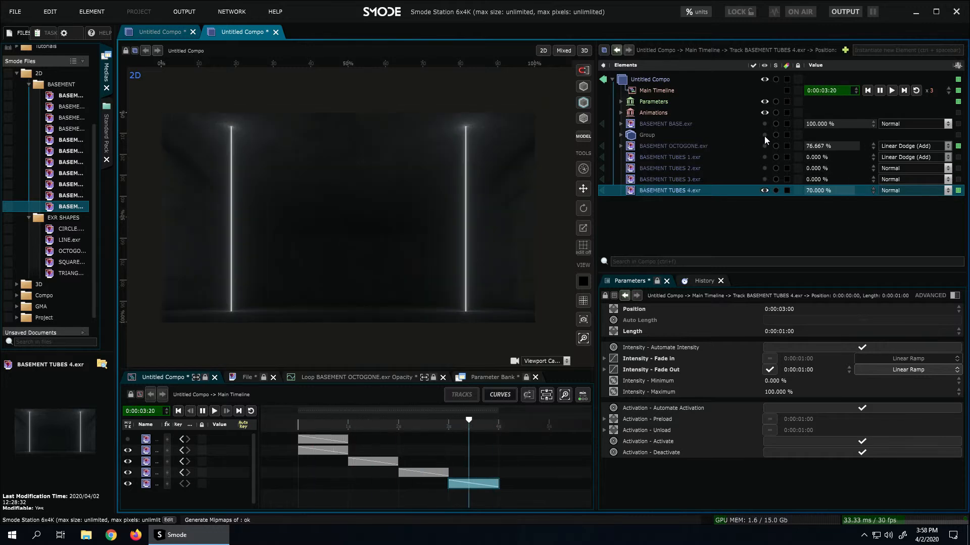
{"action": "left_click", "coordinate": [765, 135]}
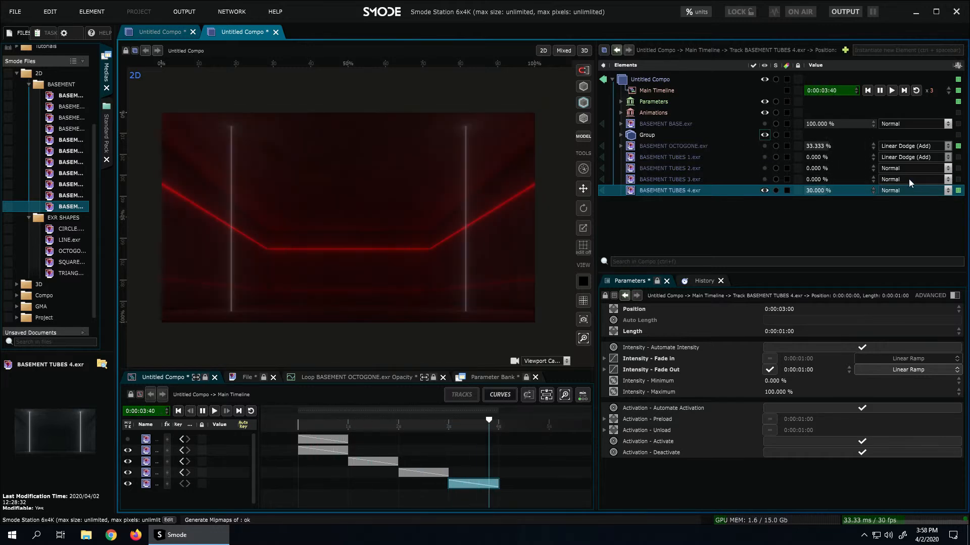
Set the blending mode of all four BASEMENT TUBES layers to Linear Dodge (Add).
{"action": "left_click", "coordinate": [654, 157]}
{"action": "left_click", "coordinate": [659, 191], "text": "shift"}
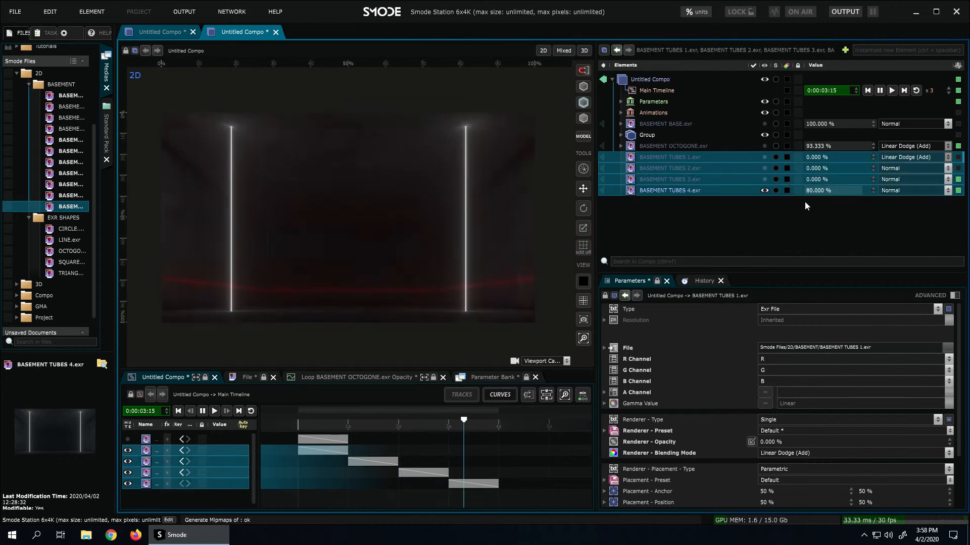
{"action": "left_click", "coordinate": [911, 168]}
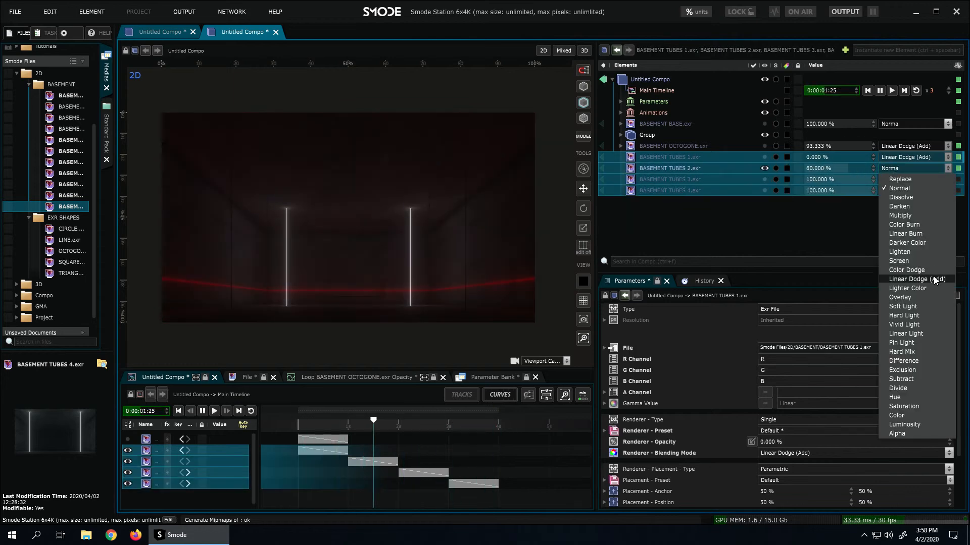
{"action": "left_click", "coordinate": [935, 278]}
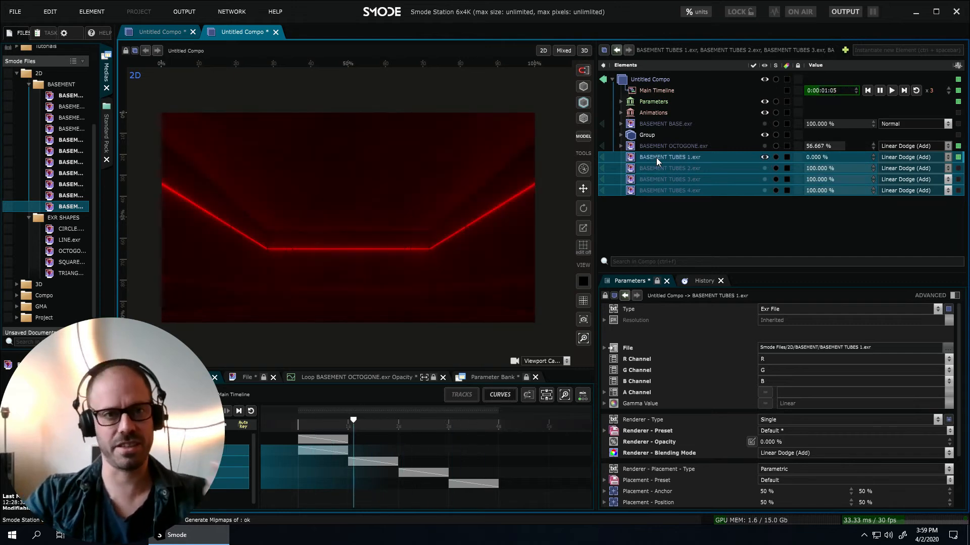
Group the four BASEMENT TUBES layers into a compo and set its blending mode to Linear Dodge (Add).
{"action": "left_click", "coordinate": [656, 157]}
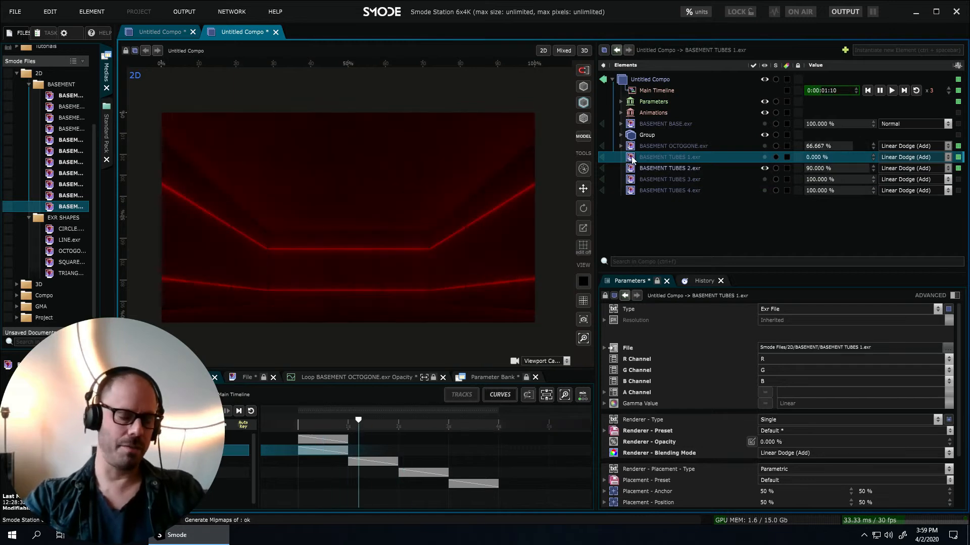
{"action": "left_click", "coordinate": [667, 190], "text": "shift"}
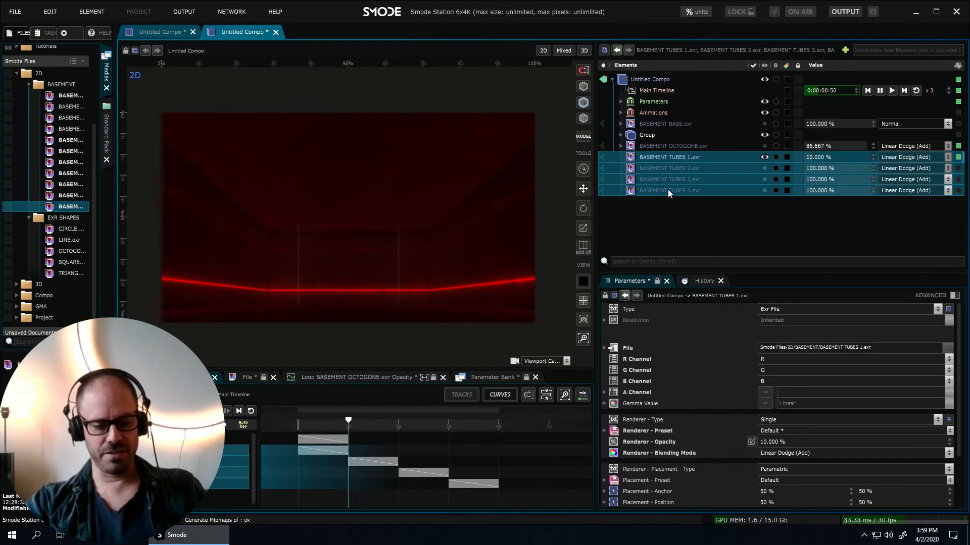
{"action": "key", "text": "ctrl+g"}
{"action": "left_click", "coordinate": [904, 157]}
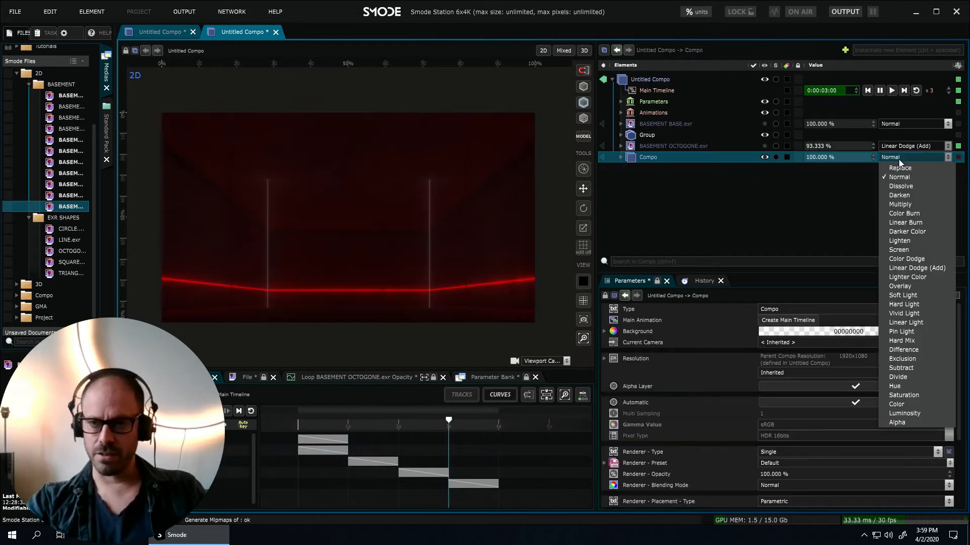
{"action": "left_click", "coordinate": [932, 267]}
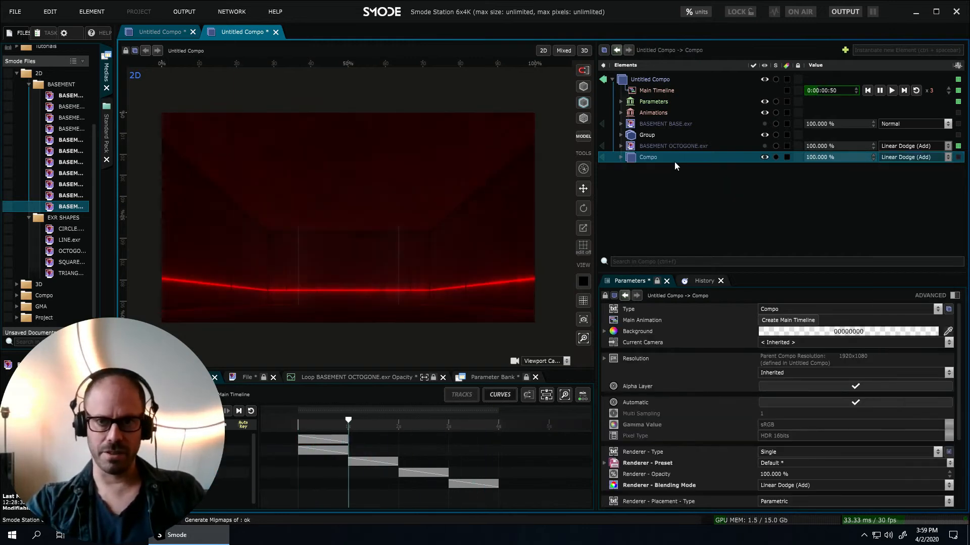
Add an Exposure color modifier to the compo holding the BASEMENT TUBES layers.
{"action": "right_click", "coordinate": [662, 157]}
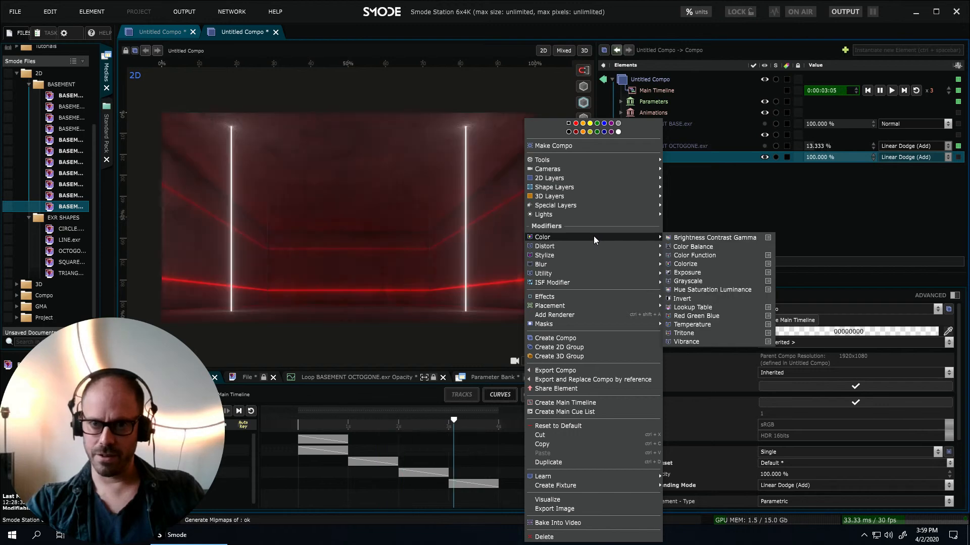
{"action": "left_click", "coordinate": [707, 271]}
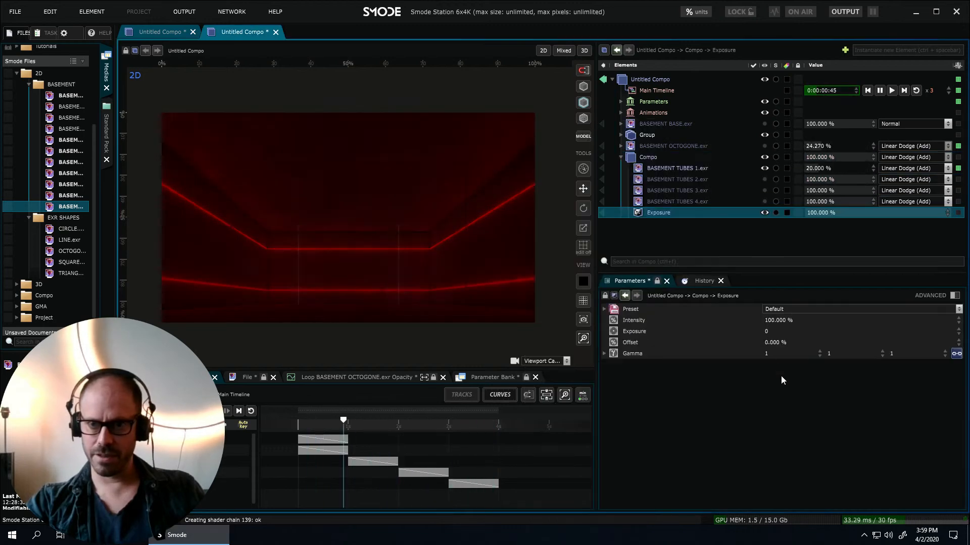
Set the Exposure modifier on the BASEMENT TUBES compo to an exposure of 6 and a gamma of 0.5.
{"action": "left_click", "coordinate": [774, 332]}
{"action": "type", "text": "6"}
{"action": "key", "text": "Return"}
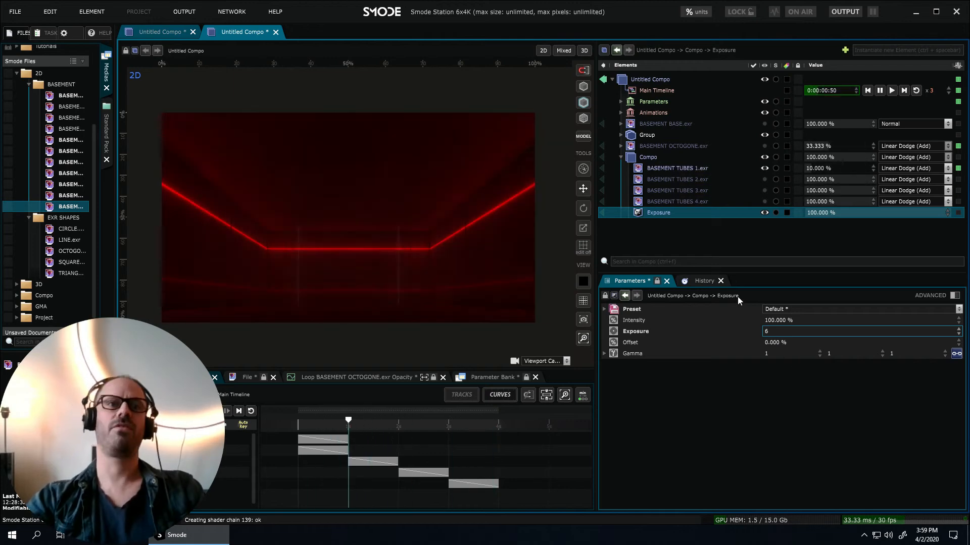
{"action": "left_click", "coordinate": [777, 353]}
{"action": "type", "text": ".5"}
{"action": "key", "text": "Return"}
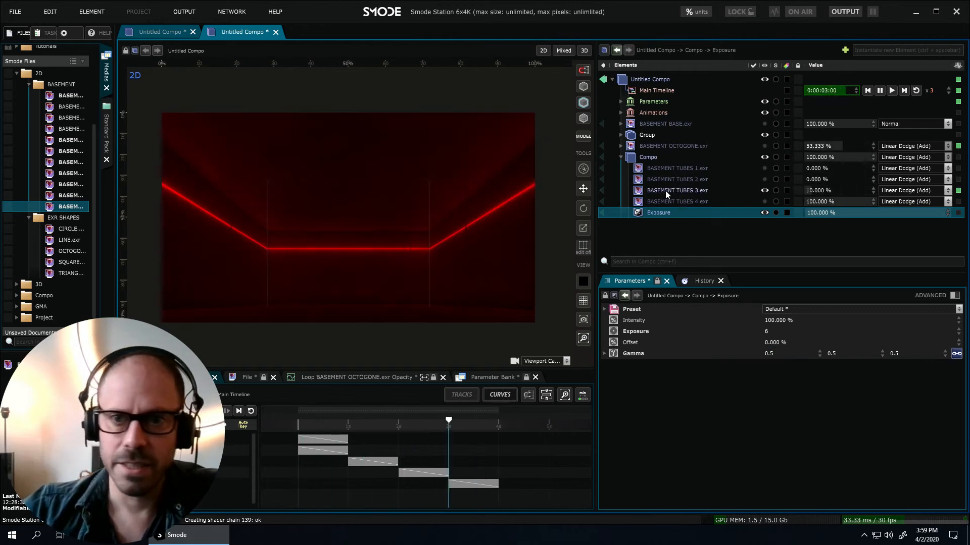
Reactivate BASEMENT OCTOGONE.exr after the tubes compo in the element order, and deactivate its opacity loop animation.
{"action": "left_click", "coordinate": [652, 157]}
{"action": "left_click_drag", "start_coordinate": [668, 146], "coordinate": [685, 179]}
{"action": "left_click", "coordinate": [764, 157]}
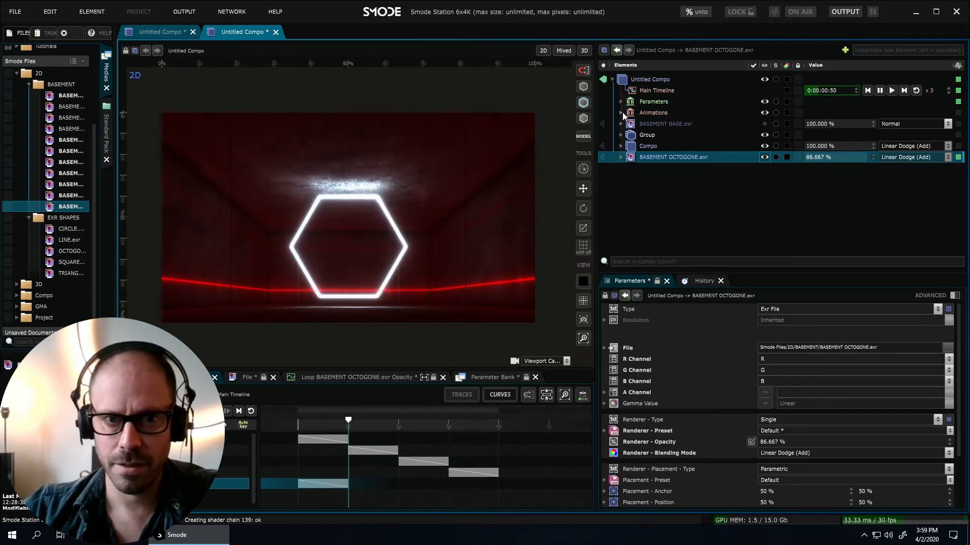
{"action": "left_click", "coordinate": [621, 113]}
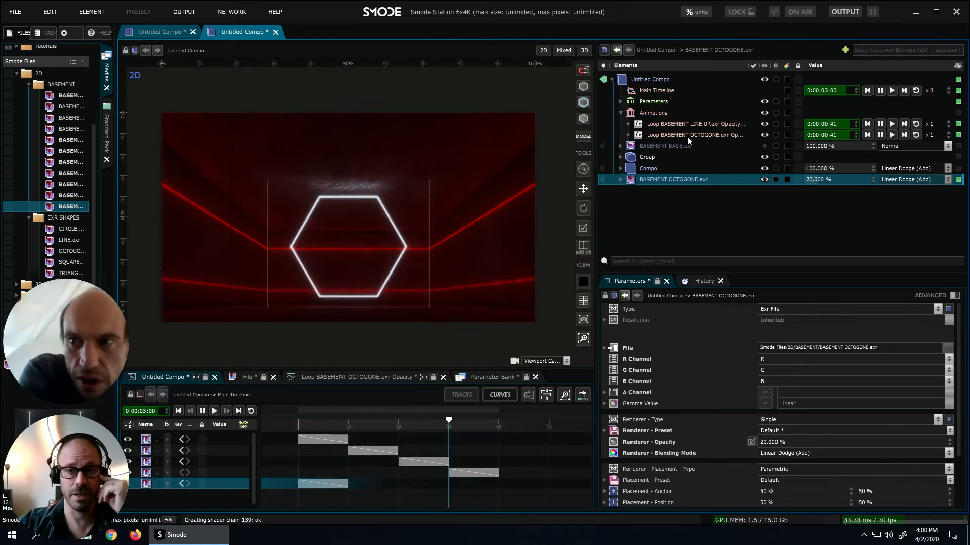
{"action": "left_click", "coordinate": [764, 134]}
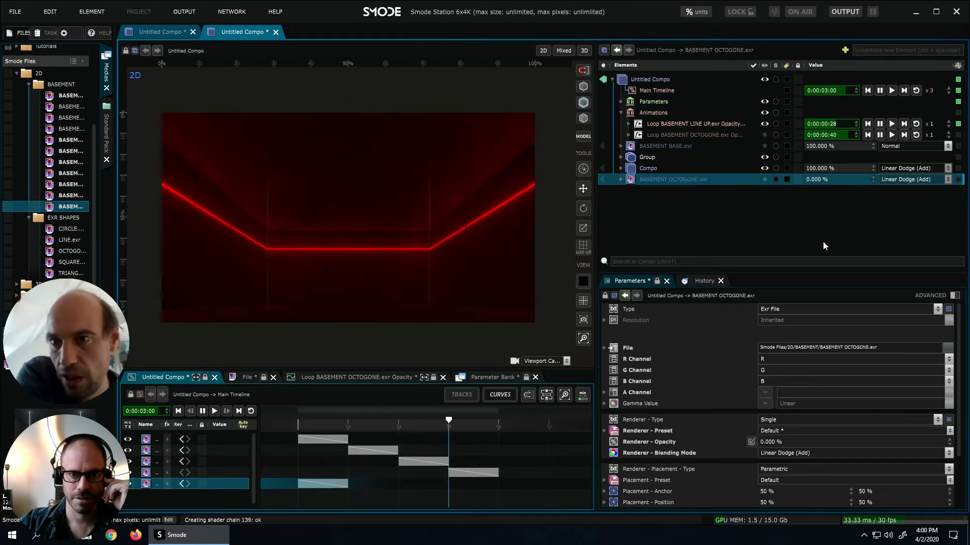
Set the blending mode of BASEMENT OCTOGONE.exr to Normal and deactivate the group of BASEMENT LINE layers.
{"action": "left_click", "coordinate": [895, 180]}
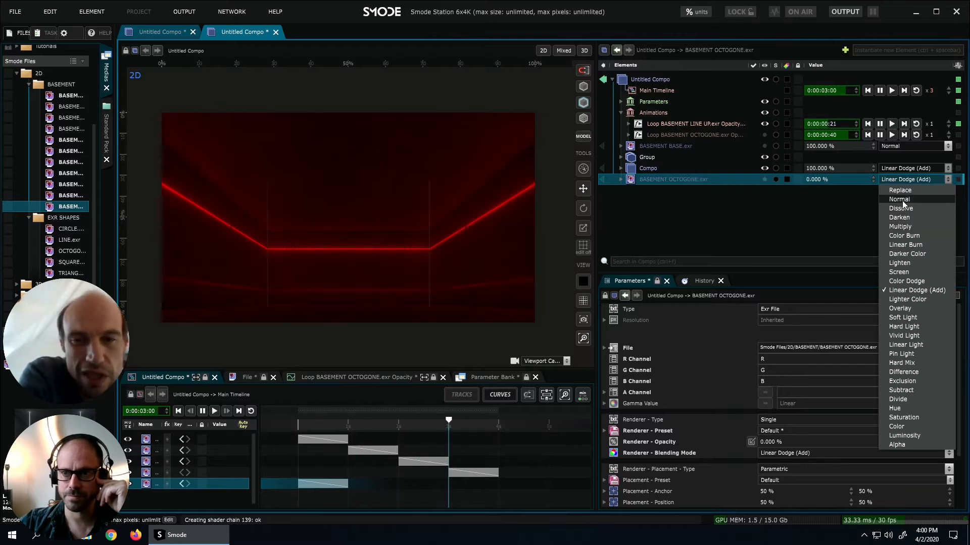
{"action": "left_click", "coordinate": [899, 199]}
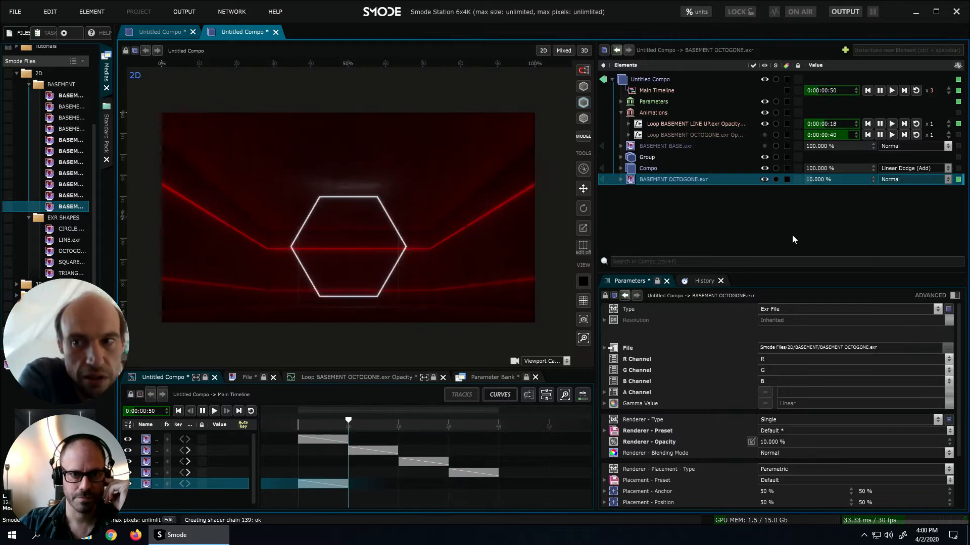
{"action": "left_click", "coordinate": [764, 157]}
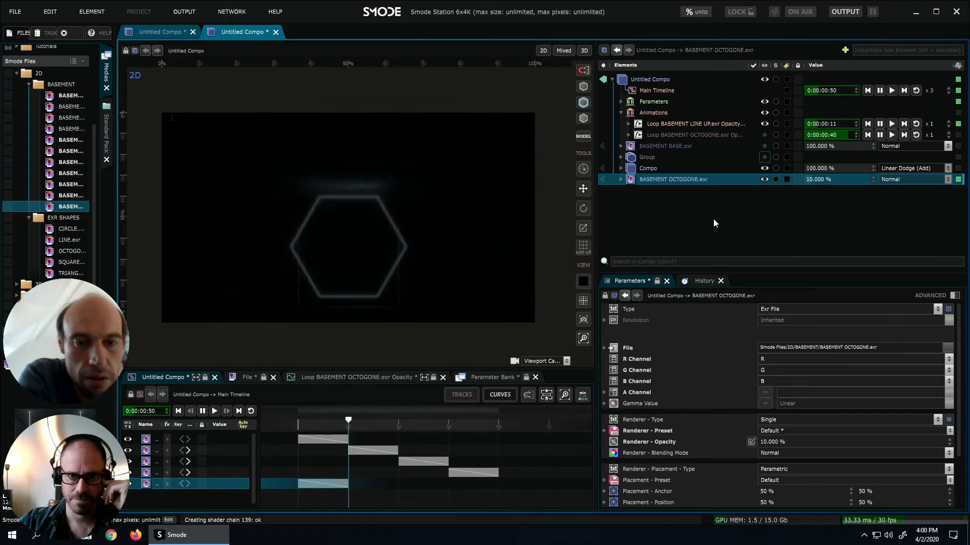
{"action": "left_click", "coordinate": [620, 168]}
{"action": "left_click", "coordinate": [634, 168]}
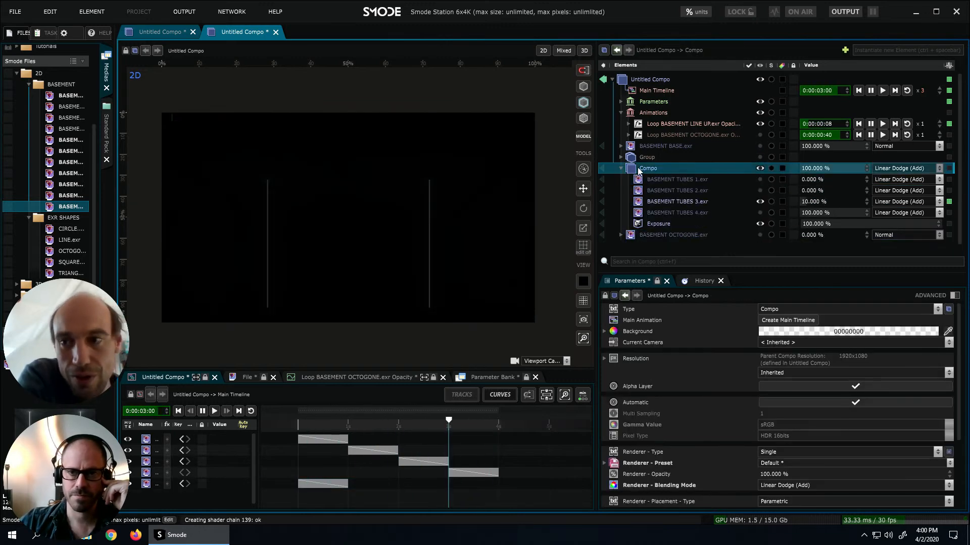
{"action": "right_click", "coordinate": [634, 168]}
{"action": "mouse_move", "coordinate": [604, 199]}
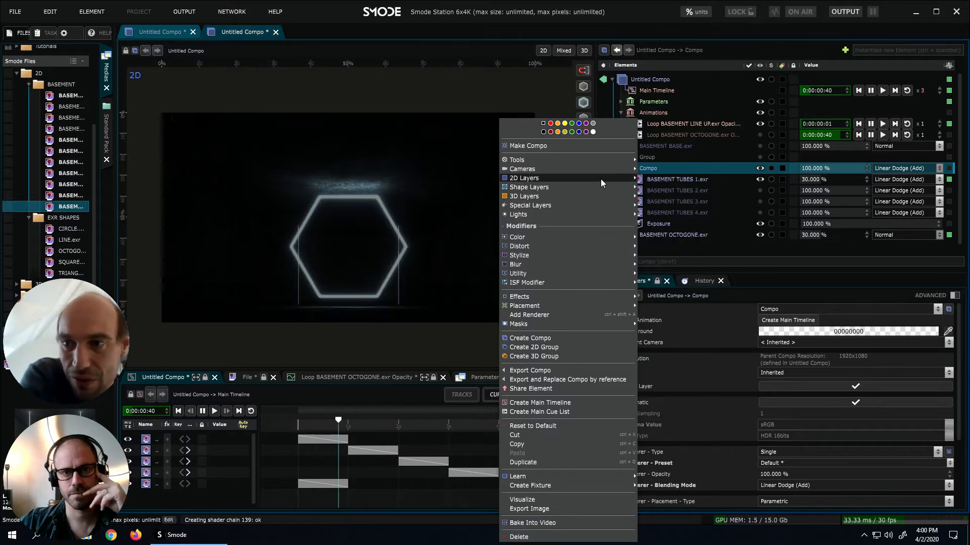
{"action": "mouse_move", "coordinate": [601, 179]}
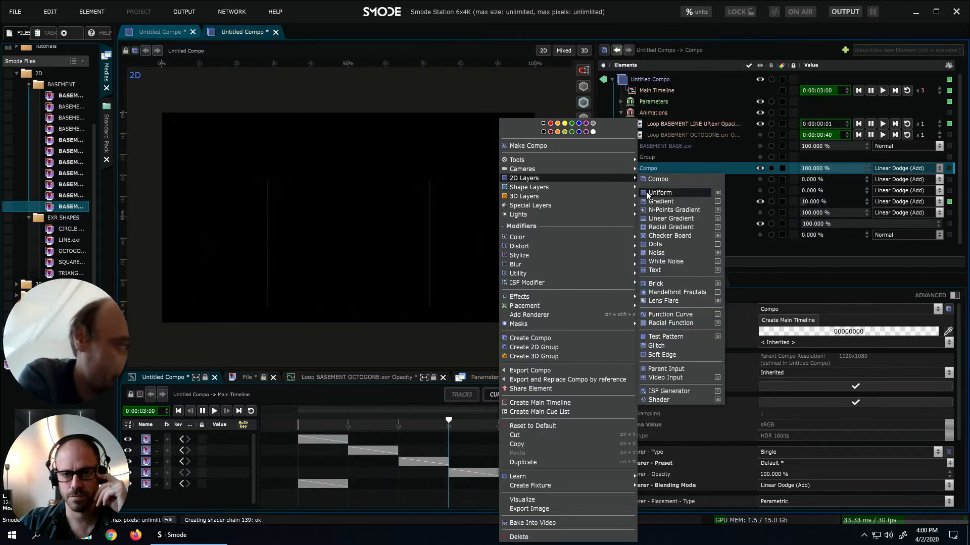
{"action": "left_click", "coordinate": [646, 193]}
{"action": "key", "text": "Delete"}
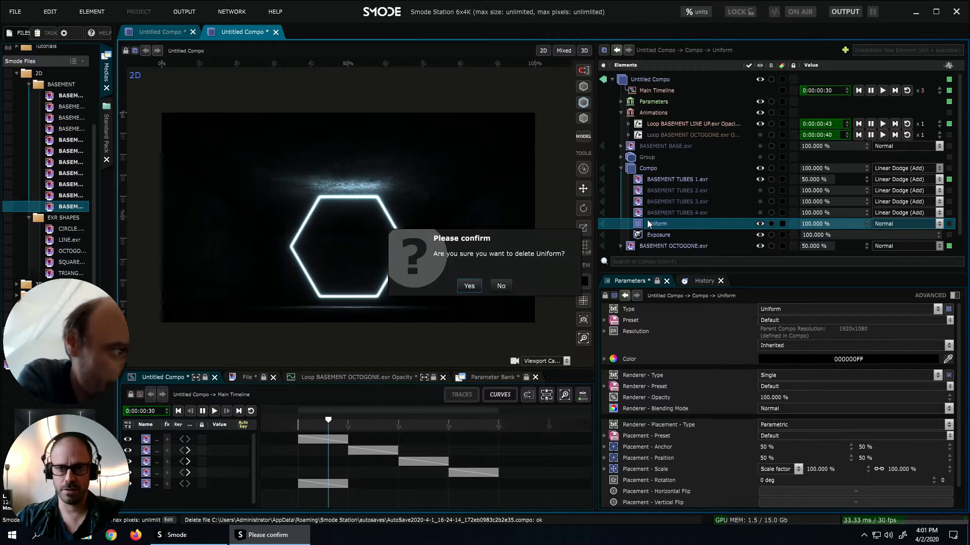
{"action": "key", "text": "Return"}
Add a Red Green Blue color modifier to the tubes compo and set its color to red FF2626.
{"action": "left_click", "coordinate": [644, 168]}
{"action": "right_click", "coordinate": [645, 167]}
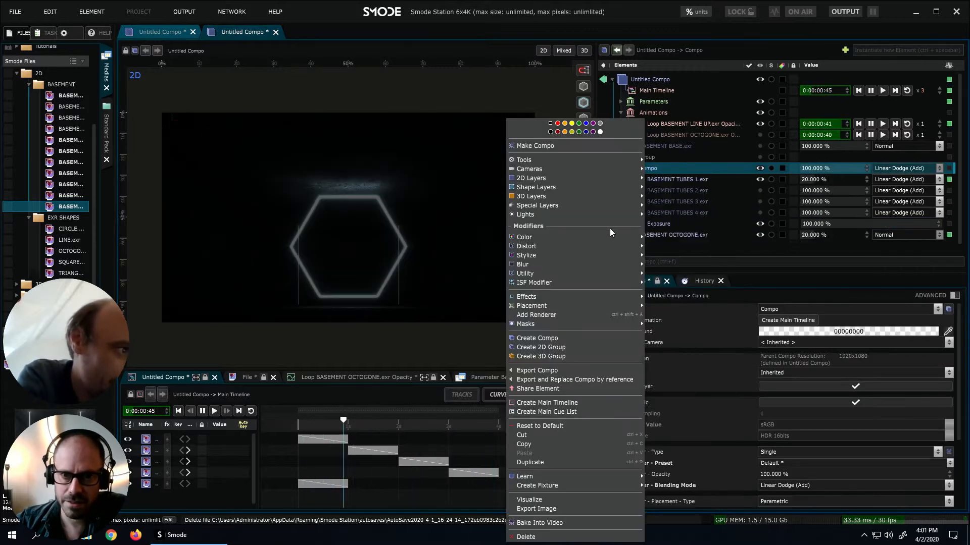
{"action": "mouse_move", "coordinate": [610, 234]}
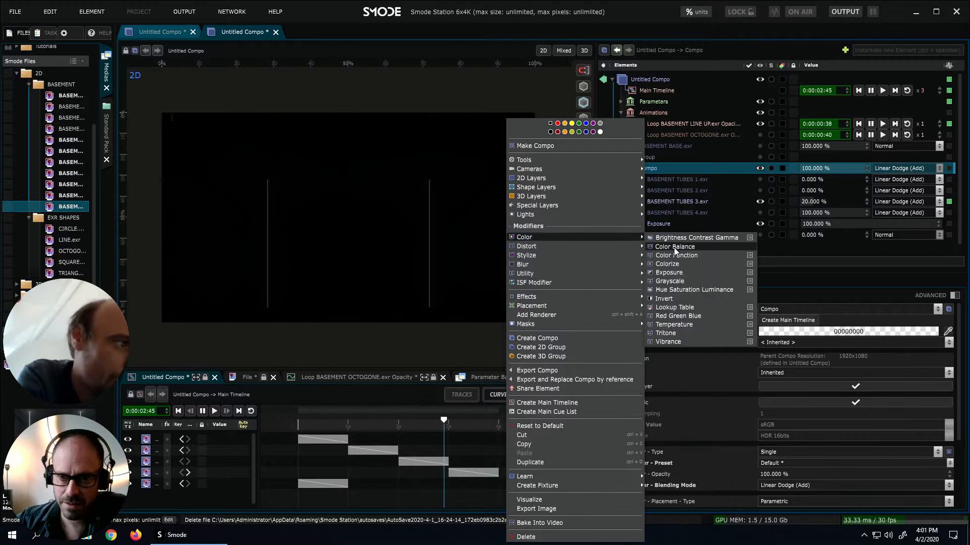
{"action": "left_click", "coordinate": [679, 316]}
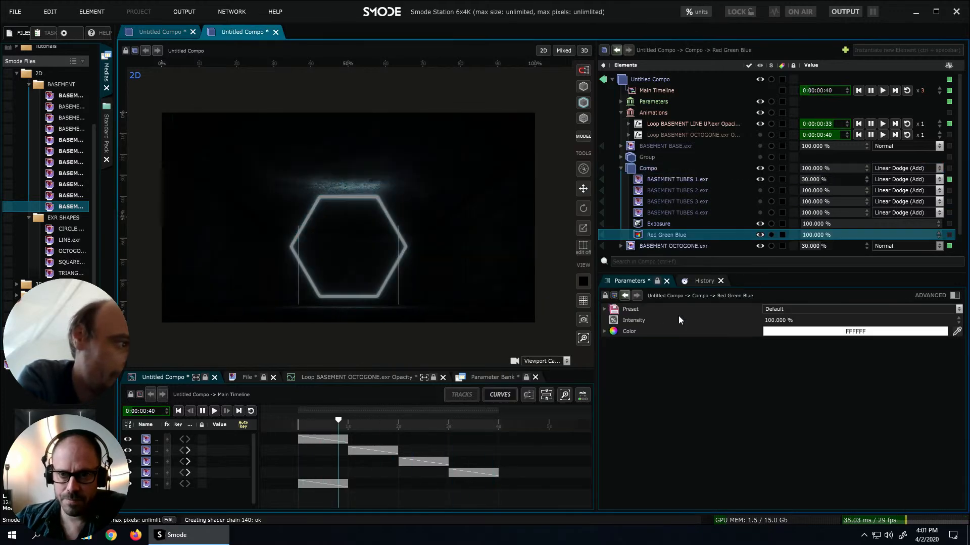
{"action": "left_click", "coordinate": [797, 332]}
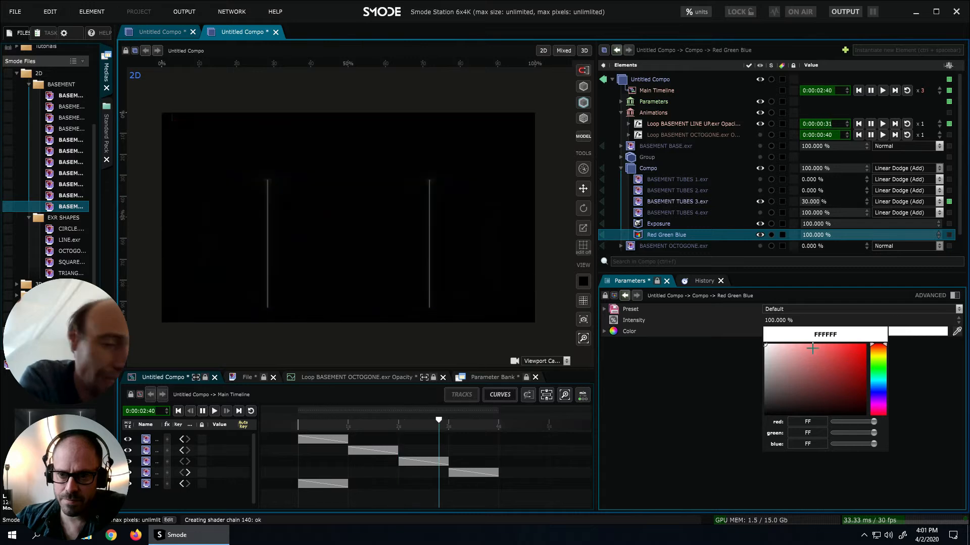
{"action": "left_click", "coordinate": [813, 344]}
{"action": "left_click_drag", "start_coordinate": [813, 344], "coordinate": [851, 328]}
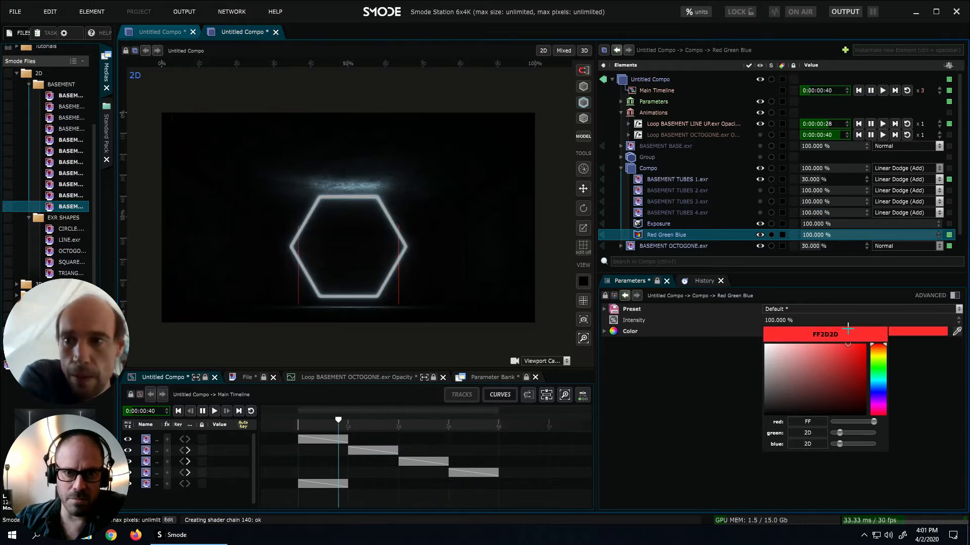
{"action": "left_click", "coordinate": [646, 429]}
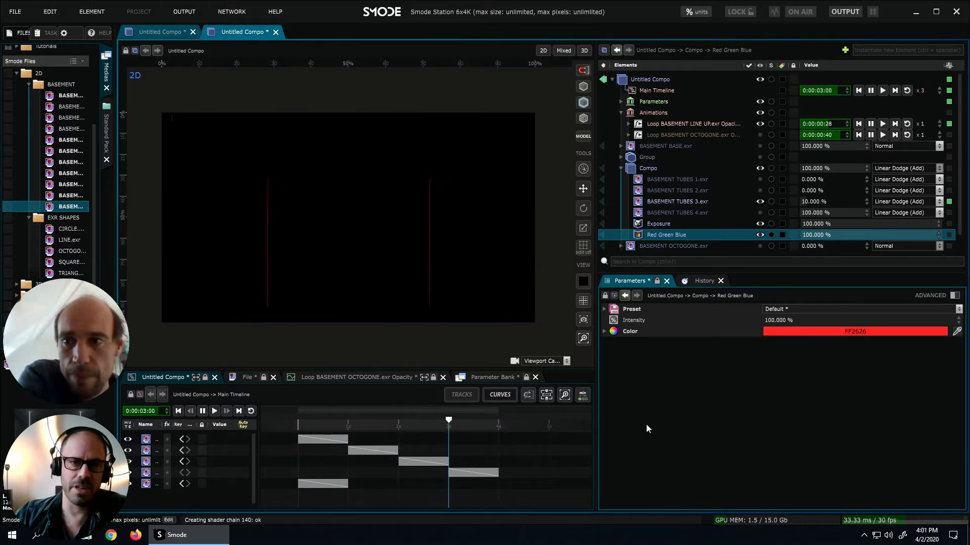
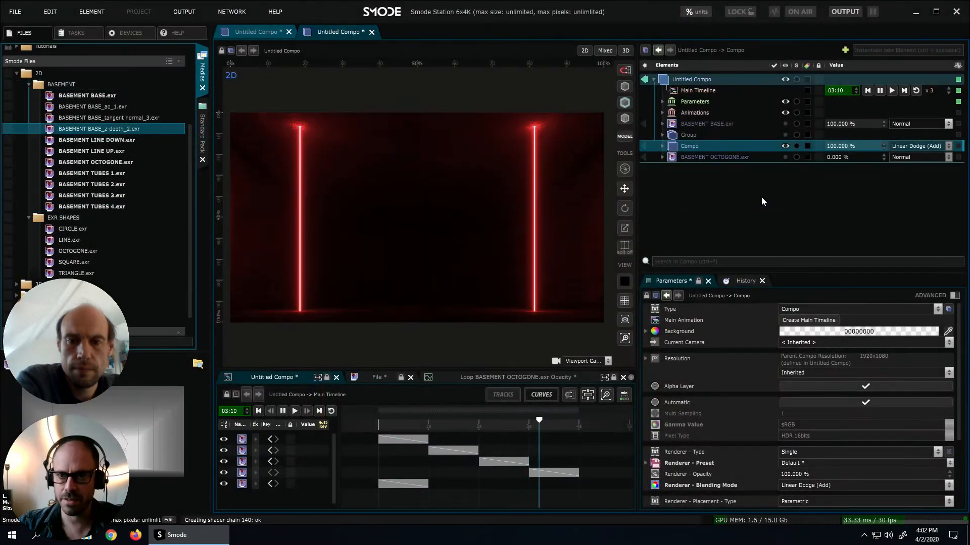
Add BASEMENT BASE_z-depth_2.exr as the last layer of the main compo and examine its depth shading around the octagon.
{"action": "left_click_drag", "start_coordinate": [762, 197], "coordinate": [762, 198]}
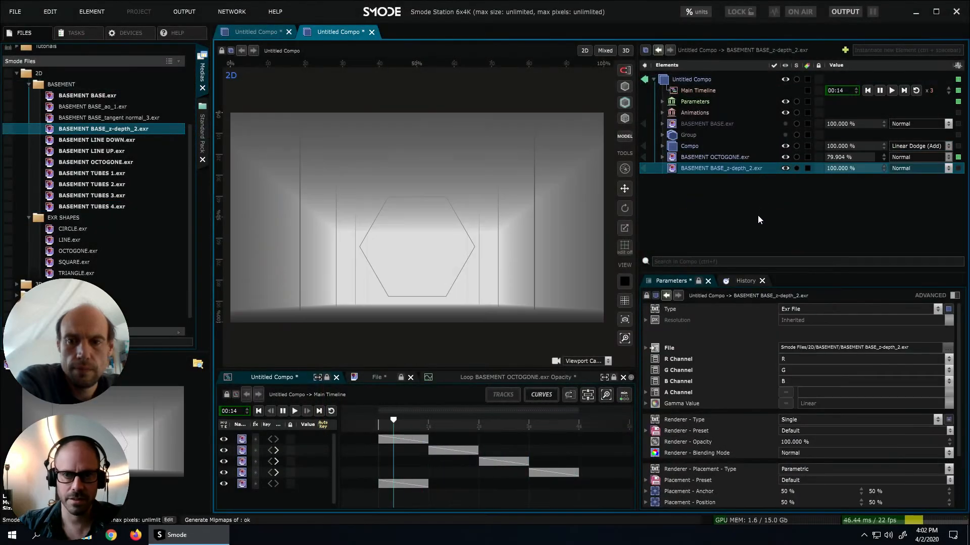
{"action": "scroll", "coordinate": [438, 275], "scroll_direction": "up", "scroll_amount": 4}
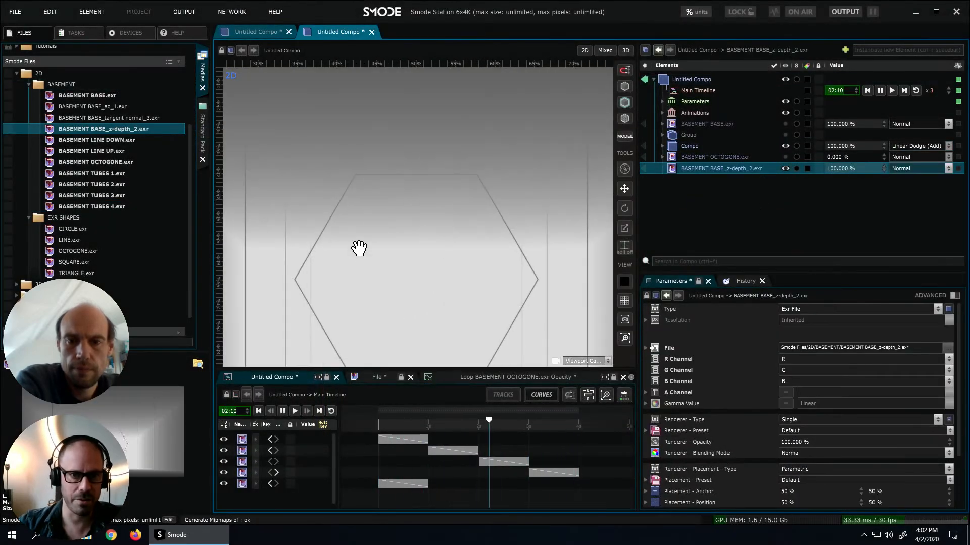
{"action": "left_click_drag", "start_coordinate": [408, 272], "coordinate": [428, 189]}
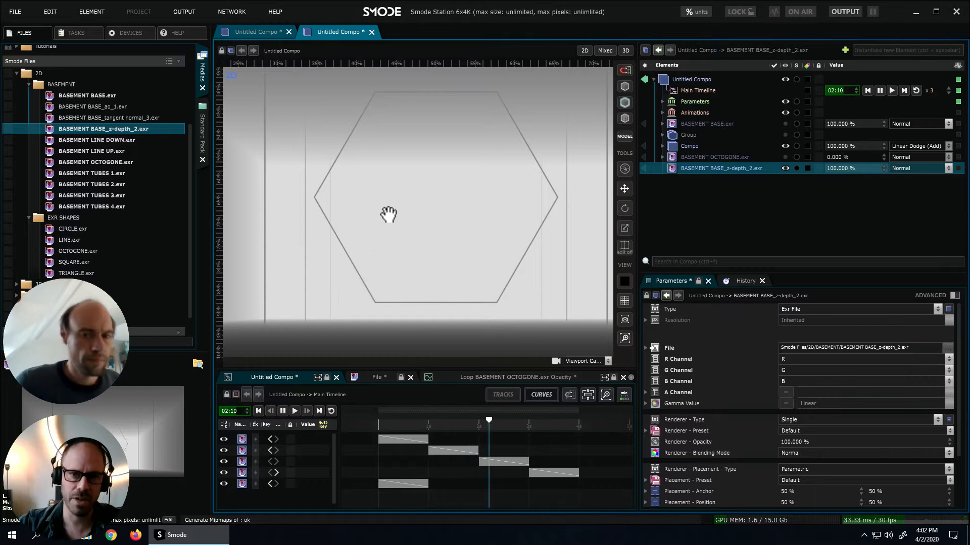
{"action": "scroll", "coordinate": [386, 213], "scroll_direction": "down", "scroll_amount": 2}
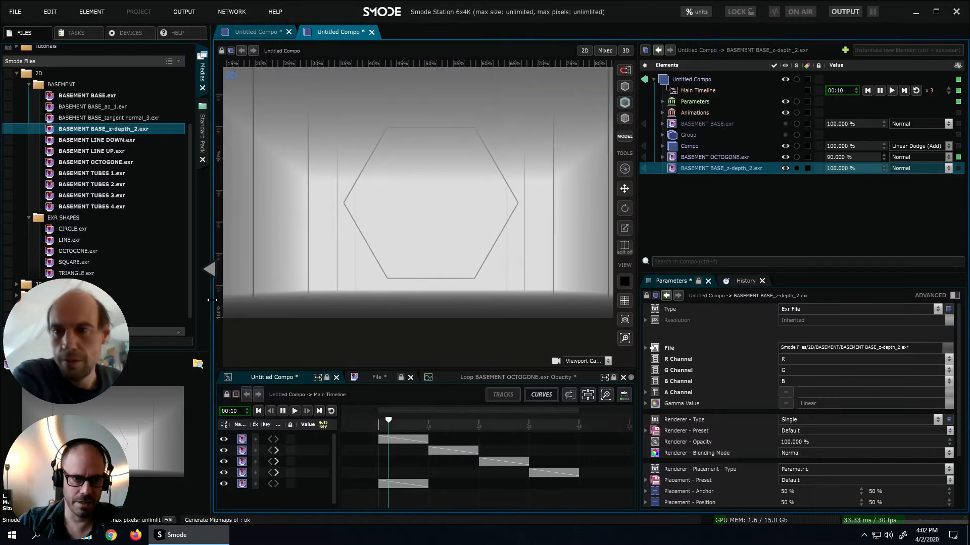
Narrow the file browser and deactivate the BASEMENT BASE_z-depth_2.exr layer.
{"action": "left_click_drag", "start_coordinate": [213, 299], "coordinate": [116, 299]}
{"action": "left_click_drag", "start_coordinate": [329, 214], "coordinate": [319, 259]}
{"action": "left_click", "coordinate": [764, 168]}
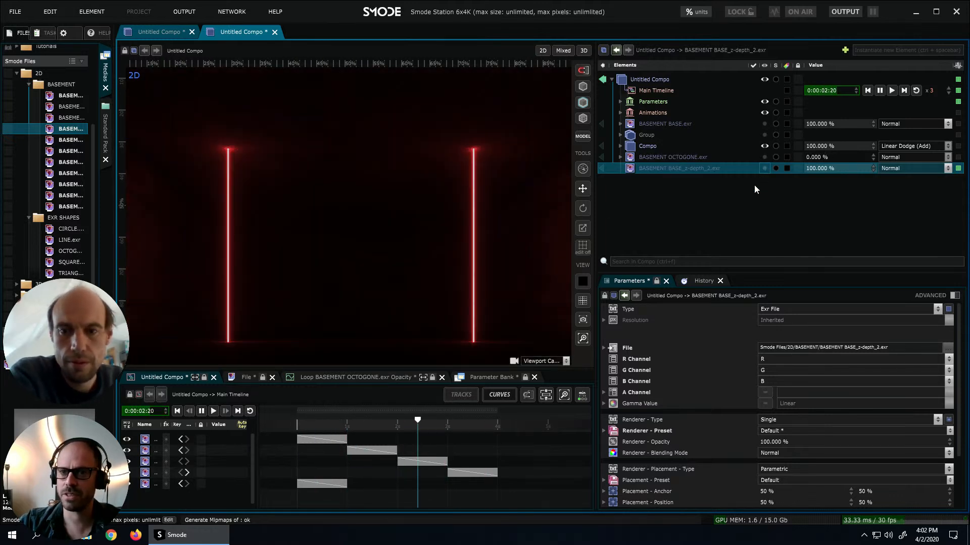
{"action": "scroll", "coordinate": [477, 227], "scroll_direction": "down", "scroll_amount": 1}
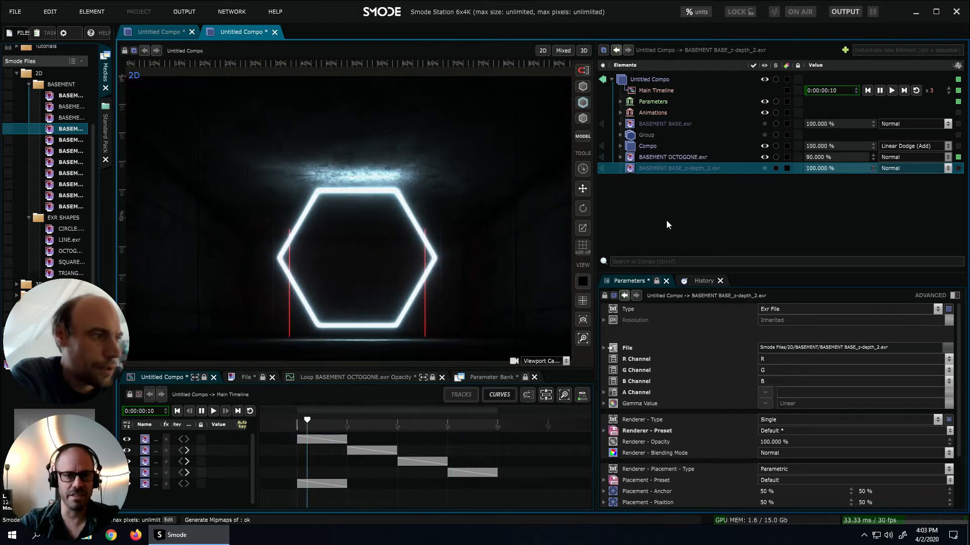
{"action": "left_click", "coordinate": [674, 123]}
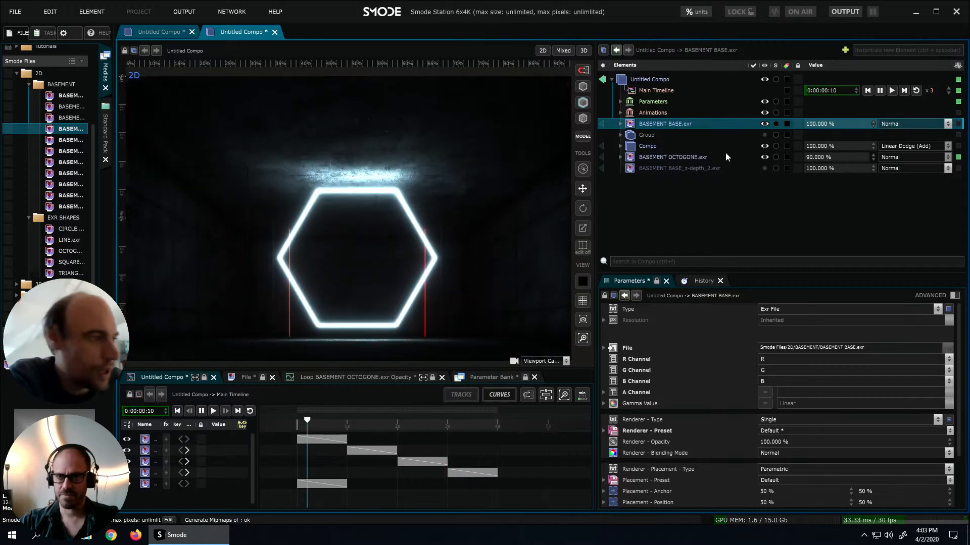
{"action": "left_click", "coordinate": [651, 136]}
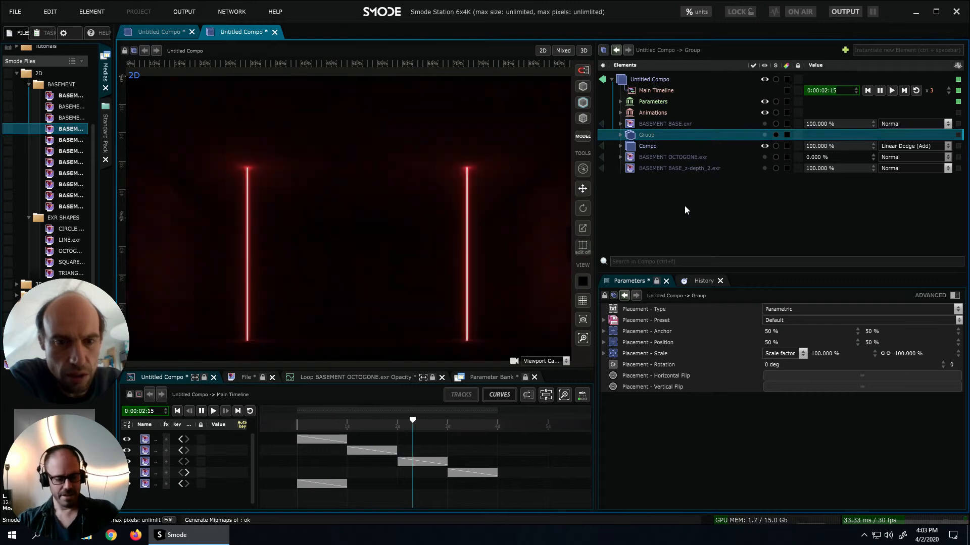
{"action": "key", "text": "ctrl+n"}
{"action": "key", "text": "Escape"}
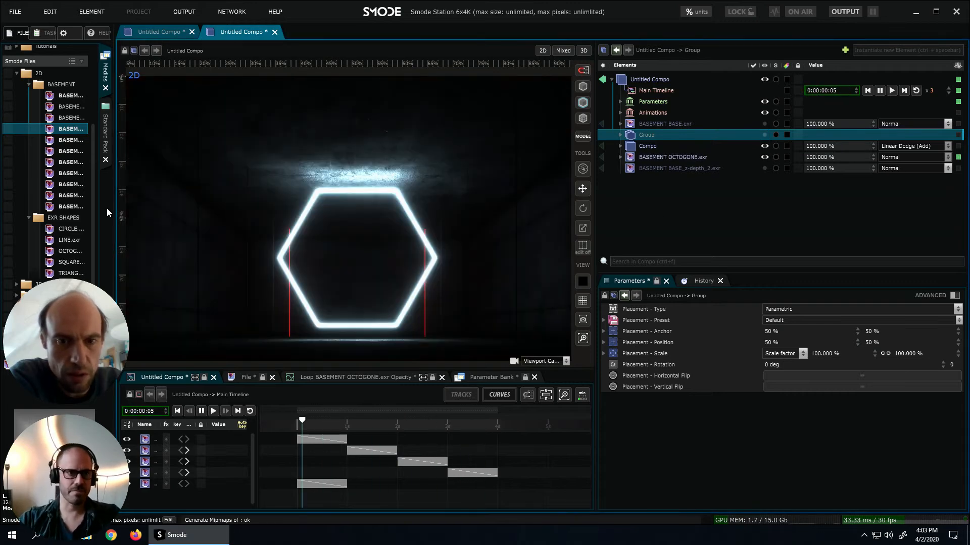
Widen the file browser, open BASEMENT OCTOGONE.exr as its own document and examine the octagon light and its glow on the walls.
{"action": "left_click_drag", "start_coordinate": [114, 169], "coordinate": [194, 169]}
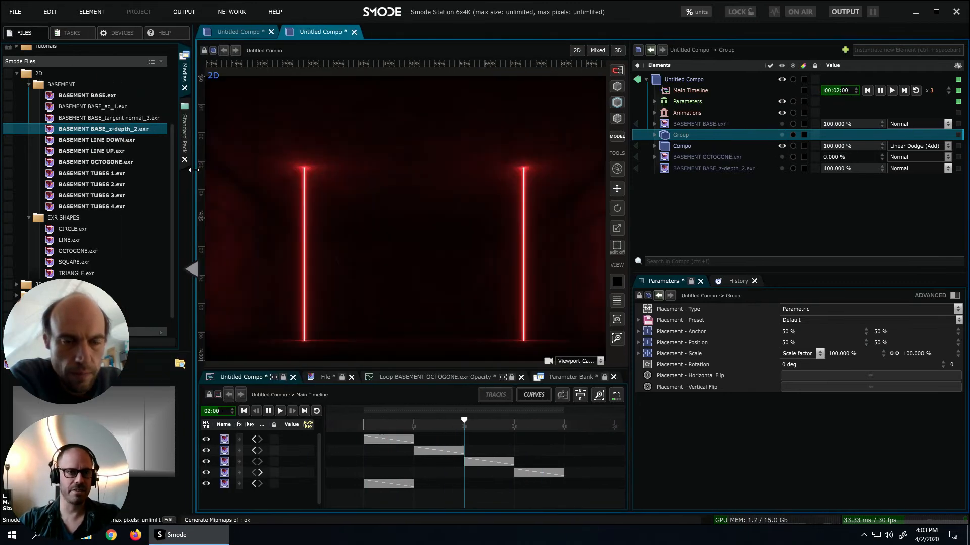
{"action": "left_click", "coordinate": [106, 164]}
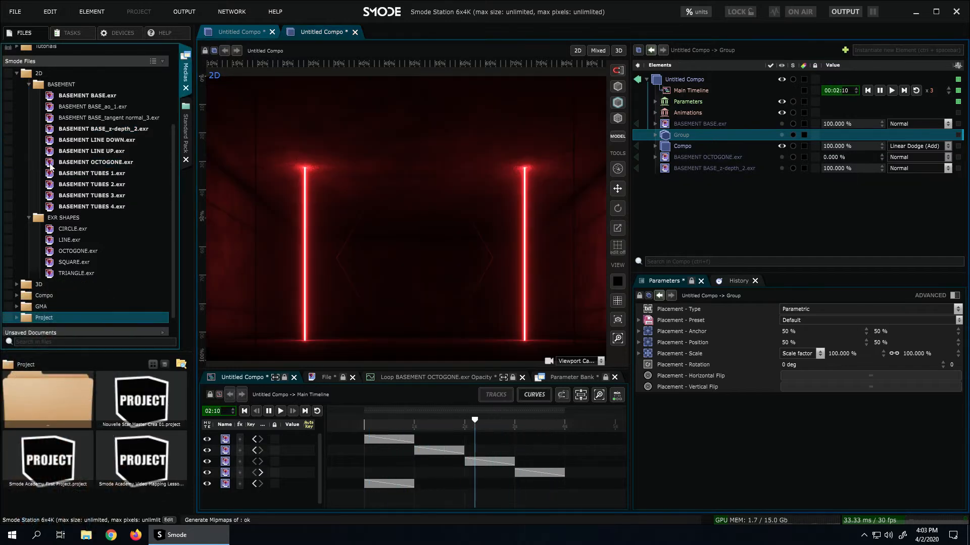
{"action": "double_click", "coordinate": [51, 163]}
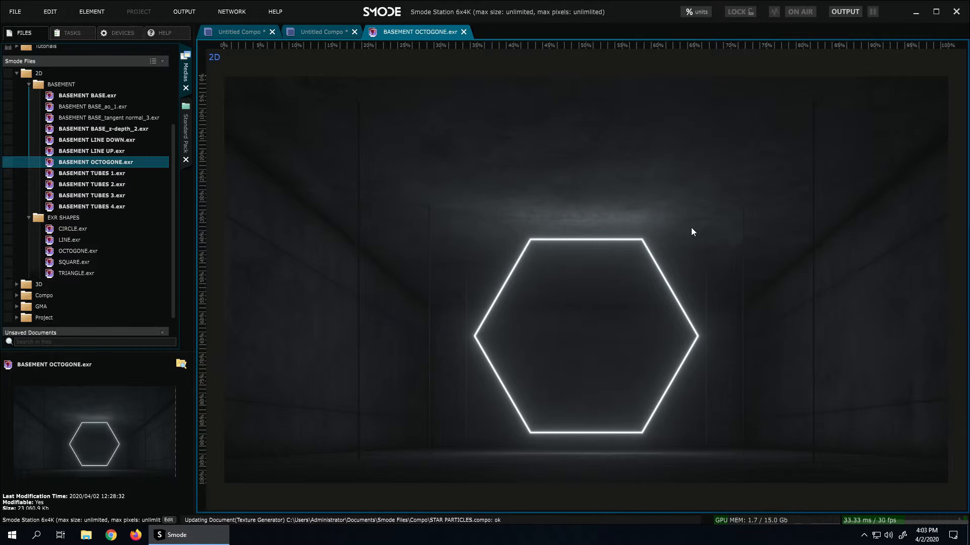
{"action": "scroll", "coordinate": [594, 220], "scroll_direction": "up", "scroll_amount": 4}
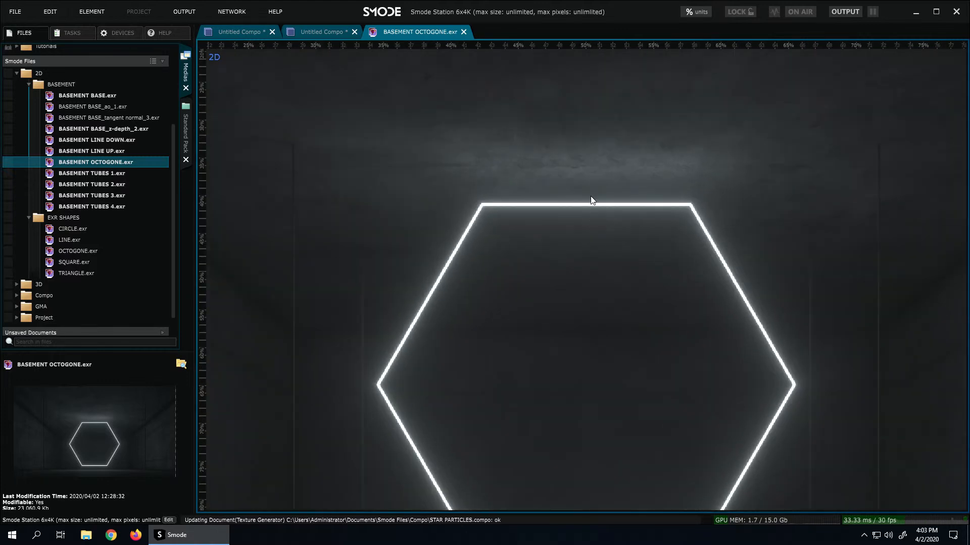
{"action": "scroll", "coordinate": [539, 164], "scroll_direction": "down", "scroll_amount": 2}
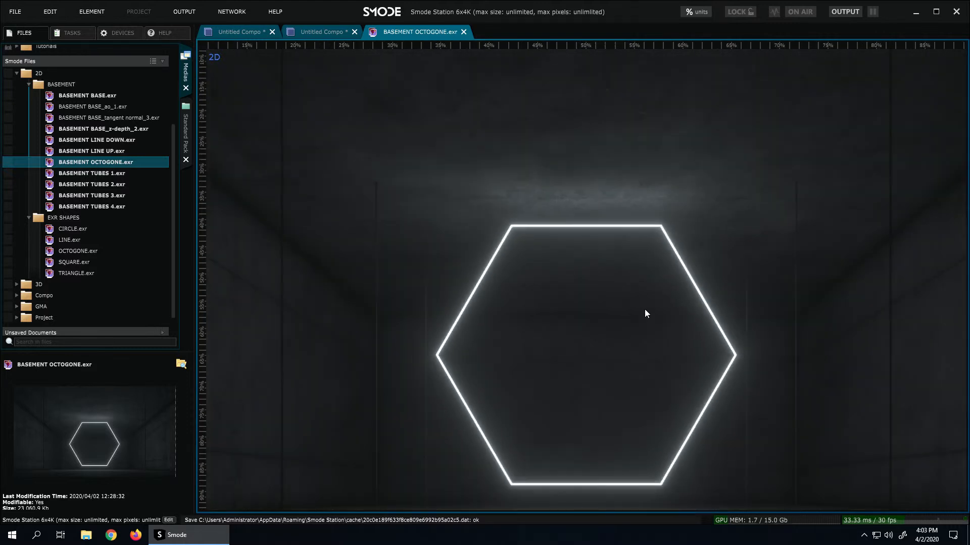
{"action": "scroll", "coordinate": [645, 313], "scroll_direction": "down", "scroll_amount": 1}
{"action": "scroll", "coordinate": [643, 306], "scroll_direction": "down", "scroll_amount": 1}
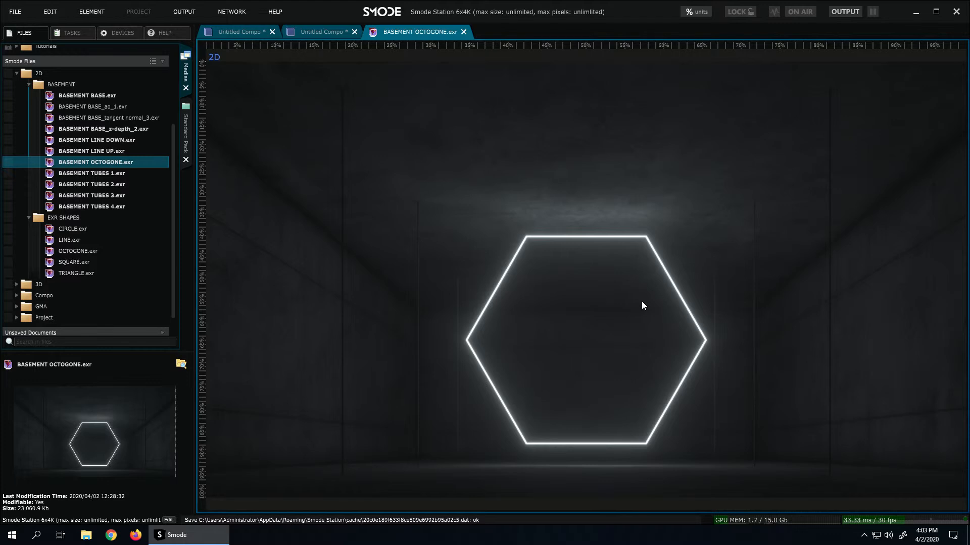
{"action": "left_click_drag", "start_coordinate": [641, 305], "coordinate": [593, 292]}
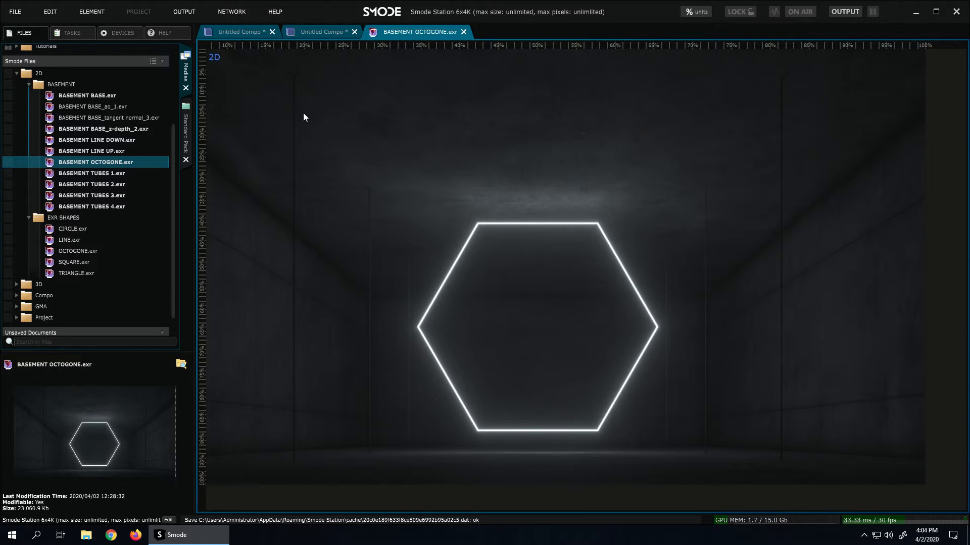
Create a new 1920 x 1080 compo and add LINE.exr from the EXR SHAPES folder as its layer.
{"action": "left_click", "coordinate": [322, 32]}
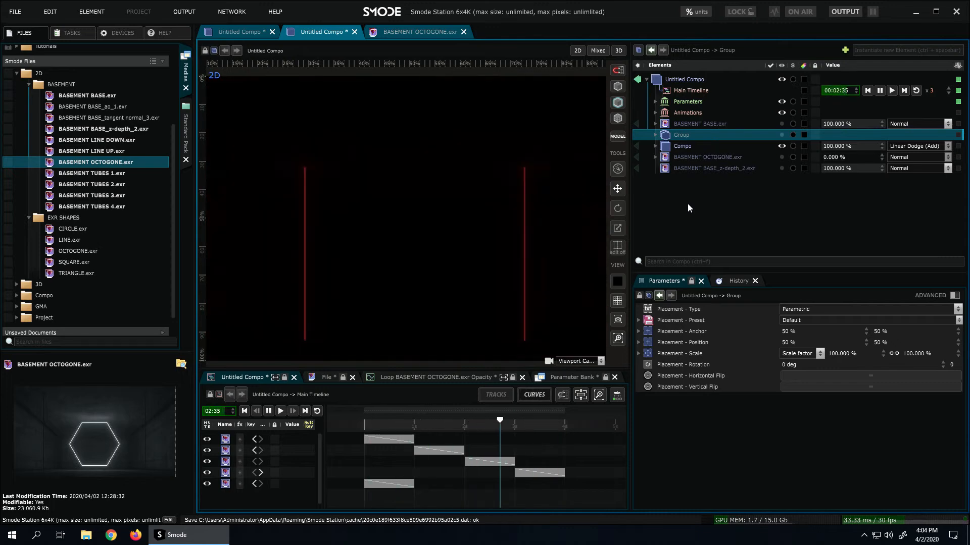
{"action": "key", "text": "ctrl+n"}
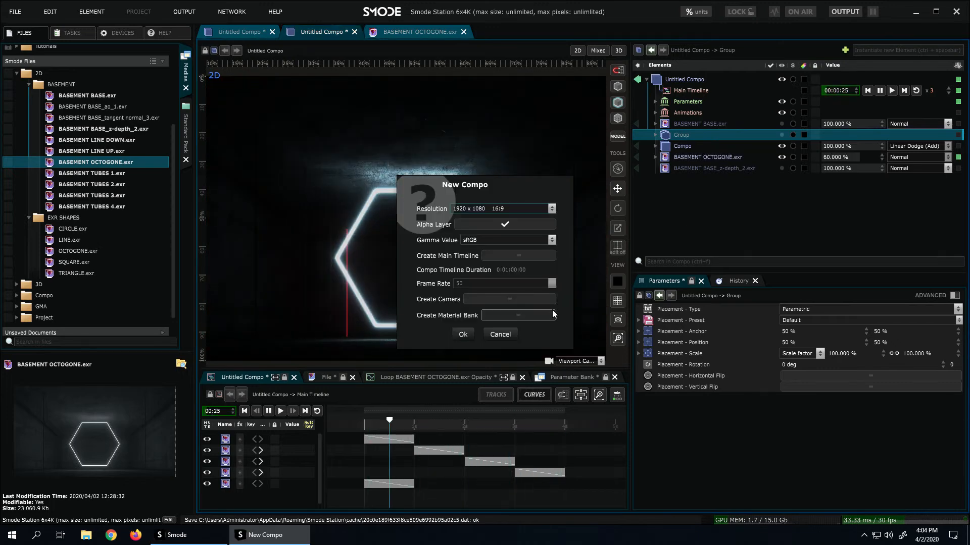
{"action": "key", "text": "Return"}
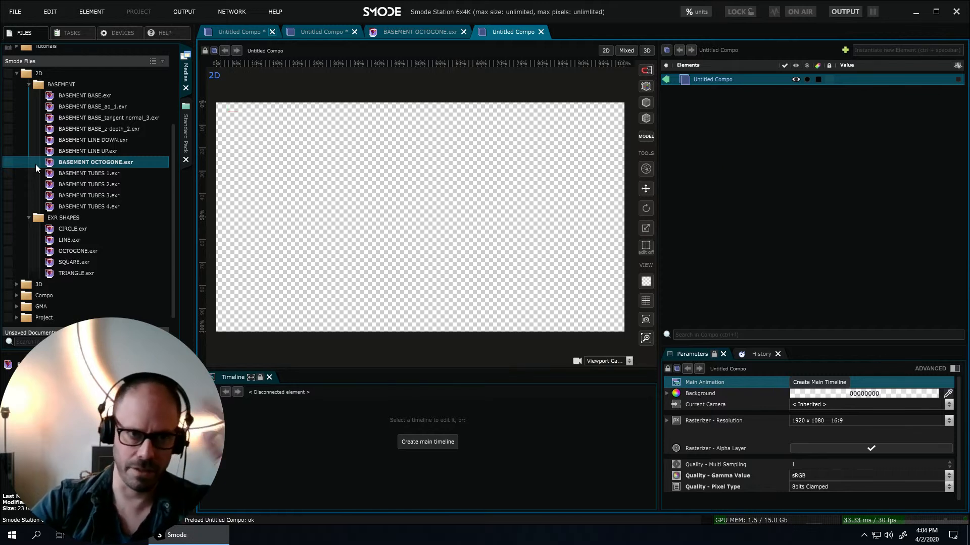
{"action": "left_click", "coordinate": [60, 240]}
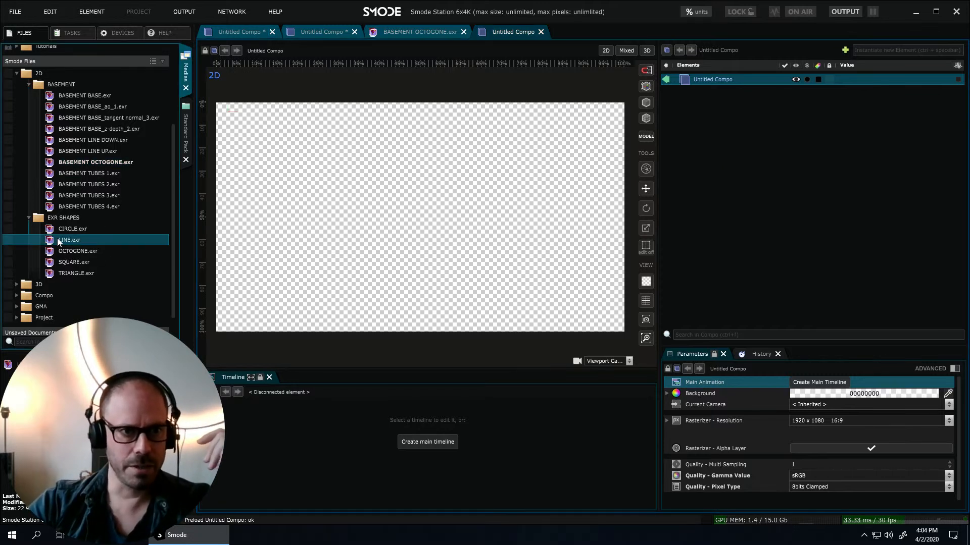
{"action": "left_click_drag", "start_coordinate": [201, 247], "coordinate": [787, 175]}
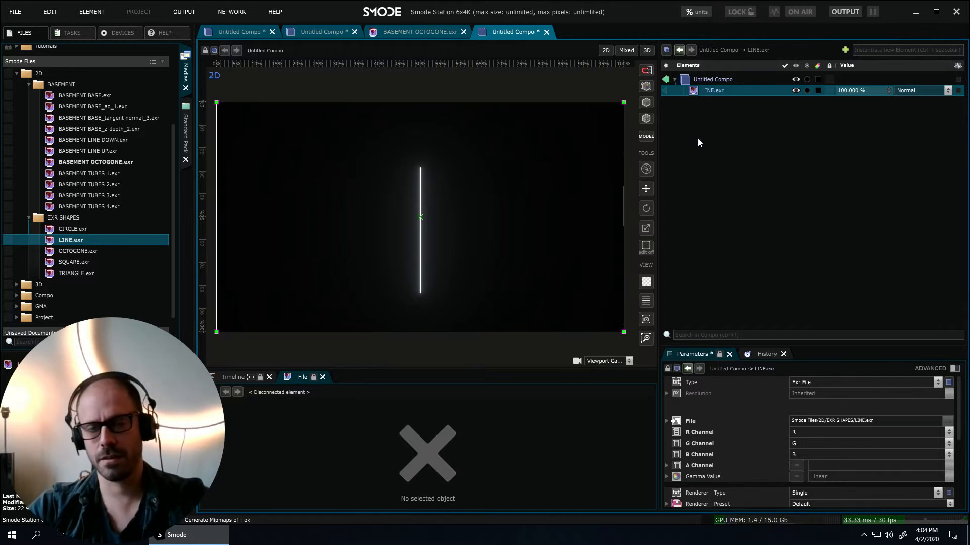
Return to the basement compo and set its Main Timeline launch mode to Restart With Activation.
{"action": "left_click", "coordinate": [427, 33]}
{"action": "left_click", "coordinate": [316, 31]}
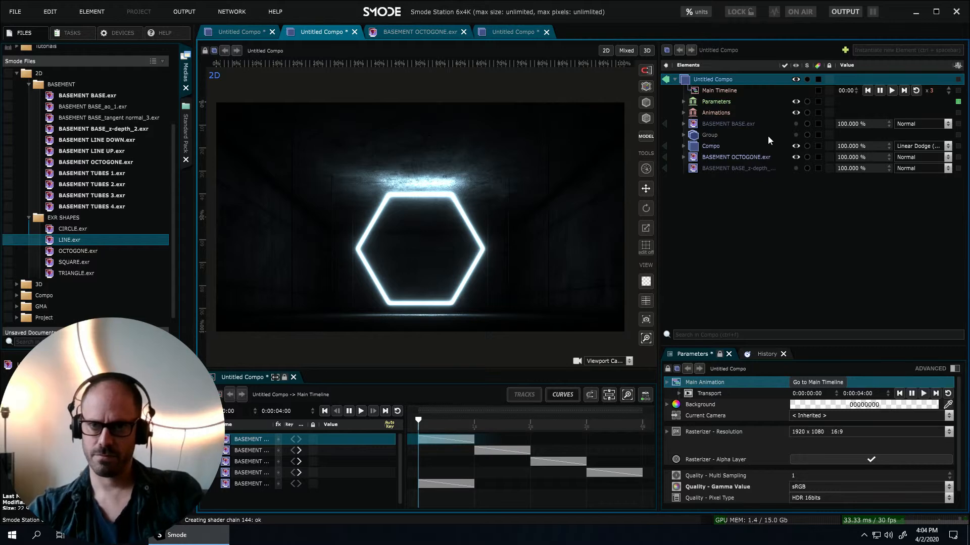
{"action": "left_click", "coordinate": [725, 159]}
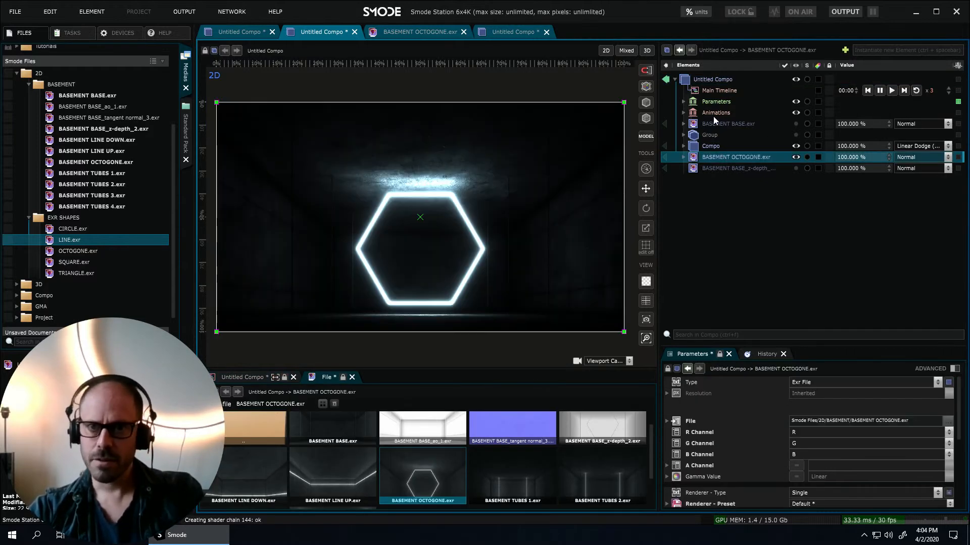
{"action": "left_click", "coordinate": [683, 112]}
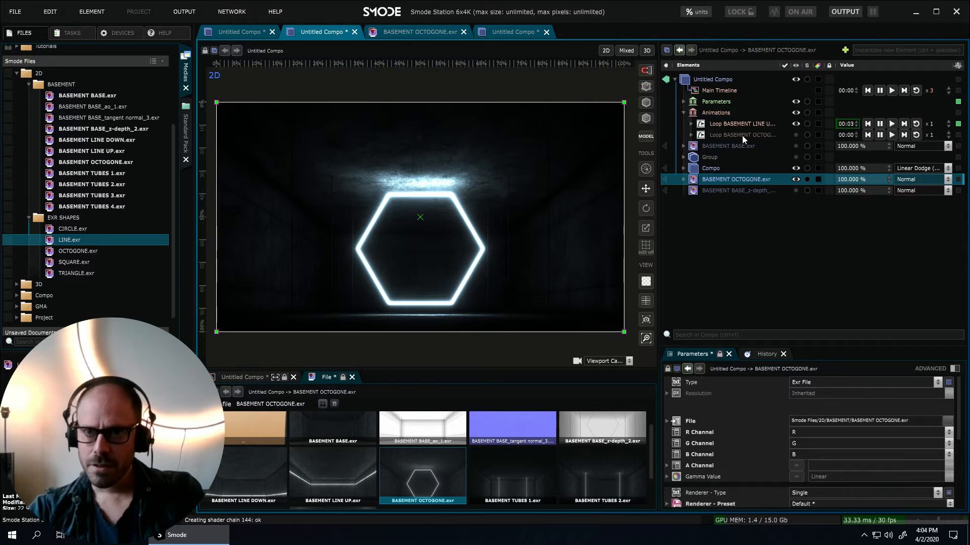
{"action": "left_click", "coordinate": [717, 90]}
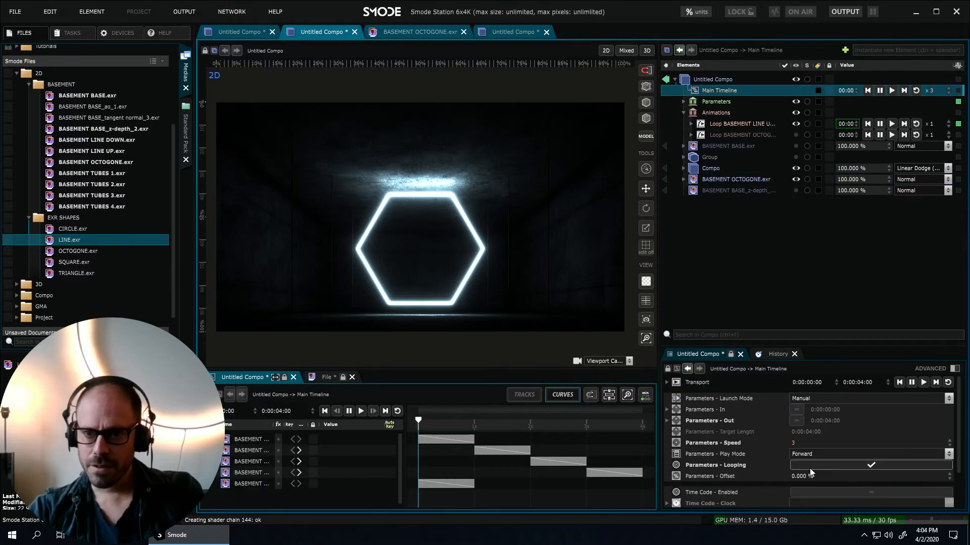
{"action": "left_click", "coordinate": [825, 398]}
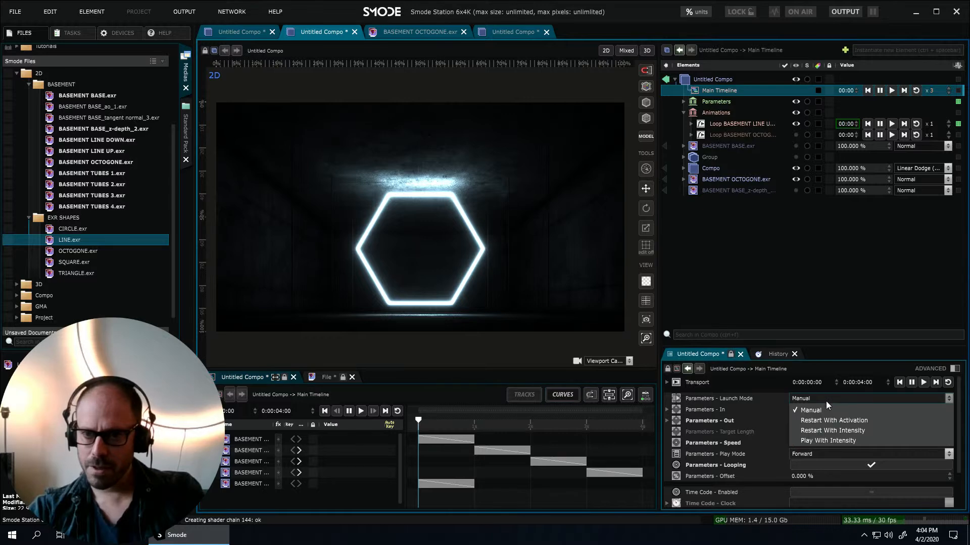
{"action": "left_click", "coordinate": [829, 422]}
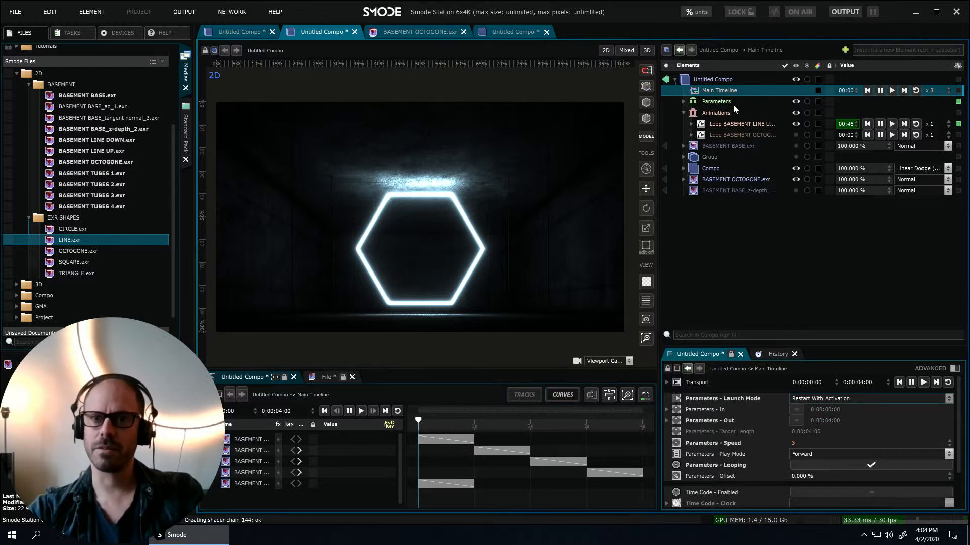
Select the basement compo's root element and switch its viewport background from the checkerboard to black.
{"action": "left_click", "coordinate": [744, 124]}
{"action": "left_click", "coordinate": [710, 79]}
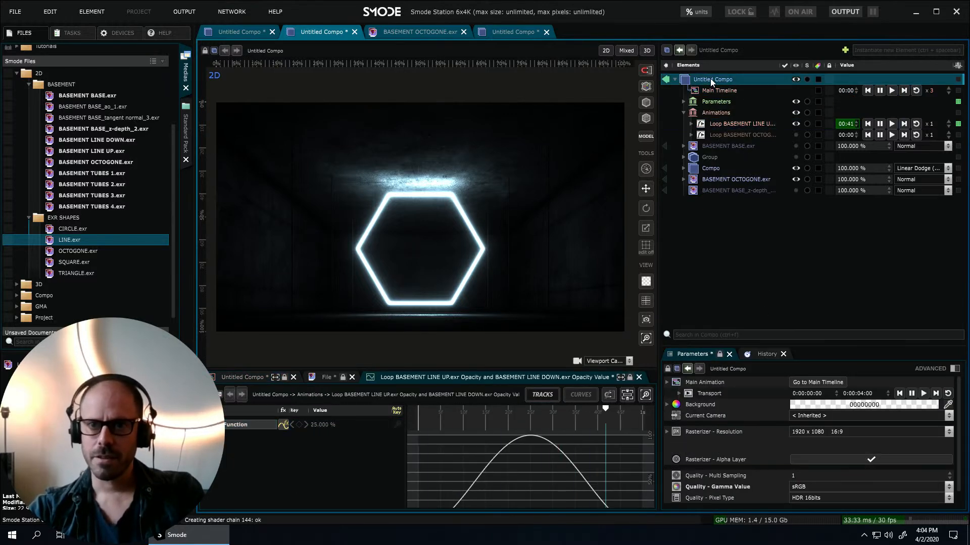
{"action": "mouse_move", "coordinate": [646, 282]}
{"action": "left_click", "coordinate": [603, 281]}
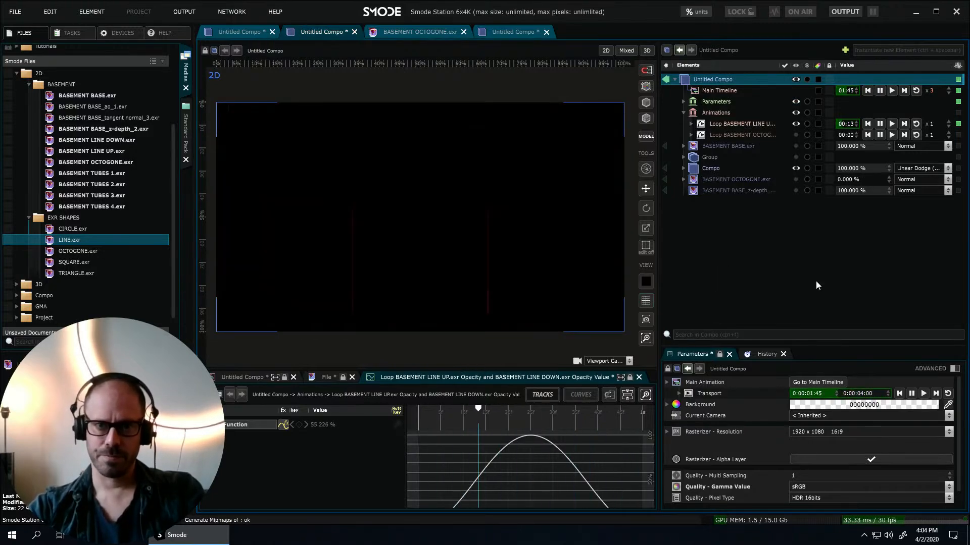
Save the basement compo in the Compo folder as BASEMENT OCTOGONE FLASH.
{"action": "key", "text": "ctrl+s"}
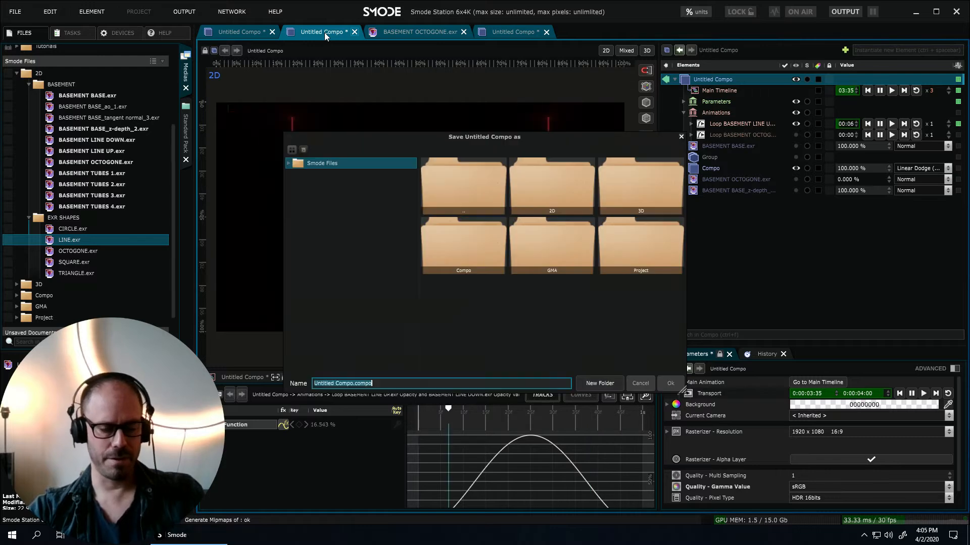
{"action": "left_click", "coordinate": [288, 163]}
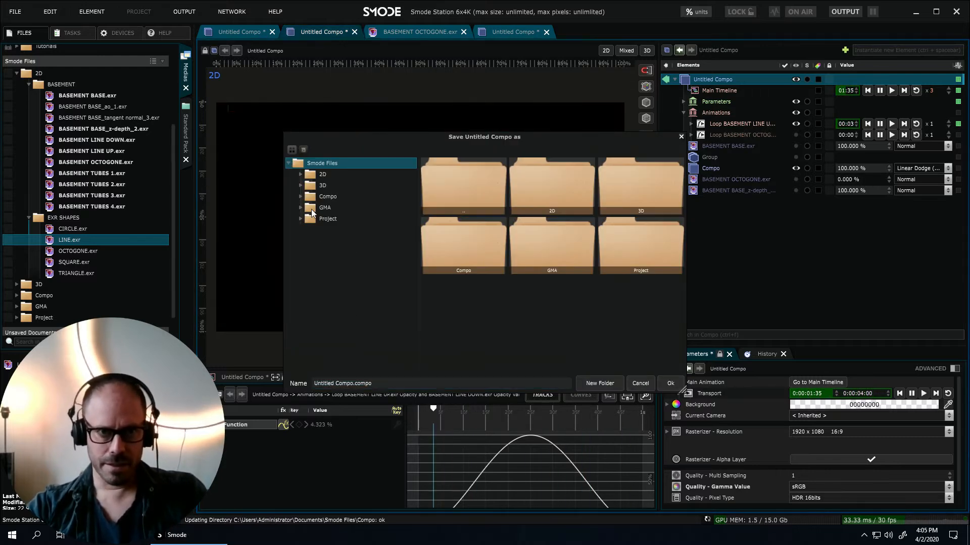
{"action": "left_click", "coordinate": [301, 197]}
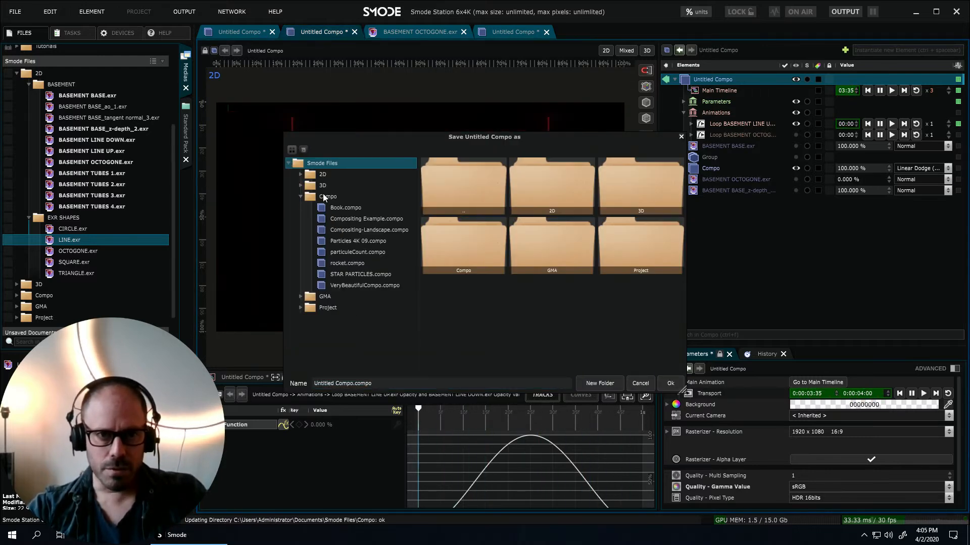
{"action": "left_click", "coordinate": [376, 379]}
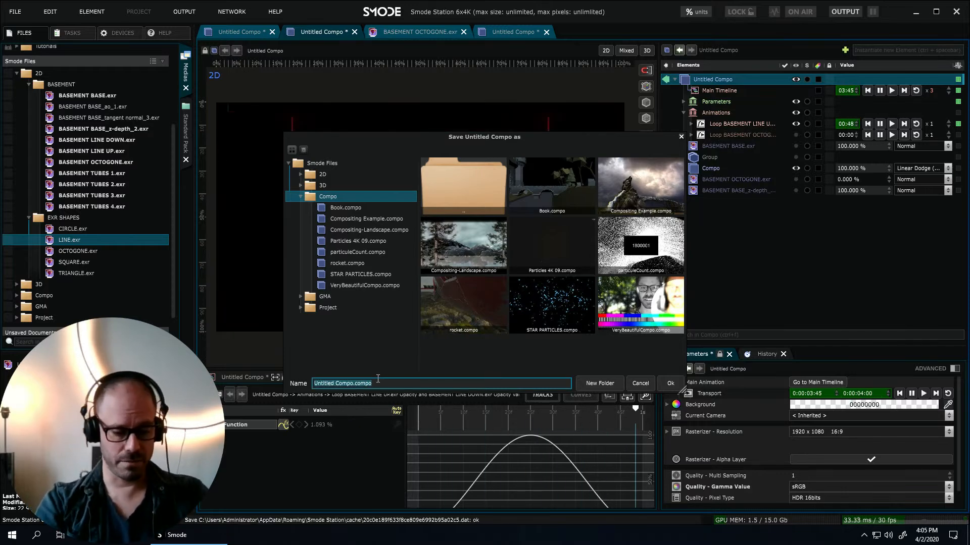
{"action": "type", "text": "BASEMENT OCTOGONE FLASH"}
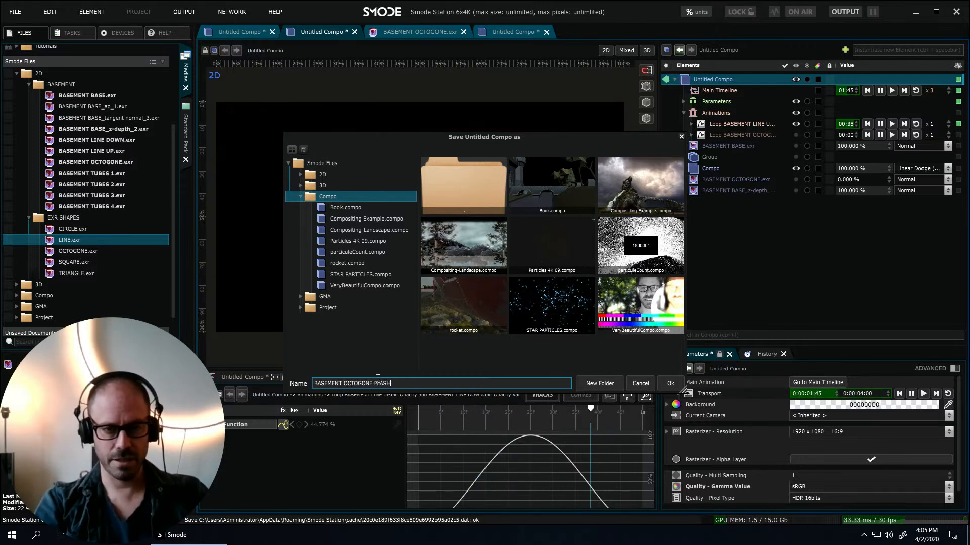
{"action": "left_click", "coordinate": [671, 383]}
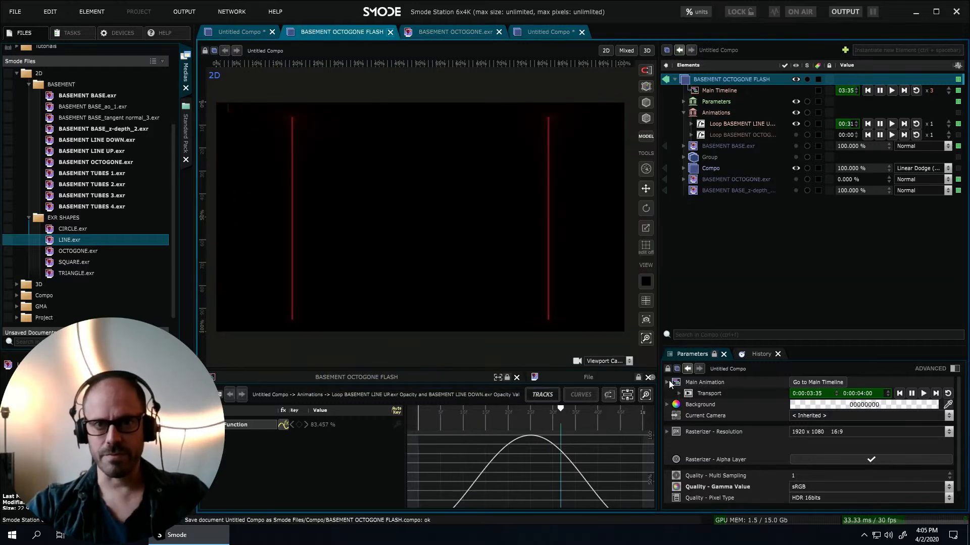
Close the first untitled compo, the BASEMENT OCTOGONE FLASH compo and BASEMENT OCTOGONE.exr, keeping only the LINE.exr compo open.
{"action": "left_click", "coordinate": [229, 35]}
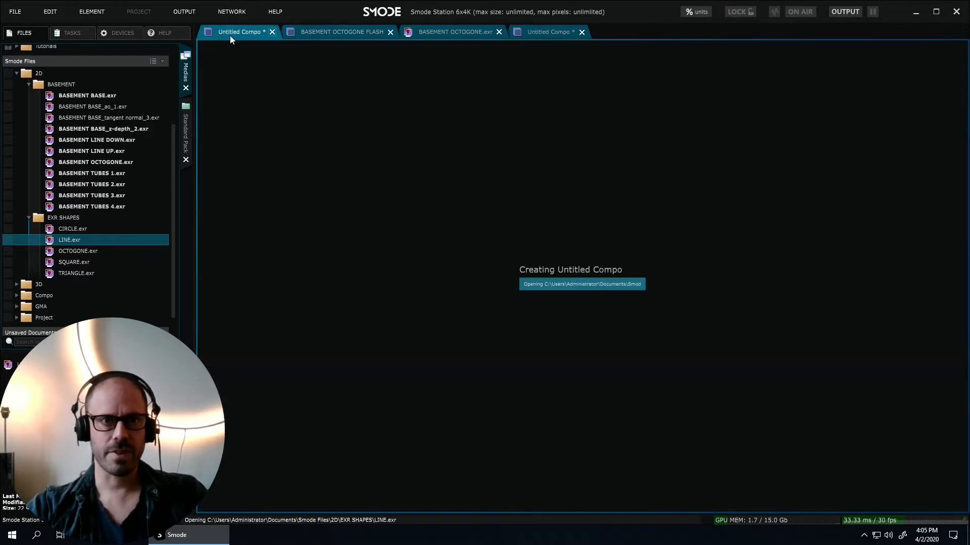
{"action": "left_click", "coordinate": [272, 33]}
{"action": "left_click", "coordinate": [479, 286]}
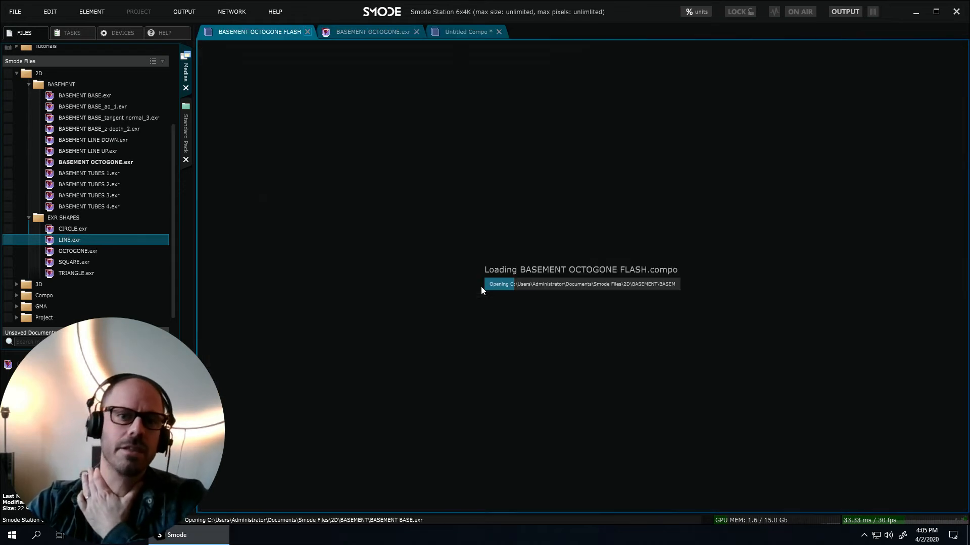
{"action": "left_click", "coordinate": [310, 31]}
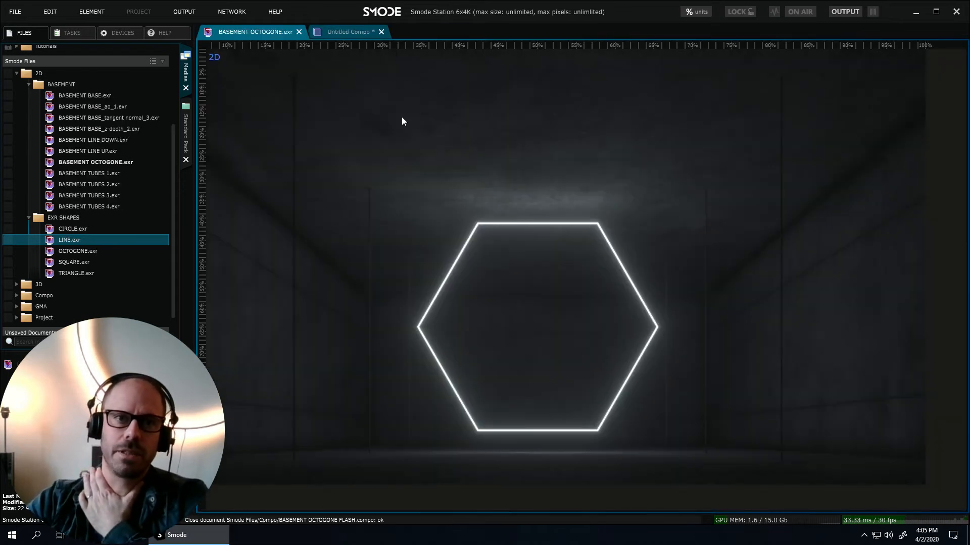
{"action": "left_click", "coordinate": [299, 32]}
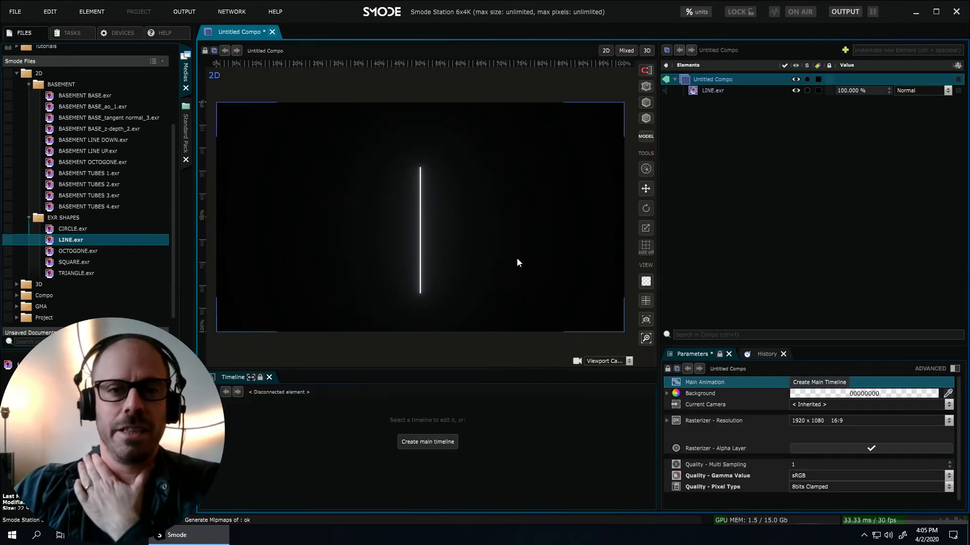
Add a Uniform 2D layer to the compo and place it before LINE.exr in the layer order.
{"action": "left_click", "coordinate": [718, 92]}
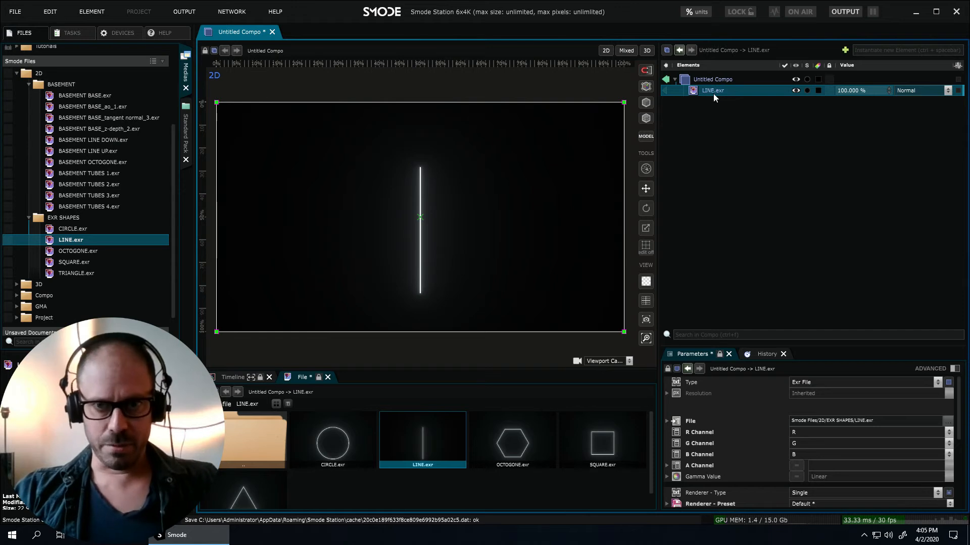
{"action": "right_click", "coordinate": [716, 209]}
{"action": "mouse_move", "coordinate": [666, 235]}
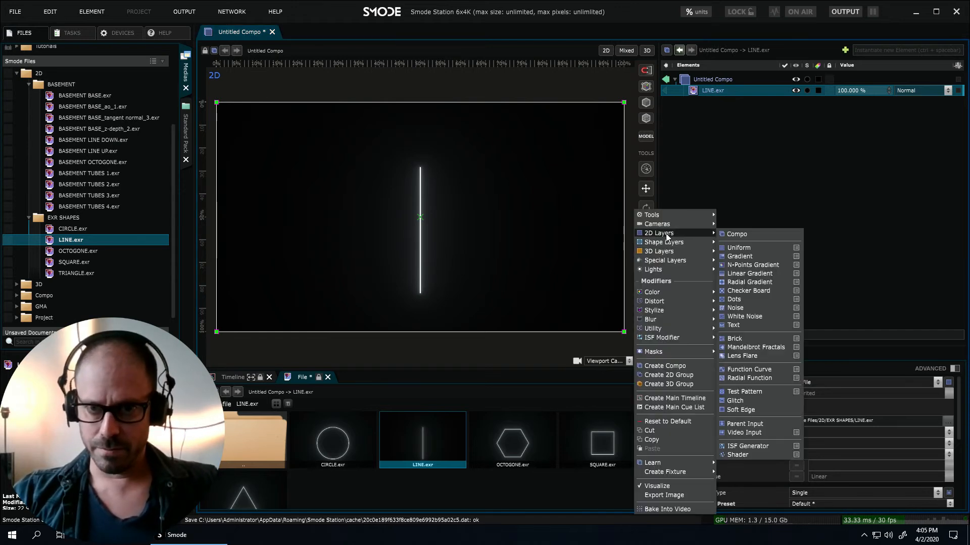
{"action": "left_click", "coordinate": [744, 248]}
{"action": "left_click_drag", "start_coordinate": [707, 101], "coordinate": [709, 93]}
Add a Placement Mask with 11 % feather to LINE.exr and deactivate the Uniform layer.
{"action": "left_click", "coordinate": [708, 102]}
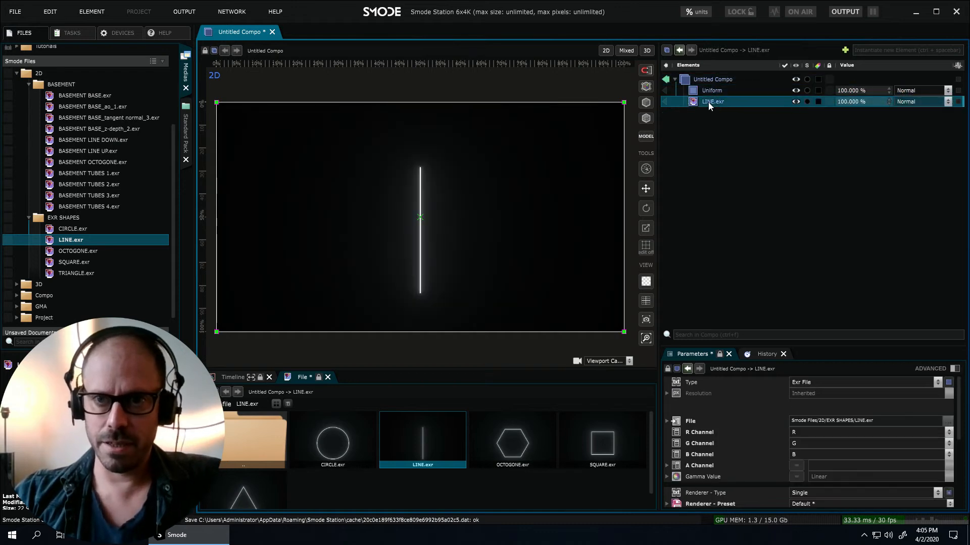
{"action": "right_click", "coordinate": [708, 102]}
{"action": "mouse_move", "coordinate": [660, 253]}
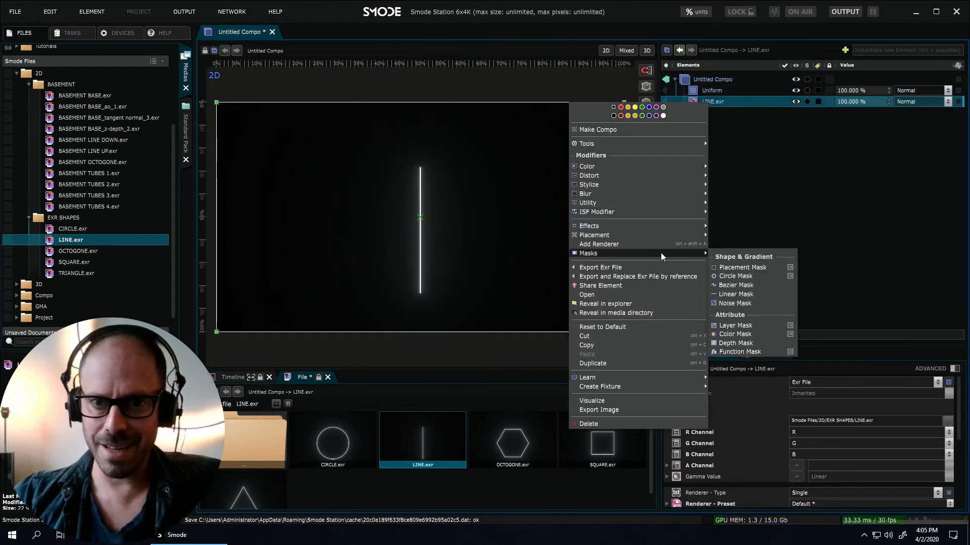
{"action": "left_click", "coordinate": [728, 268]}
{"action": "left_click_drag", "start_coordinate": [704, 89], "coordinate": [705, 103]}
{"action": "left_click", "coordinate": [713, 124]}
{"action": "left_click_drag", "start_coordinate": [804, 416], "coordinate": [804, 408]}
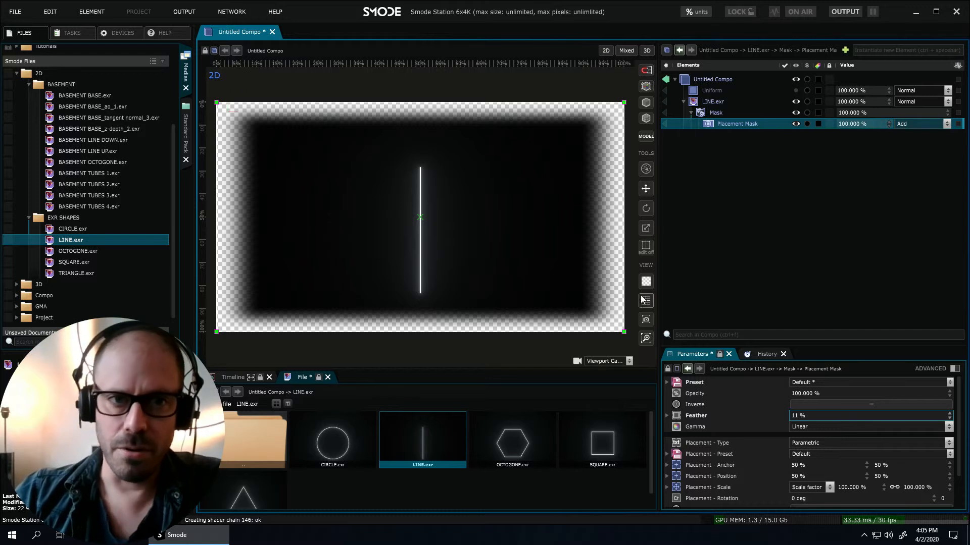
Unlink the Placement Mask's scale axes and set its horizontal scale to 74 %.
{"action": "left_click", "coordinate": [894, 488]}
{"action": "left_click", "coordinate": [853, 488]}
{"action": "type", "text": "83"}
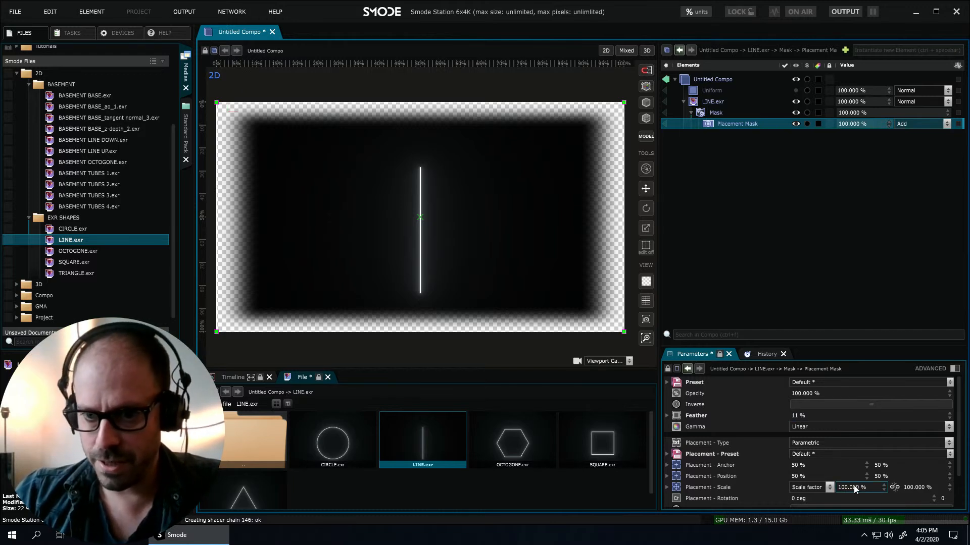
{"action": "key", "text": "Return"}
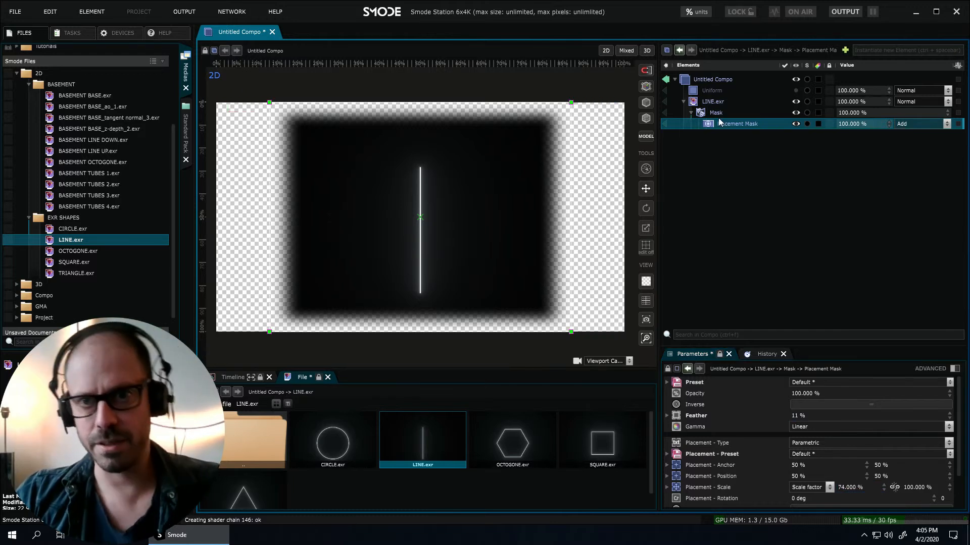
Select the masked LINE.exr layer and give the viewport a black background.
{"action": "left_click", "coordinate": [707, 101]}
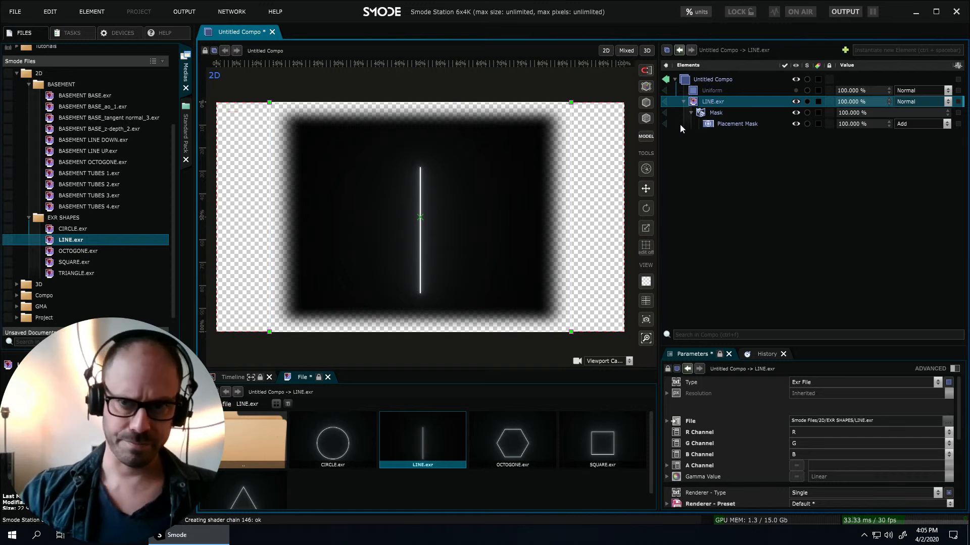
{"action": "left_click", "coordinate": [646, 282]}
{"action": "left_click", "coordinate": [608, 283]}
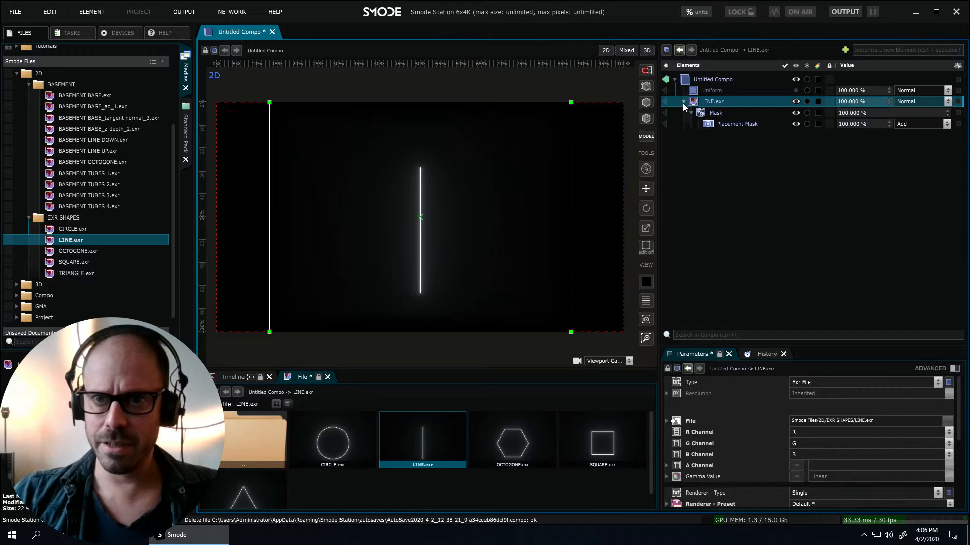
Collapse the masked LINE.exr layer, convert it into a shared element and open the resulting reference.
{"action": "left_click", "coordinate": [681, 102]}
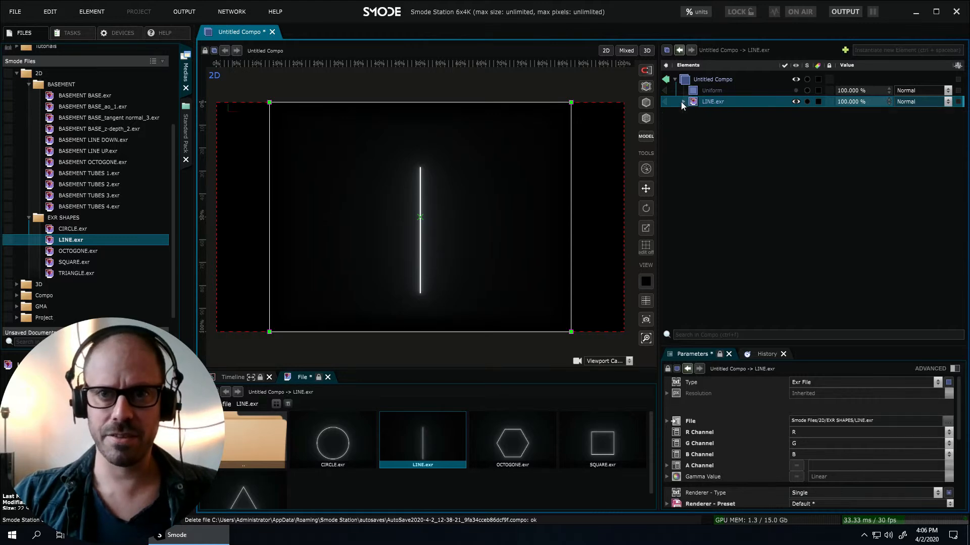
{"action": "right_click", "coordinate": [710, 102]}
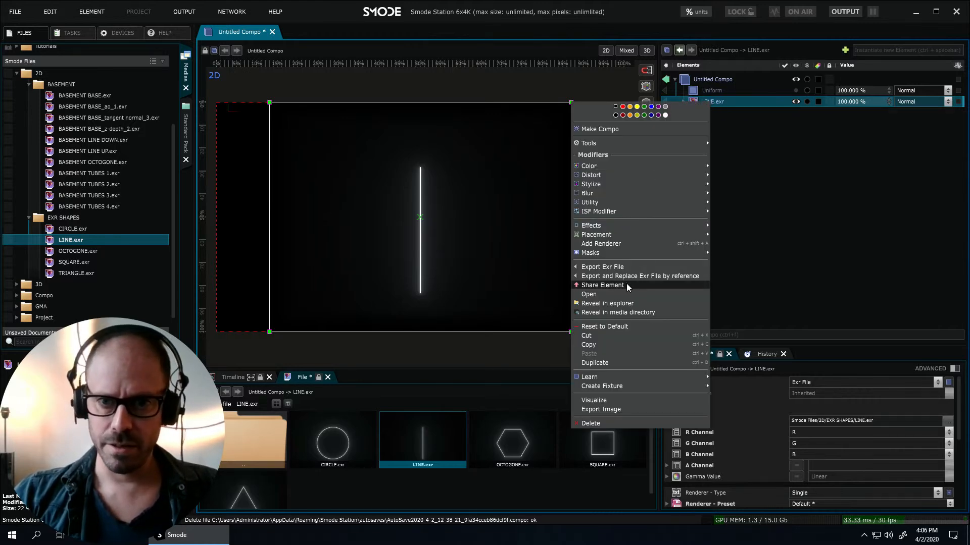
{"action": "left_click", "coordinate": [626, 284]}
{"action": "double_click", "coordinate": [717, 113]}
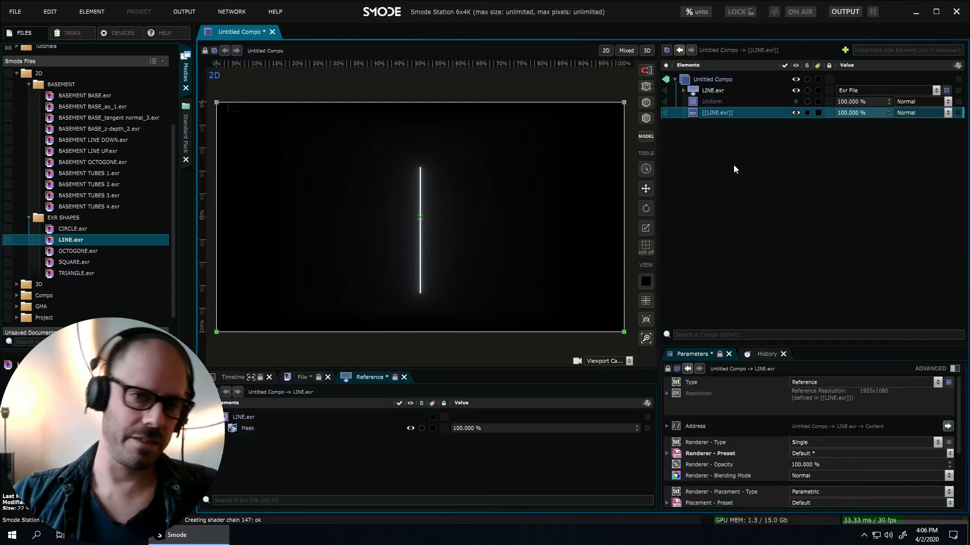
With the LINE.exr reference layer deactivated, add a Perspective Camera and a Grid Points 3D layer to the compo.
{"action": "right_click", "coordinate": [733, 164]}
{"action": "mouse_move", "coordinate": [710, 190]}
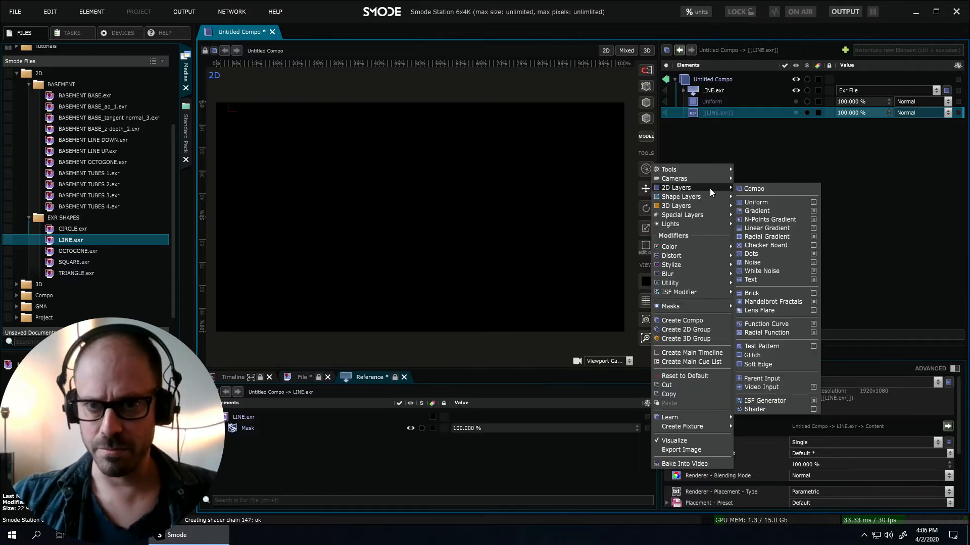
{"action": "left_click", "coordinate": [747, 179]}
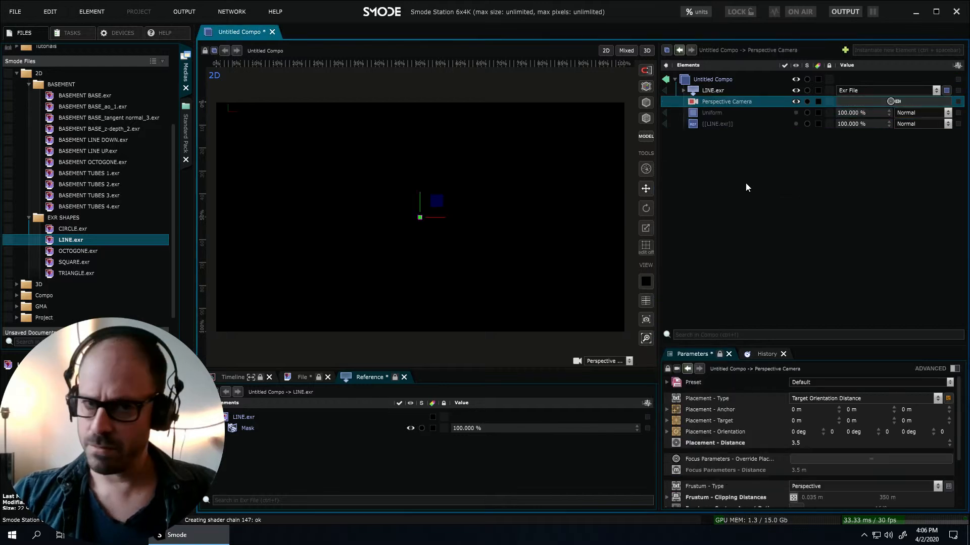
{"action": "right_click", "coordinate": [742, 193]}
{"action": "mouse_move", "coordinate": [720, 232]}
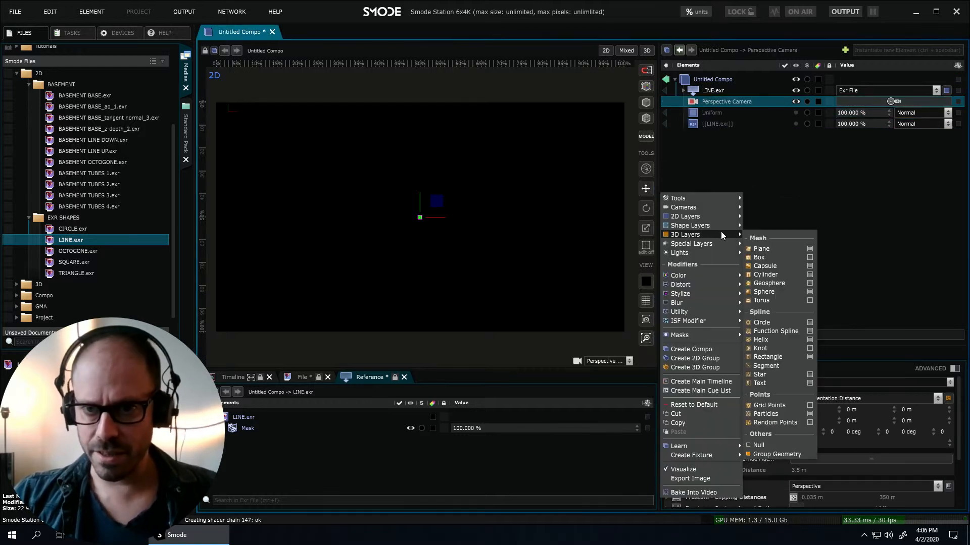
{"action": "left_click", "coordinate": [769, 406]}
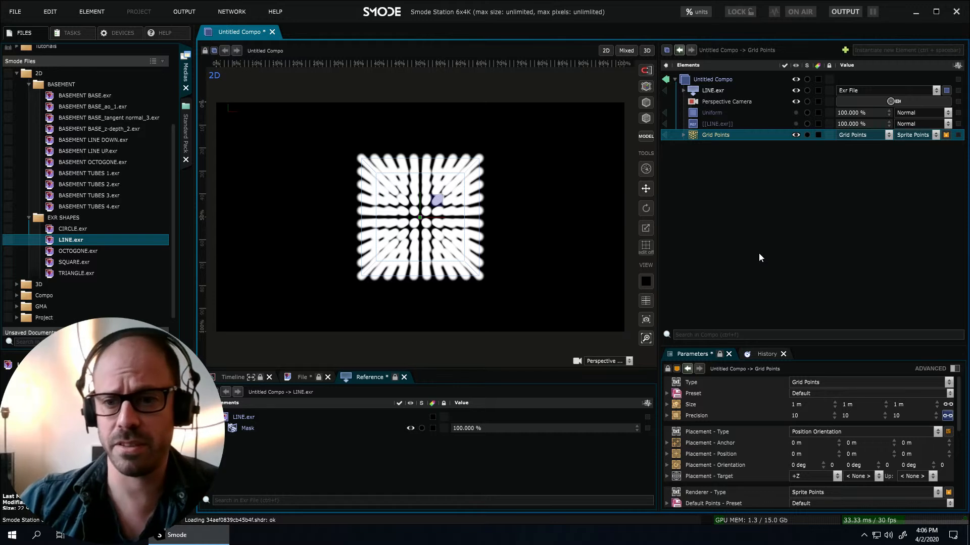
Try rotating the grid points by about 7.7° on X and -37.3° on Y, and undo the rotation.
{"action": "left_click_drag", "start_coordinate": [800, 466], "coordinate": [855, 488]}
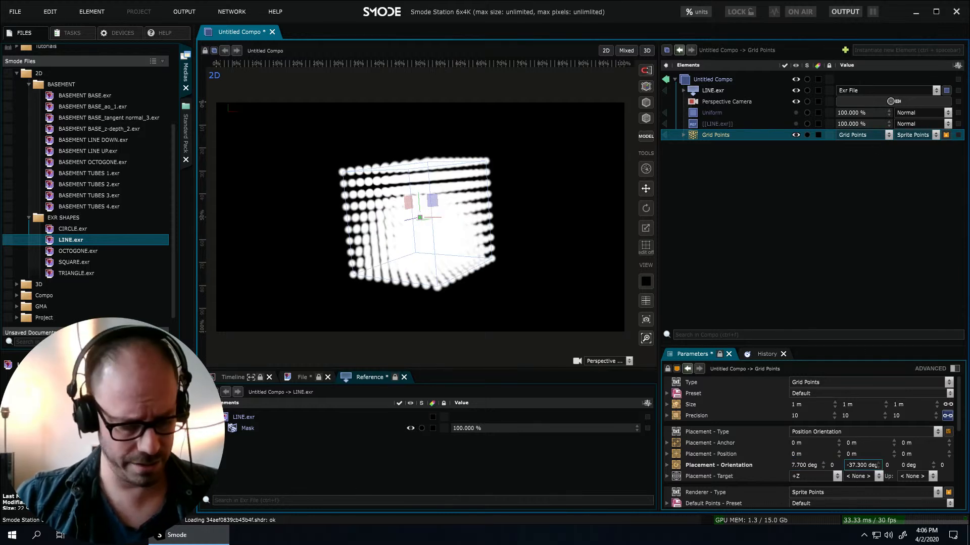
{"action": "key", "text": "ctrl+z"}
{"action": "key", "text": "ctrl+z"}
{"action": "key", "text": "ctrl+z"}
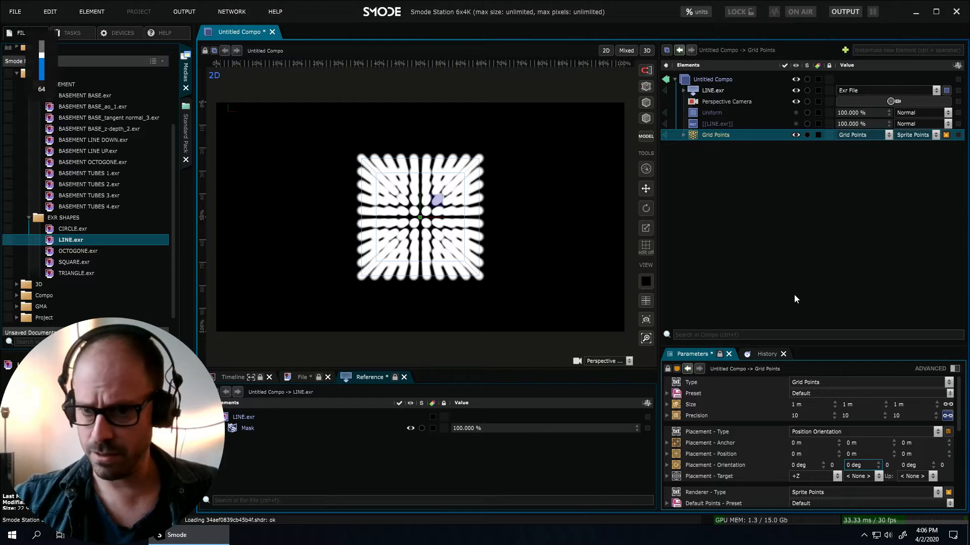
Unlink the Grid Points precision axes and set the Z precision to 1 and the Y precision to 3.
{"action": "left_click", "coordinate": [948, 415]}
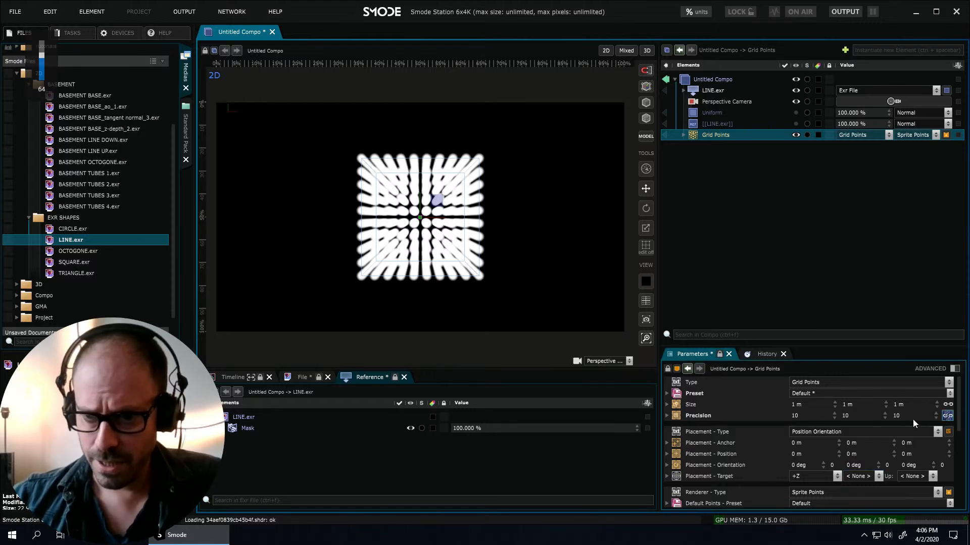
{"action": "left_click_drag", "start_coordinate": [913, 417], "coordinate": [913, 435]}
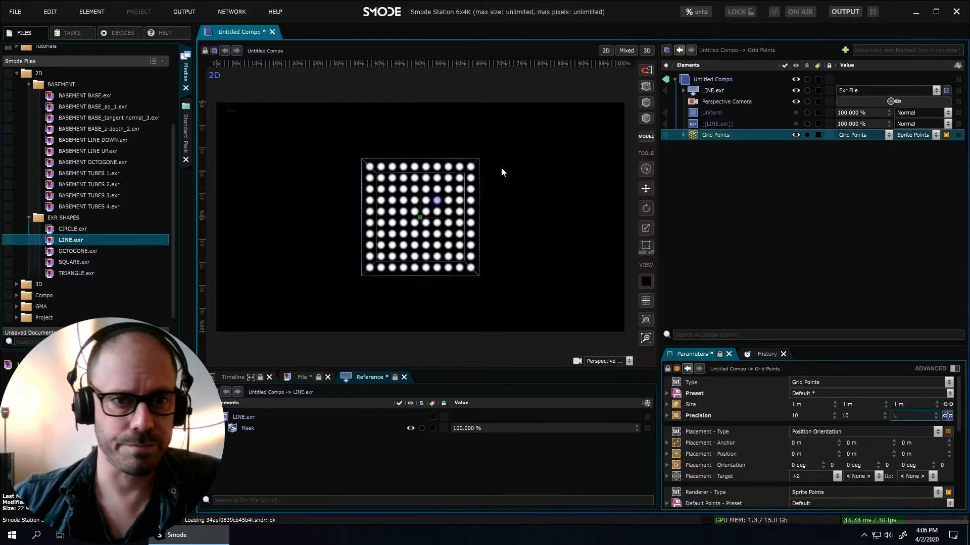
{"action": "double_click", "coordinate": [857, 416]}
{"action": "type", "text": "3"}
{"action": "key", "text": "Return"}
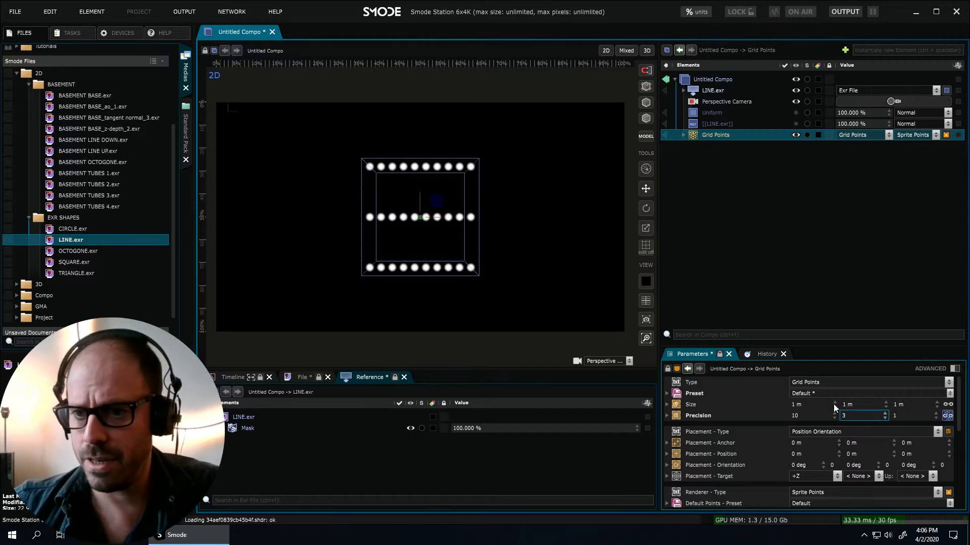
Scale the grid points to about 1.67 m, widen only X to about 3.59 m, and hide the viewport's bounding-box overlay.
{"action": "left_click_drag", "start_coordinate": [803, 402], "coordinate": [894, 386]}
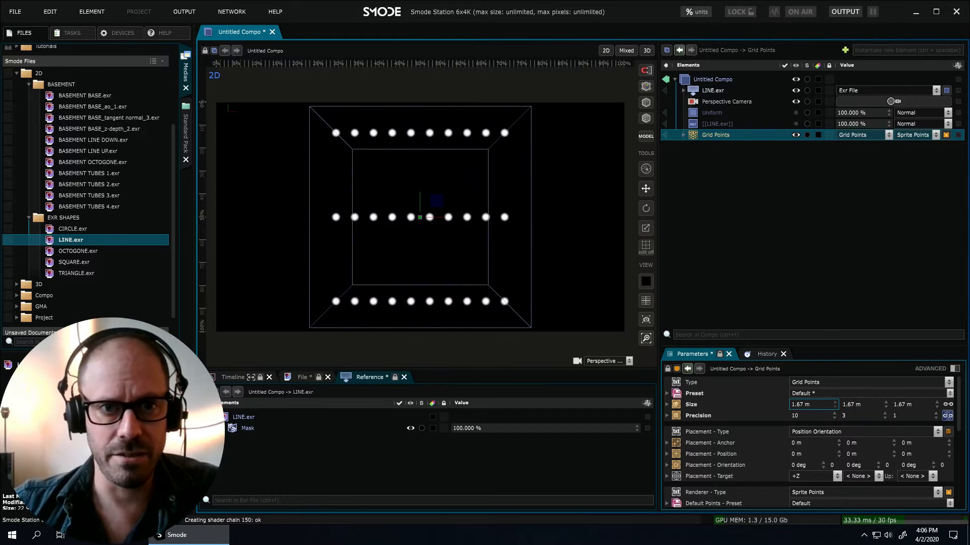
{"action": "left_click", "coordinate": [948, 405]}
{"action": "left_click_drag", "start_coordinate": [817, 406], "coordinate": [969, 401]}
{"action": "left_click", "coordinate": [684, 136]}
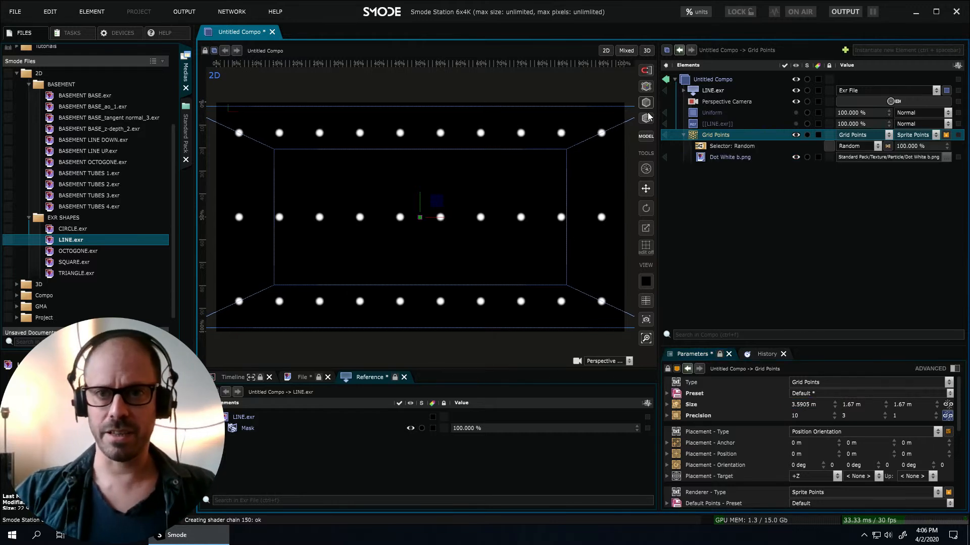
{"action": "left_click", "coordinate": [646, 90]}
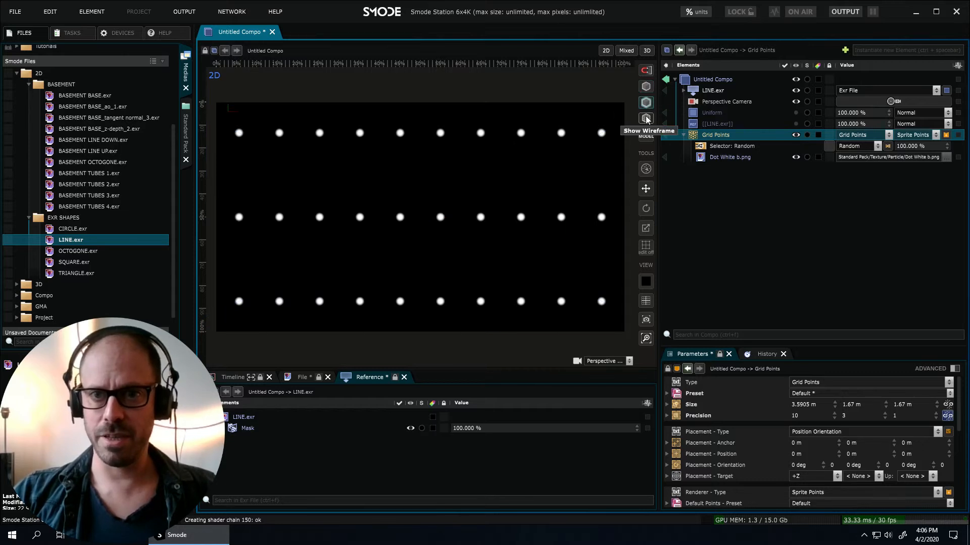
Reactivate the LINE.exr reference, move it into Grid Points as the sprite texture, and delete Dot White b.png.
{"action": "left_click", "coordinate": [705, 123]}
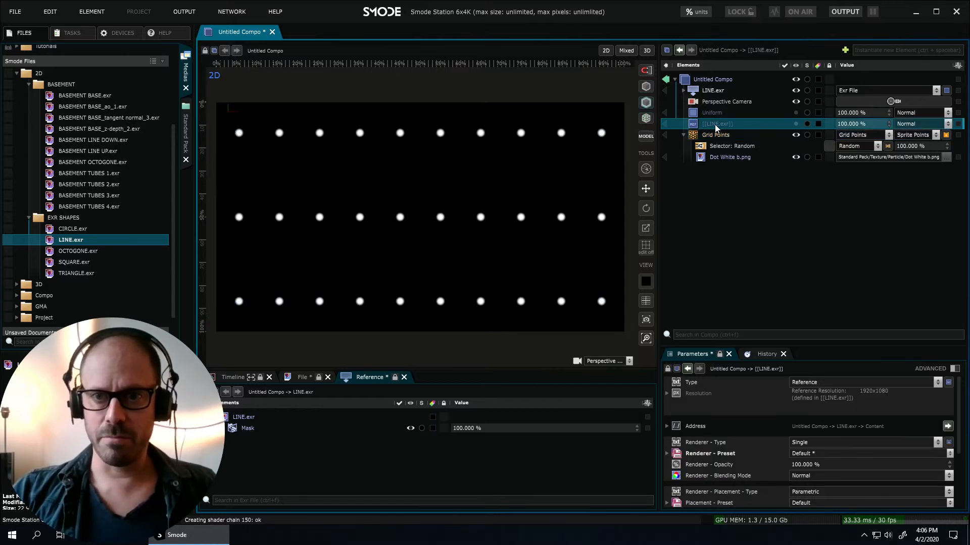
{"action": "key", "text": "space"}
{"action": "left_click_drag", "start_coordinate": [713, 123], "coordinate": [719, 149]}
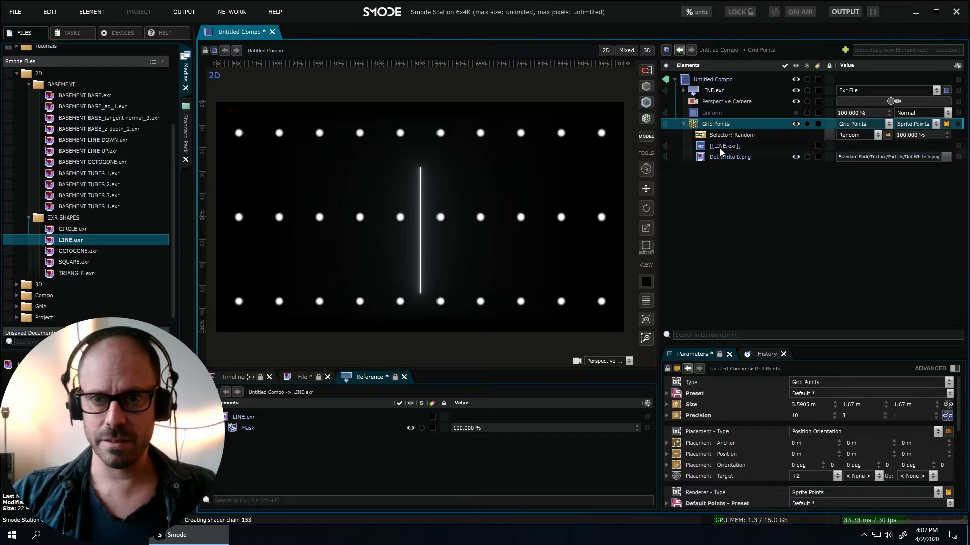
{"action": "left_click", "coordinate": [732, 157]}
{"action": "key", "text": "Delete"}
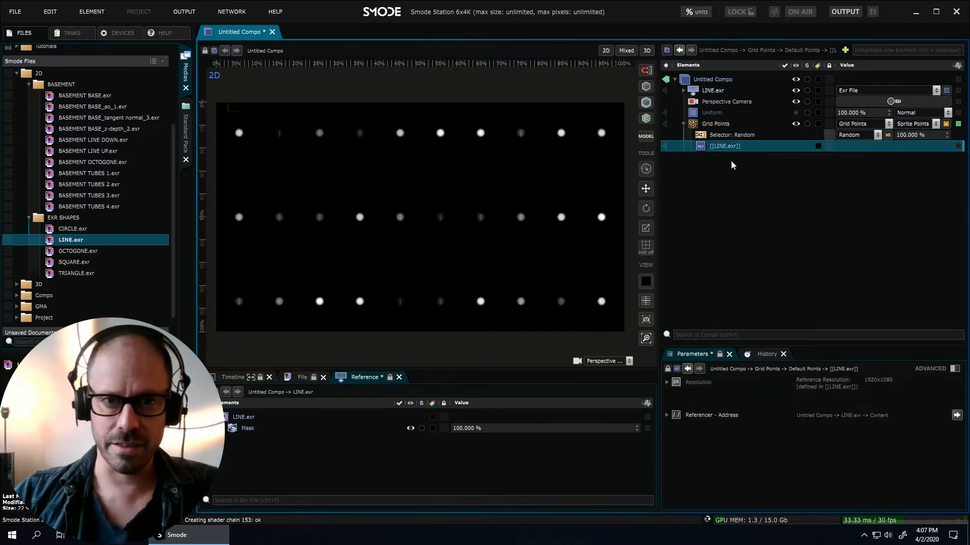
Set the Object Space Size of the Grid Points sprites to about 0.78 m.
{"action": "scroll", "coordinate": [423, 182], "scroll_direction": "up", "scroll_amount": 3}
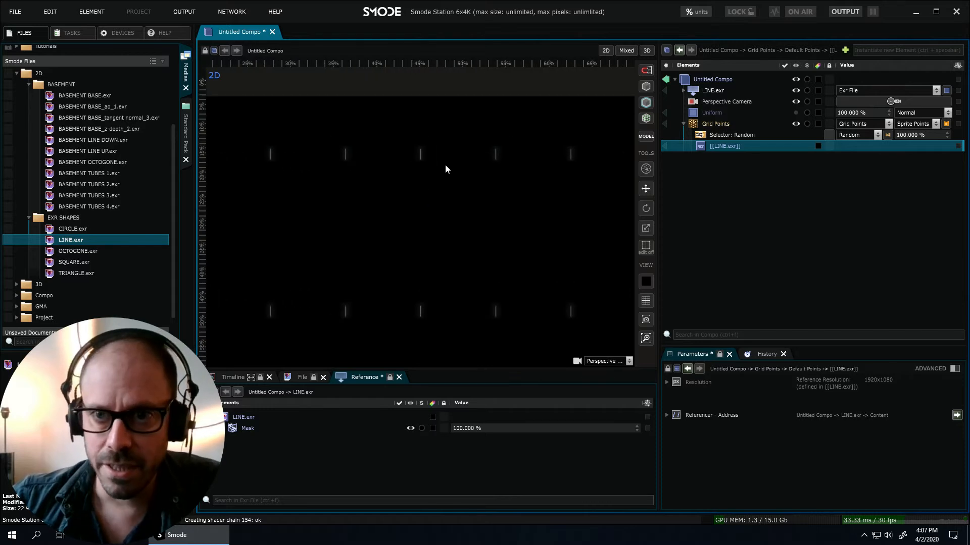
{"action": "scroll", "coordinate": [452, 160], "scroll_direction": "down", "scroll_amount": 3}
{"action": "left_click_drag", "start_coordinate": [488, 243], "coordinate": [475, 213]}
{"action": "scroll", "coordinate": [475, 221], "scroll_direction": "up", "scroll_amount": 1}
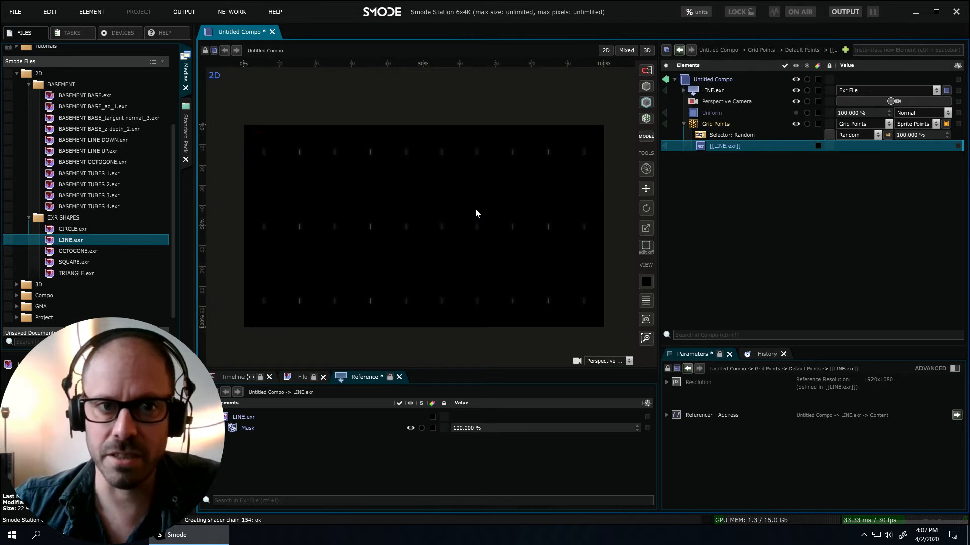
{"action": "left_click", "coordinate": [714, 124]}
{"action": "scroll", "coordinate": [738, 426], "scroll_direction": "down", "scroll_amount": 3}
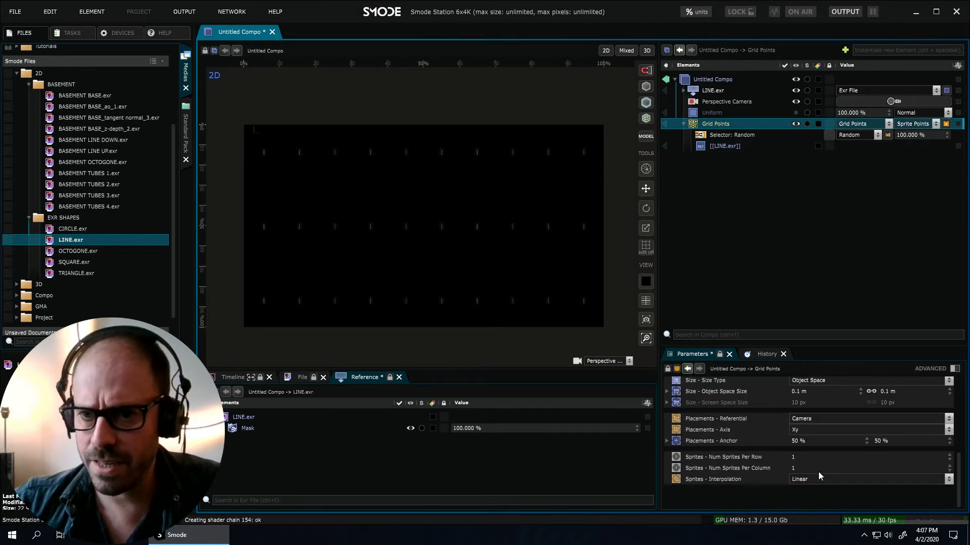
{"action": "left_click_drag", "start_coordinate": [805, 393], "coordinate": [805, 359]}
{"action": "scroll", "coordinate": [474, 161], "scroll_direction": "up", "scroll_amount": 2}
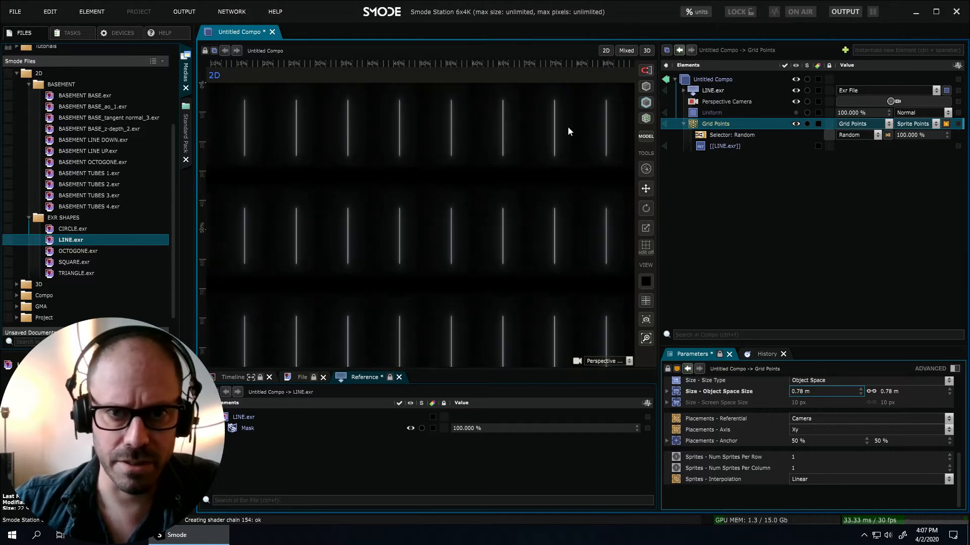
{"action": "scroll", "coordinate": [489, 177], "scroll_direction": "down", "scroll_amount": 1}
Try X precision values of 21 and 13 for the grid points.
{"action": "scroll", "coordinate": [767, 419], "scroll_direction": "up", "scroll_amount": 5}
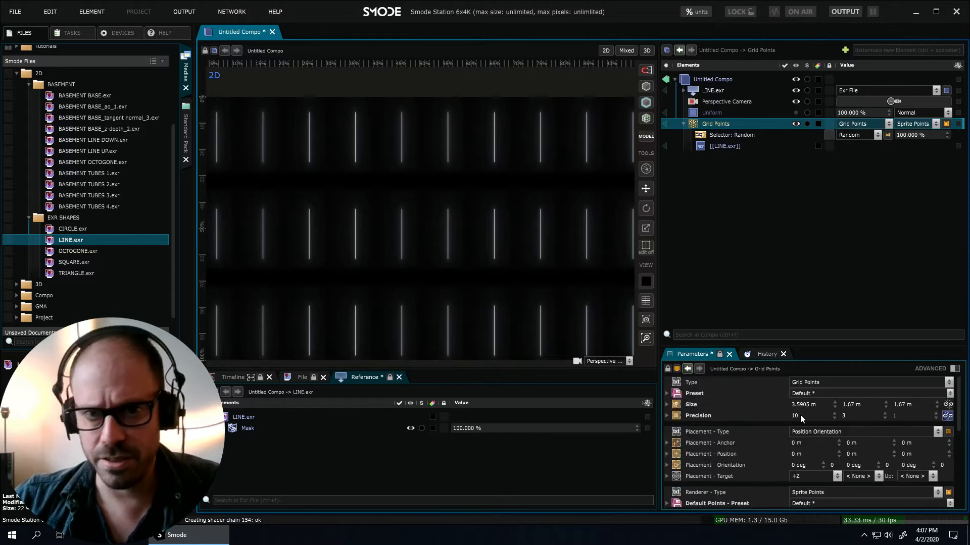
{"action": "double_click", "coordinate": [800, 414]}
{"action": "type", "text": "21"}
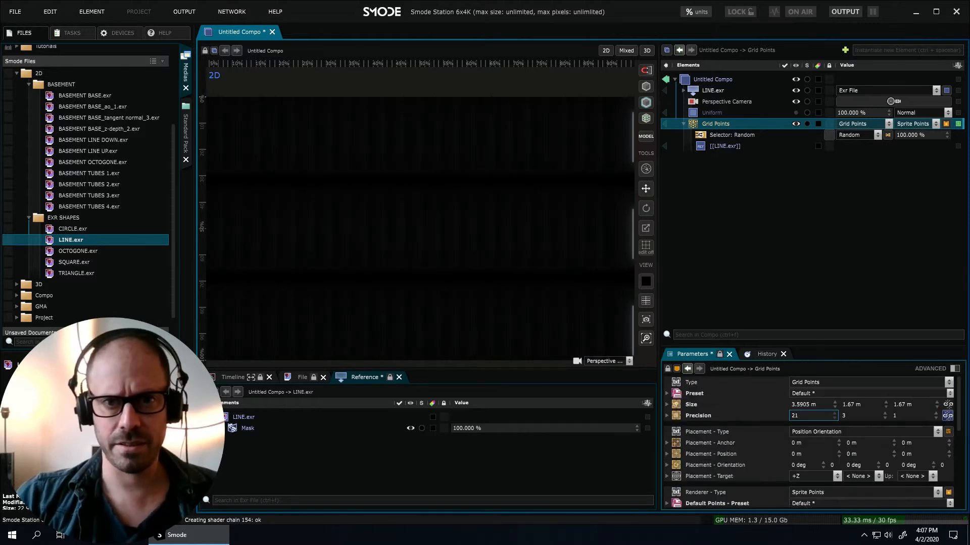
{"action": "key", "text": "BackSpace"}
{"action": "key", "text": "BackSpace"}
{"action": "type", "text": "13"}
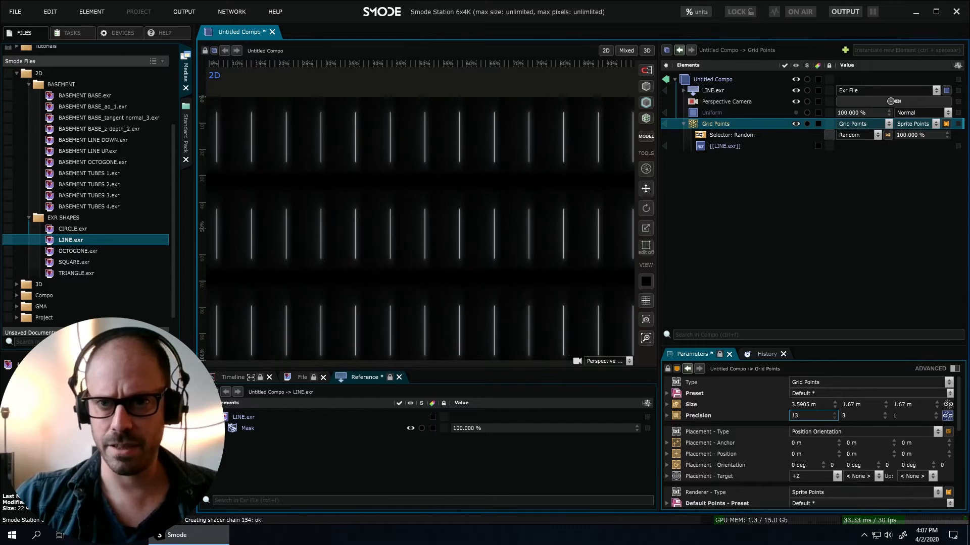
Set the Default Points blending mode to Linear Dodge (Add) and the grid's X precision to 20.
{"action": "scroll", "coordinate": [738, 462], "scroll_direction": "down", "scroll_amount": 3}
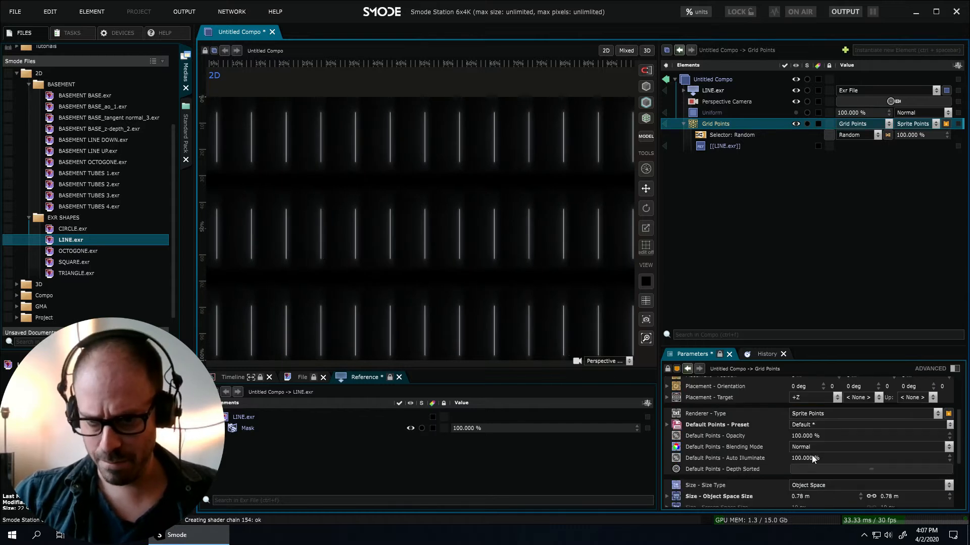
{"action": "left_click", "coordinate": [813, 446]}
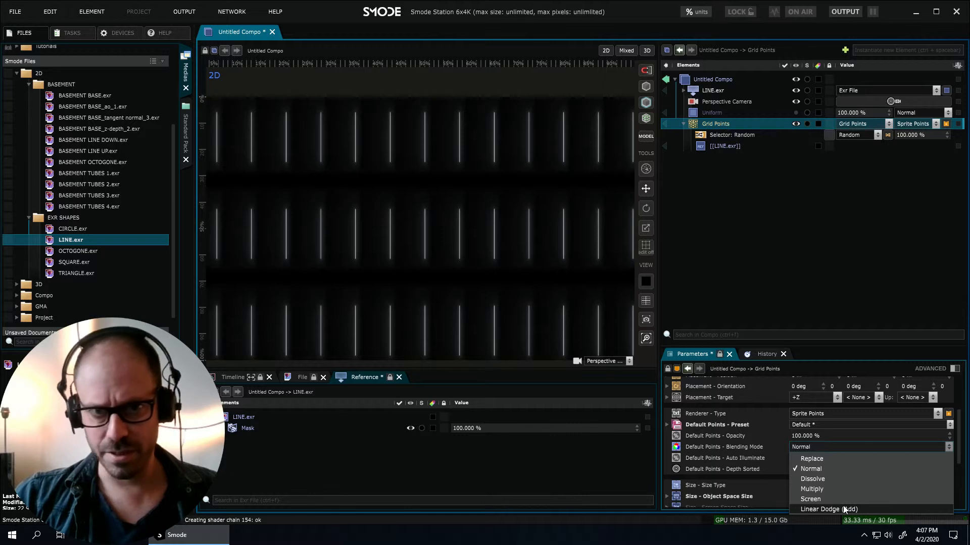
{"action": "left_click", "coordinate": [843, 509]}
{"action": "scroll", "coordinate": [788, 470], "scroll_direction": "up", "scroll_amount": 2}
{"action": "scroll", "coordinate": [799, 438], "scroll_direction": "up", "scroll_amount": 1}
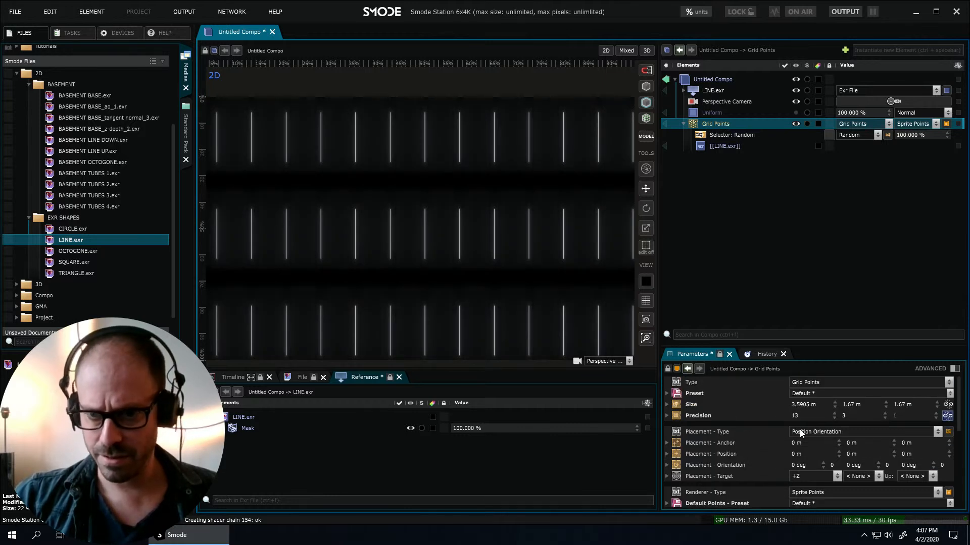
{"action": "mouse_move", "coordinate": [801, 417]}
{"action": "left_mouse_down"}
{"action": "mouse_move", "coordinate": [802, 387]}
{"action": "mouse_move", "coordinate": [802, 399]}
{"action": "left_mouse_up"}
{"action": "left_click_drag", "start_coordinate": [475, 231], "coordinate": [480, 199]}
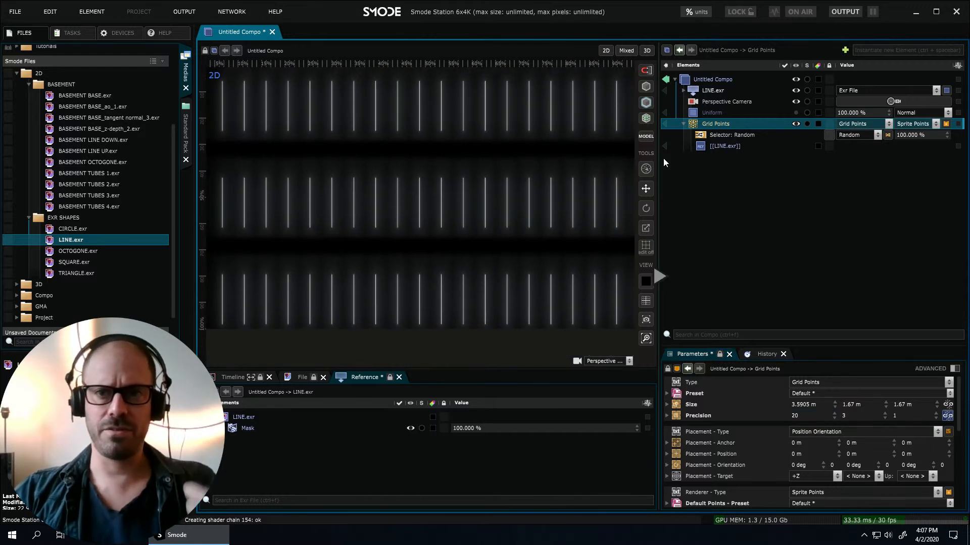
Duplicate the LINE.exr reference inside Grid Points and look at the Random selector's parameters.
{"action": "left_click", "coordinate": [724, 147]}
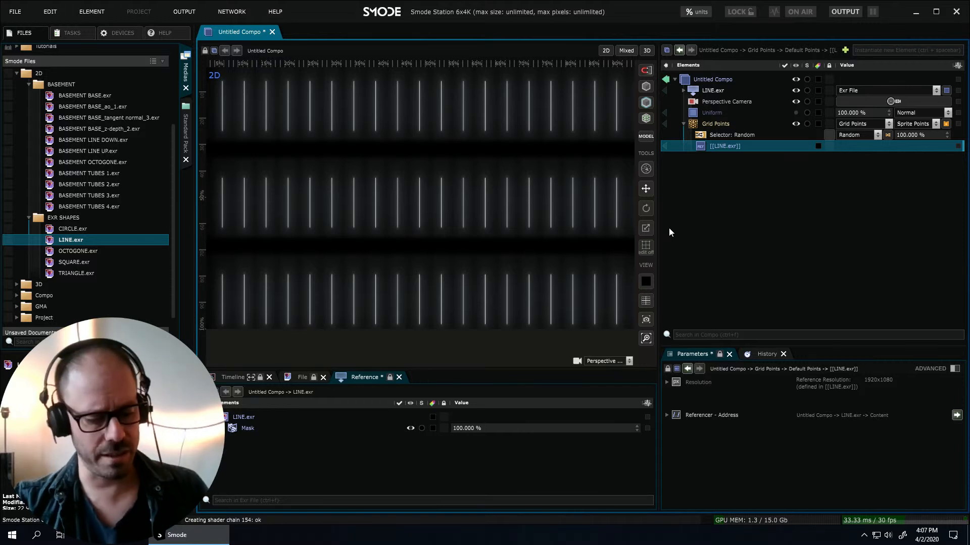
{"action": "key", "text": "ctrl+d"}
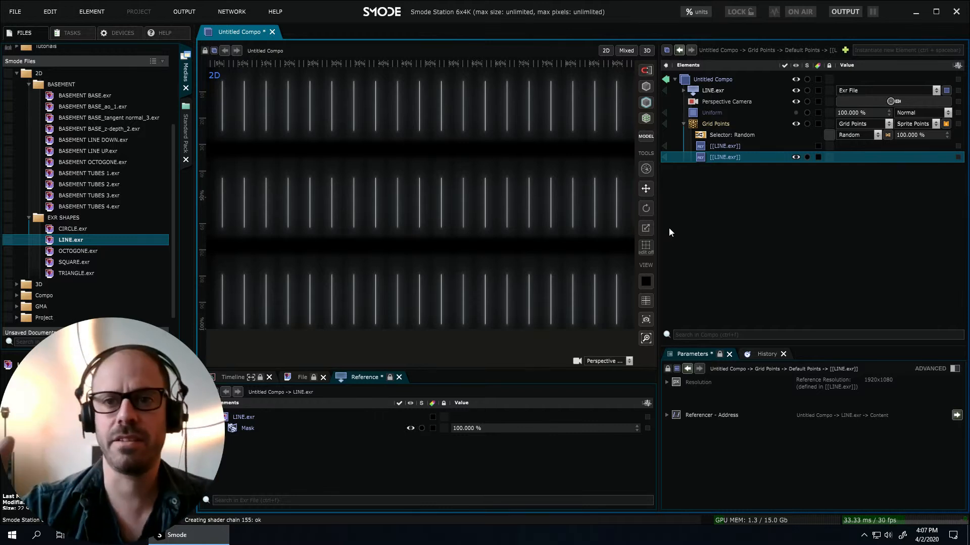
{"action": "left_click", "coordinate": [731, 138]}
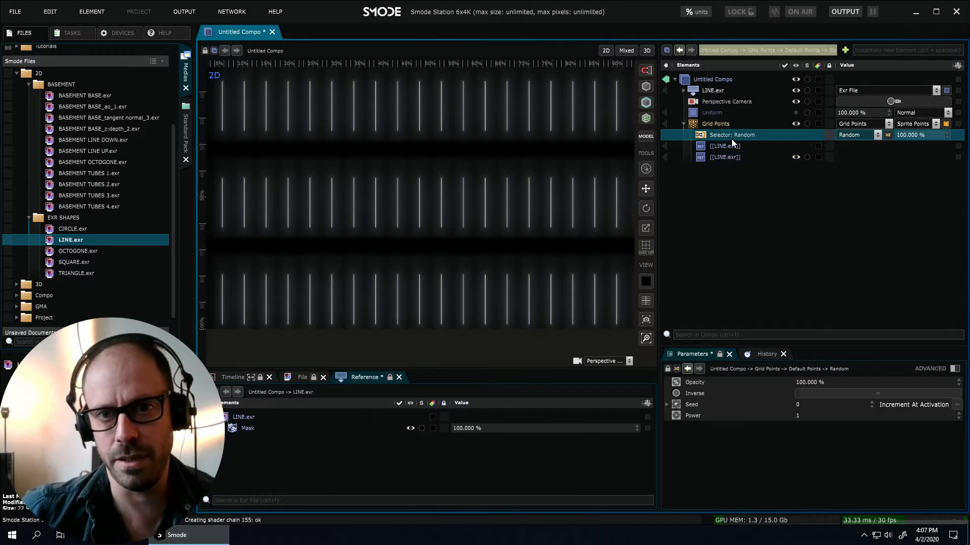
{"action": "left_click", "coordinate": [735, 144]}
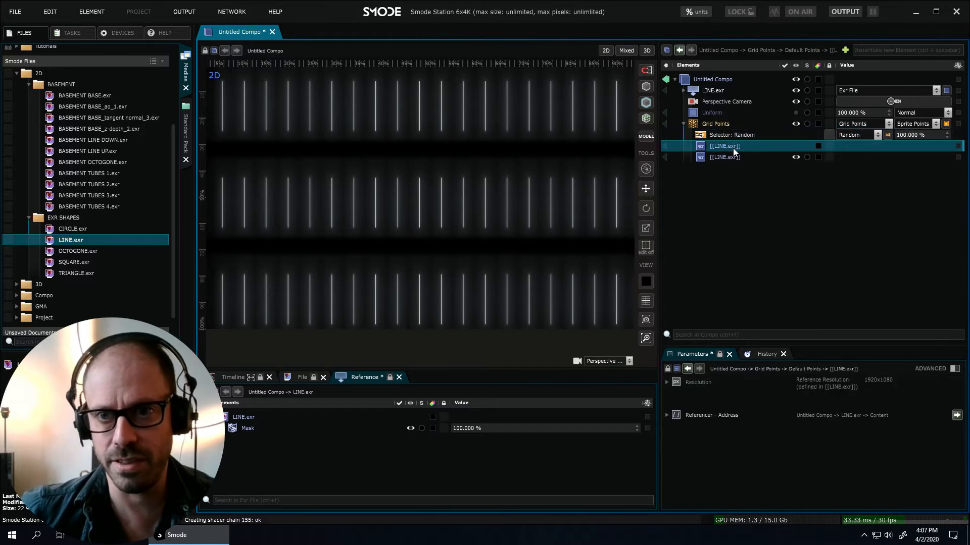
Add a Red Green Blue modifier coloured FF0000 to the duplicated LINE.exr reference, and select the Grid Points layer.
{"action": "left_click", "coordinate": [728, 158]}
{"action": "right_click", "coordinate": [729, 158]}
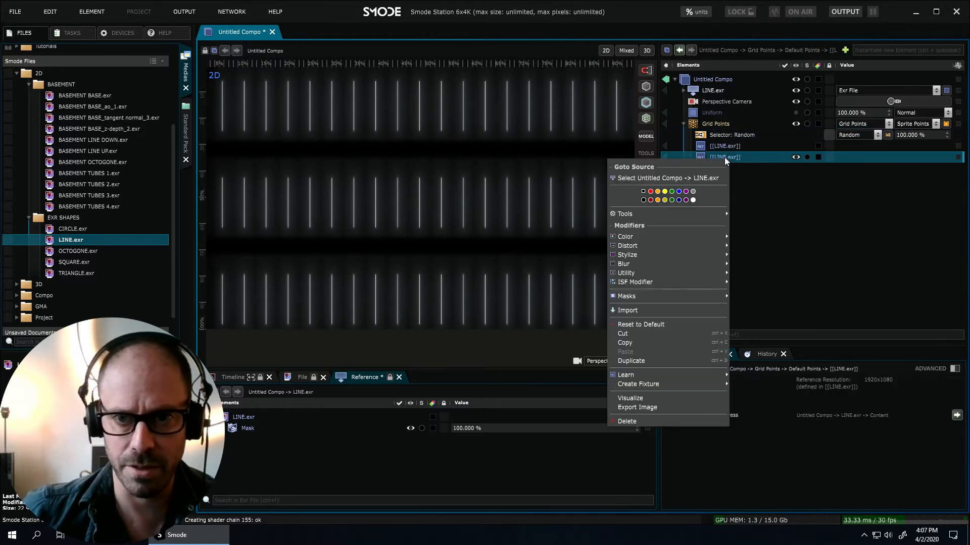
{"action": "mouse_move", "coordinate": [694, 238]}
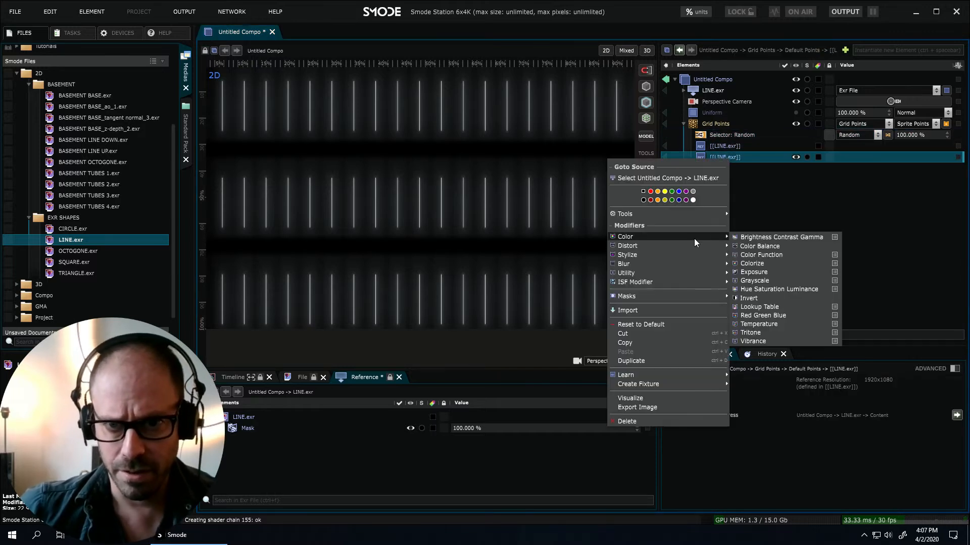
{"action": "left_click", "coordinate": [774, 314]}
{"action": "left_click", "coordinate": [813, 405]}
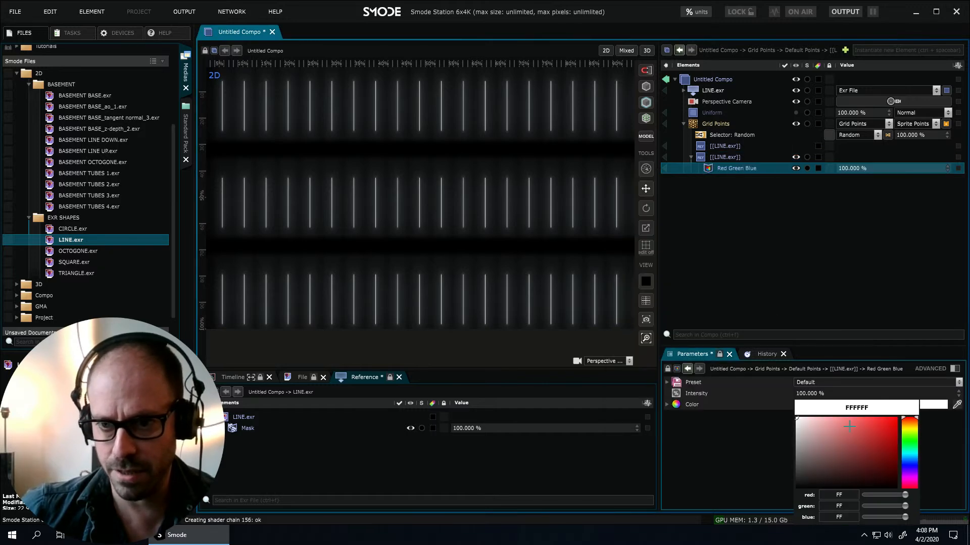
{"action": "left_click", "coordinate": [896, 418]}
{"action": "left_click", "coordinate": [857, 299]}
{"action": "scroll", "coordinate": [556, 215], "scroll_direction": "down", "scroll_amount": 1}
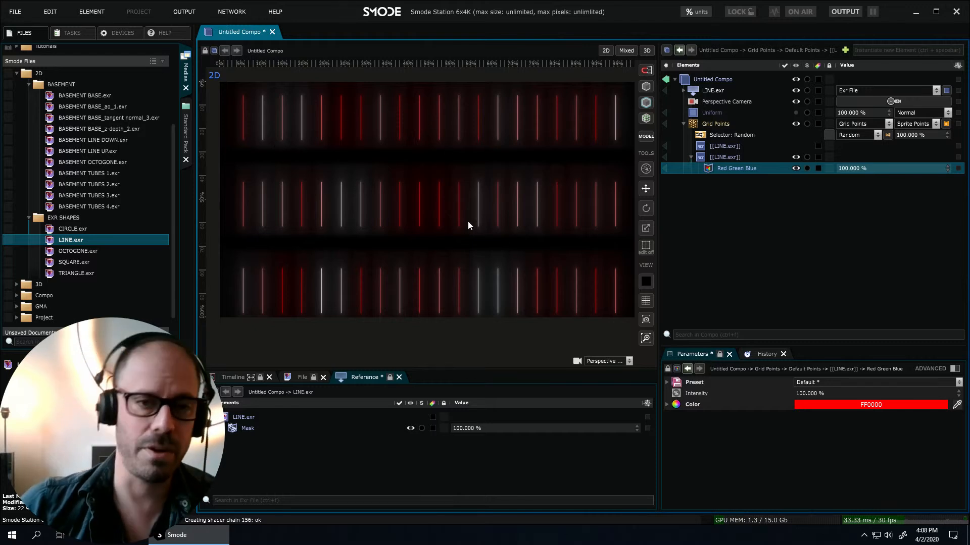
{"action": "left_click", "coordinate": [718, 124]}
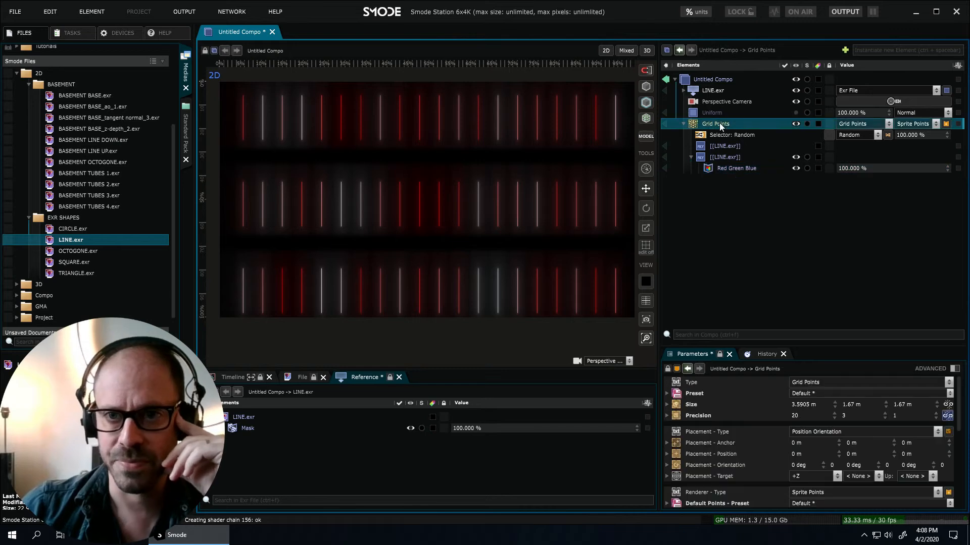
Set the sprite interpolation of Grid Points to Nearest.
{"action": "scroll", "coordinate": [746, 433], "scroll_direction": "down", "scroll_amount": 5}
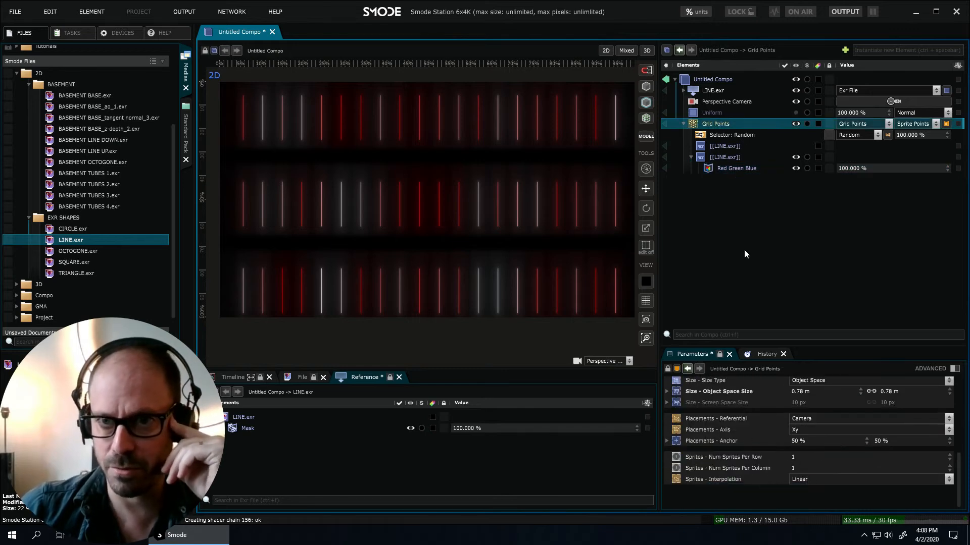
{"action": "left_click", "coordinate": [808, 480]}
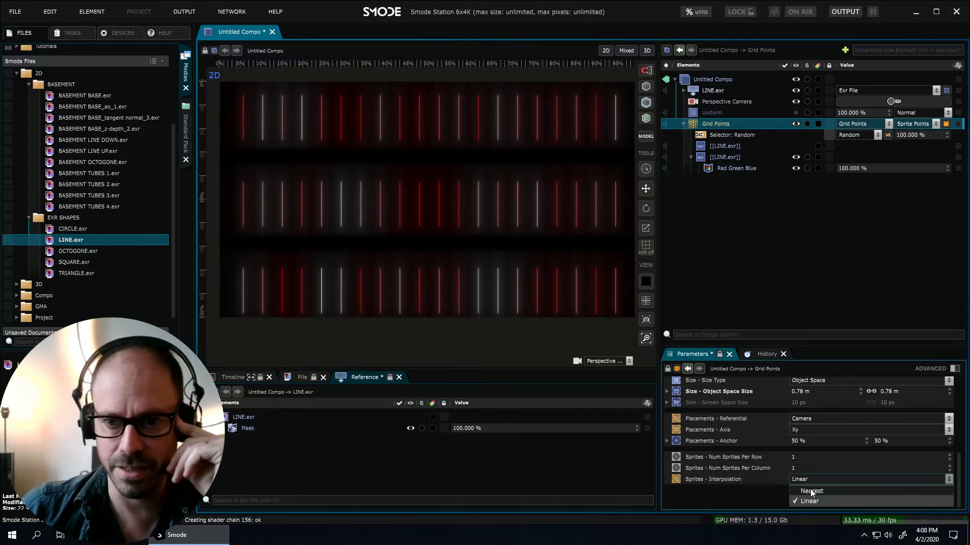
{"action": "left_click", "coordinate": [812, 491]}
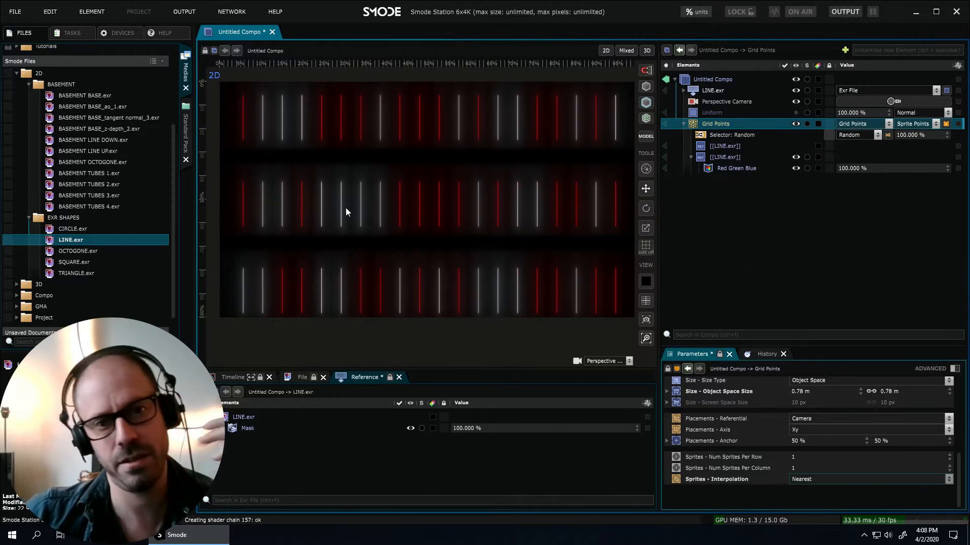
{"action": "left_click", "coordinate": [828, 478]}
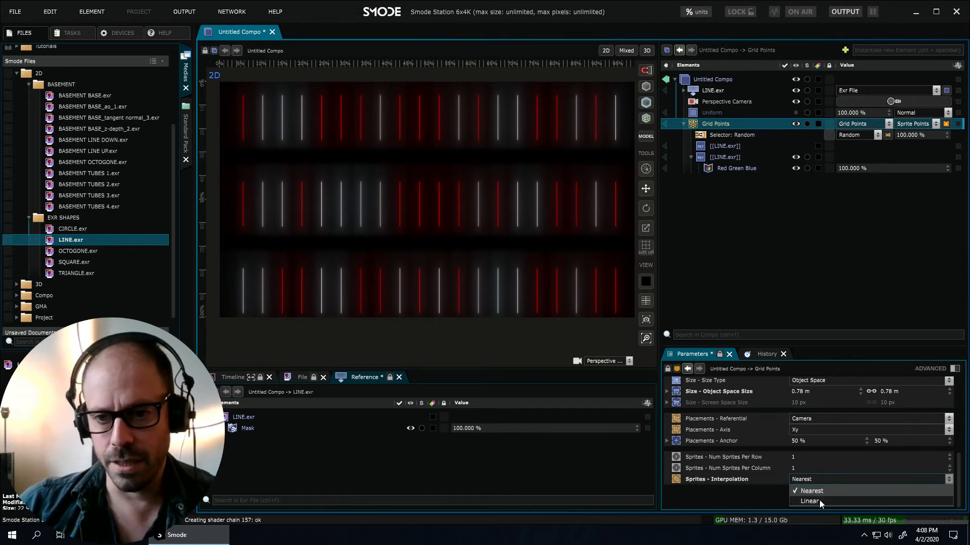
{"action": "left_click", "coordinate": [774, 262]}
Replace the Red Green Blue modifier on the second LINE.exr reference with an Exposure modifier set to an exposure of 12.76.
{"action": "left_click", "coordinate": [741, 169]}
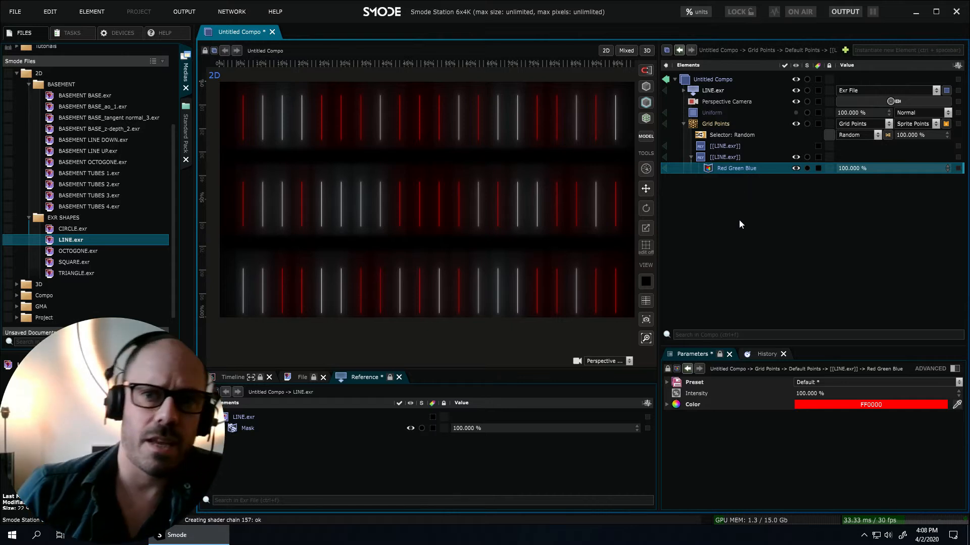
{"action": "key", "text": "Delete"}
{"action": "key", "text": "Return"}
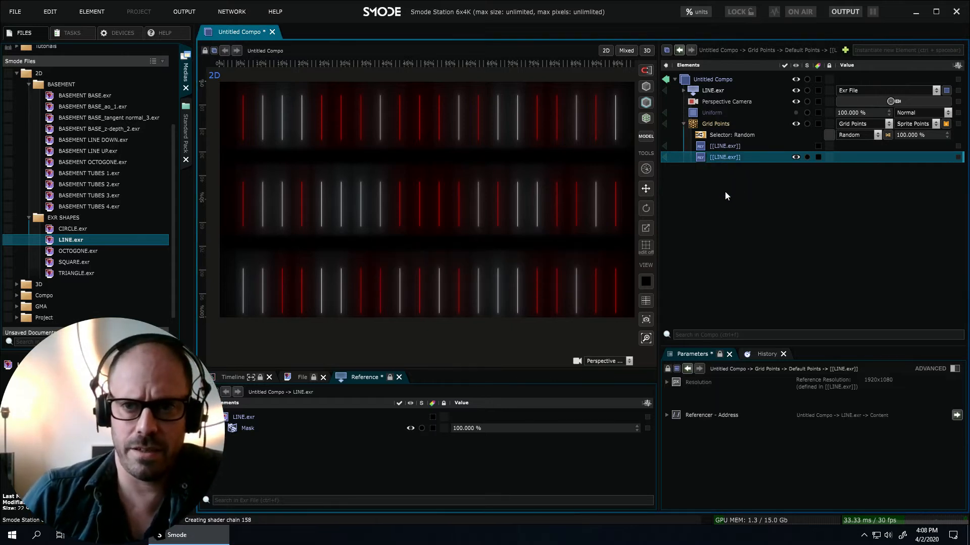
{"action": "right_click", "coordinate": [724, 155]}
{"action": "mouse_move", "coordinate": [674, 234]}
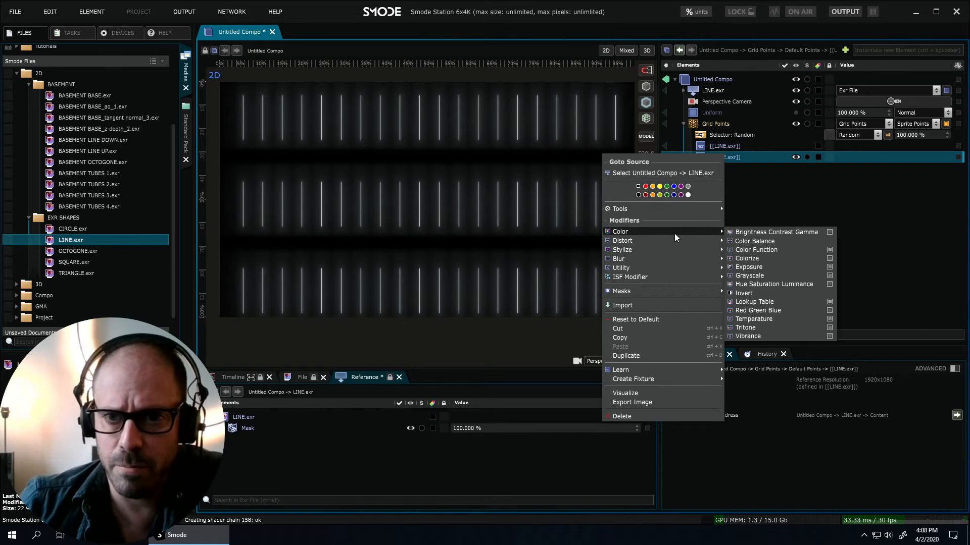
{"action": "left_click", "coordinate": [765, 267]}
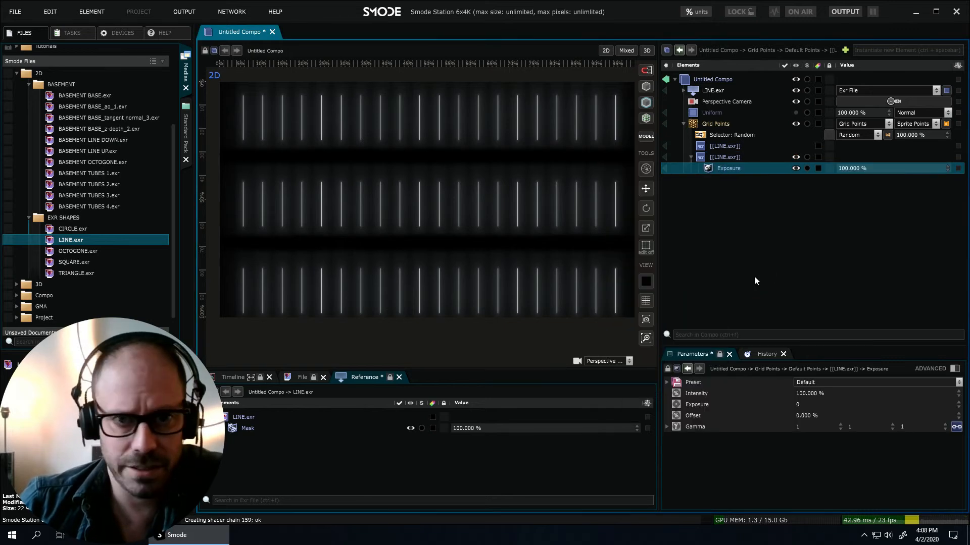
{"action": "left_click_drag", "start_coordinate": [811, 406], "coordinate": [811, 349]}
Set the feather of LINE.exr's Placement Mask to 38% and slightly reduce the mask's horizontal placement scale.
{"action": "left_click", "coordinate": [686, 91]}
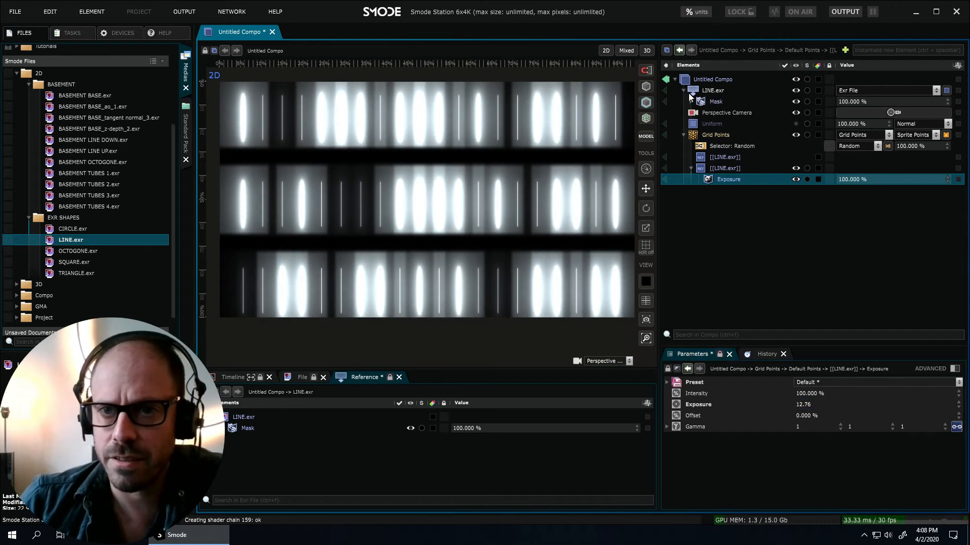
{"action": "left_click", "coordinate": [708, 101]}
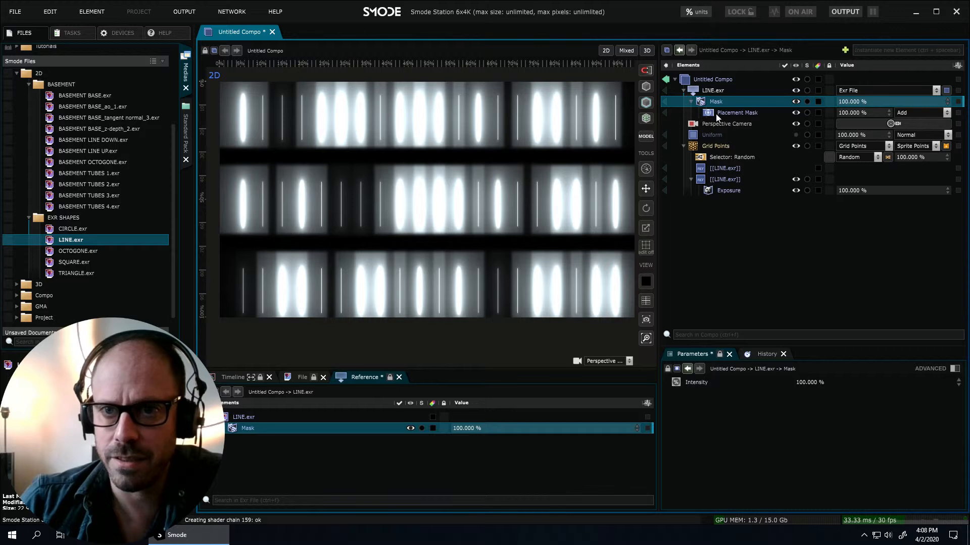
{"action": "left_click", "coordinate": [717, 114]}
{"action": "left_click_drag", "start_coordinate": [803, 416], "coordinate": [804, 404]}
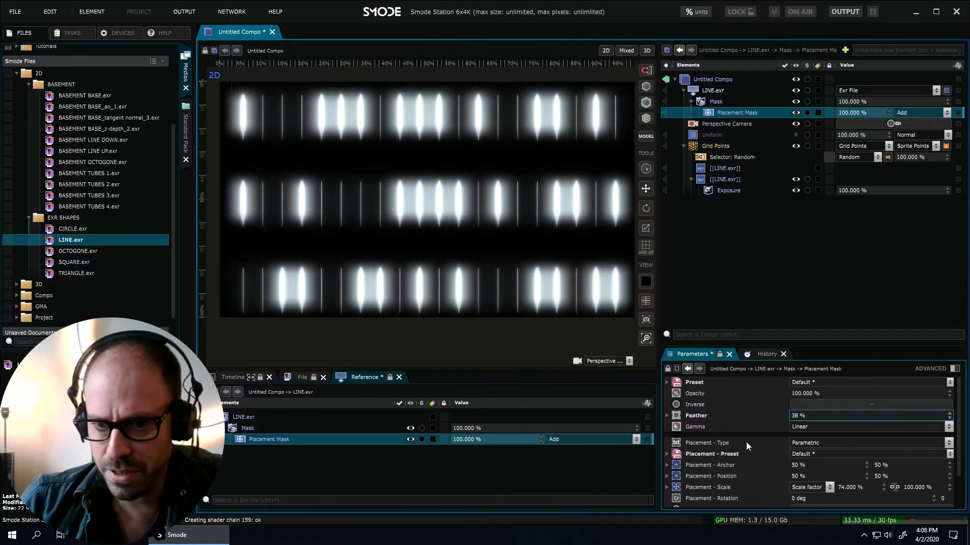
{"action": "left_click", "coordinate": [667, 415]}
{"action": "scroll", "coordinate": [786, 451], "scroll_direction": "down", "scroll_amount": 3}
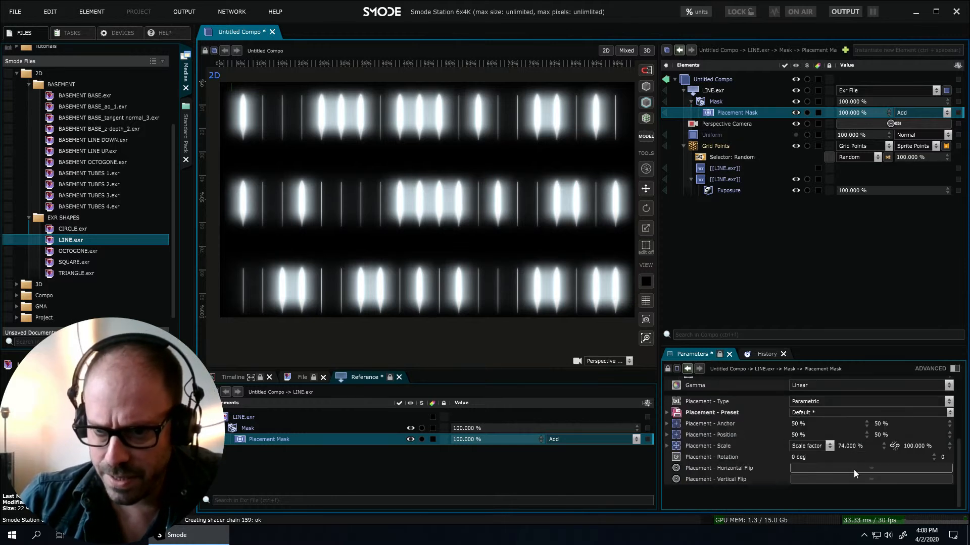
{"action": "left_click_drag", "start_coordinate": [860, 446], "coordinate": [860, 449]}
Try exposure values of 6 and 8 on the second LINE.exr reference's Exposure modifier.
{"action": "left_click", "coordinate": [735, 190]}
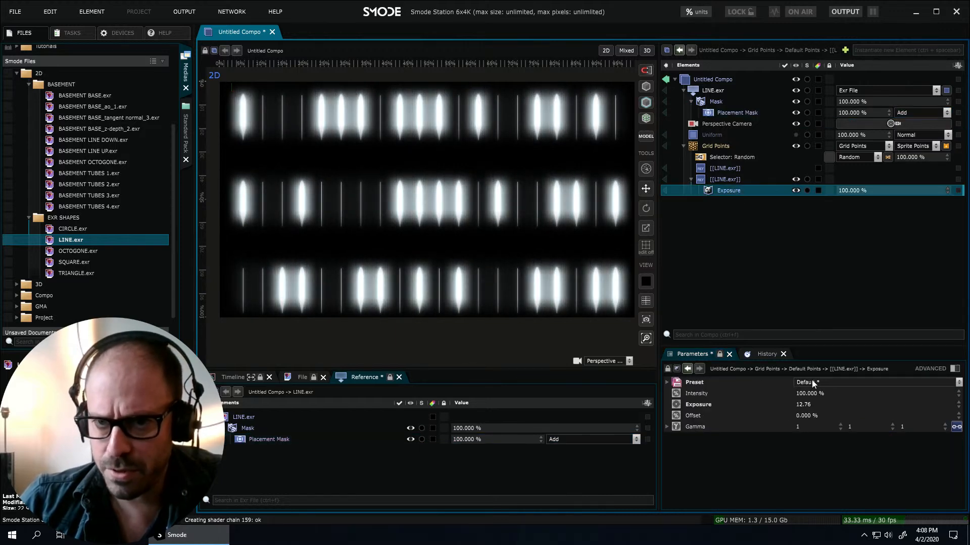
{"action": "double_click", "coordinate": [803, 405]}
{"action": "type", "text": "6"}
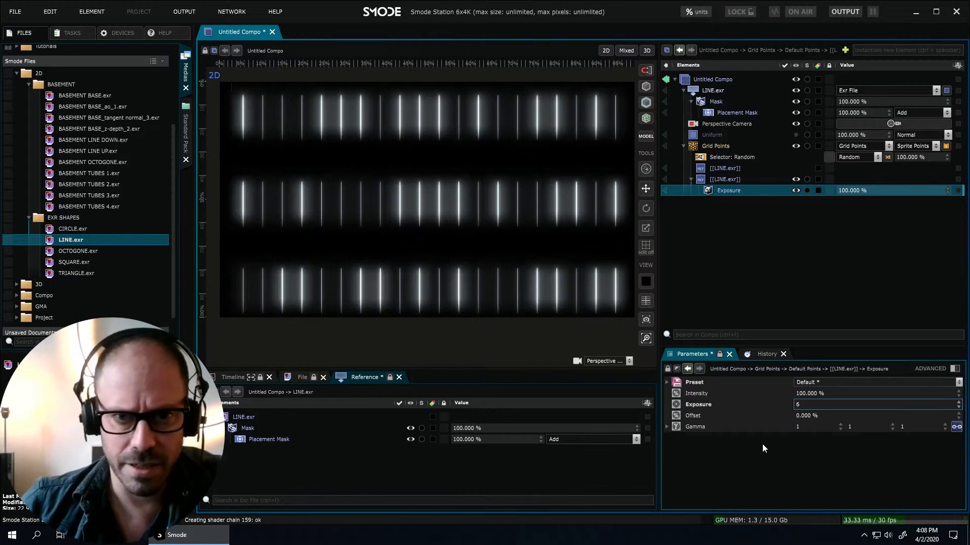
{"action": "key", "text": "BackSpace"}
{"action": "type", "text": "8"}
{"action": "key", "text": "Return"}
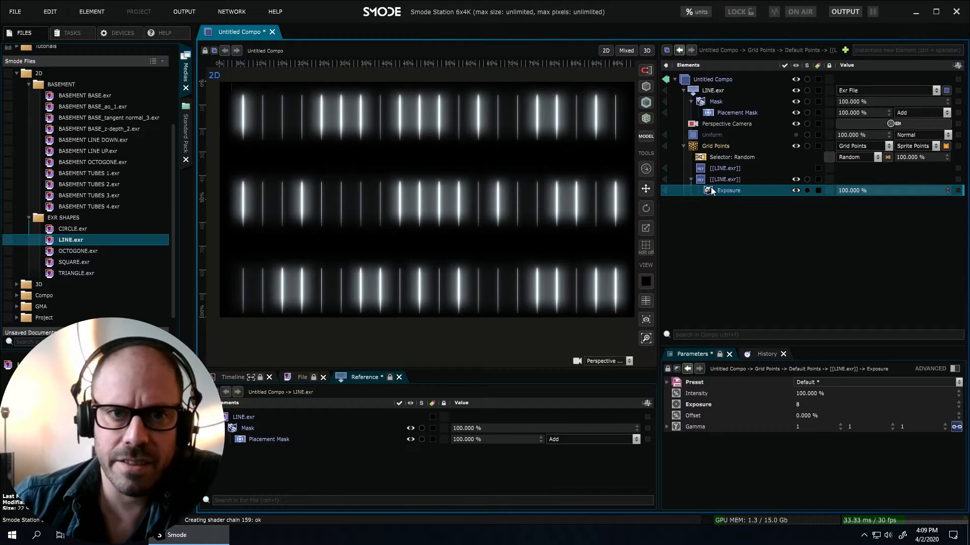
Change the Grid Points selector from Random to Noise and play it standalone with its own player.
{"action": "left_click", "coordinate": [723, 157]}
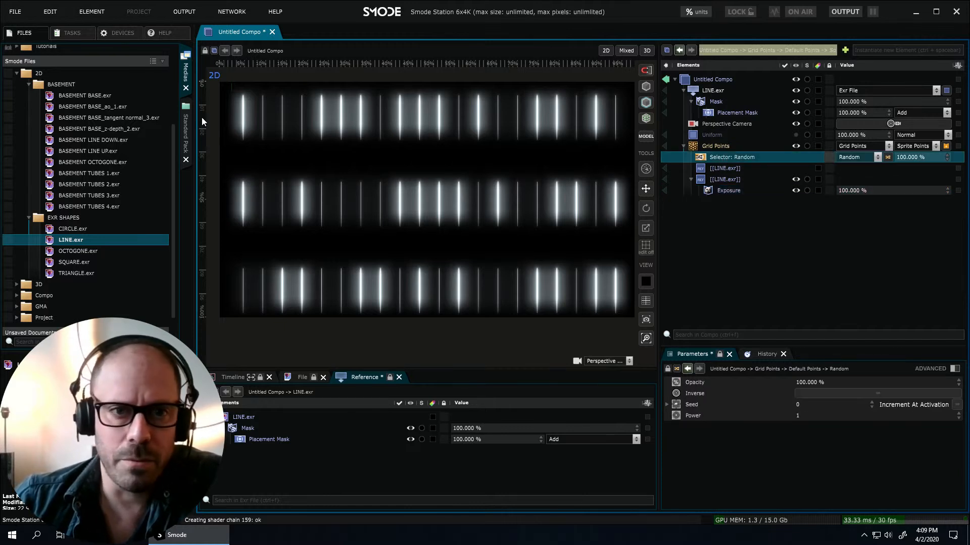
{"action": "left_click", "coordinate": [732, 180]}
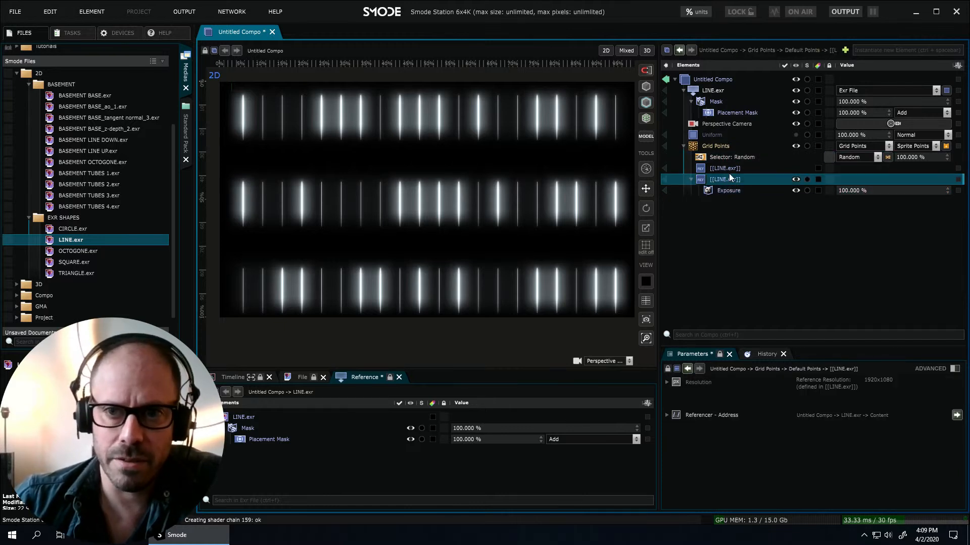
{"action": "left_click", "coordinate": [777, 158]}
{"action": "left_click", "coordinate": [853, 158]}
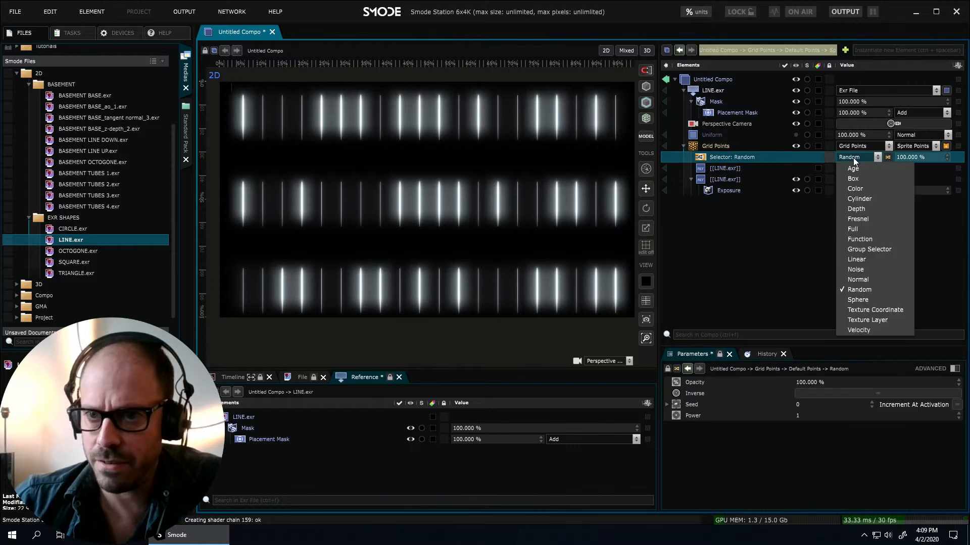
{"action": "left_click", "coordinate": [865, 273]}
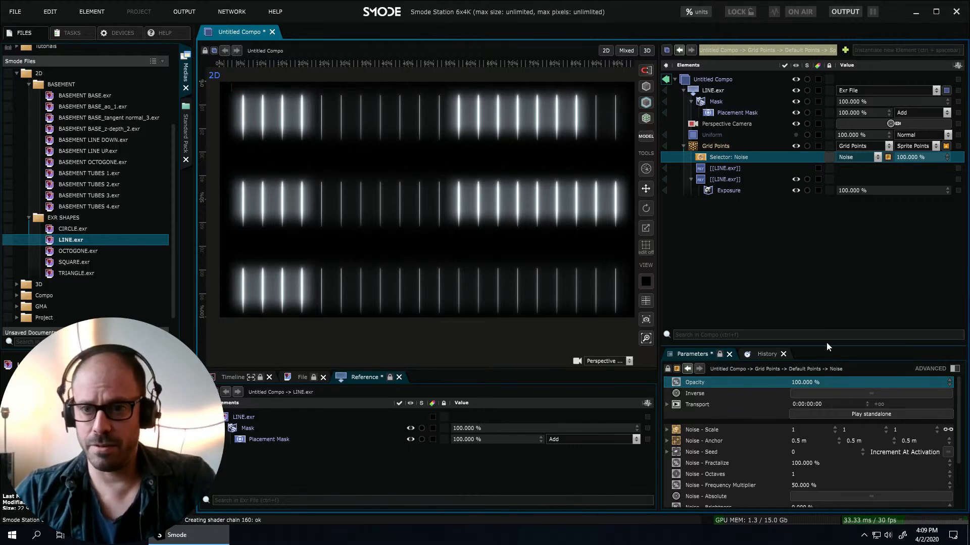
{"action": "left_click_drag", "start_coordinate": [827, 344], "coordinate": [826, 303]}
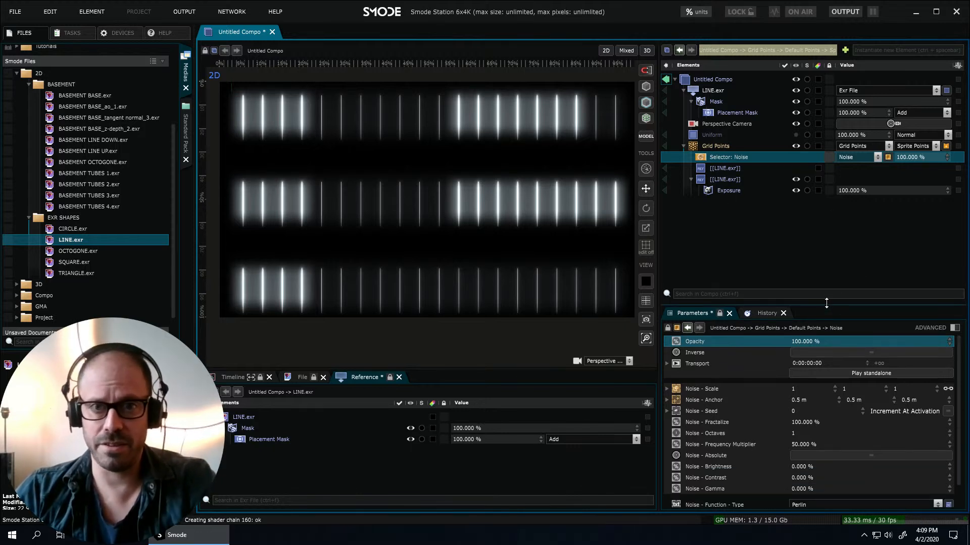
{"action": "left_click", "coordinate": [816, 372]}
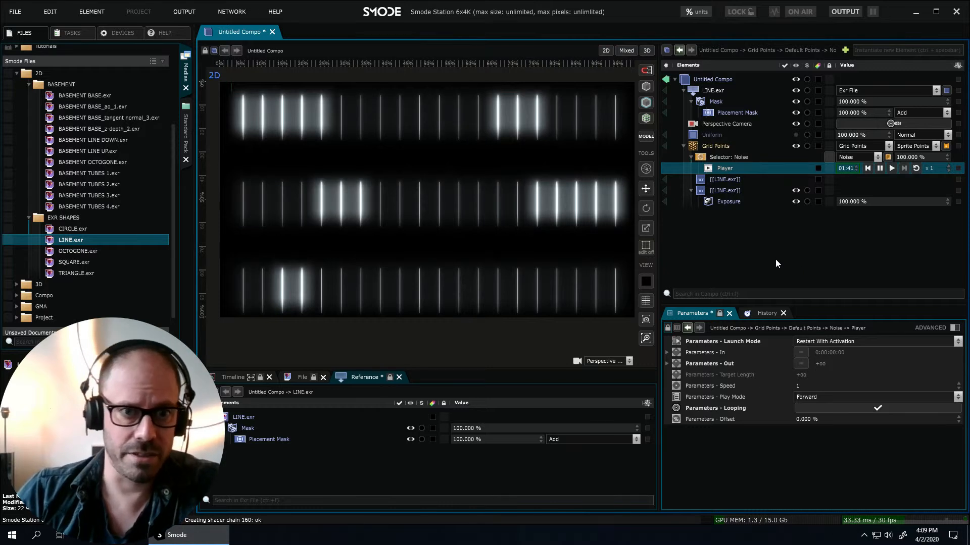
Set the Grid Points sprite interpolation back to Linear.
{"action": "left_click", "coordinate": [716, 146]}
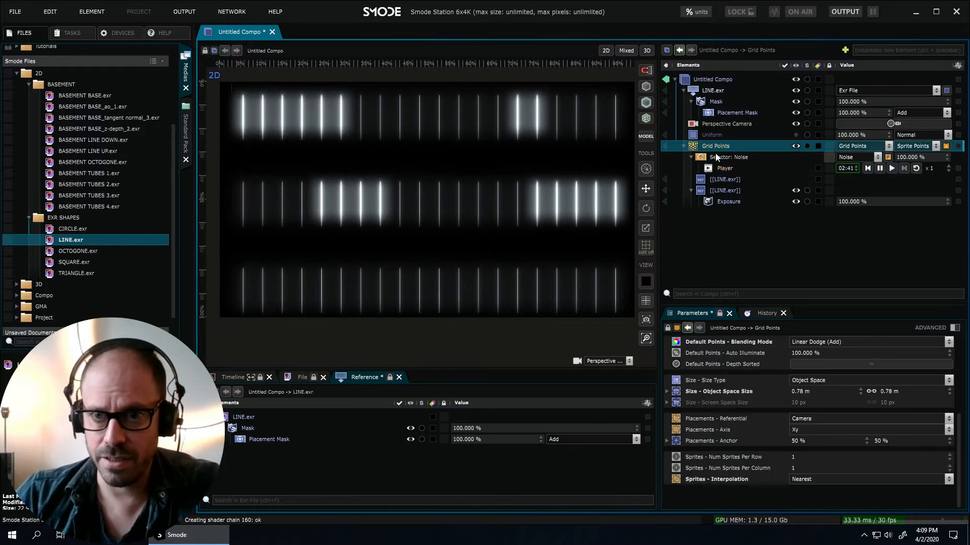
{"action": "left_click", "coordinate": [829, 482]}
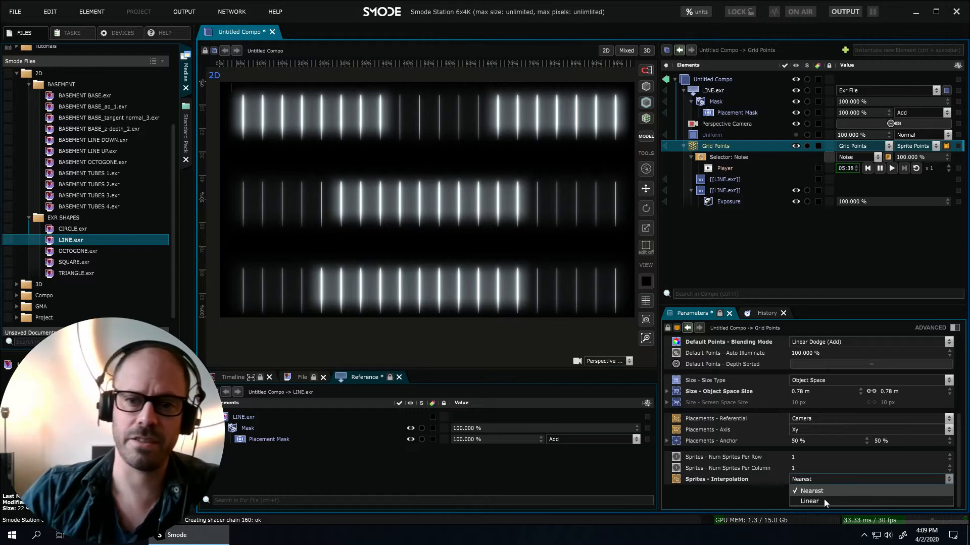
{"action": "left_click", "coordinate": [818, 499]}
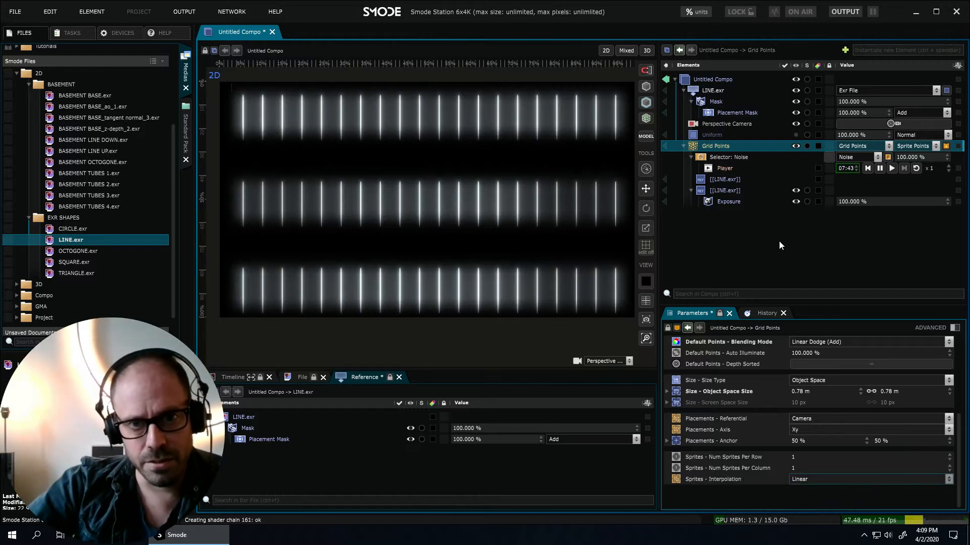
Set the Noise selector's contrast to 75% and its linked noise scale to 0.753.
{"action": "left_click", "coordinate": [723, 157]}
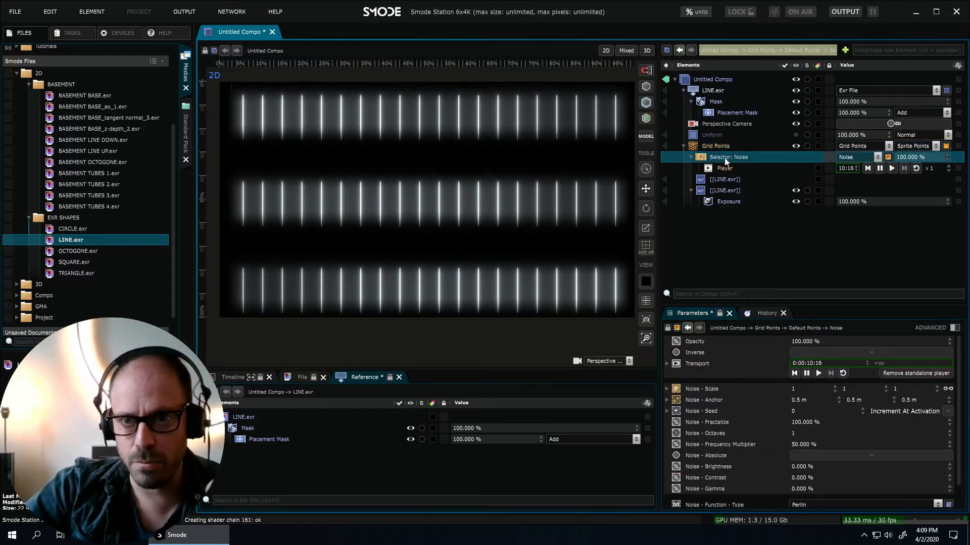
{"action": "left_click", "coordinate": [817, 479]}
{"action": "type", "text": "50"}
{"action": "key", "text": "Return"}
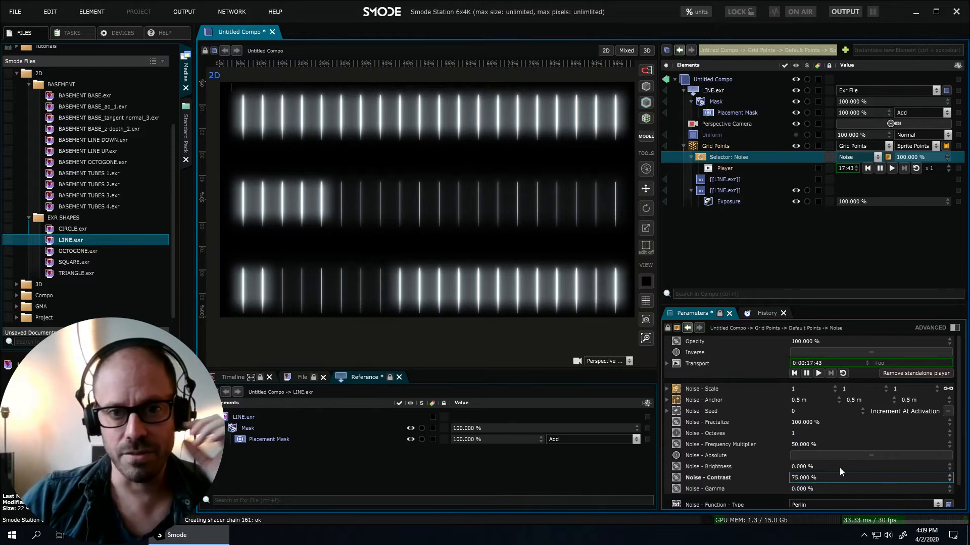
{"action": "left_click", "coordinate": [801, 390]}
{"action": "type", "text": "0.96"}
{"action": "key", "text": "Return"}
{"action": "left_click_drag", "start_coordinate": [801, 390], "coordinate": [801, 452]}
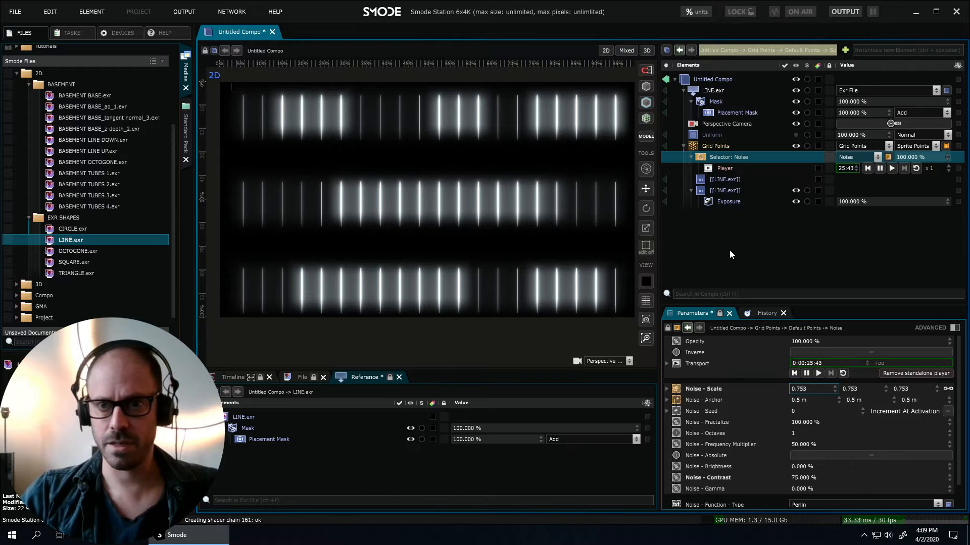
Raise the Exposure modifier's exposure to 13.48 and set its gamma to 0.5.
{"action": "scroll", "coordinate": [411, 201], "scroll_direction": "up", "scroll_amount": 2}
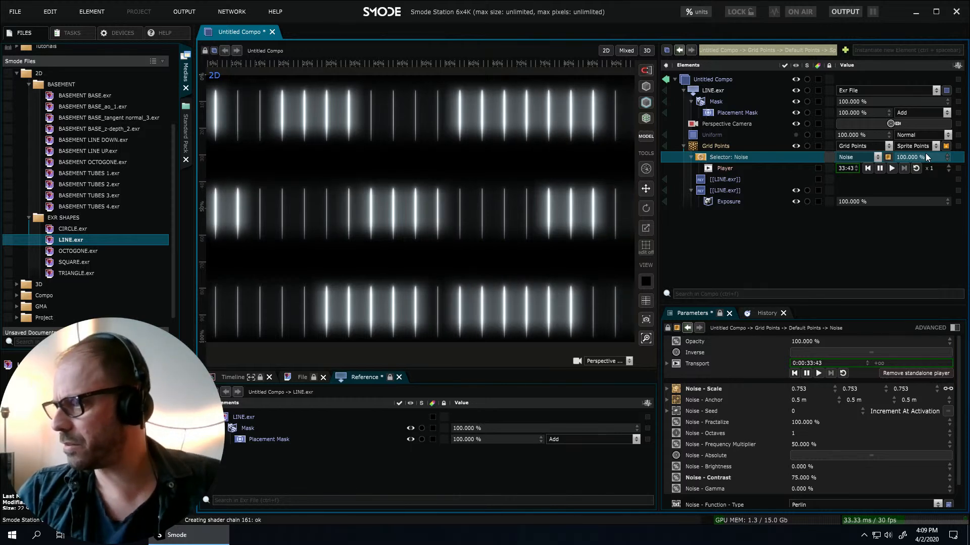
{"action": "left_click", "coordinate": [752, 202]}
{"action": "left_click_drag", "start_coordinate": [828, 369], "coordinate": [829, 362]}
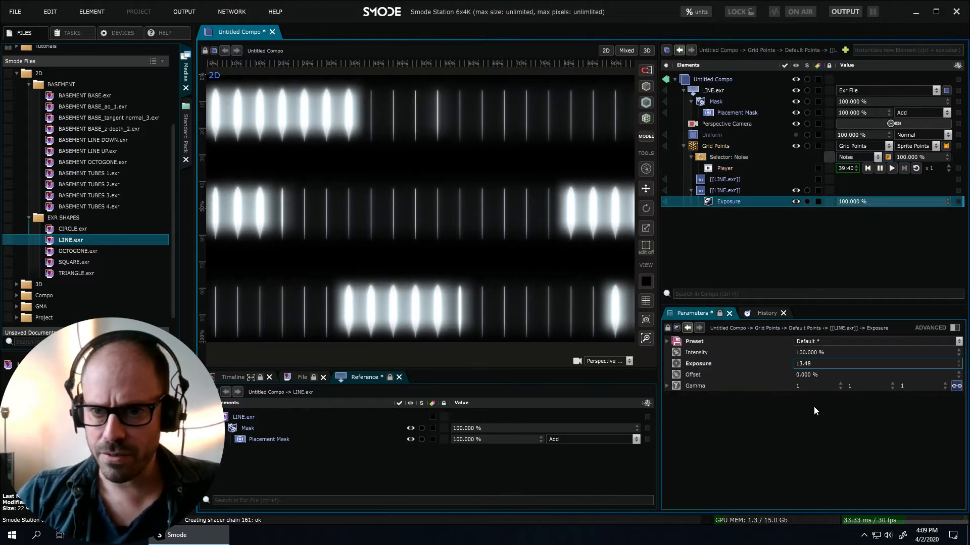
{"action": "left_click", "coordinate": [814, 385]}
{"action": "type", "text": "0.5"}
{"action": "key", "text": "Return"}
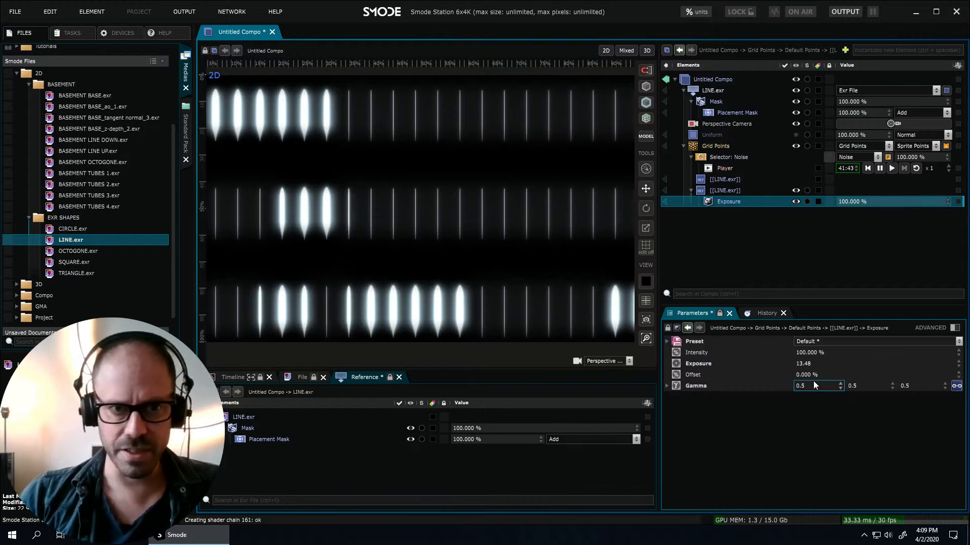
Set the X precision of Grid Points to 36 and view the whole compo.
{"action": "left_click", "coordinate": [728, 157]}
{"action": "key", "text": "Up"}
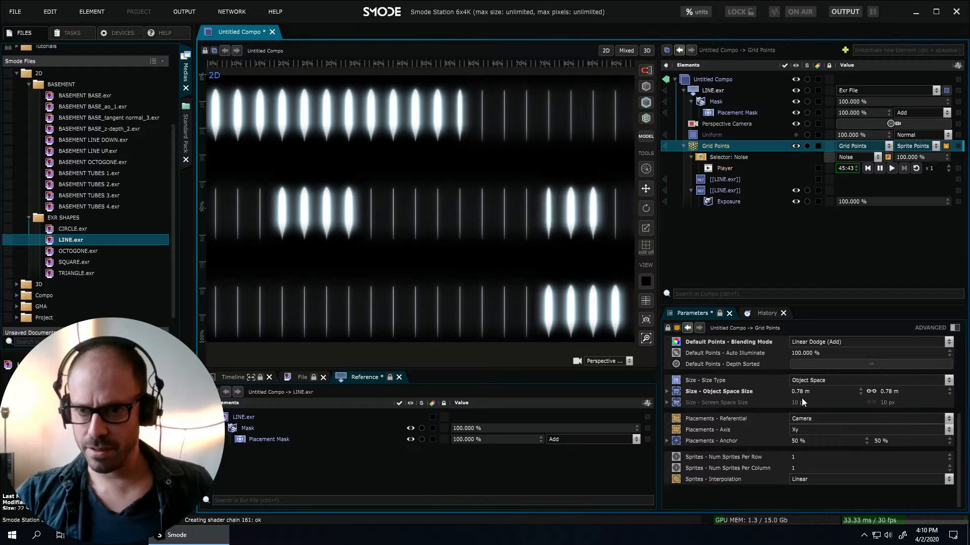
{"action": "scroll", "coordinate": [803, 401], "scroll_direction": "up", "scroll_amount": 5}
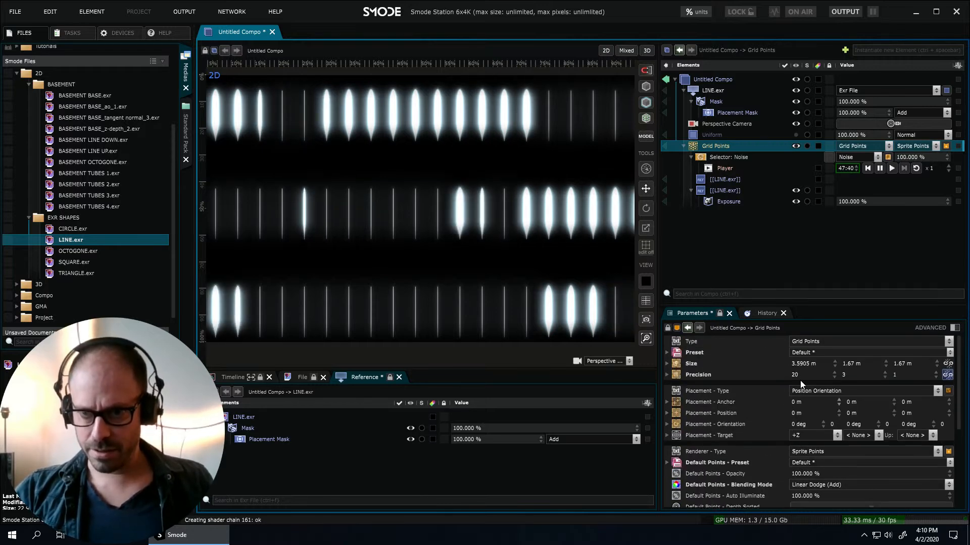
{"action": "double_click", "coordinate": [803, 375]}
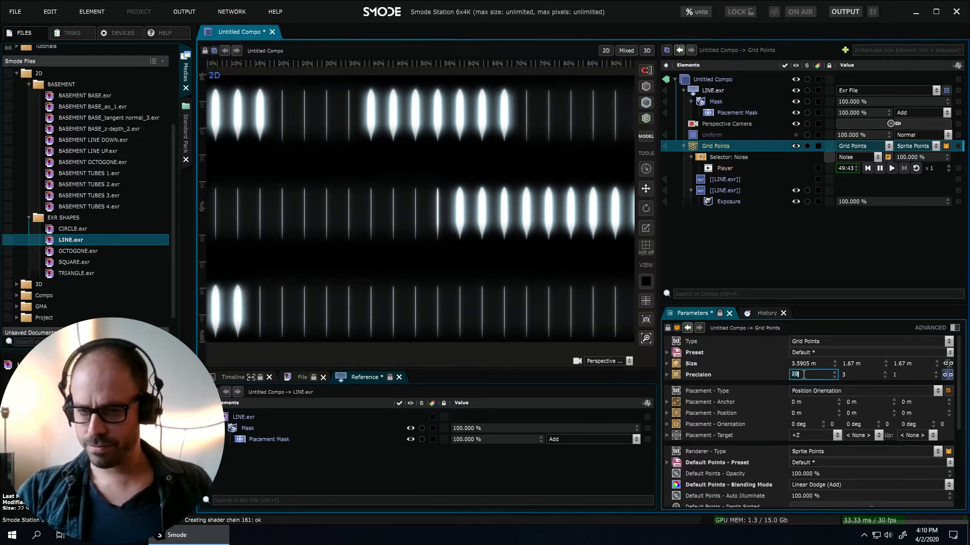
{"action": "type", "text": "36"}
{"action": "key", "text": "Return"}
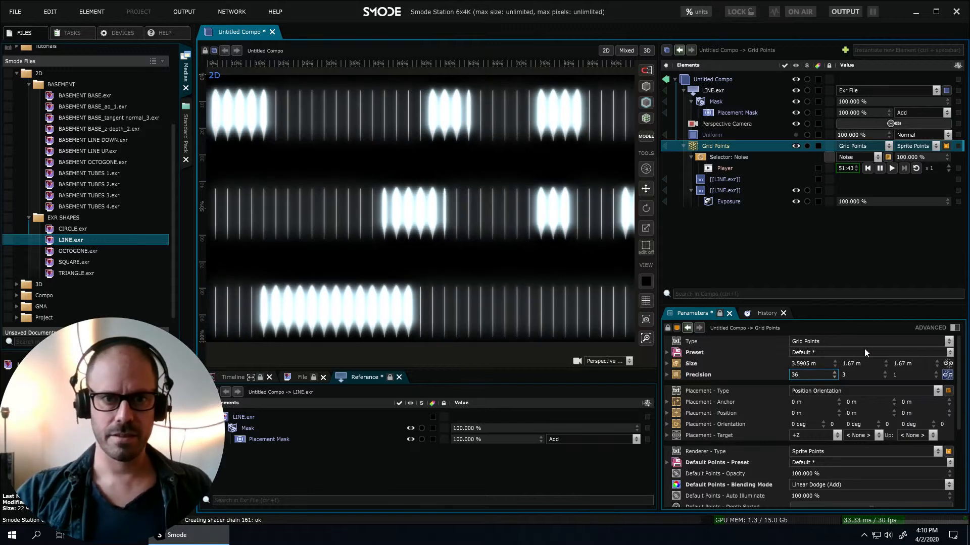
{"action": "scroll", "coordinate": [461, 190], "scroll_direction": "down", "scroll_amount": 3}
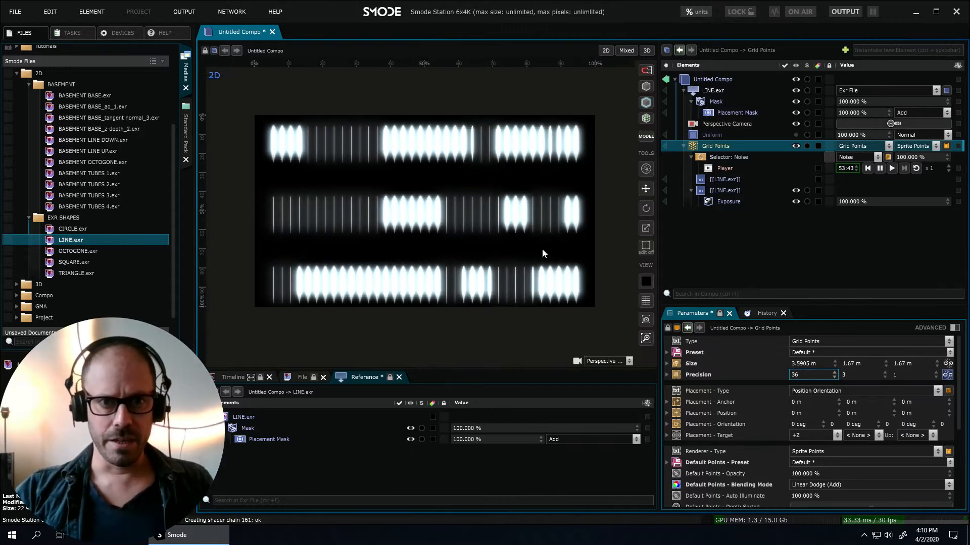
Enlarge the viewport area and examine the noise-driven light sprites up close, then as a whole grid.
{"action": "scroll", "coordinate": [542, 250], "scroll_direction": "up", "scroll_amount": 1}
{"action": "left_click_drag", "start_coordinate": [670, 245], "coordinate": [696, 222]}
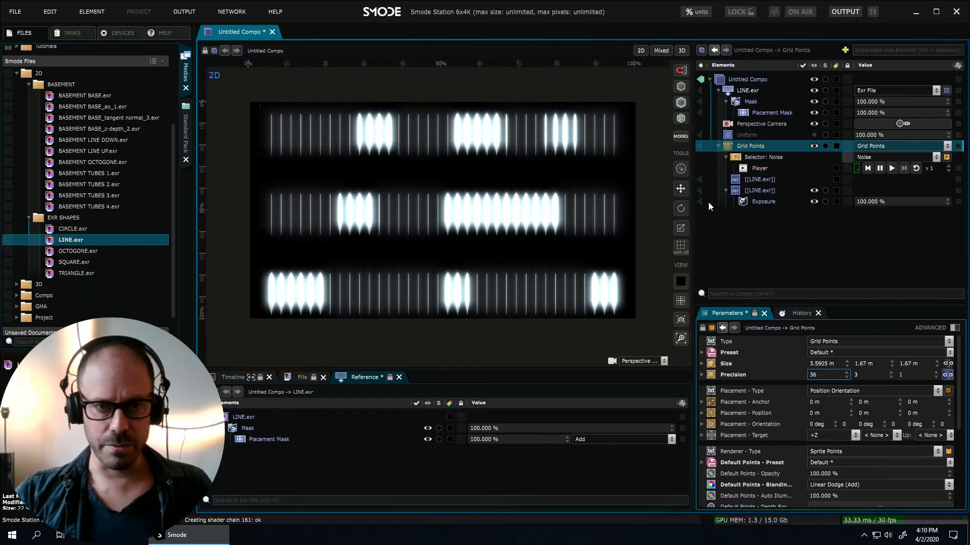
{"action": "scroll", "coordinate": [472, 188], "scroll_direction": "up", "scroll_amount": 2}
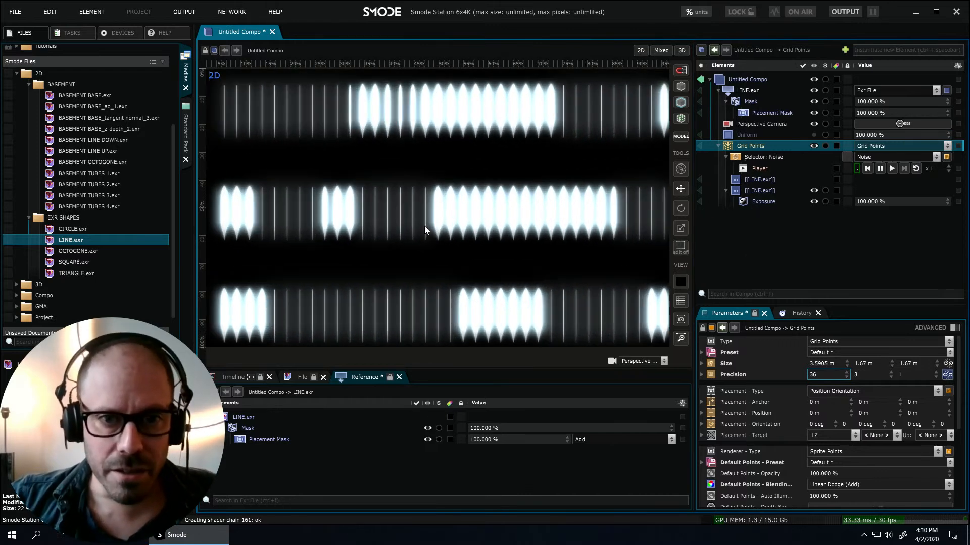
{"action": "scroll", "coordinate": [472, 188], "scroll_direction": "up", "scroll_amount": 2}
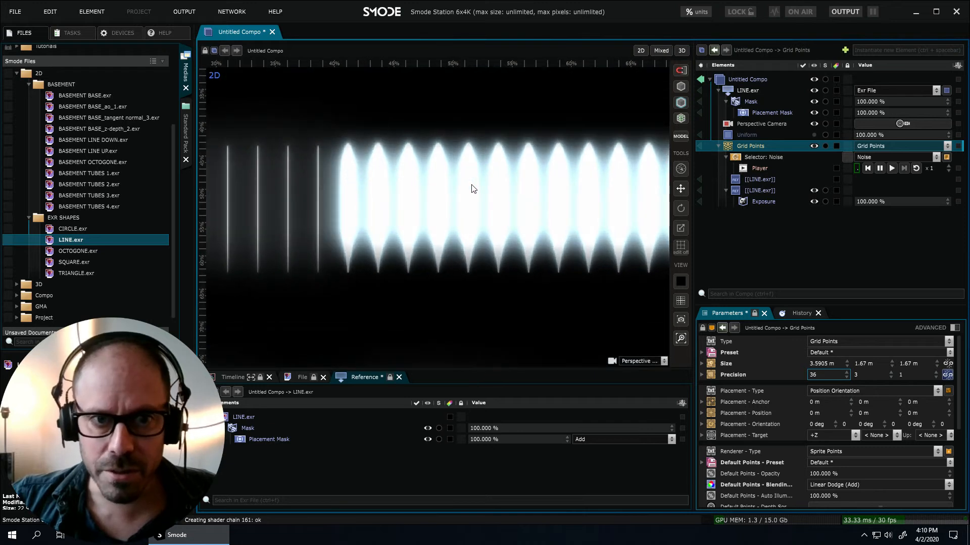
{"action": "left_click", "coordinate": [763, 201]}
{"action": "scroll", "coordinate": [434, 208], "scroll_direction": "down", "scroll_amount": 4}
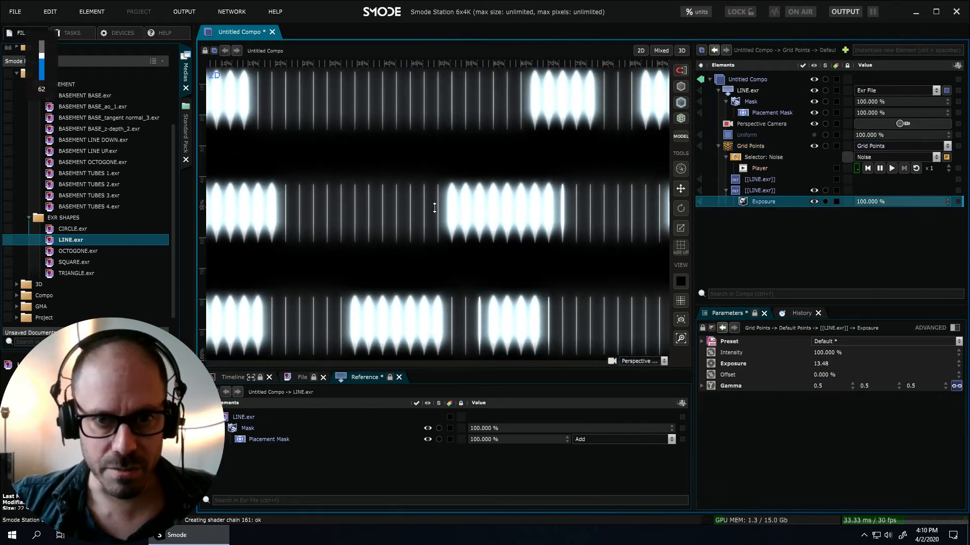
{"action": "scroll", "coordinate": [432, 208], "scroll_direction": "up", "scroll_amount": 2}
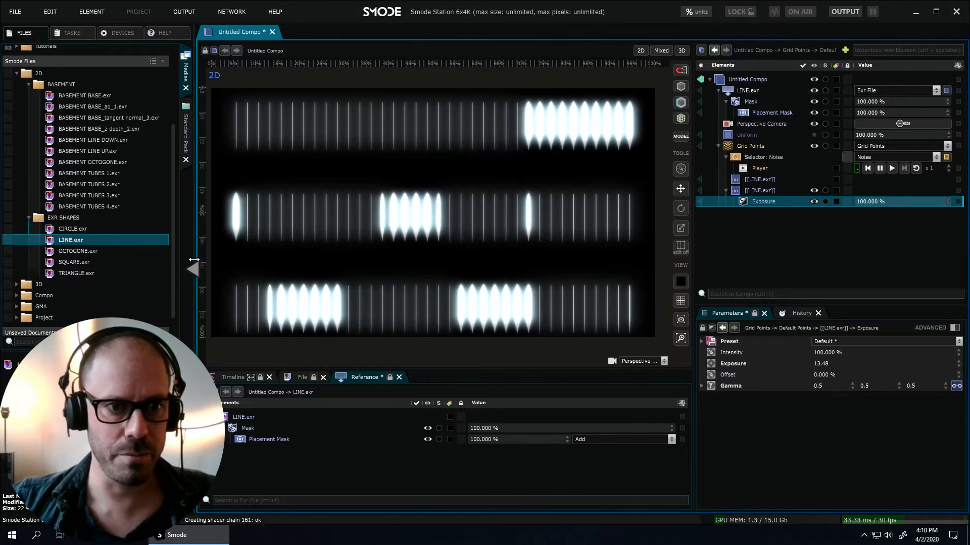
{"action": "left_click_drag", "start_coordinate": [194, 260], "coordinate": [140, 259]}
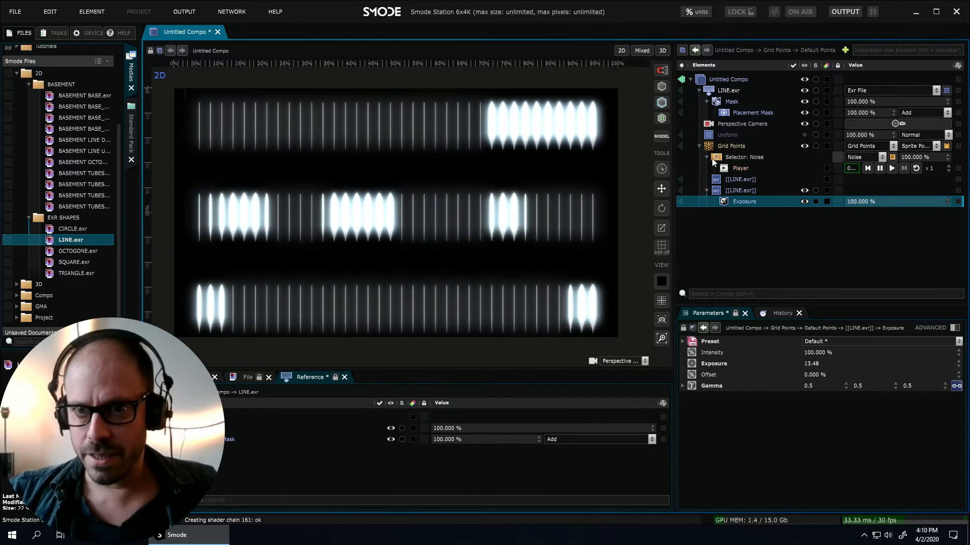
Collapse the Noise selector and the second LINE.exr reference under Grid Points, leaving the selector selected.
{"action": "left_click", "coordinate": [706, 157]}
{"action": "left_click", "coordinate": [706, 179]}
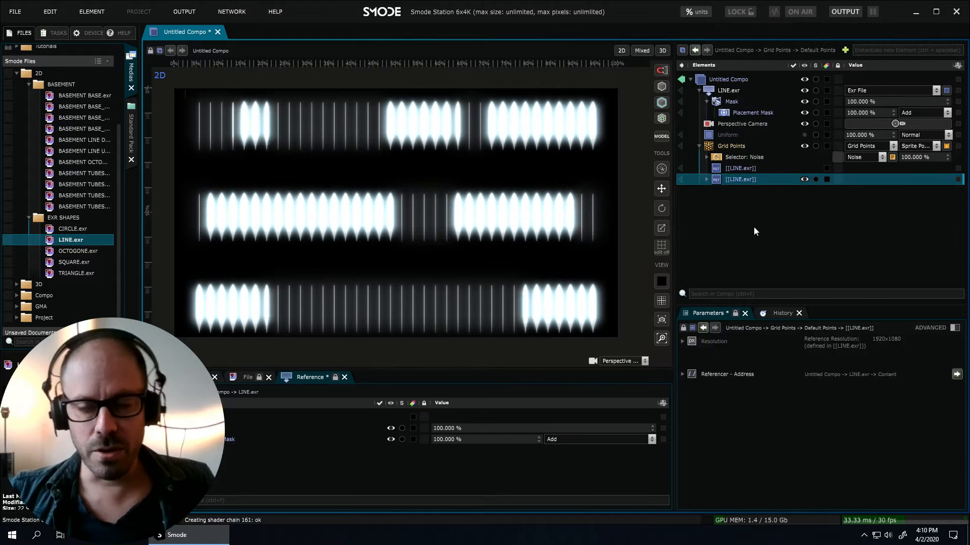
{"action": "left_click", "coordinate": [735, 156], "text": "shift"}
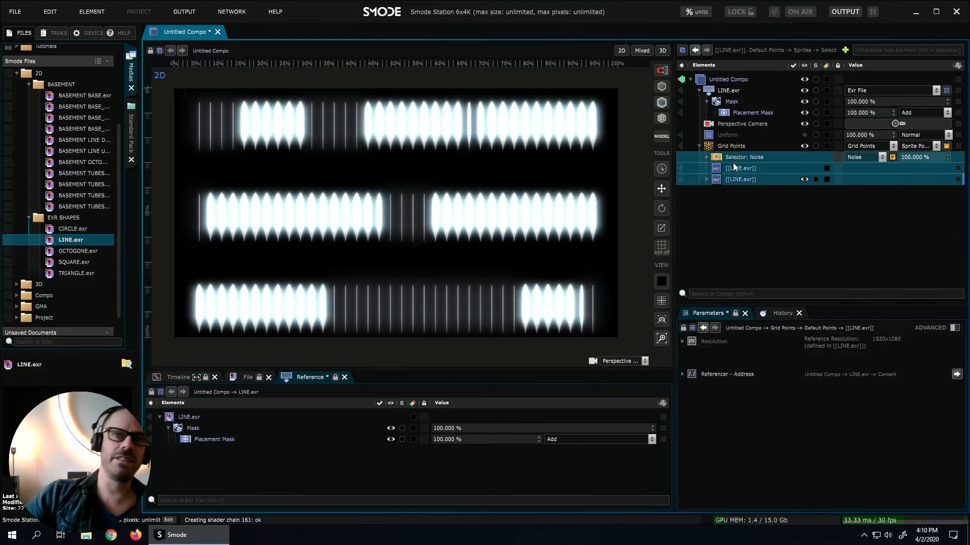
{"action": "left_click", "coordinate": [734, 158]}
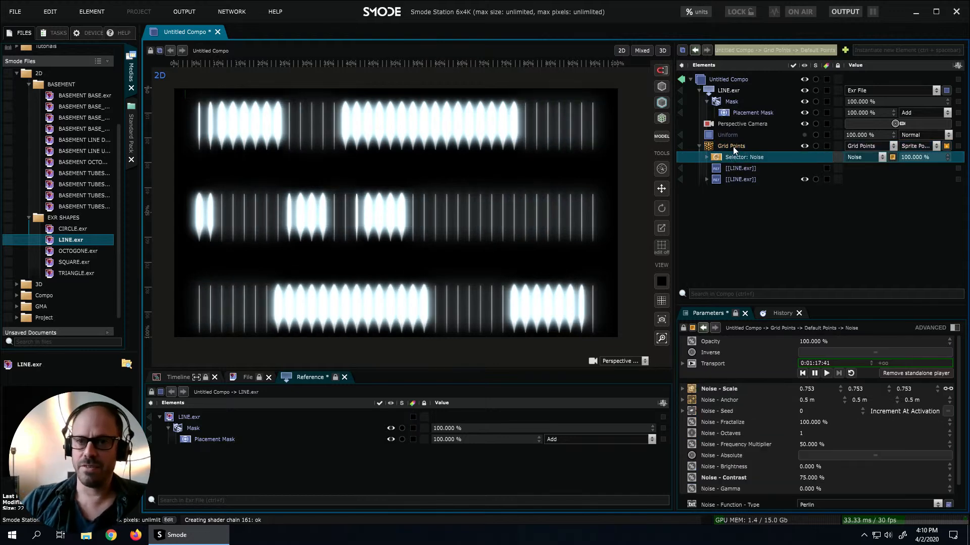
Add a Point Scale modifier to Grid Points and set its linked scale to 0.41.
{"action": "left_click", "coordinate": [735, 150]}
{"action": "right_click", "coordinate": [735, 150]}
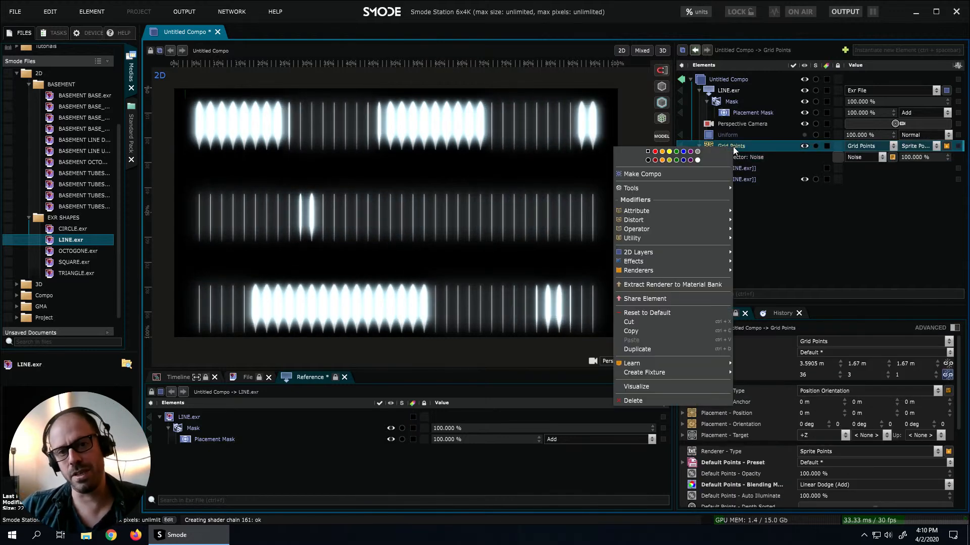
{"action": "mouse_move", "coordinate": [658, 212]}
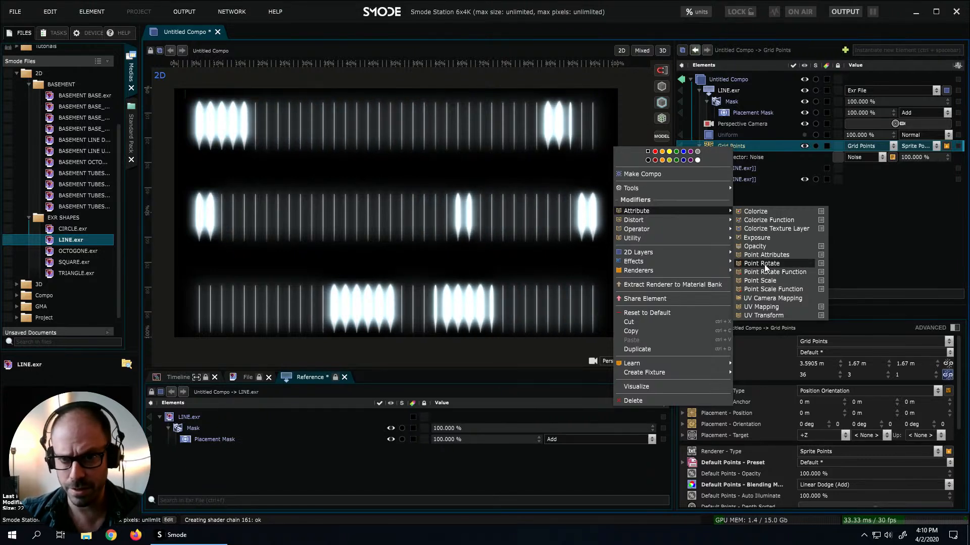
{"action": "key", "text": "Escape"}
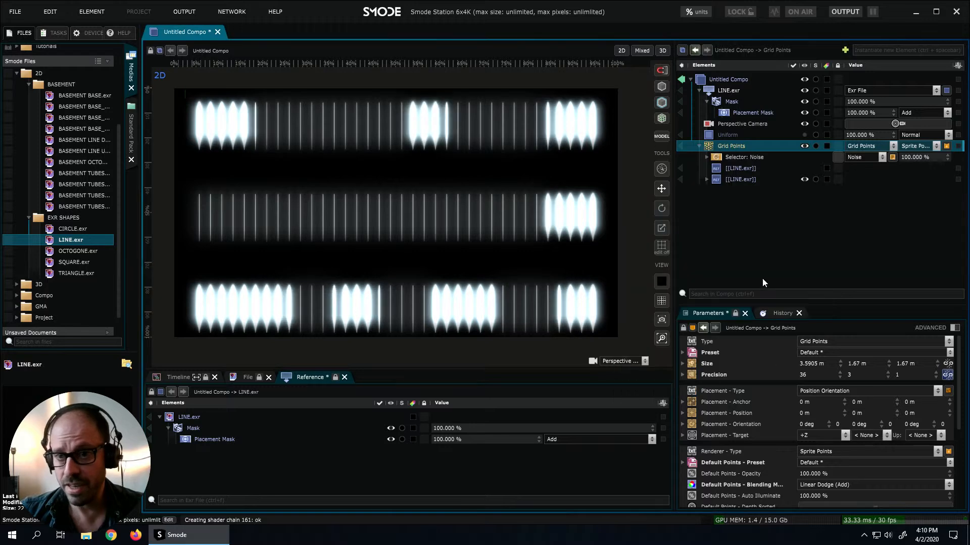
{"action": "left_click_drag", "start_coordinate": [811, 377], "coordinate": [811, 407]}
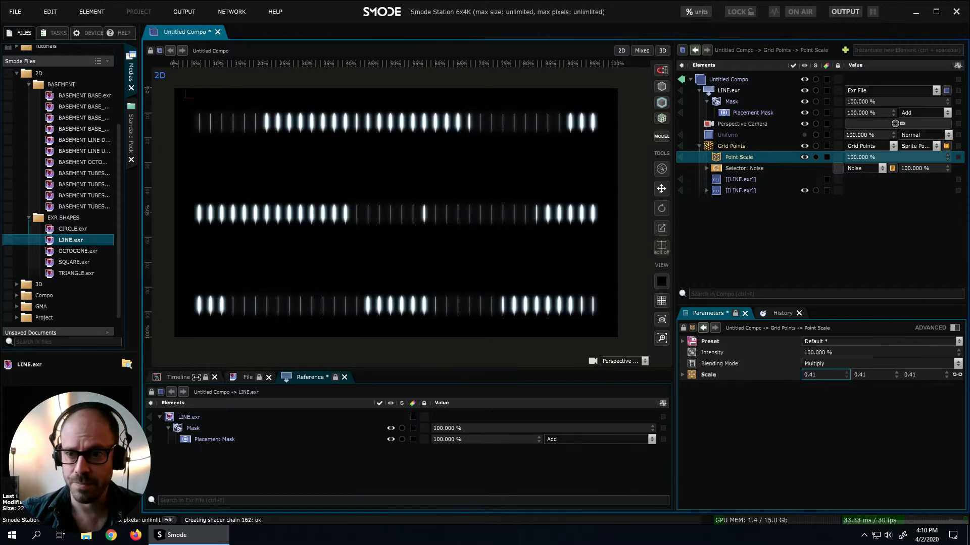
Share the Grid Points' Noise selector so it becomes a reusable element of the compo.
{"action": "left_click", "coordinate": [740, 171]}
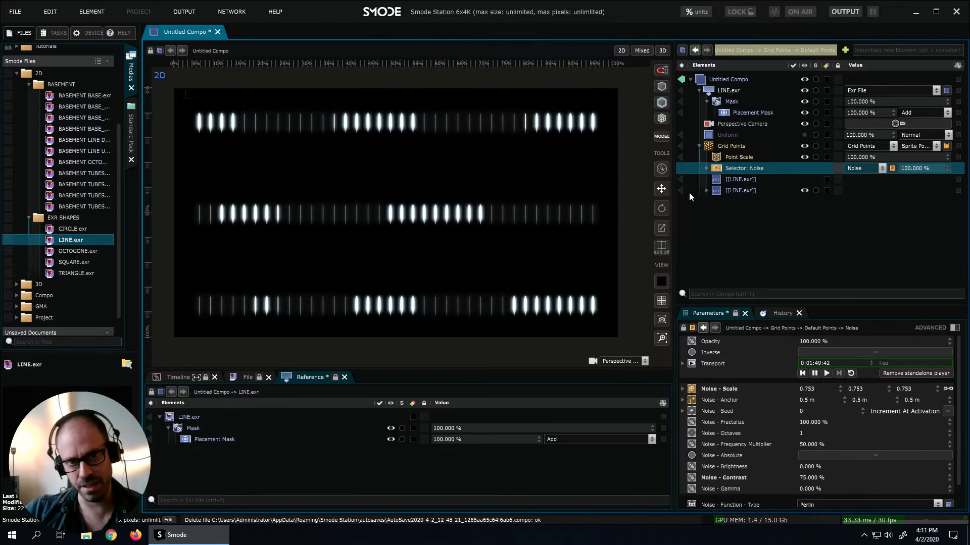
{"action": "right_click", "coordinate": [726, 171]}
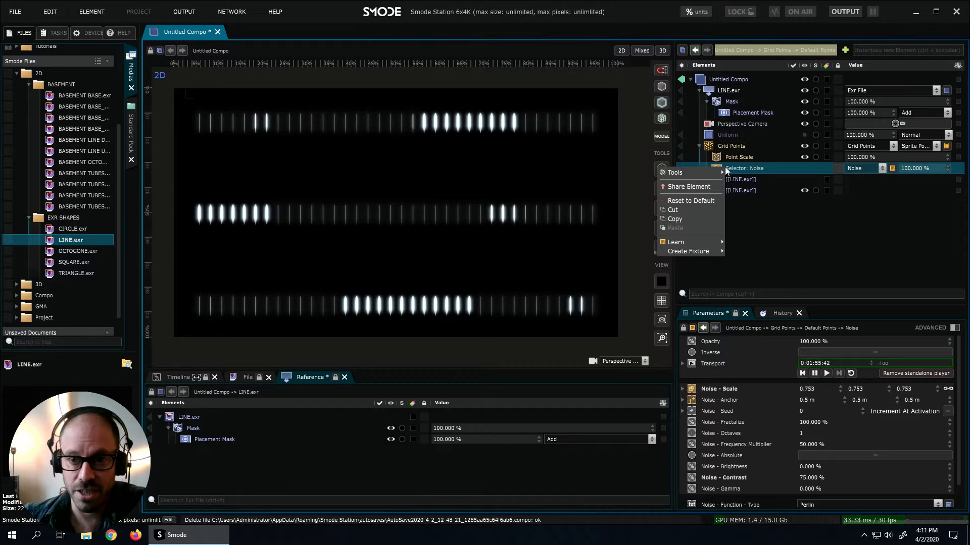
{"action": "left_click", "coordinate": [688, 187]}
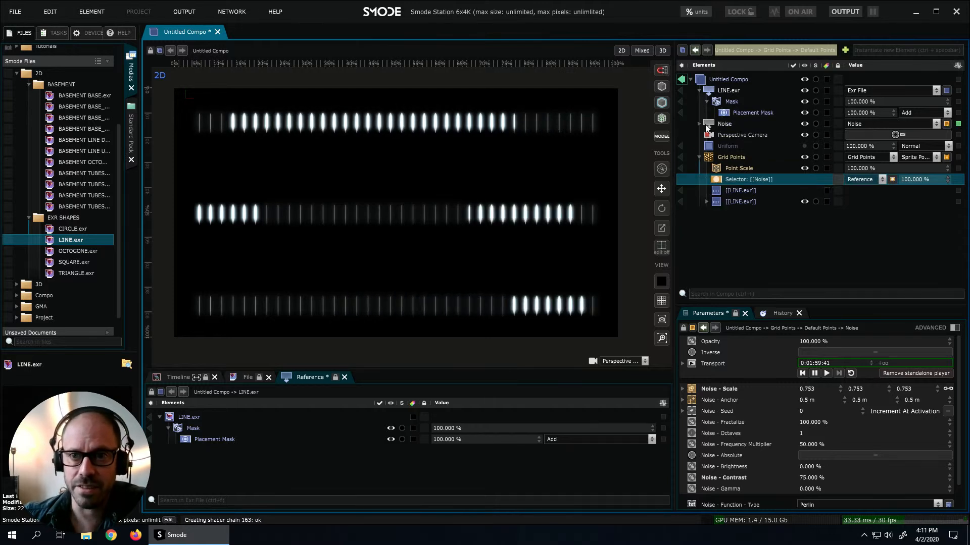
{"action": "left_click", "coordinate": [717, 124]}
Apply the shared Noise reference as a mask on the Point Scale modifier and enable its Inverse option.
{"action": "left_click", "coordinate": [723, 182]}
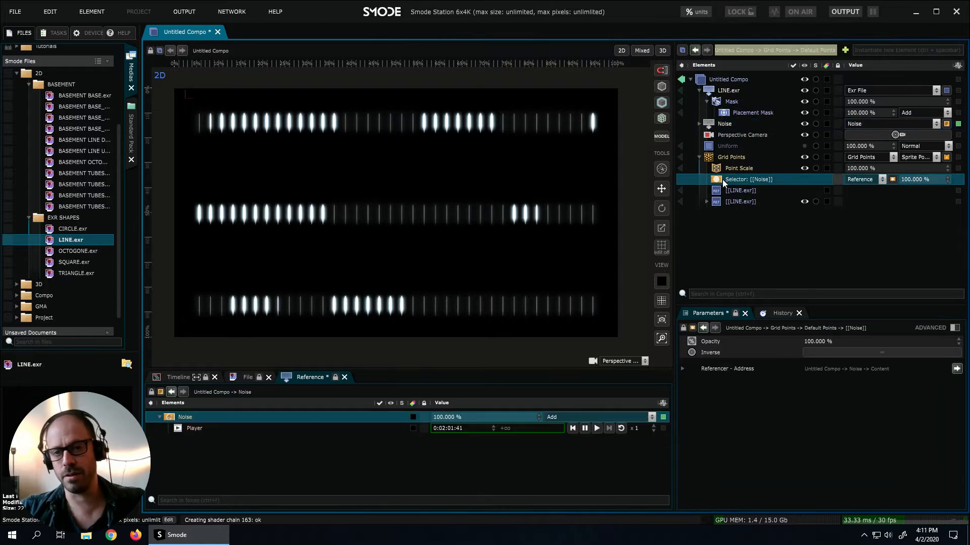
{"action": "left_click_drag", "start_coordinate": [727, 182], "coordinate": [729, 169]}
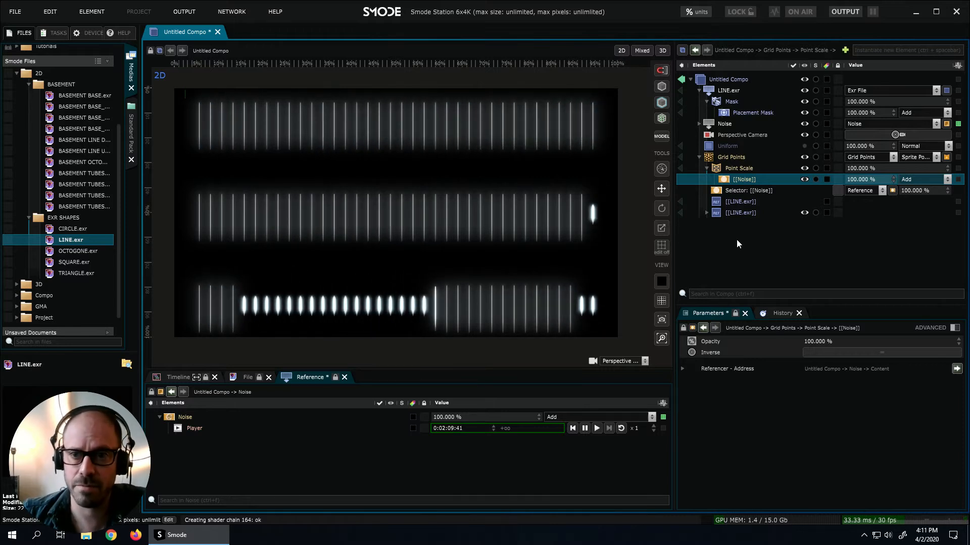
{"action": "left_click", "coordinate": [735, 170]}
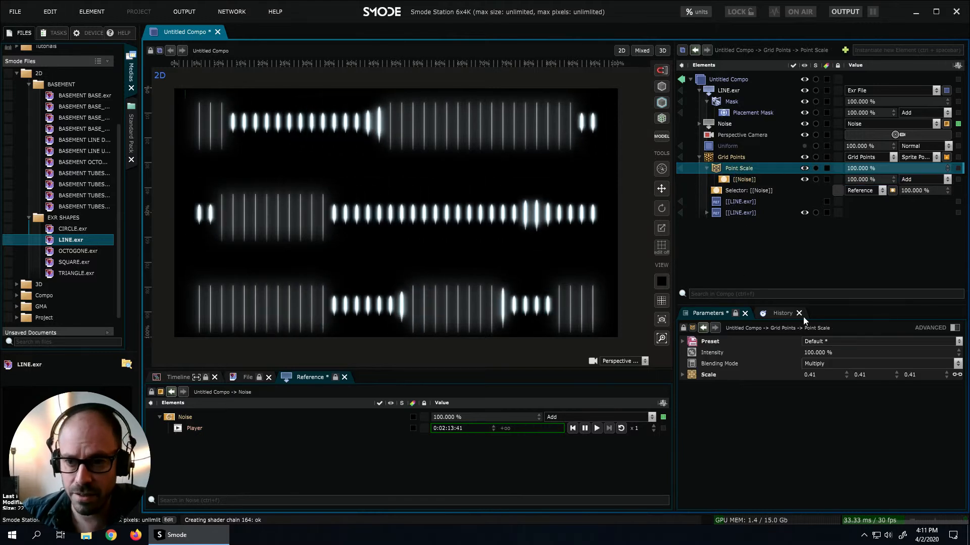
{"action": "left_click", "coordinate": [750, 182]}
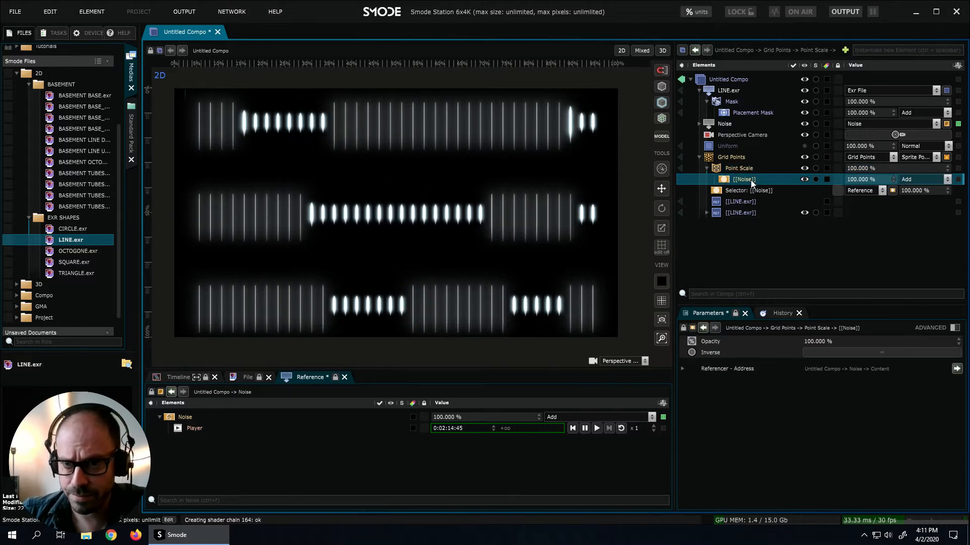
{"action": "left_click", "coordinate": [841, 352]}
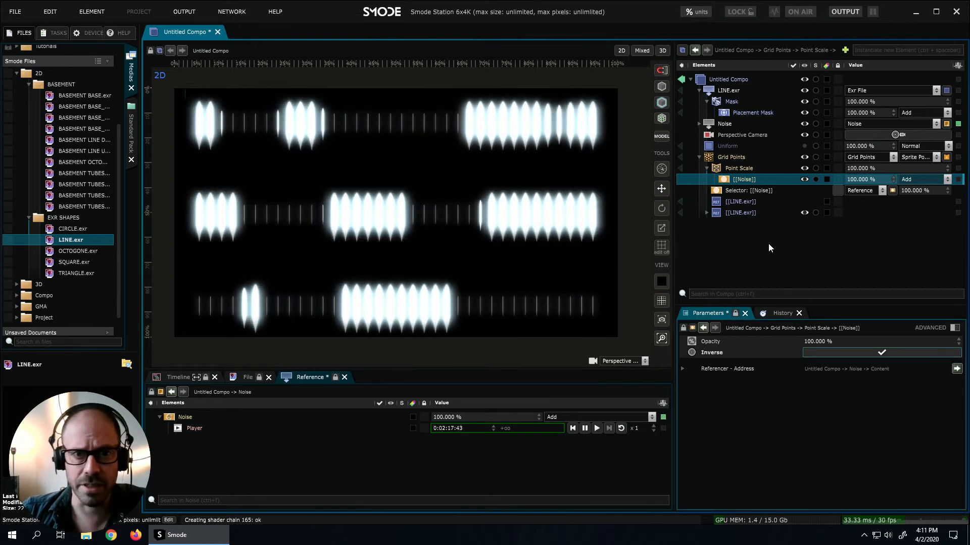
Try a Z precision of 2 on Grid Points and vary its placement orientation.
{"action": "left_click", "coordinate": [728, 125]}
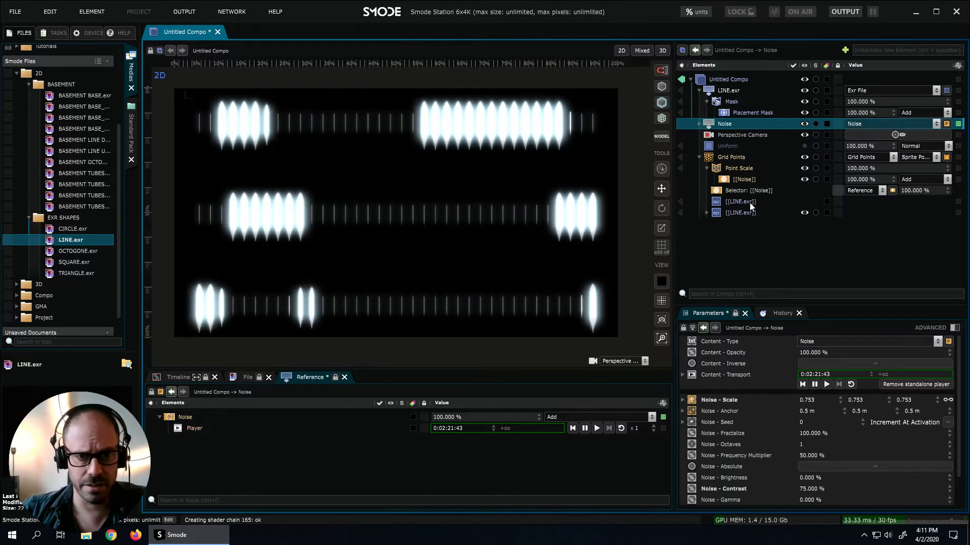
{"action": "left_click", "coordinate": [729, 158]}
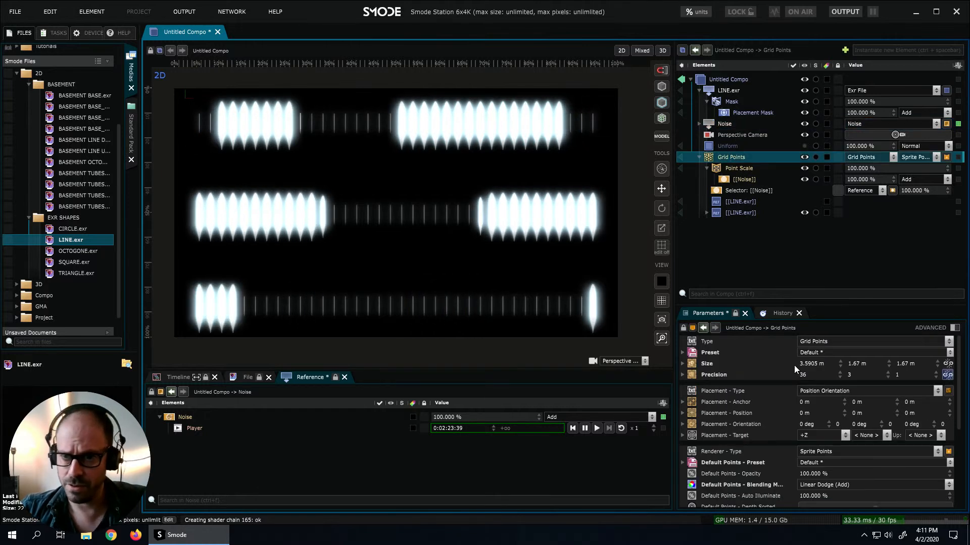
{"action": "double_click", "coordinate": [902, 374]}
{"action": "type", "text": "2"}
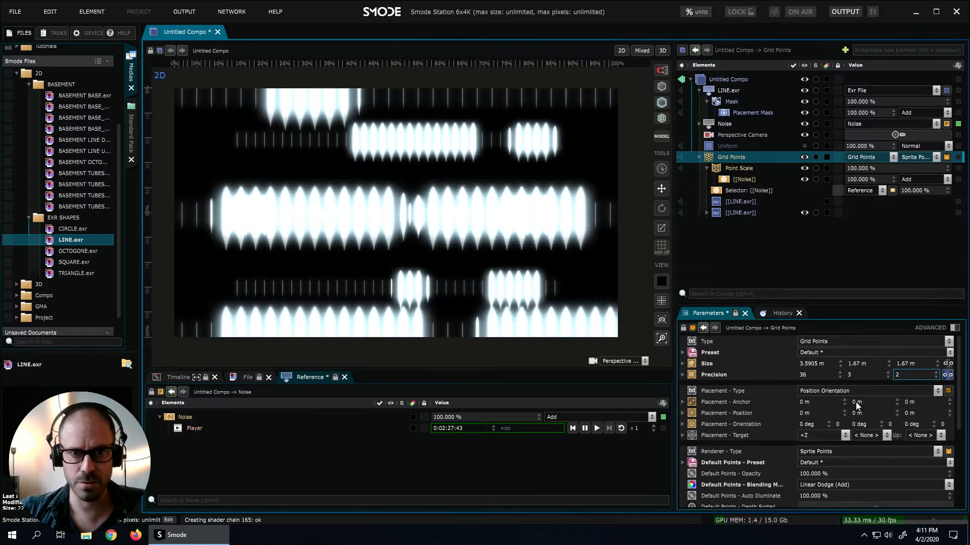
{"action": "left_click_drag", "start_coordinate": [828, 424], "coordinate": [829, 150]}
{"action": "left_click_drag", "start_coordinate": [881, 424], "coordinate": [917, 452]}
Set the Grid Points' Z position to -1.54 m and its size to 5.52578 m in X and 2.672 m in Y.
{"action": "left_click_drag", "start_coordinate": [918, 414], "coordinate": [918, 520]}
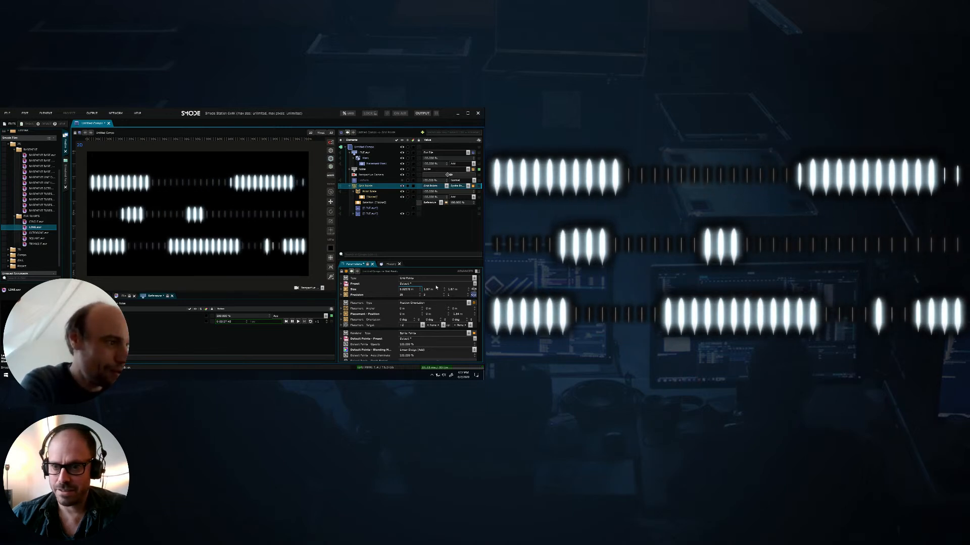
{"action": "left_click_drag", "start_coordinate": [428, 289], "coordinate": [432, 288]}
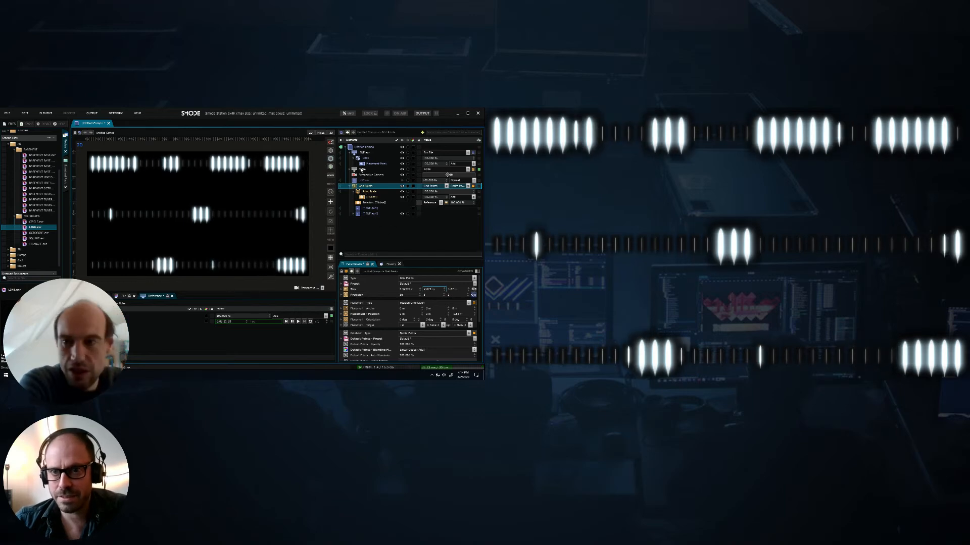
Set the shared Noise element's octaves to 2.
{"action": "left_click", "coordinate": [361, 170]}
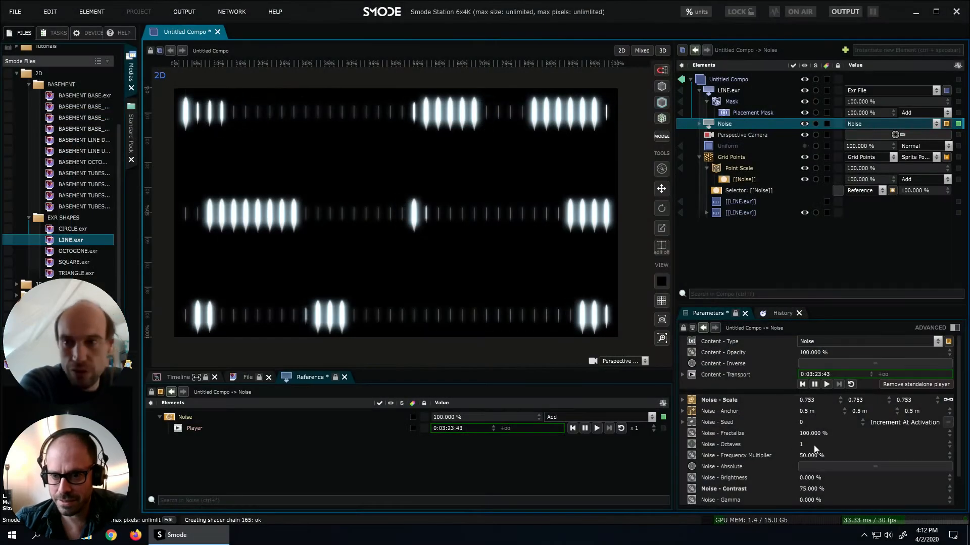
{"action": "double_click", "coordinate": [407, 329]}
{"action": "type", "text": "2"}
{"action": "key", "text": "Return"}
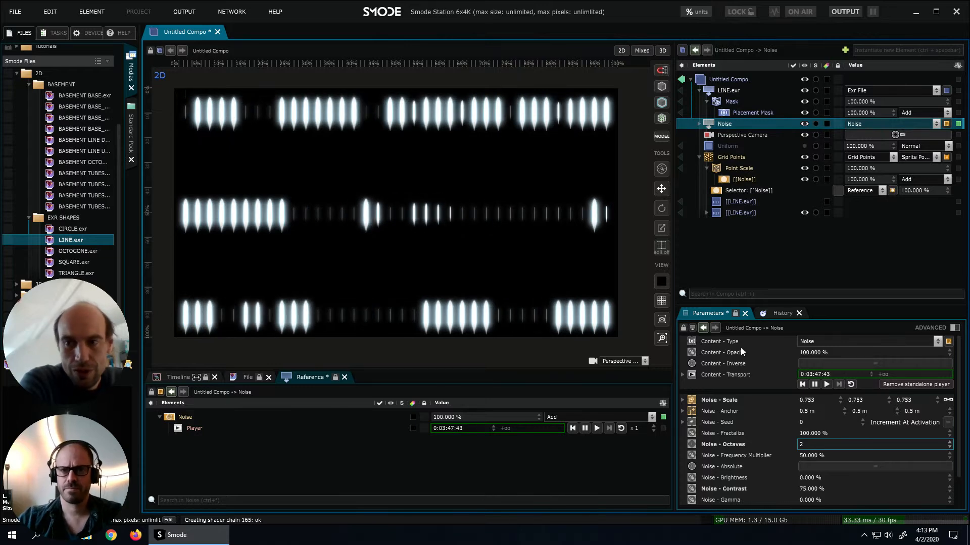
Set the Y precision of Grid Points to 4 and collapse its Point Scale modifier.
{"action": "left_click", "coordinate": [727, 158]}
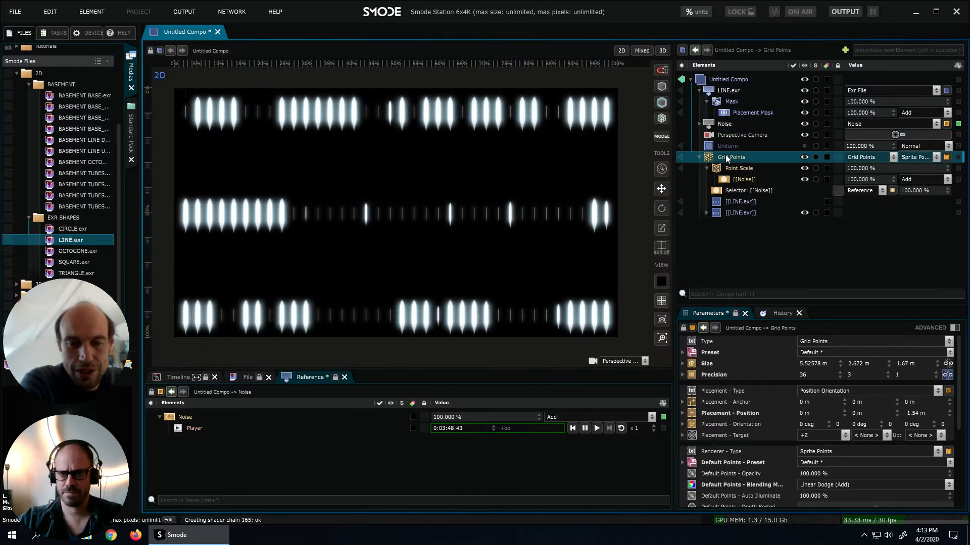
{"action": "double_click", "coordinate": [853, 375]}
{"action": "type", "text": "4"}
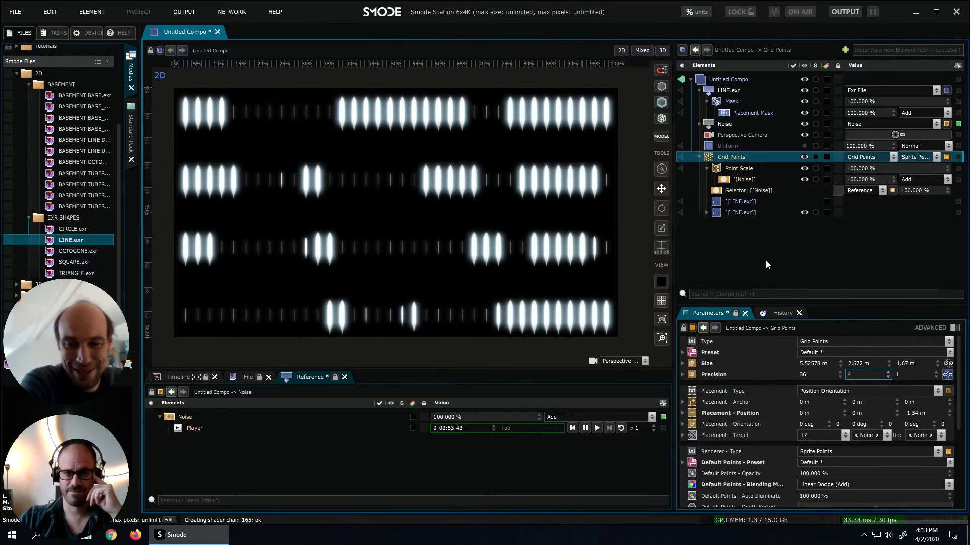
{"action": "left_click", "coordinate": [707, 168]}
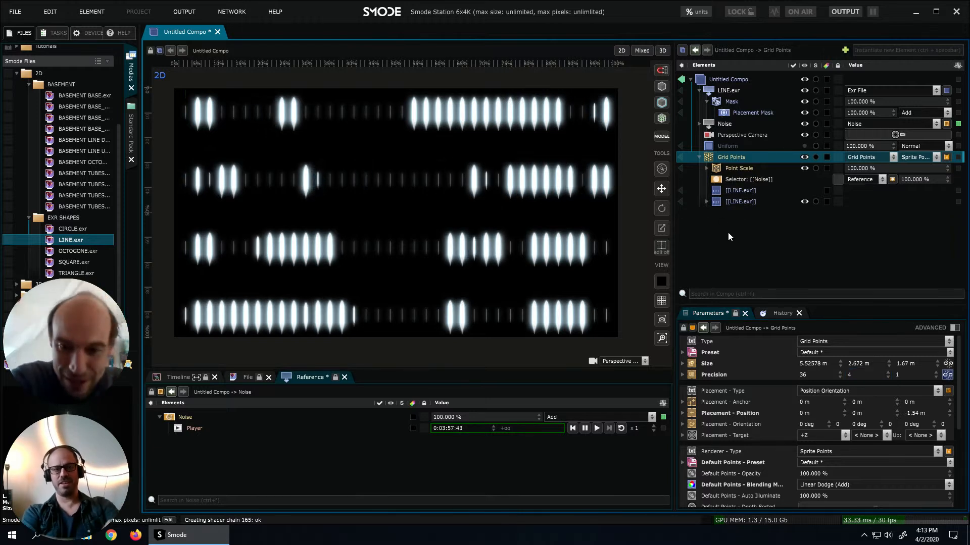